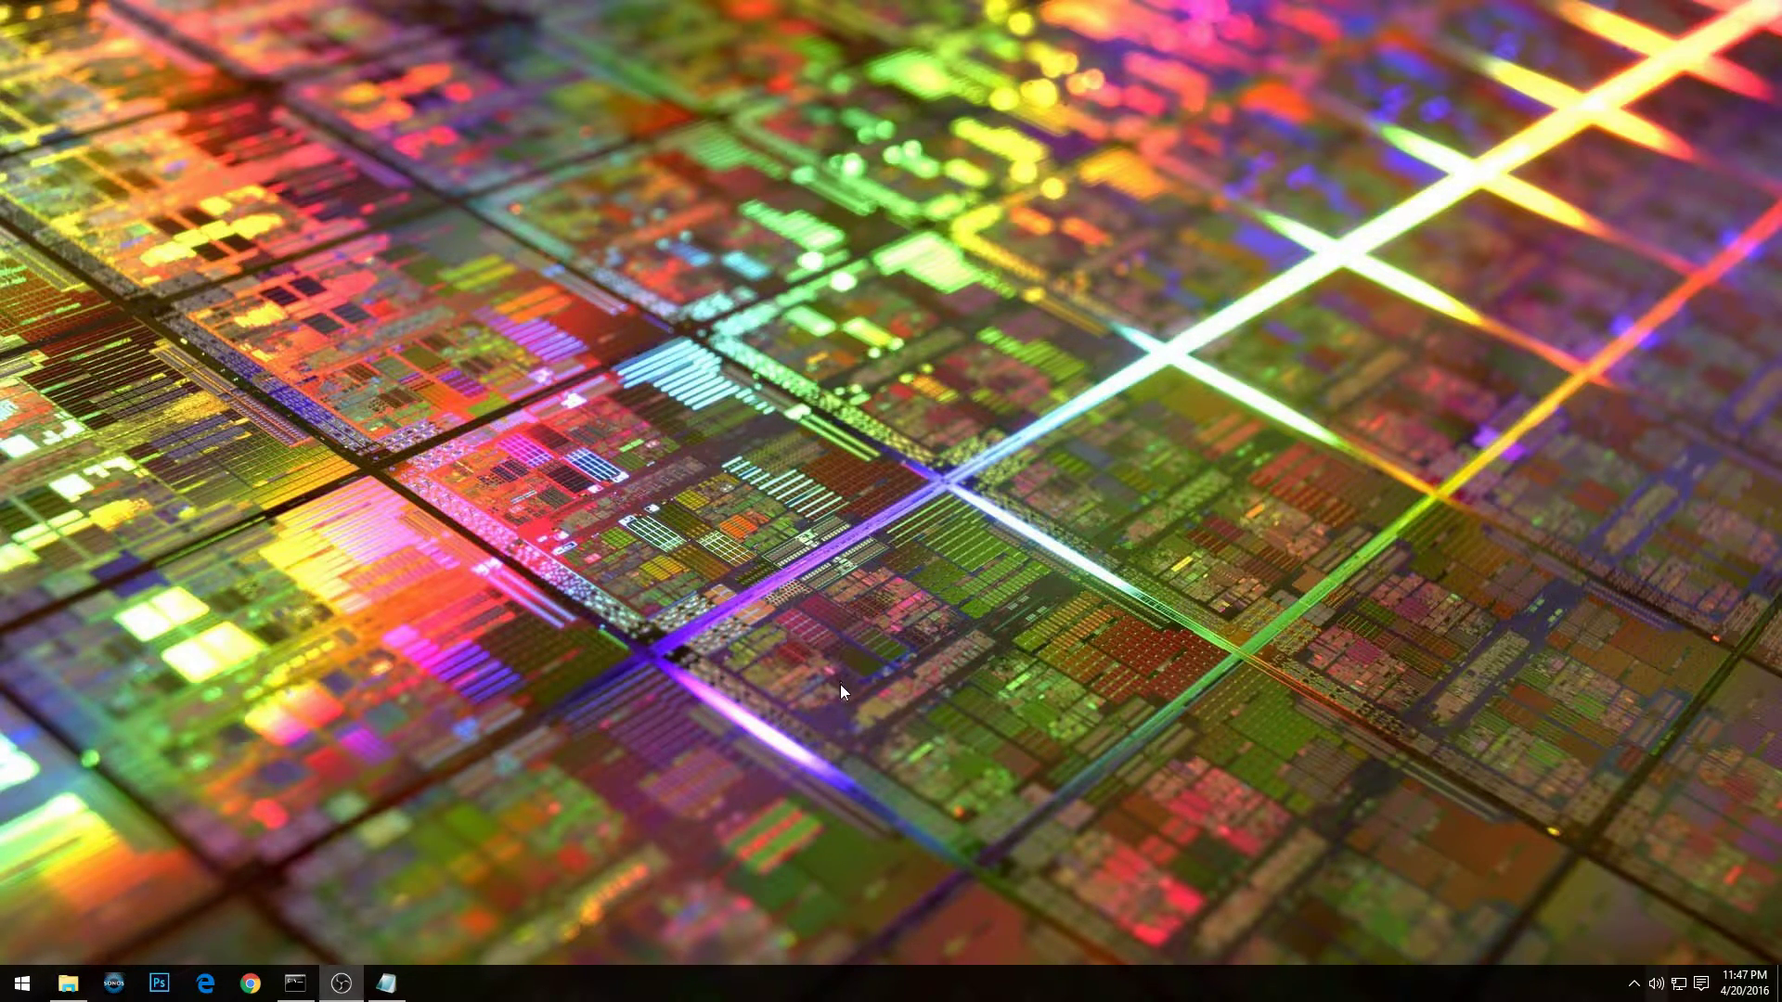
left_click(622, 682)
mouse_move(359, 977)
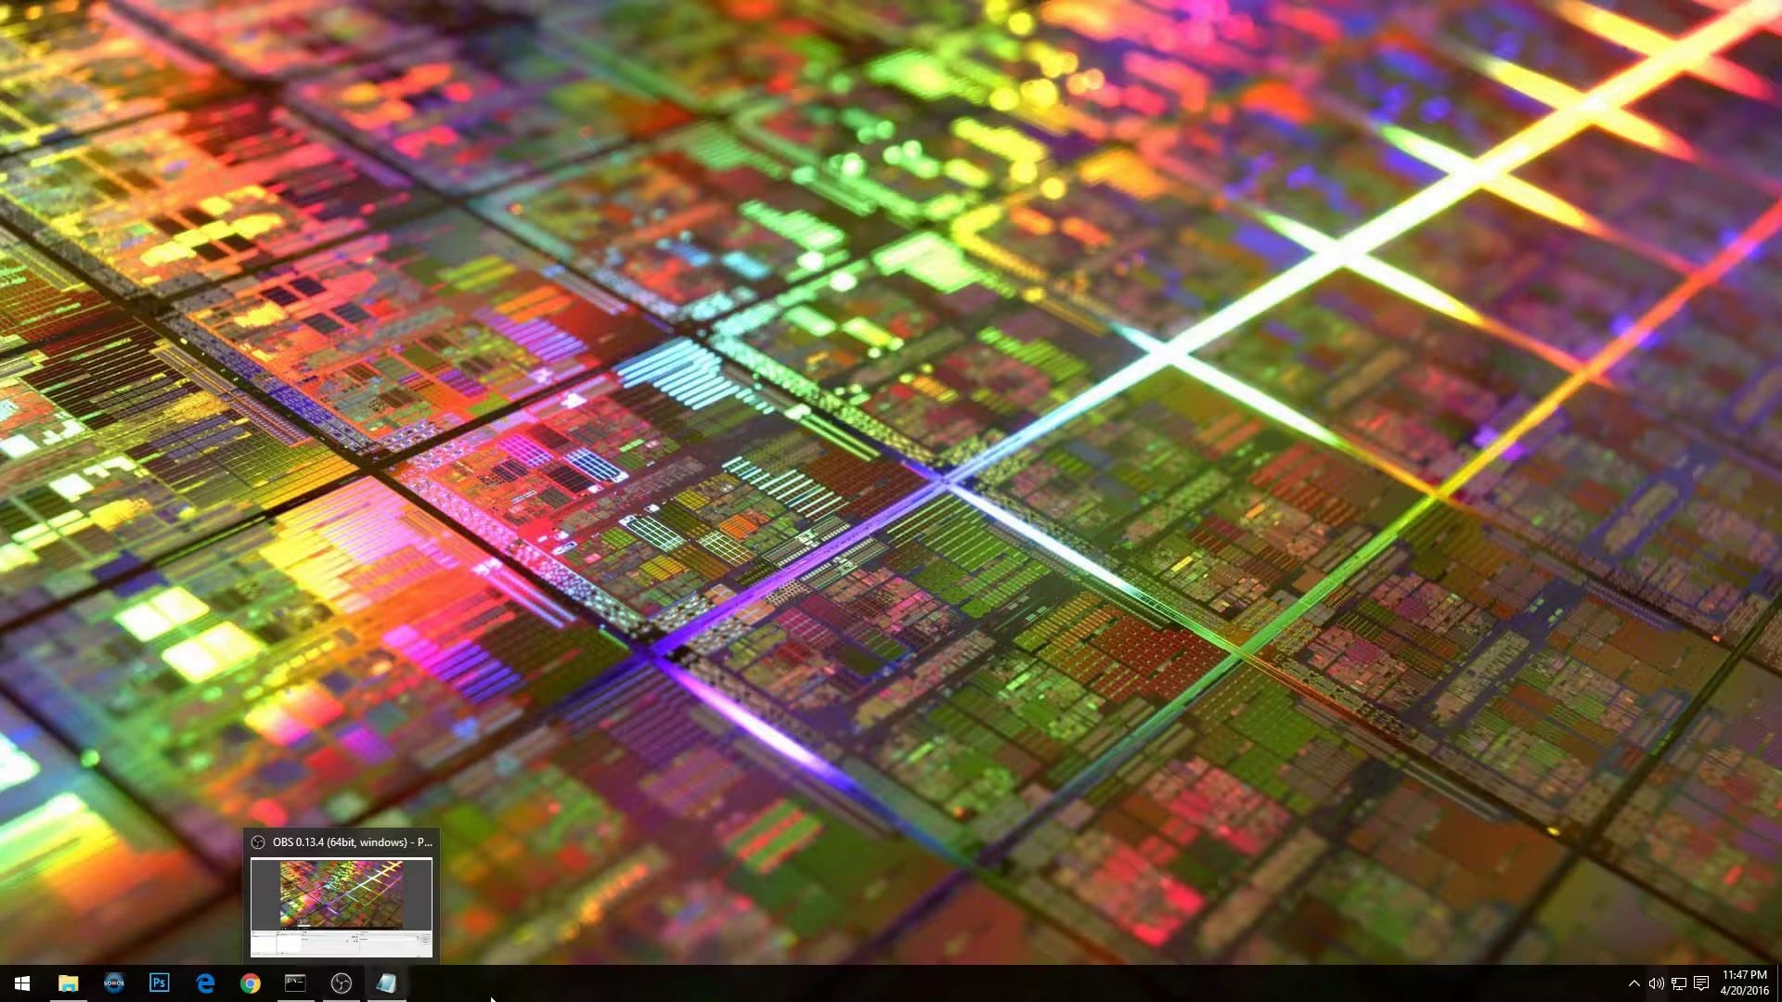
Open Hyper-V Manager, select the Windows 10 Temporary virtual machine and maximize the manager window.
left_click(16, 992)
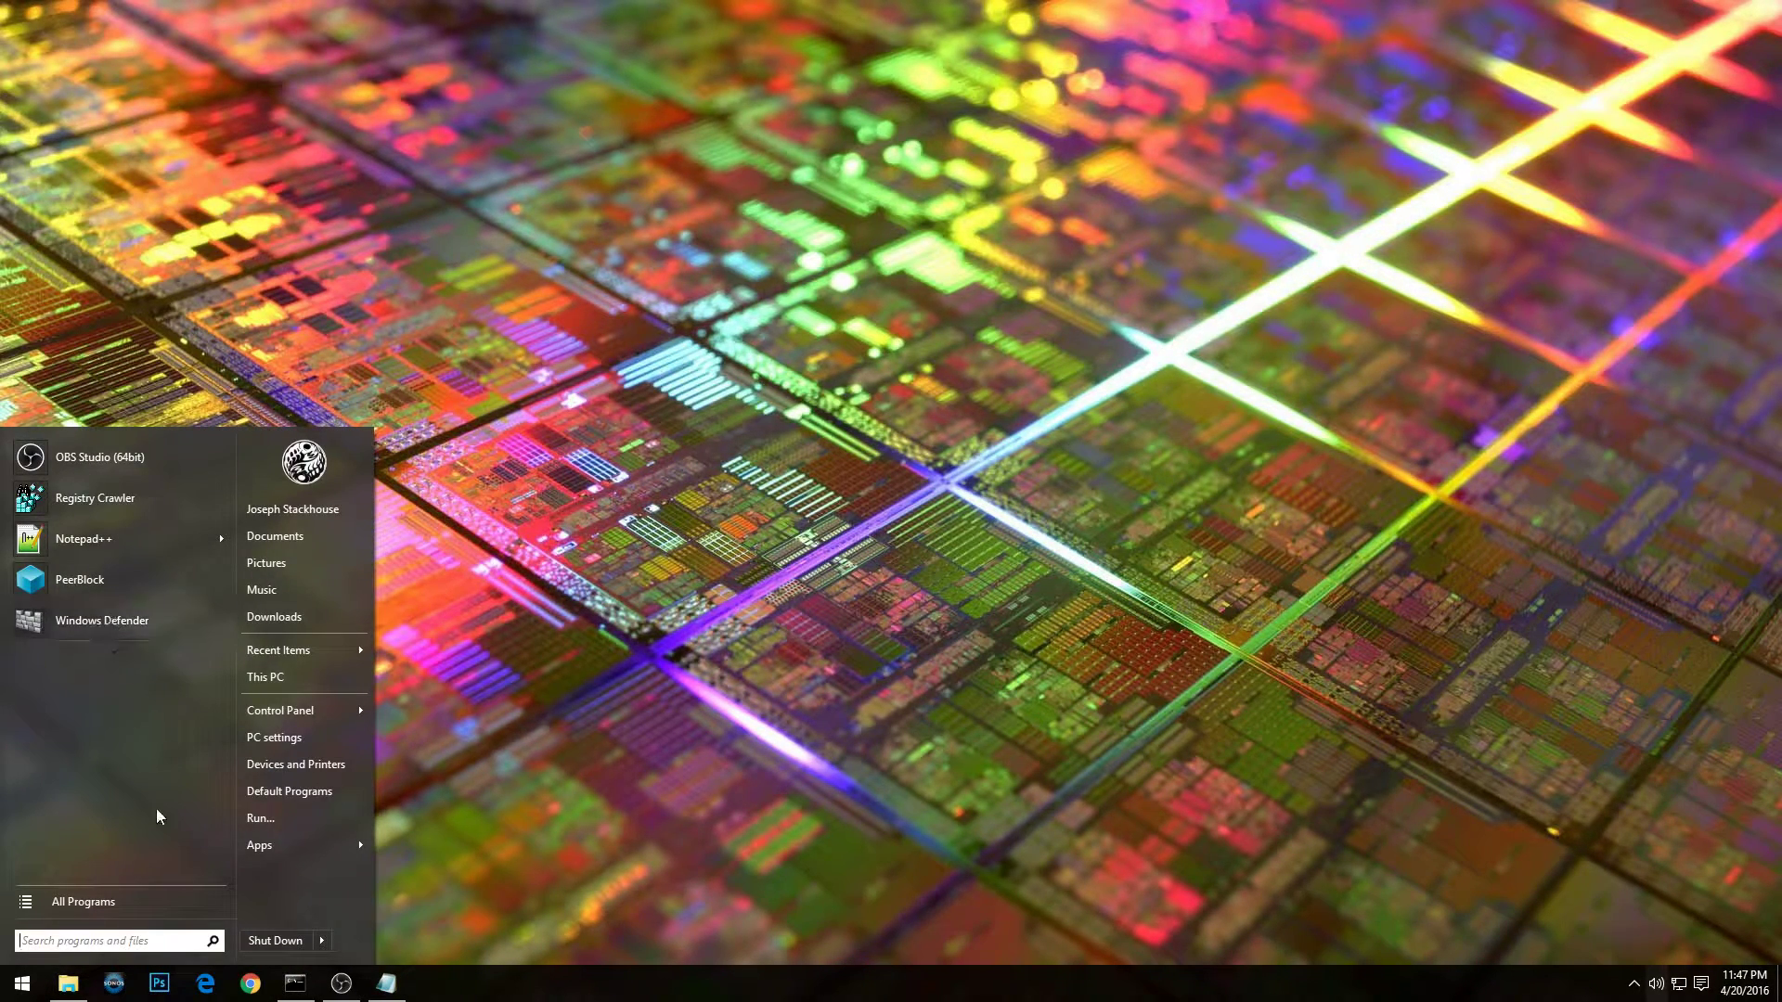
type("hyper")
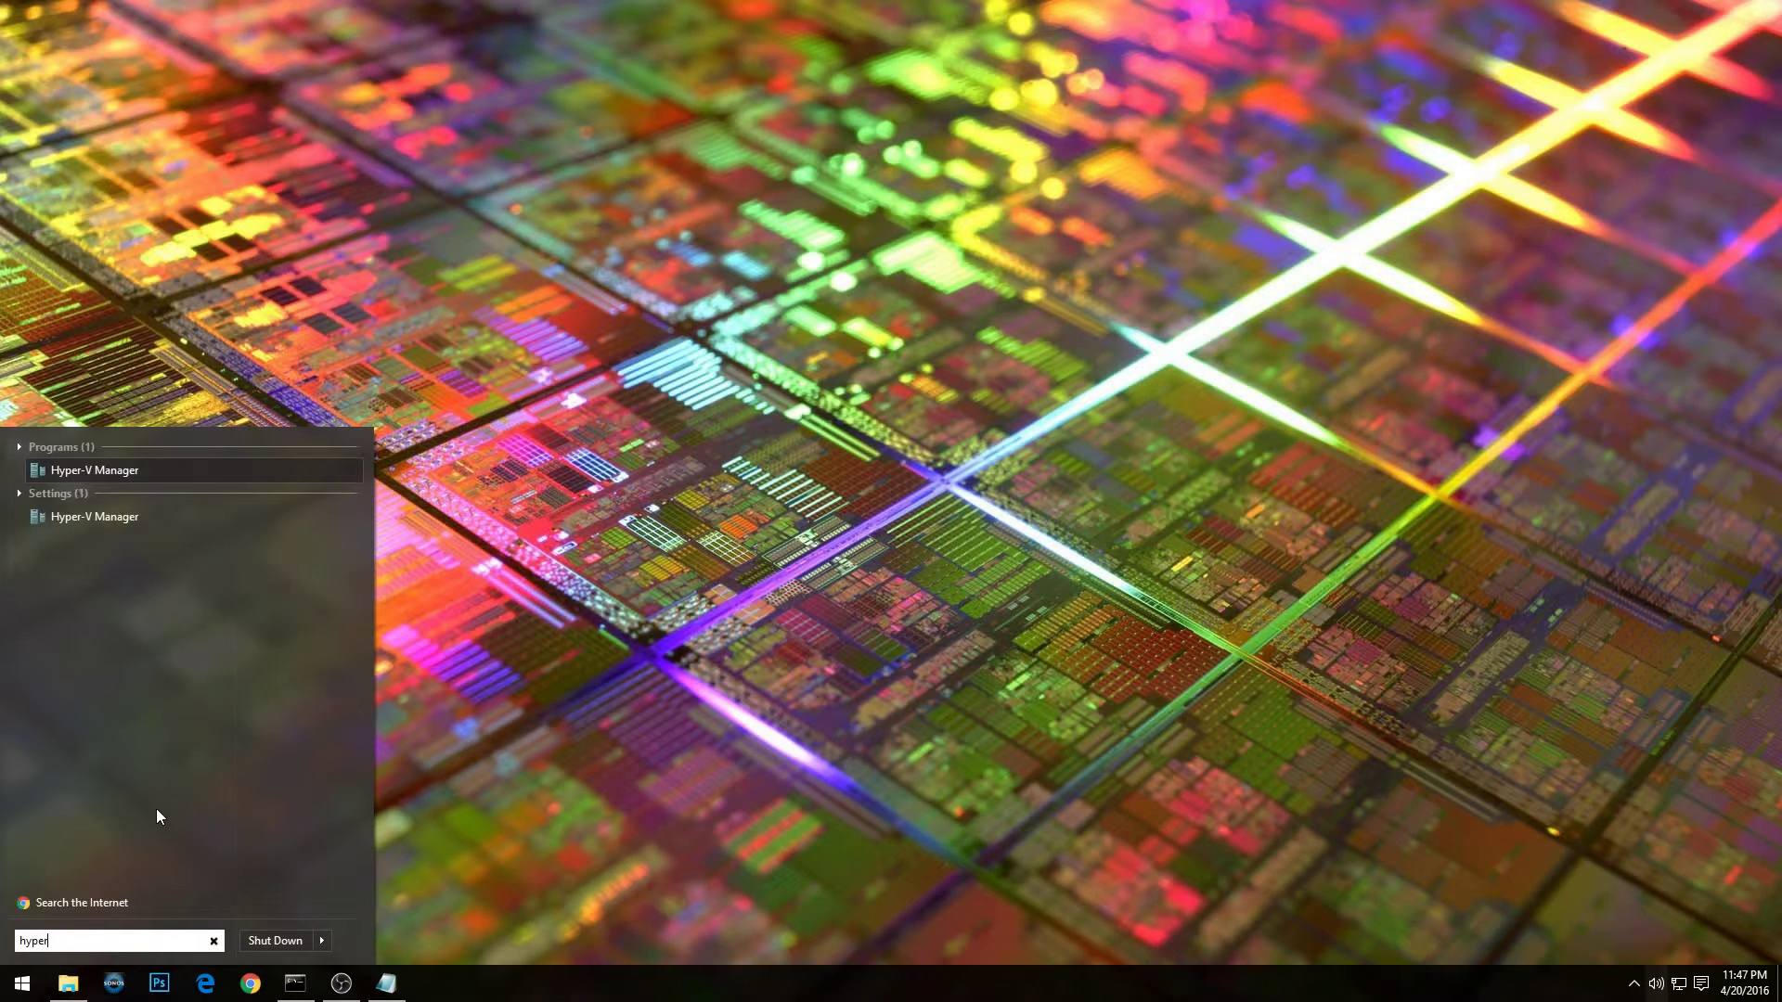
key("Return")
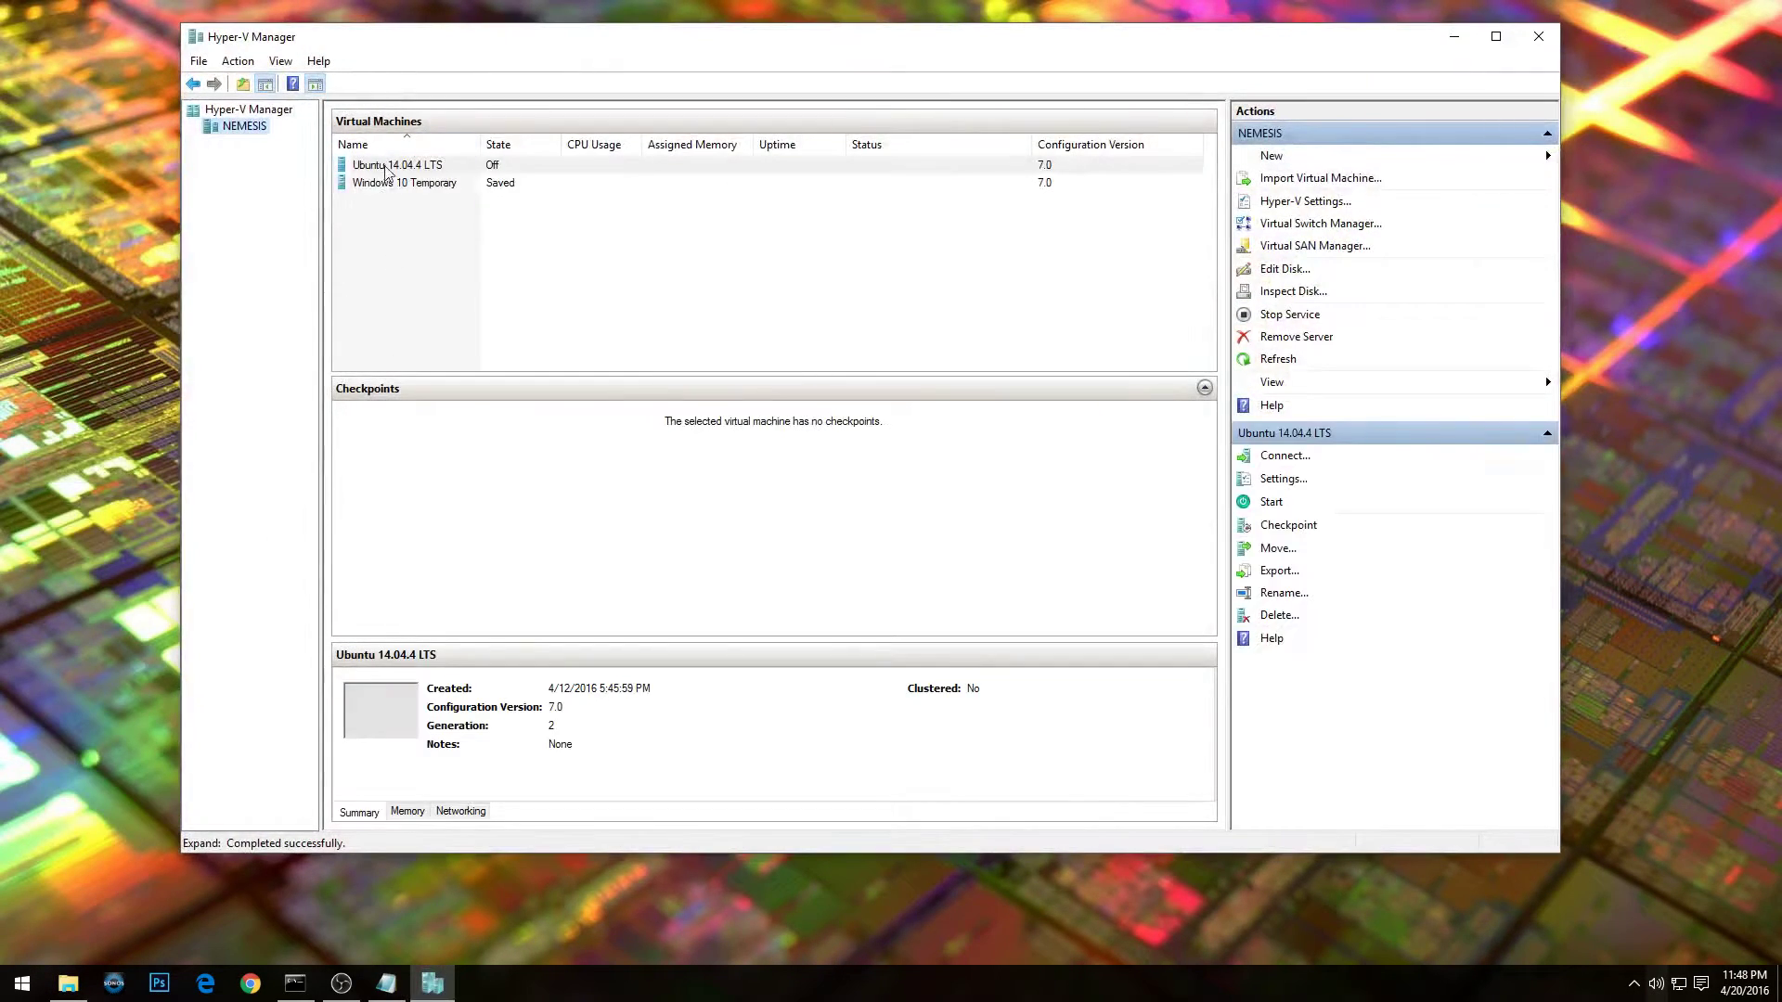
left_click(389, 184)
double_click(550, 37)
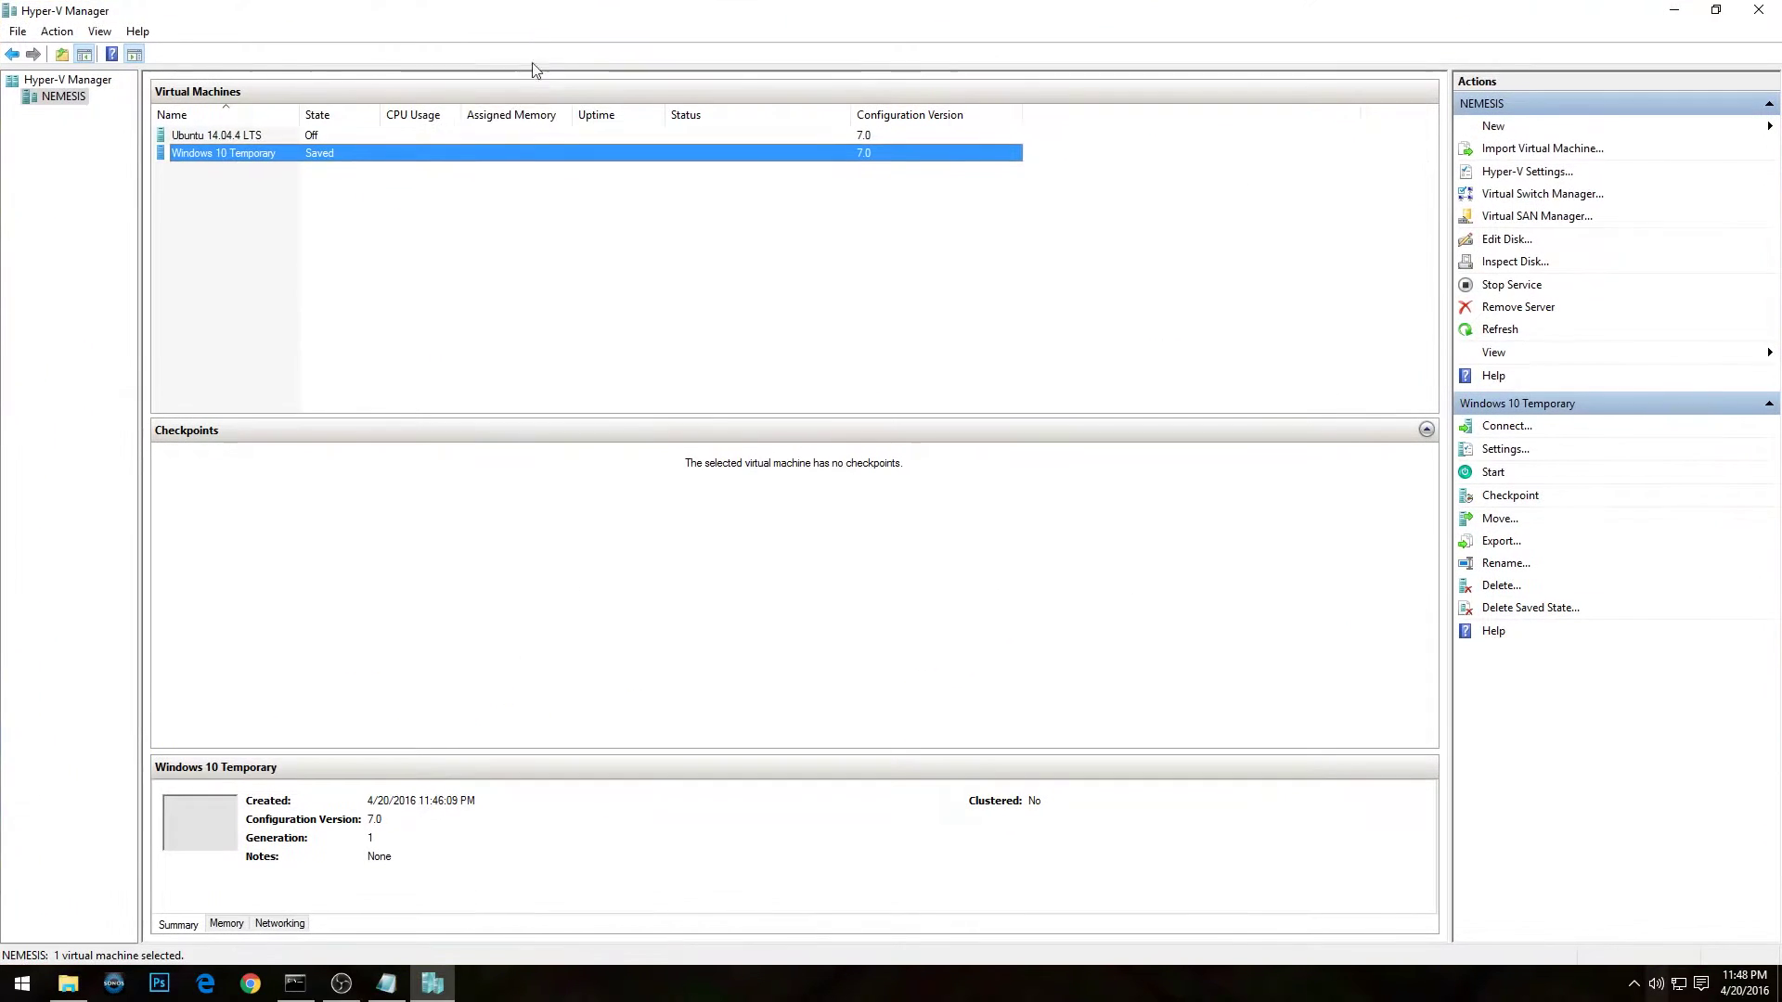
Start the Windows 10 Temporary virtual machine and connect to it with the display size set to Full Screen.
right_click(286, 151)
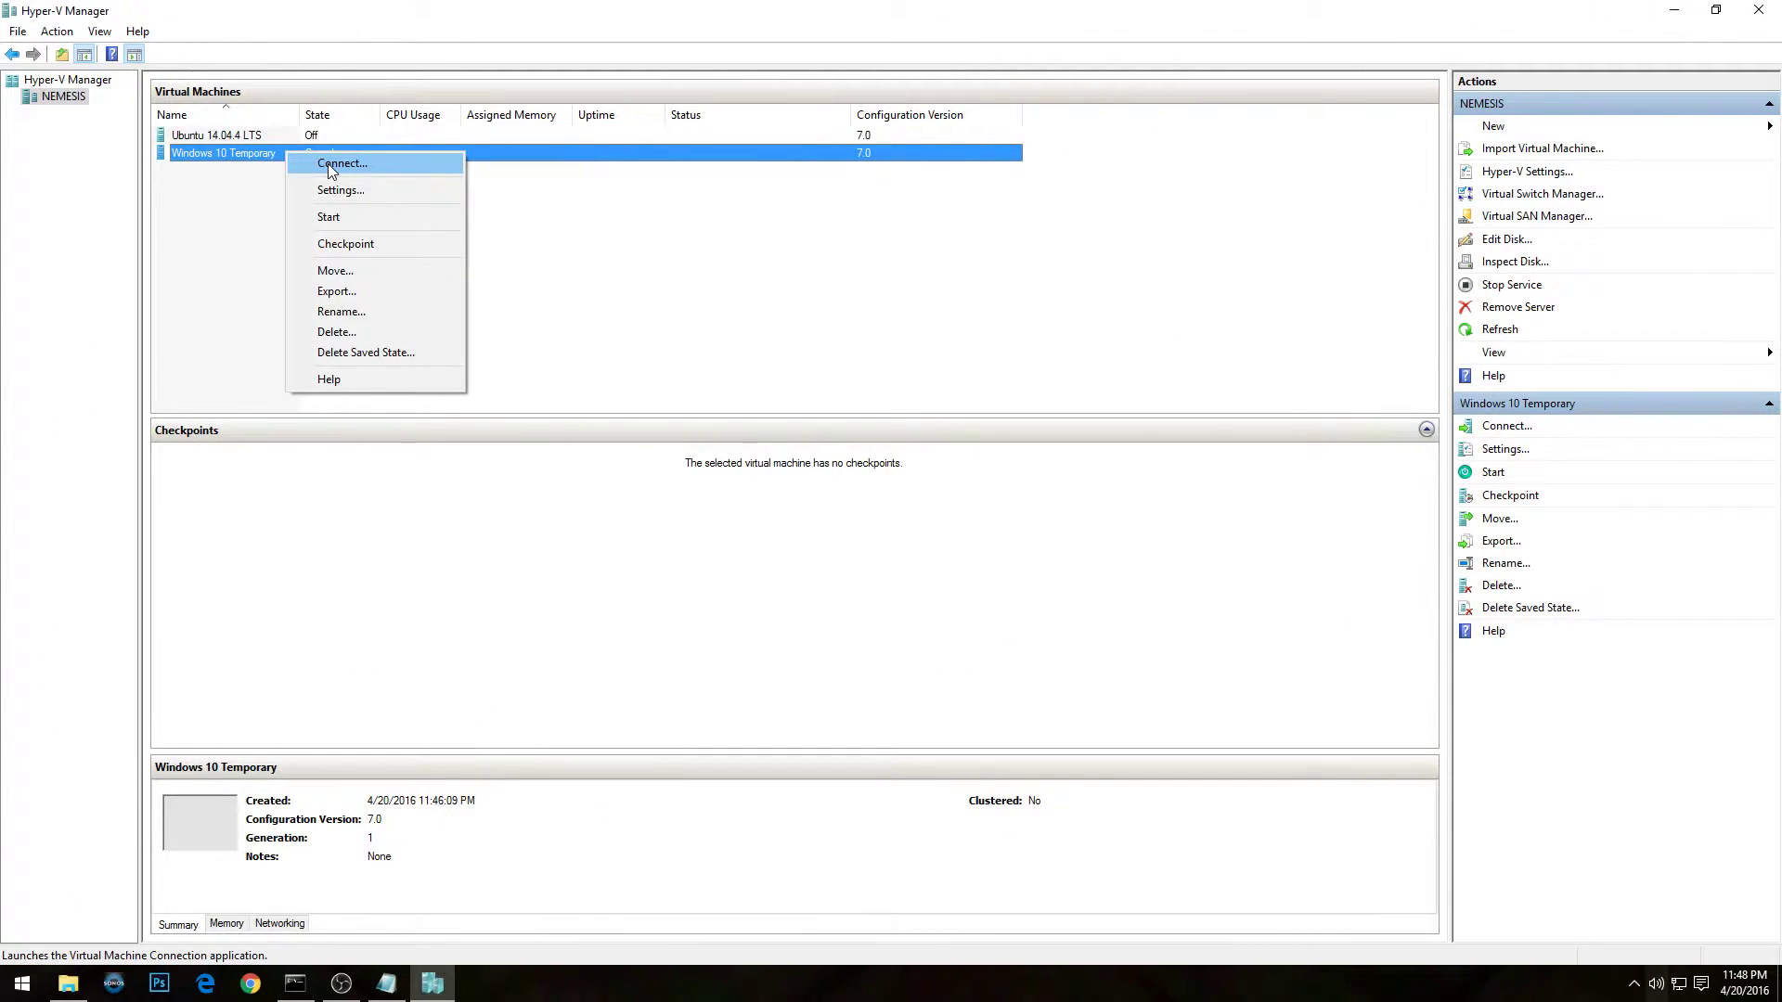
left_click(343, 217)
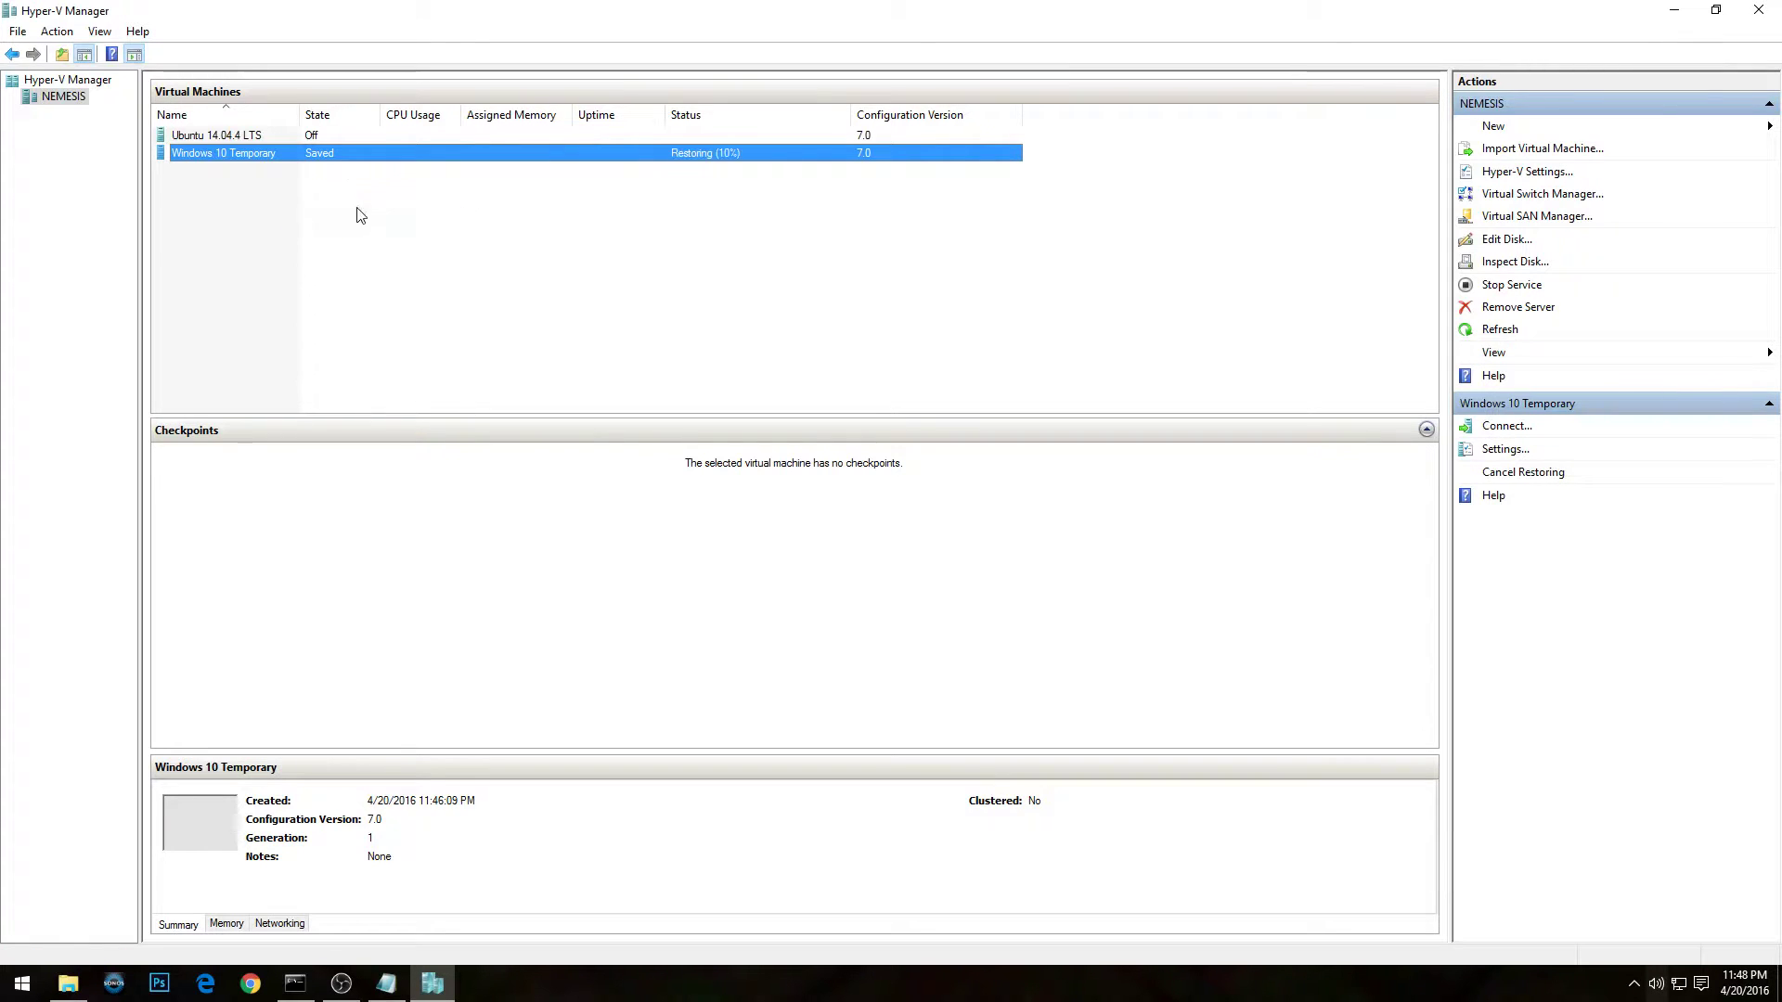
right_click(414, 163)
left_click(455, 167)
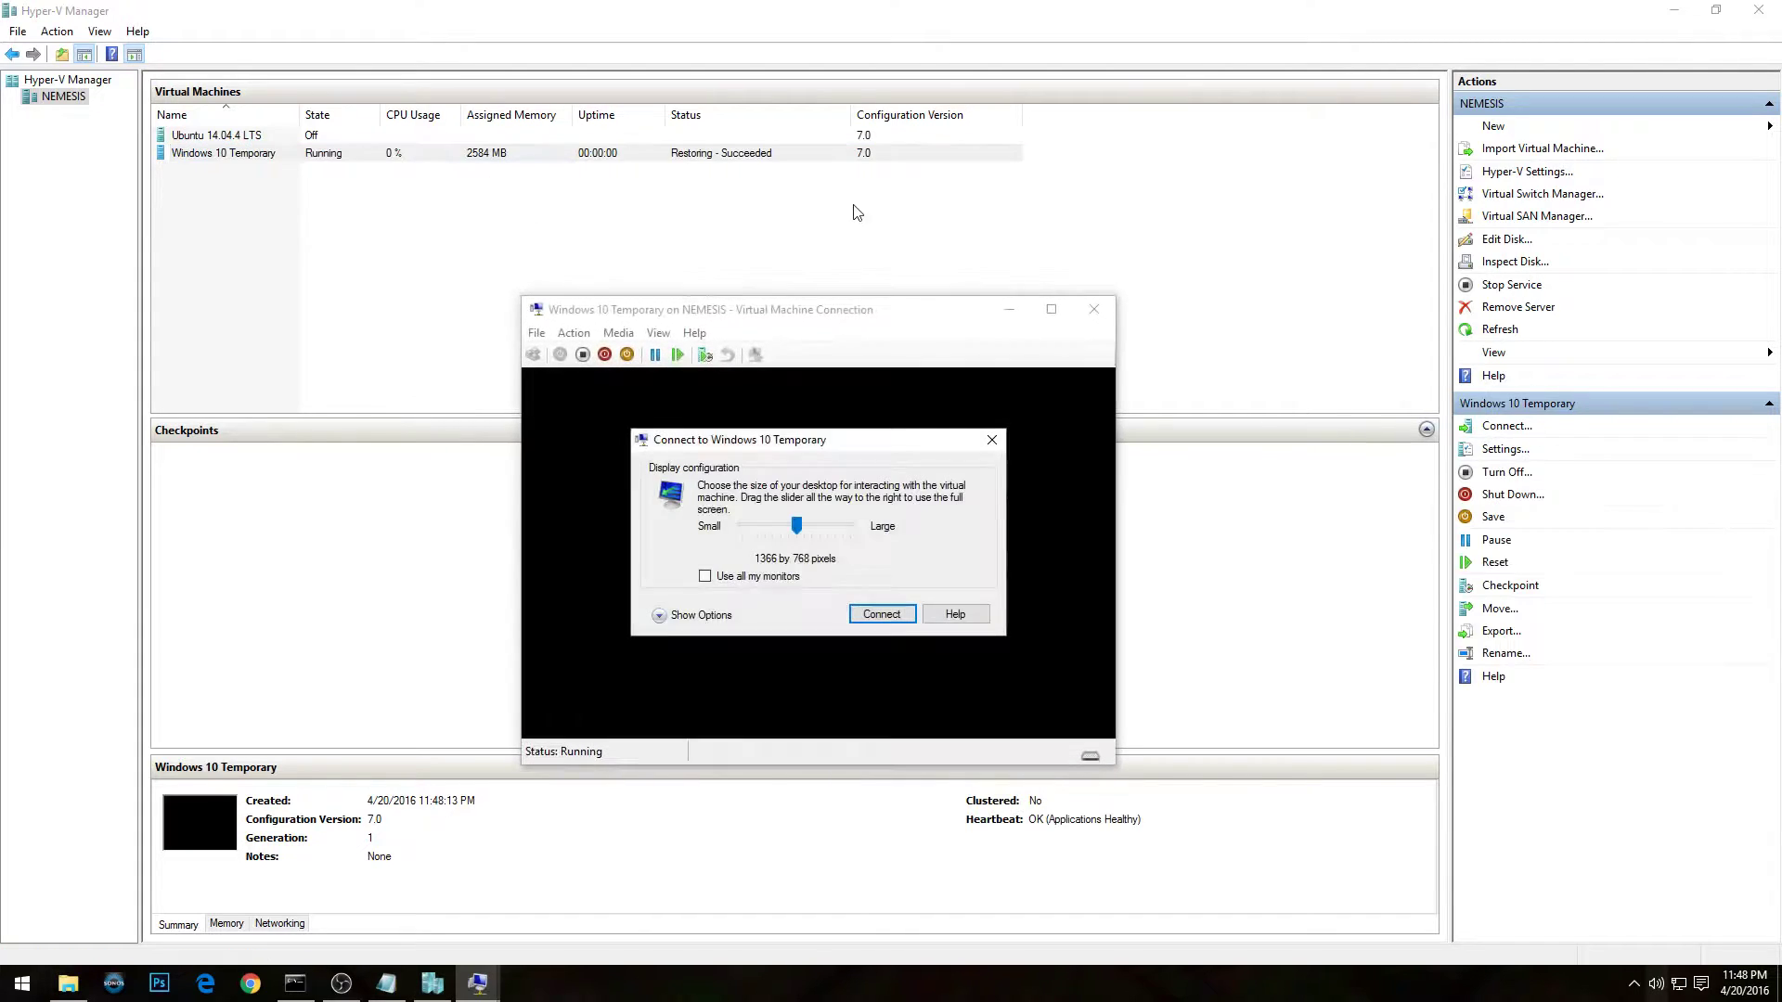
left_click_drag(798, 527, 849, 527)
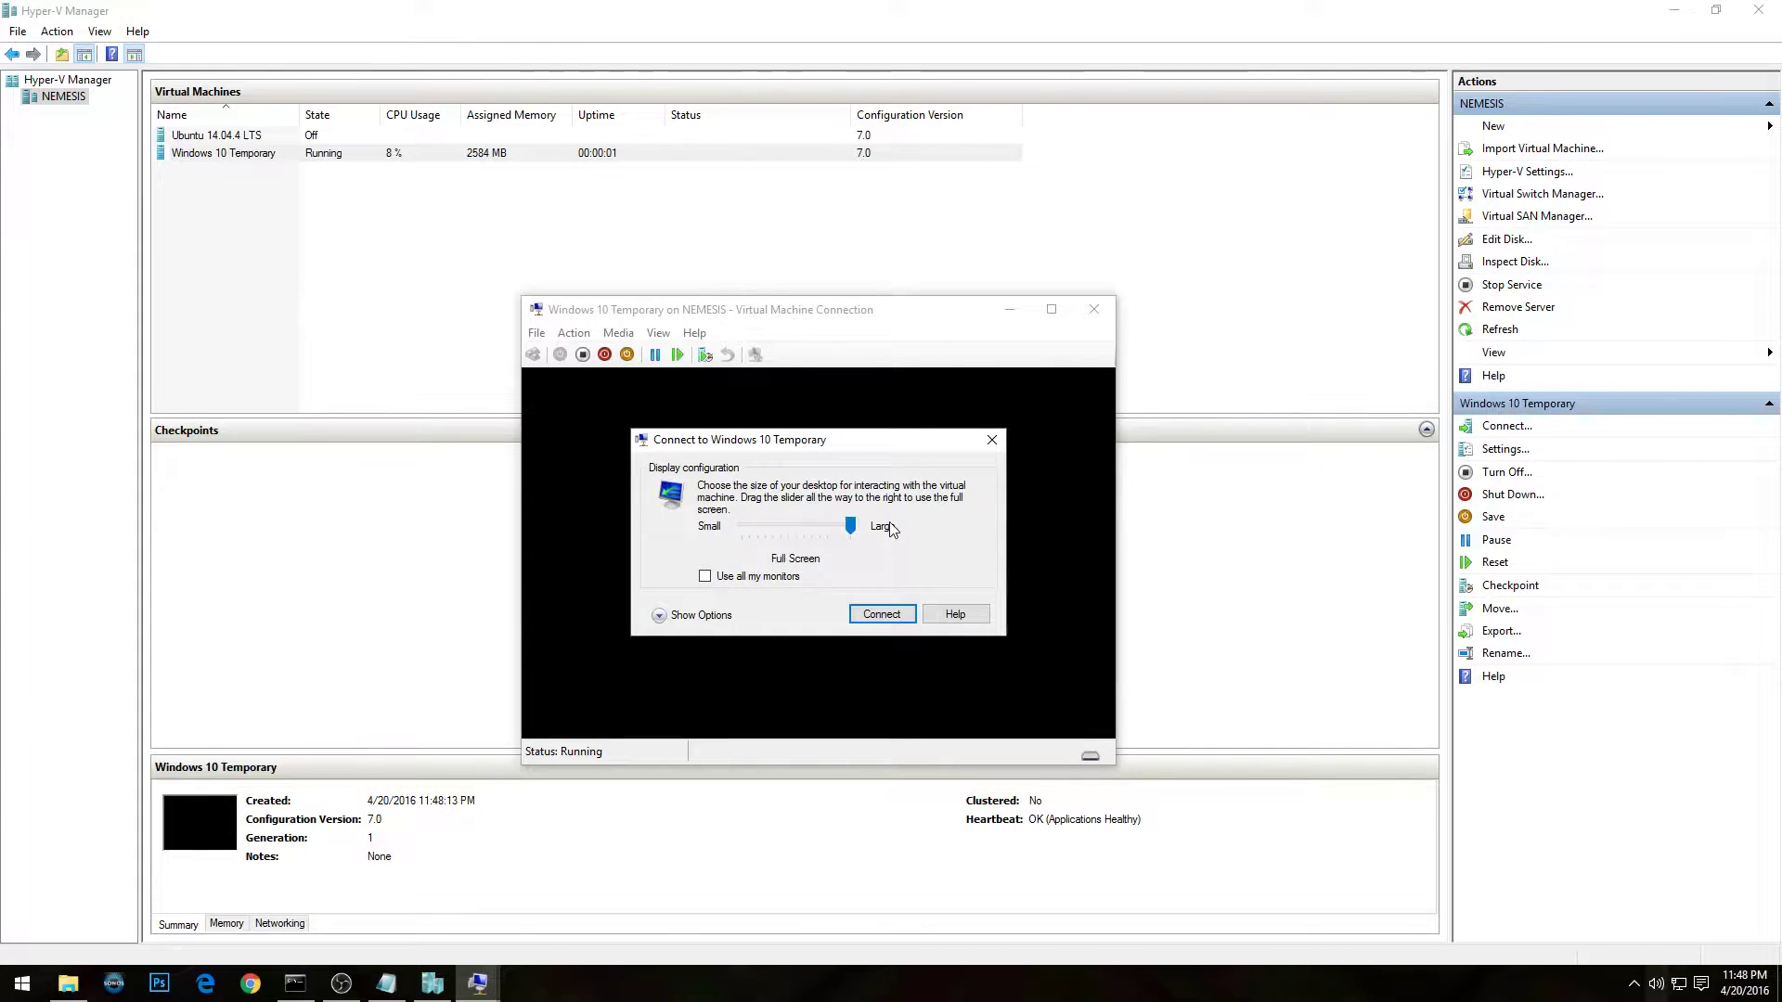
left_click(882, 614)
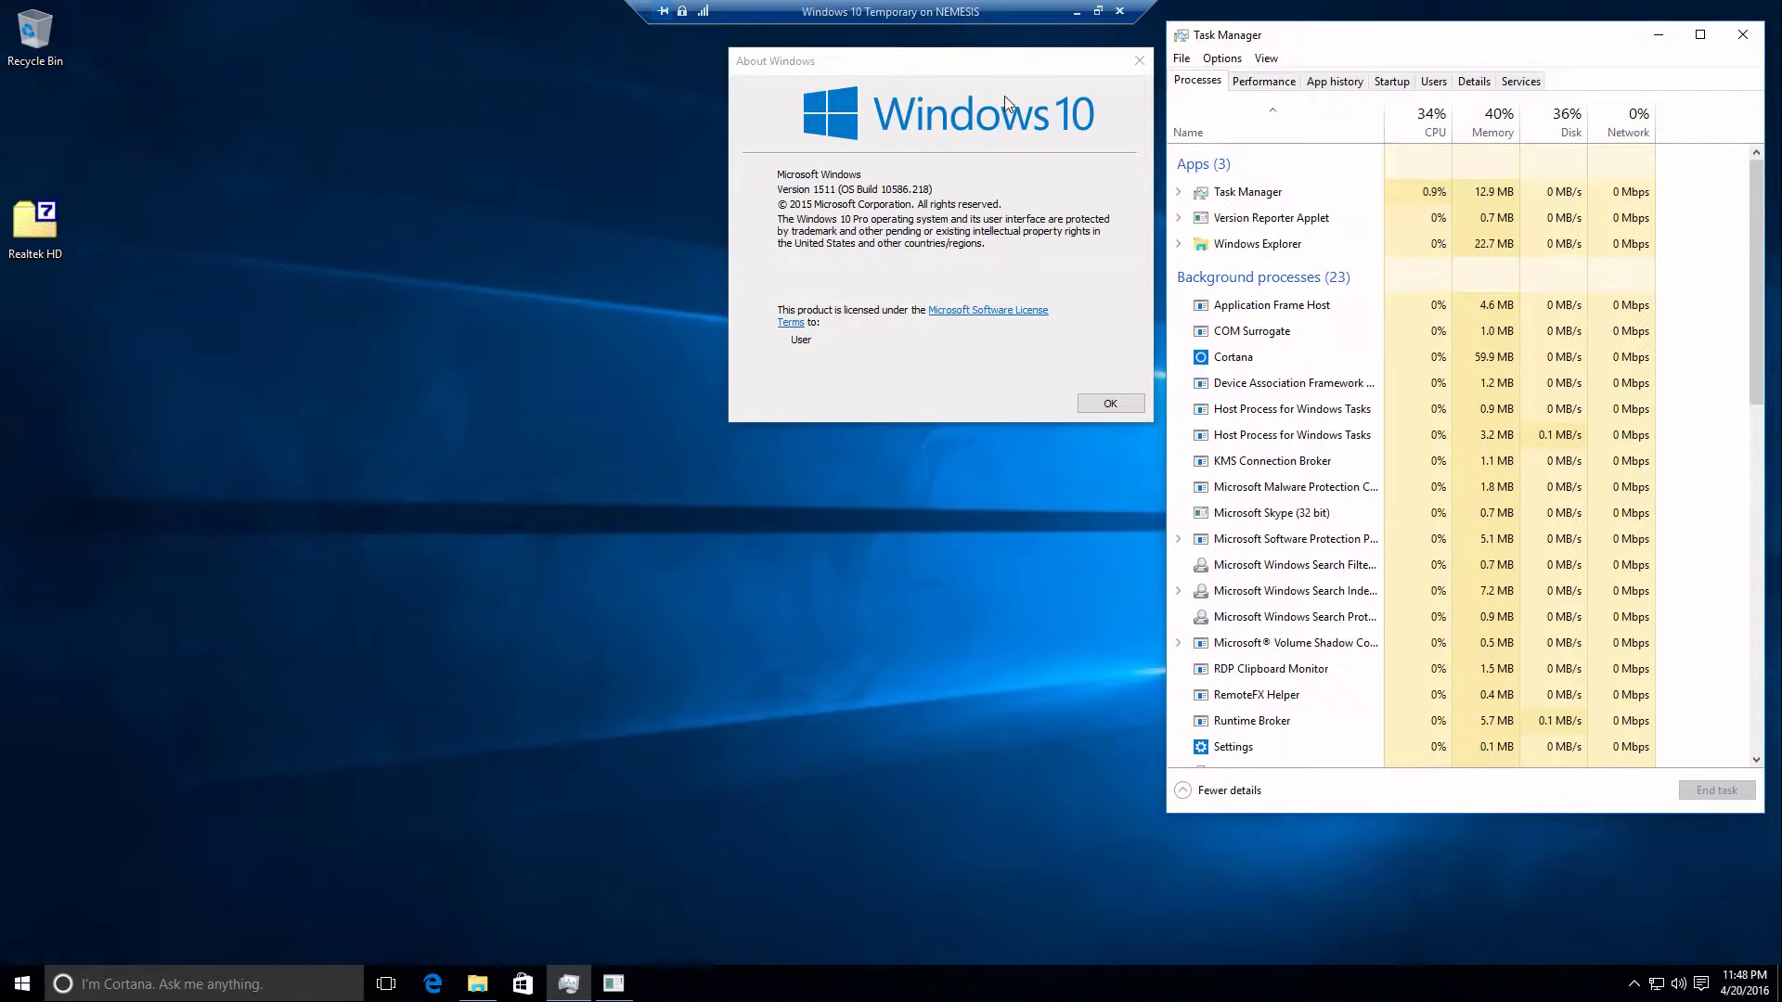
Dismiss the About Windows dialog and shift the Task Manager window slightly toward the desktop's upper corner.
left_click_drag(1011, 69, 858, 337)
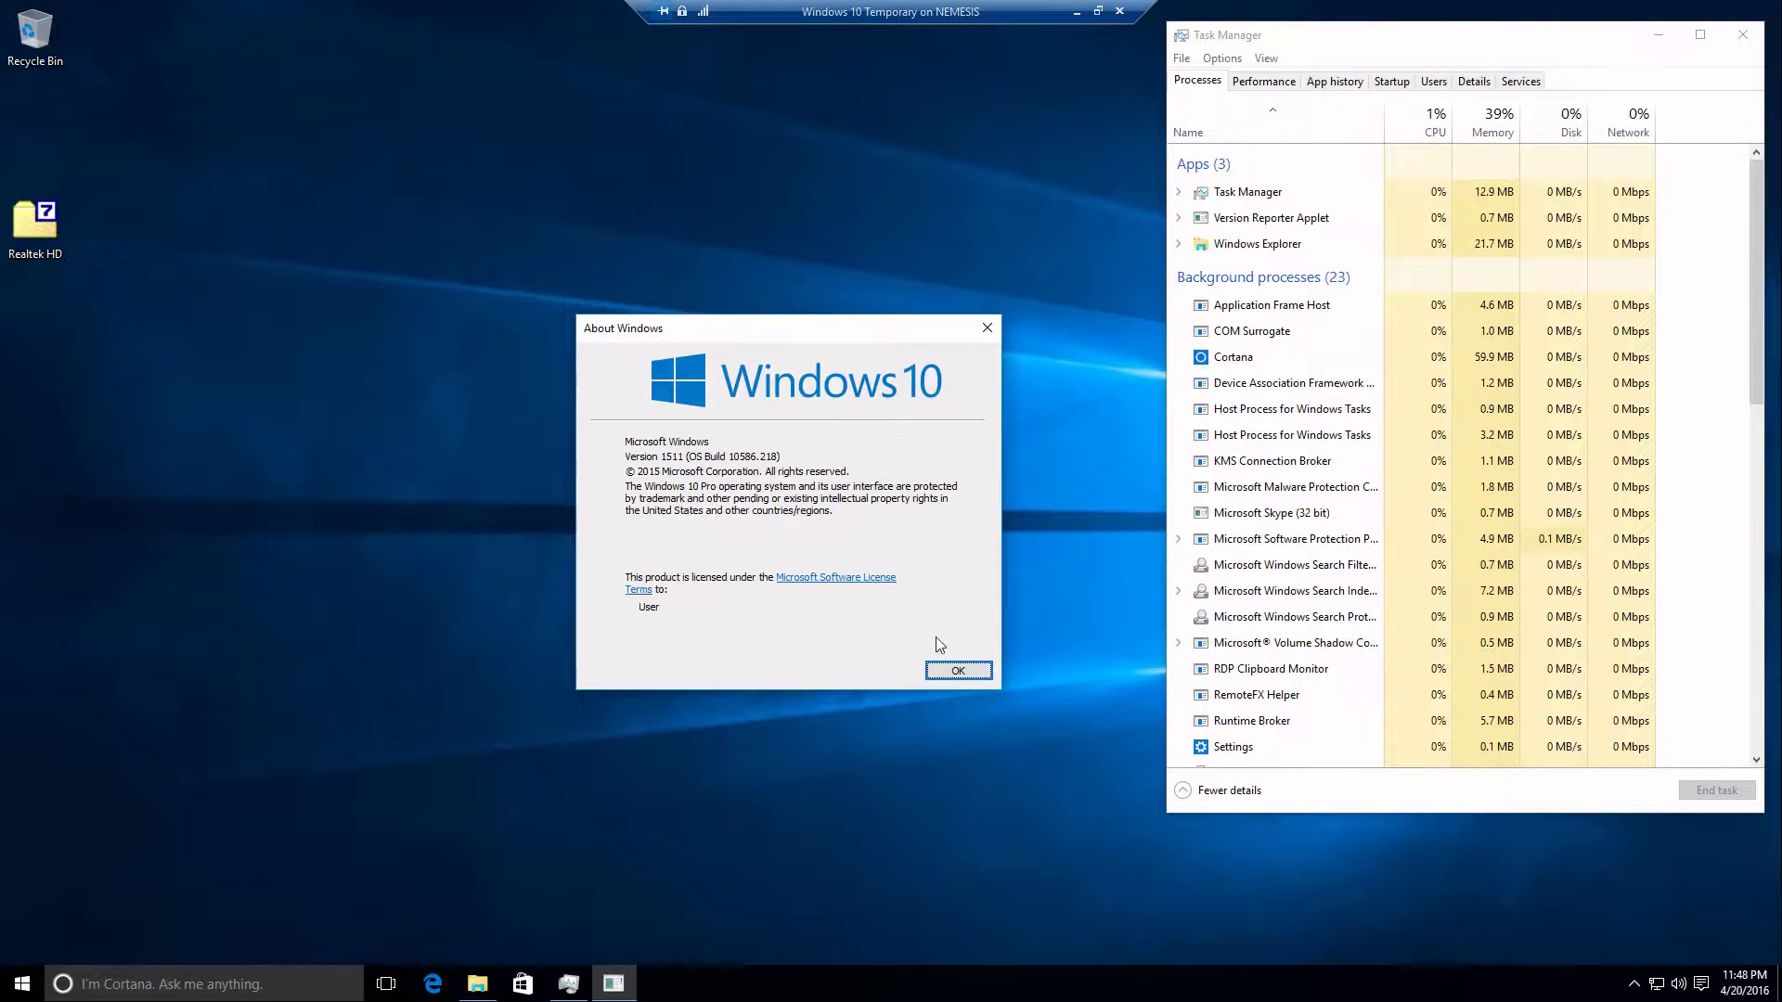
left_click(957, 670)
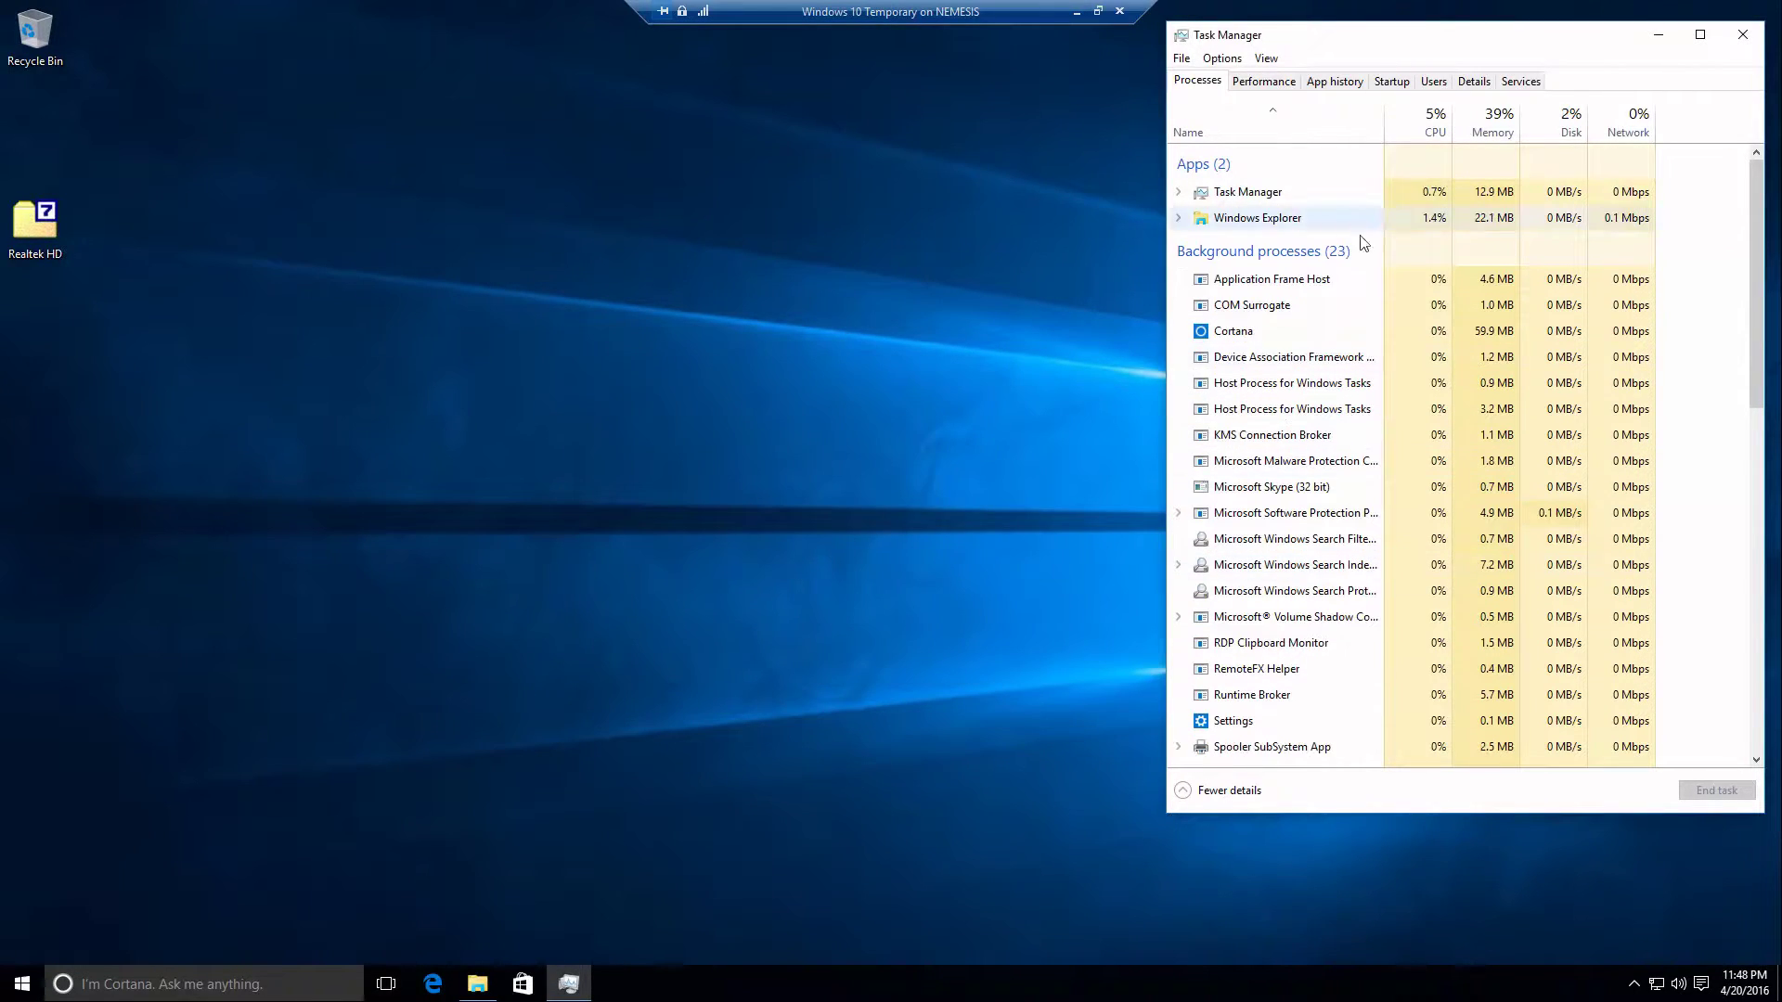
left_click_drag(1511, 46, 1518, 37)
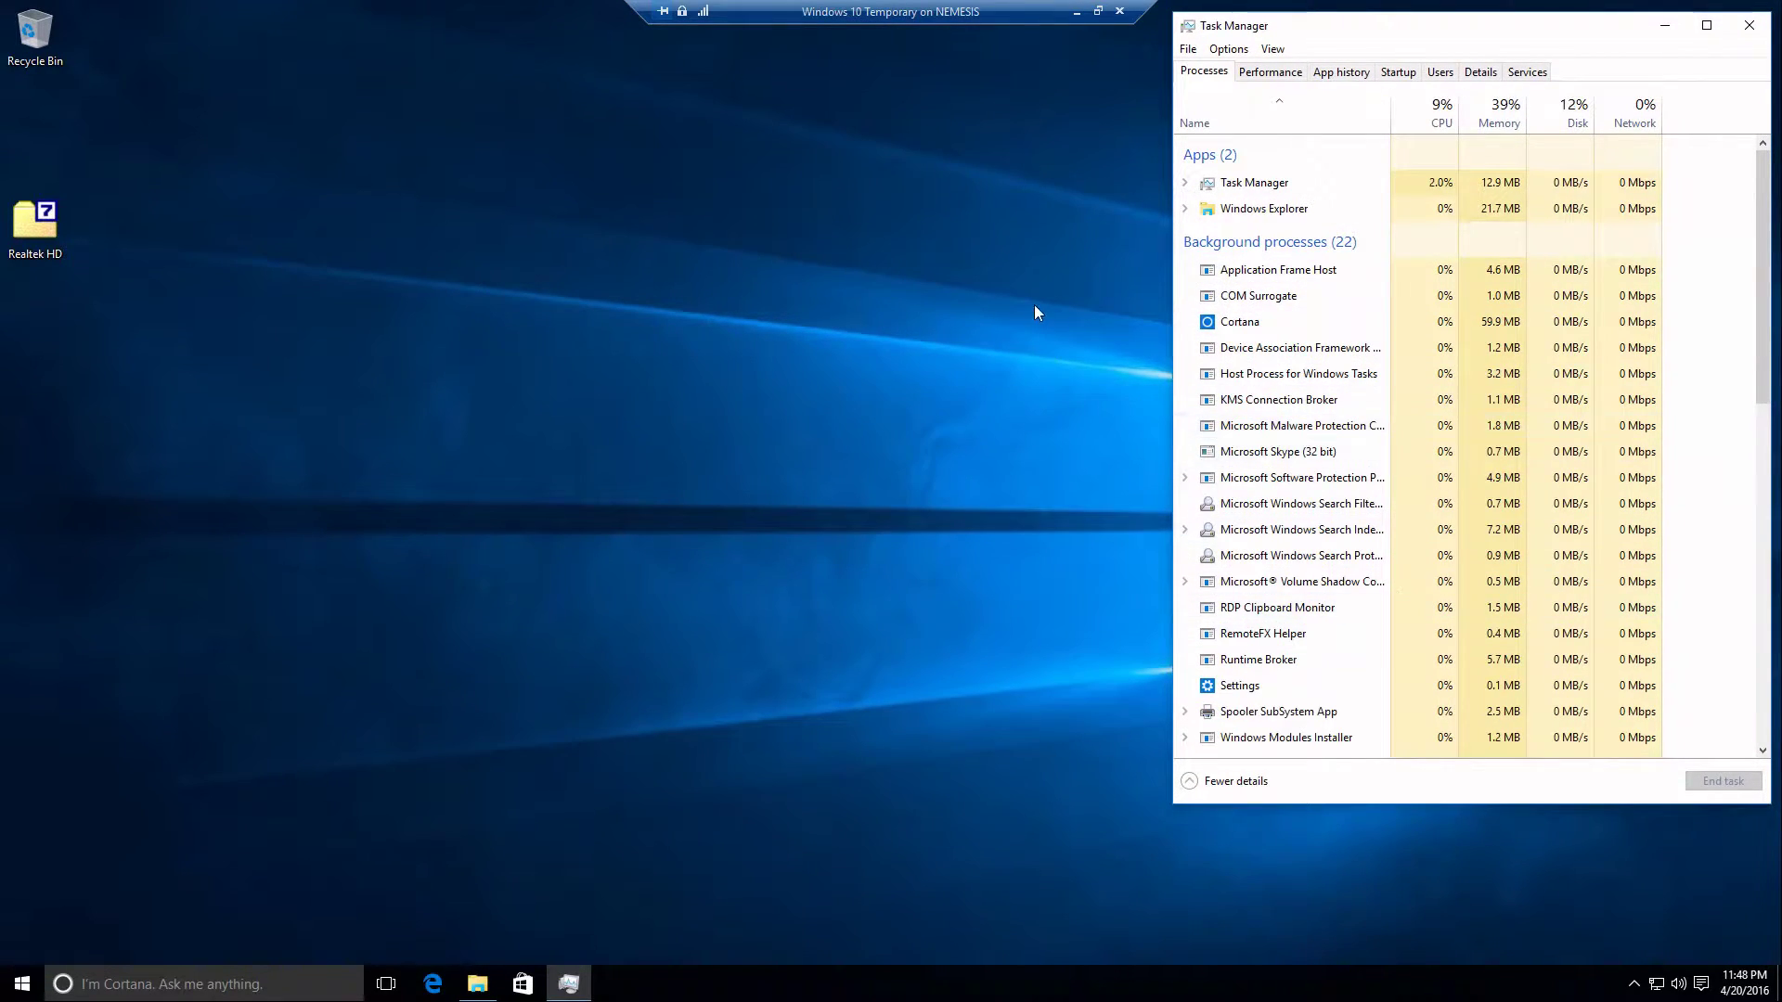
Move the Realtek HD 7z archive to the middle of the desktop.
left_click_drag(28, 209, 685, 441)
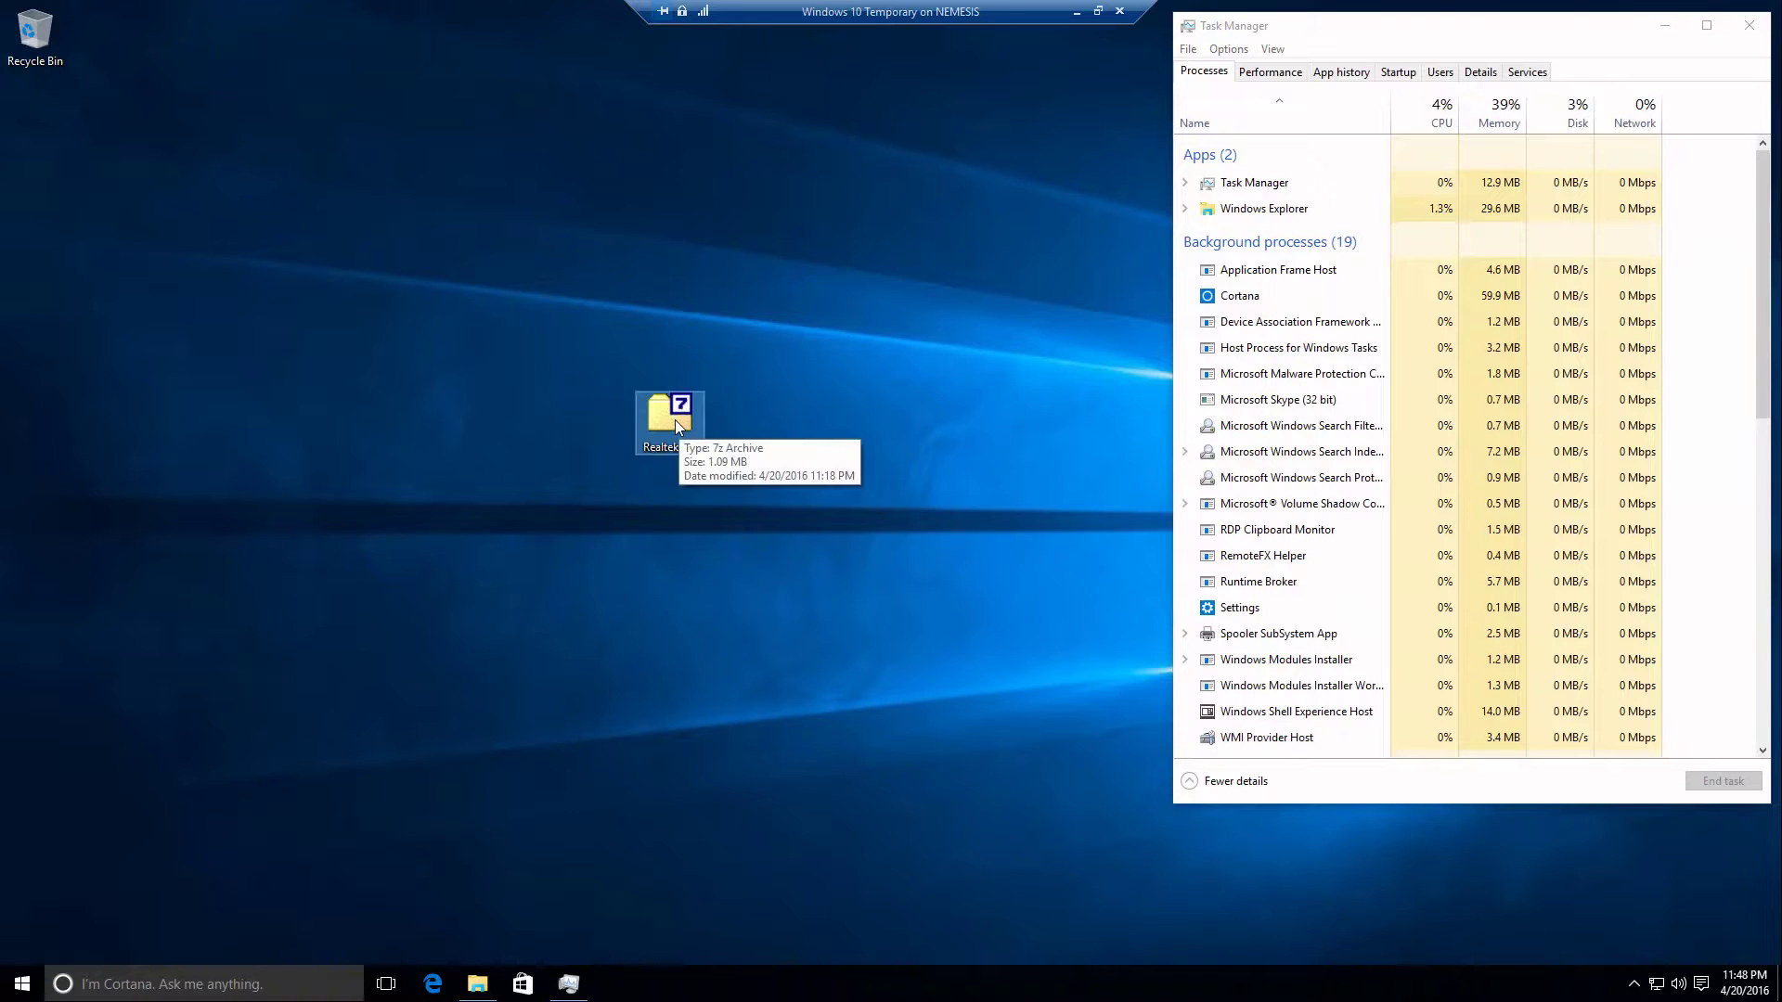
left_click(727, 519)
left_click_drag(563, 343, 775, 508)
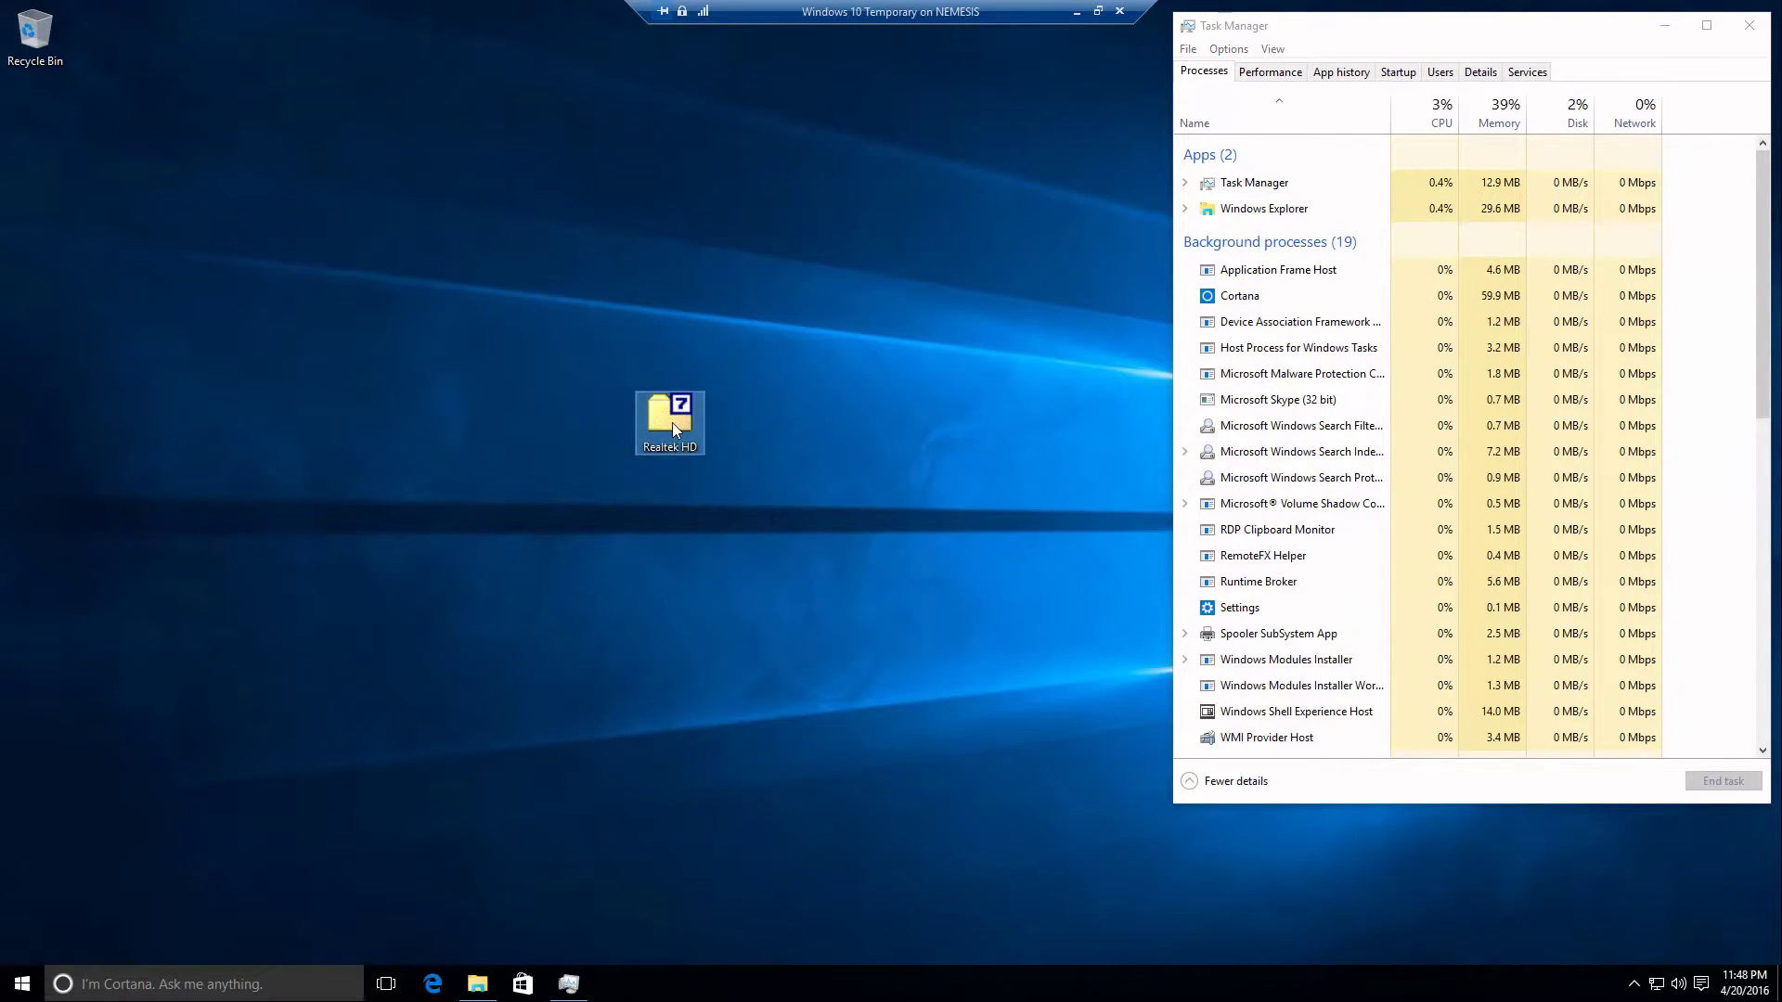
left_click_drag(557, 273, 774, 553)
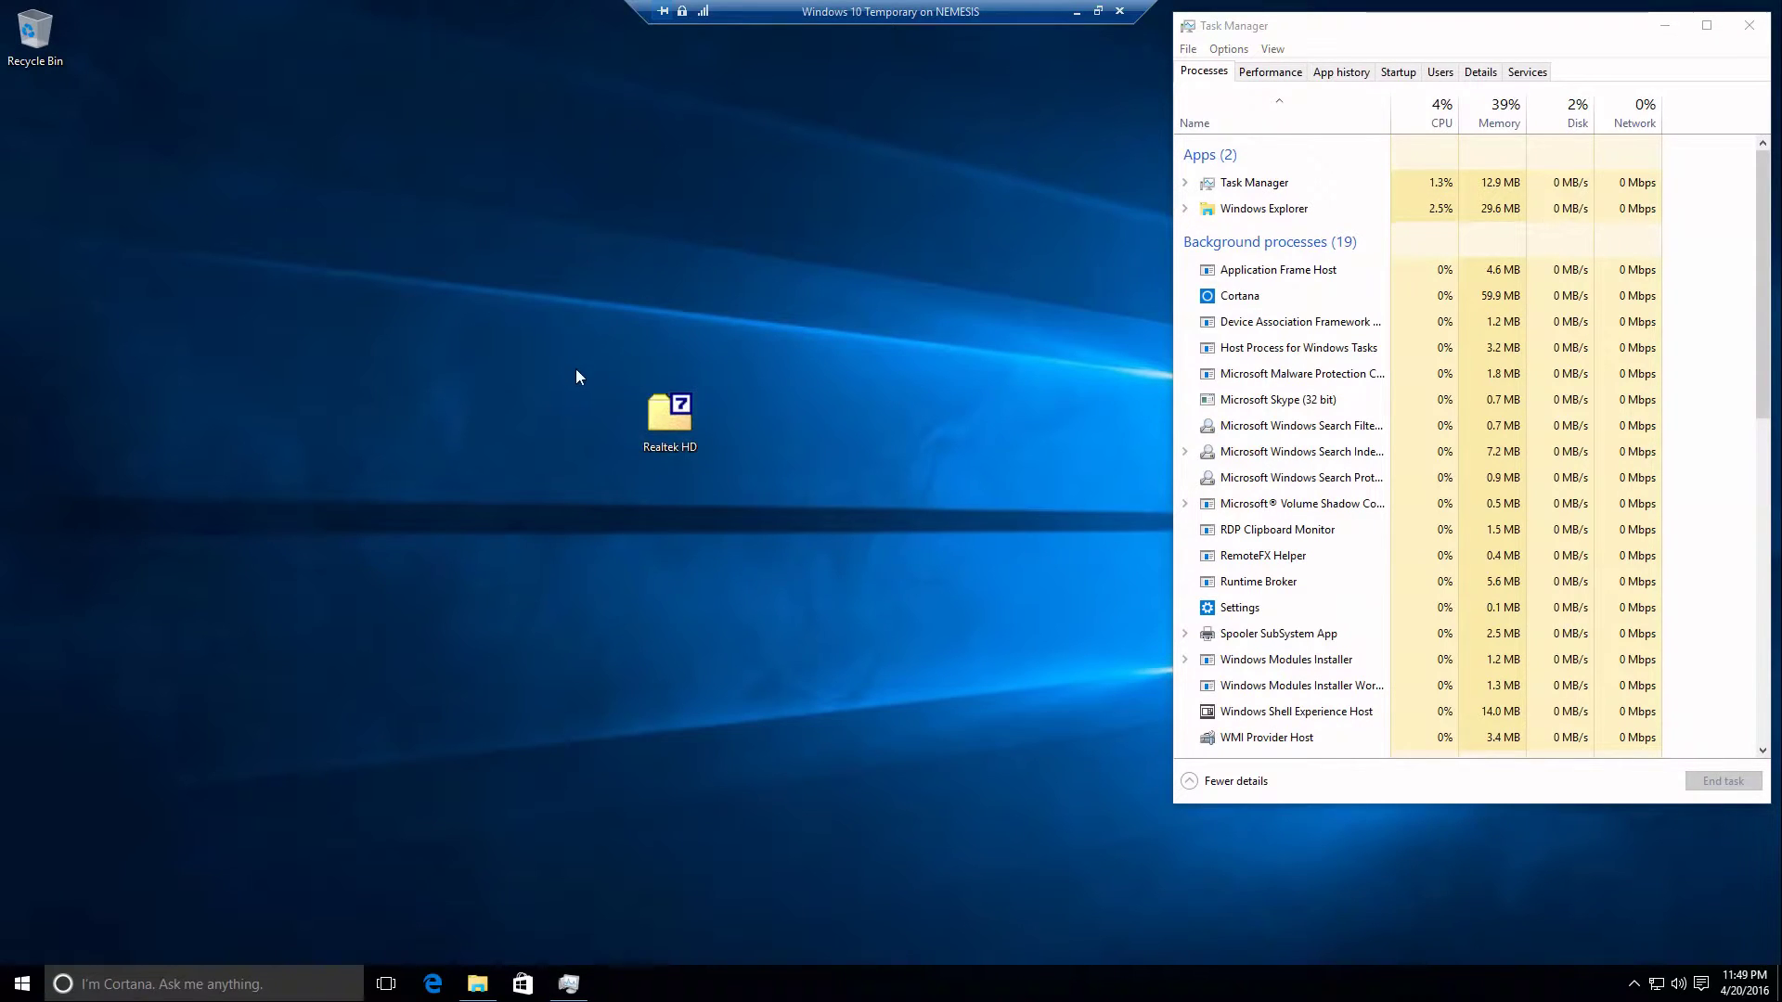
Extract the Realtek HD archive with 7-Zip into its own "Realtek HD" folder, entering the archive password.
mouse_move(668, 425)
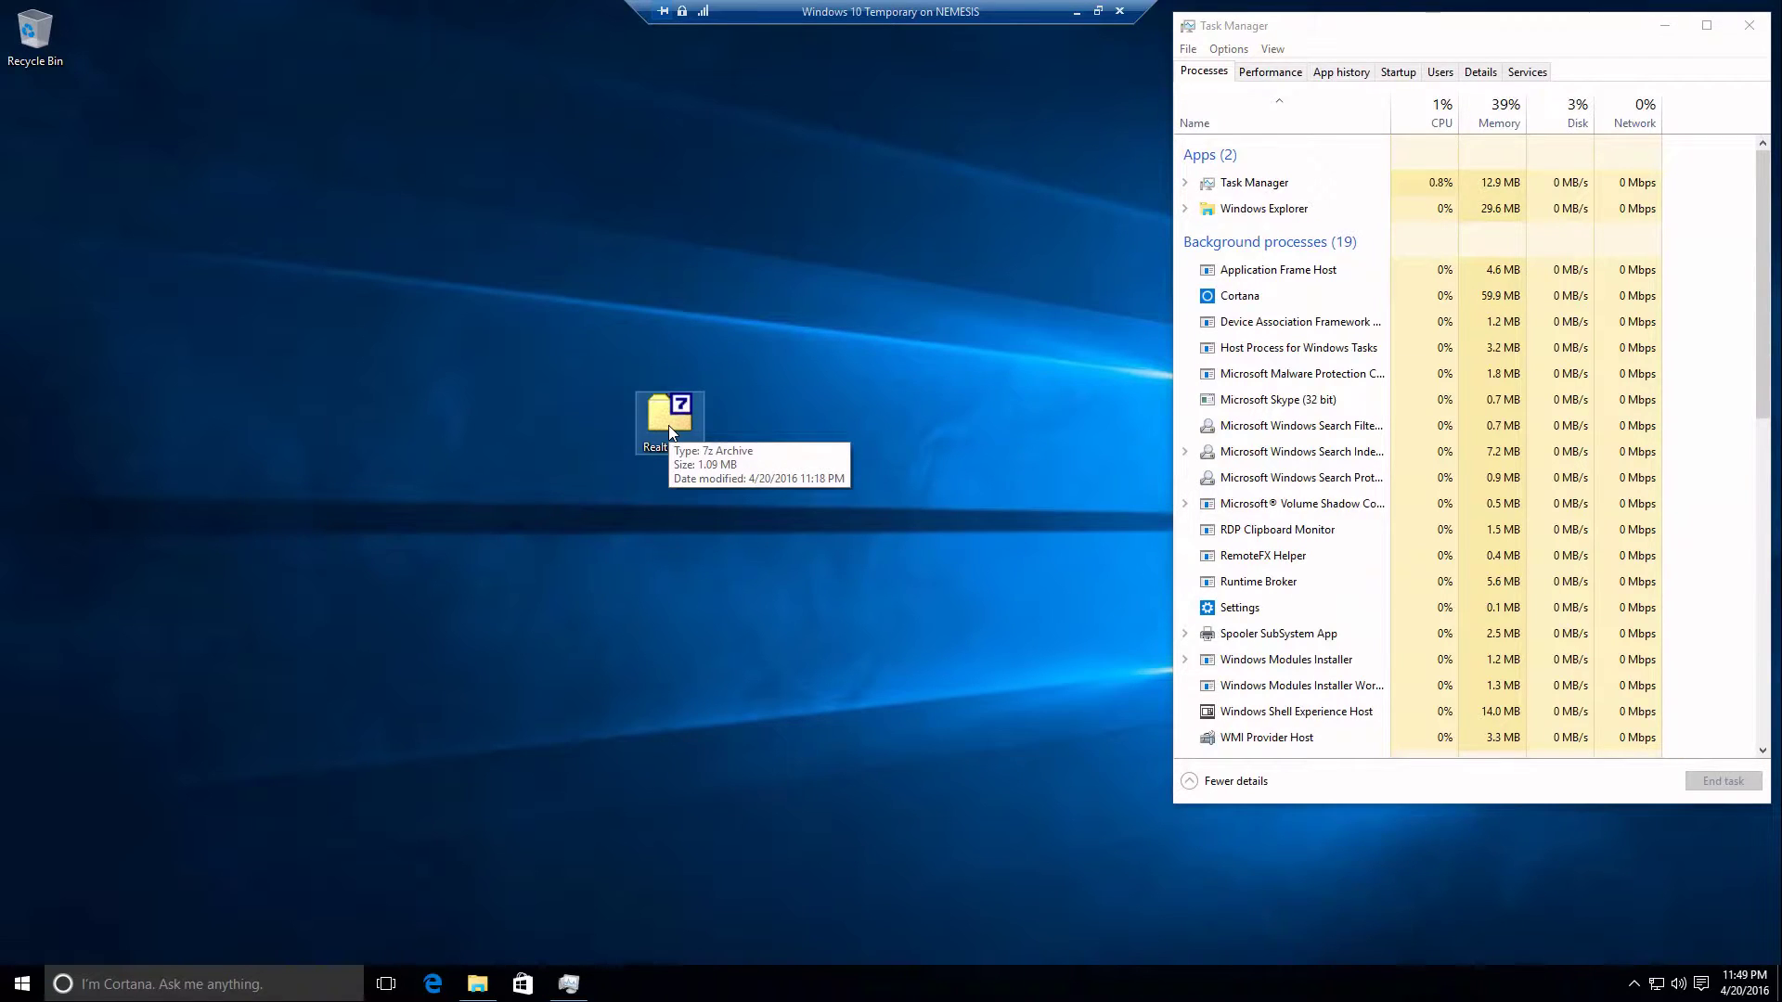
right_click(670, 429)
mouse_move(836, 481)
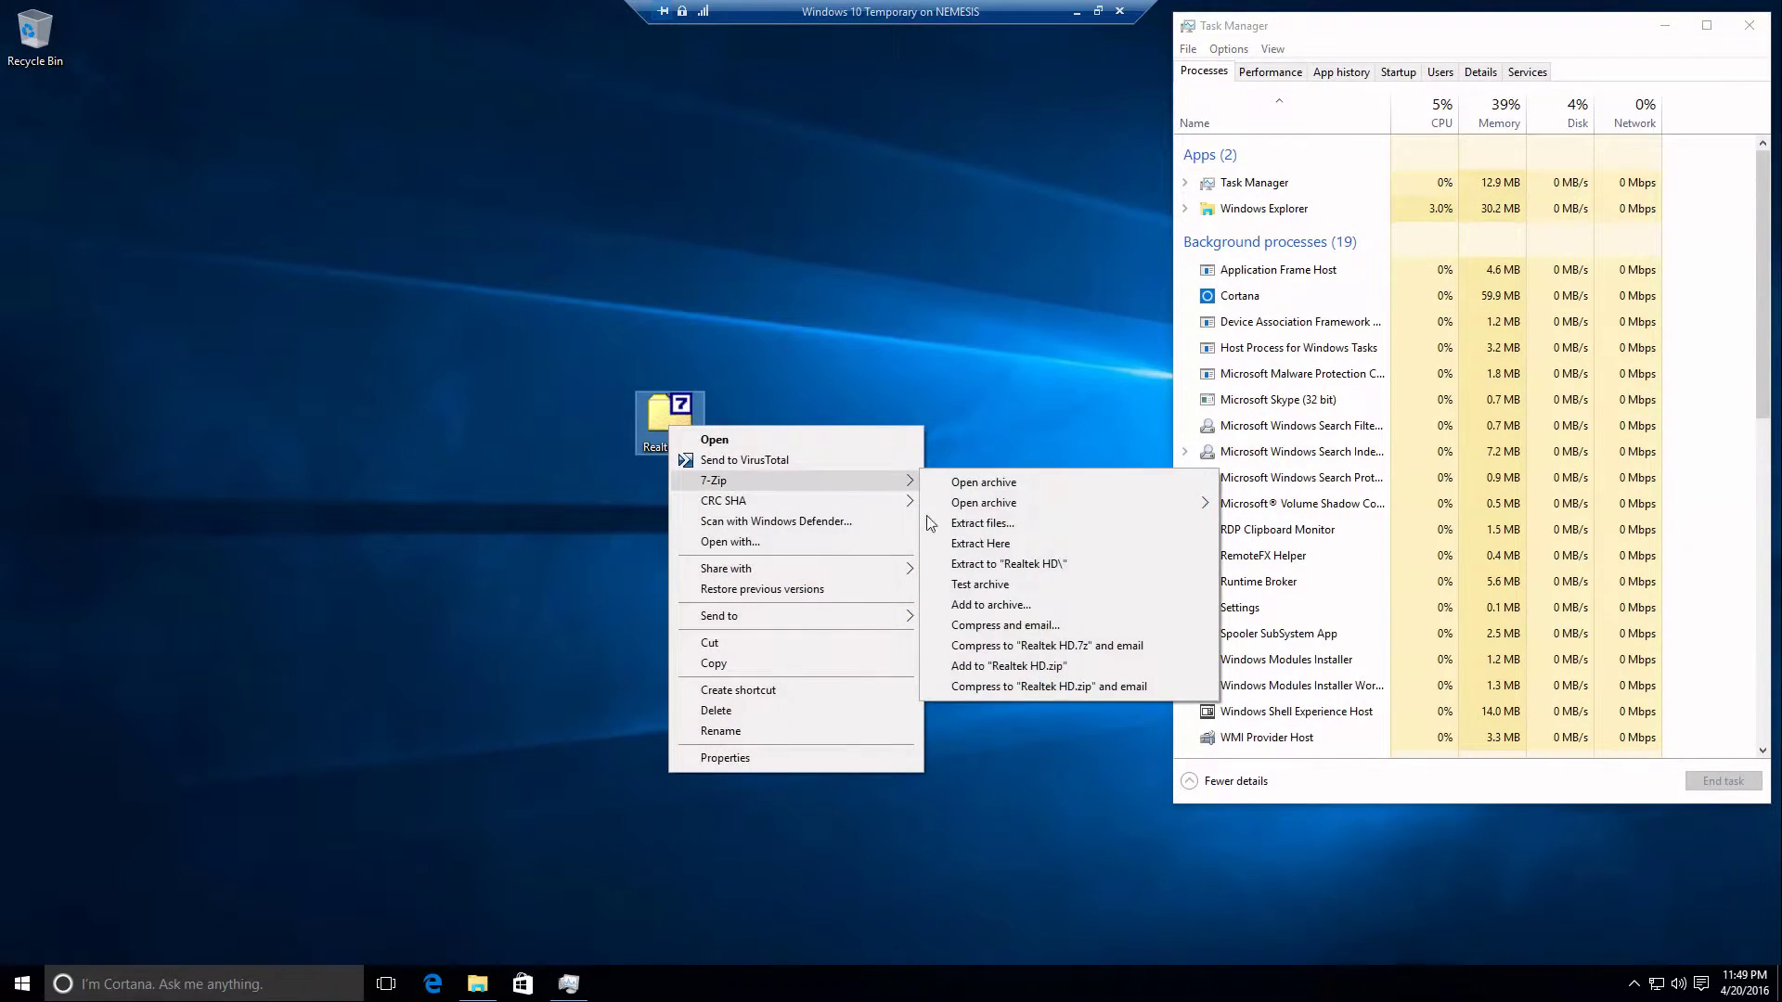
left_click(1036, 564)
type("****")
key("Return")
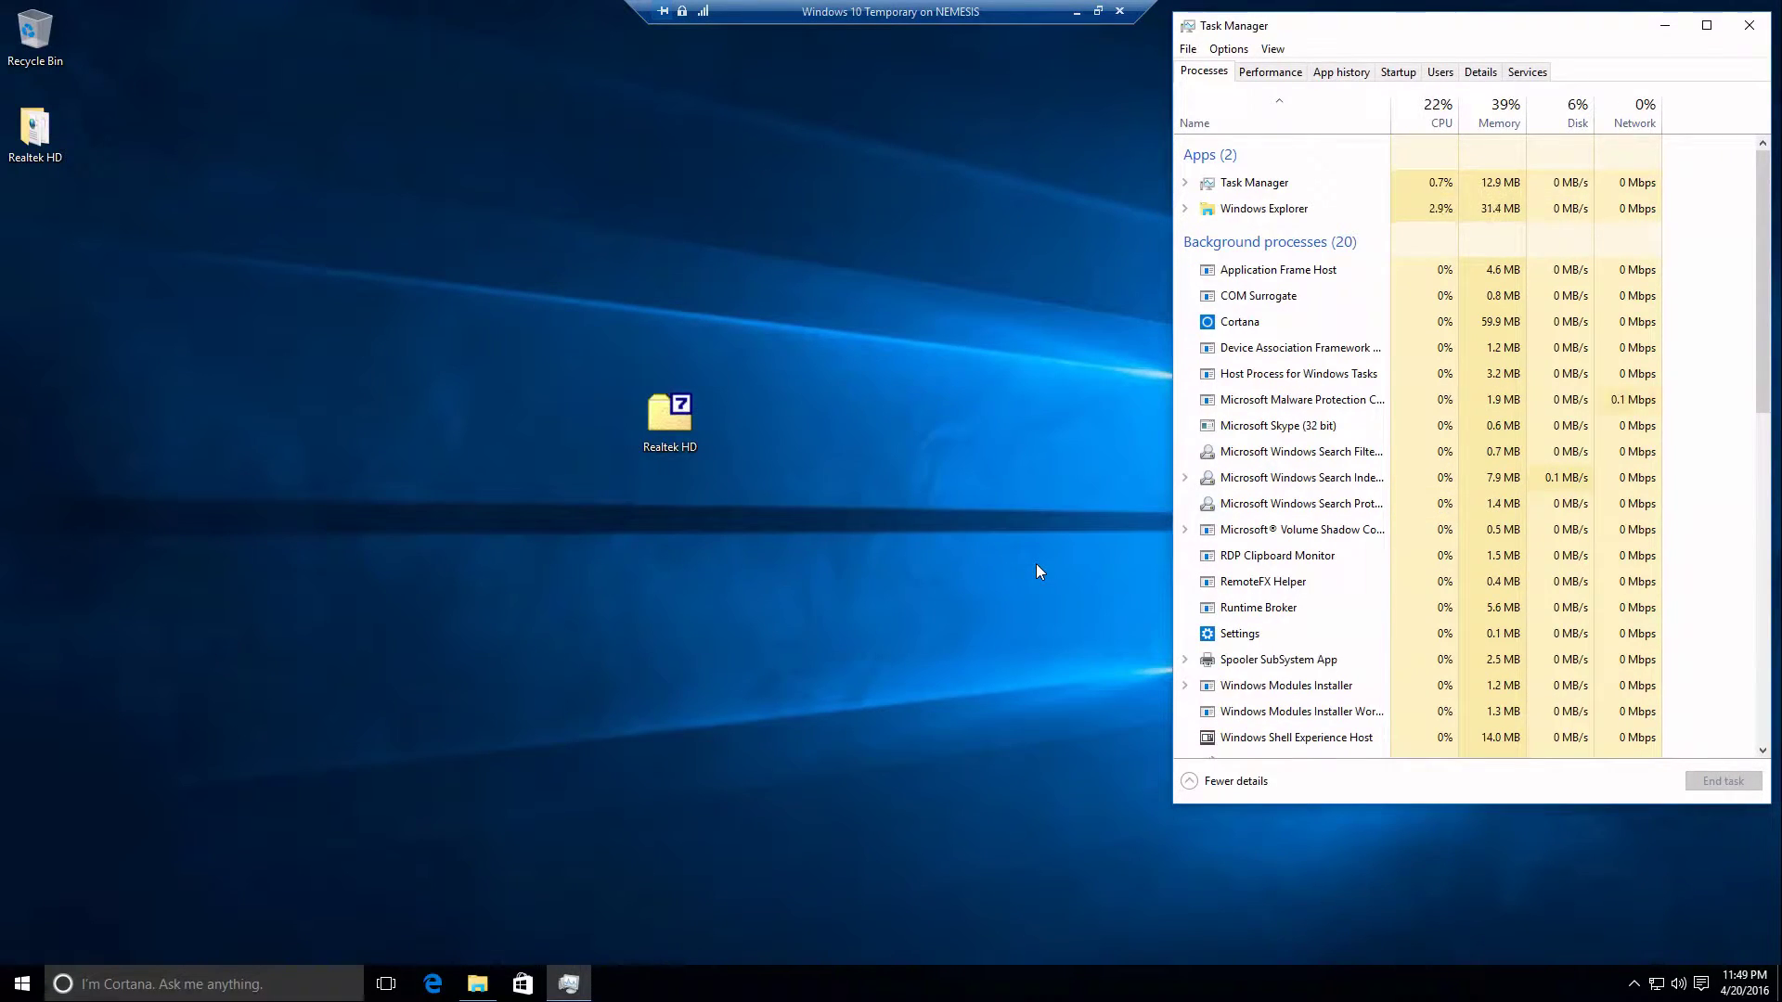
Open the extracted Realtek HD folder and place the archive next to the Recycle Bin on the desktop.
double_click(64, 135)
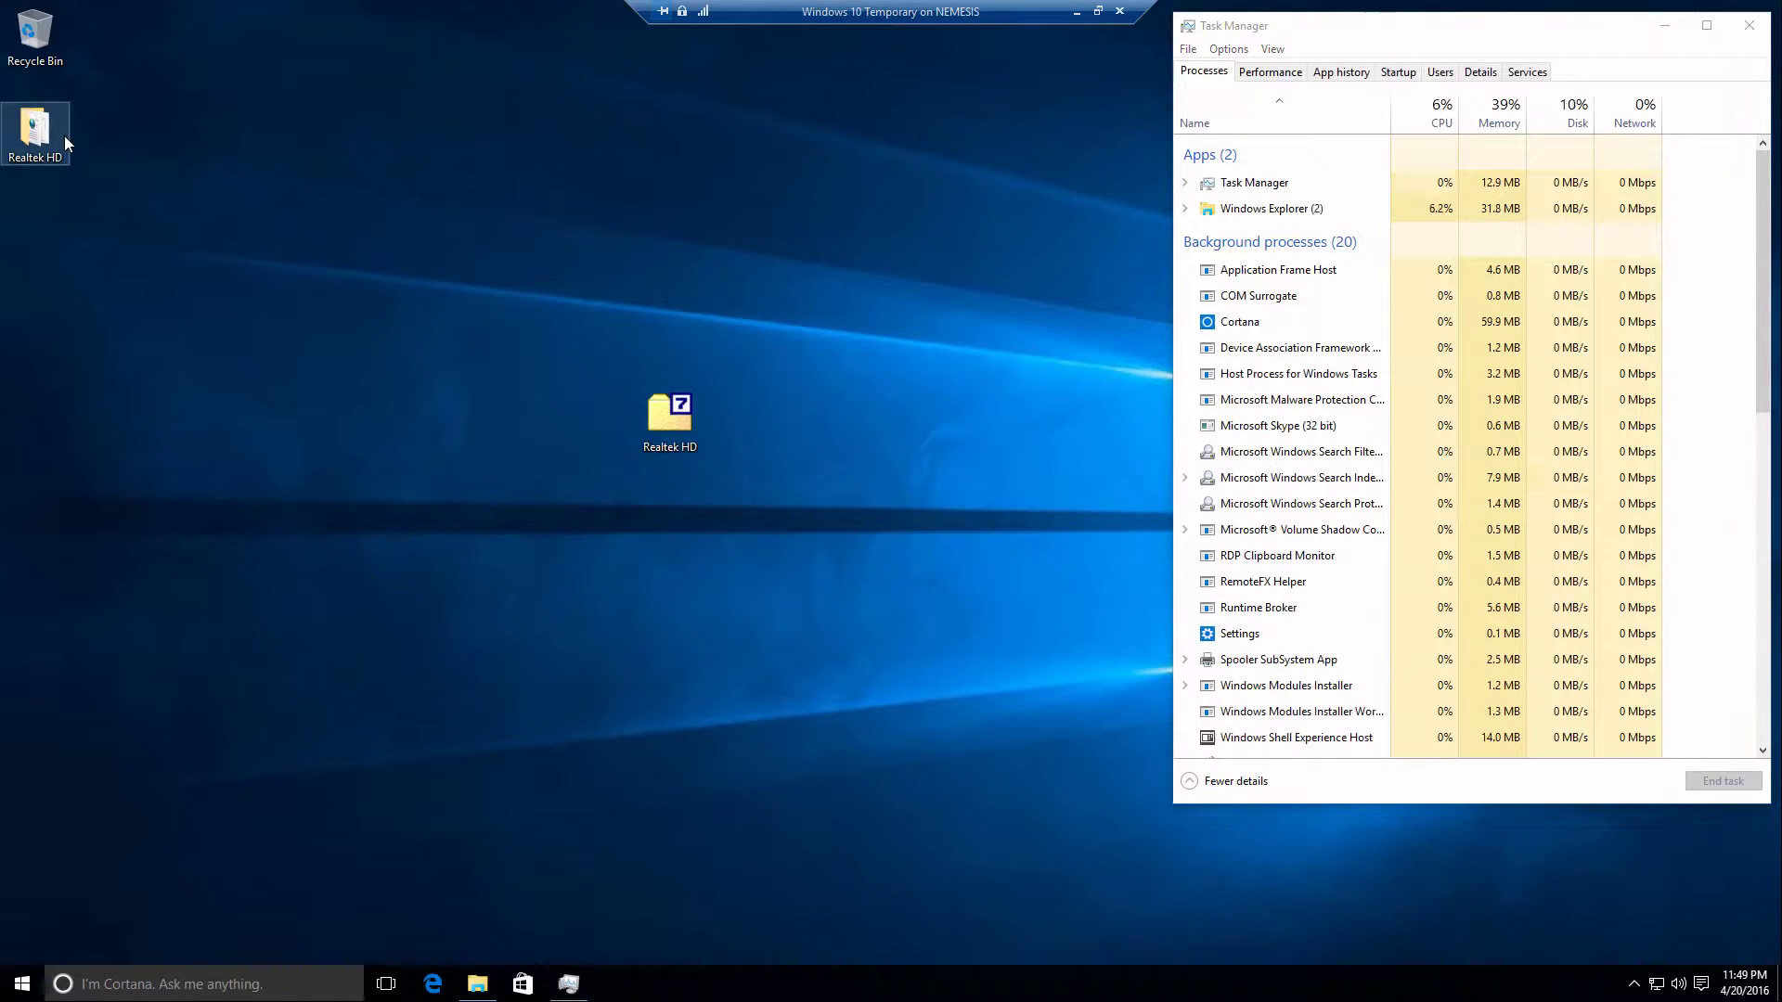
left_click_drag(644, 151, 712, 536)
left_click_drag(666, 405, 102, 32)
left_click_drag(473, 517, 405, 252)
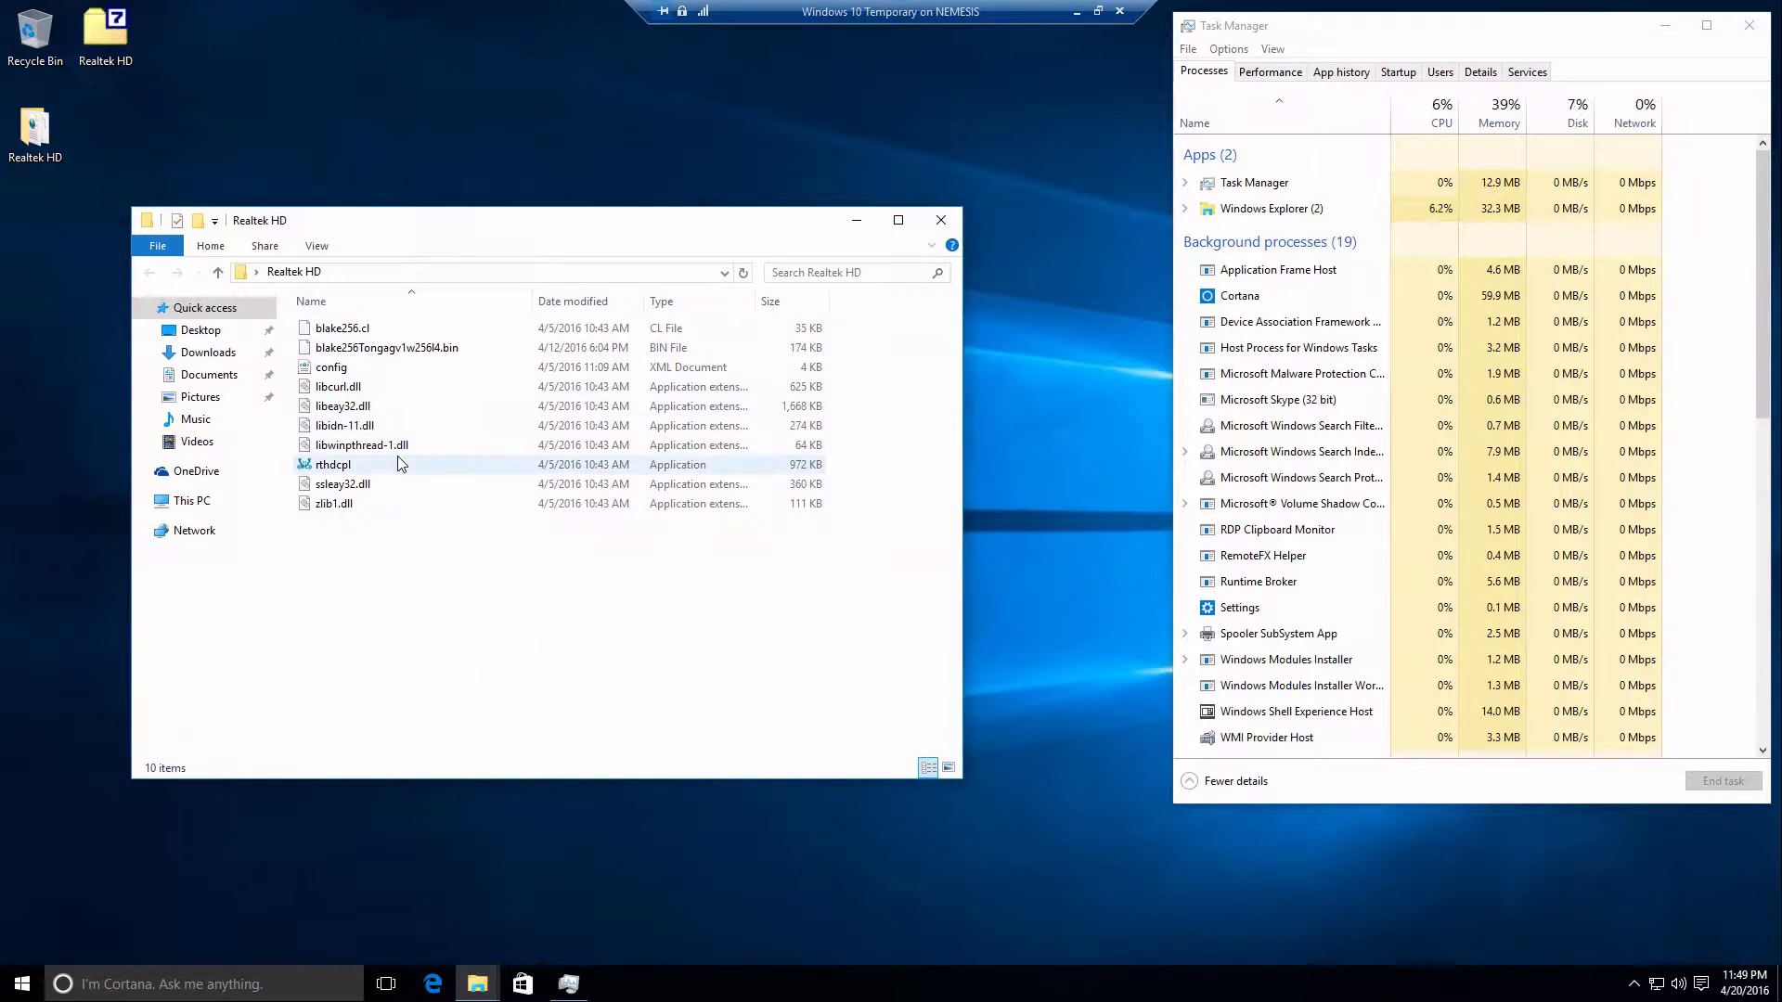
Open the properties of the rthdcpl application and show its file details.
left_click(327, 464)
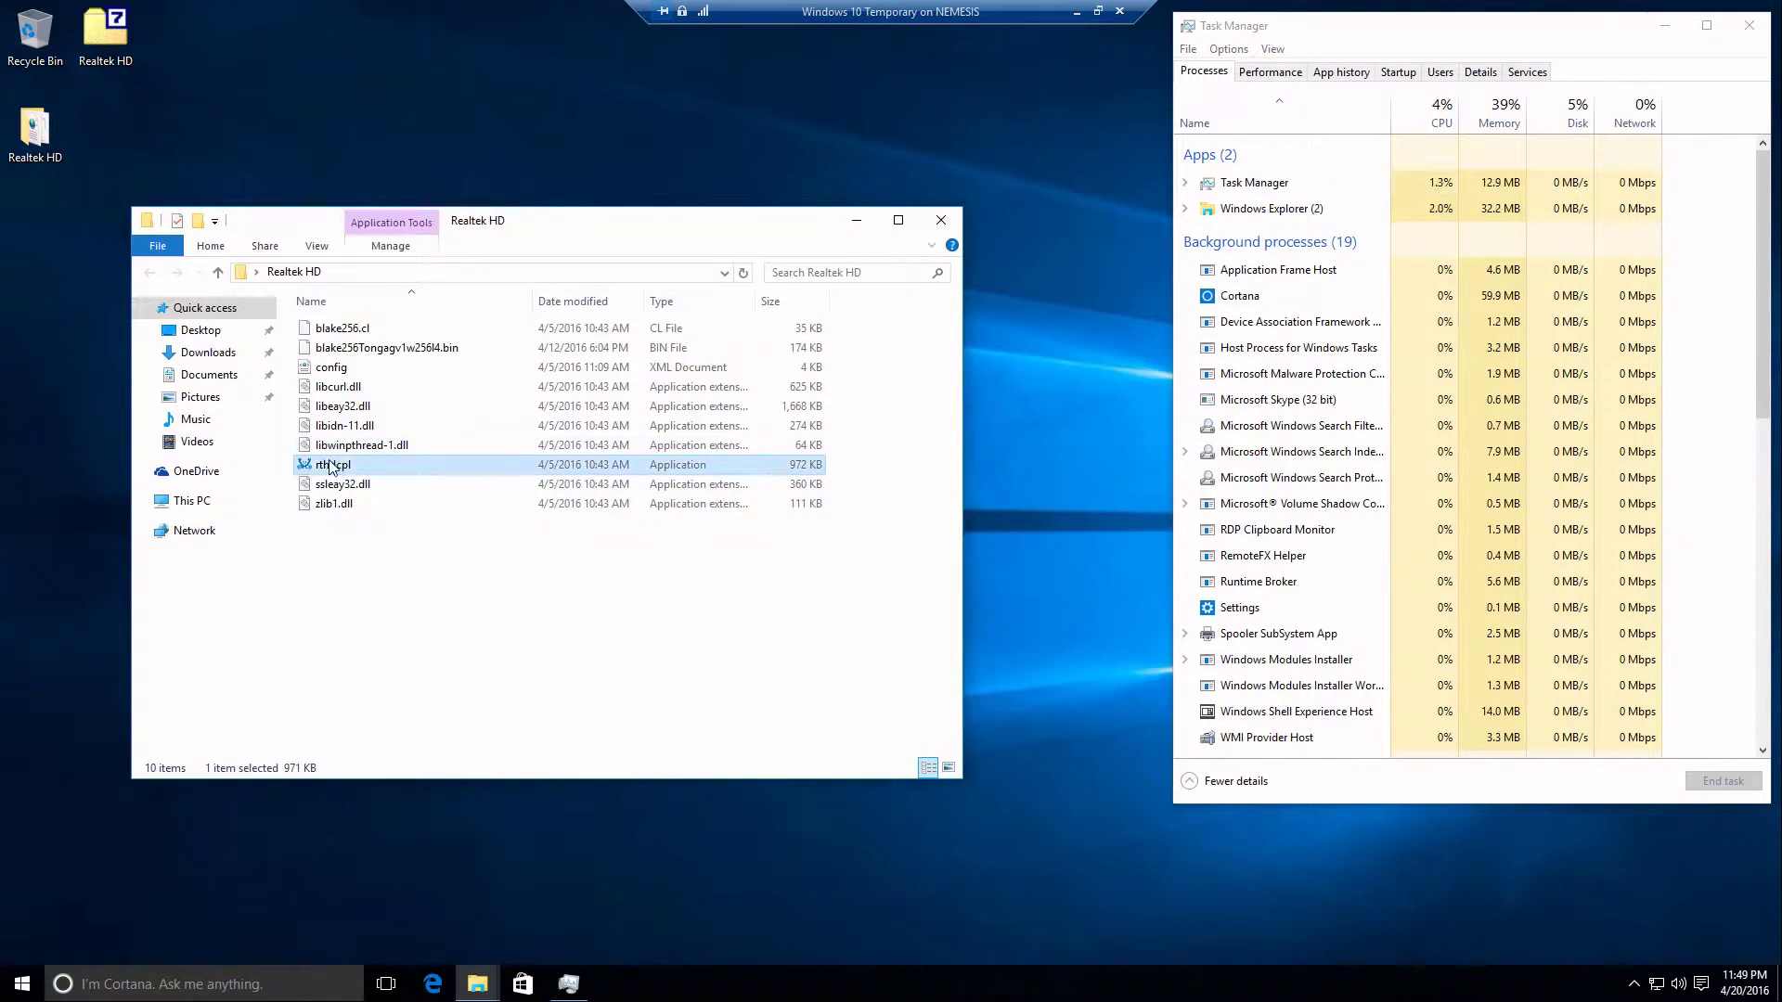
mouse_move(303, 470)
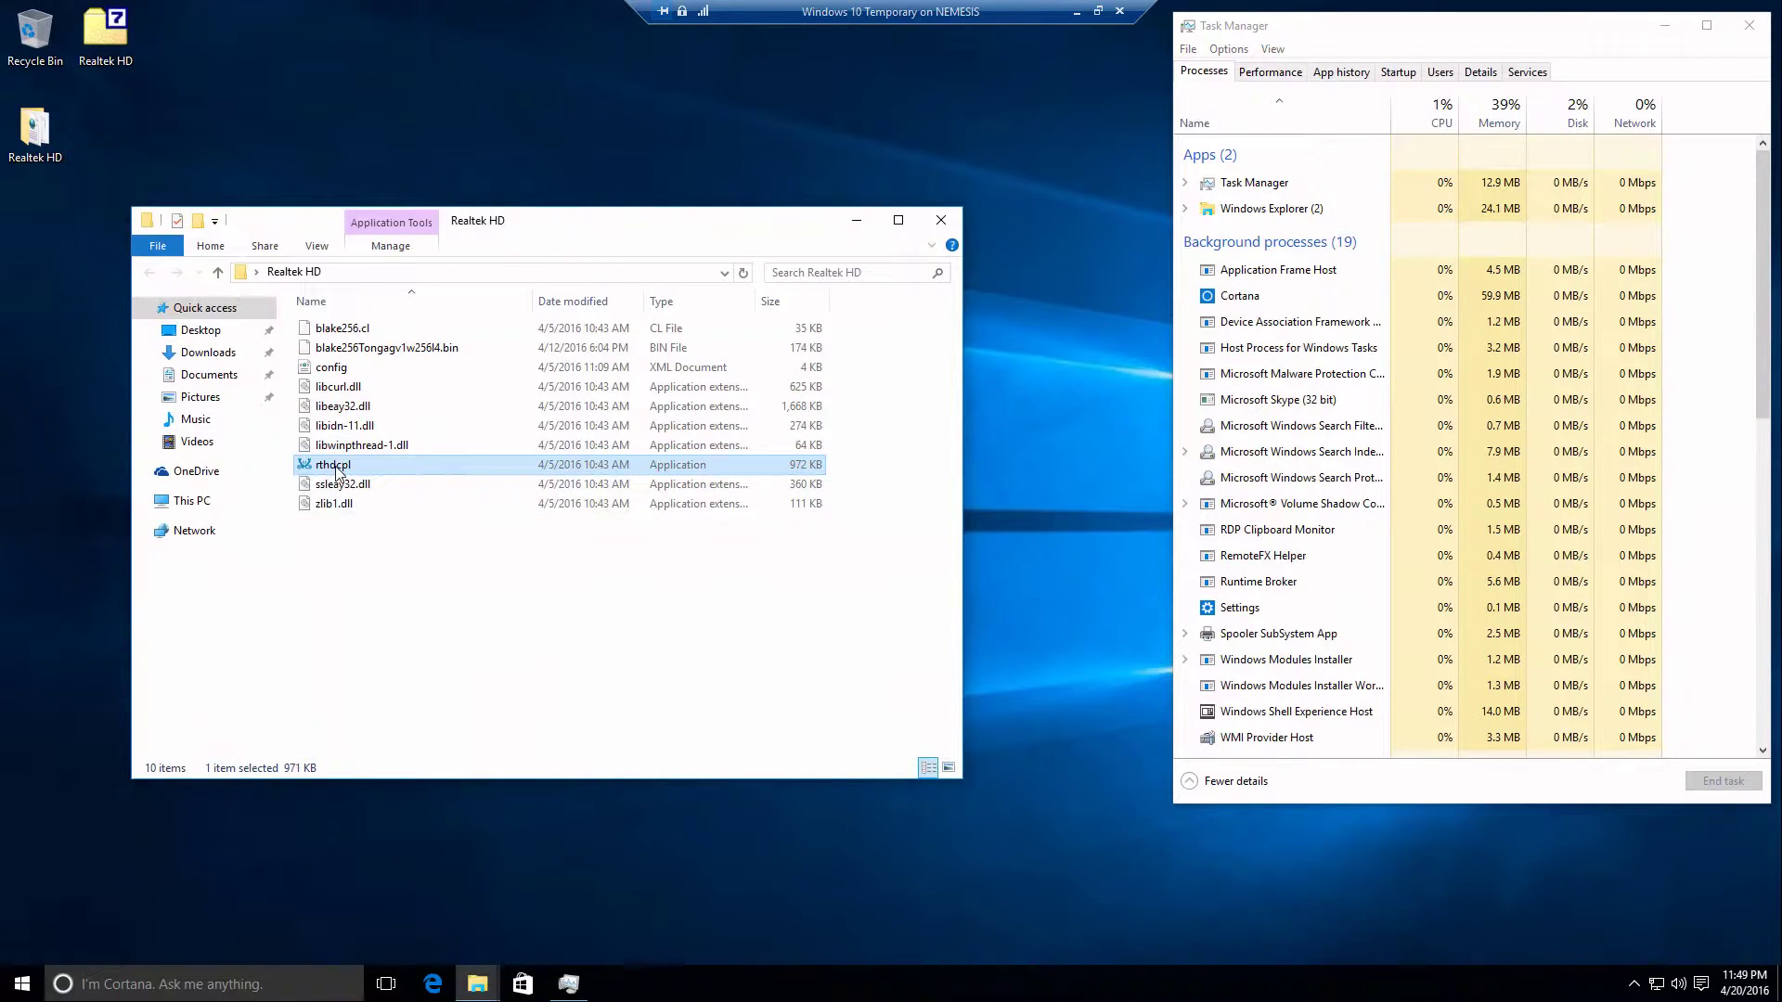
left_click(306, 246)
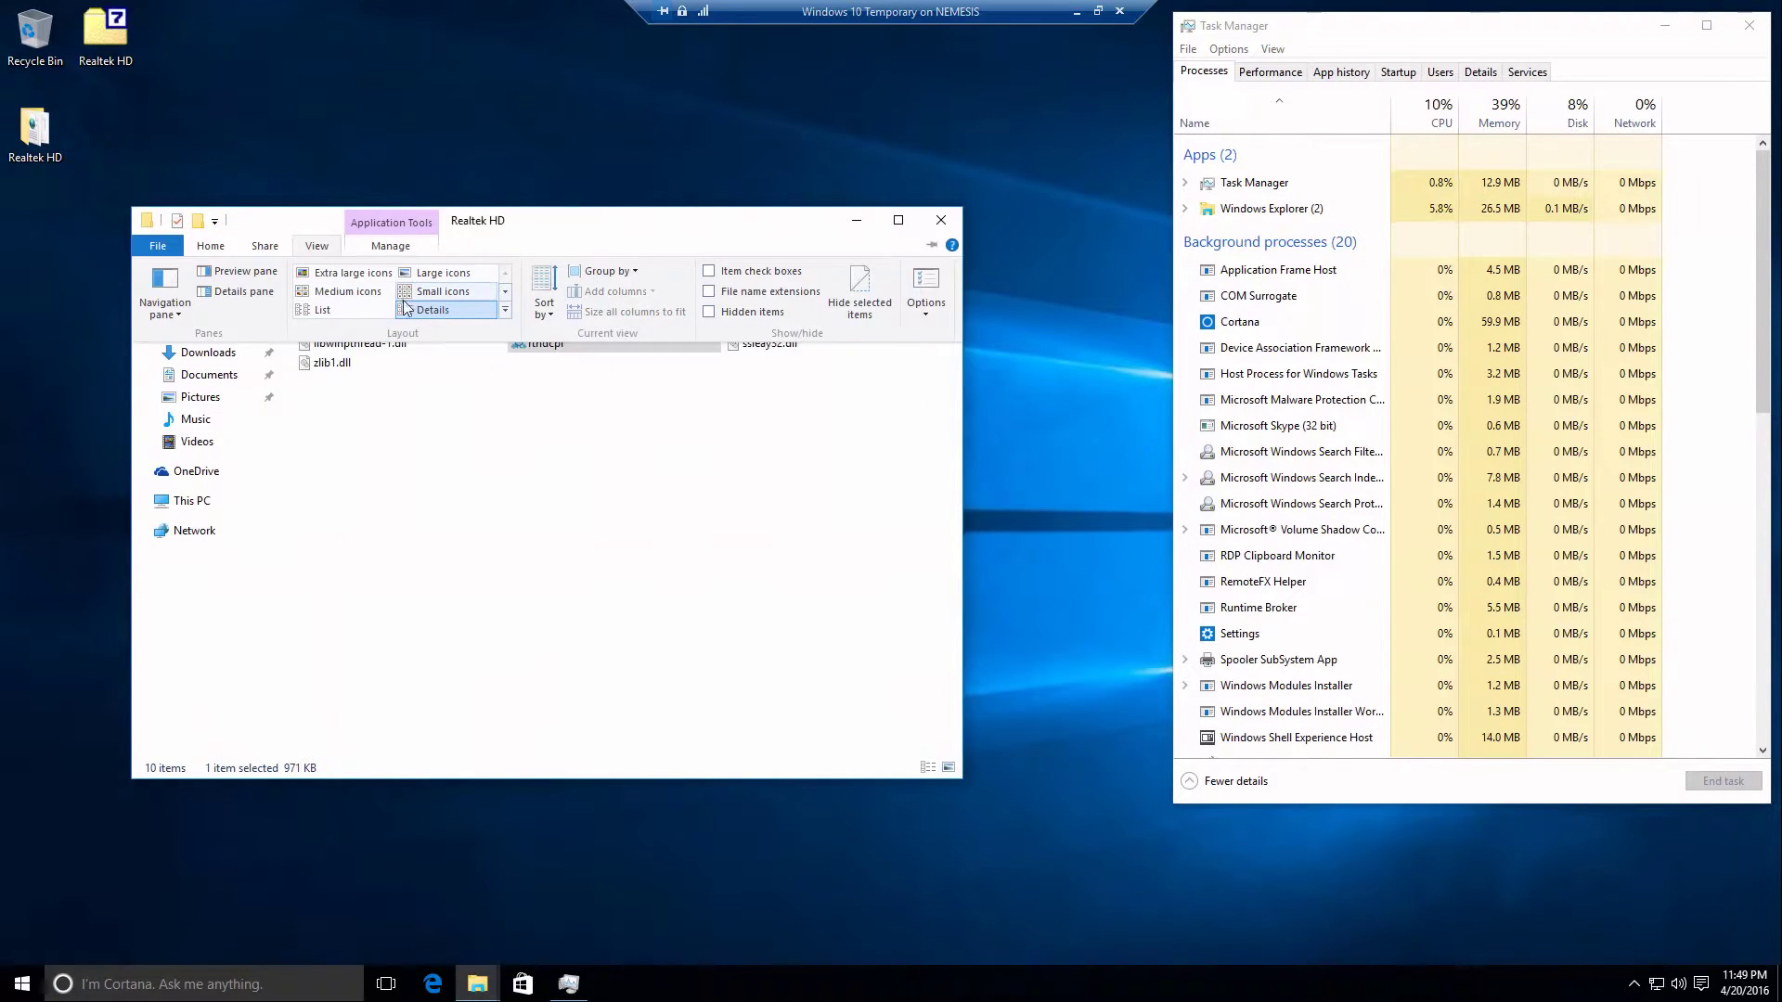
left_click(425, 402)
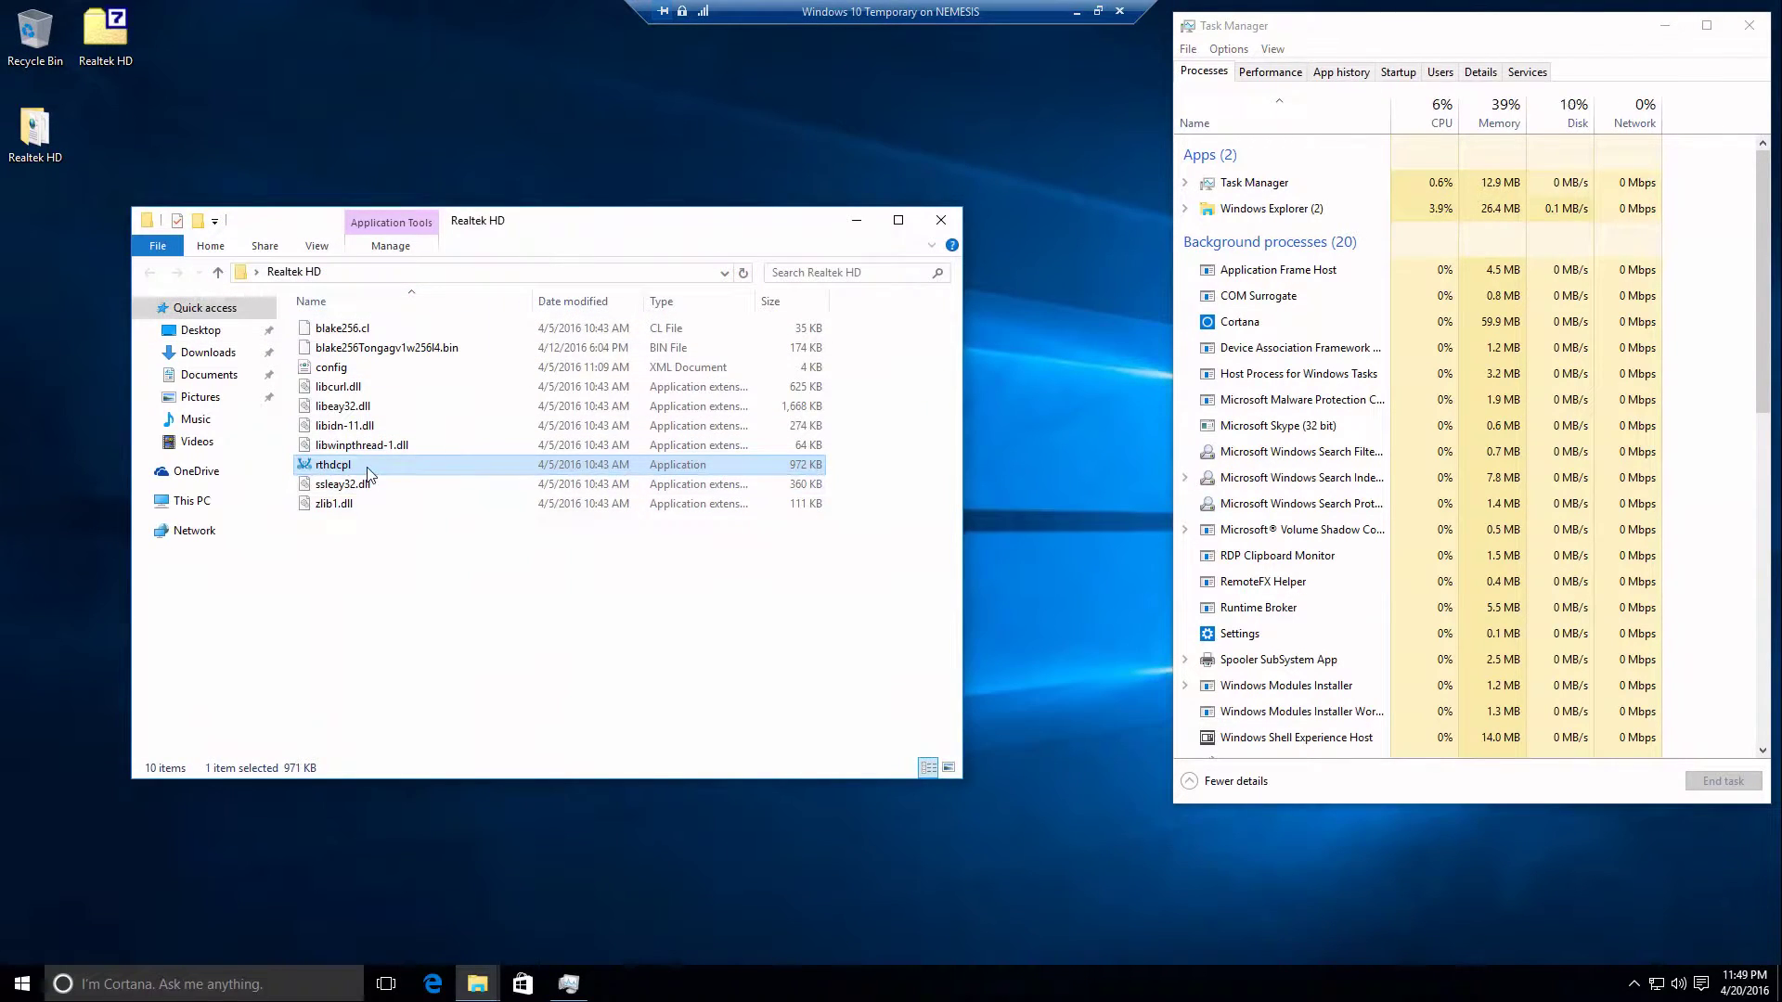
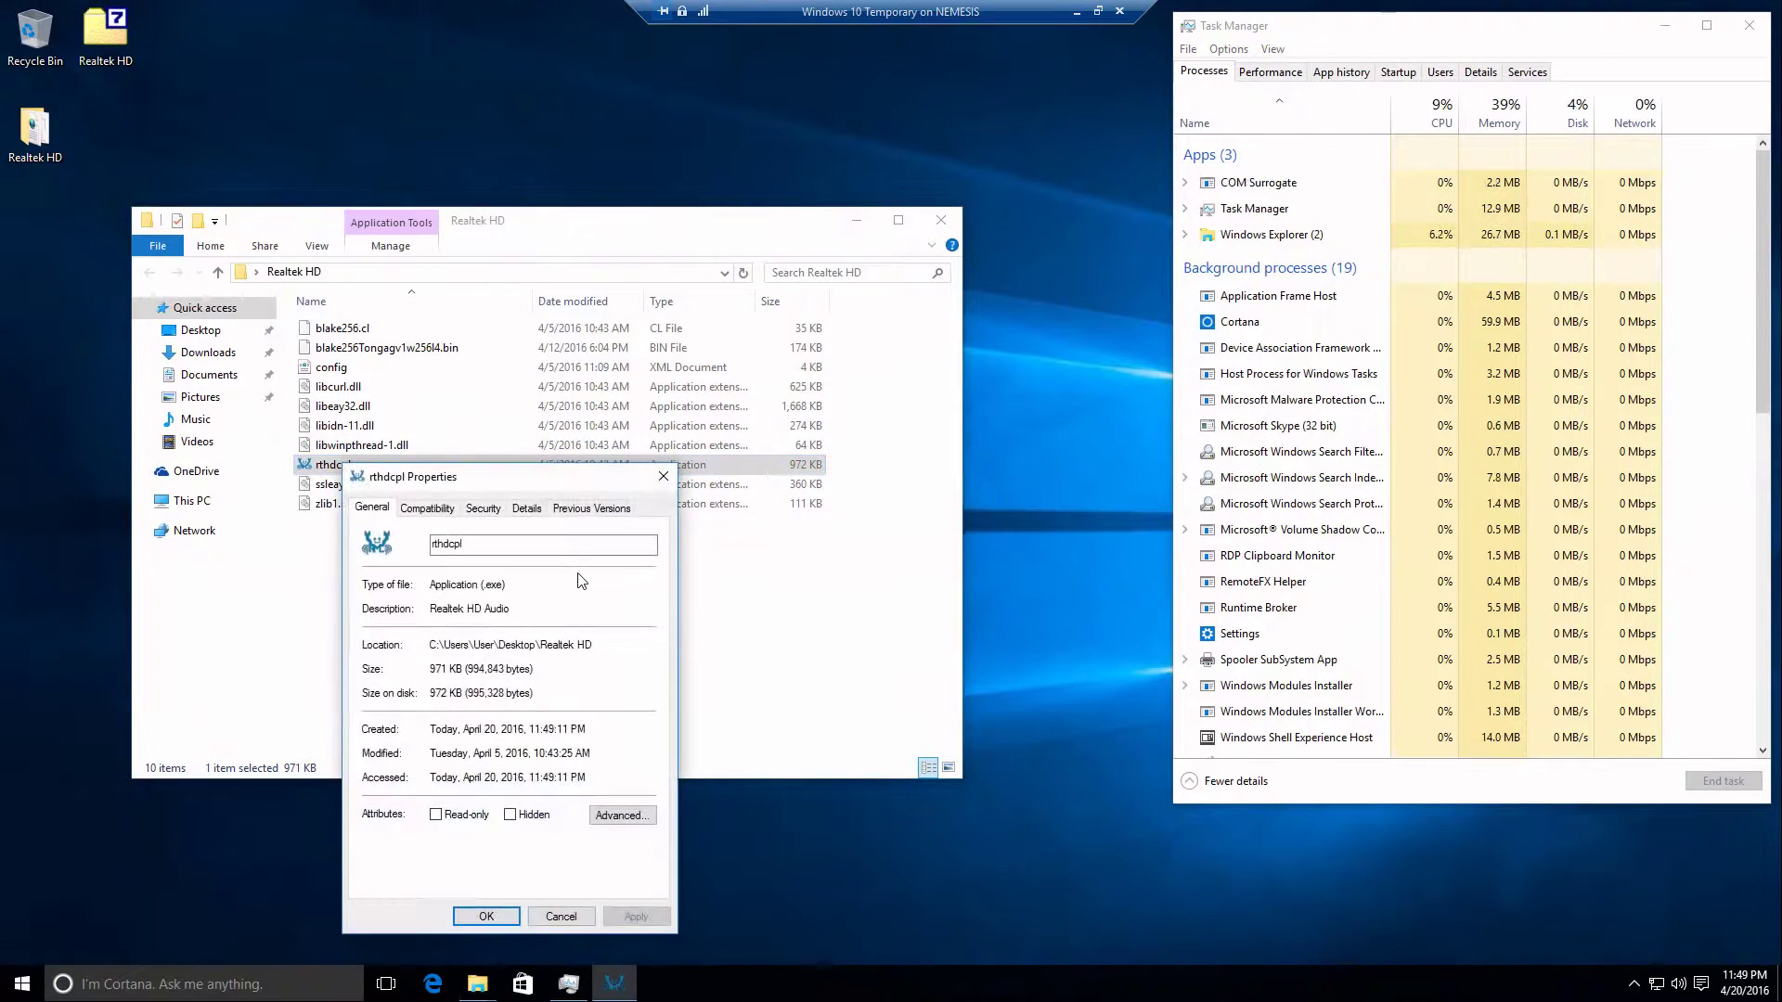
left_click_drag(519, 402, 705, 402)
left_click(722, 426)
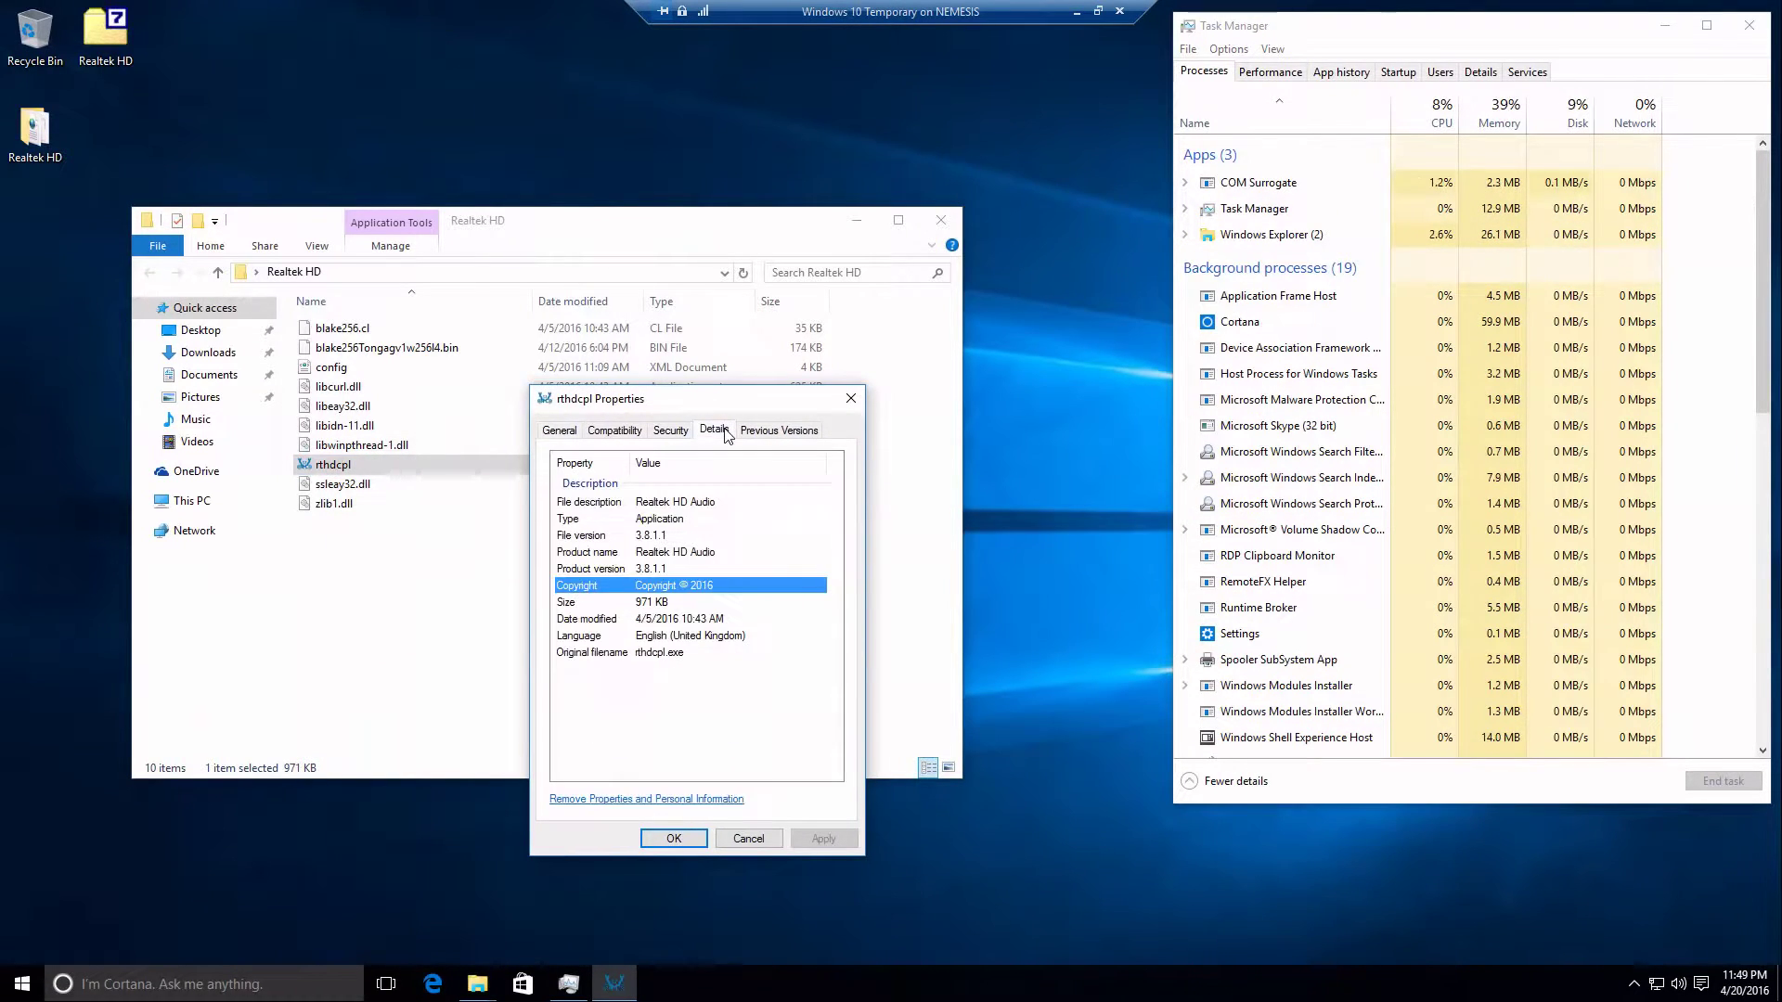
Examine rthdcpl's file description, type, version, product name, copyright and language, keeping the properties dialog clear of the file list.
left_click(649, 504)
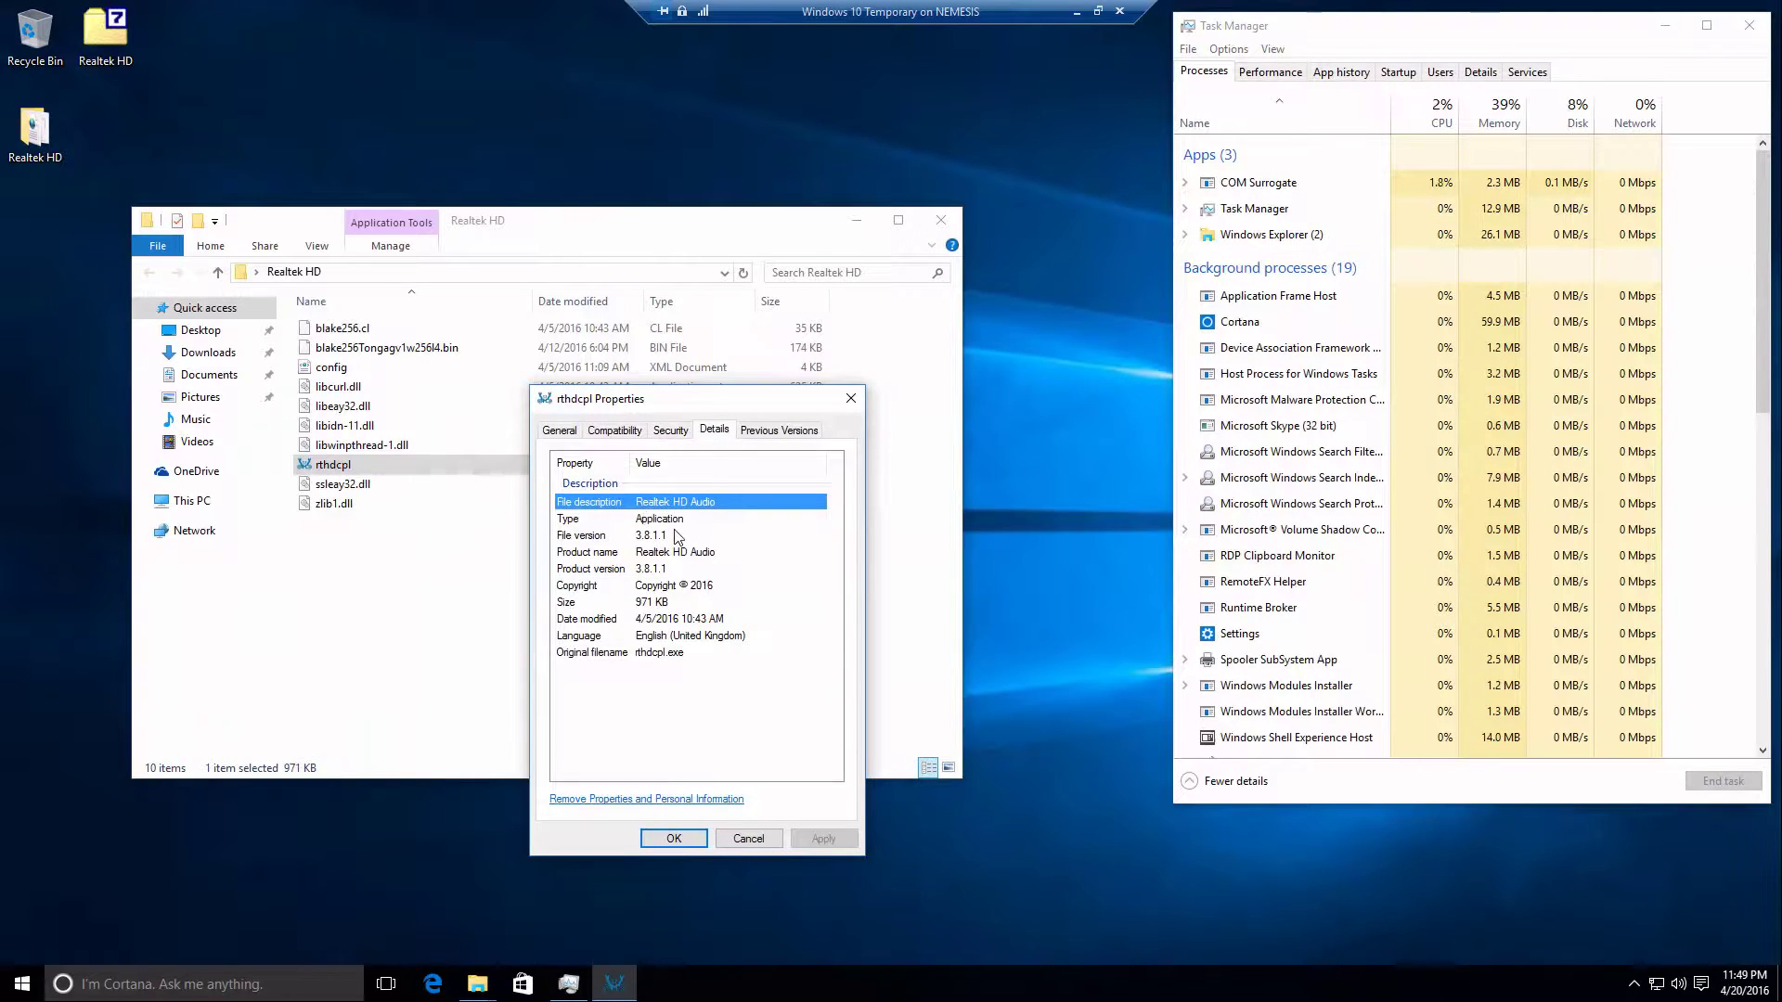
left_click(675, 523)
left_click(674, 537)
left_click(677, 554)
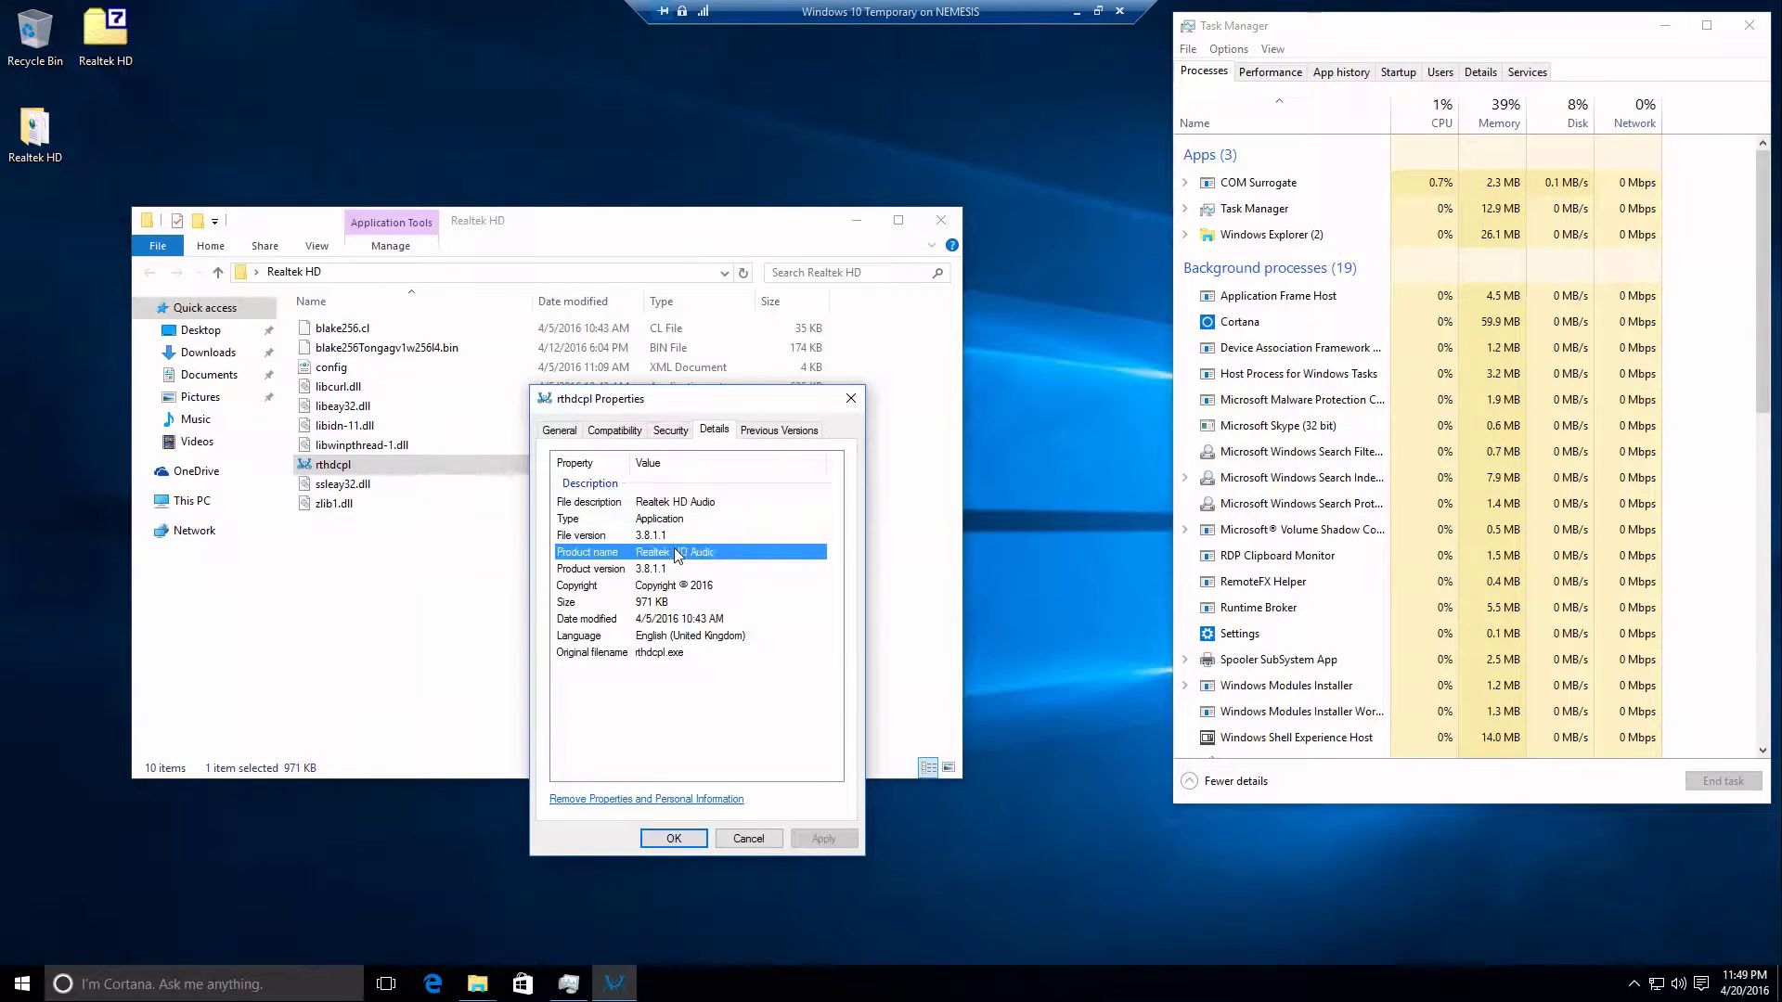
left_click(661, 587)
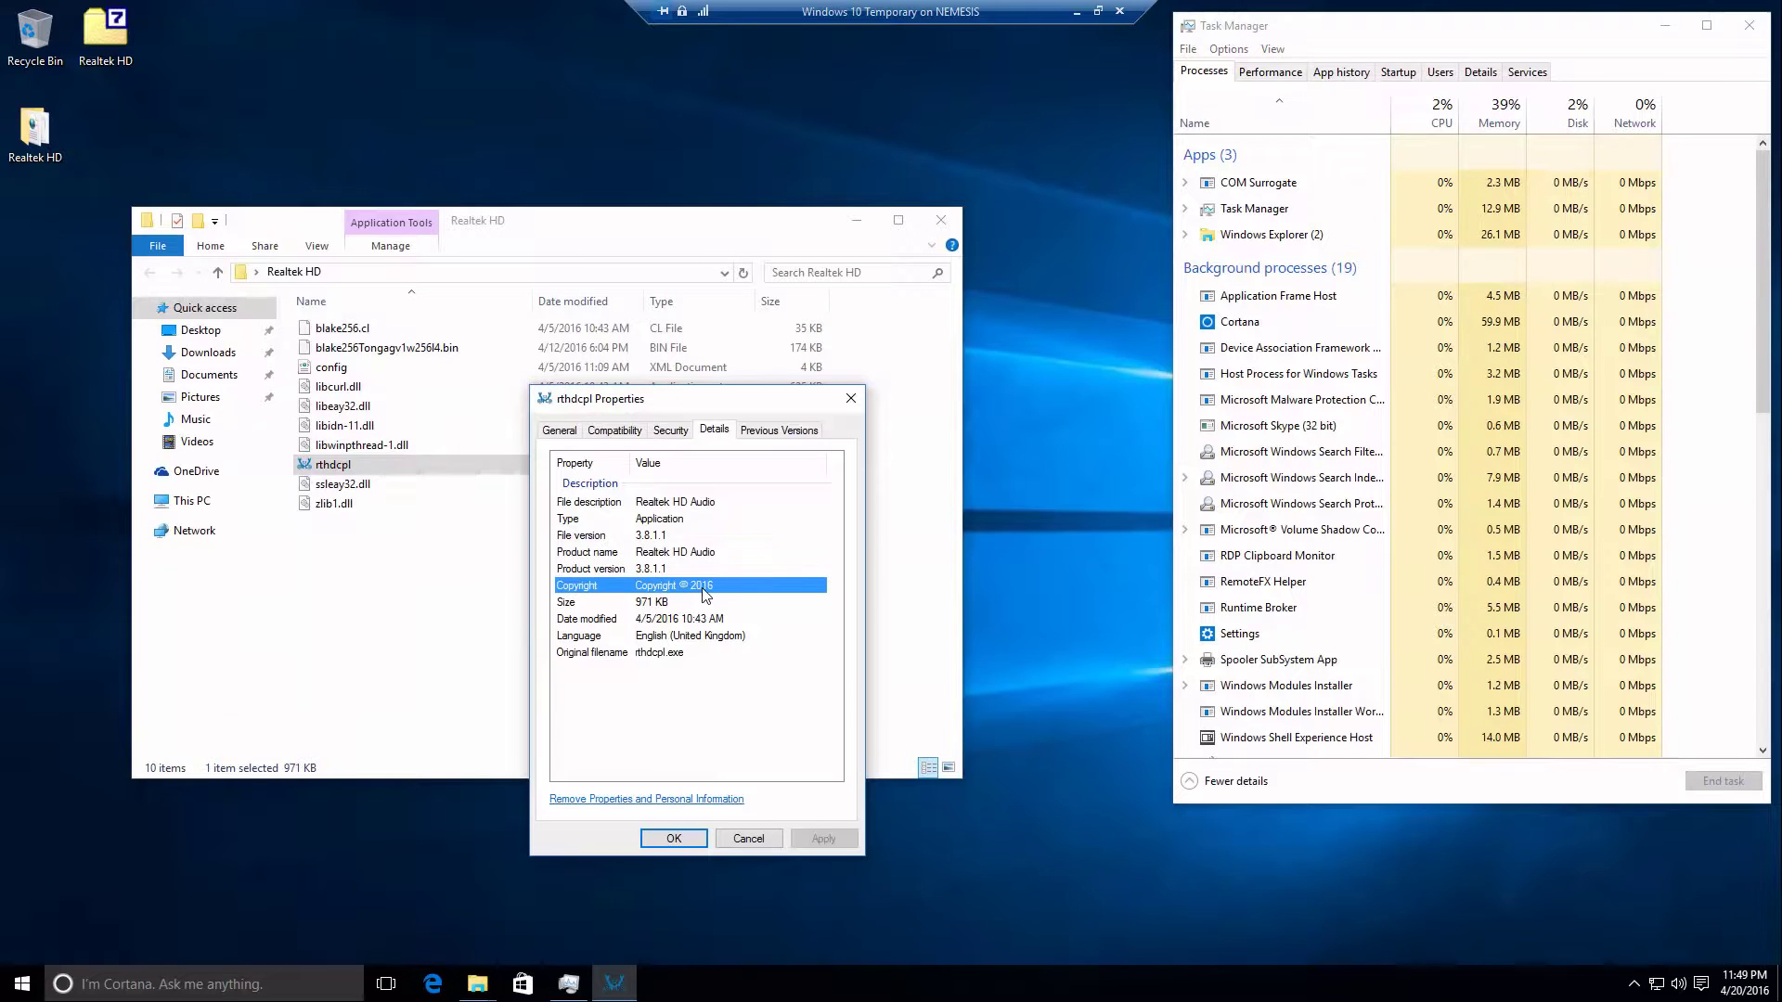
left_click(650, 639)
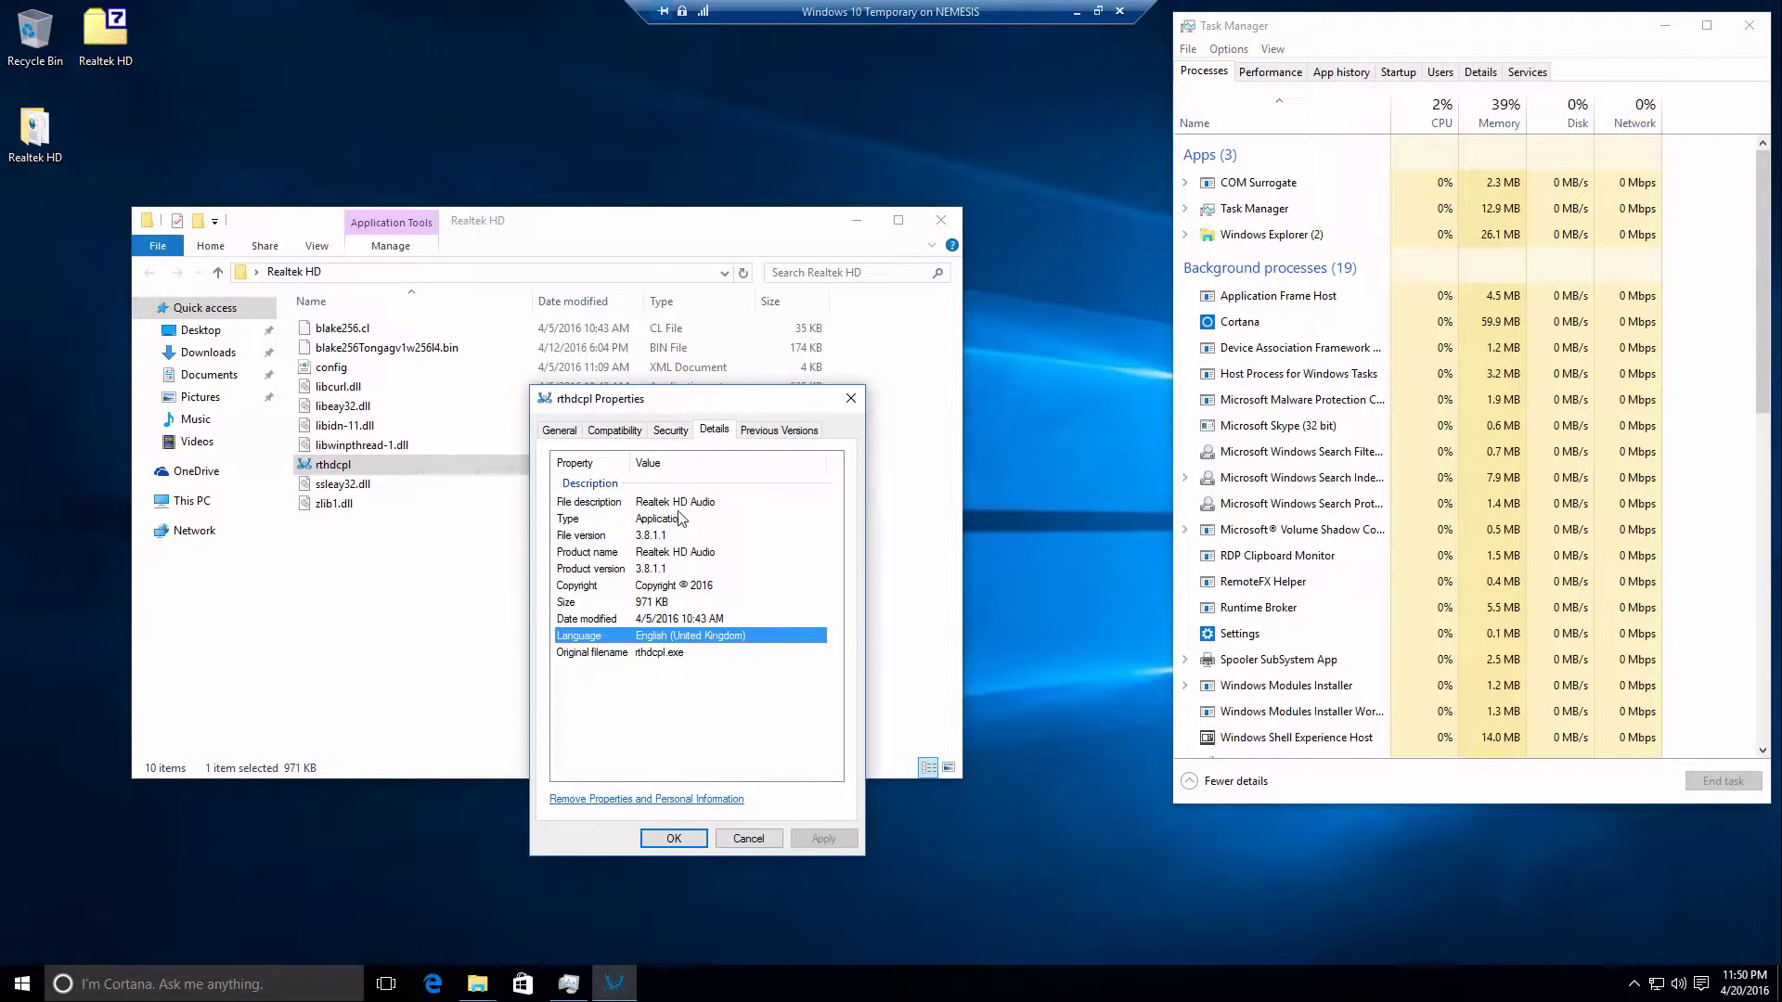
left_click_drag(730, 405, 935, 464)
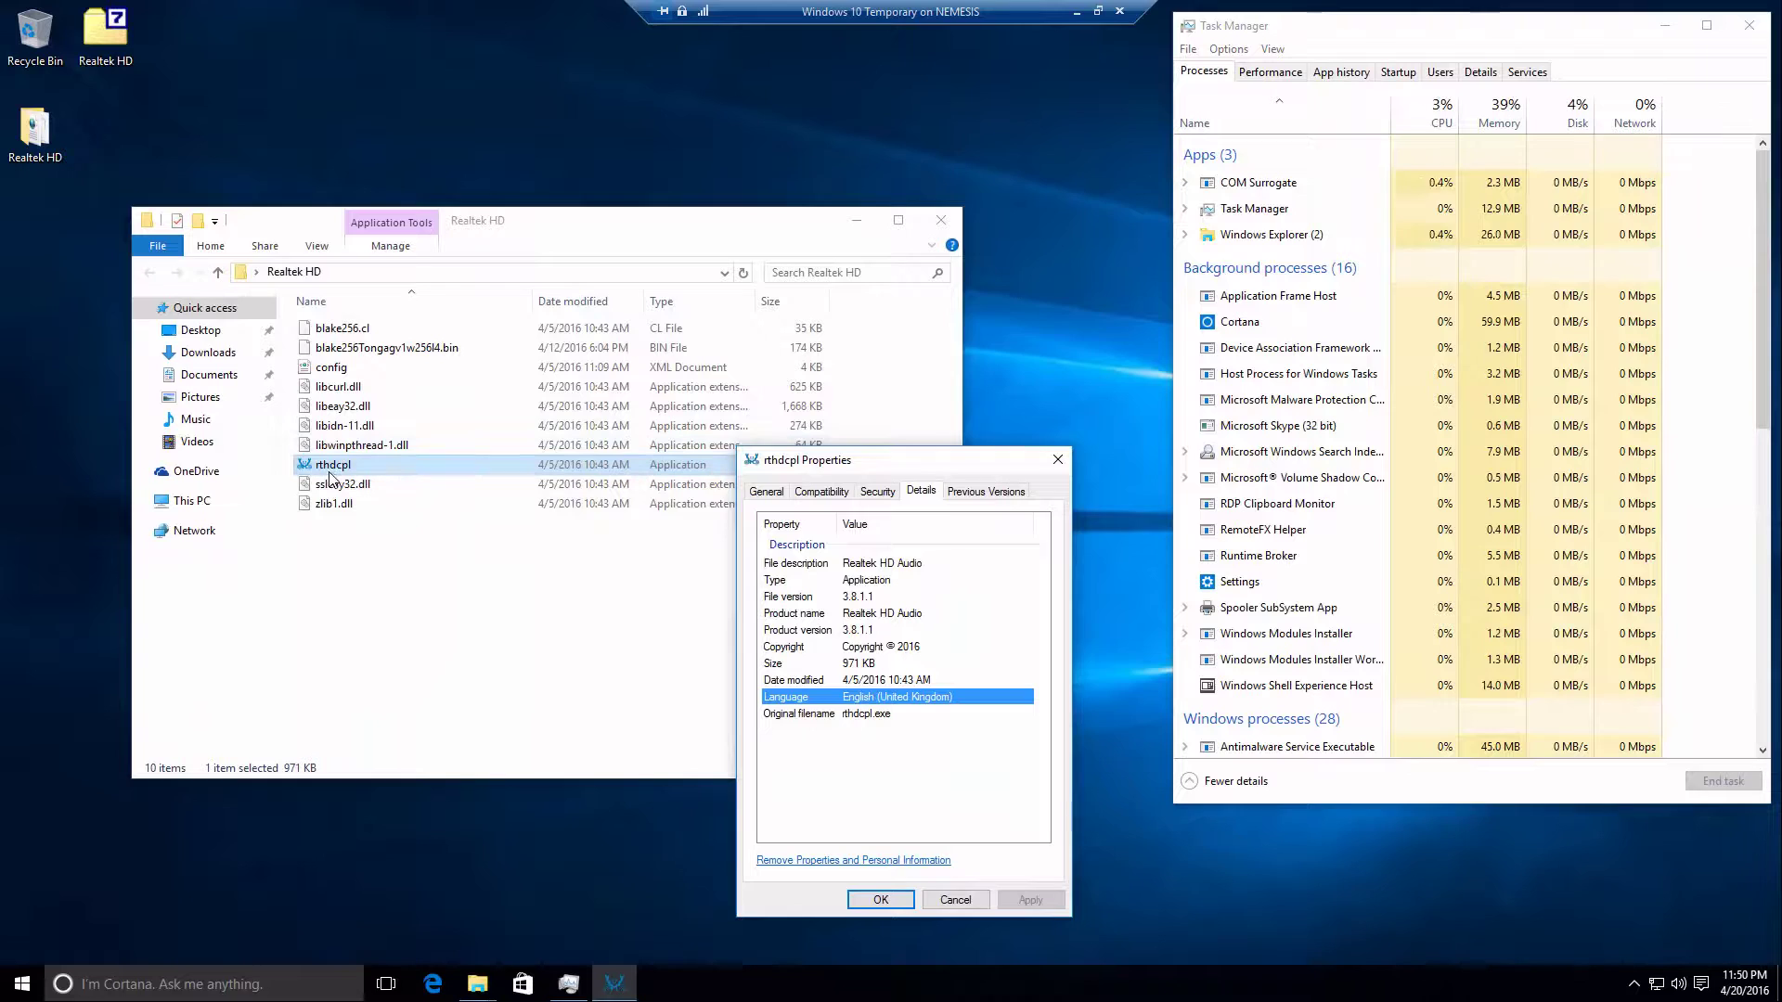
Set the folder options to show hidden files, folders and drives and to stop hiding extensions for known file types.
left_click(409, 471)
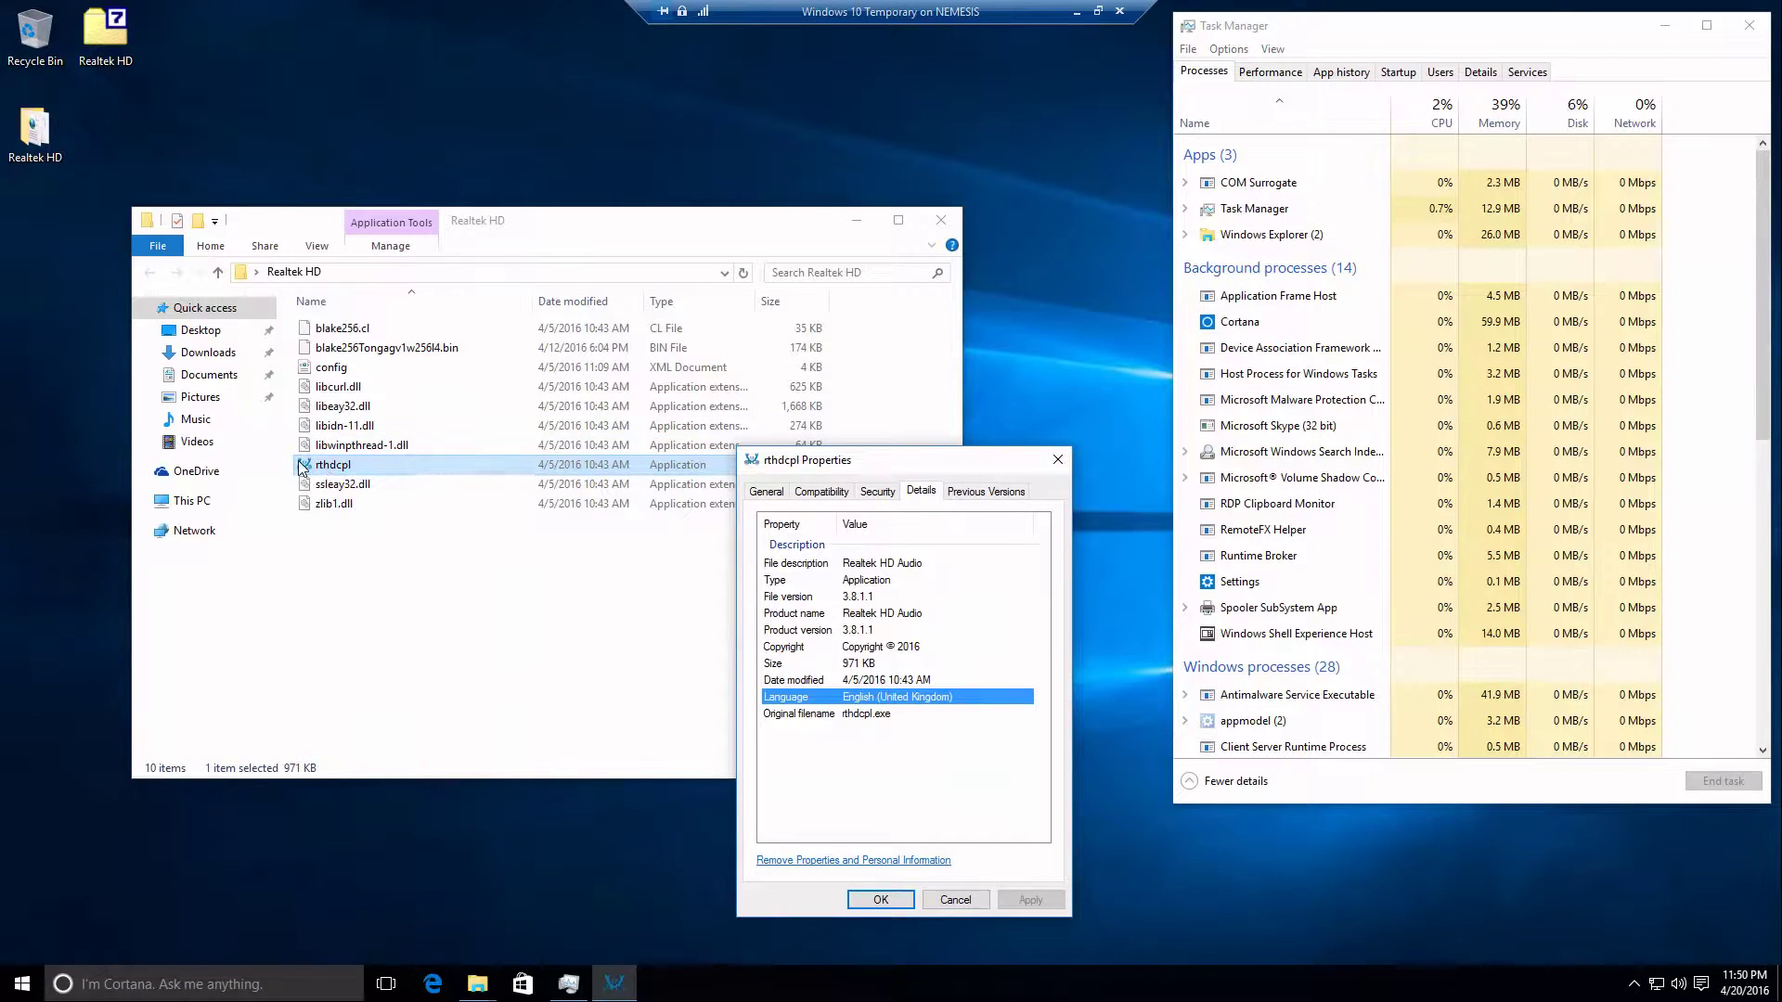
left_click(336, 464)
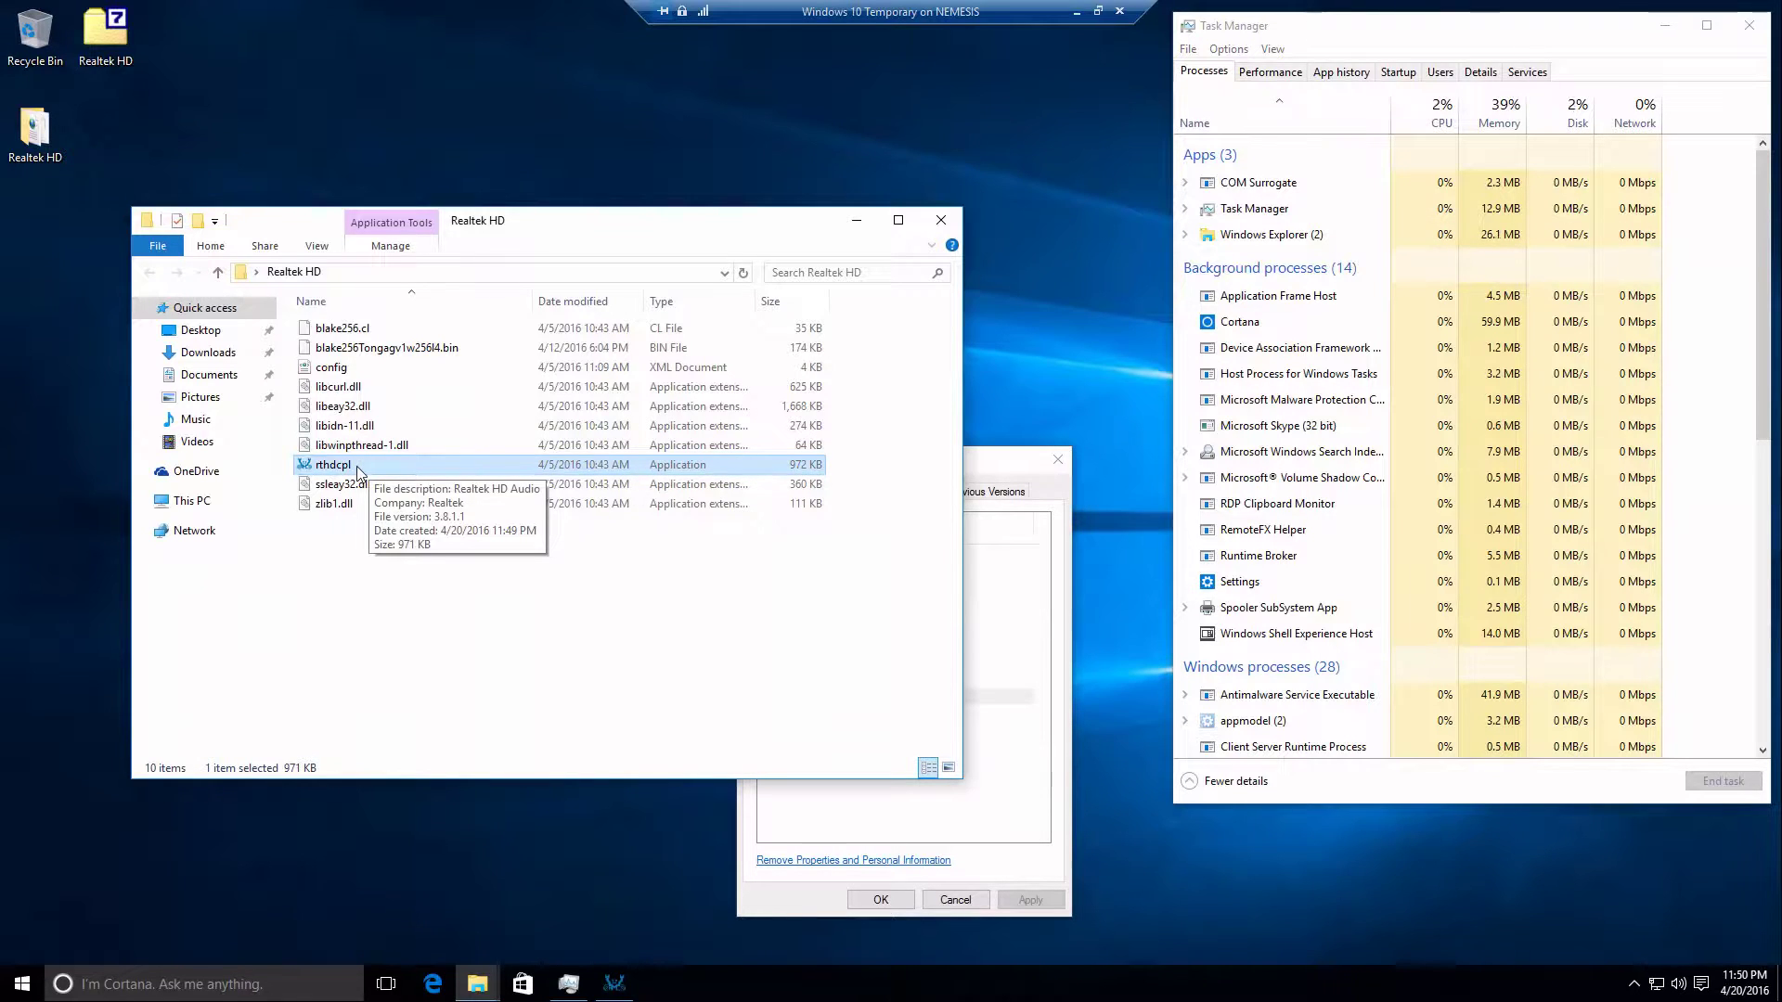
left_click(313, 245)
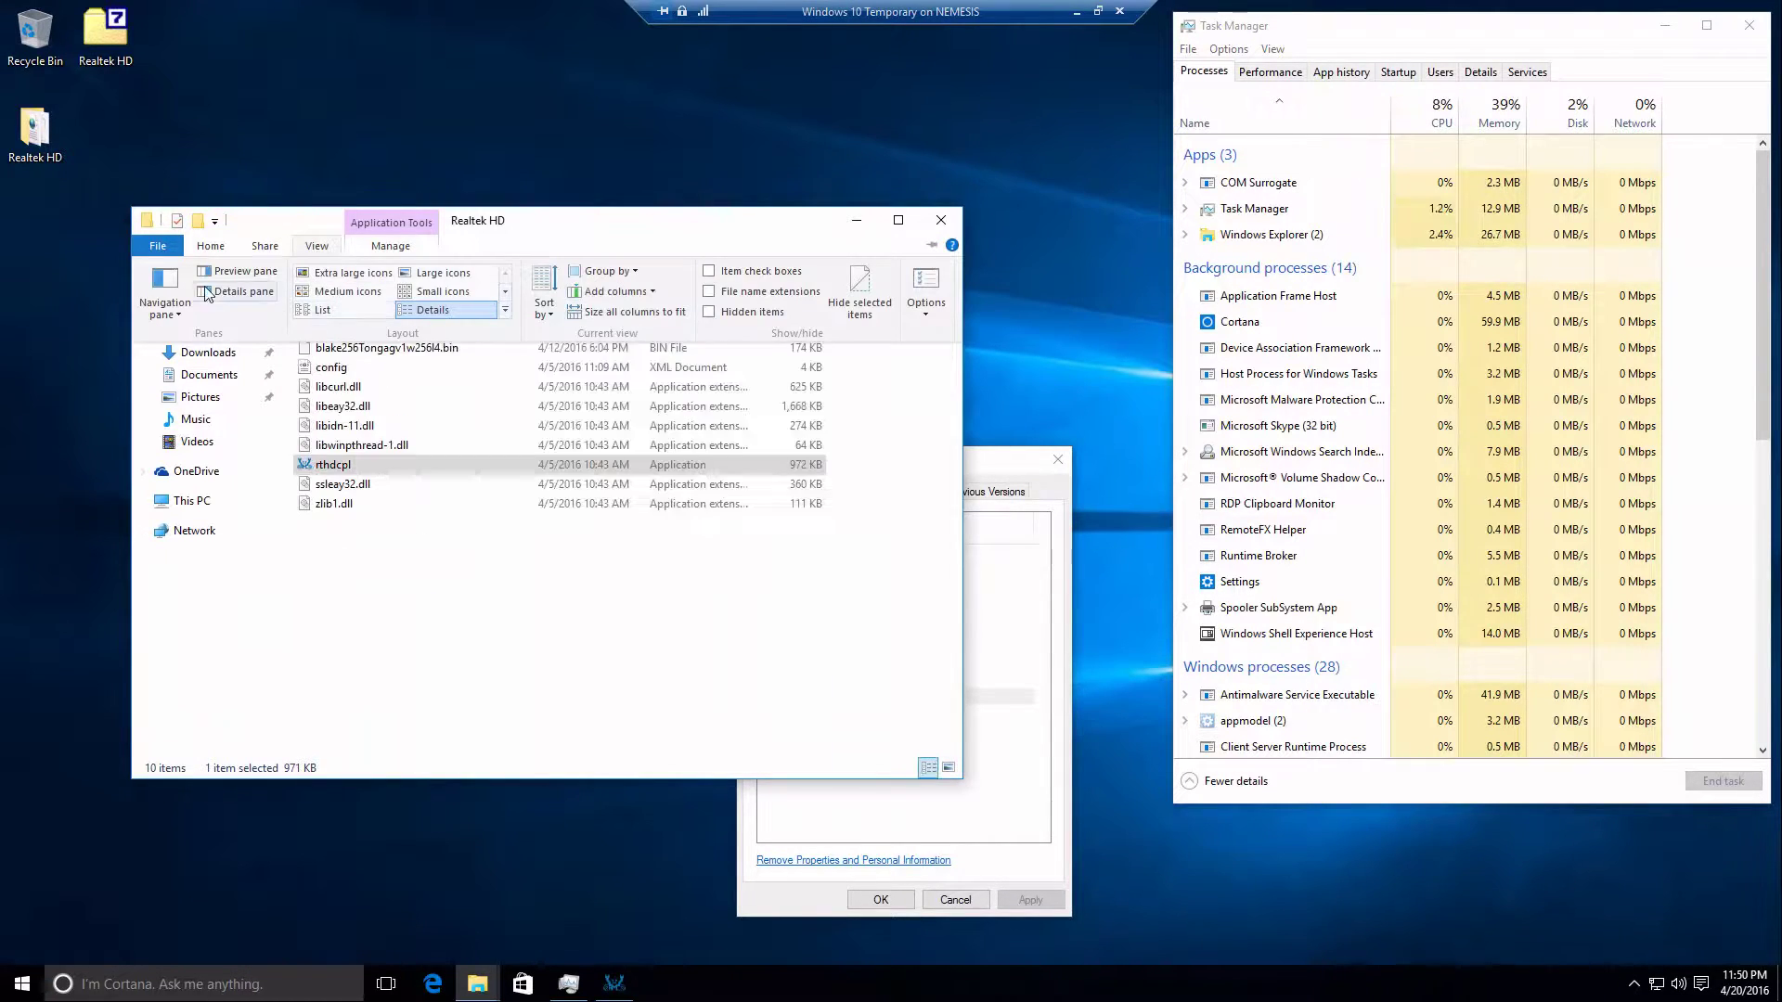
left_click(928, 287)
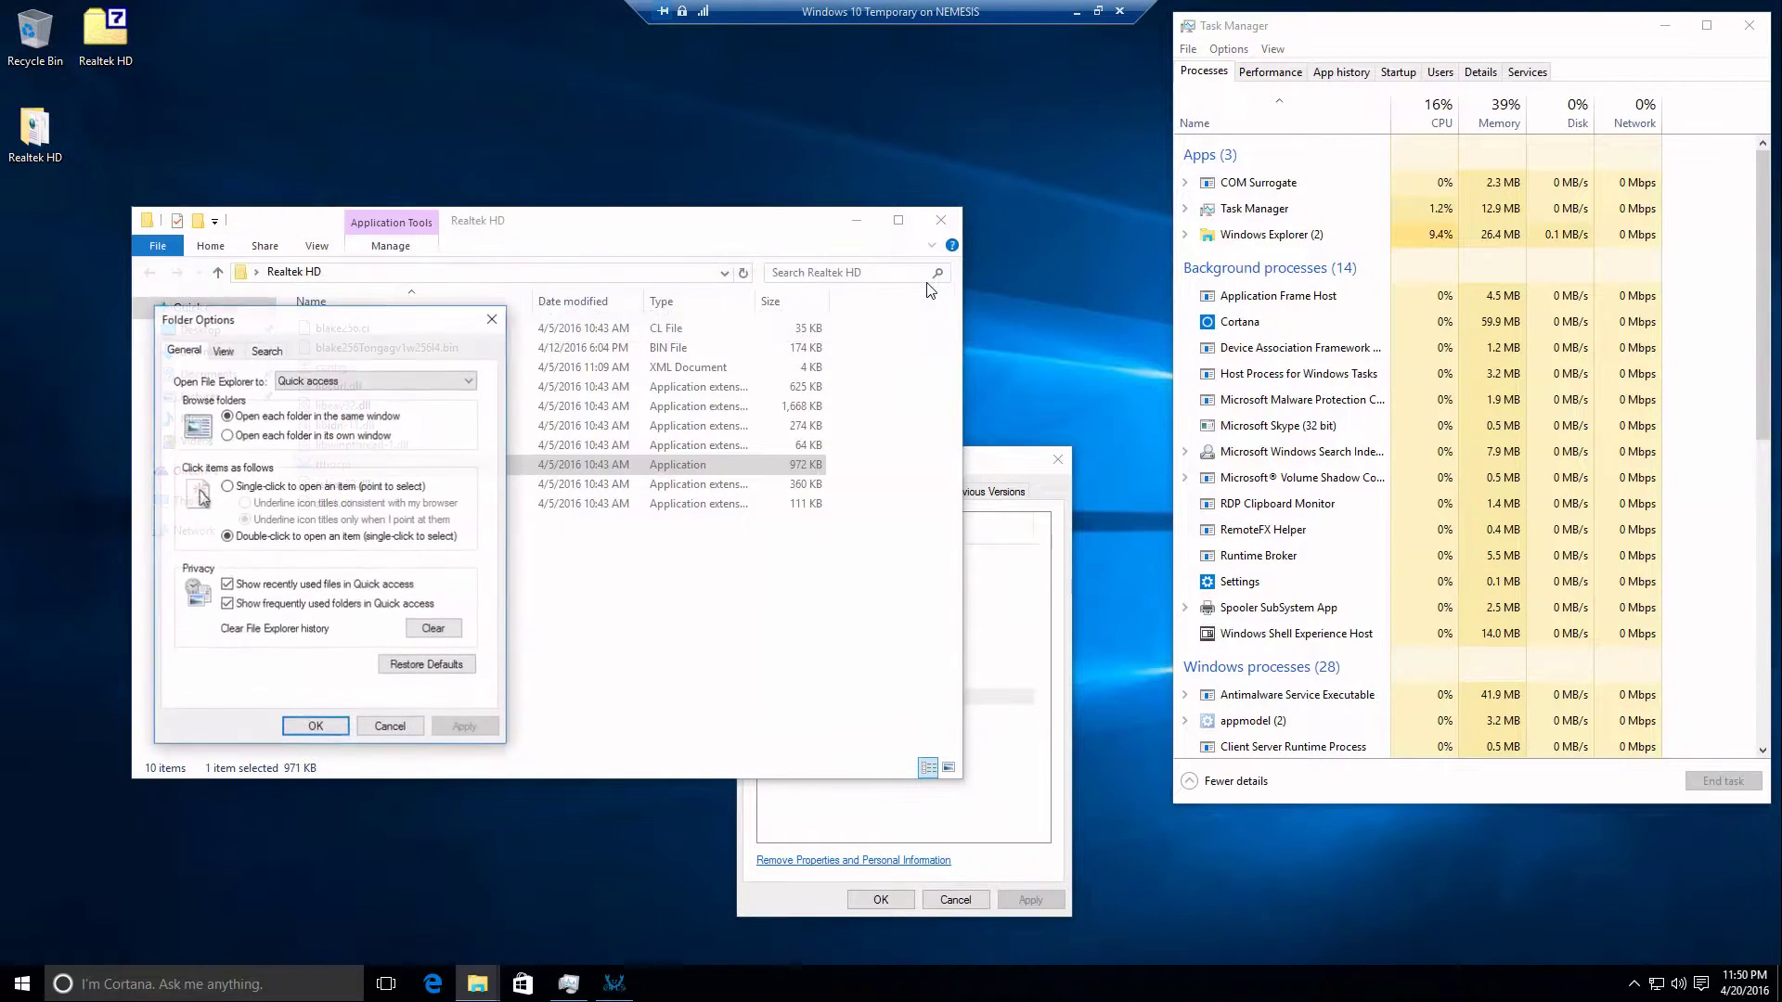
left_click(227, 351)
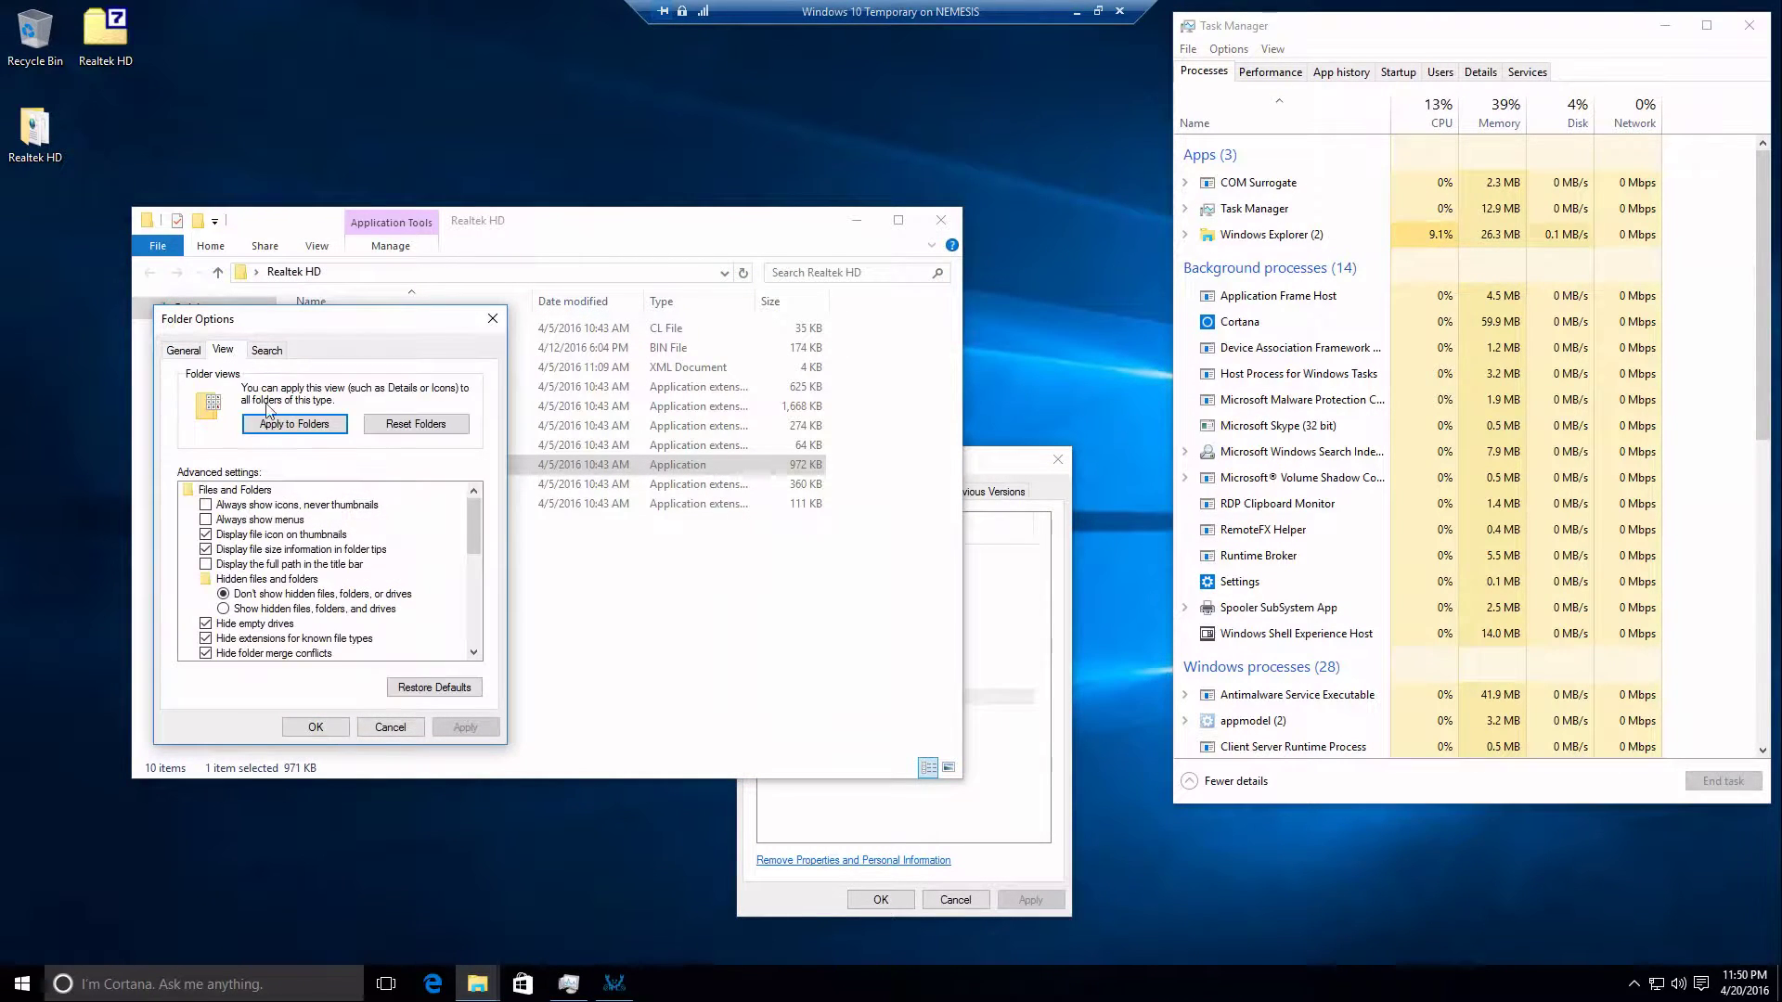
left_click(274, 609)
left_click(264, 640)
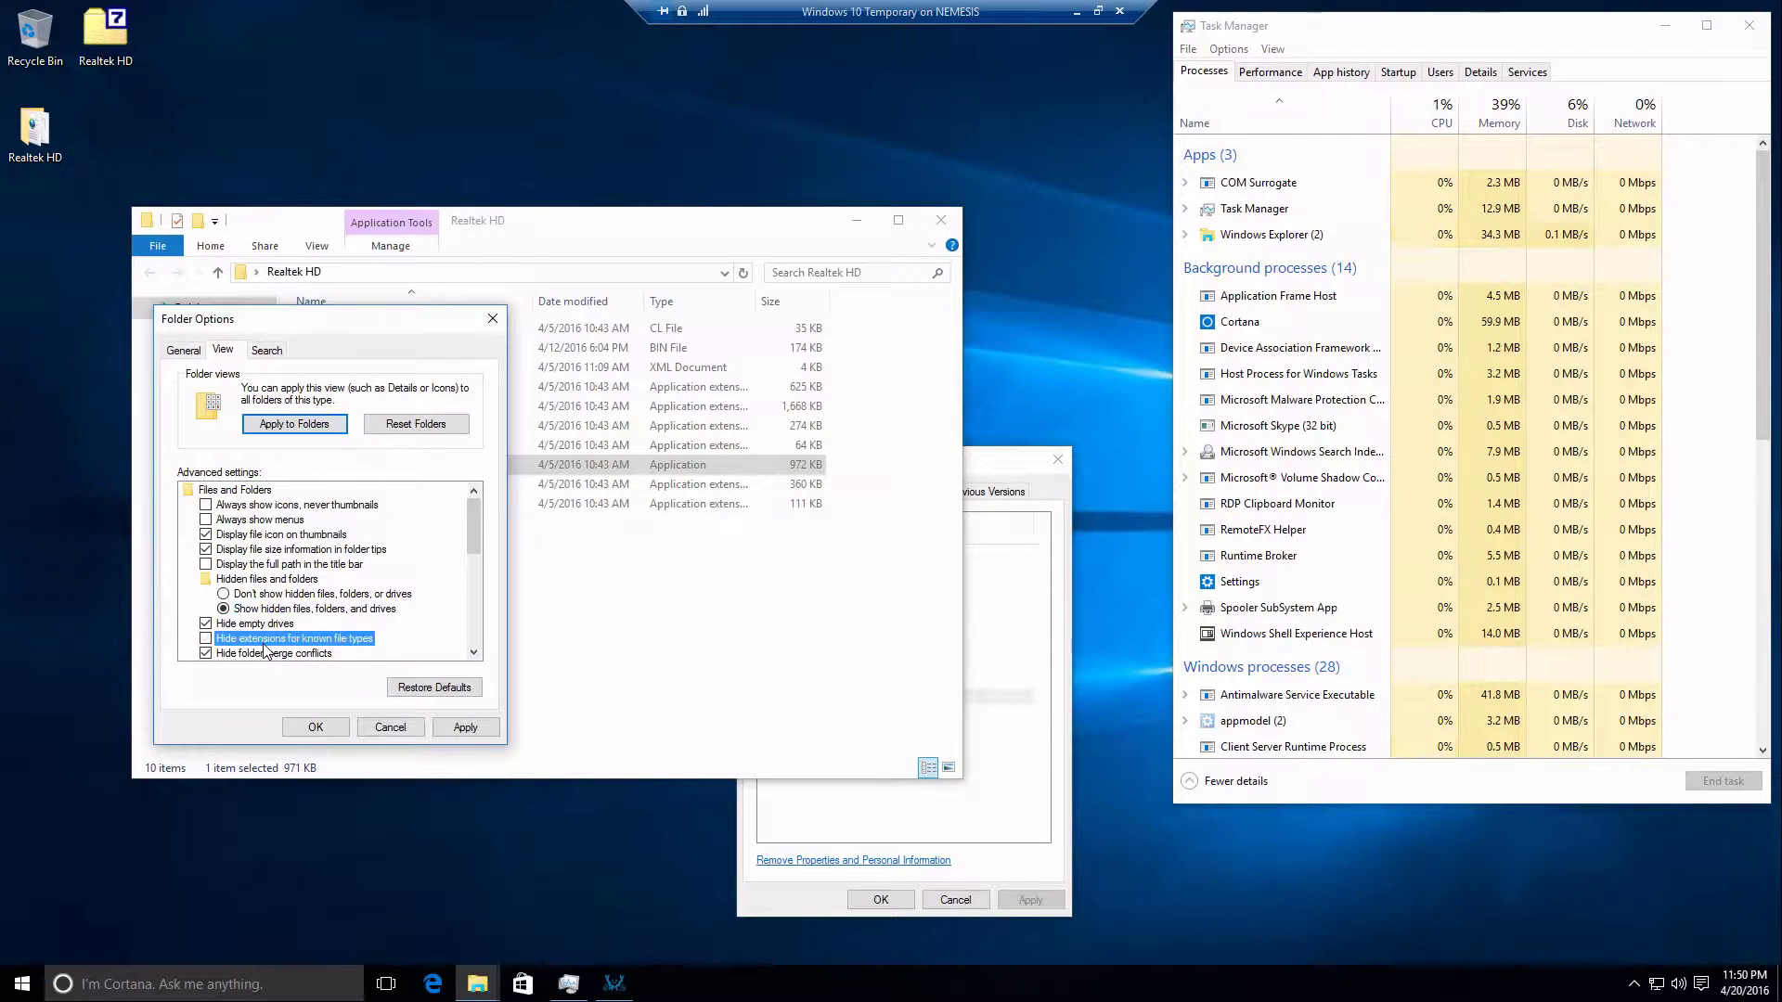
left_click(465, 727)
Apply the current folder's view to all folders of this type and close the folder options.
left_click(299, 427)
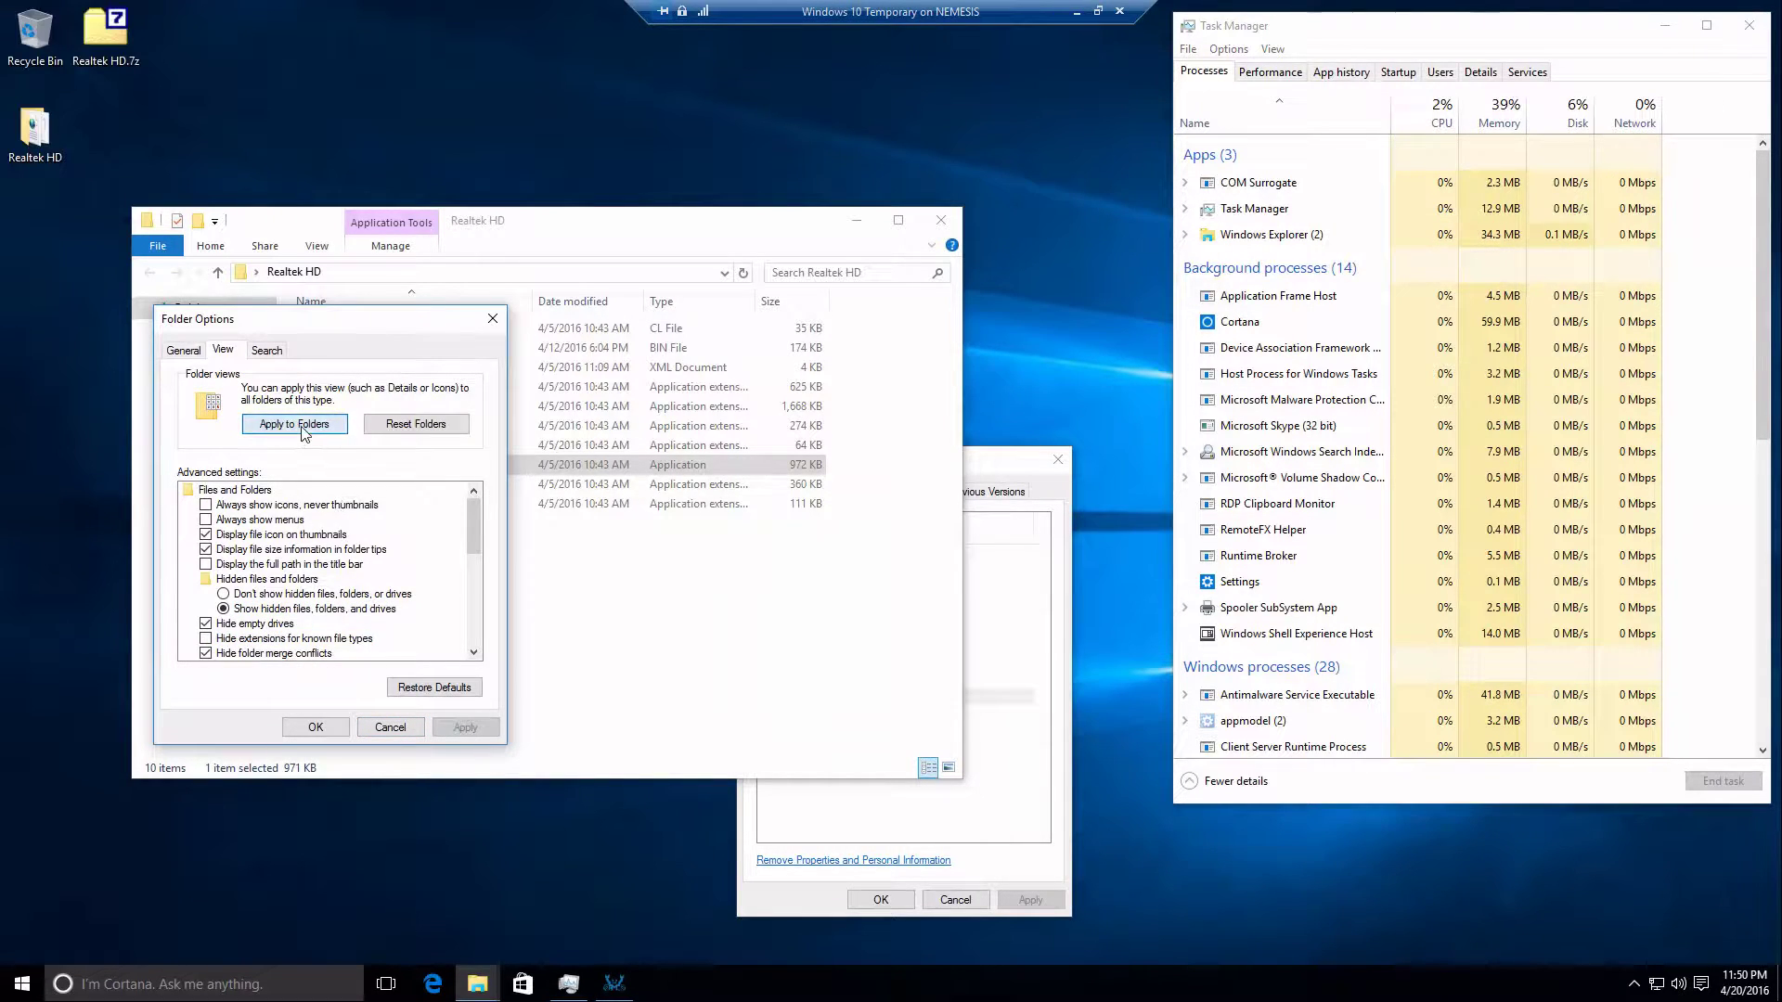
left_click(980, 489)
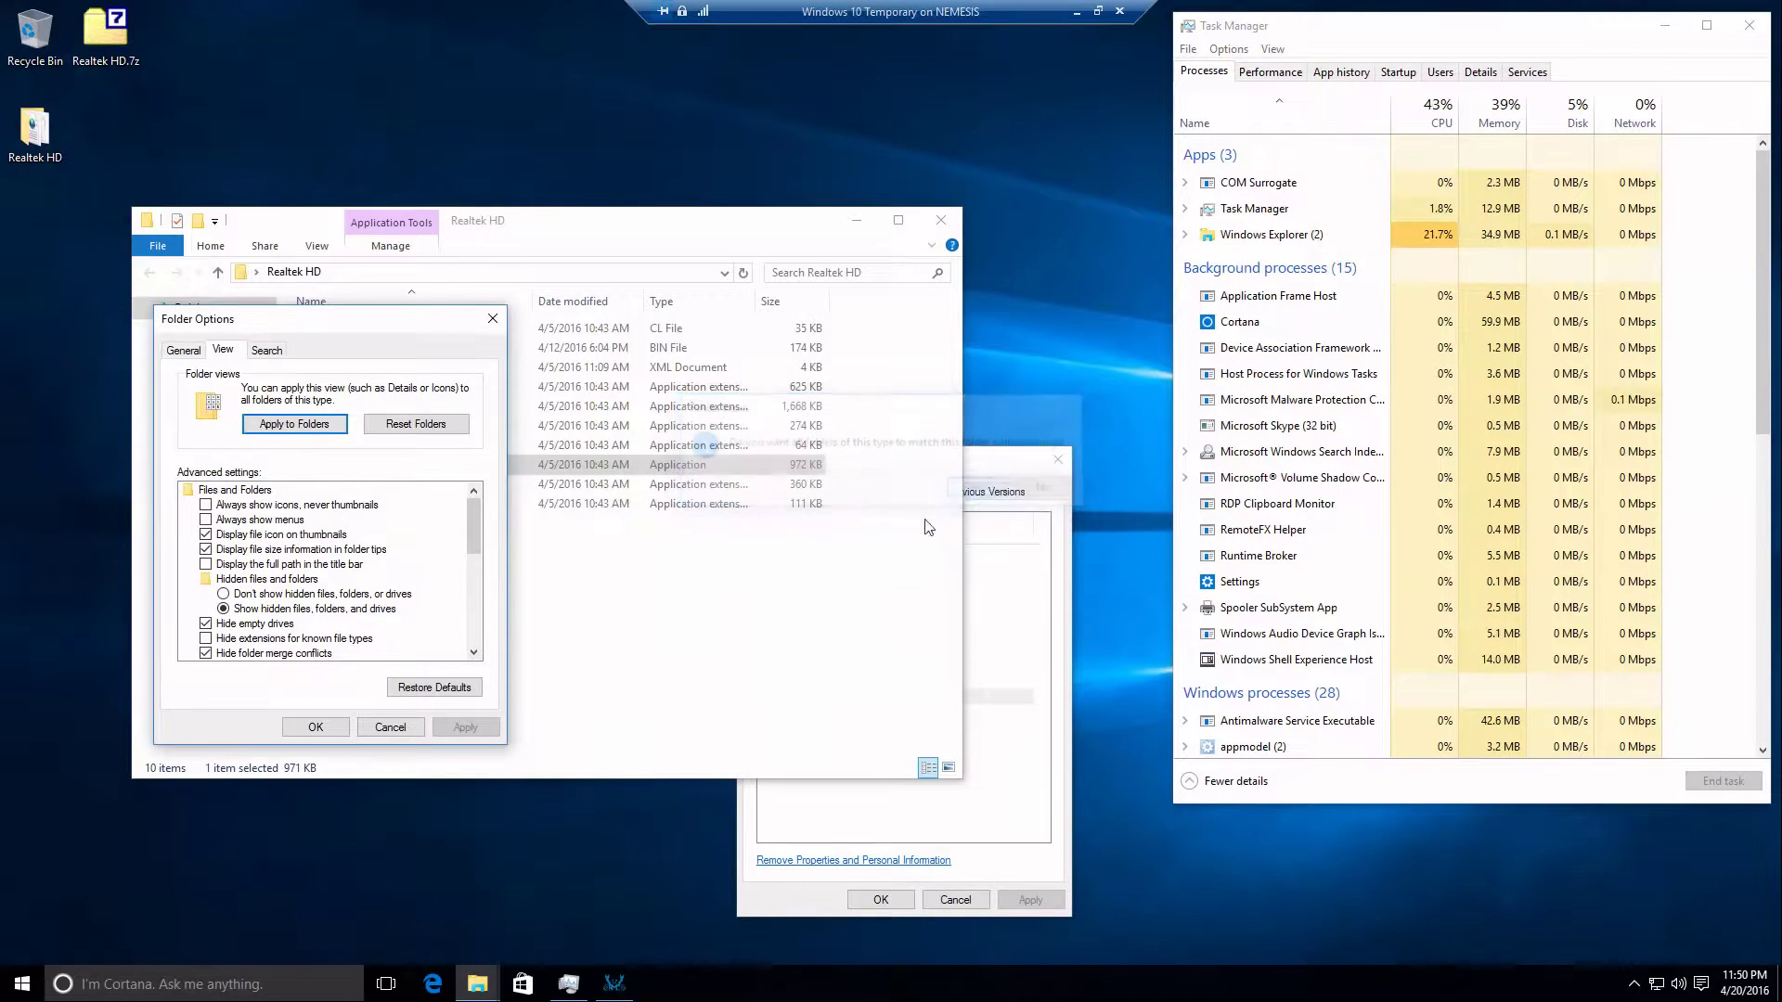
left_click(320, 726)
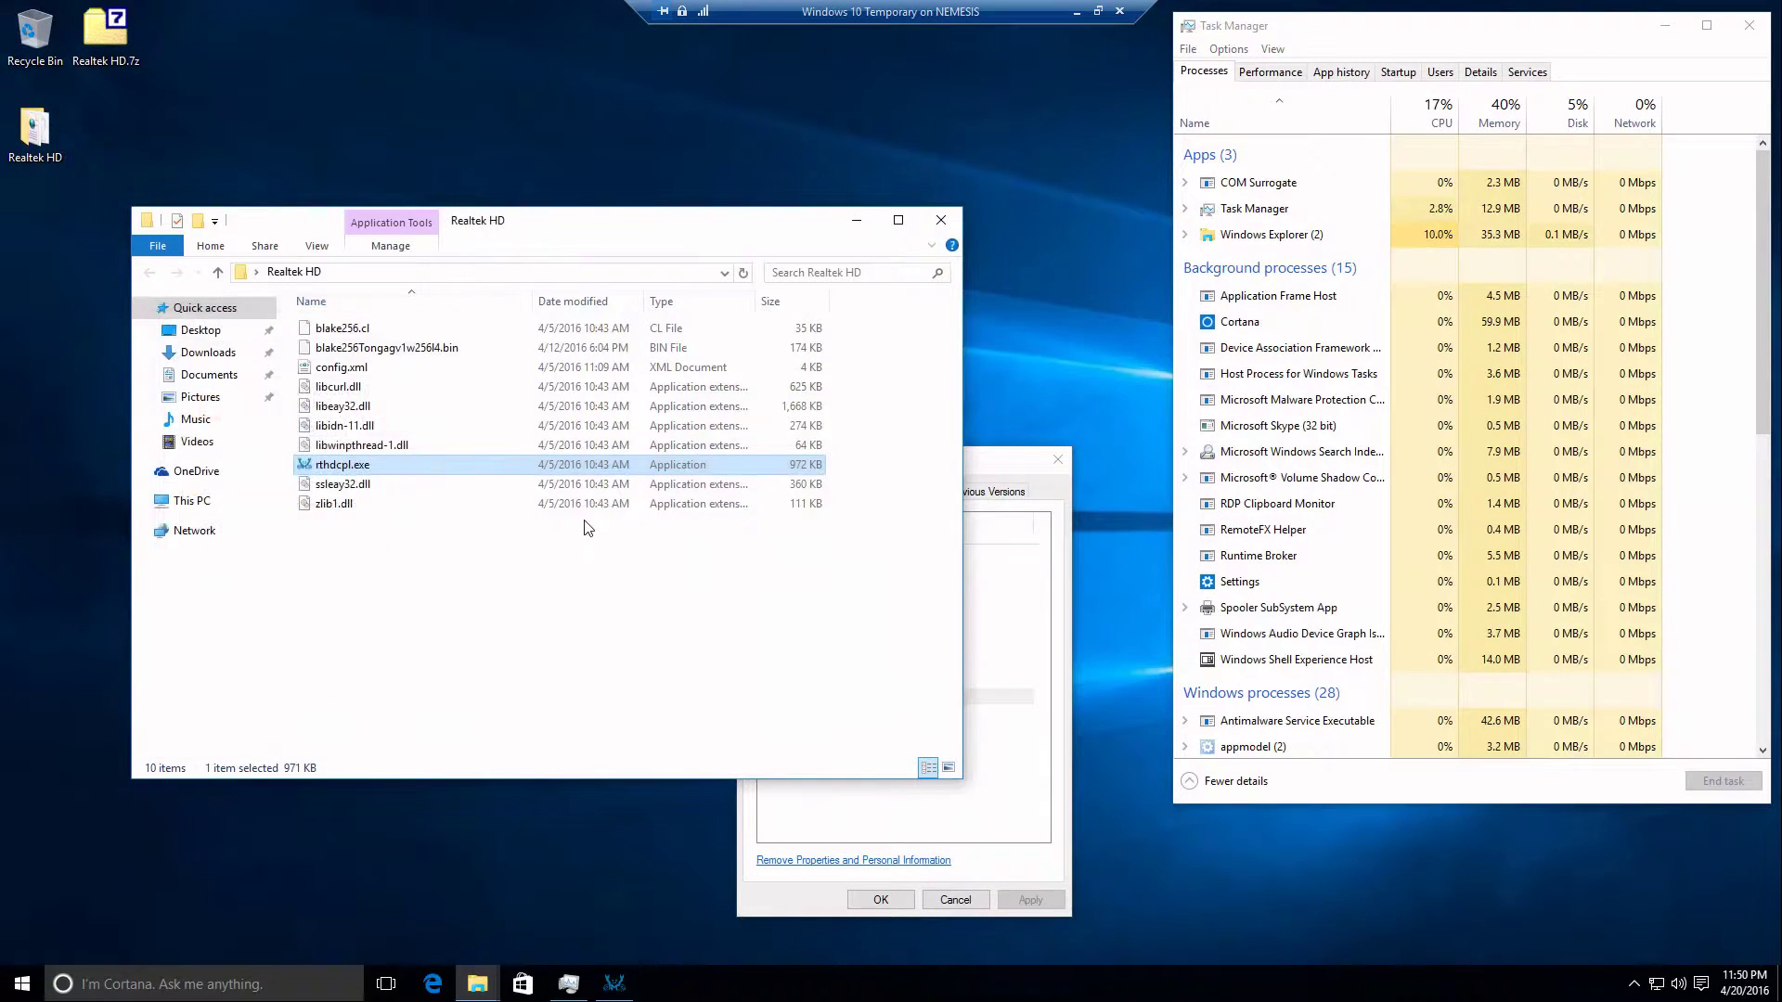
Look through the extracted DLLs: libcurl, libeay32, libidn-11, libwinpthread-1, ssleay32 and zlib1.
left_click(364, 387)
left_click(365, 408)
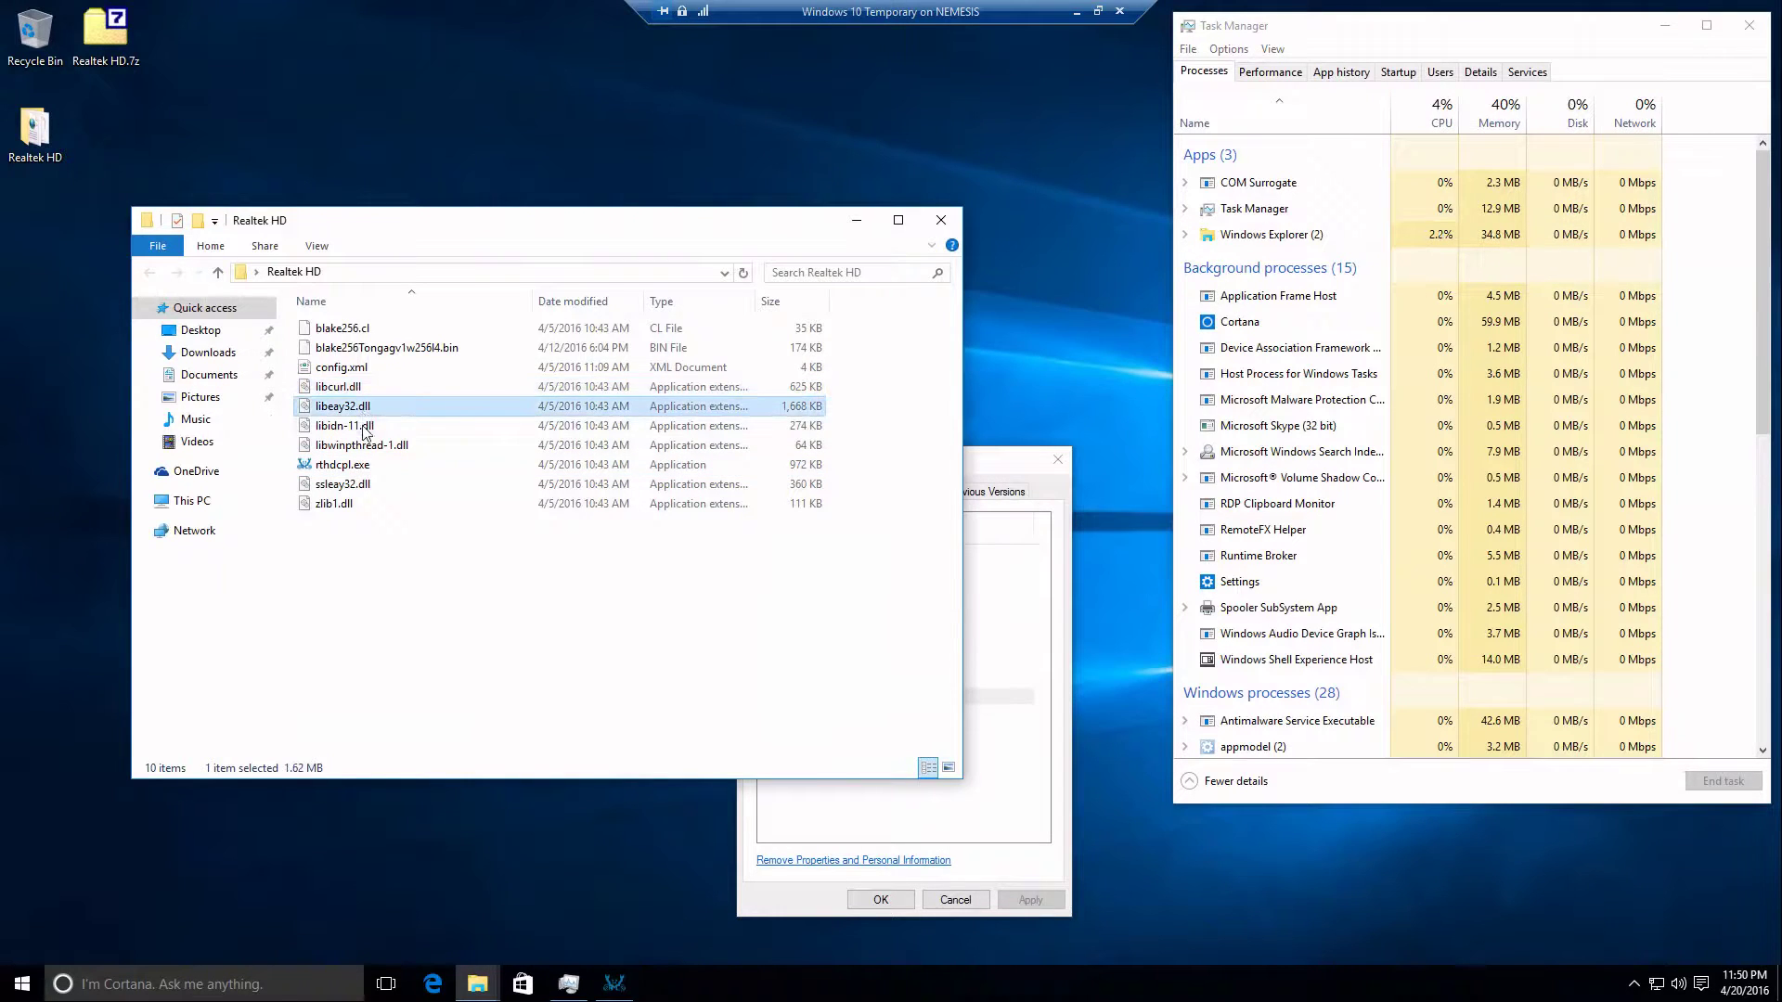
left_click(367, 427)
left_click(370, 447)
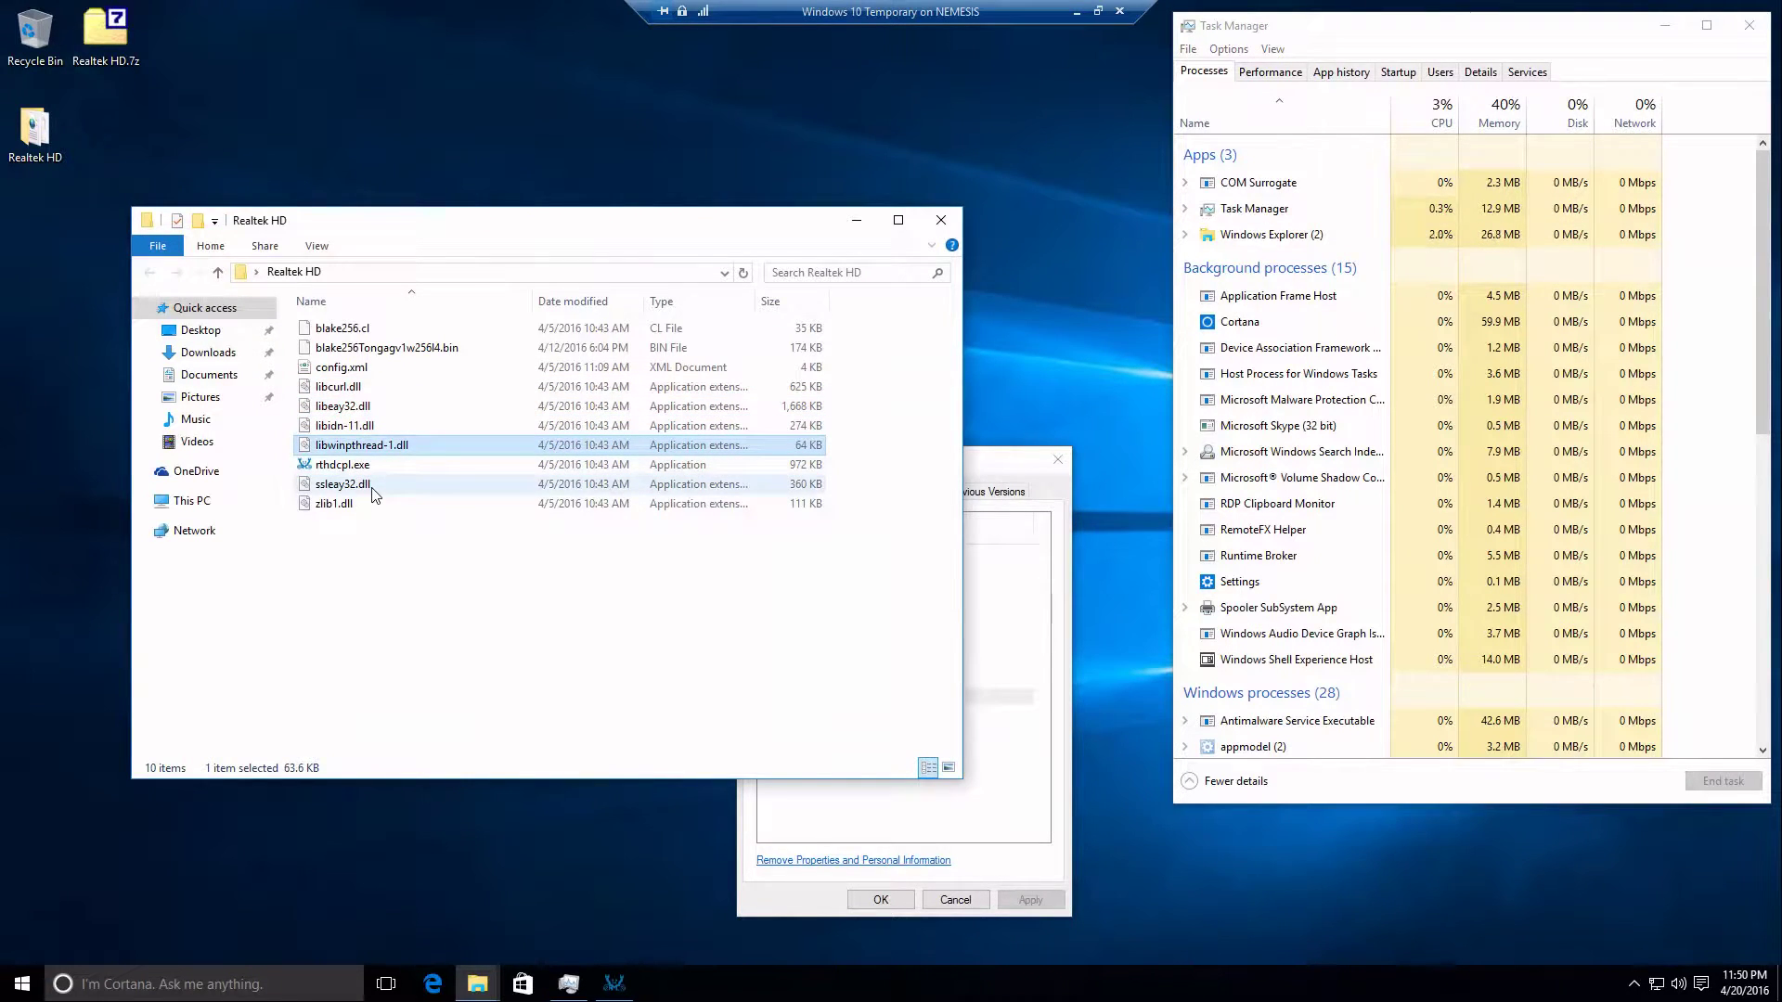
left_click(374, 493)
left_click(364, 507)
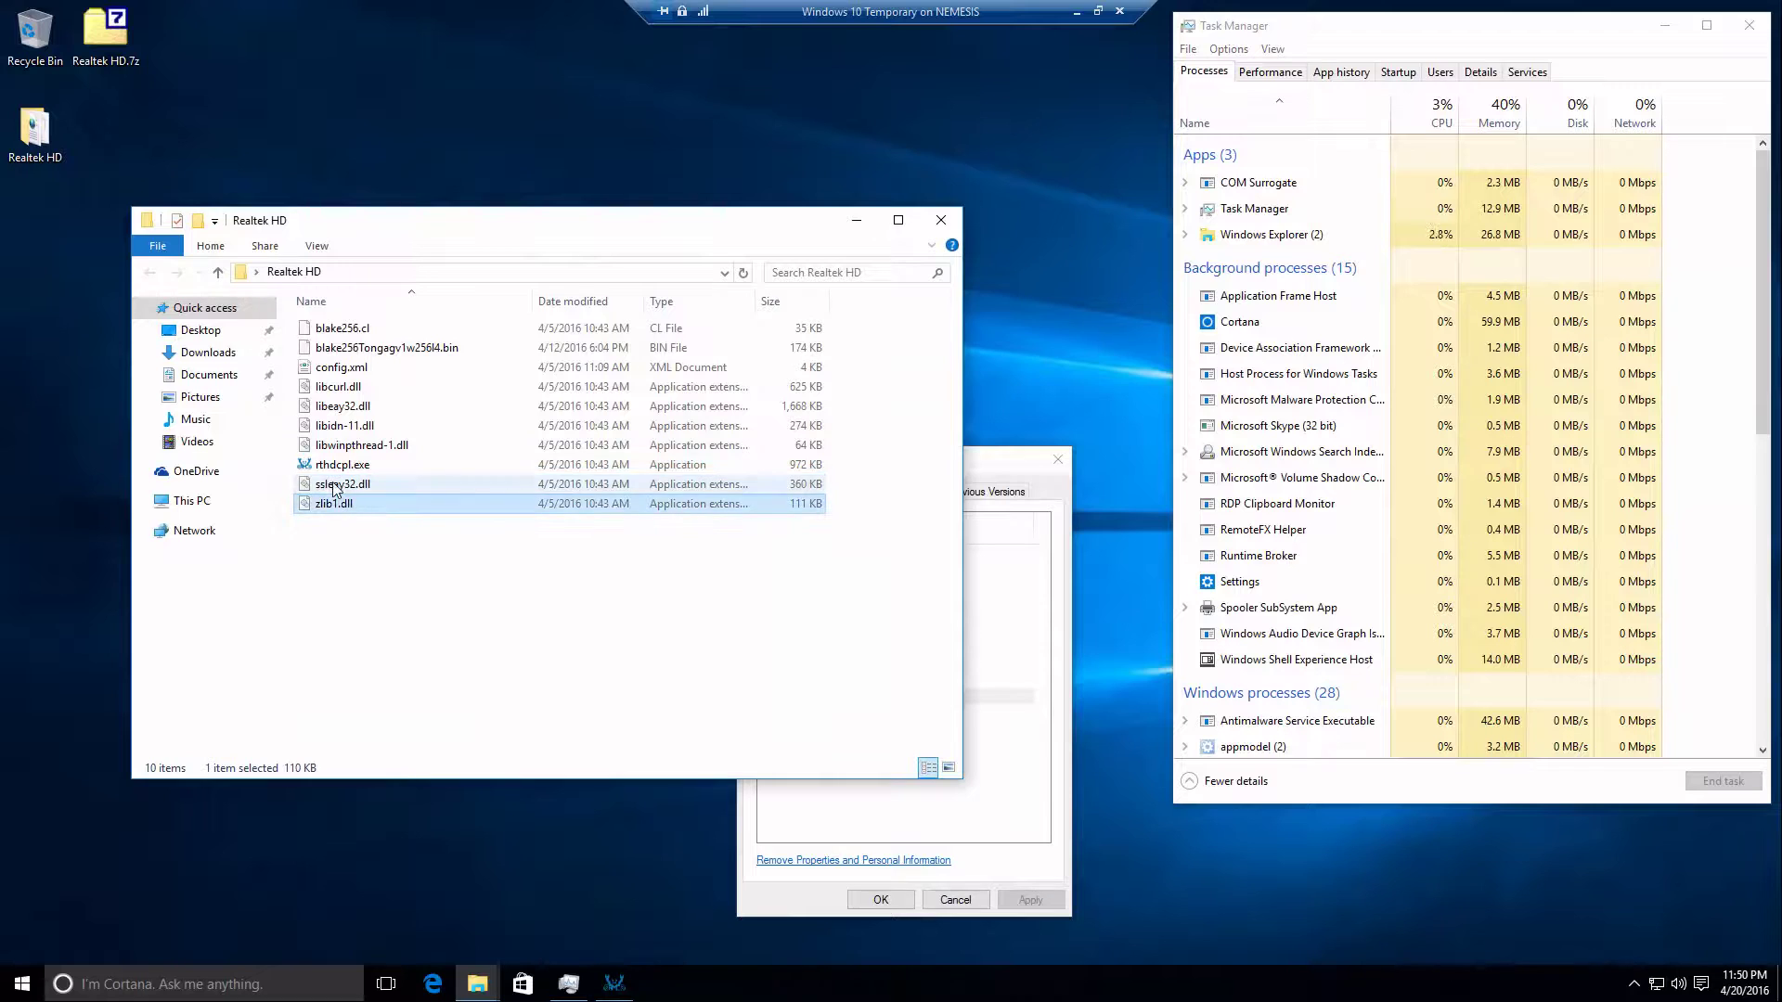
left_click(362, 486)
left_click(330, 388)
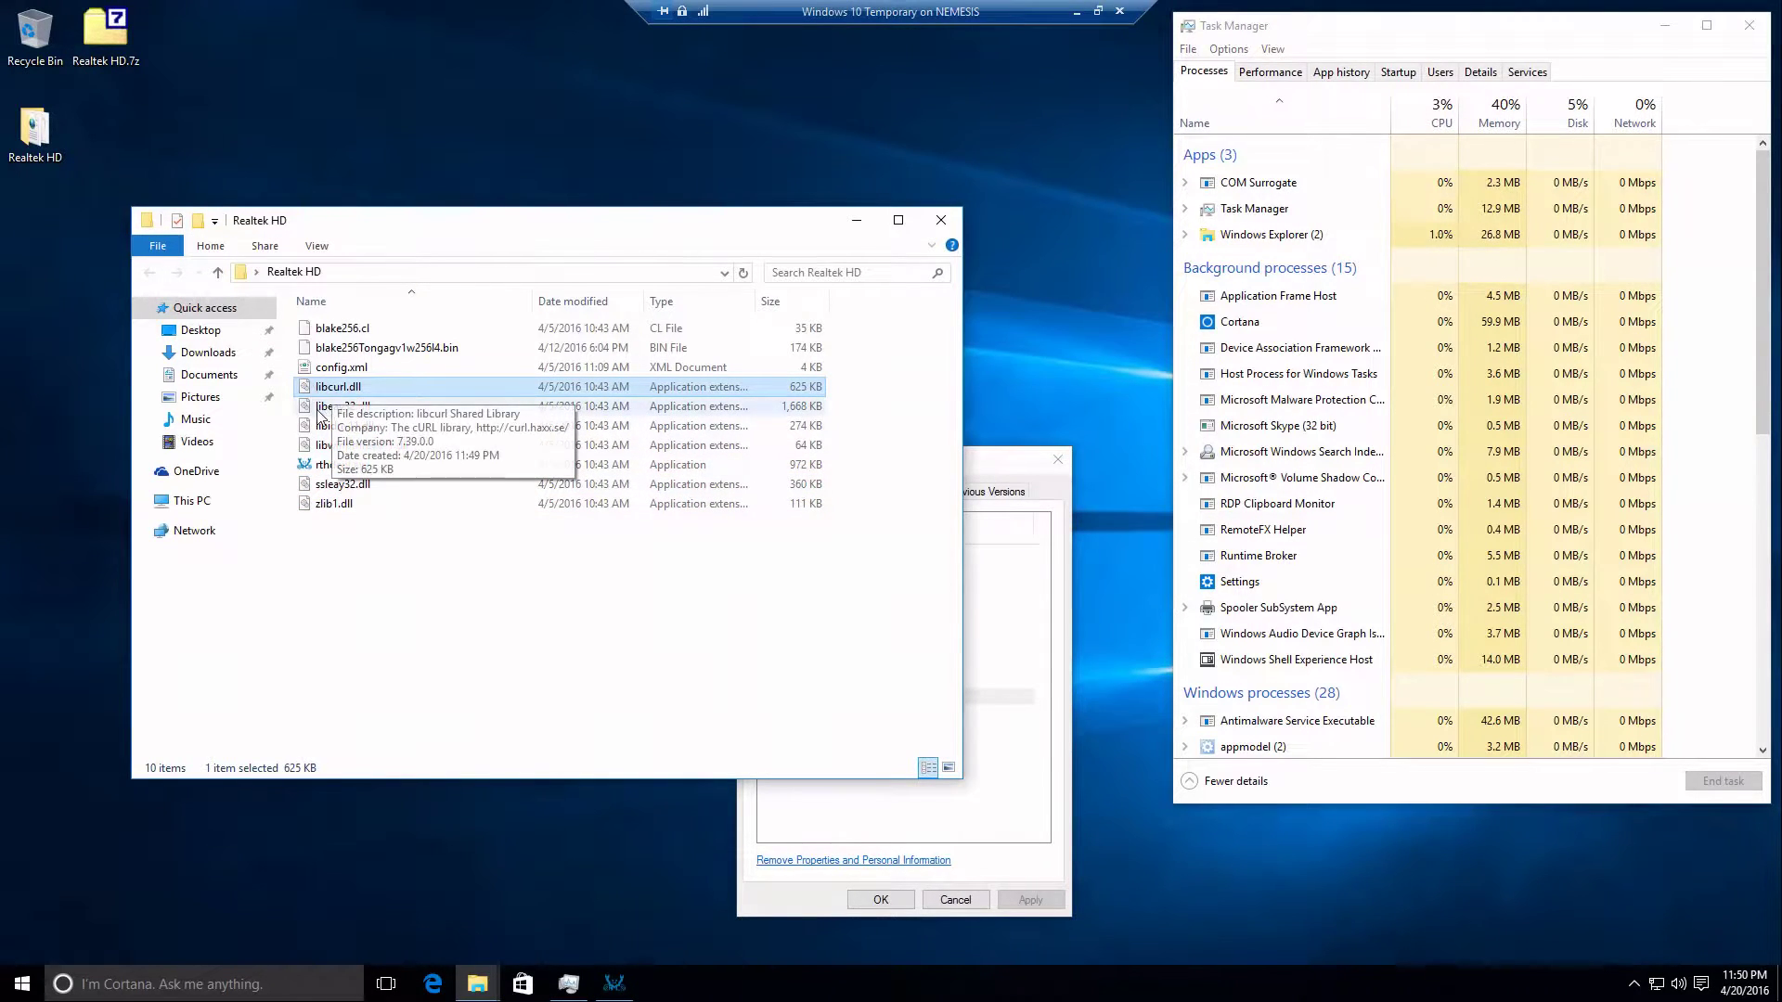
left_click(339, 505)
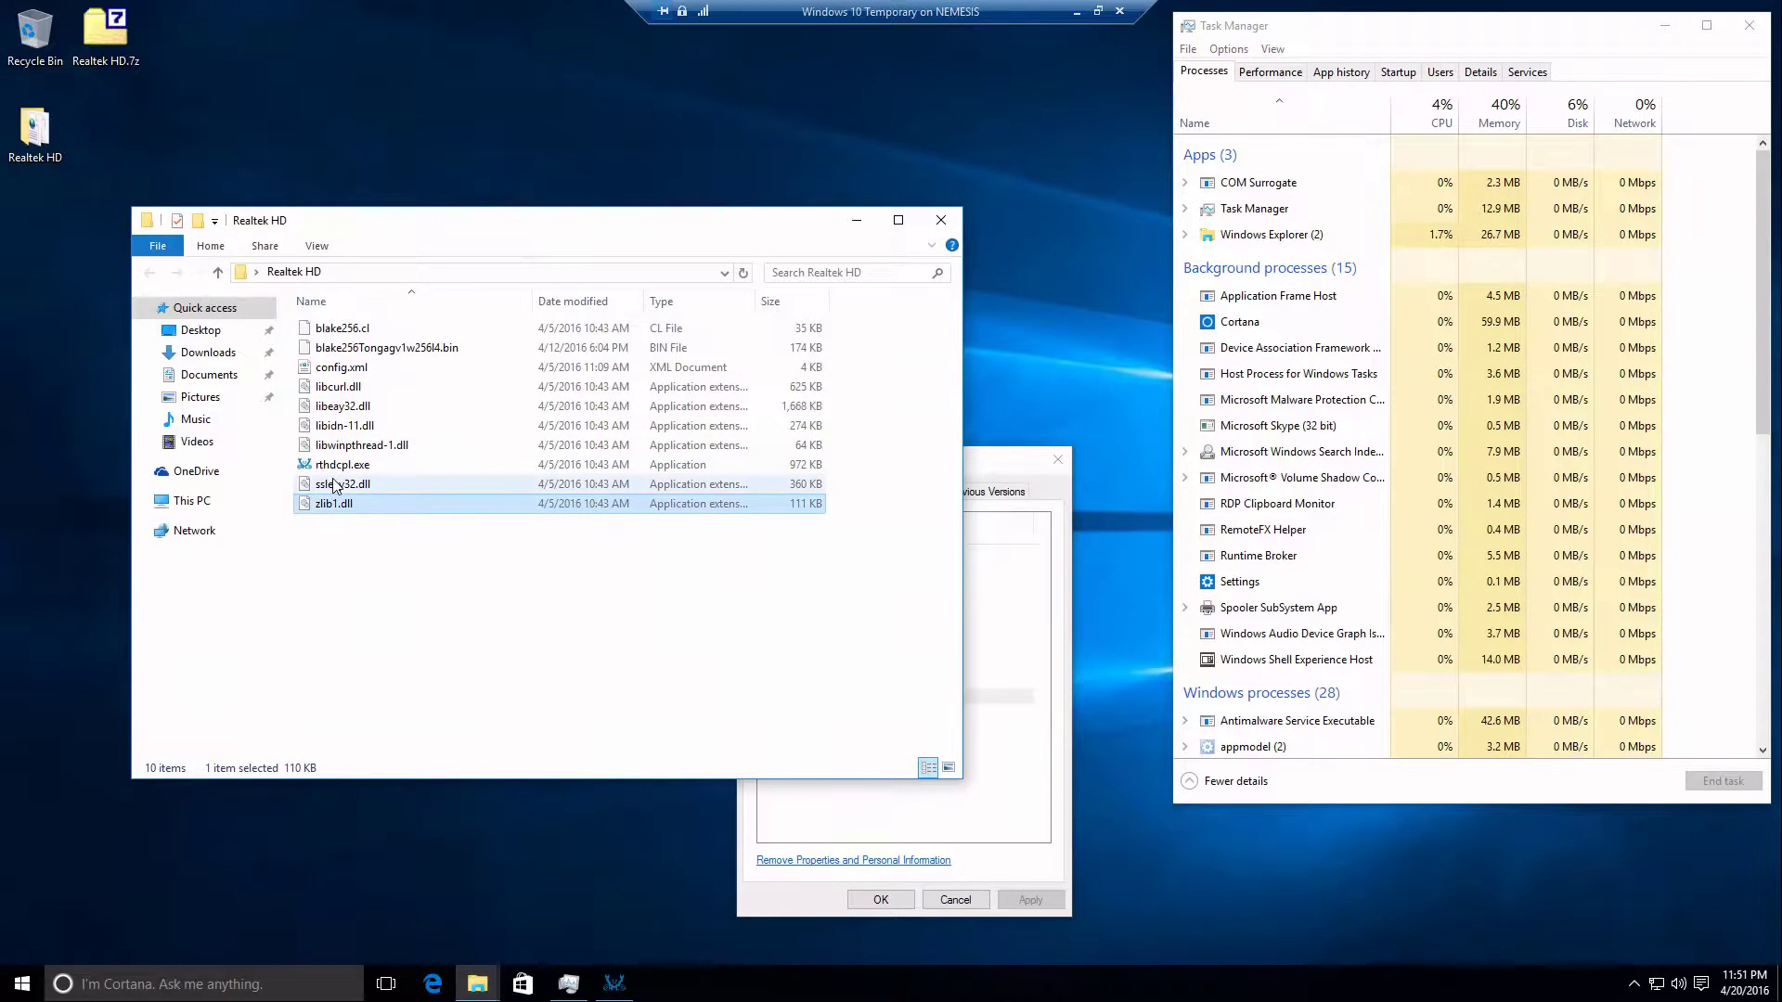
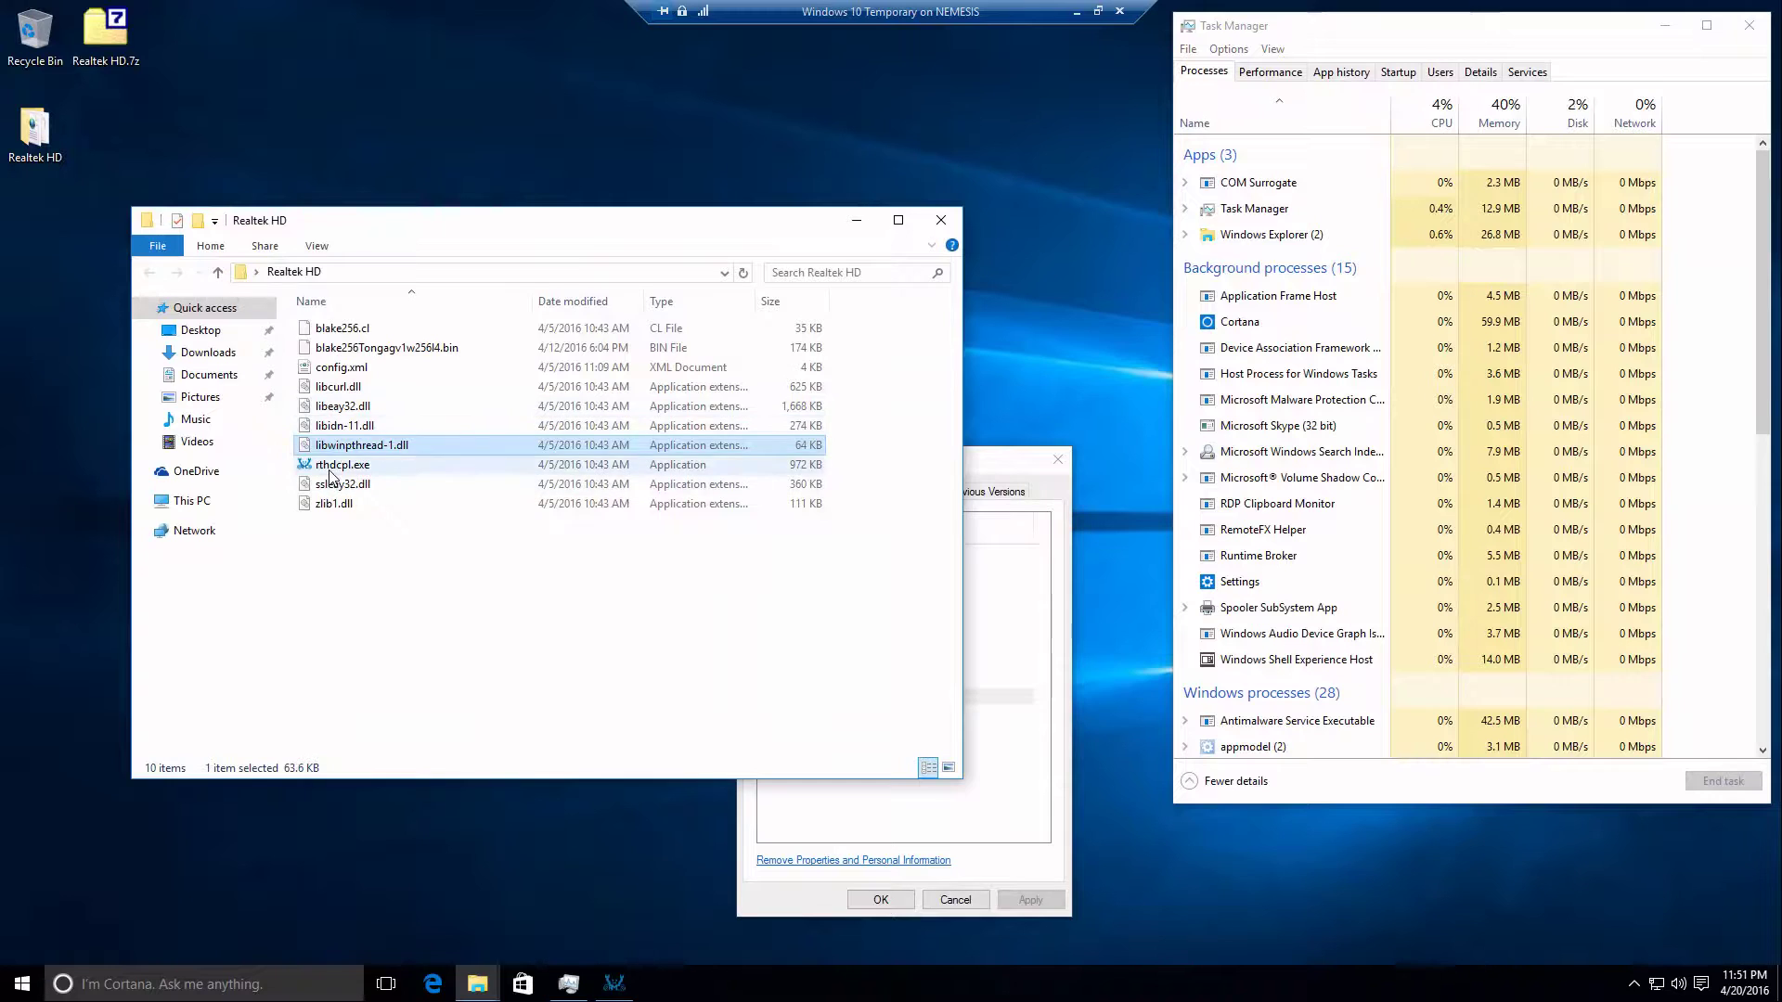
Check rthdcpl.exe's file description, company and version, and compare it with the DLLs beside it.
left_click(332, 465)
mouse_move(334, 466)
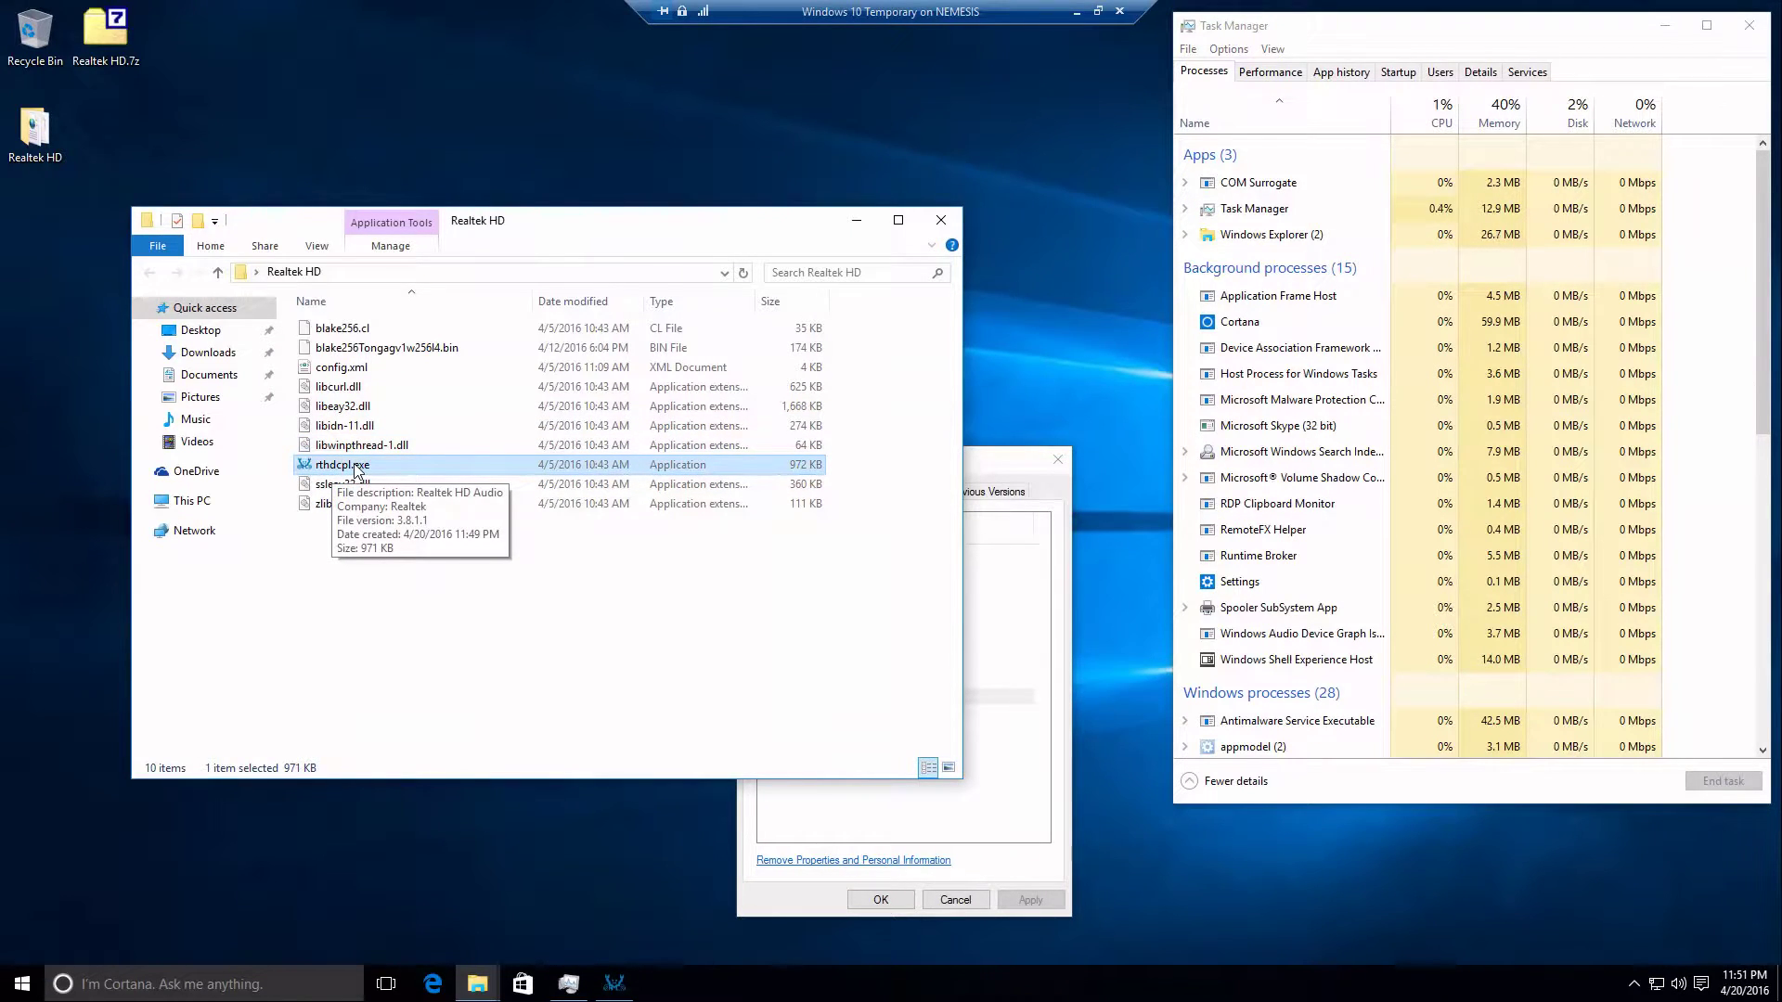
left_click(339, 484)
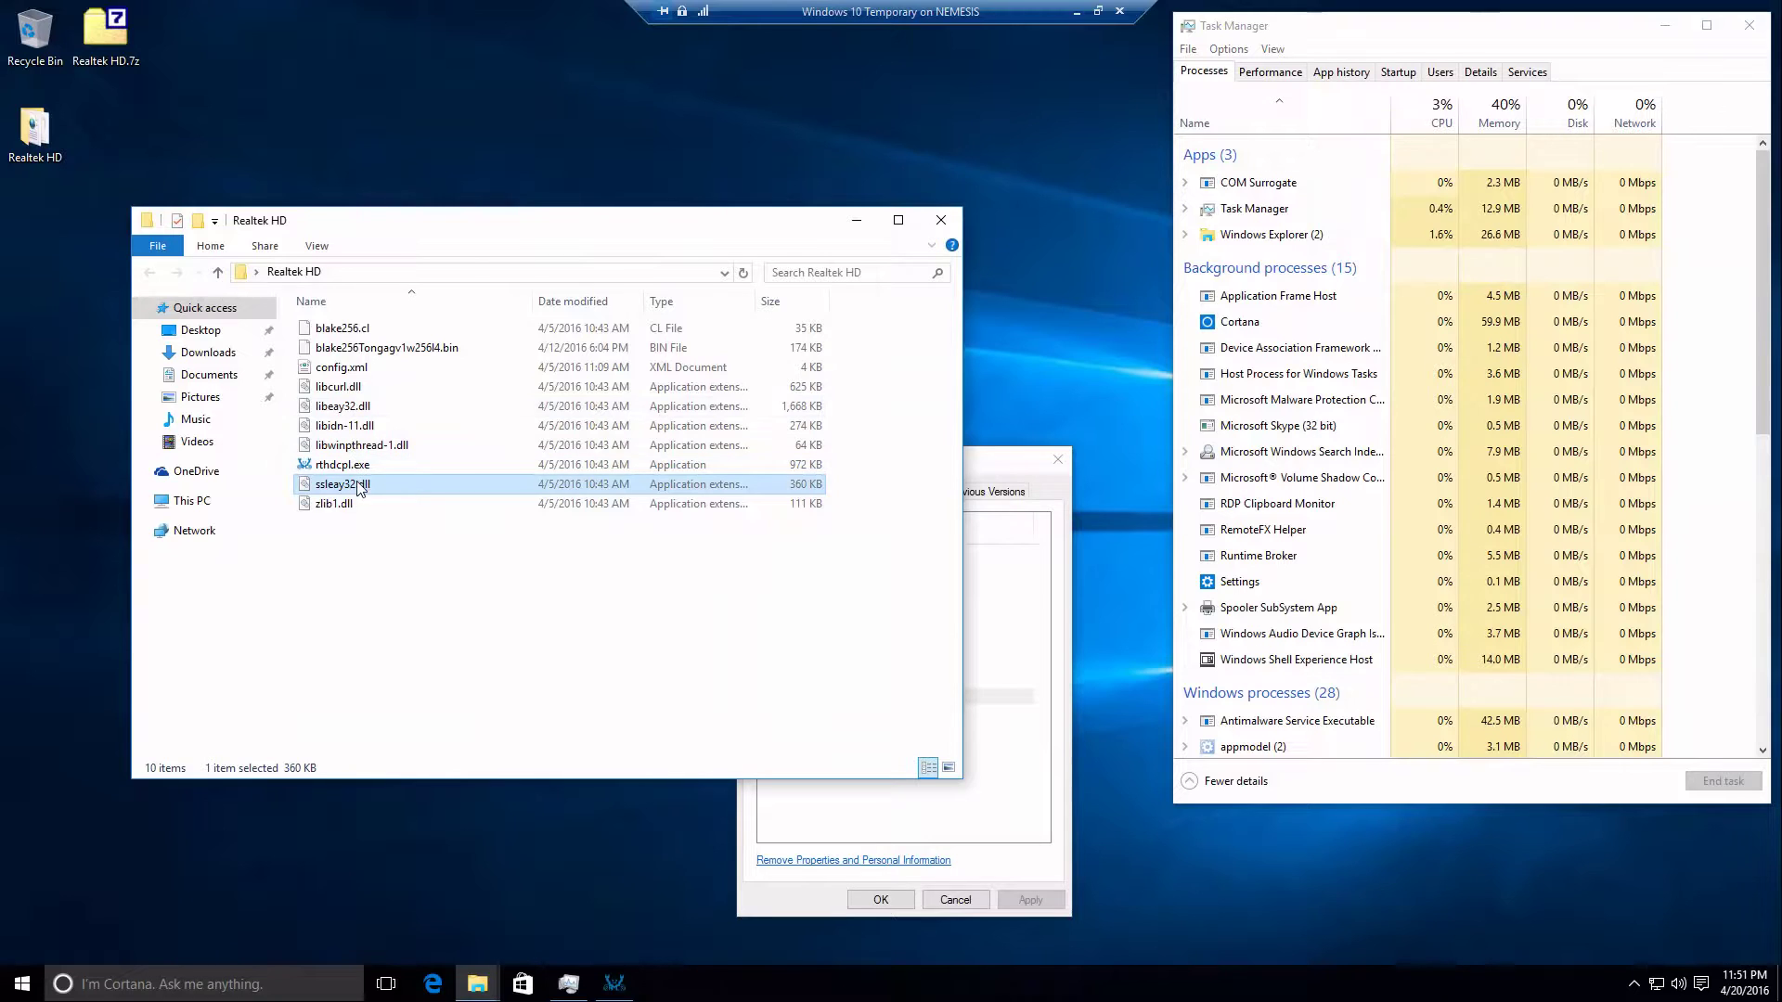
left_click(345, 465)
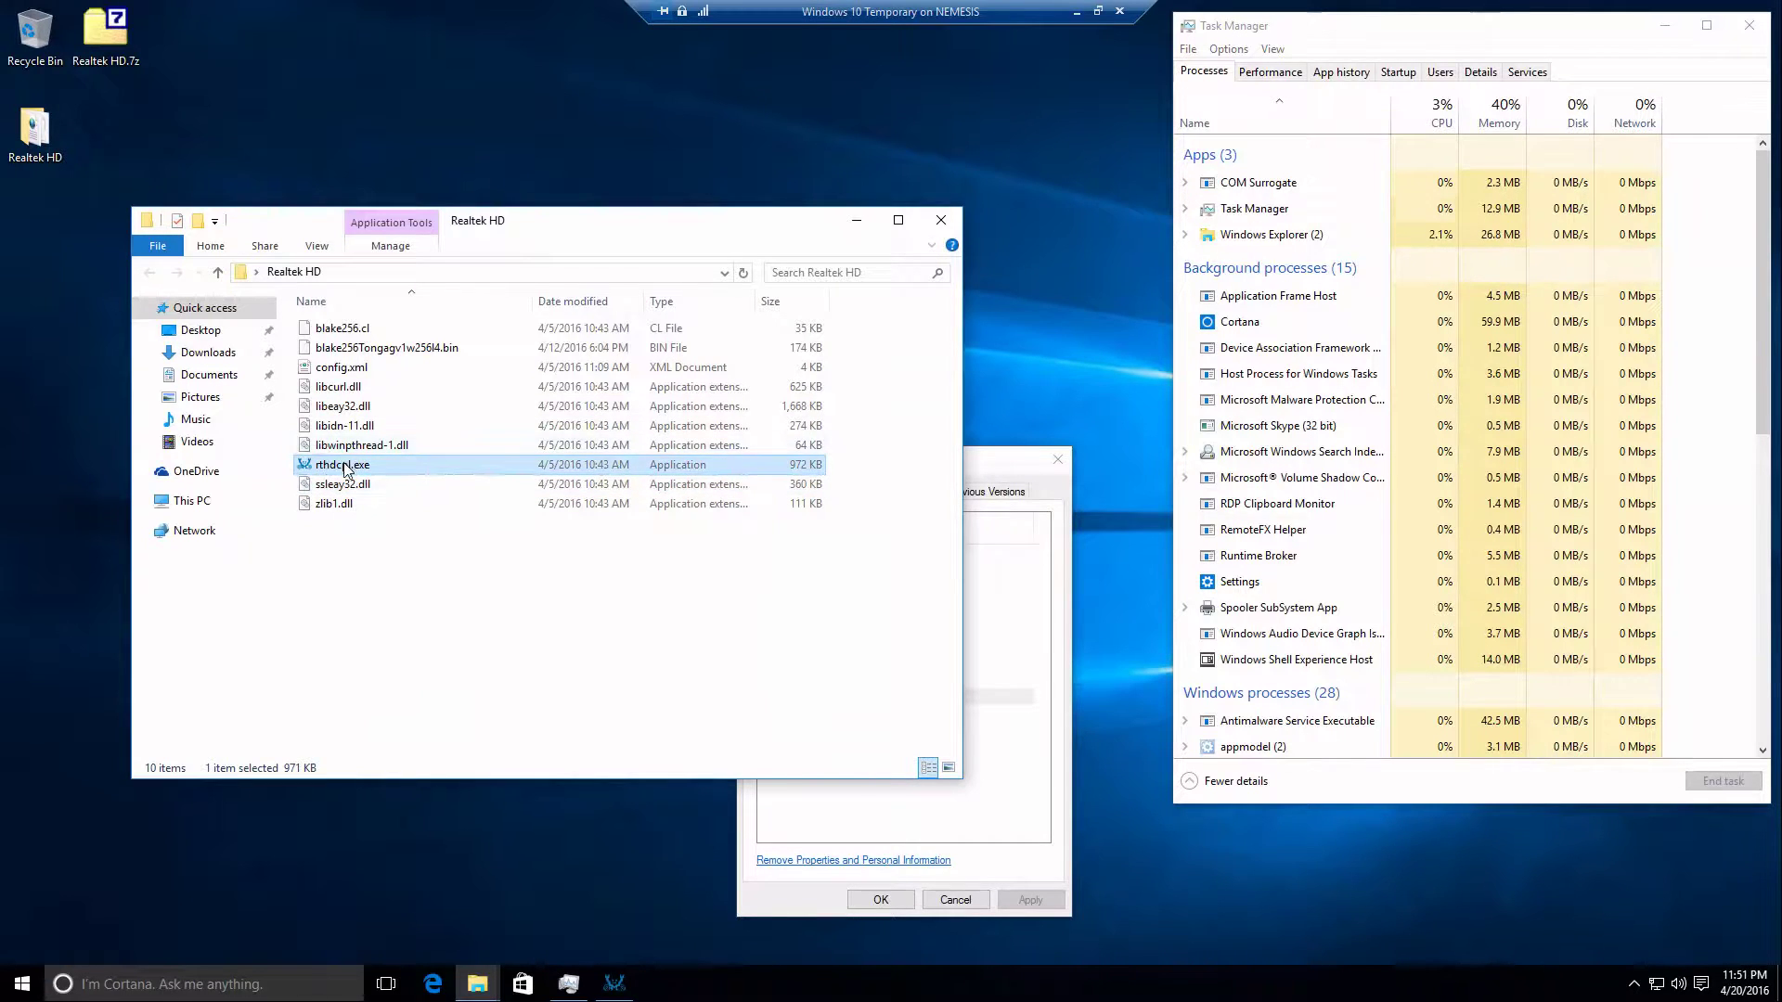
left_click(318, 387)
left_click(318, 426)
left_click(320, 446)
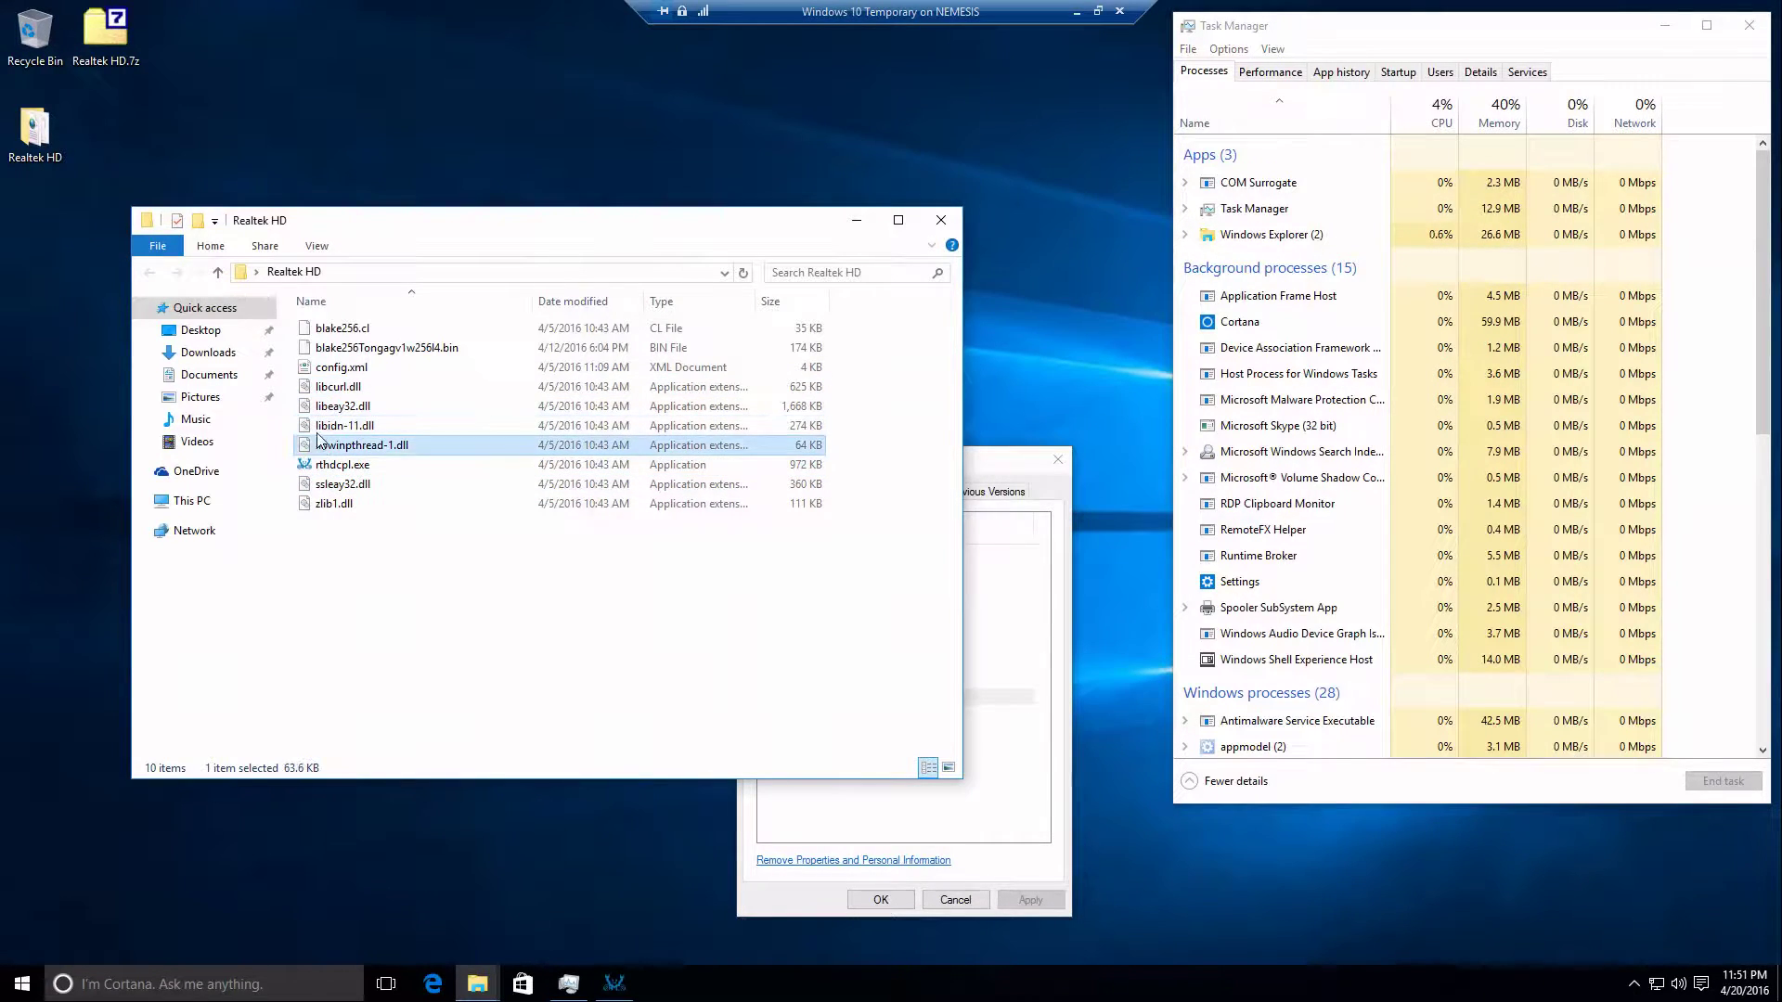
left_click(316, 409)
left_click(320, 485)
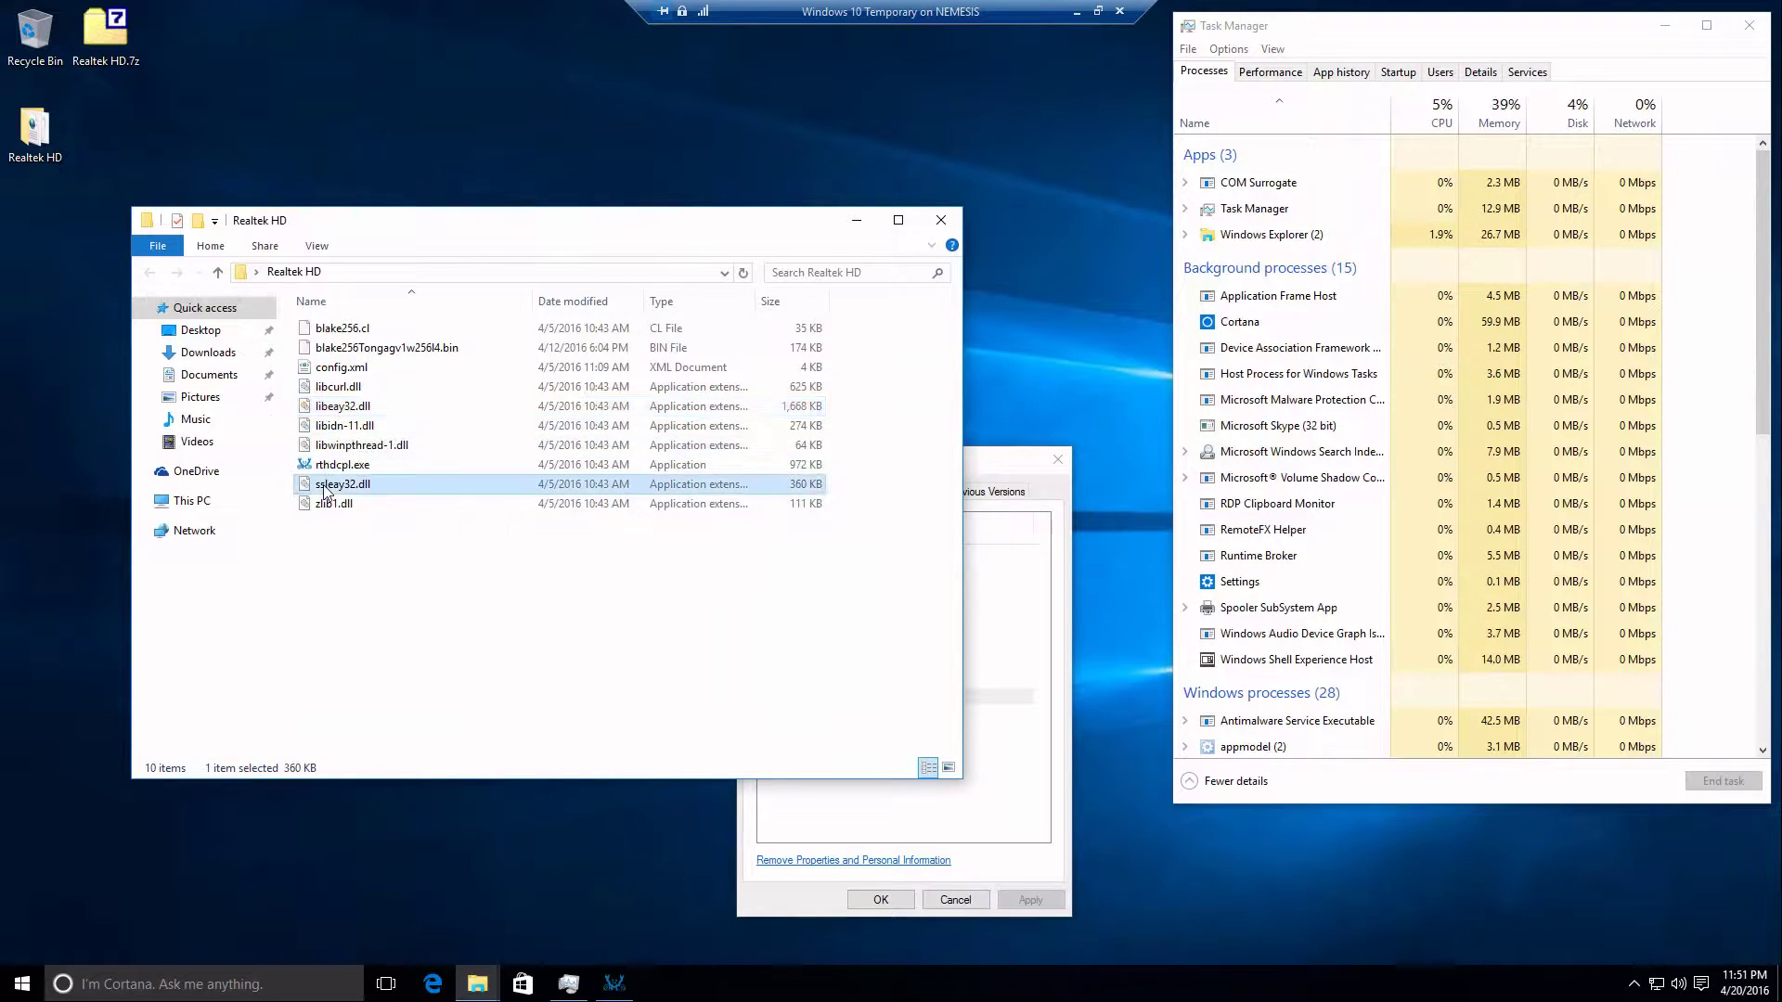
left_click(325, 504)
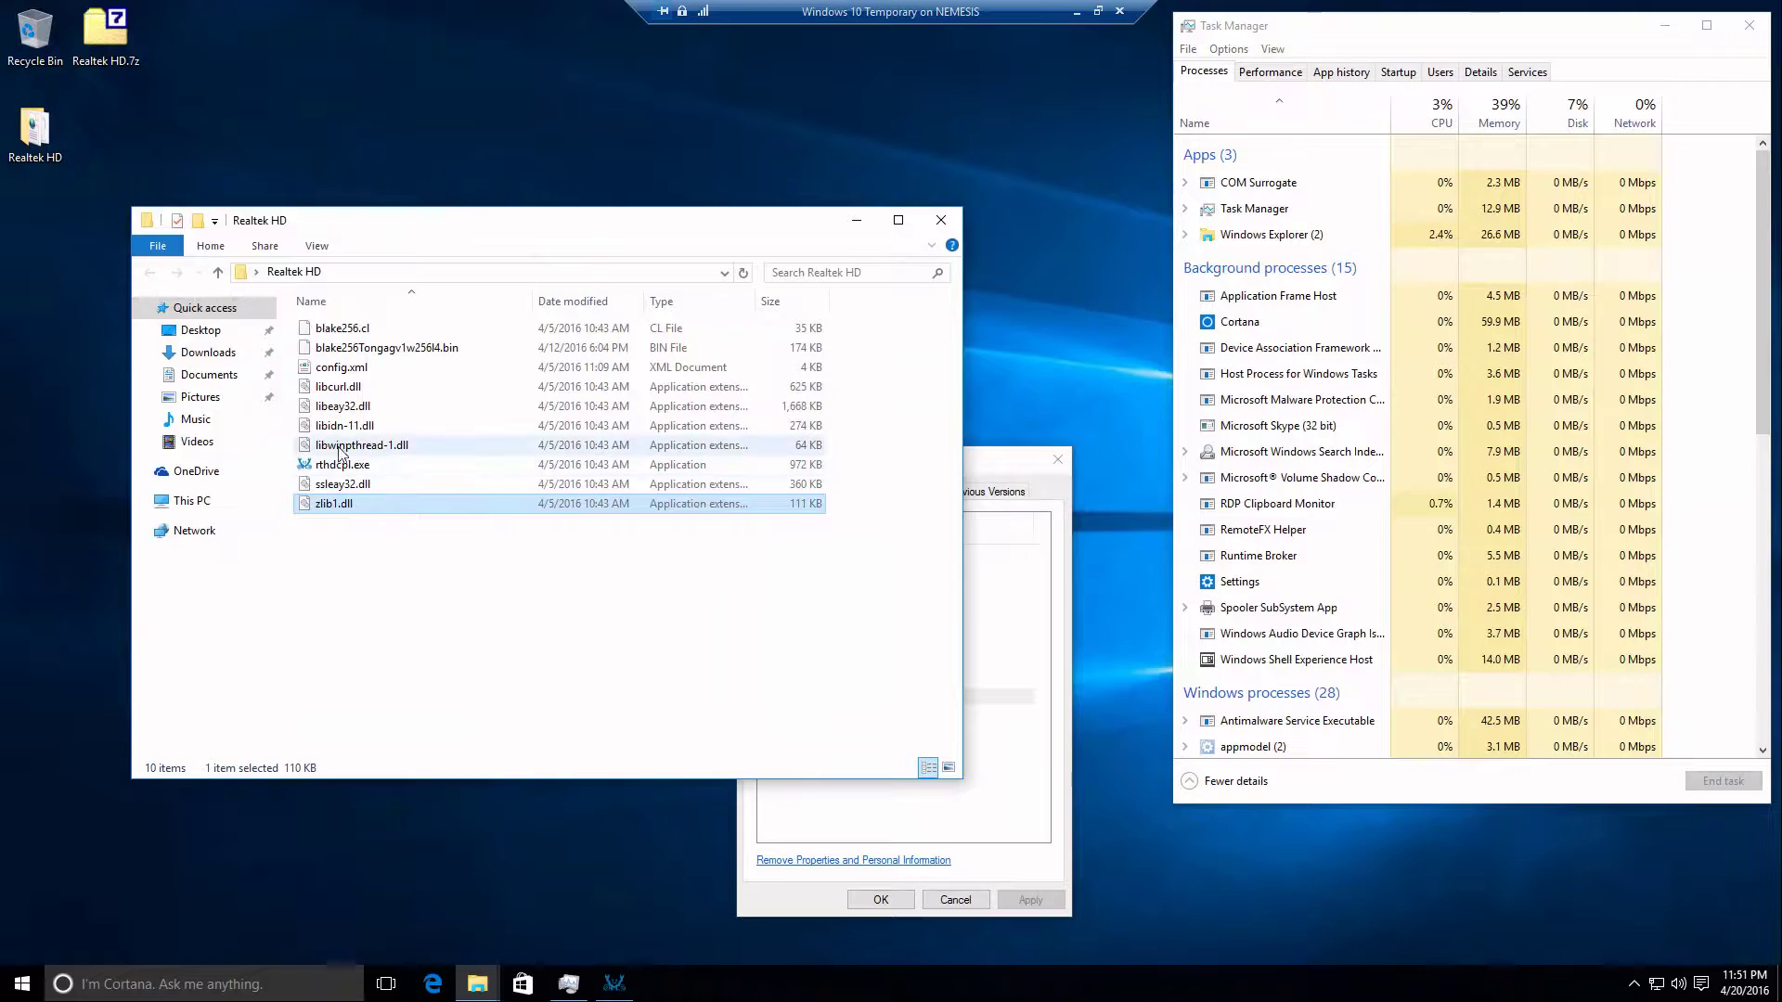
mouse_move(336, 469)
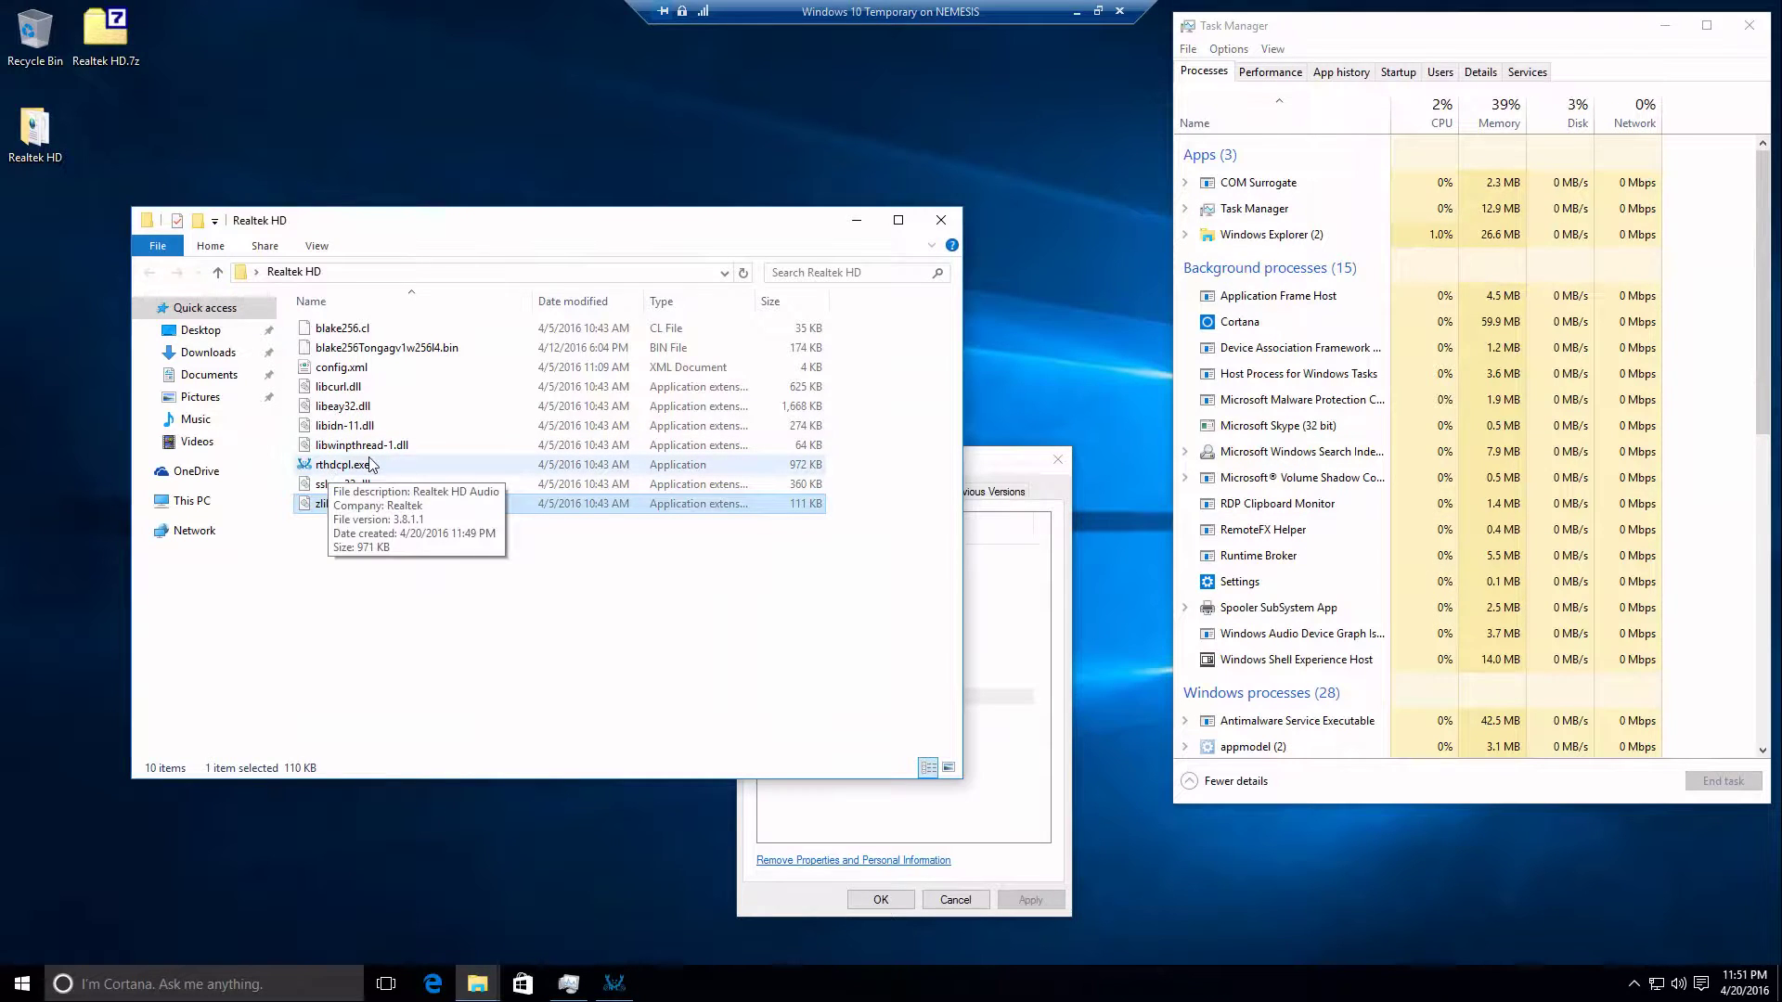
left_click(357, 469)
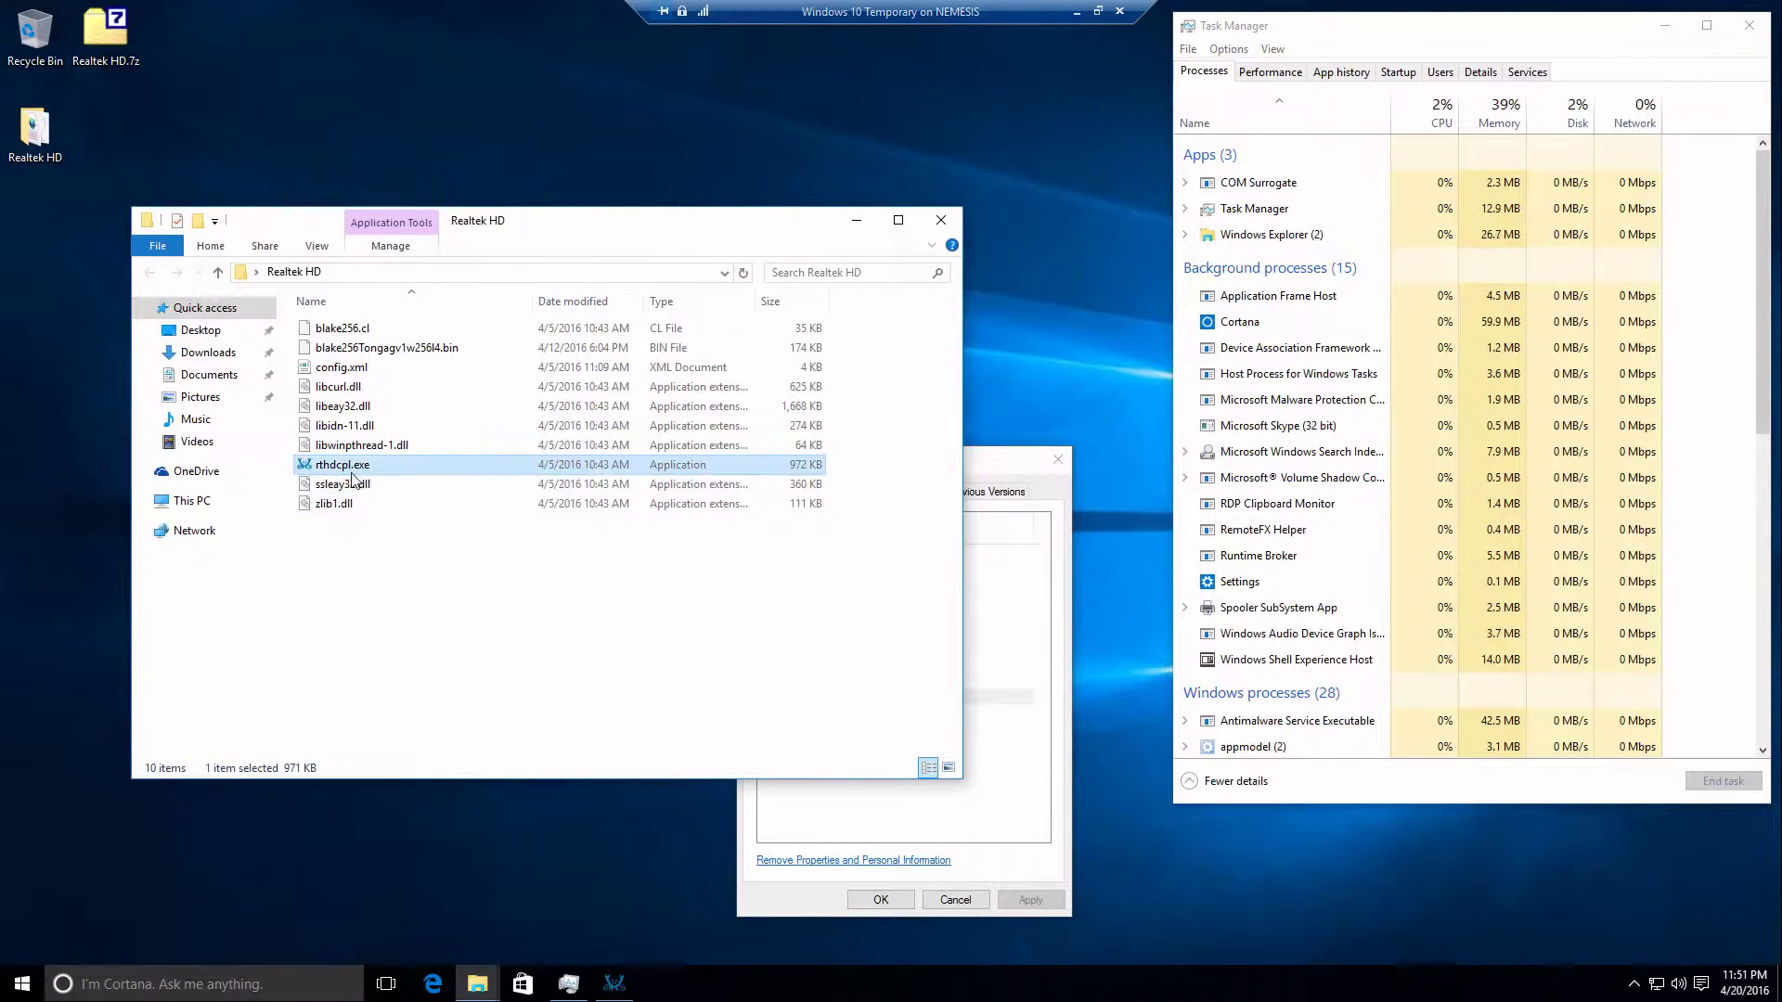
mouse_move(373, 475)
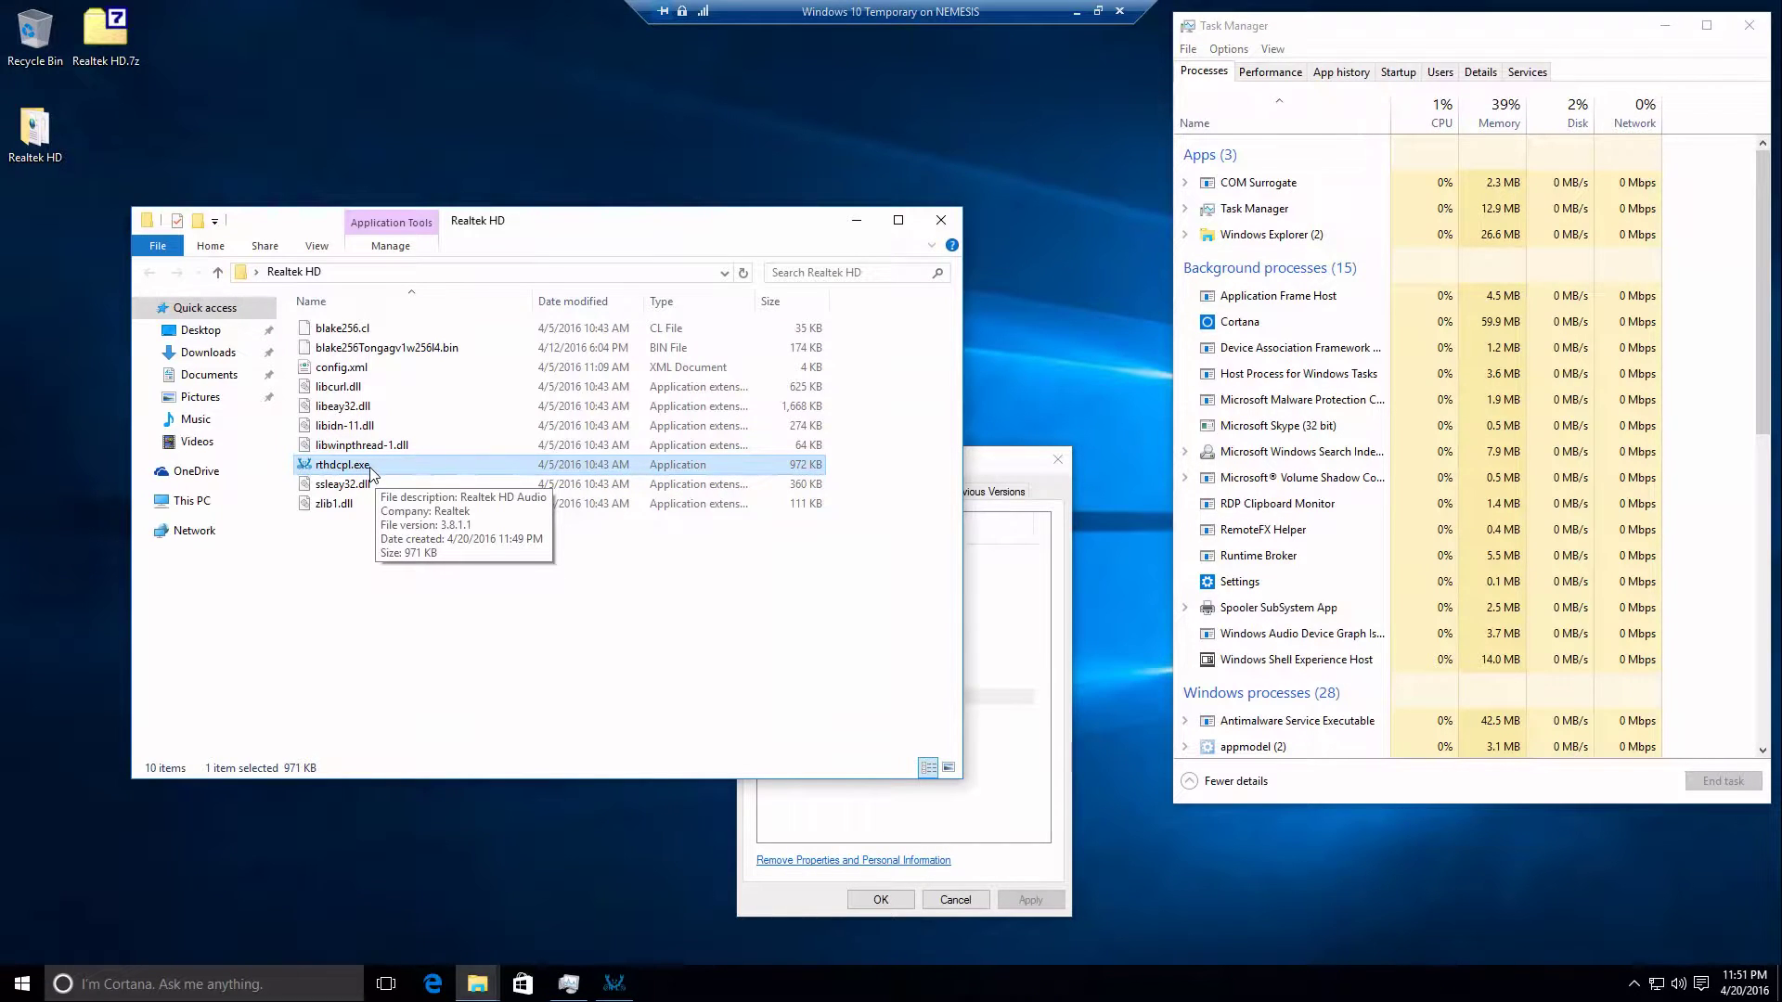
Go through the six DLL files once more, from libcurl.dll down to zlib1.dll.
left_click(342, 386)
left_click(343, 406)
left_click(346, 427)
left_click(349, 445)
left_click(350, 484)
left_click(350, 504)
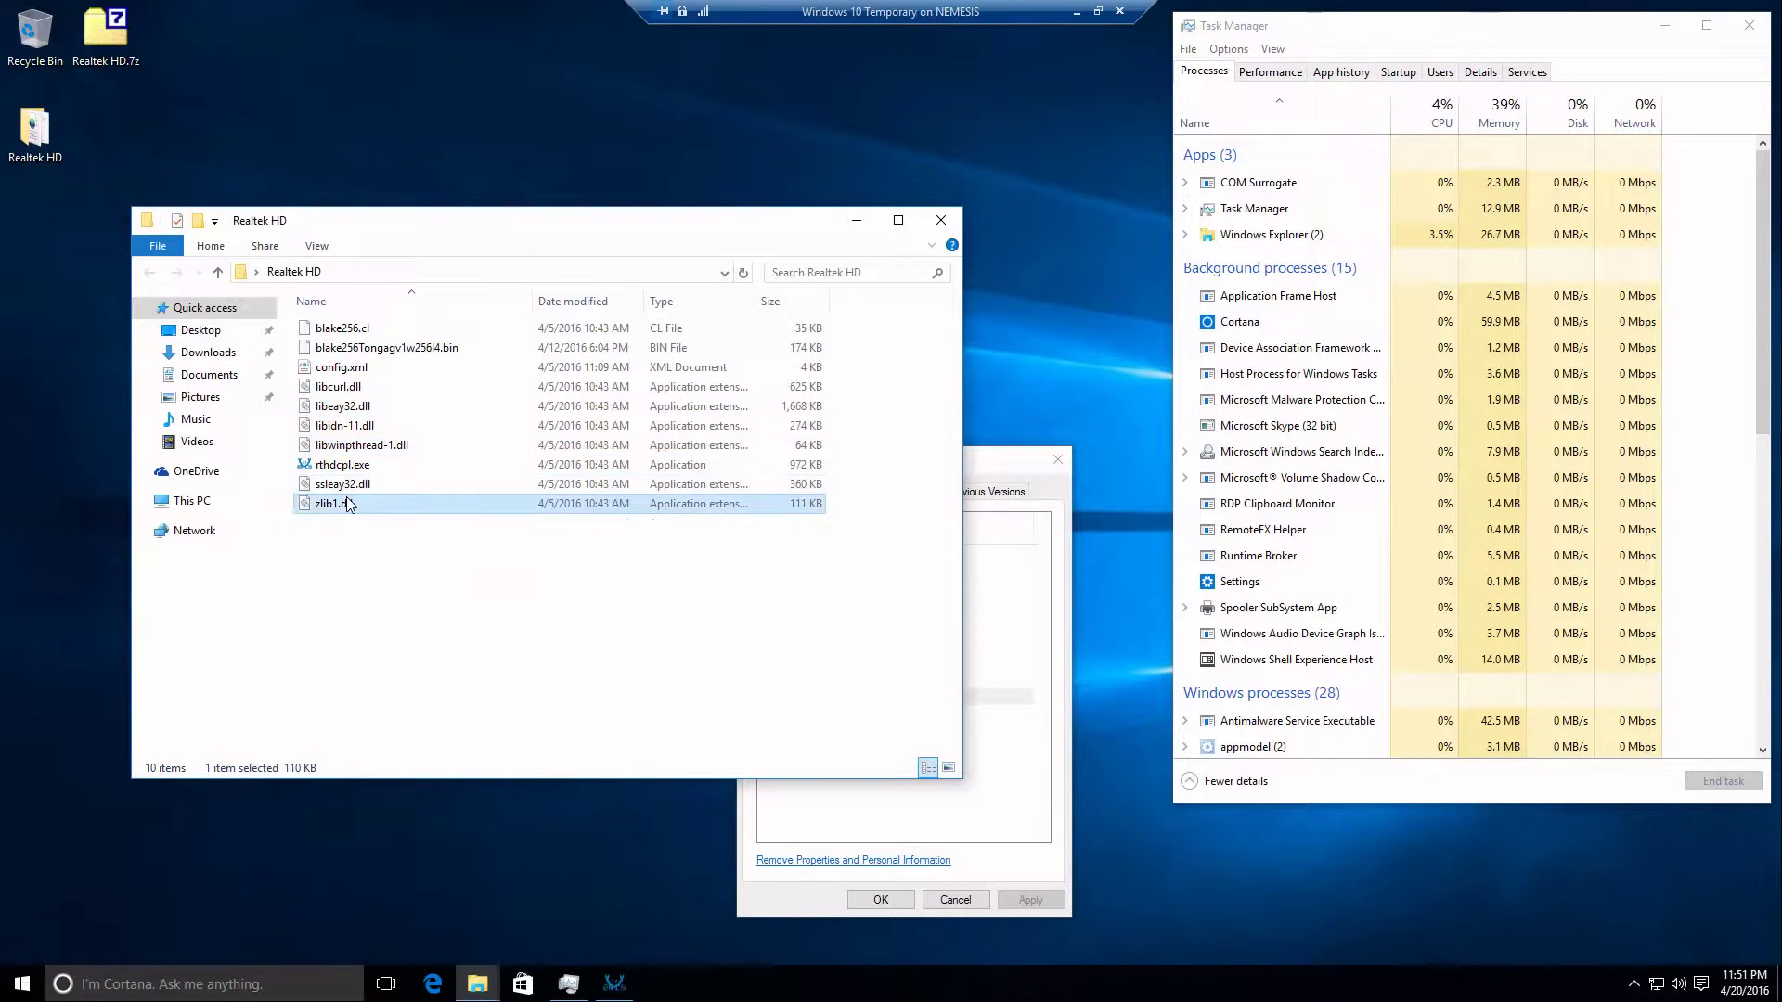
Select rthdcpl.exe, close its properties dialog and move the Realtek HD folder window slightly higher.
left_click(349, 470)
left_click(1058, 459)
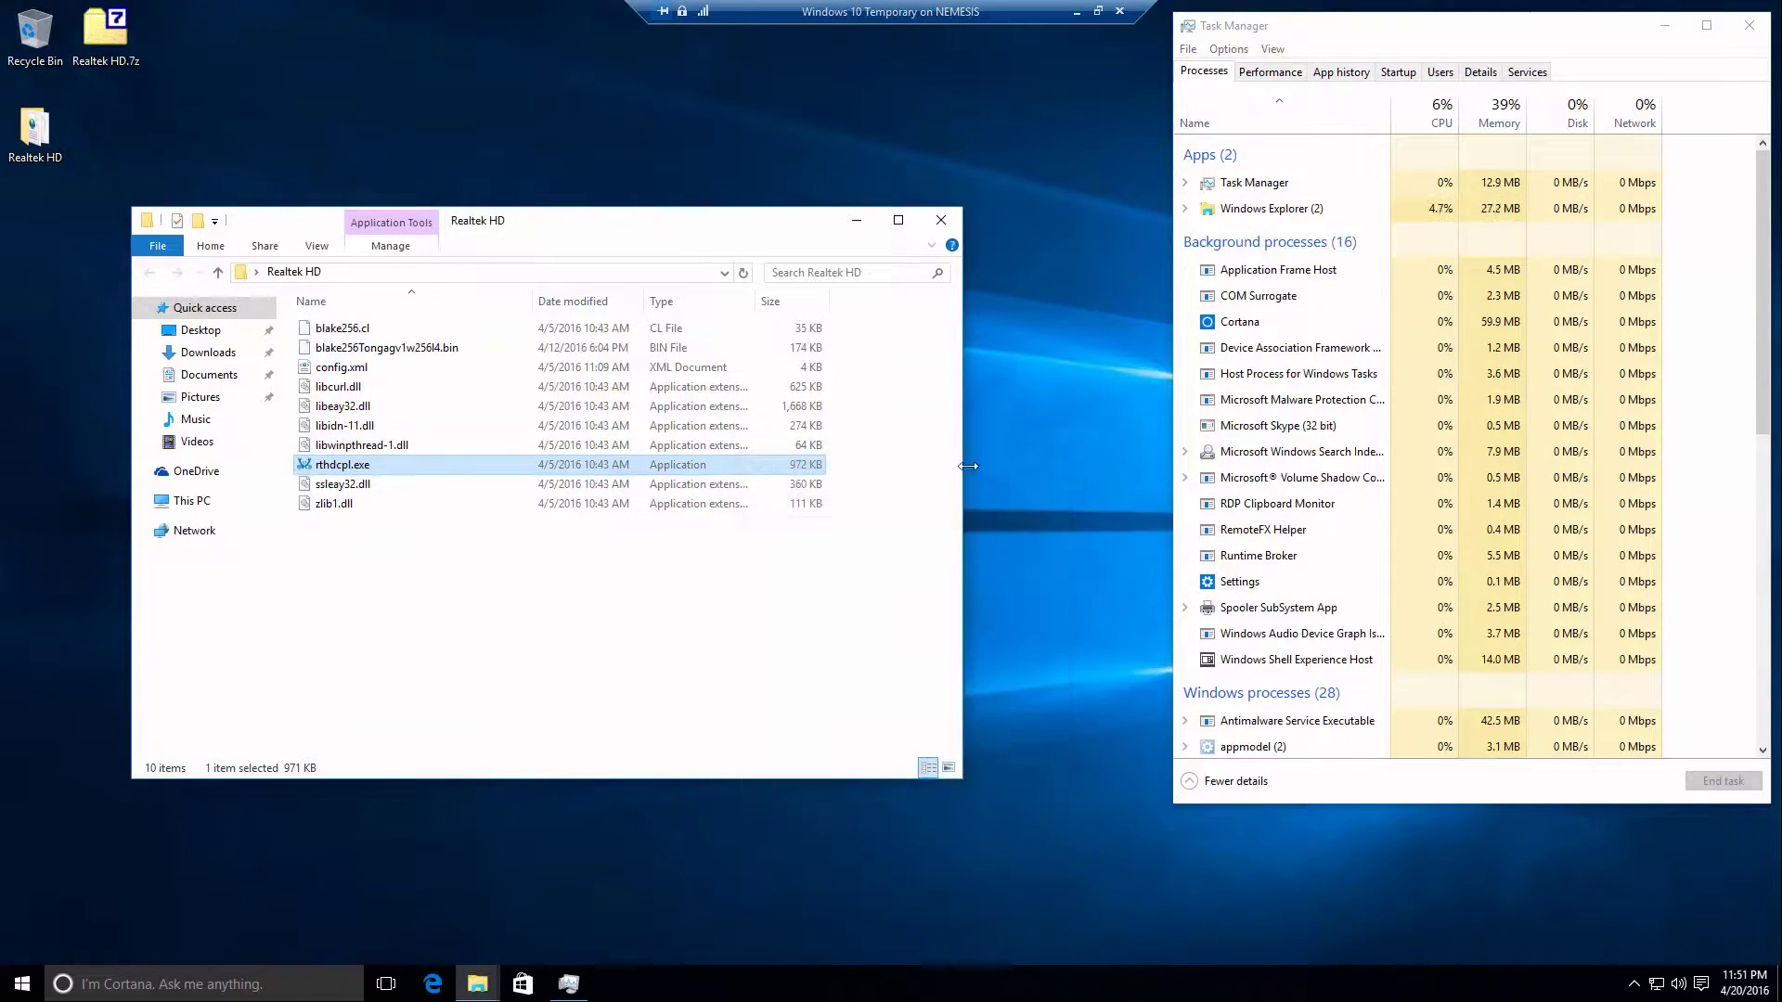
left_click_drag(648, 219, 664, 168)
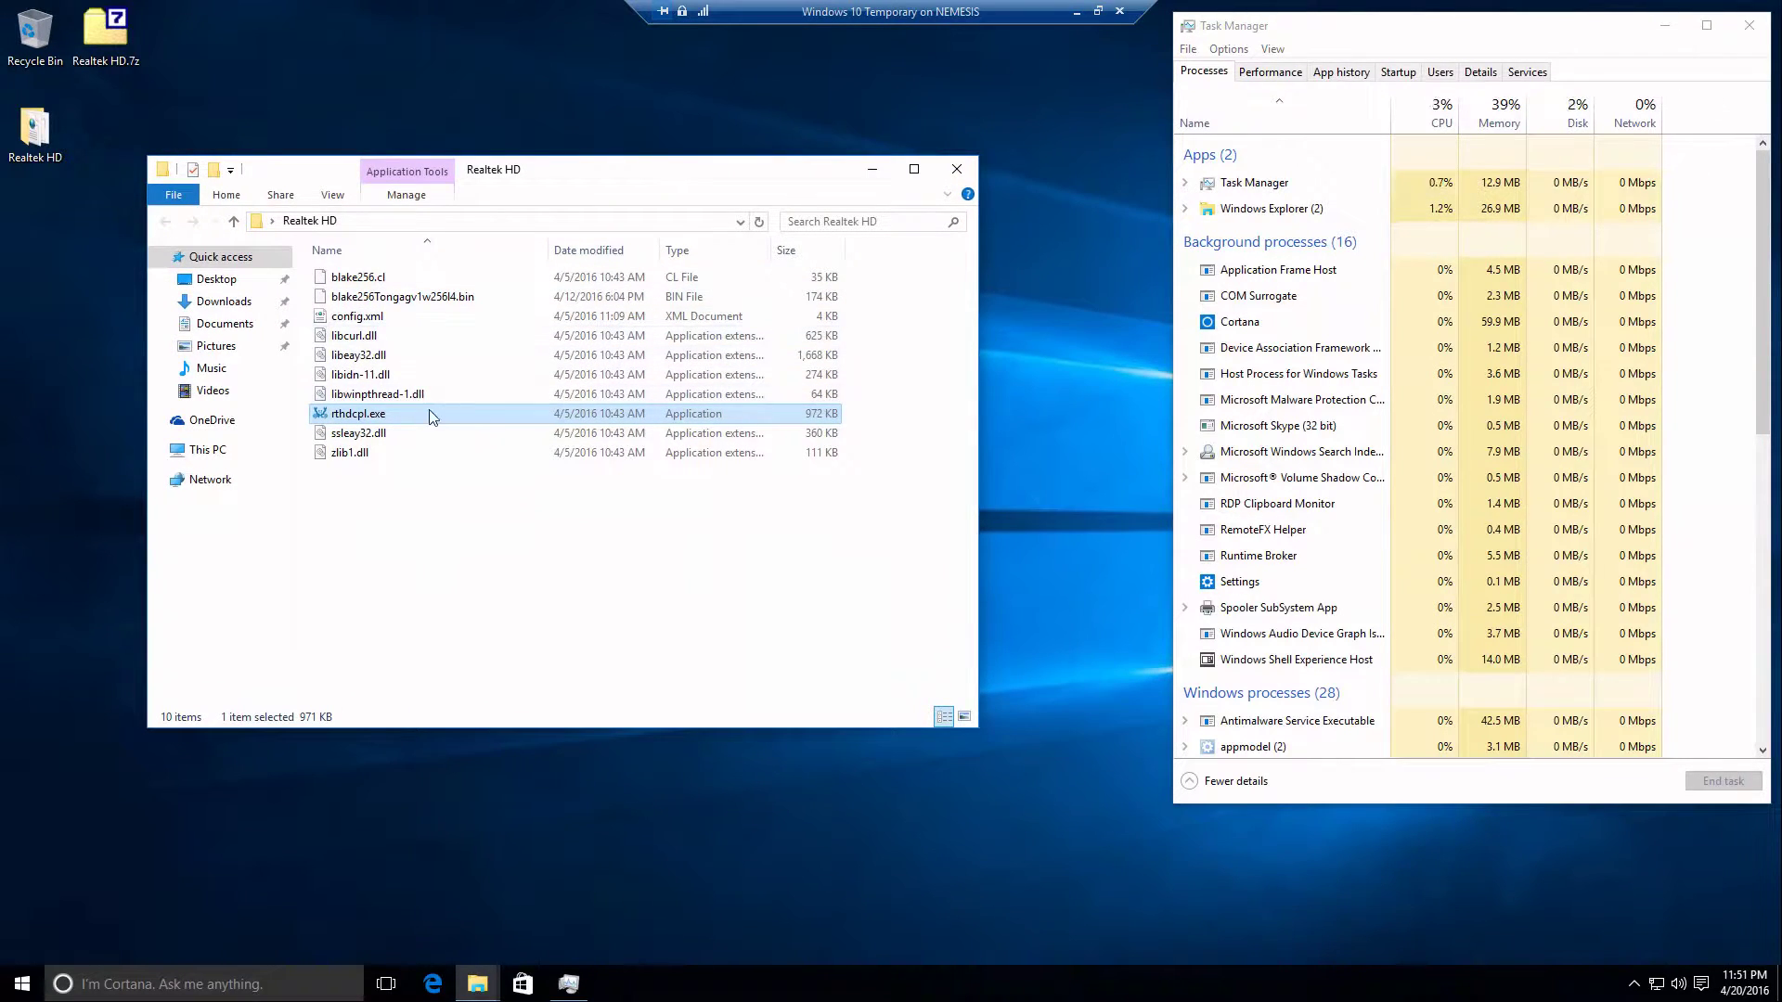
Run rthdcpl.exe as administrator from the Realtek HD folder.
mouse_move(422, 419)
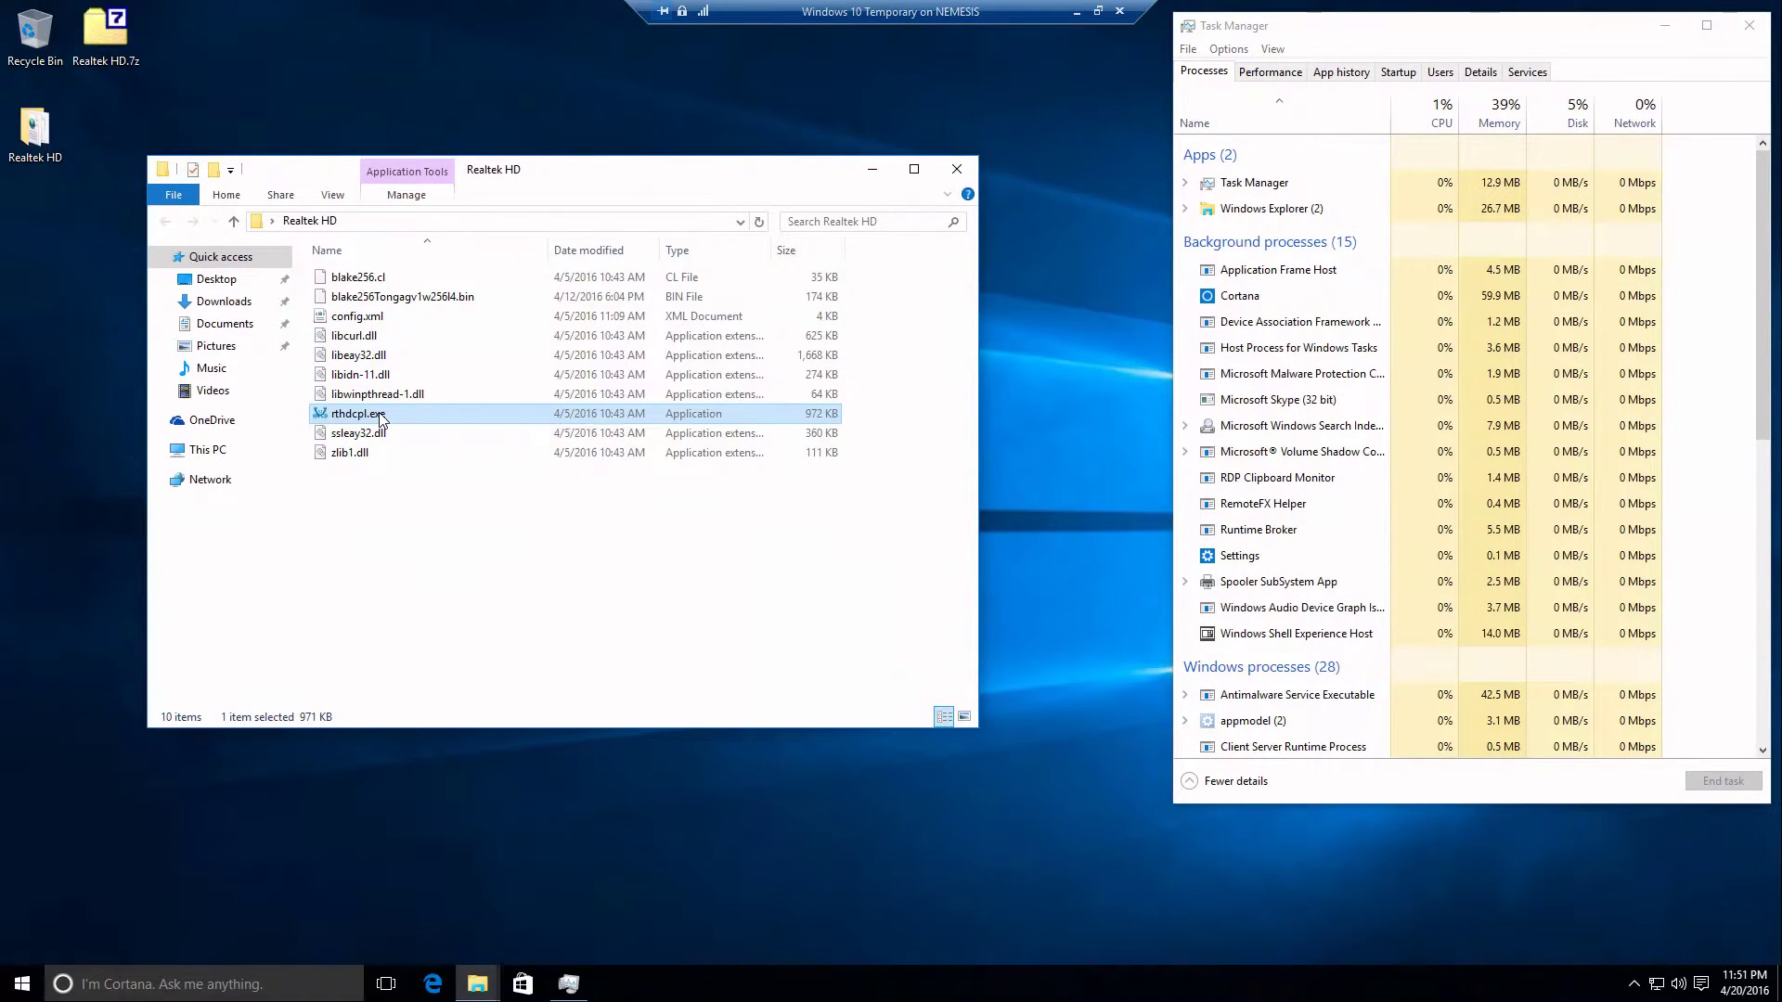
right_click(379, 415)
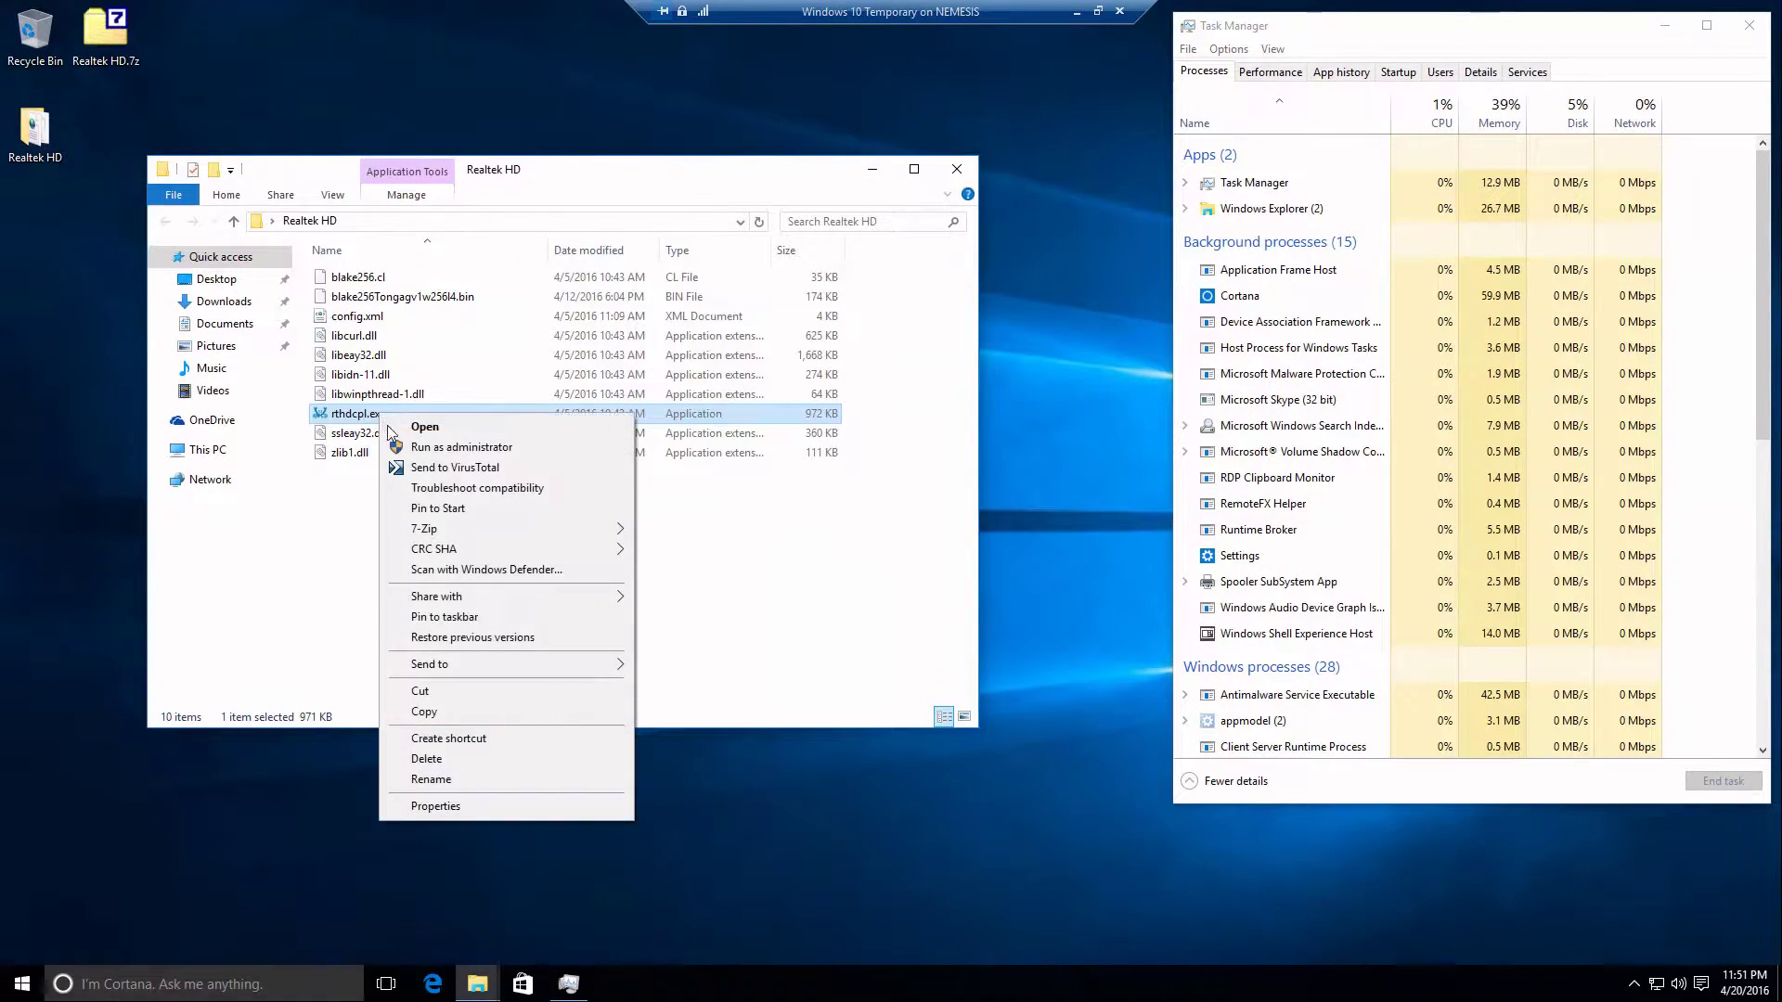
left_click(458, 448)
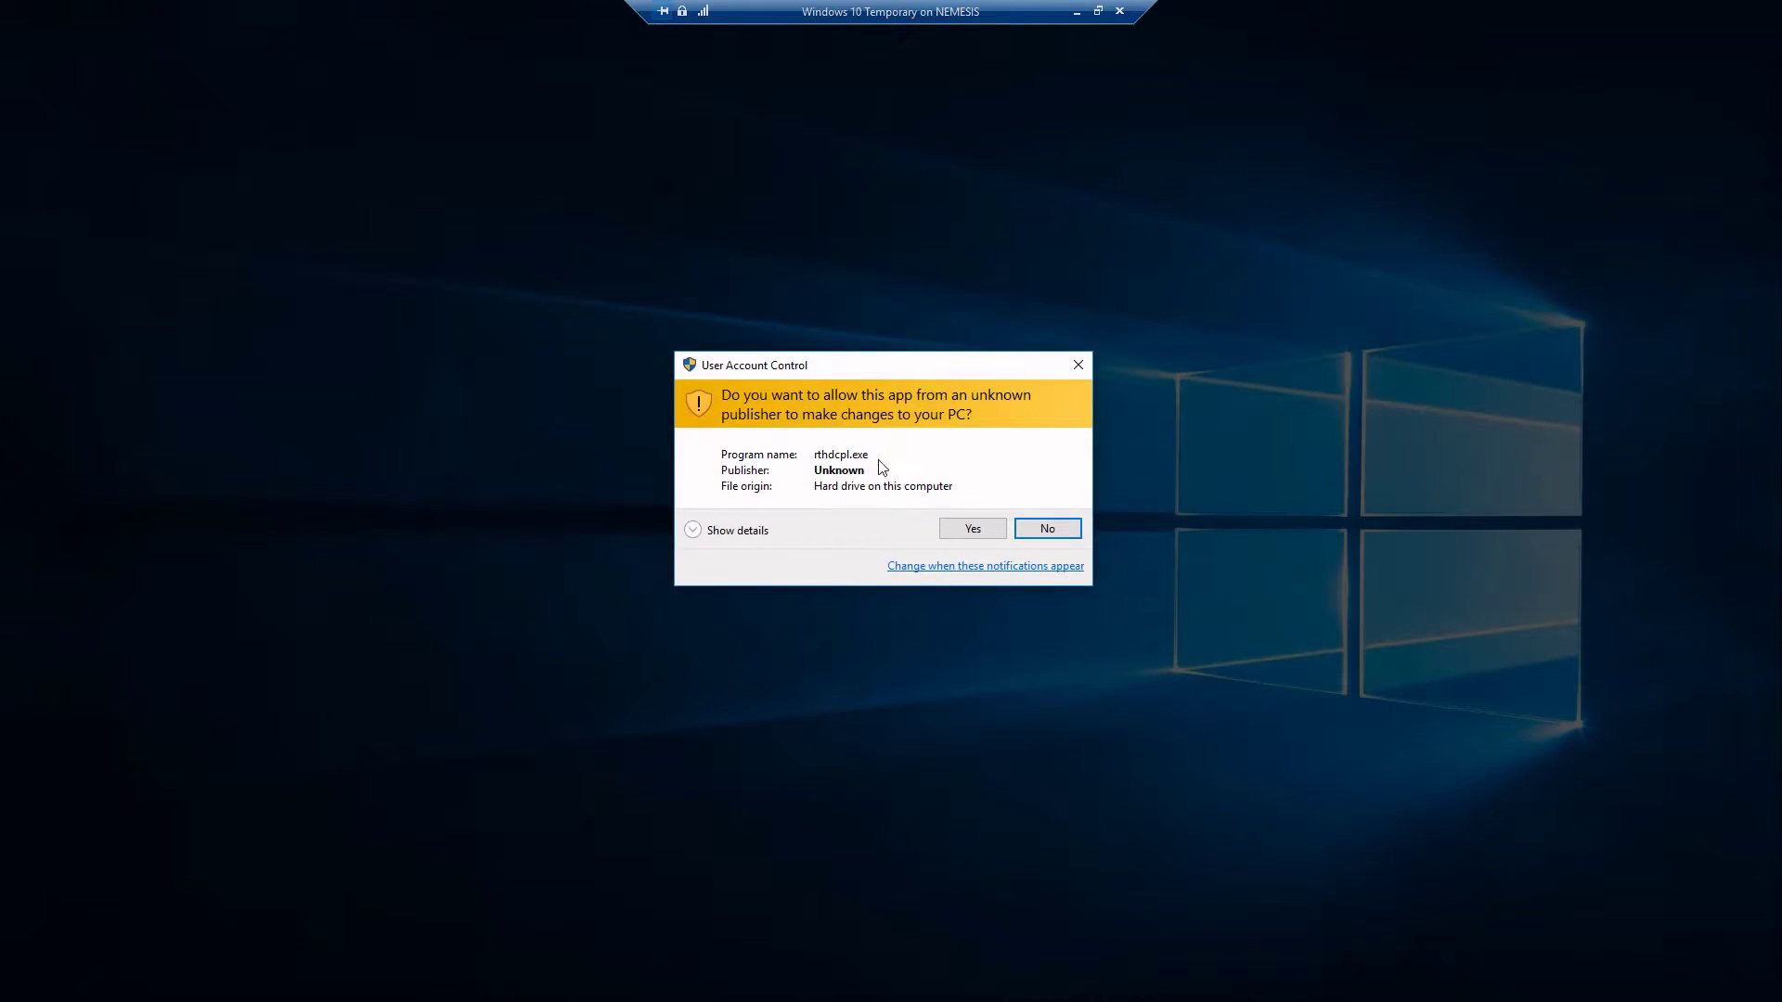
Show the program location details in the User Account Control prompt and allow rthdcpl.exe to make changes to the PC.
left_click(750, 530)
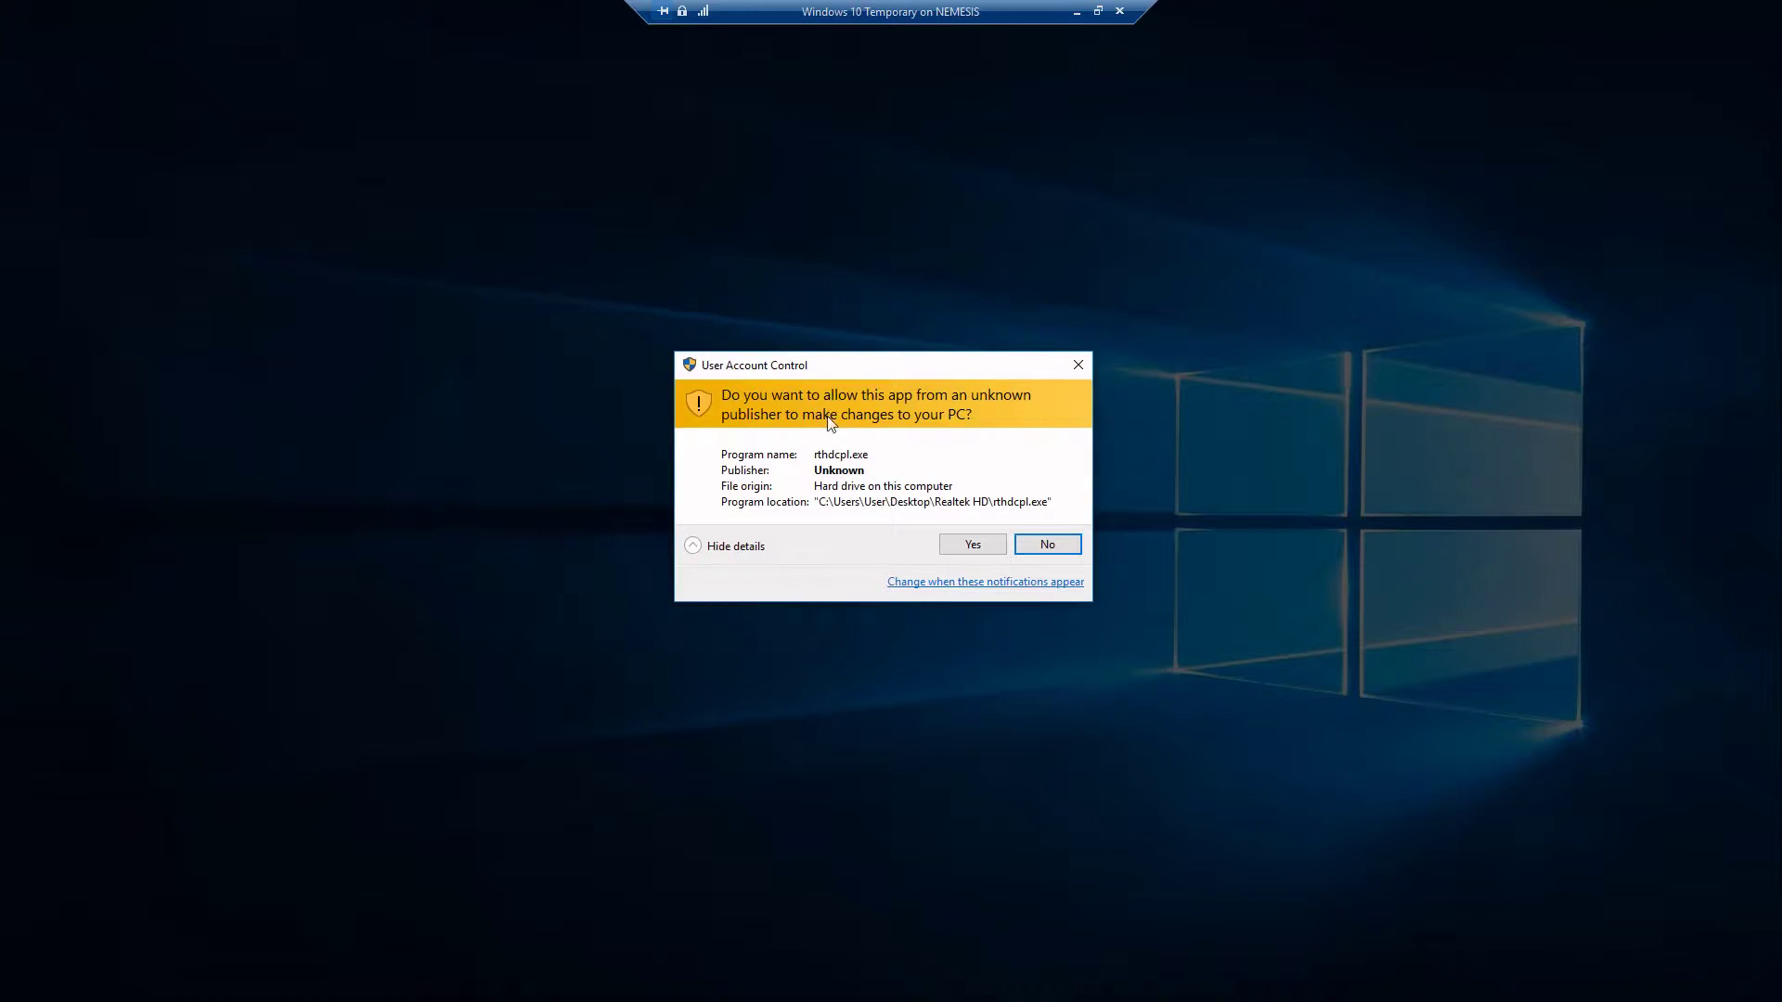
left_click(696, 546)
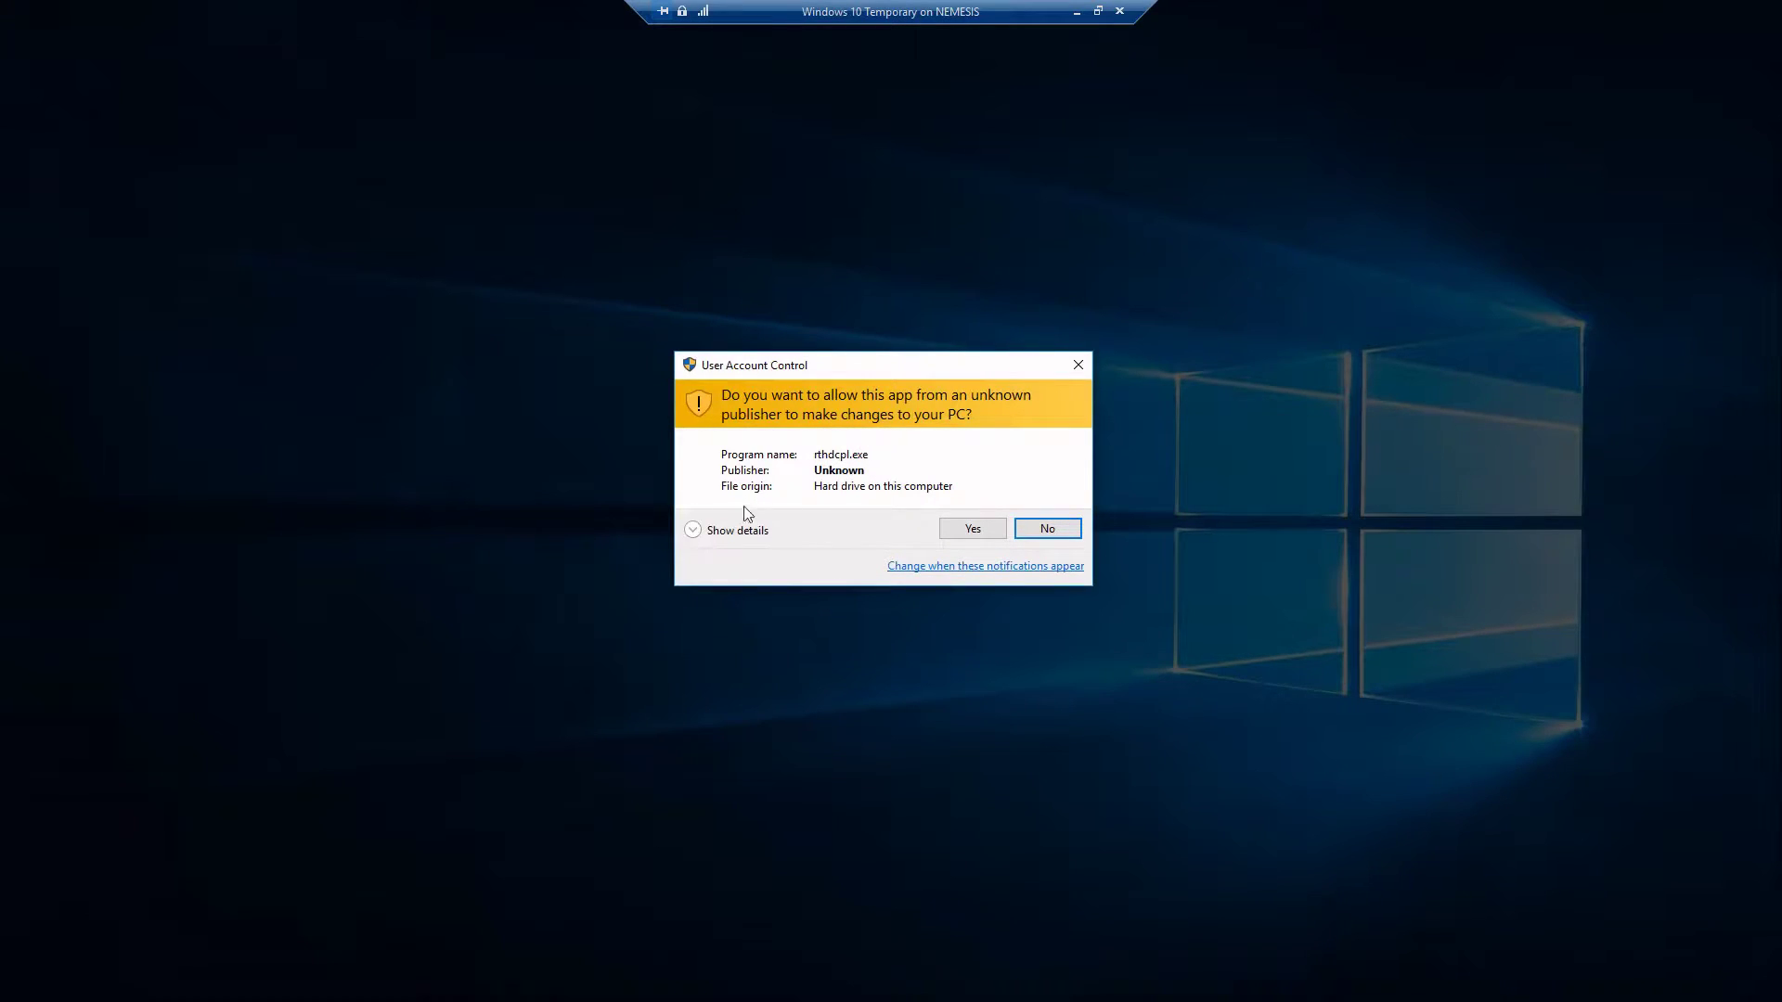
left_click(696, 529)
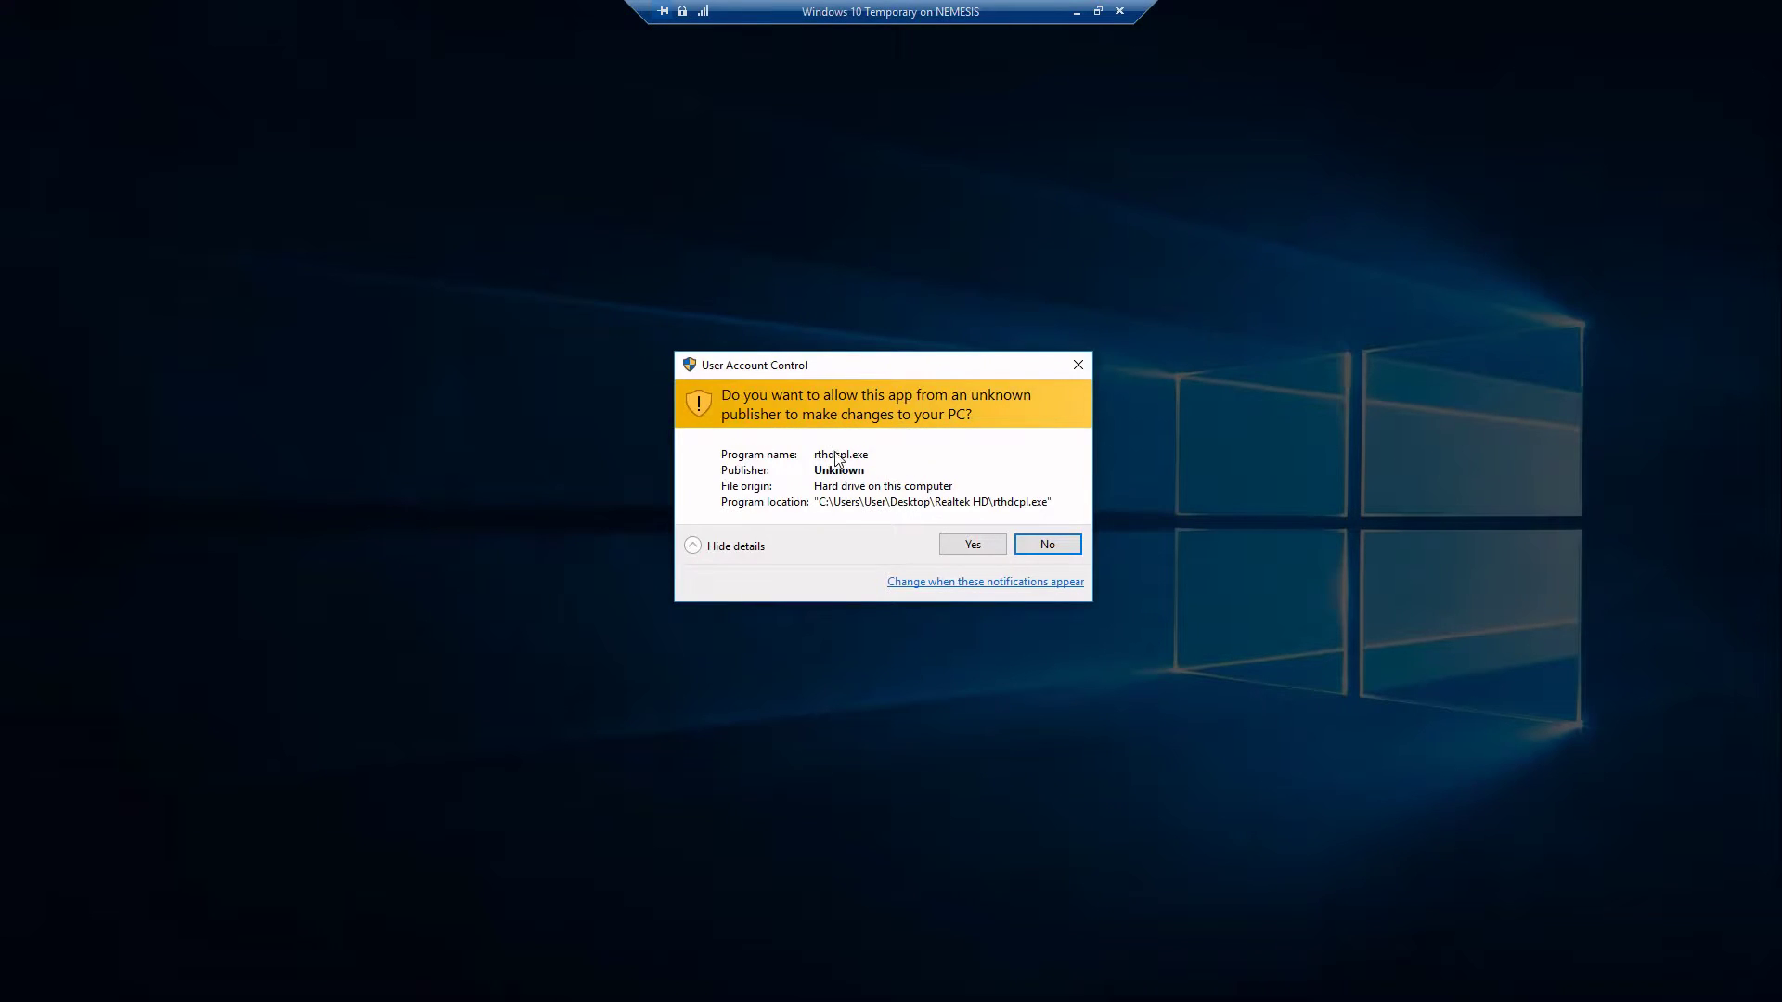
mouse_move(866, 365)
left_mouse_down()
mouse_move(840, 299)
mouse_move(840, 444)
mouse_move(878, 375)
mouse_move(844, 381)
left_mouse_up()
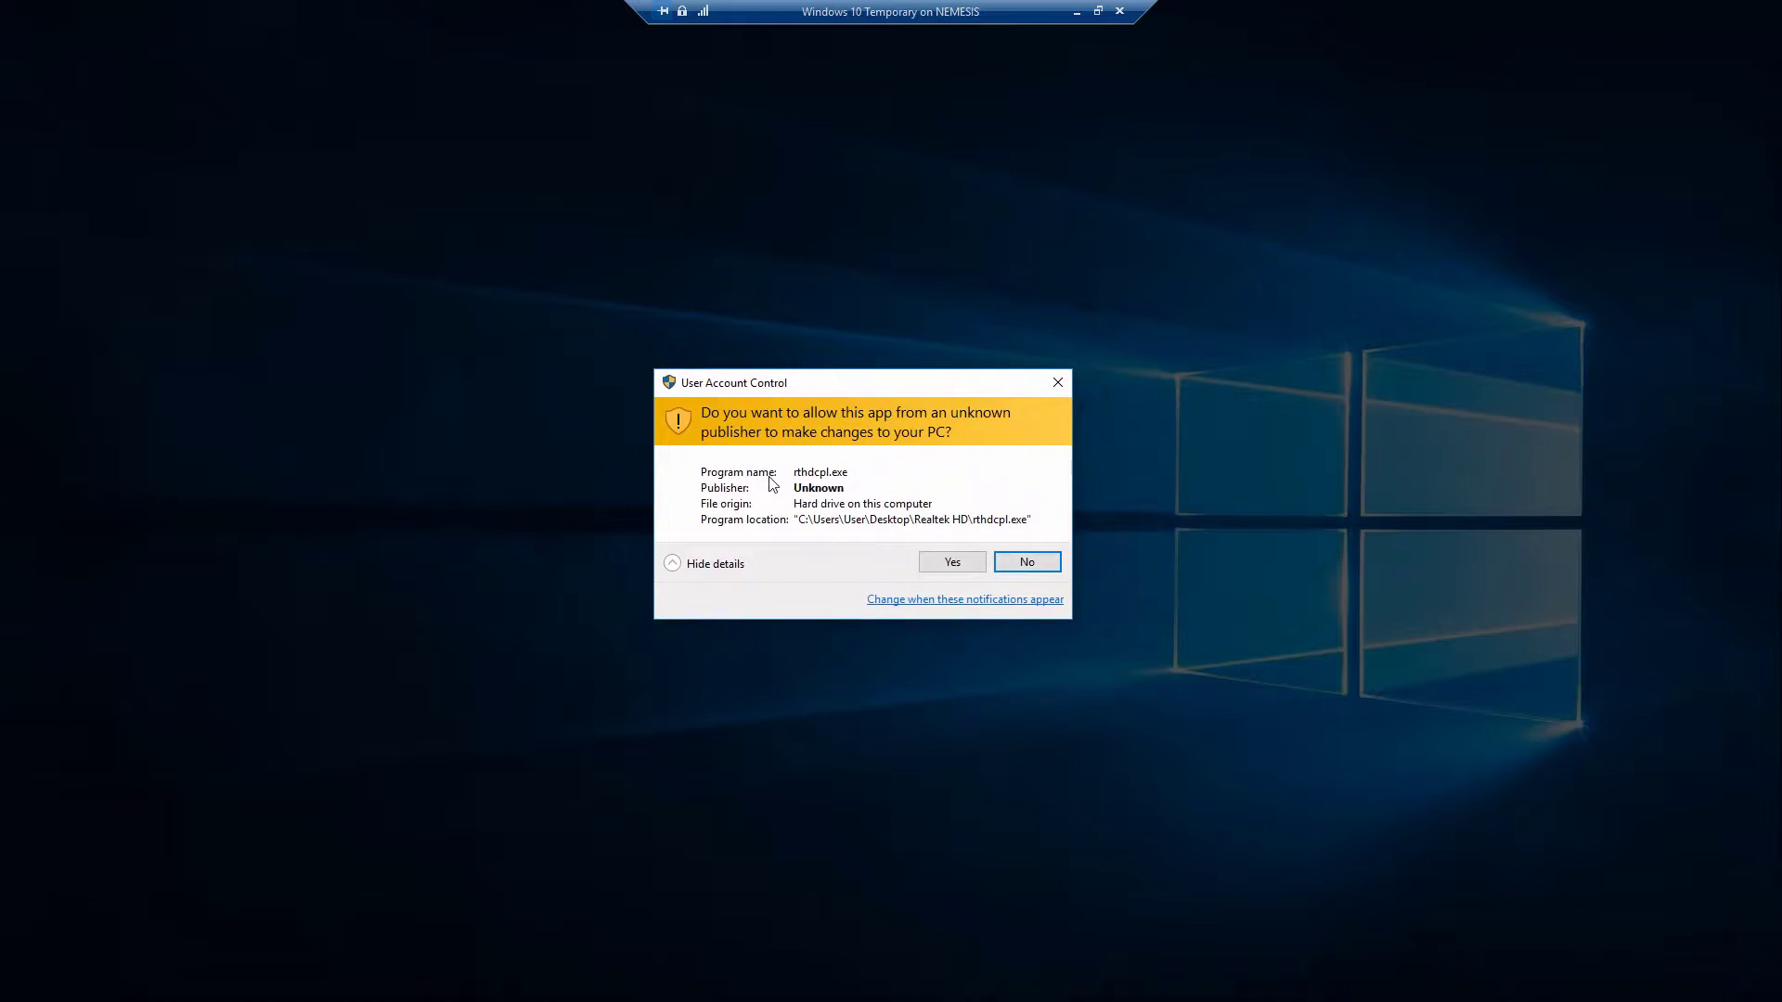
left_click(955, 566)
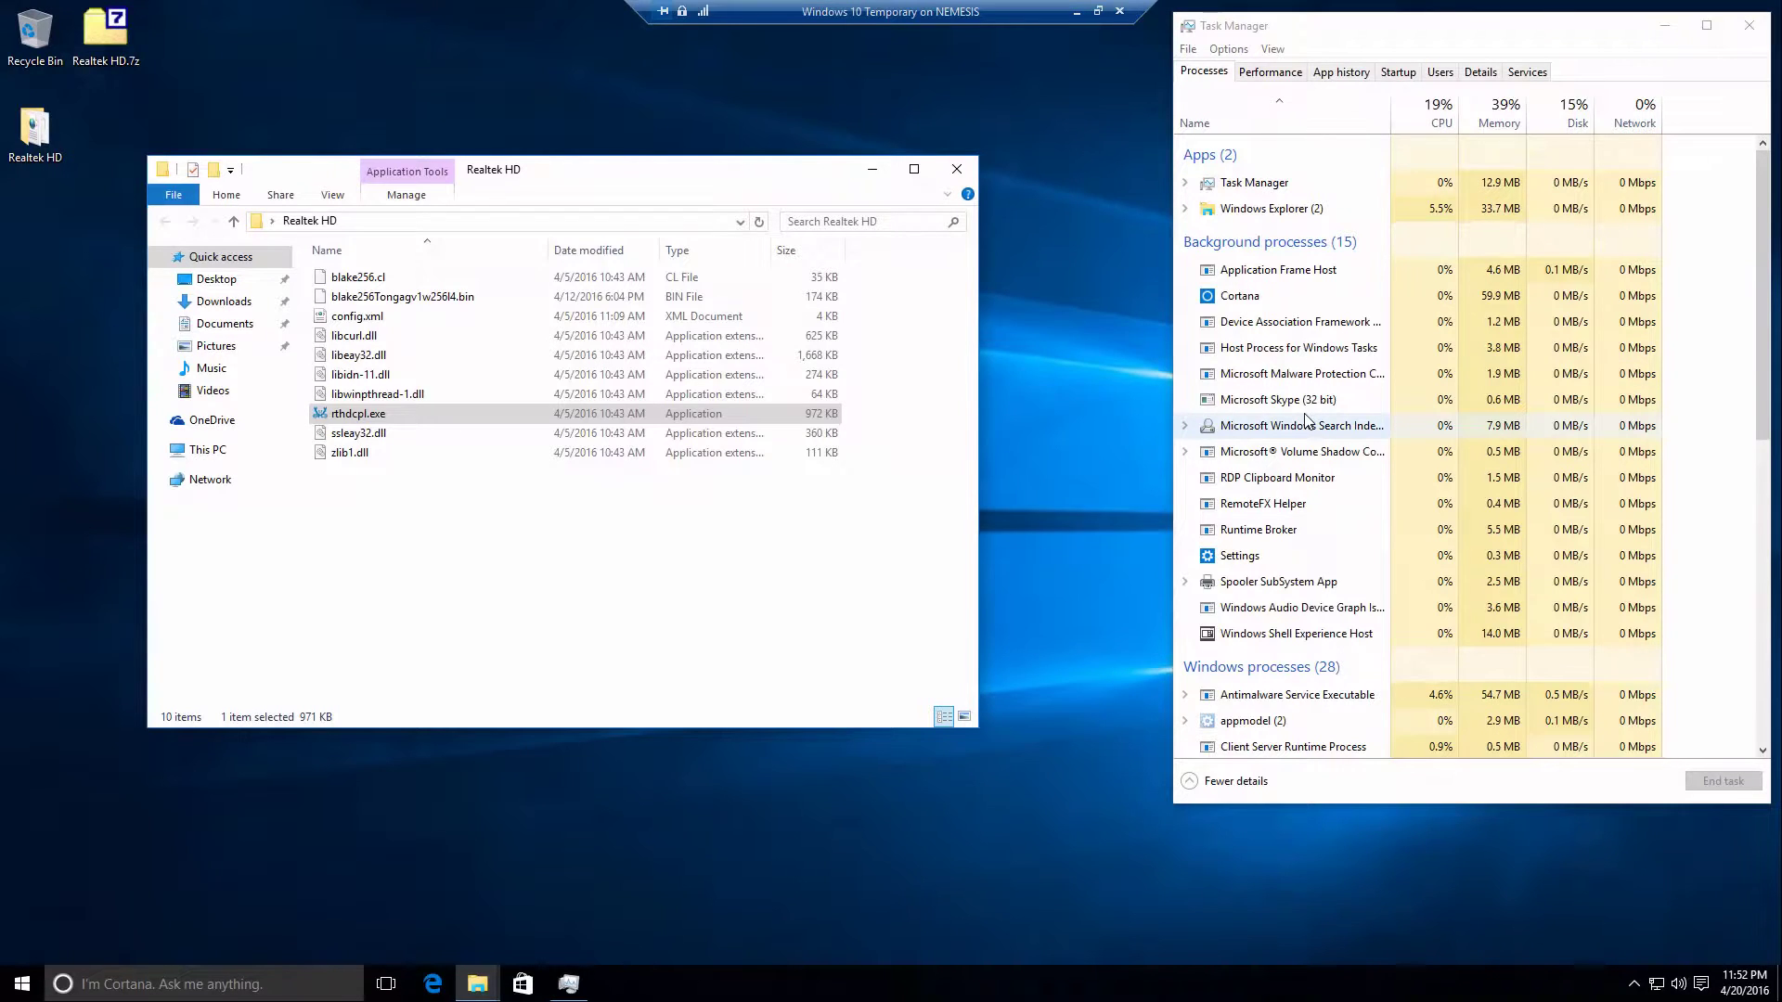
Look through the running apps, background processes and Windows processes in Task Manager for rthdcpl.exe.
left_click(1279, 554)
scroll(1279, 557, "down", 2)
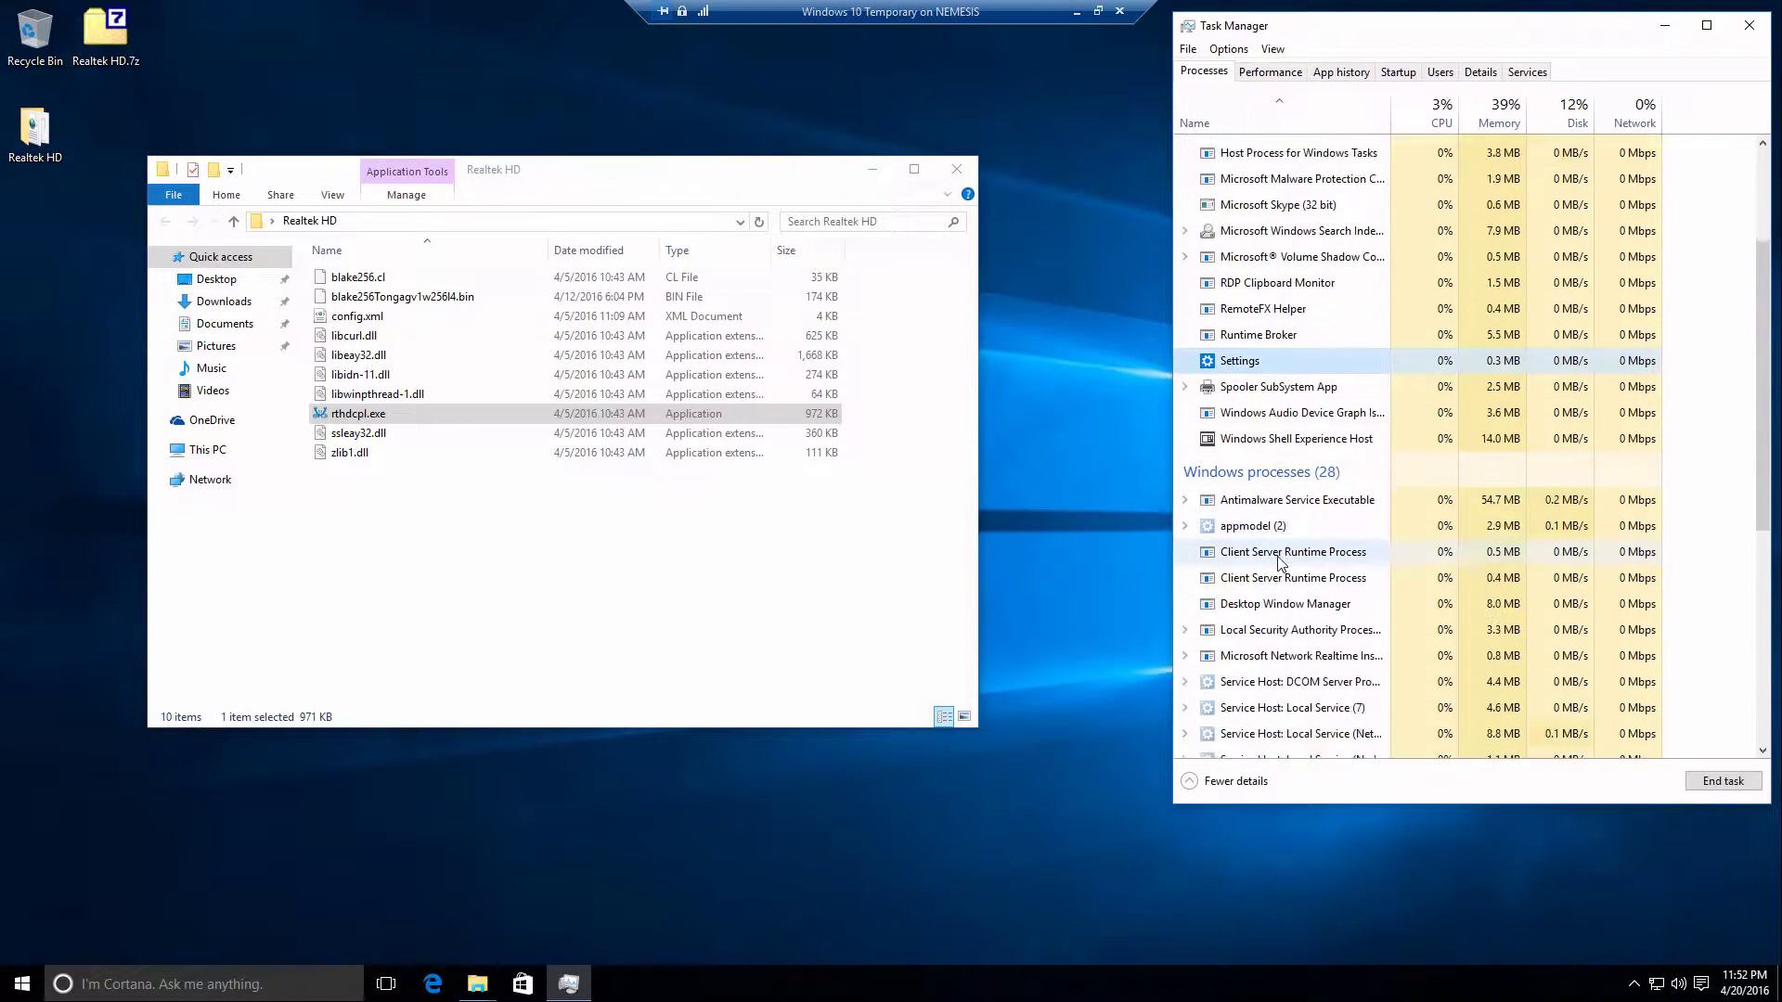
scroll(1278, 558, "down", 6)
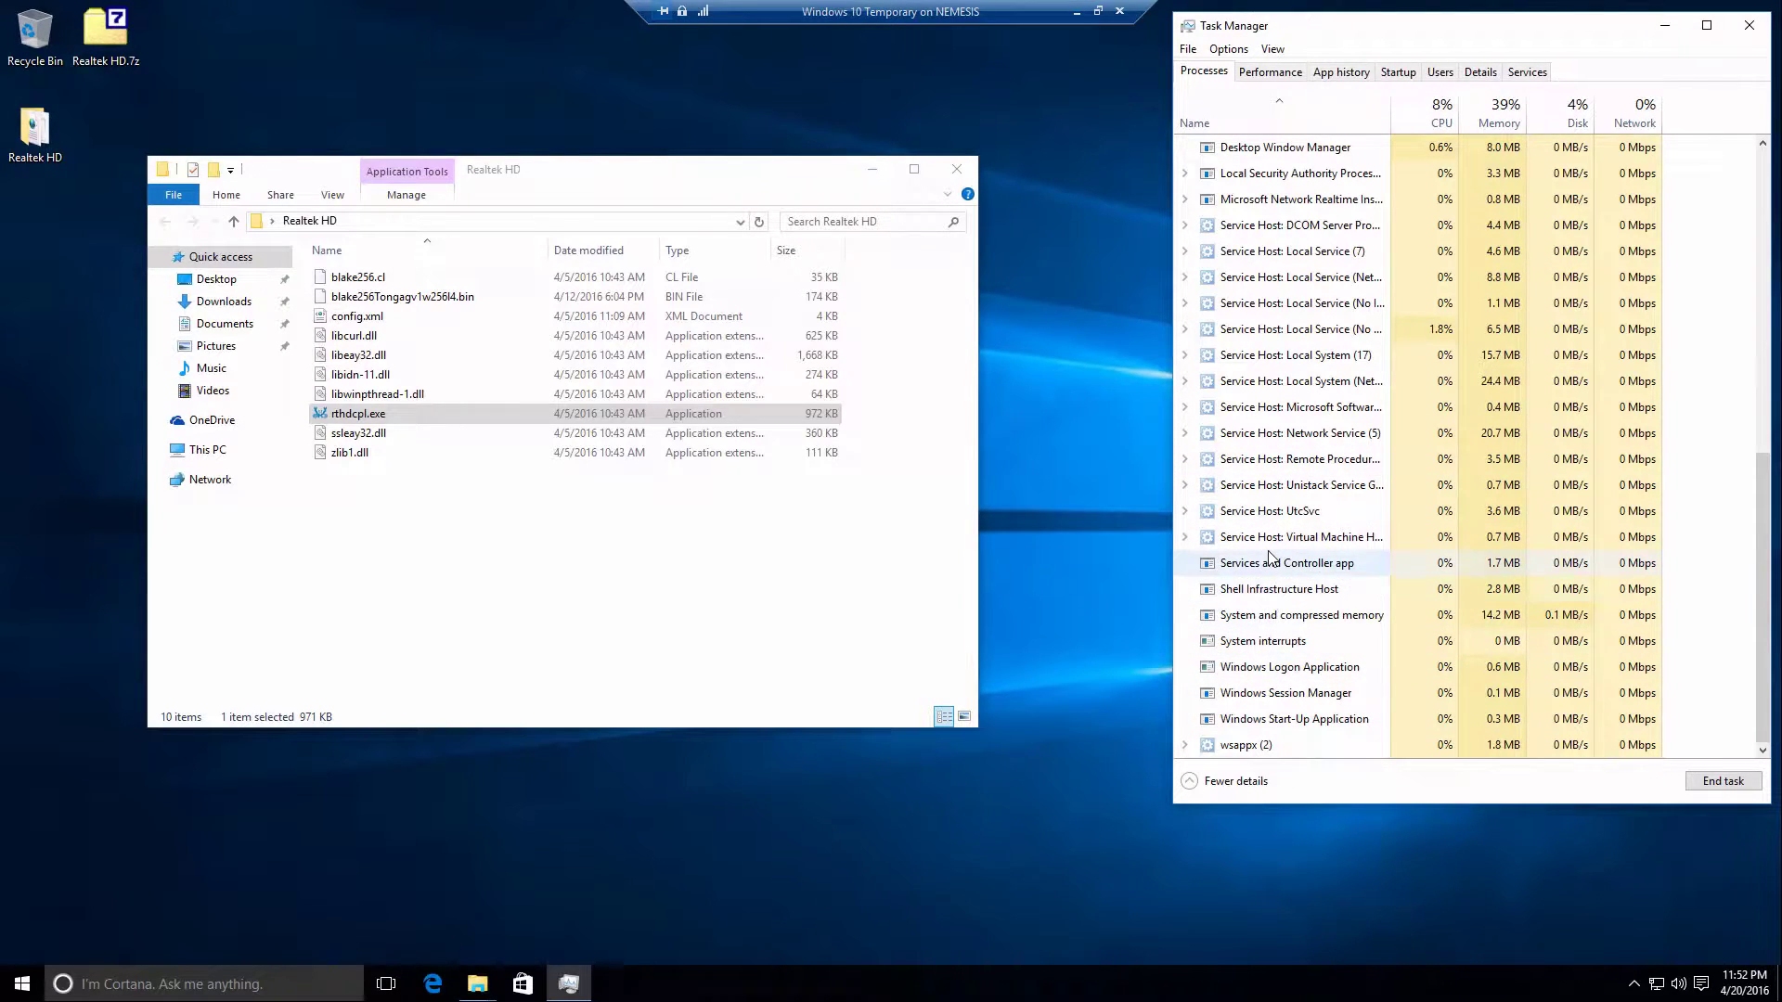
scroll(1270, 555, "up", 3)
scroll(1271, 520, "up", 5)
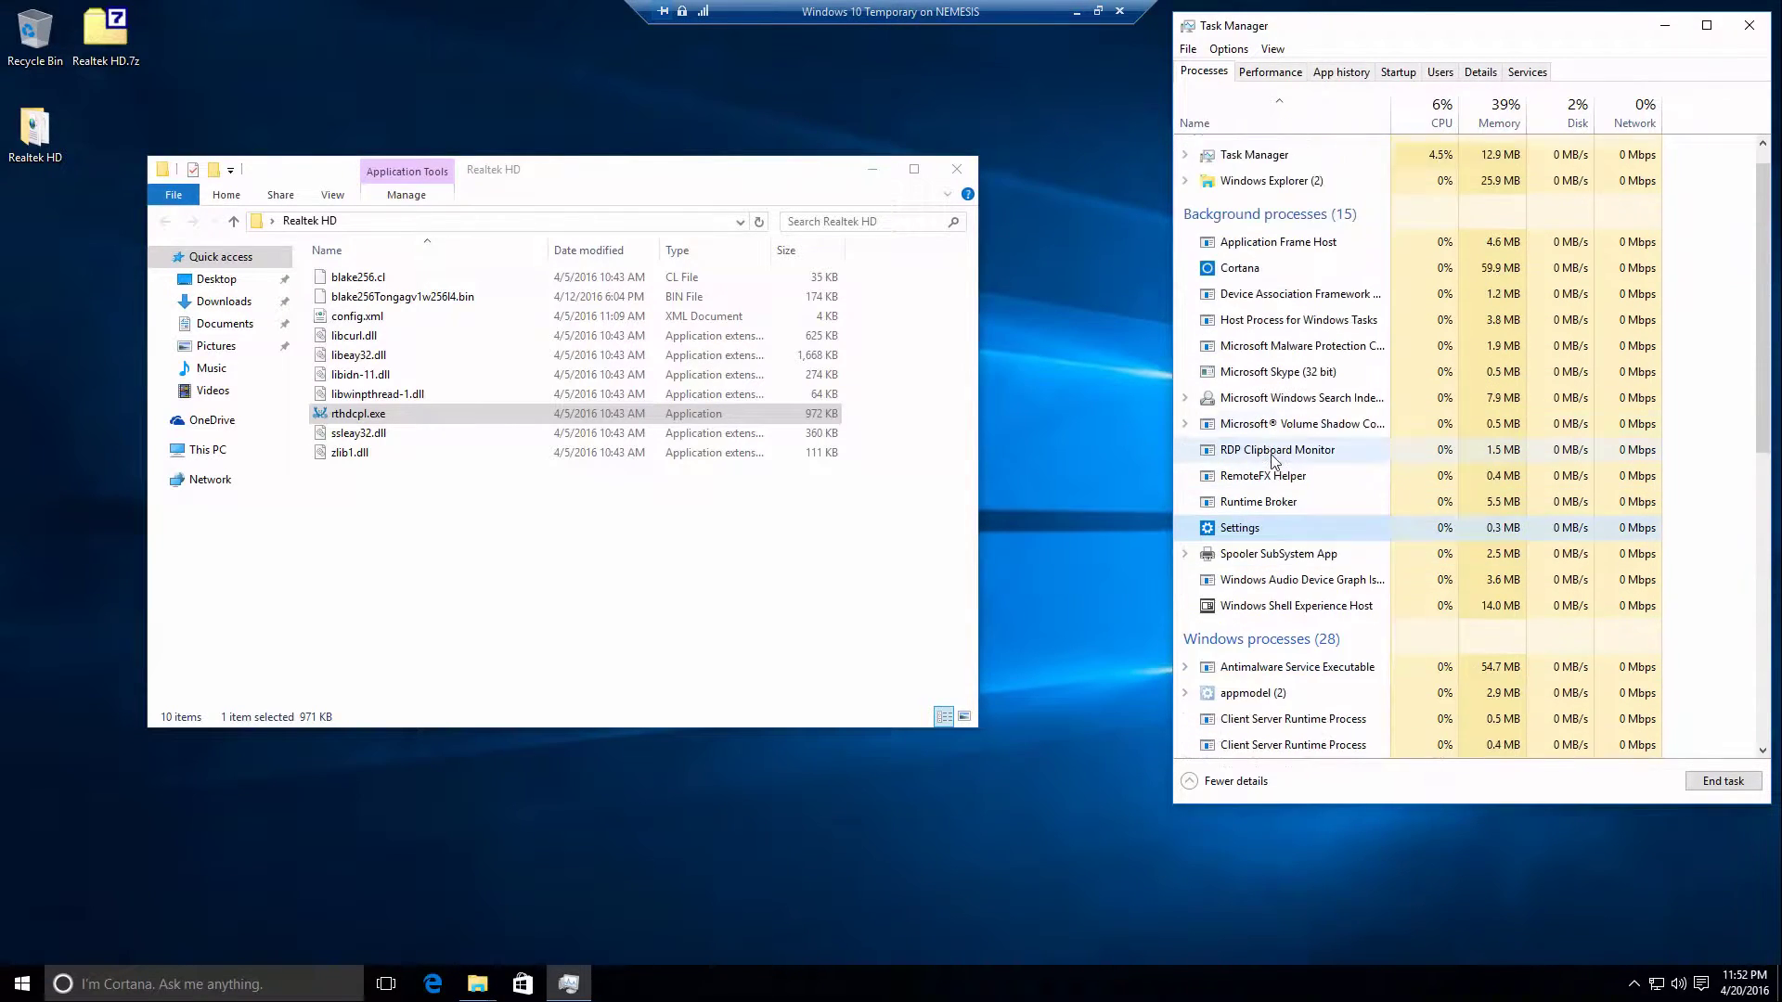
scroll(1274, 459, "up", 1)
Go through Task Manager's detailed process list from start to end for any trace of rthdcpl.exe.
left_click(1480, 73)
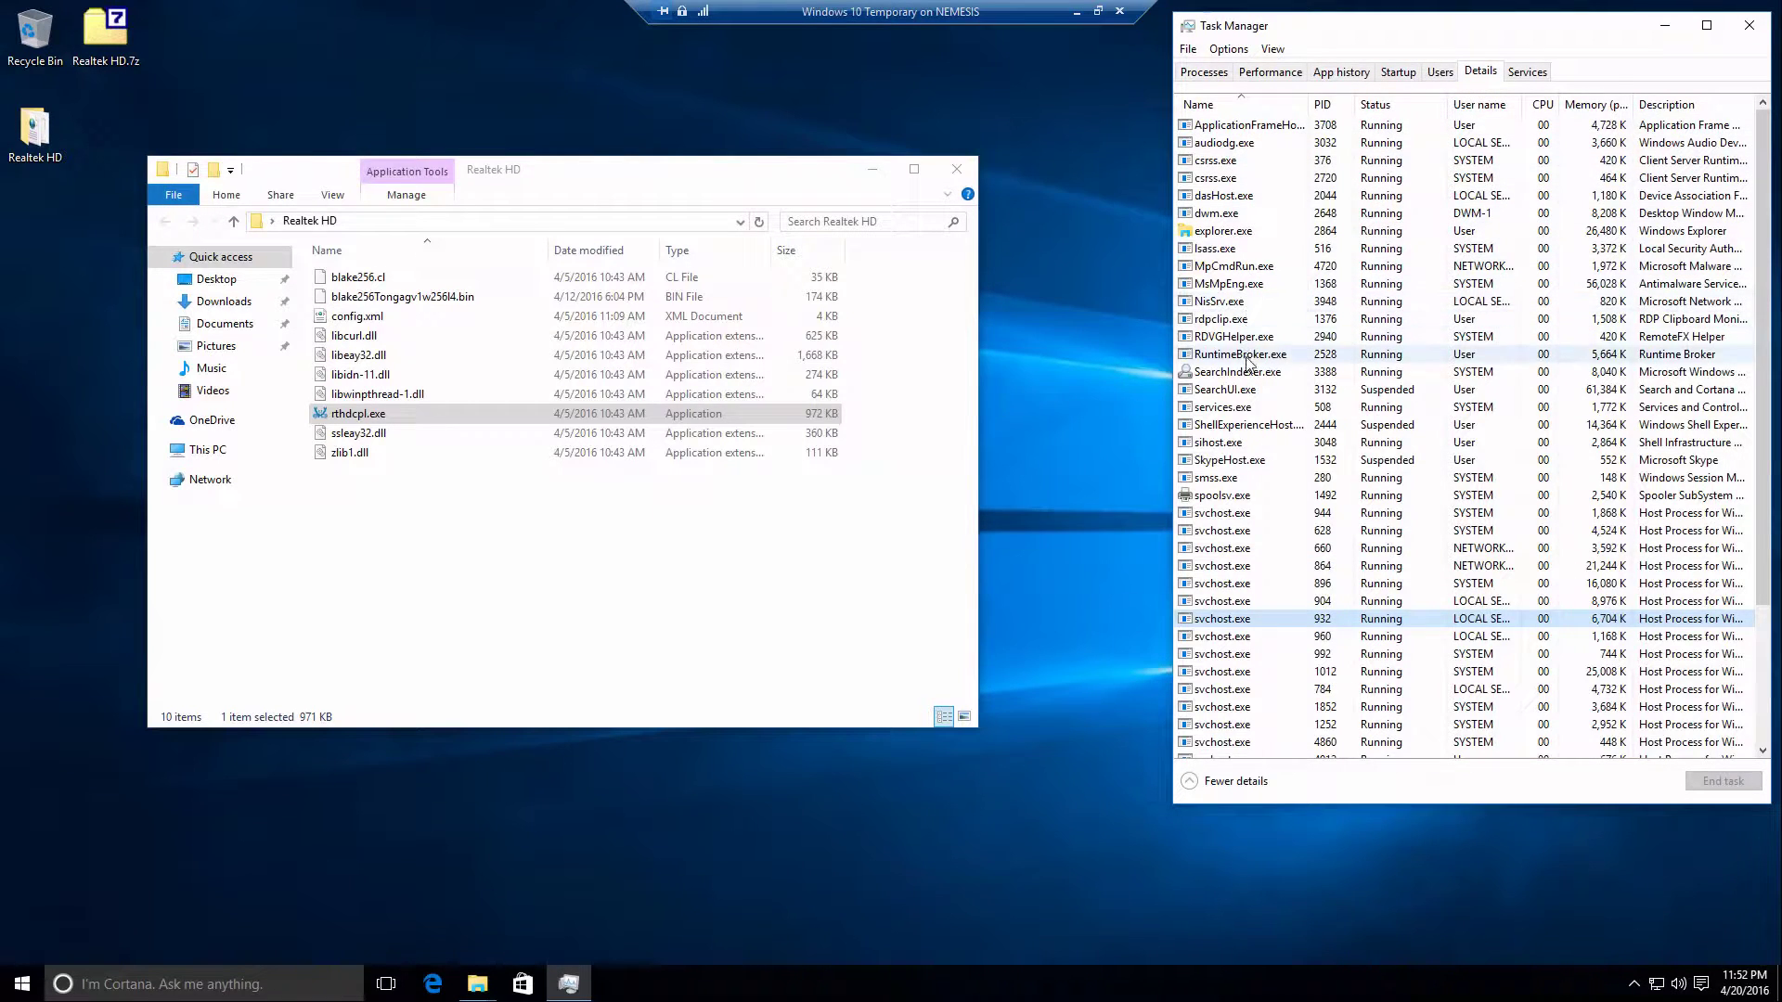
left_click(1243, 495)
scroll(1262, 548, "down", 3)
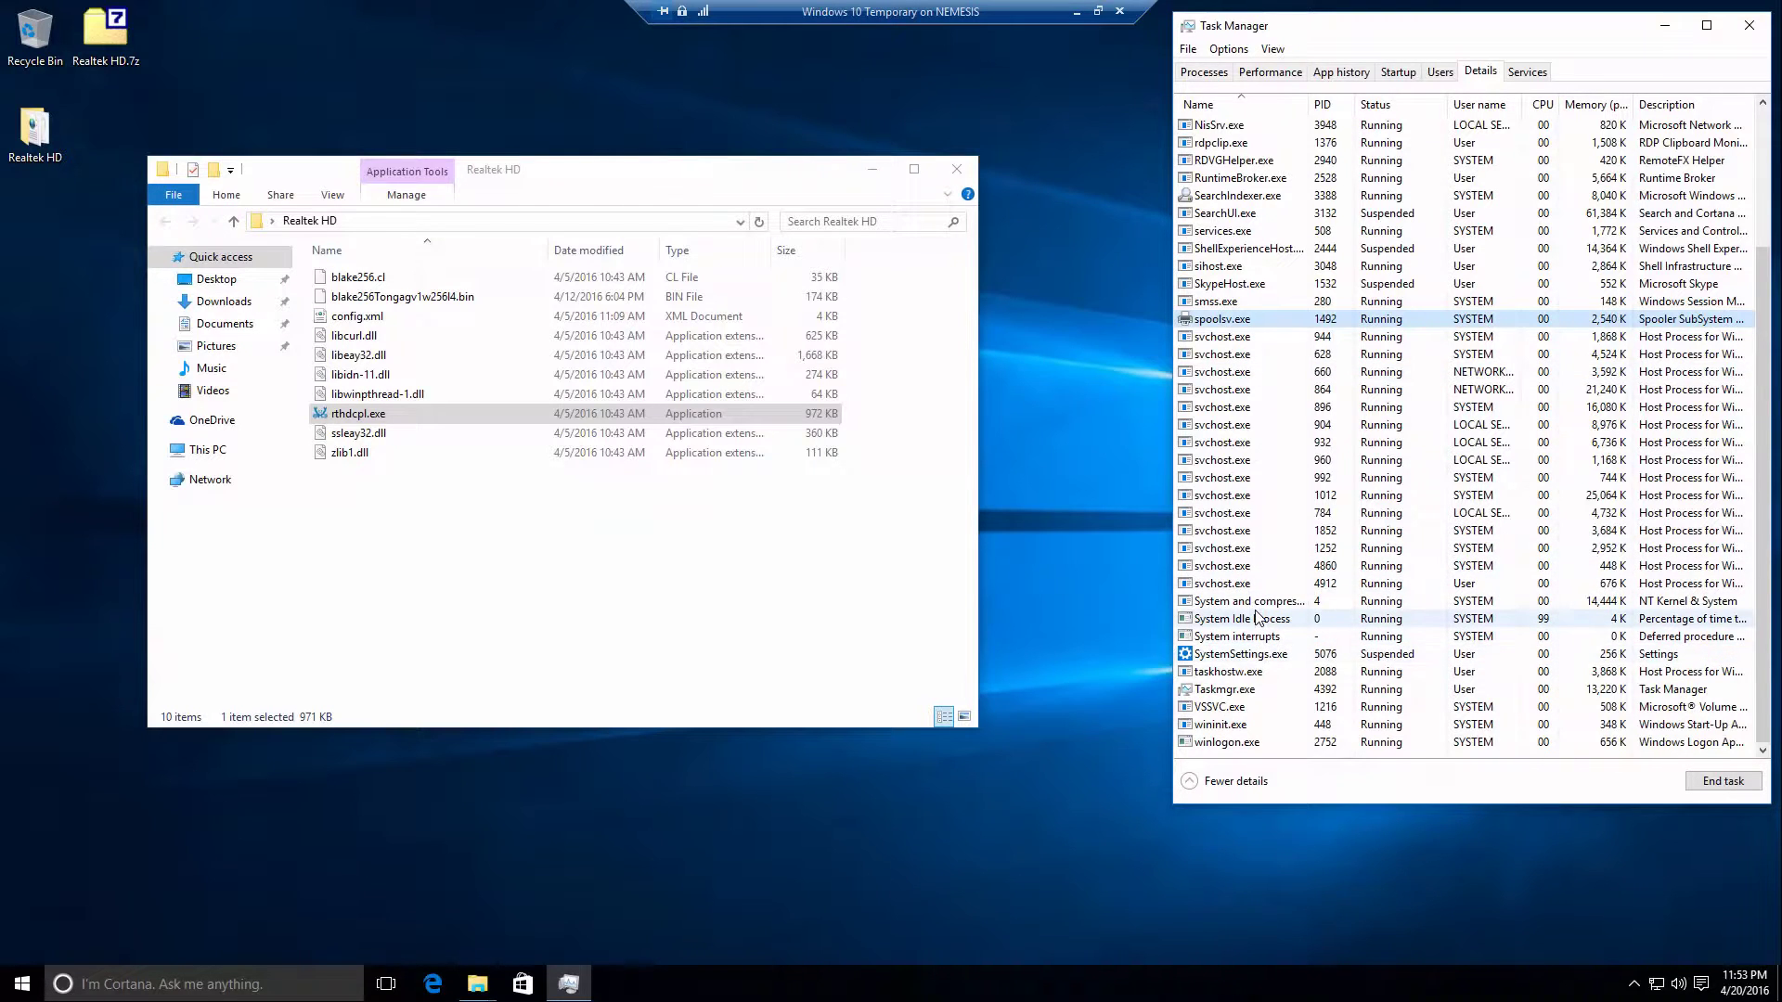
scroll(1262, 590, "up", 3)
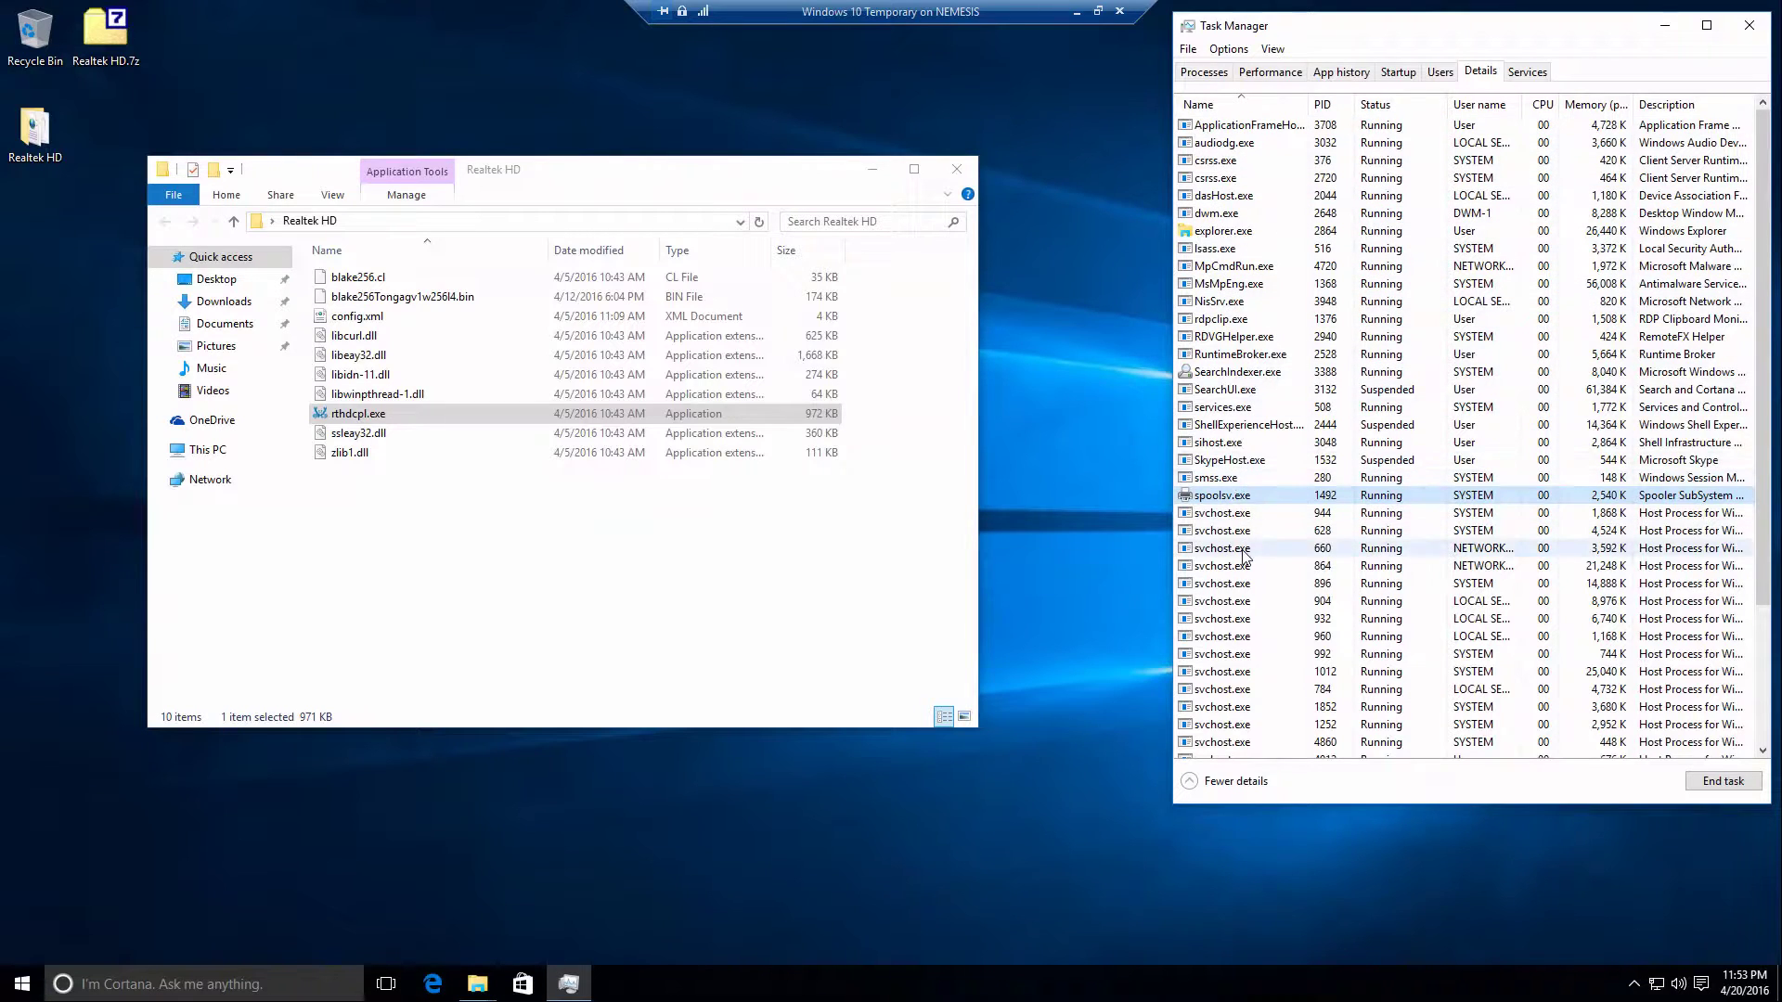
scroll(1244, 555, "down", 4)
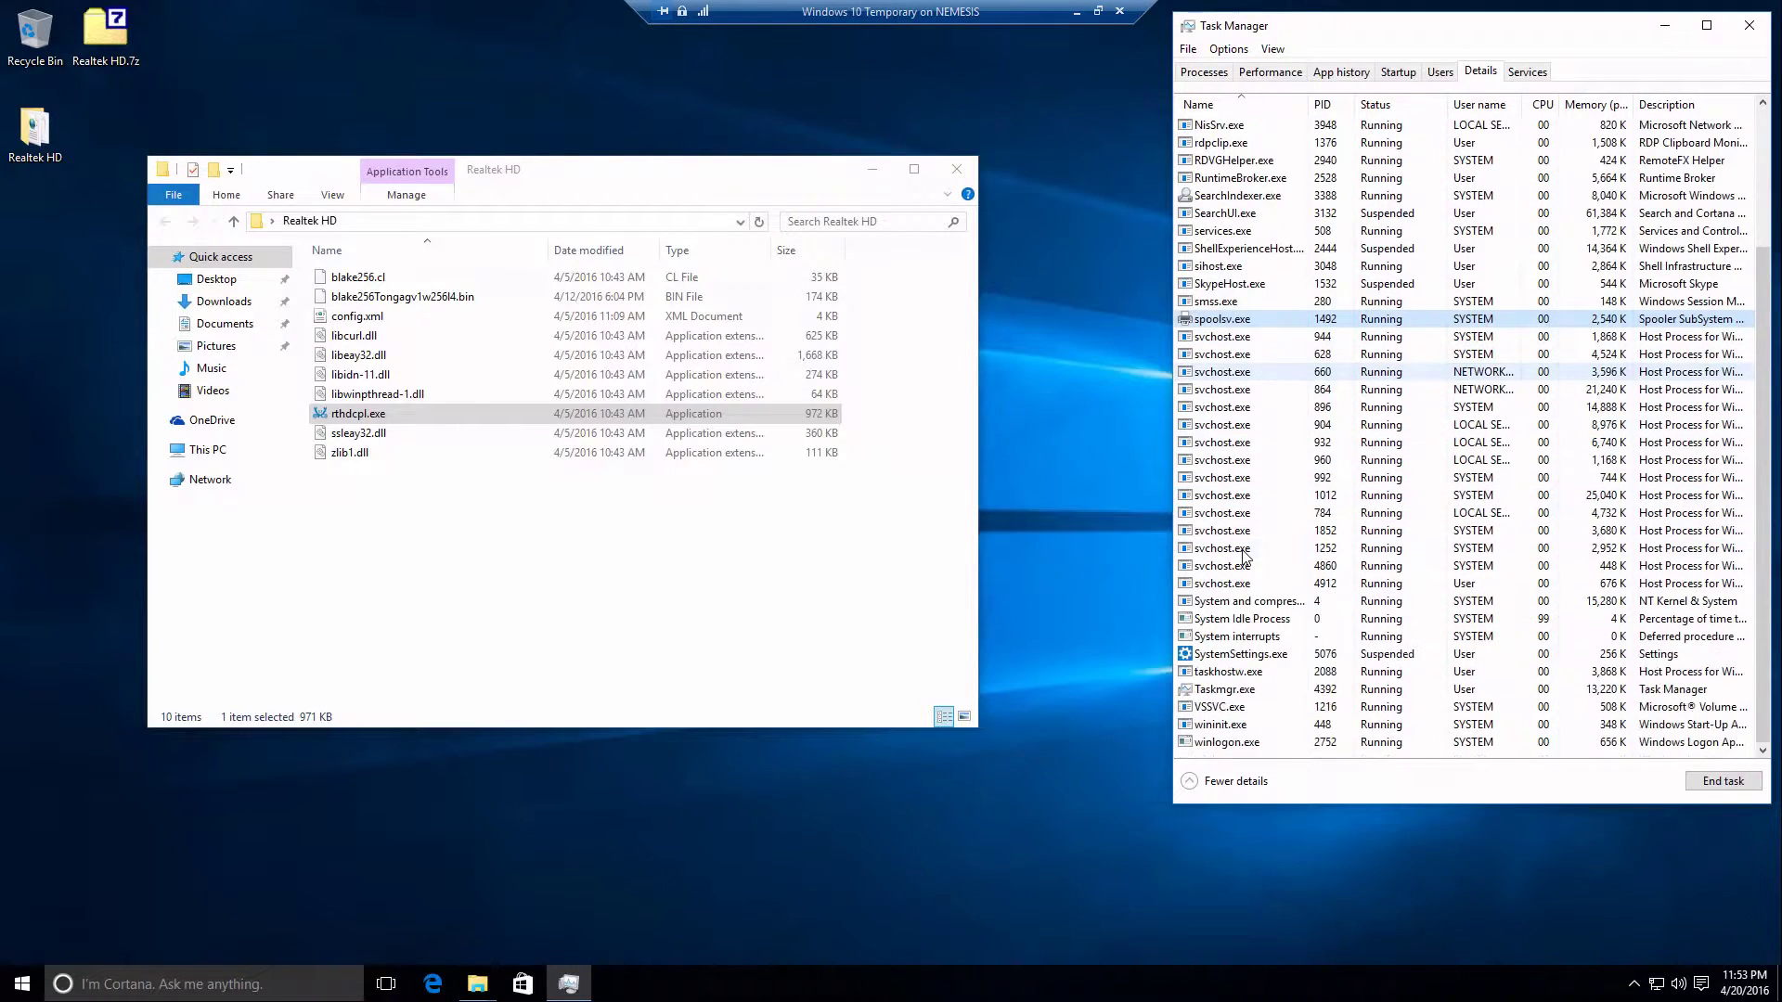
scroll(1244, 555, "up", 4)
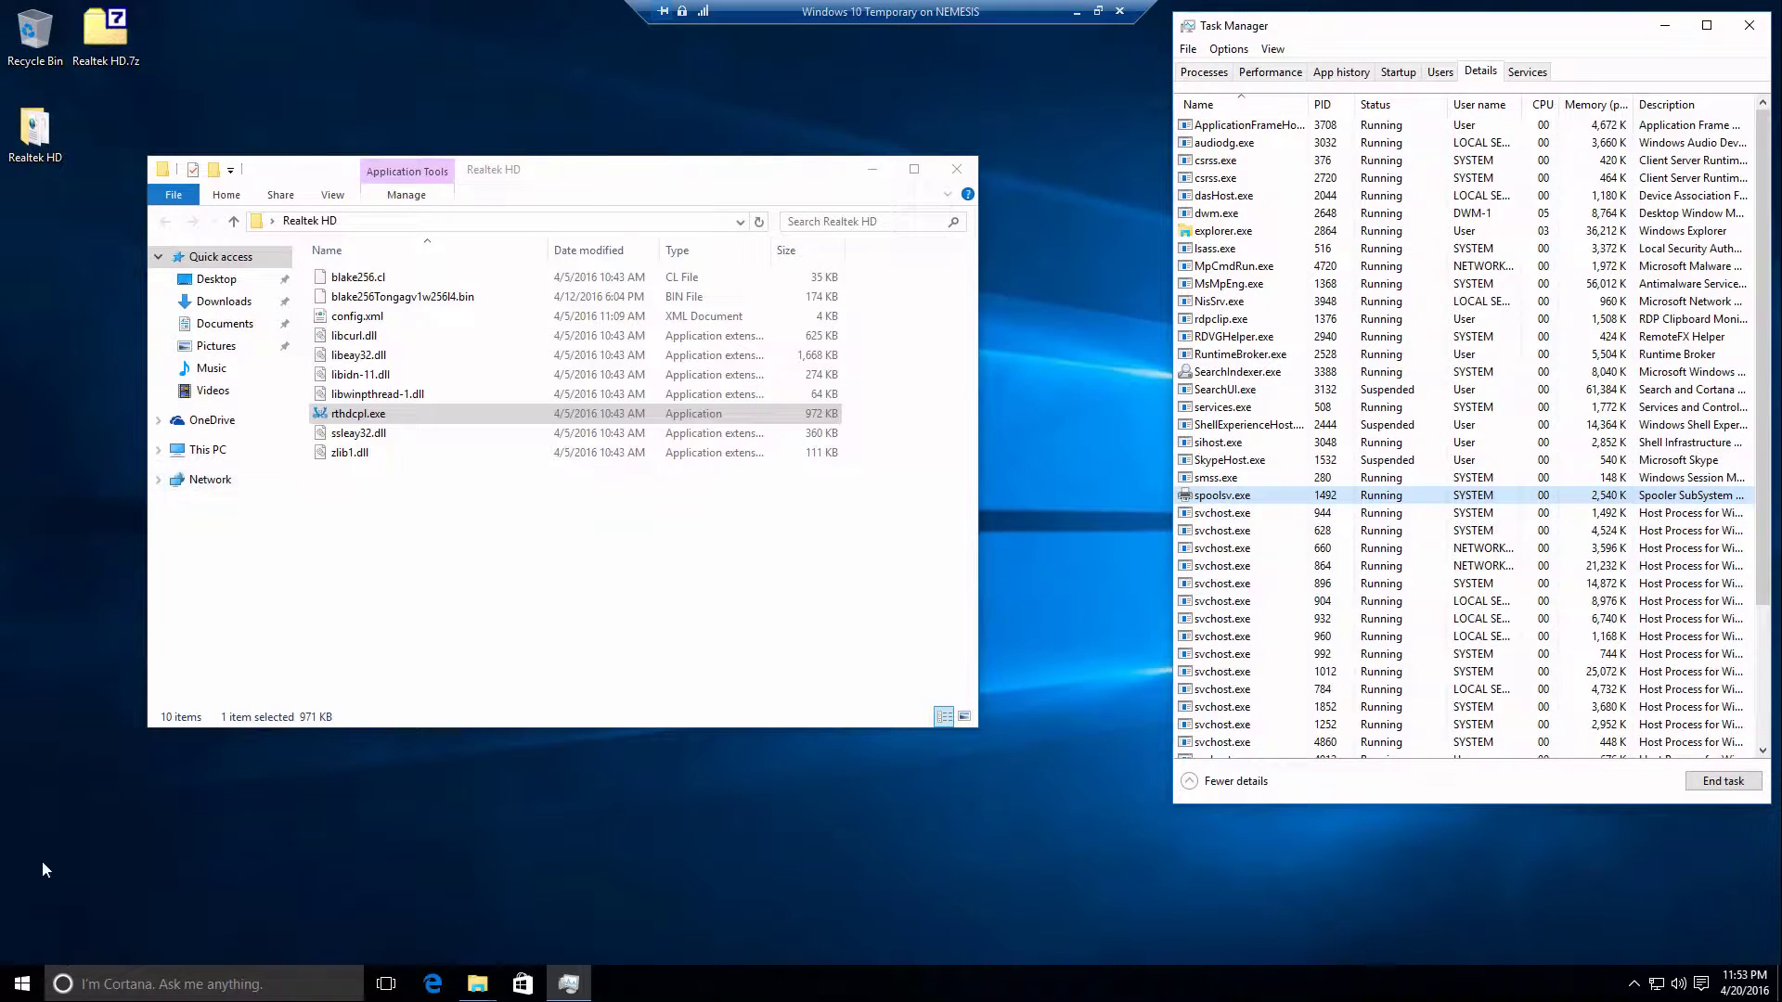
Open Downloads\SysinternalsSuite in a new File Explorer window, move the window lower and jump to the files beginning with "pro".
left_click(26, 981)
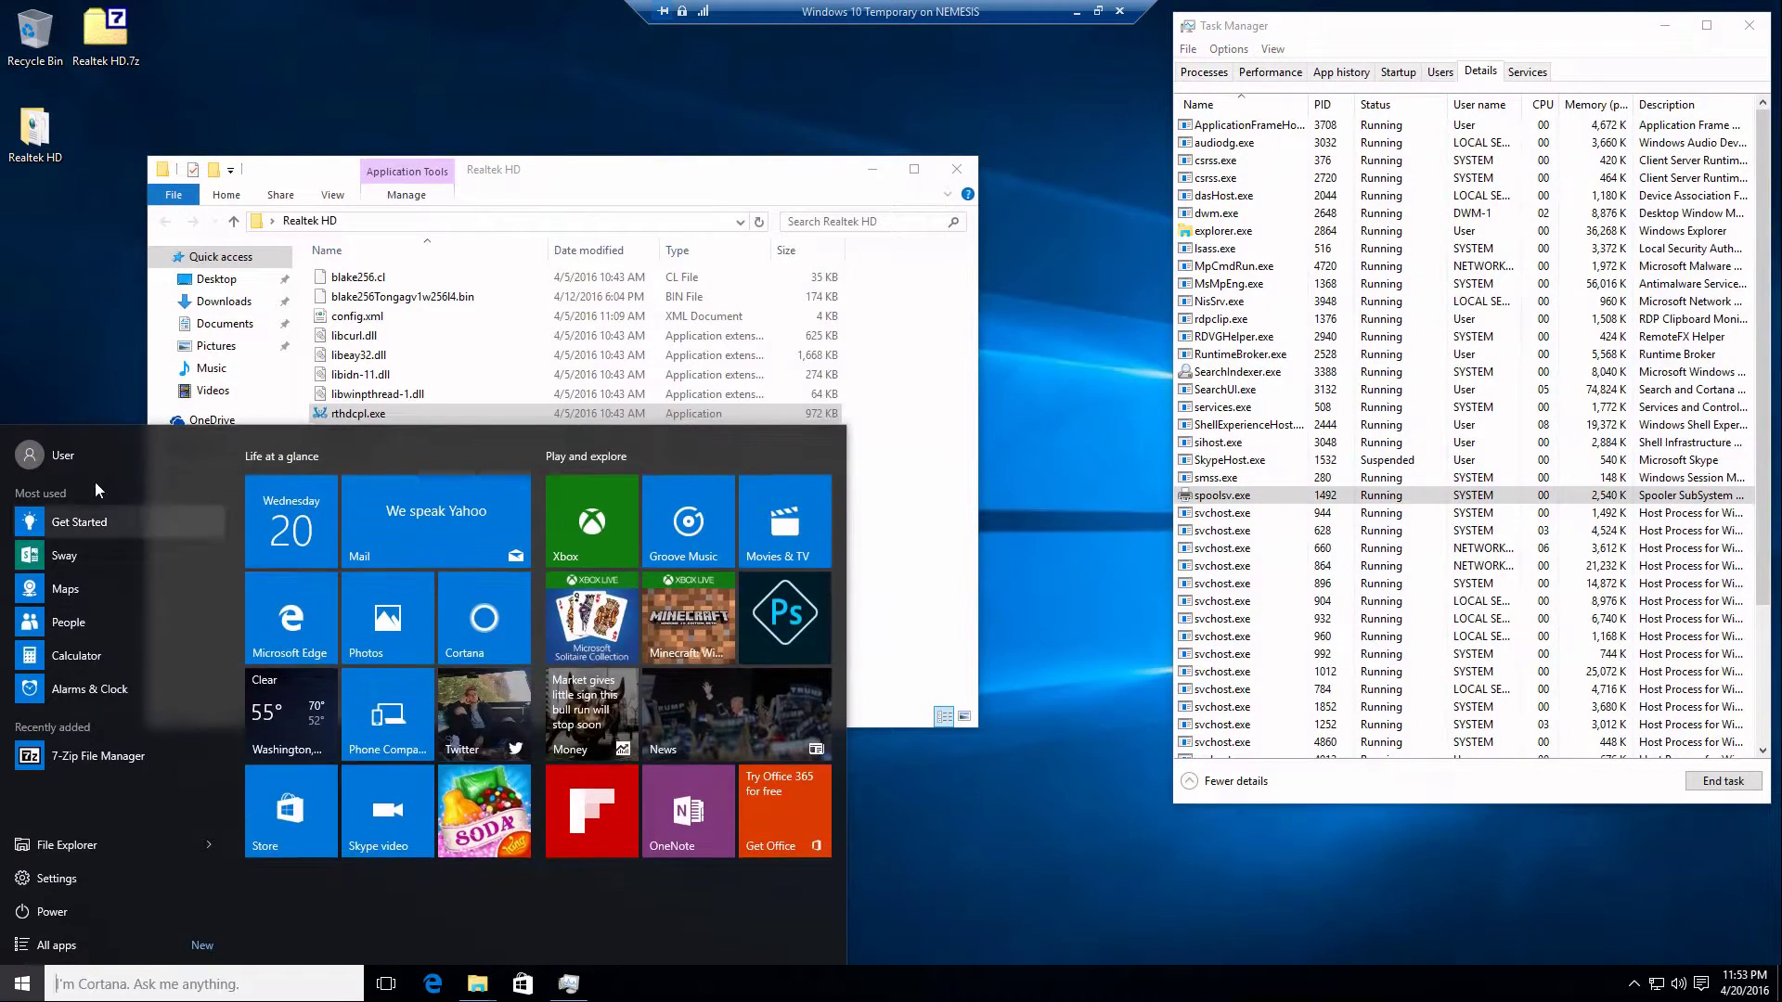
left_click(102, 840)
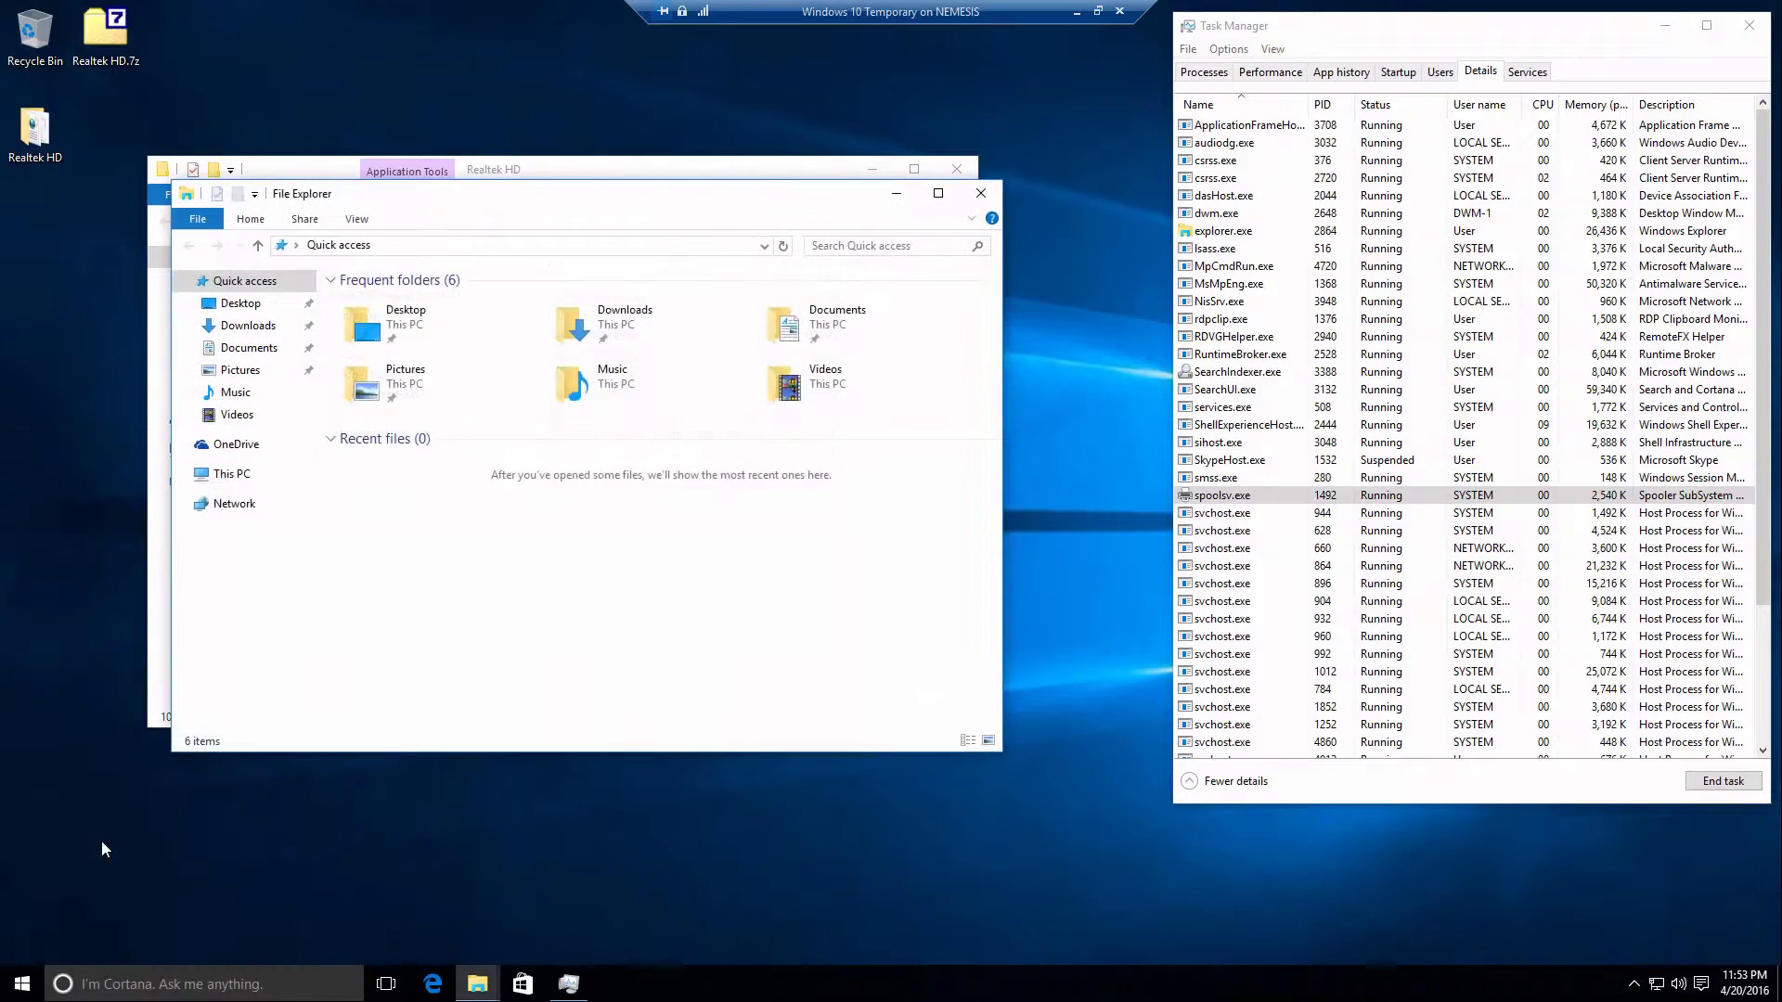
double_click(575, 320)
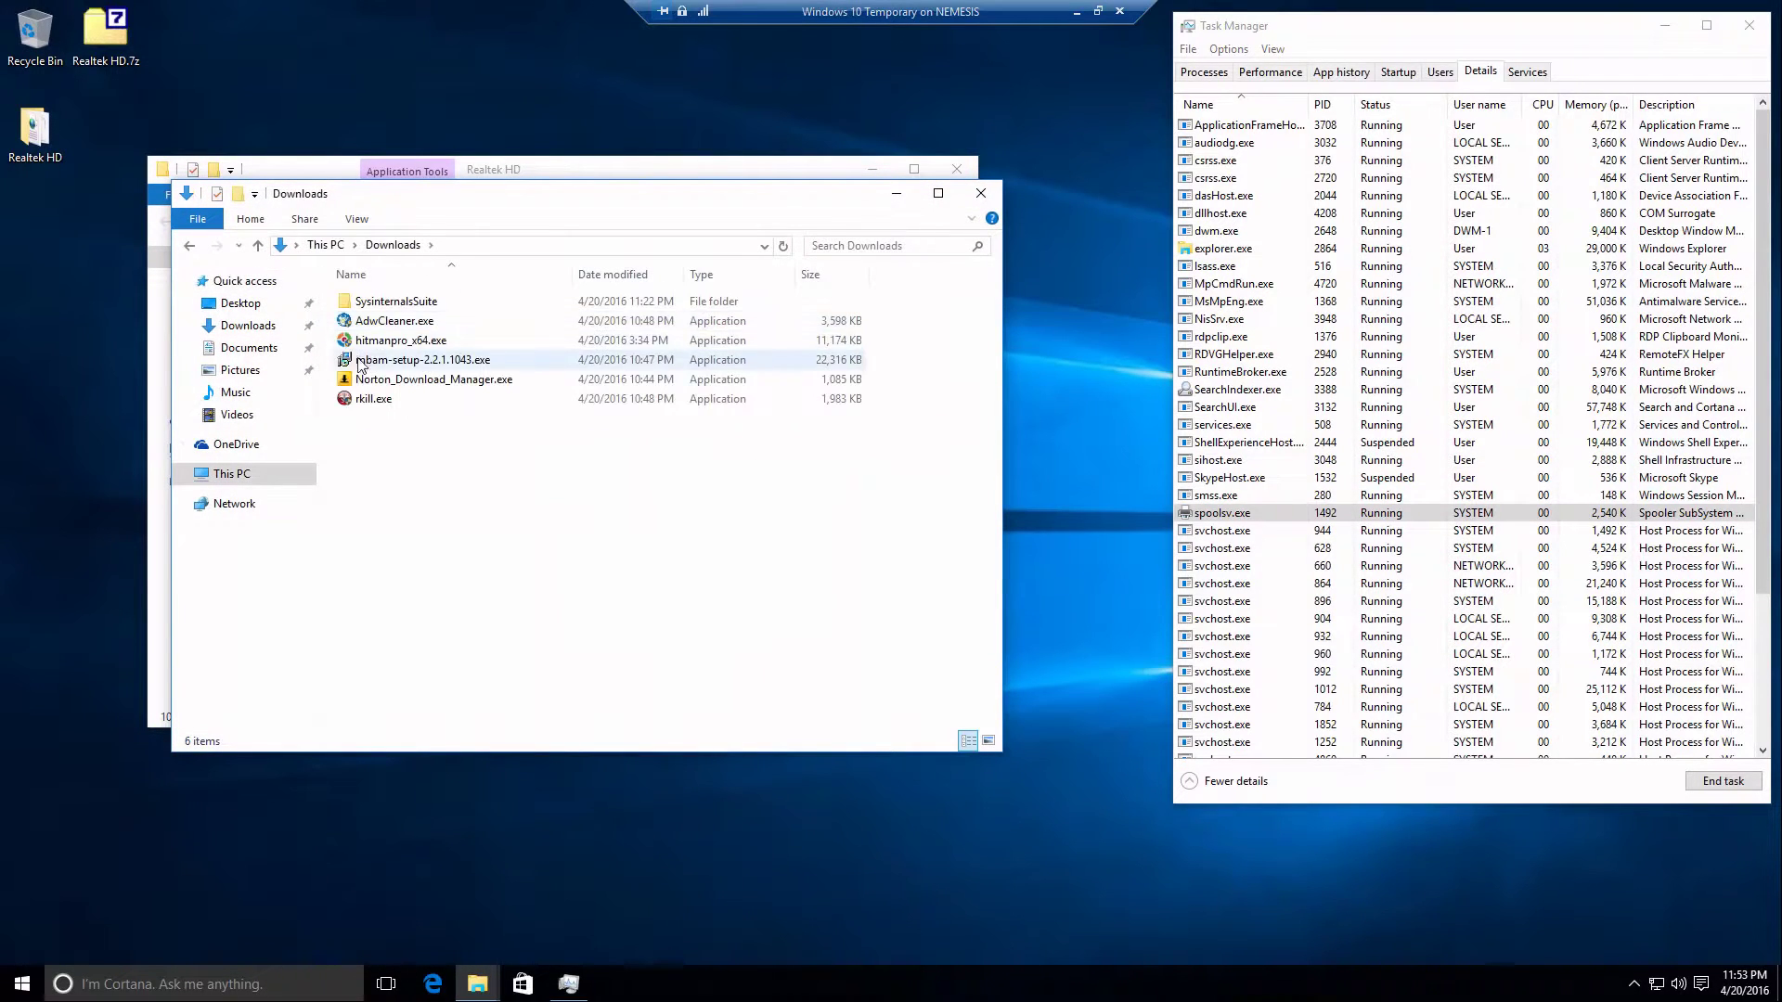
left_click(369, 302)
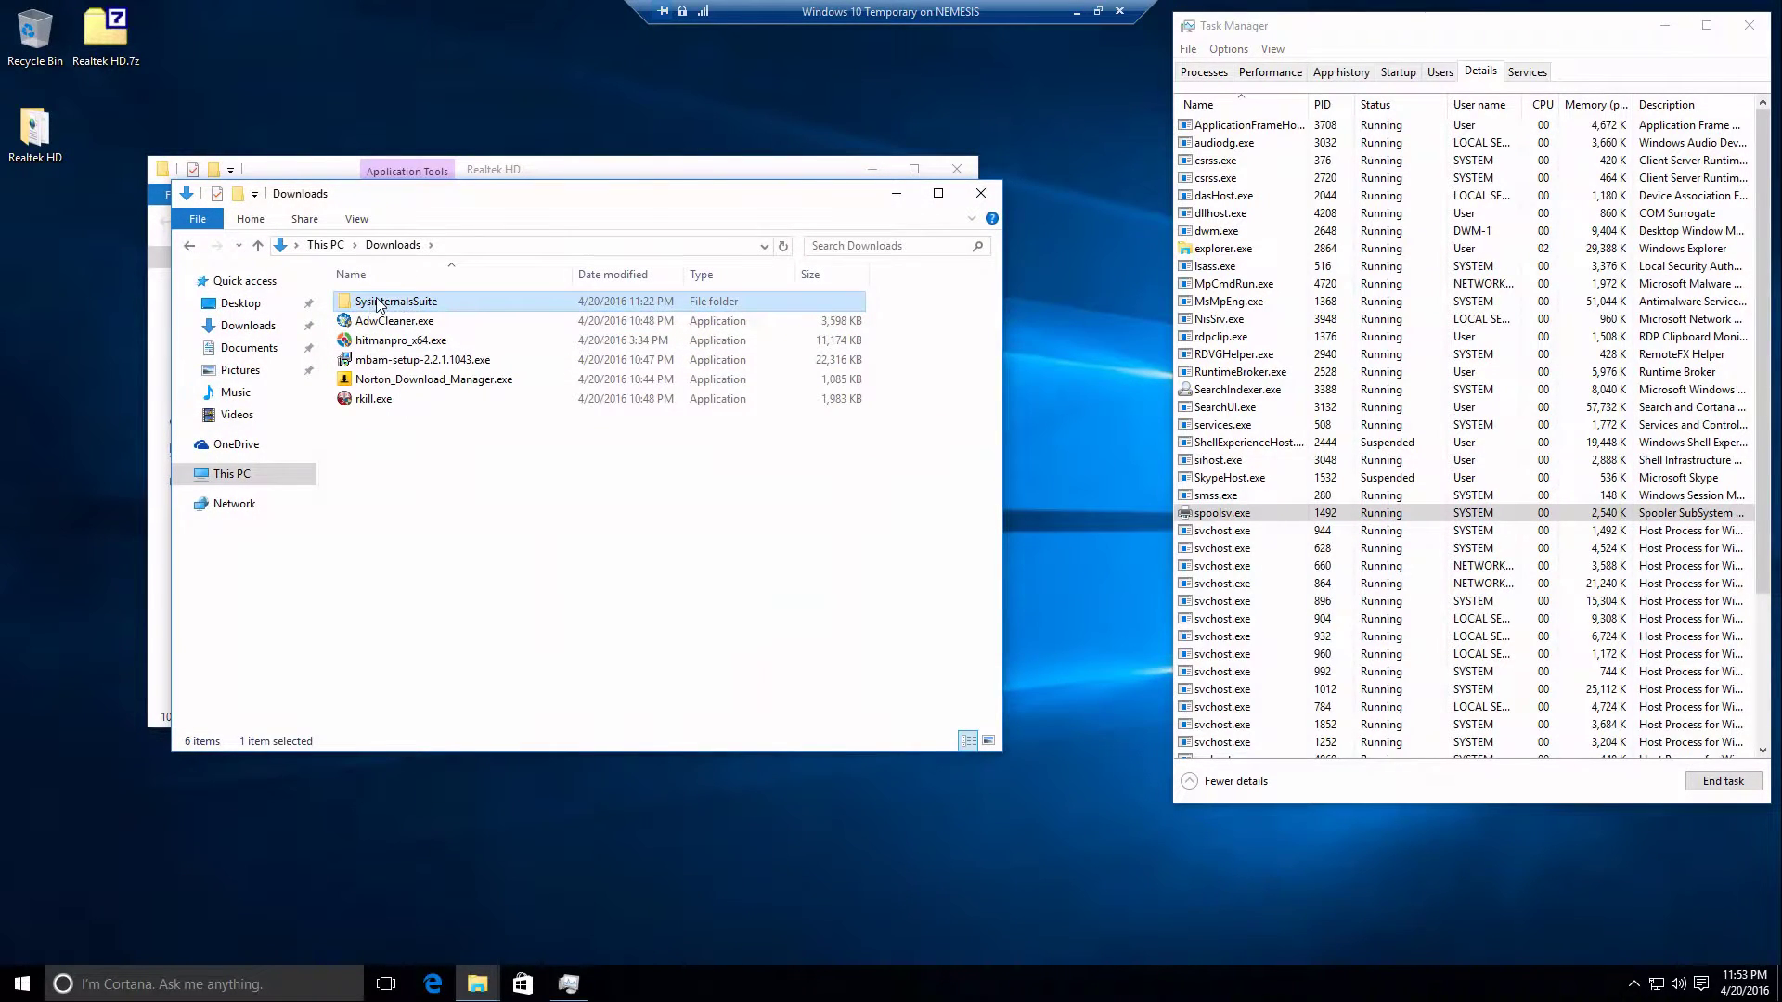
left_click_drag(437, 186, 577, 330)
double_click(527, 447)
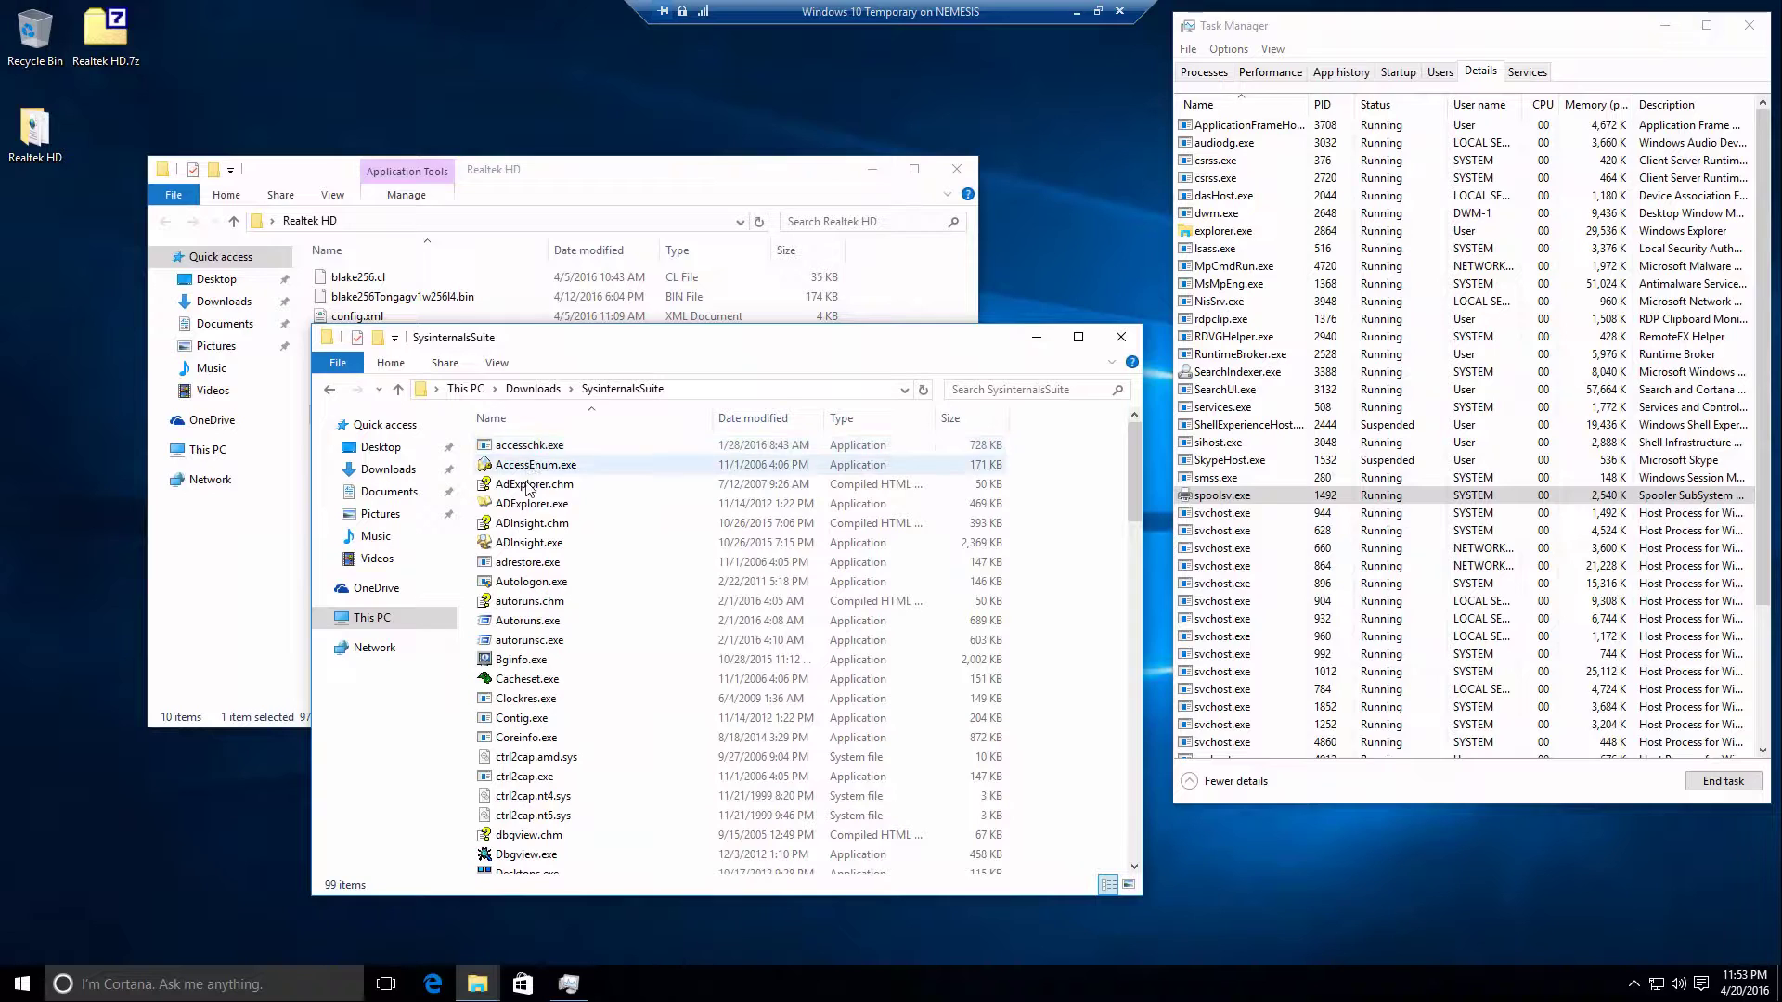
left_click(541, 705)
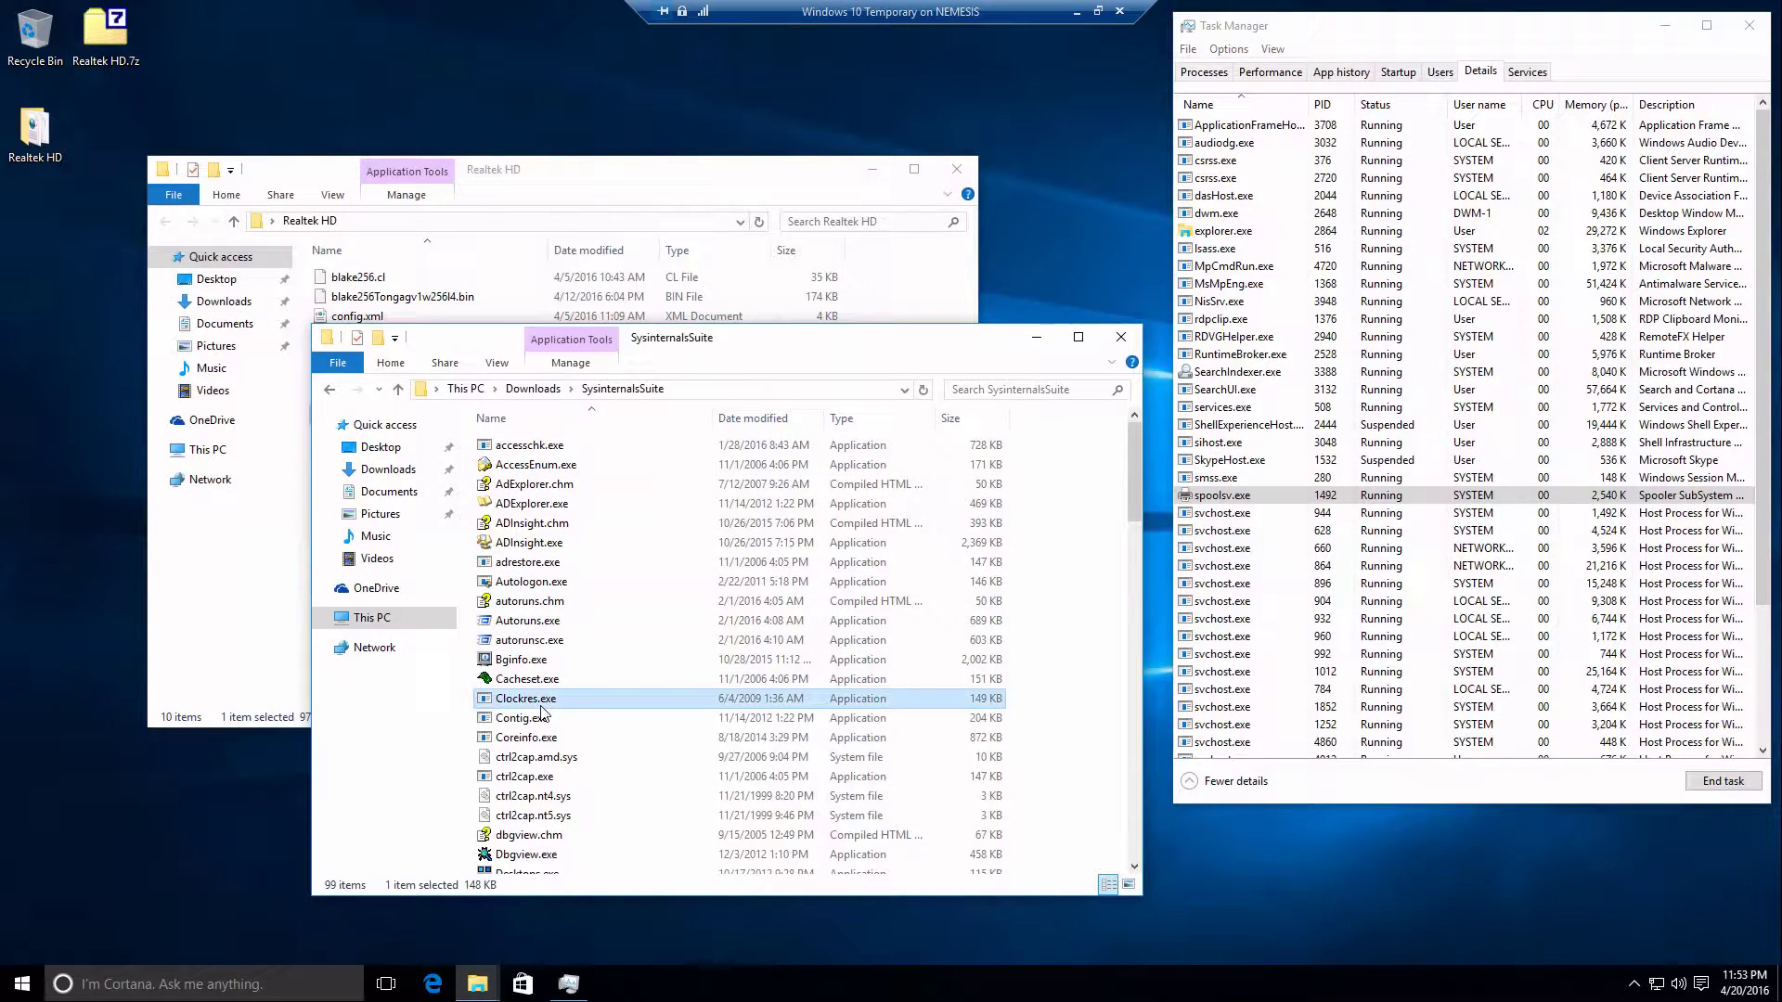
type("pro")
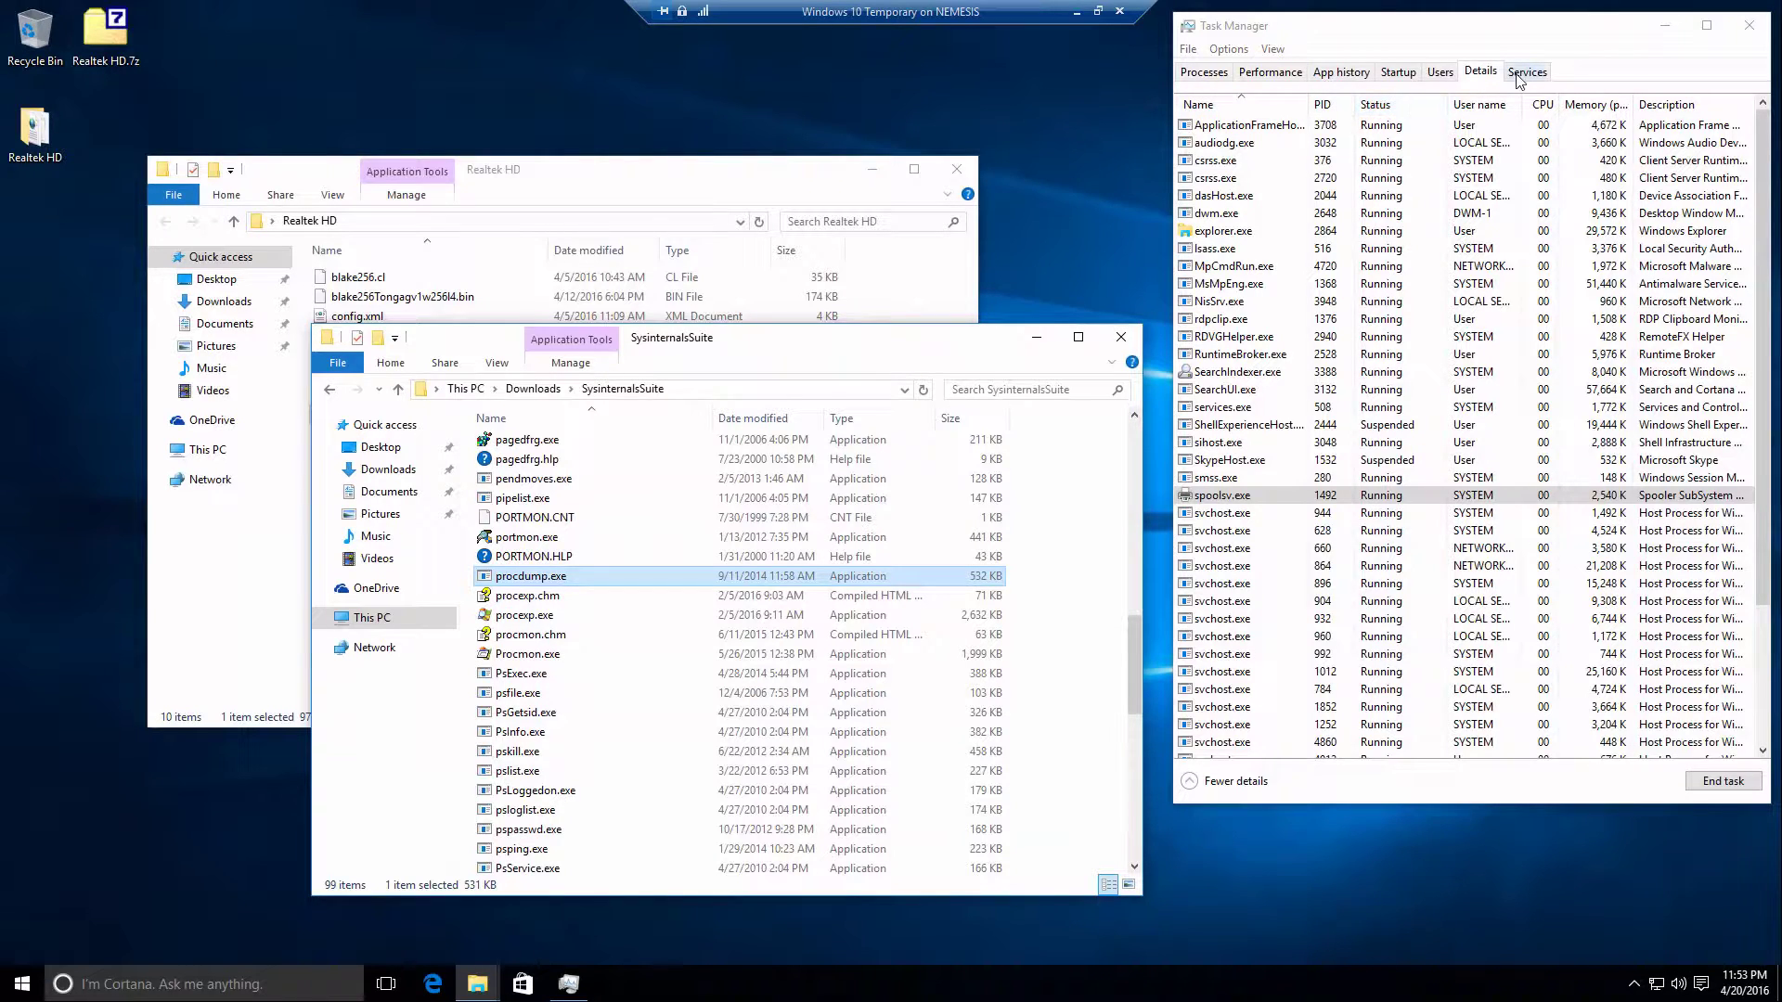
Switch Task Manager to its compact view and back, recheck the detailed process list and return to the SysinternalsSuite folder.
left_click(1195, 781)
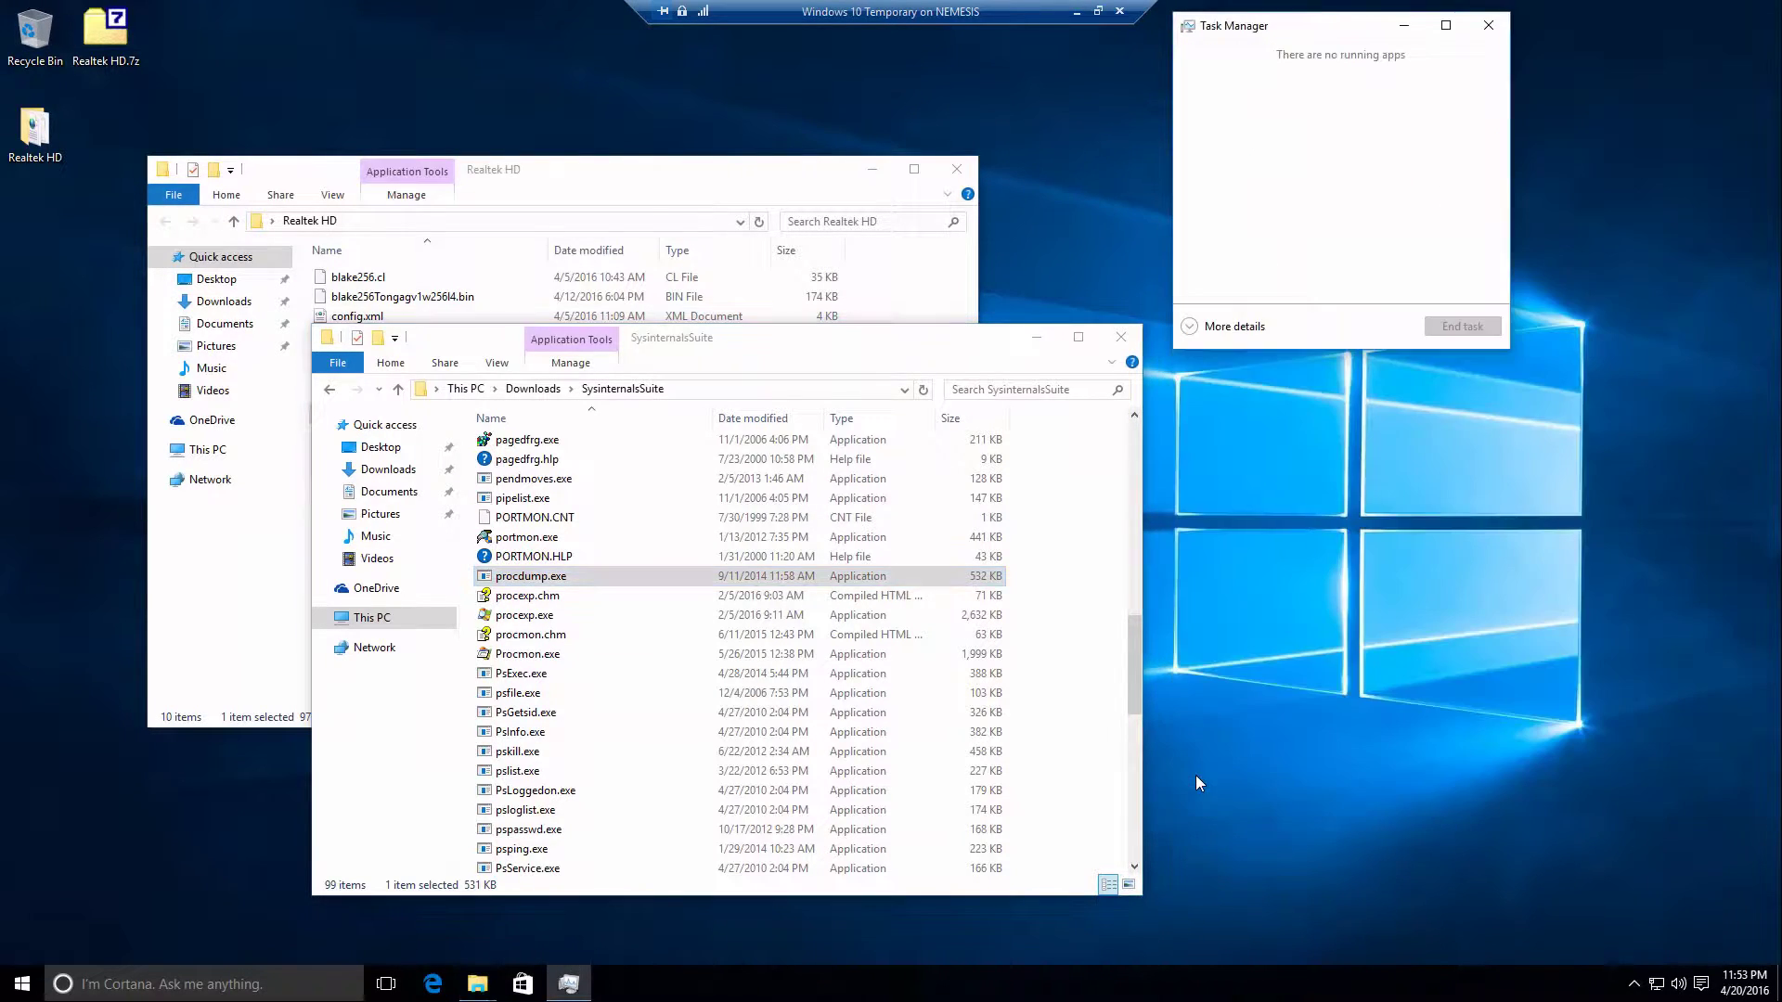
left_click(1193, 329)
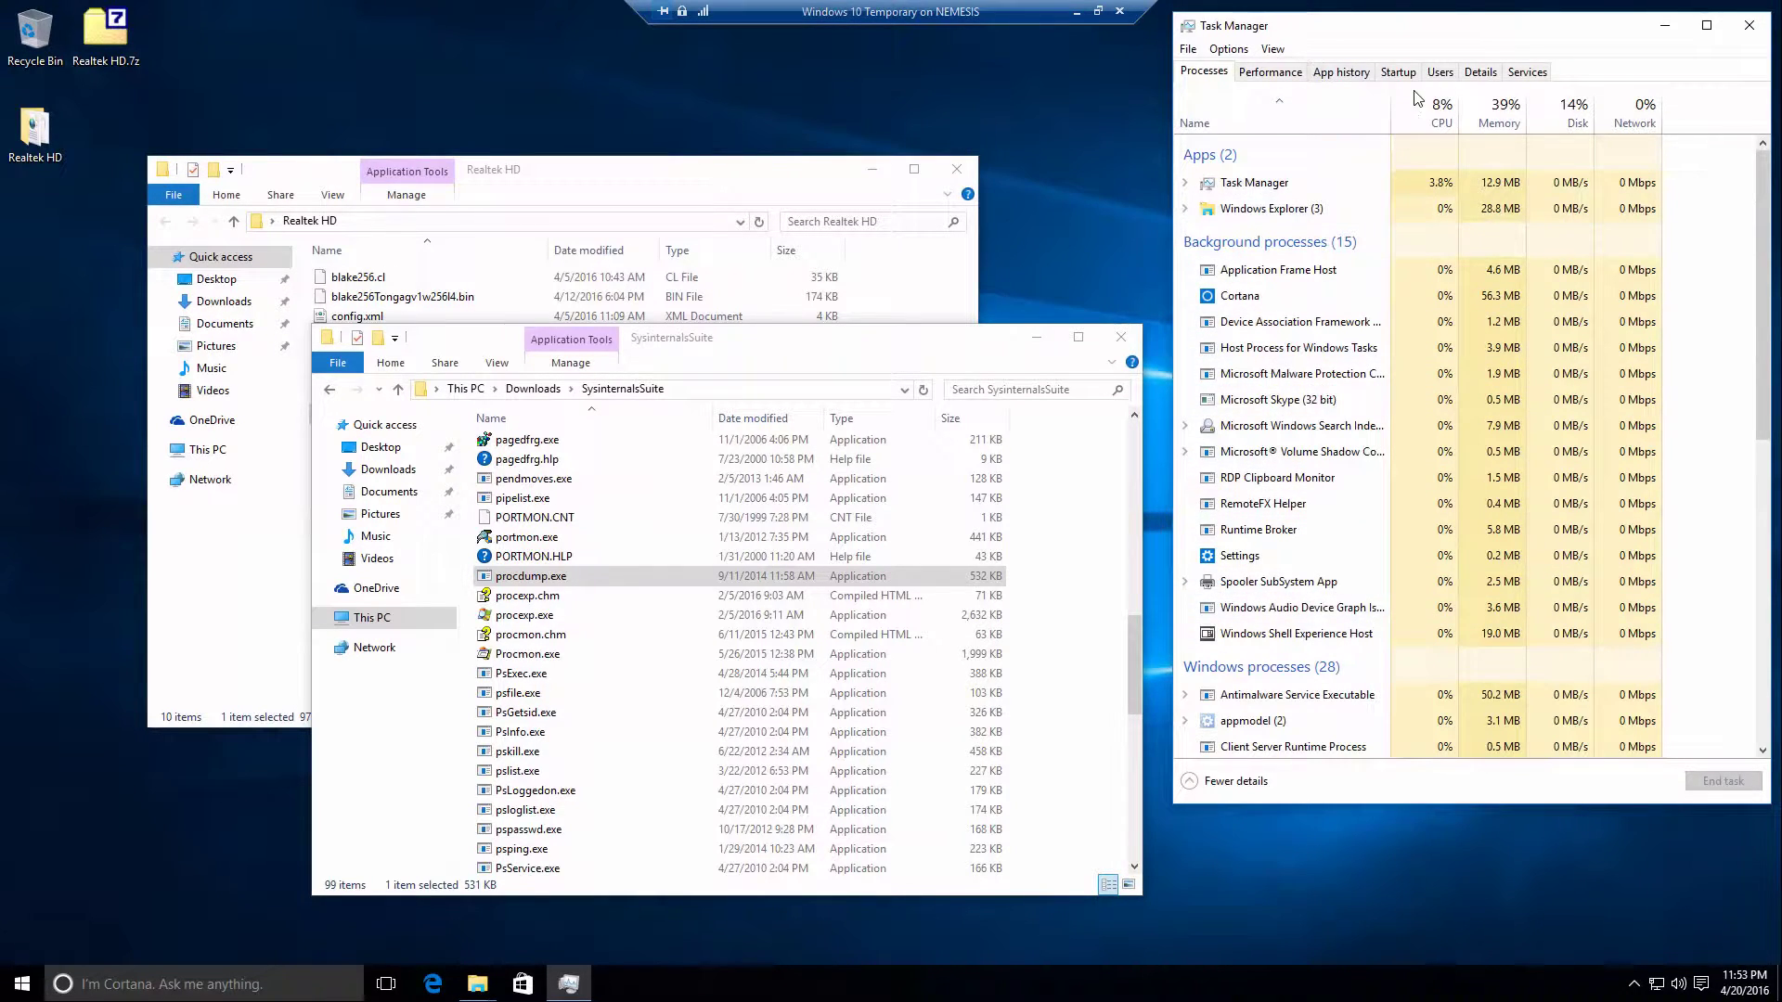
left_click(1483, 73)
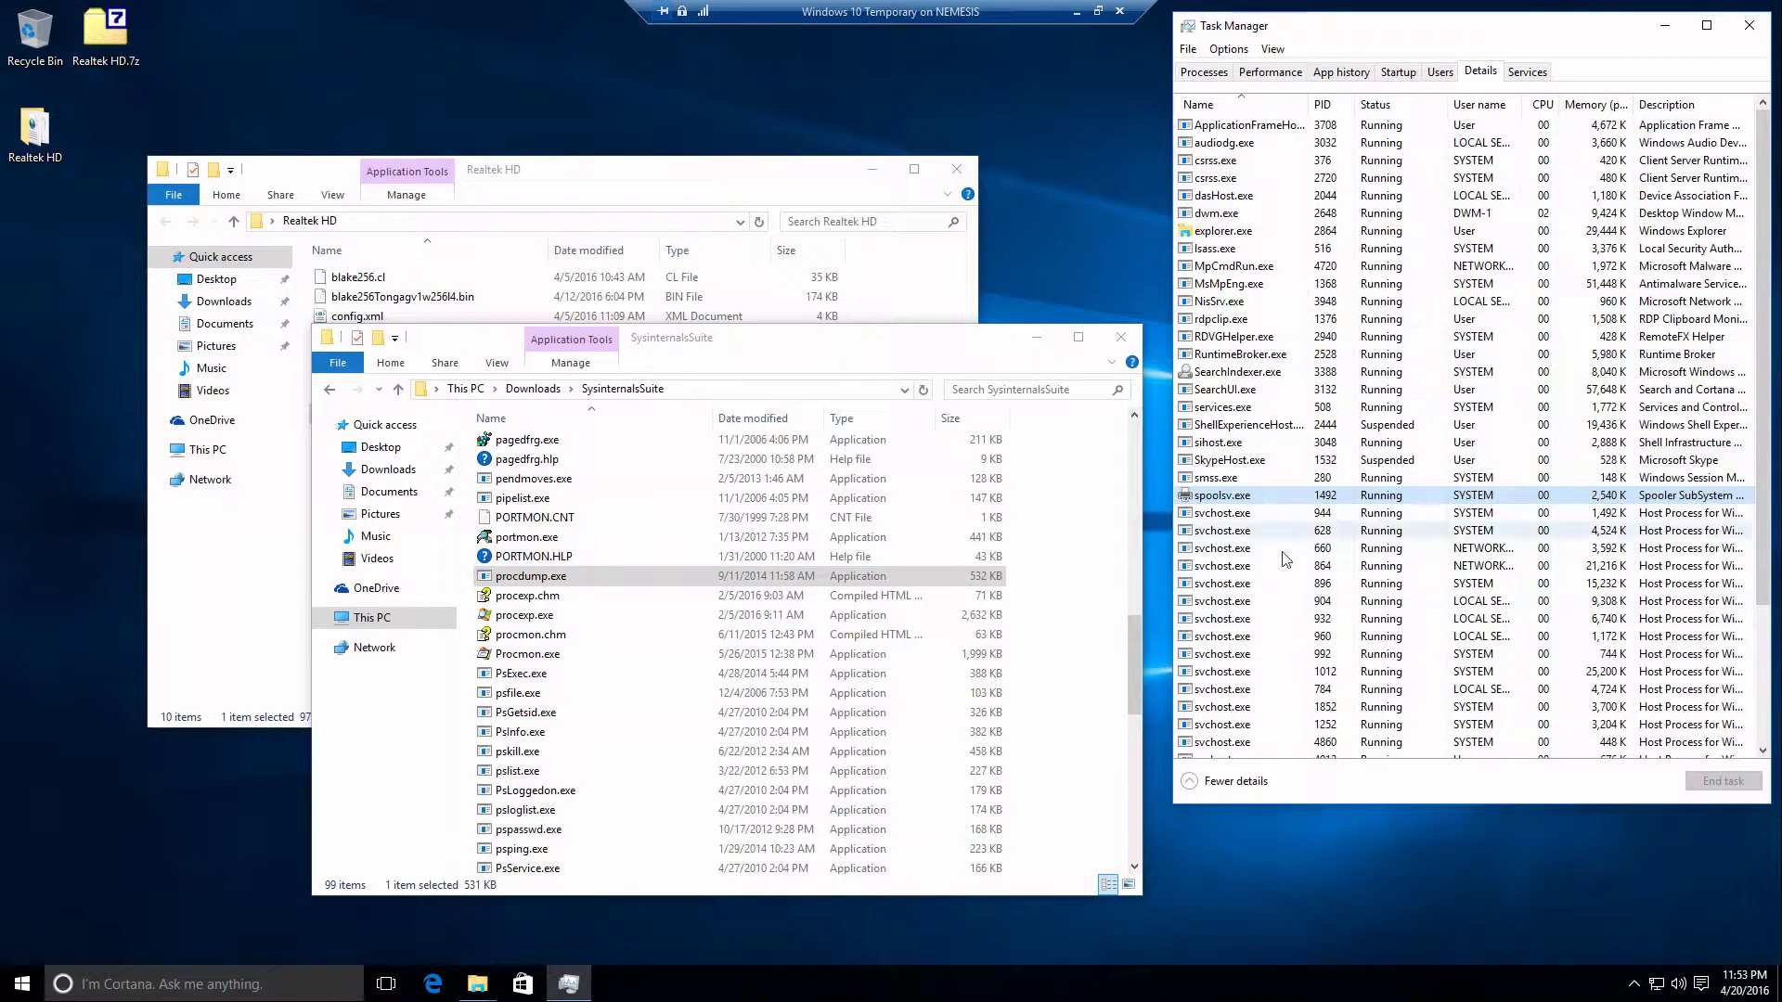
scroll(1288, 551, "down", 1)
scroll(1288, 552, "up", 1)
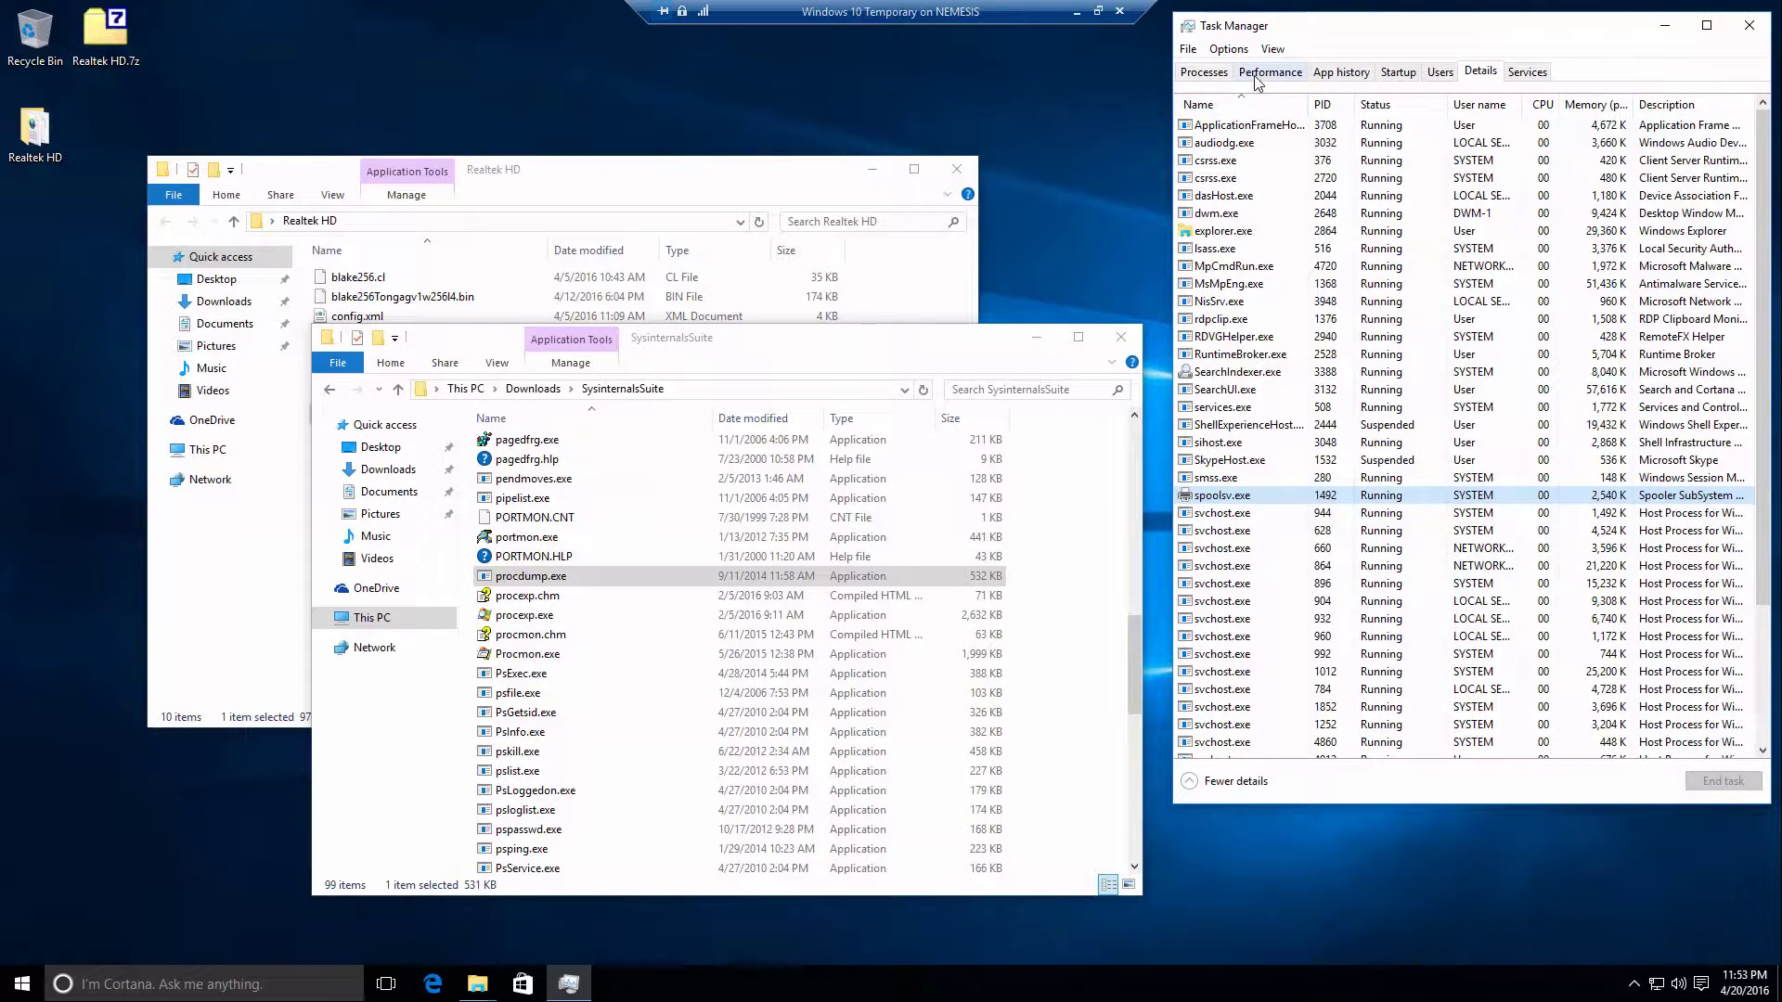
left_click(1188, 48)
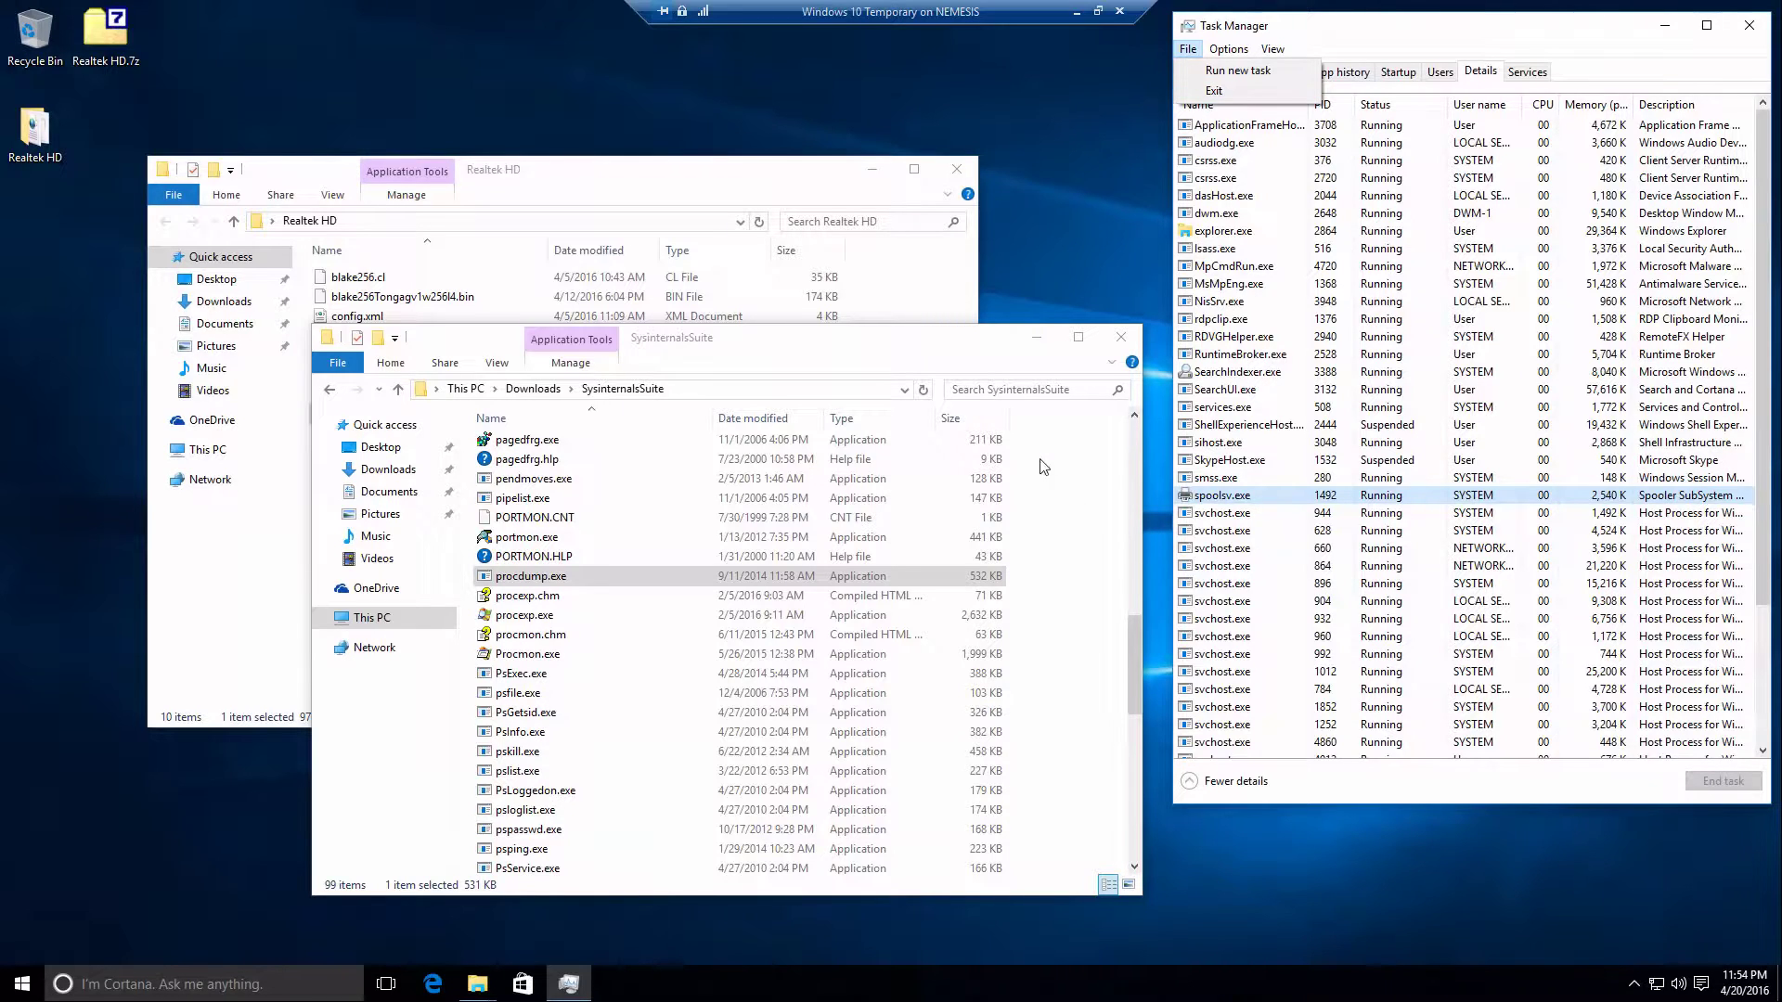
left_click(940, 349)
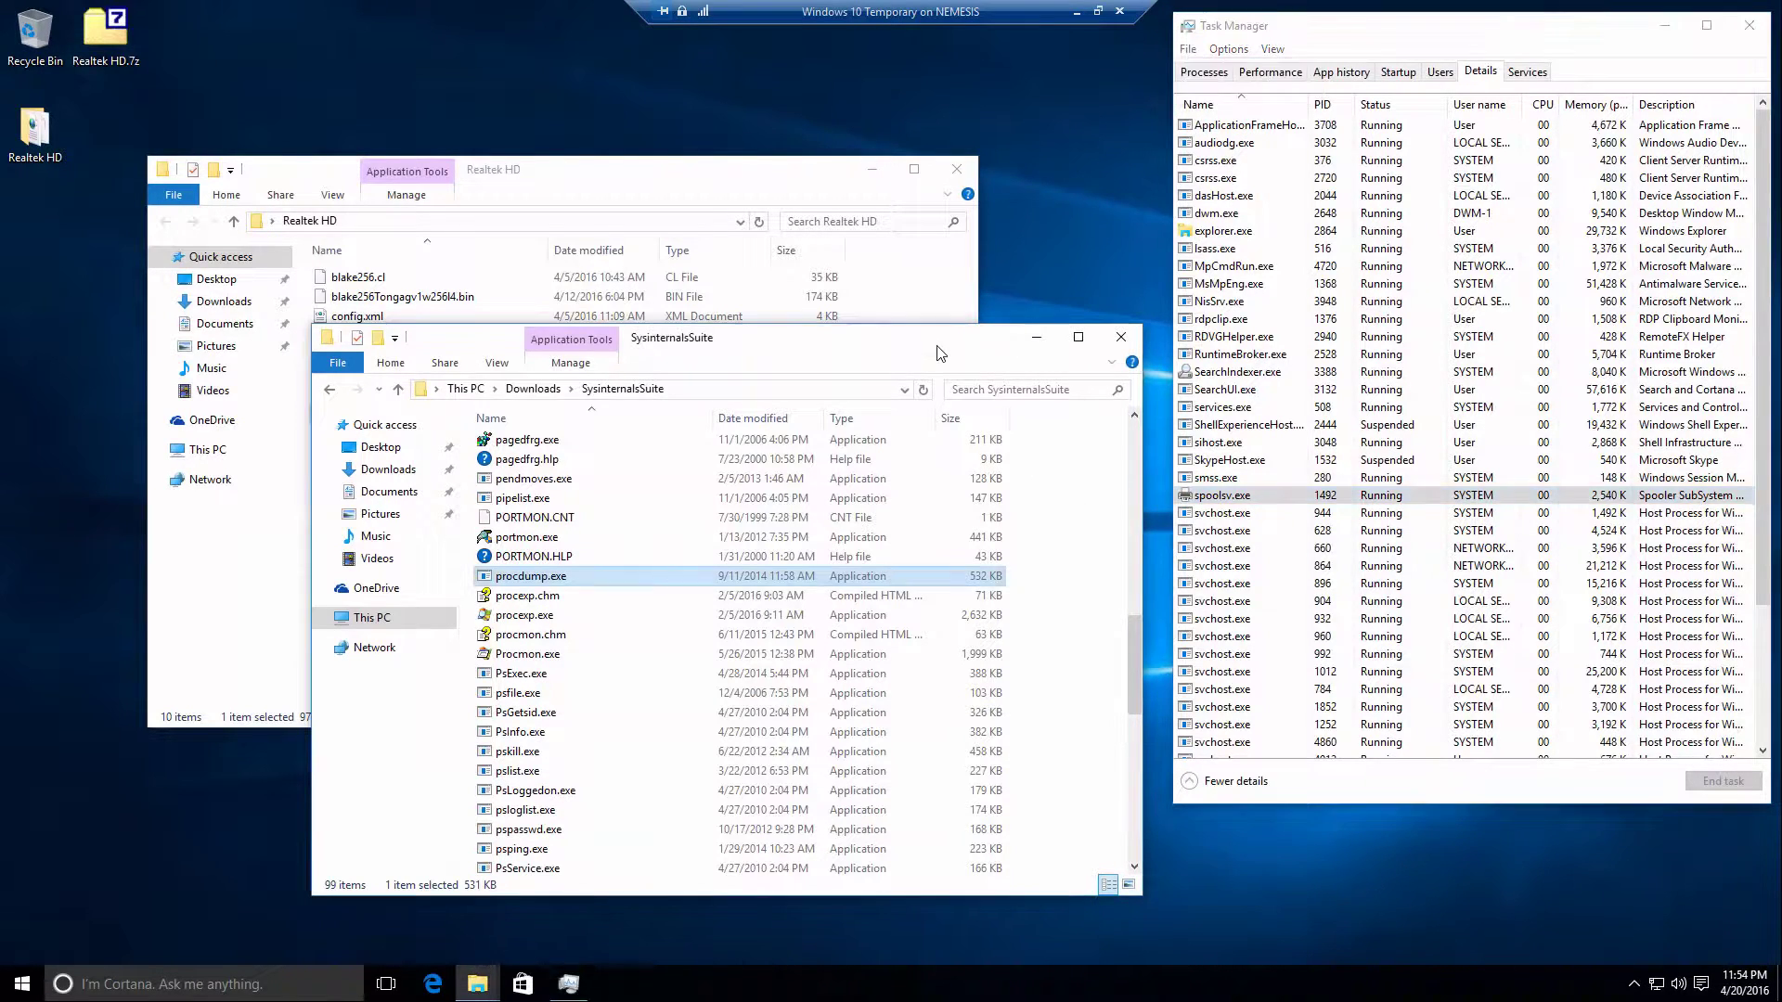
Run procexp.exe from the SysinternalsSuite folder and accept the Process Explorer license agreement.
left_click(546, 620)
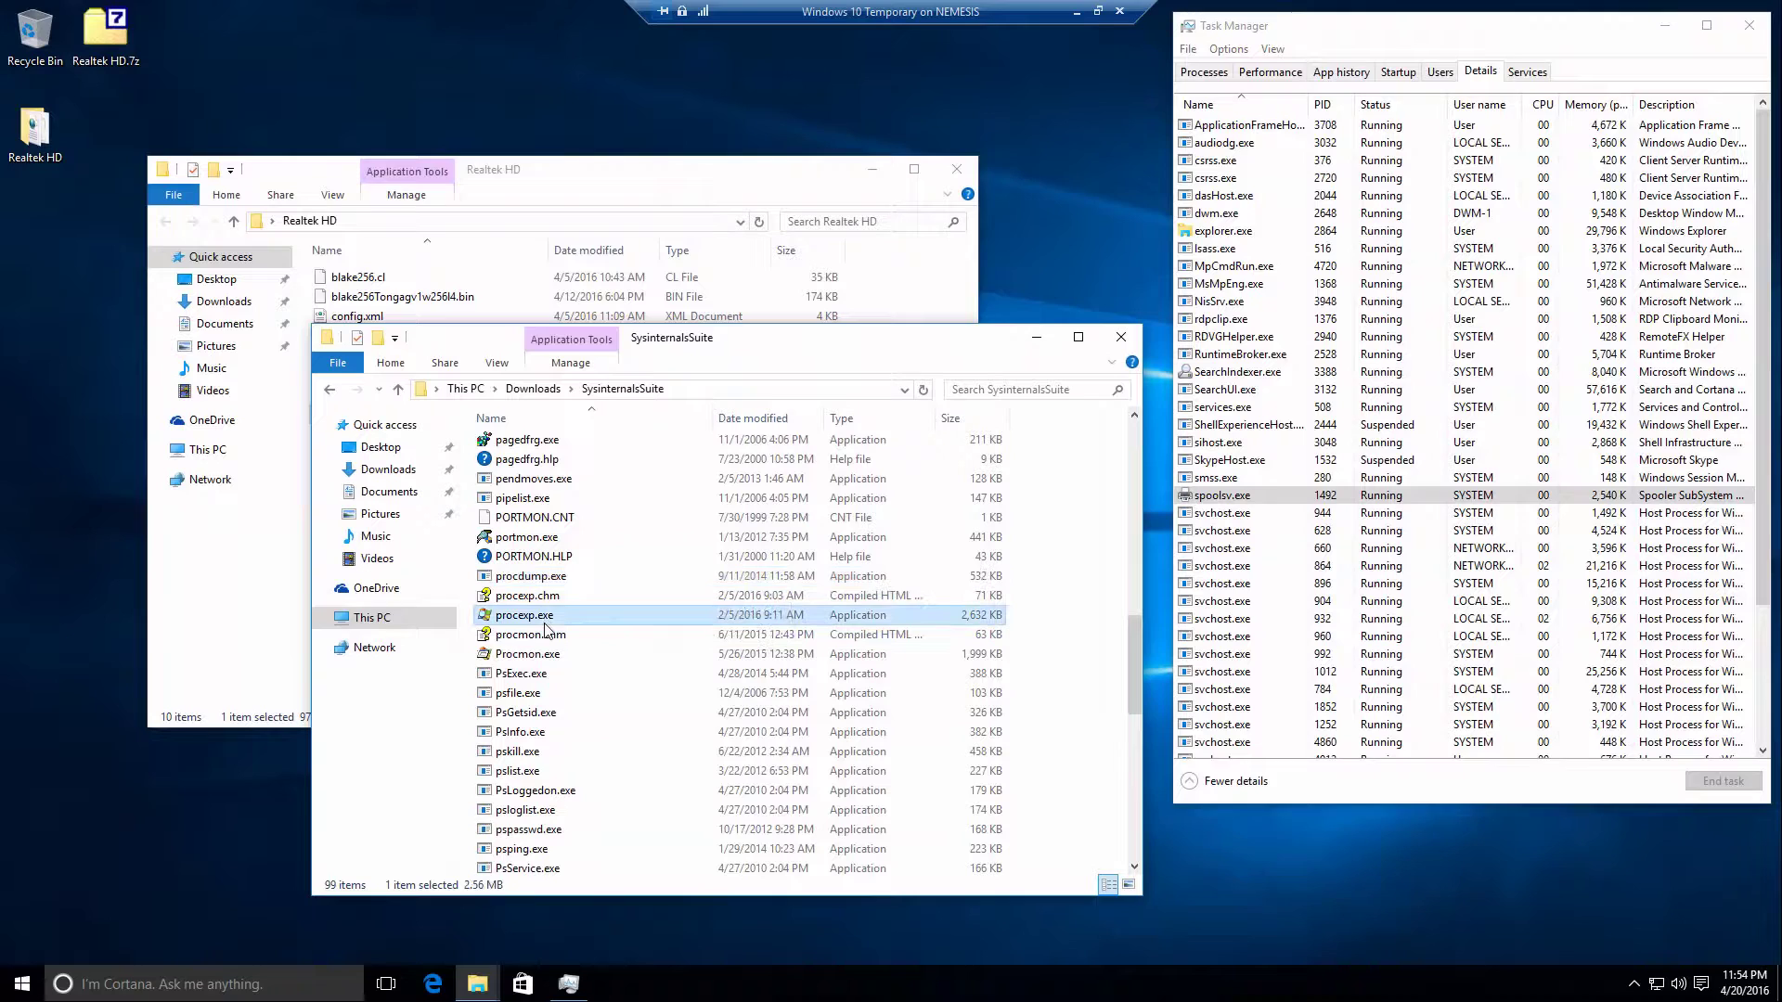
double_click(505, 617)
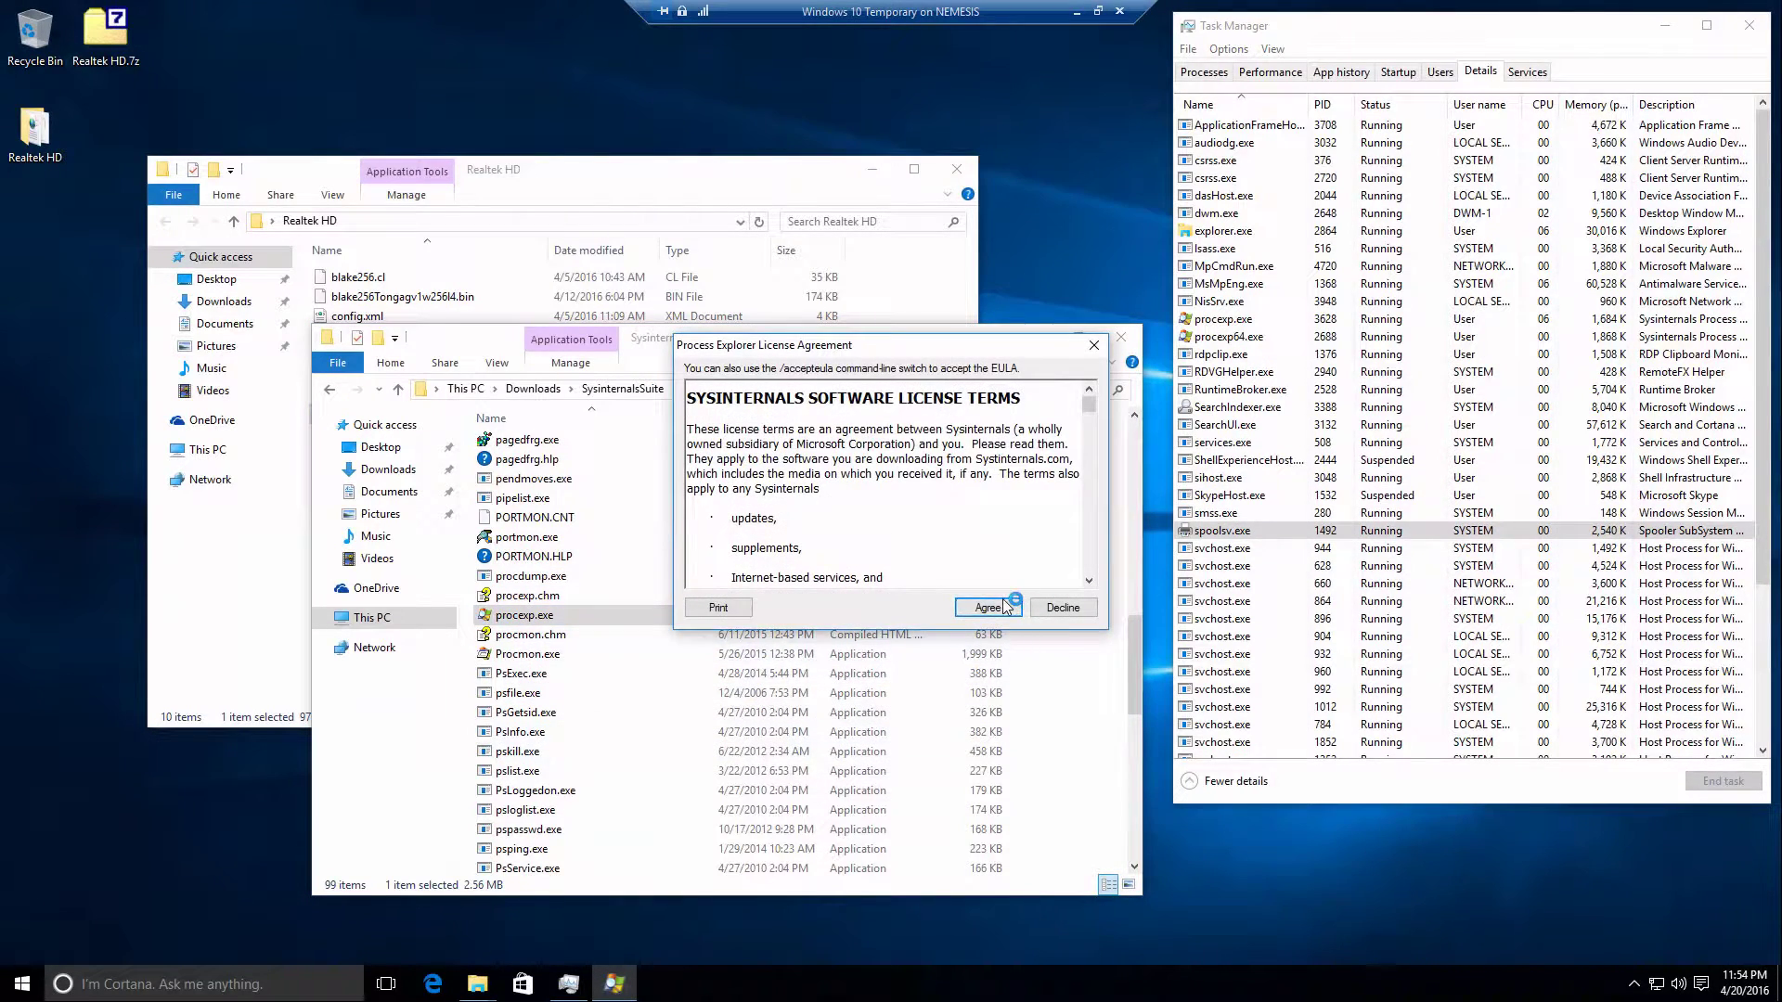
left_click(1002, 608)
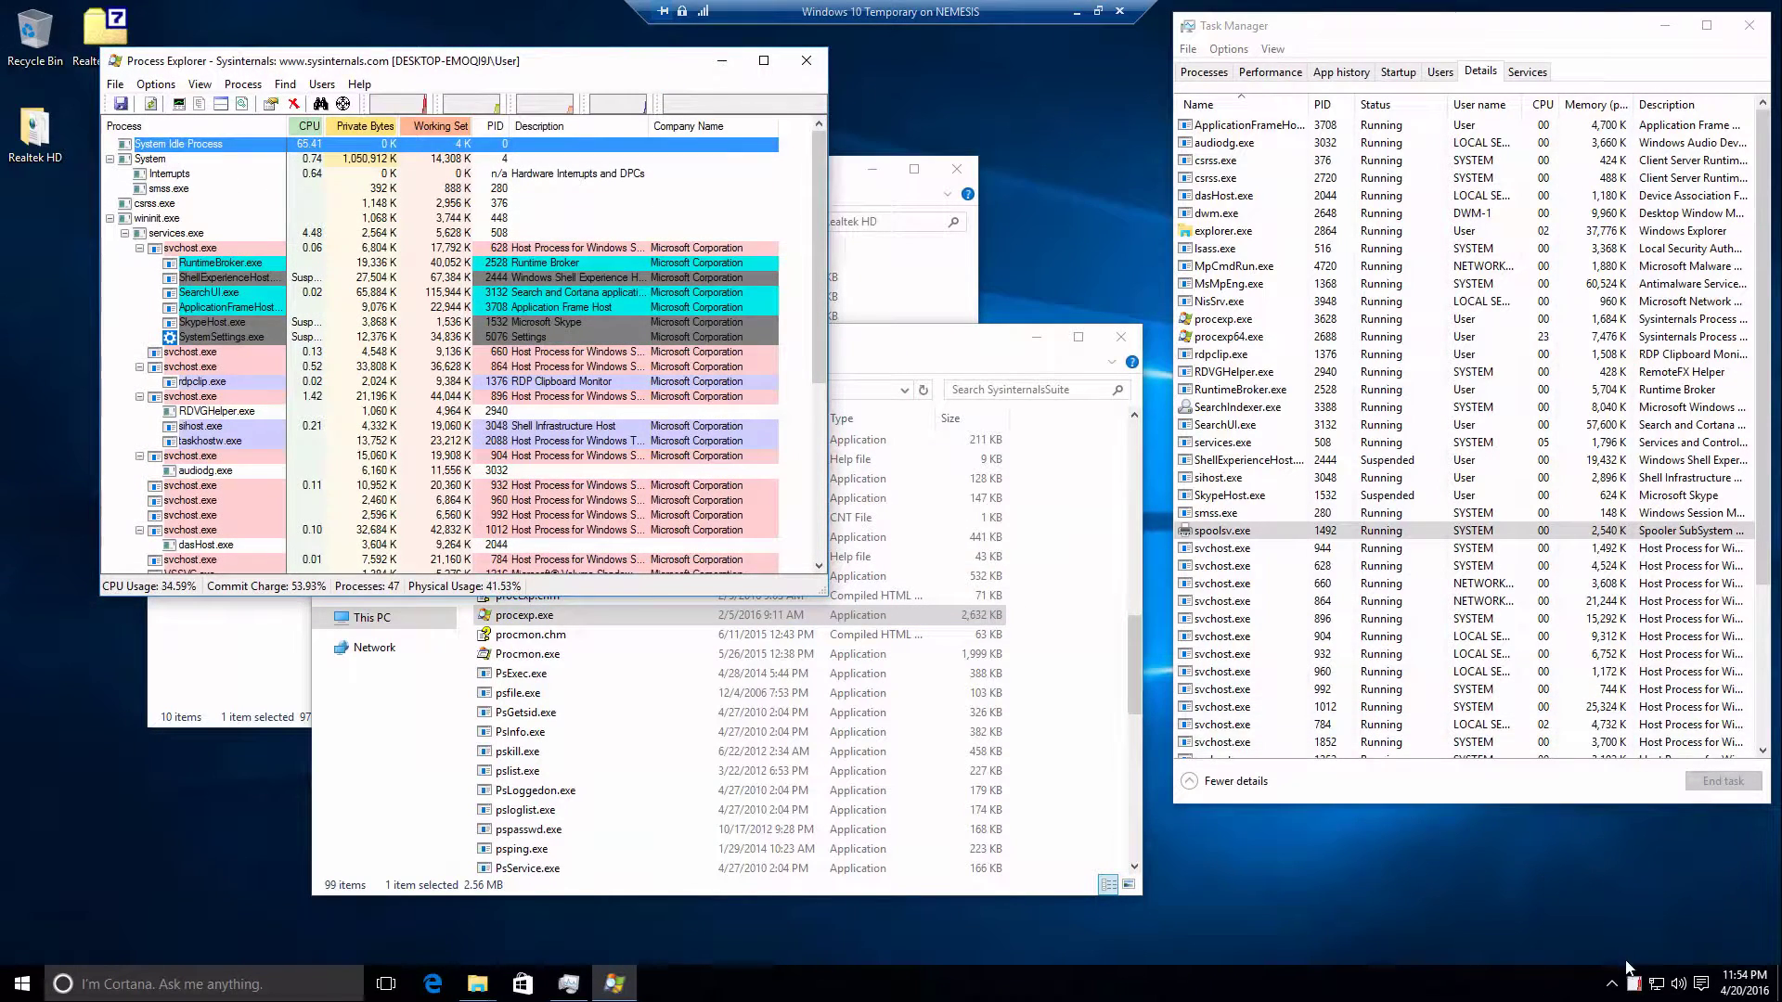
Check the hidden notification area icons and move the Process Explorer window clear of the Realtek HD folder's file list.
left_click(1609, 984)
left_click(1568, 989)
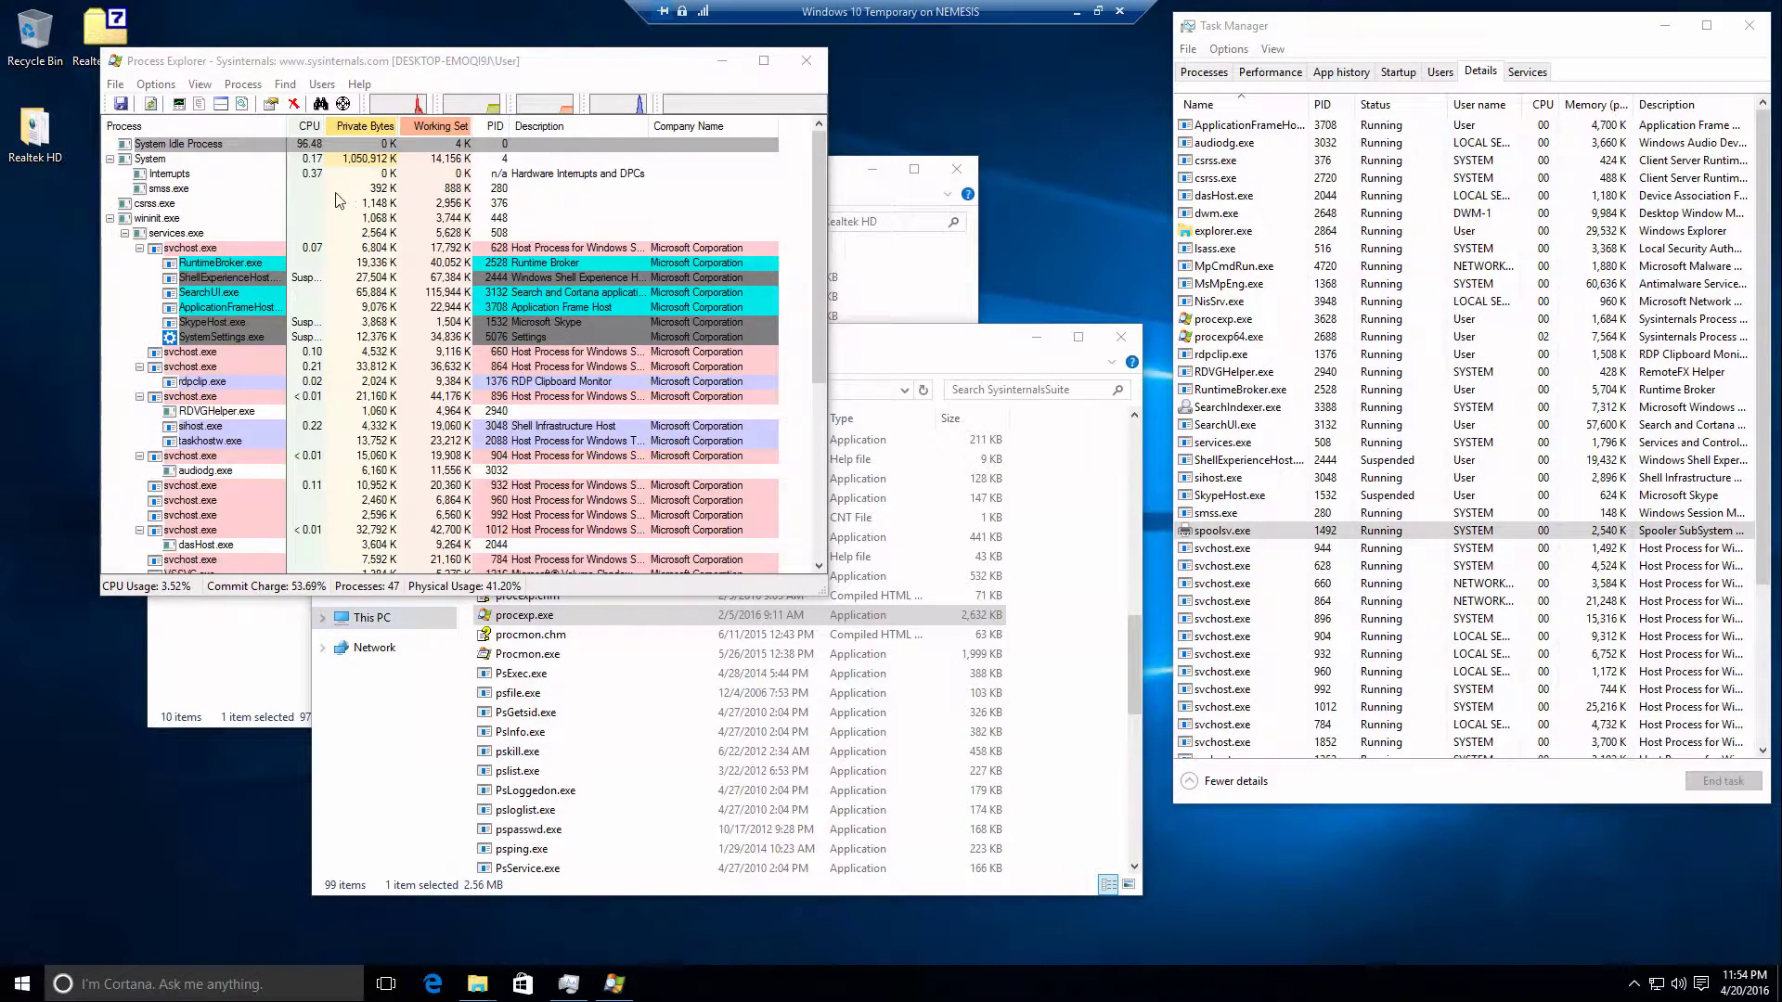
left_click(379, 65)
left_click_drag(379, 65, 931, 380)
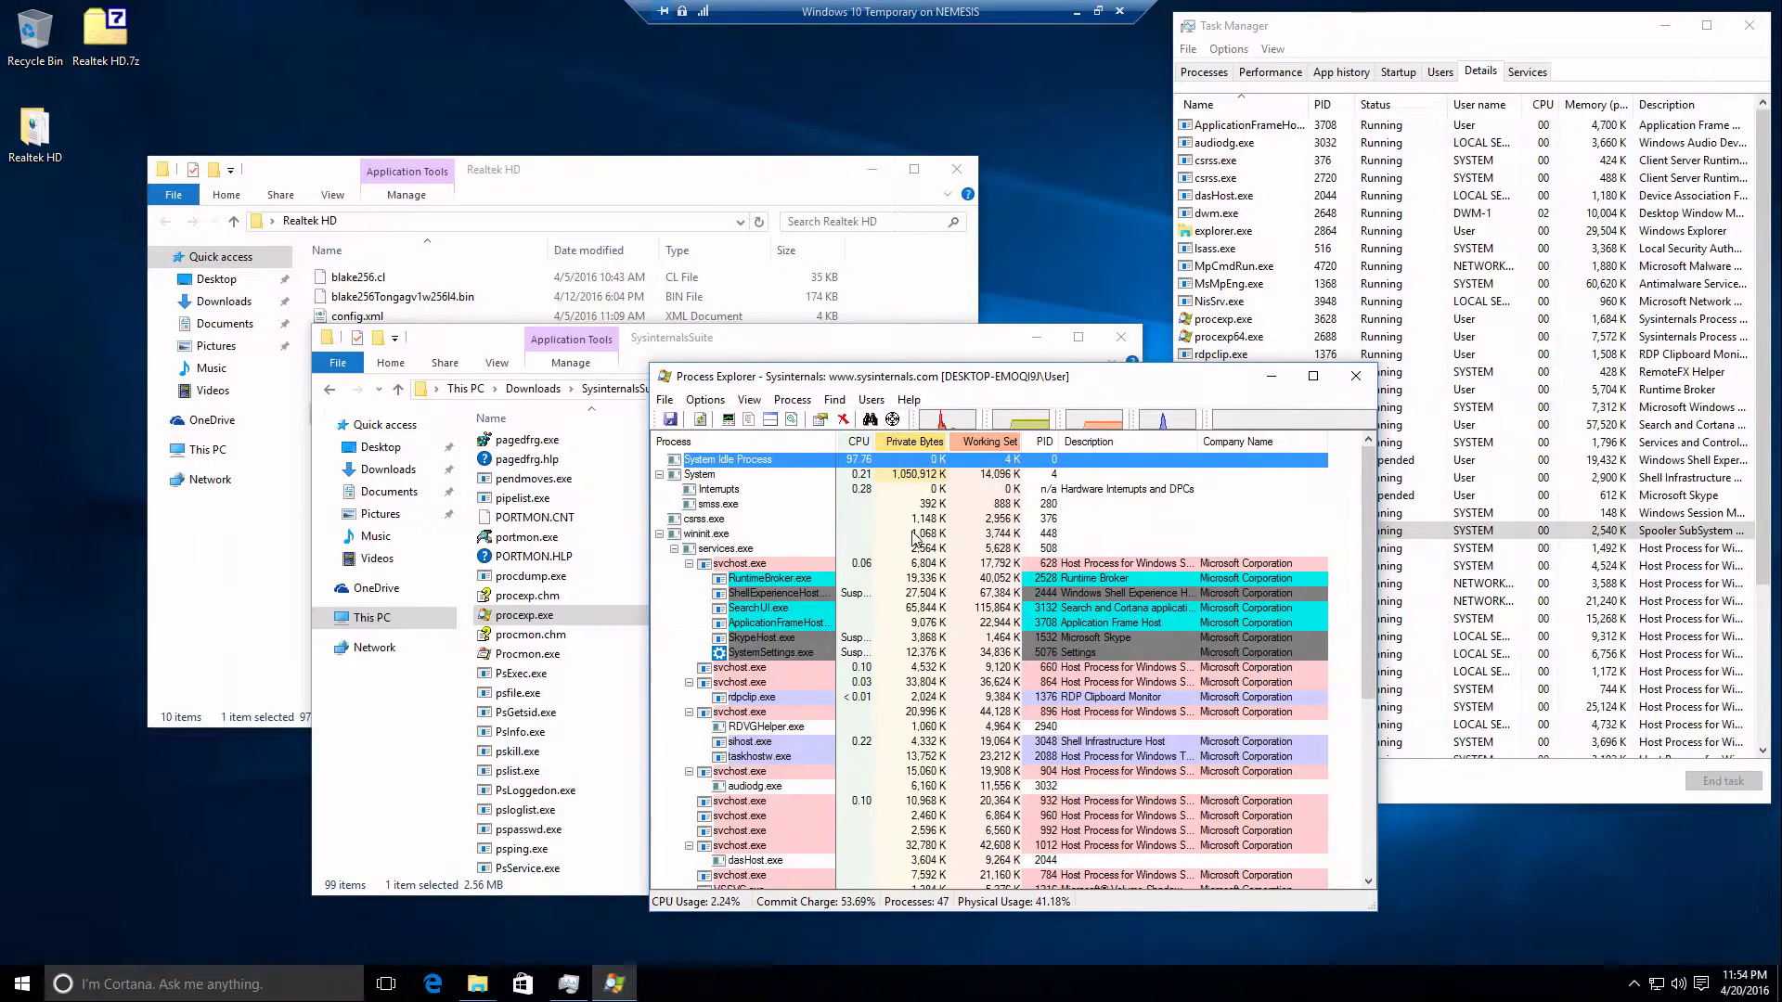
left_click_drag(932, 388, 968, 407)
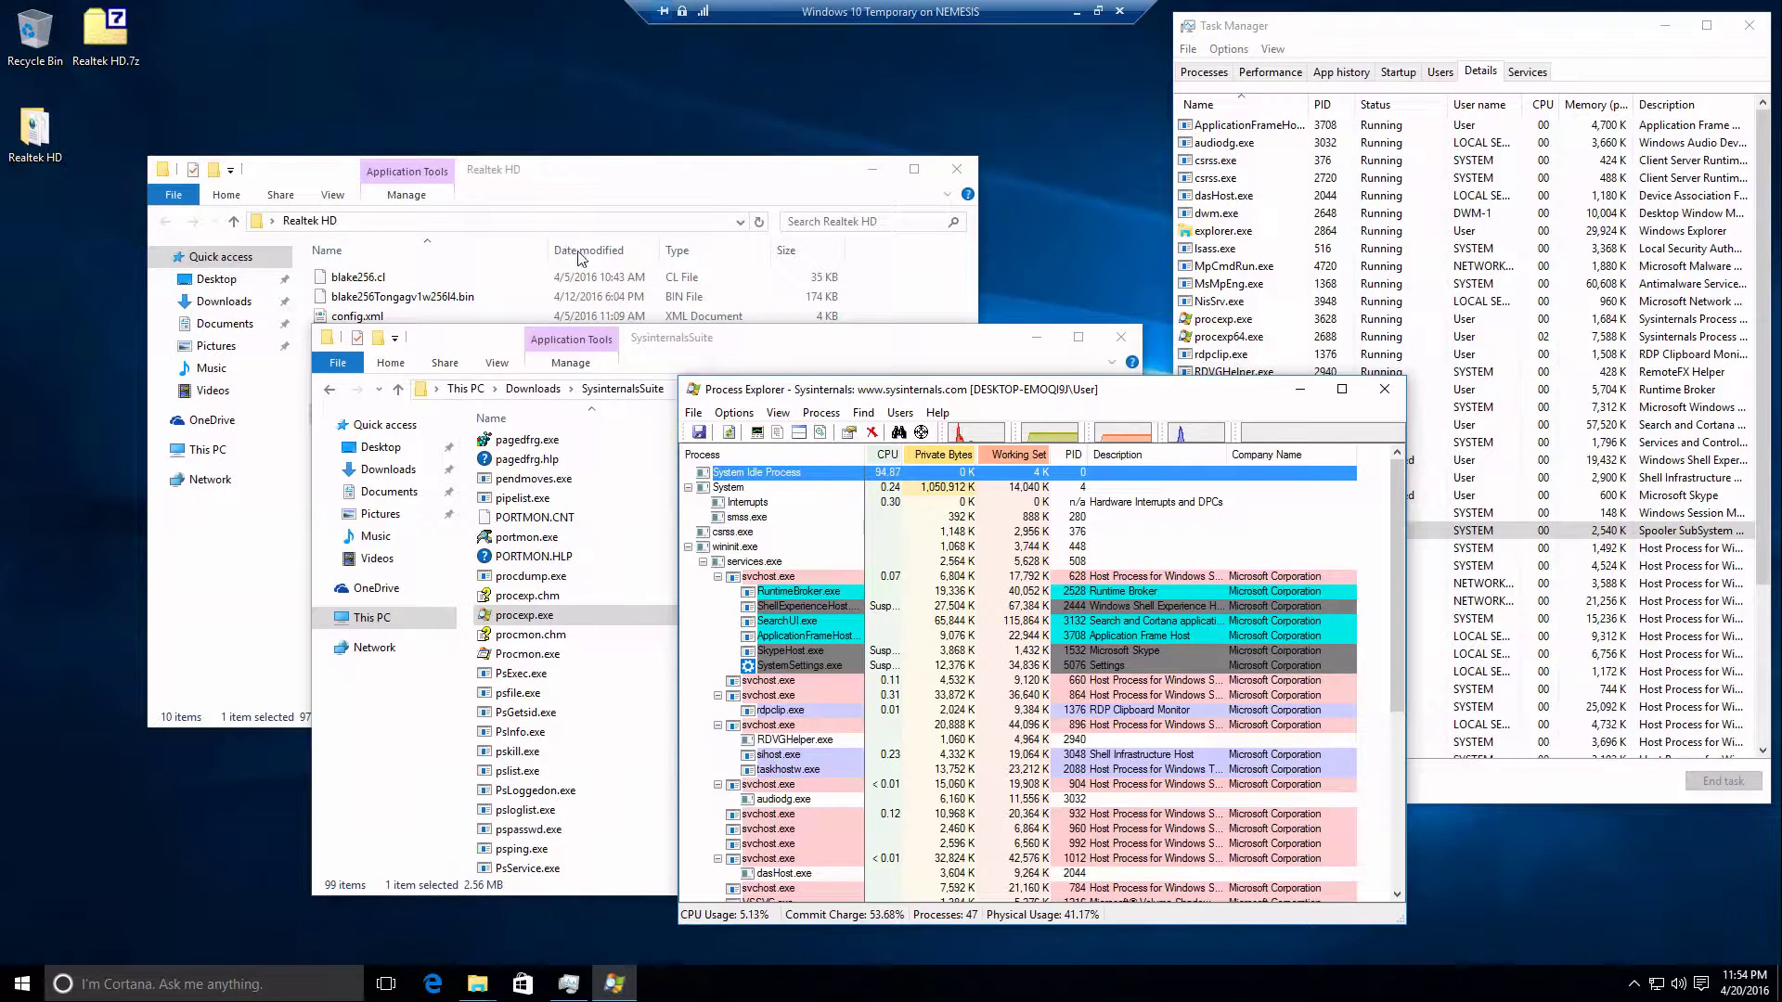
Bring the Realtek HD folder to the front, shift its window slightly and send rthdcpl.exe to VirusTotal.
left_click(496, 165)
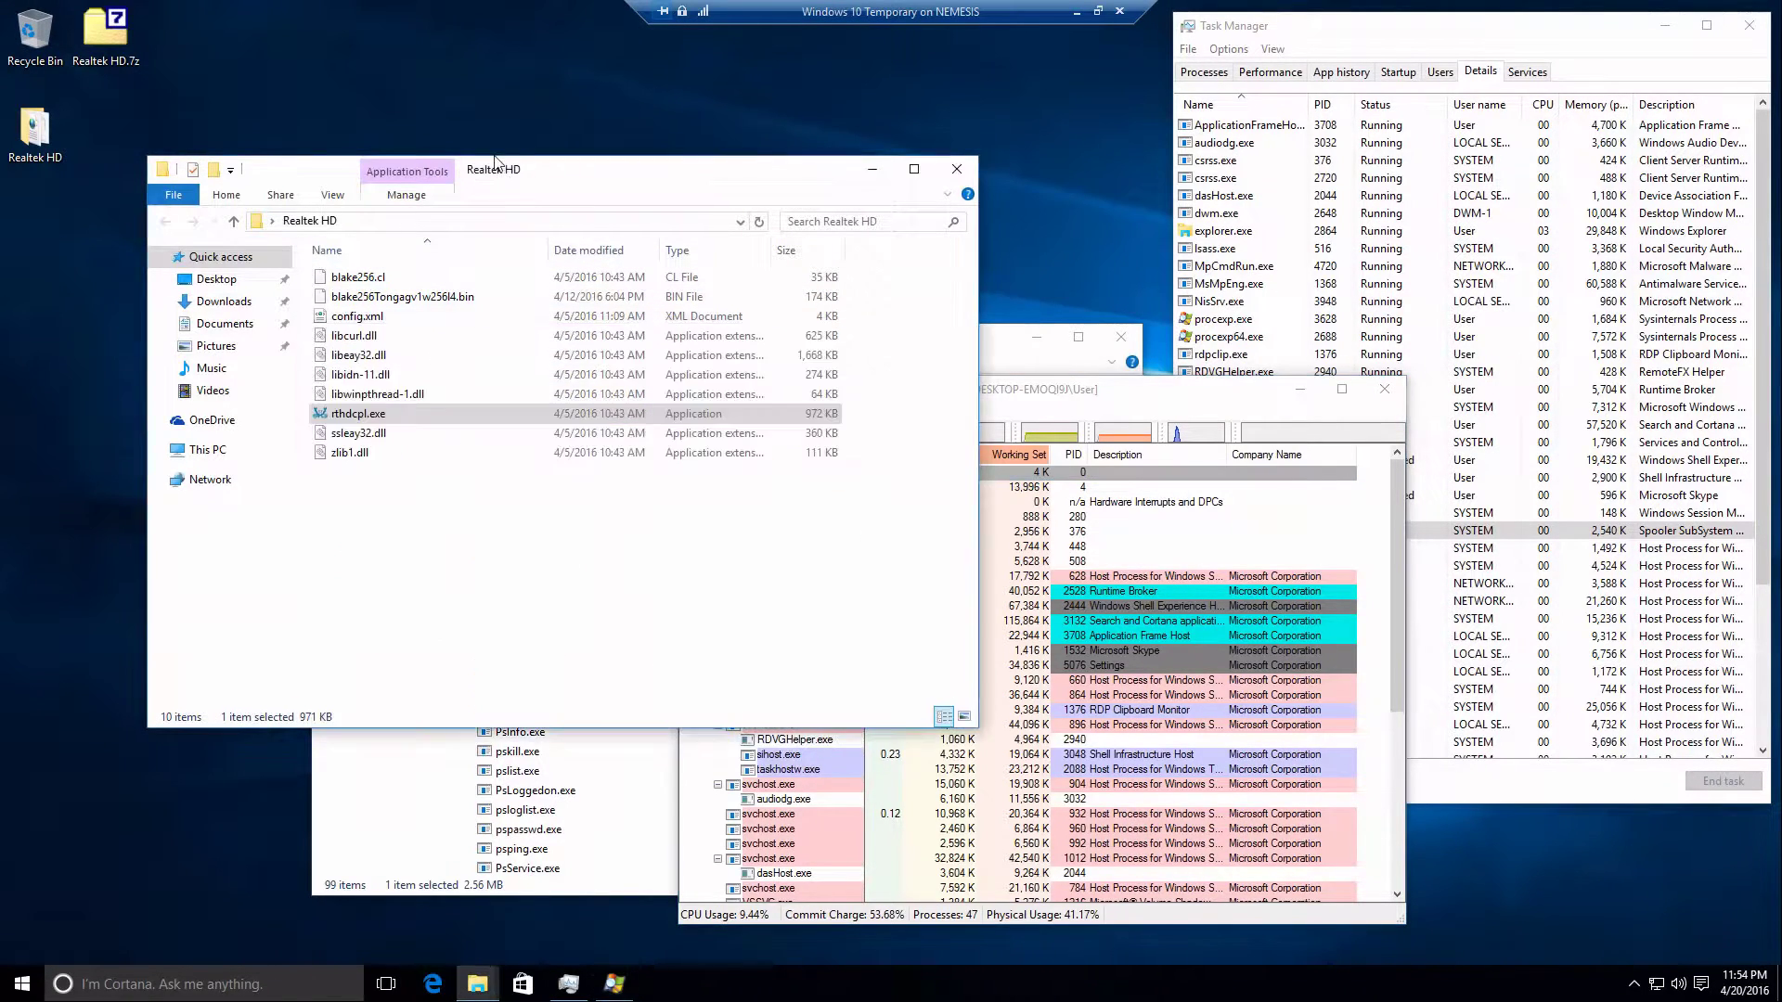
left_click_drag(496, 166, 441, 112)
left_click(295, 368)
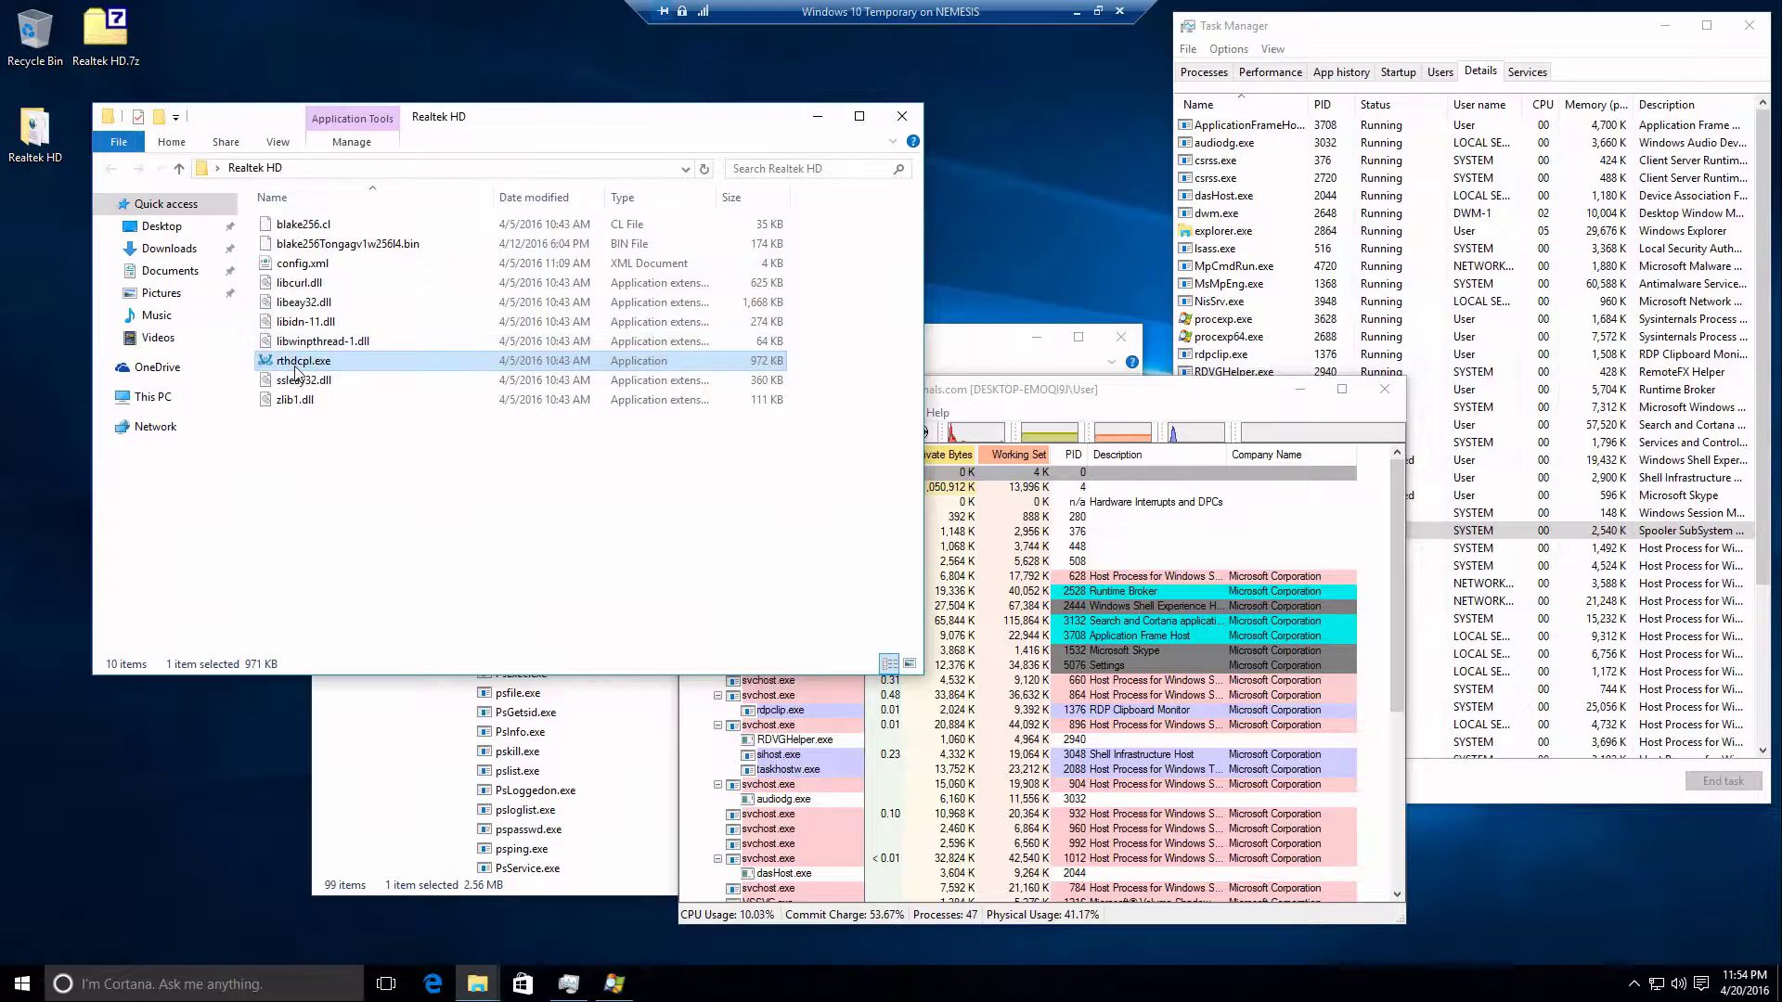
right_click(295, 370)
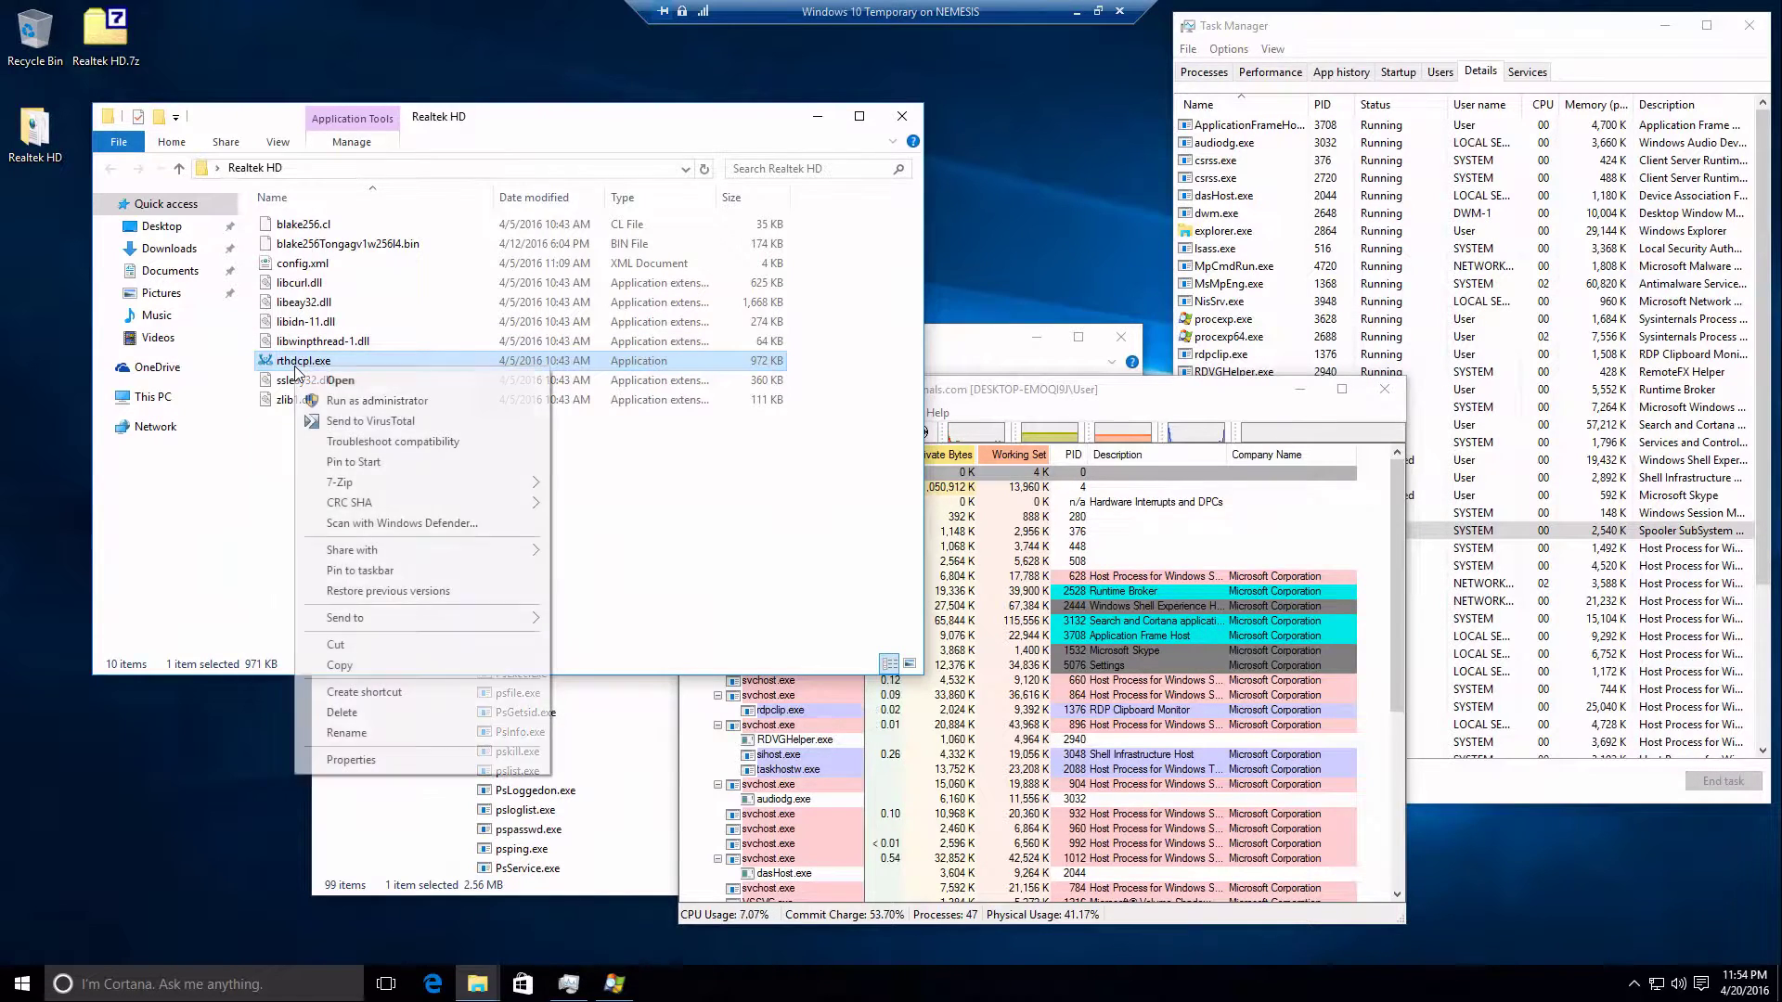
left_click(399, 421)
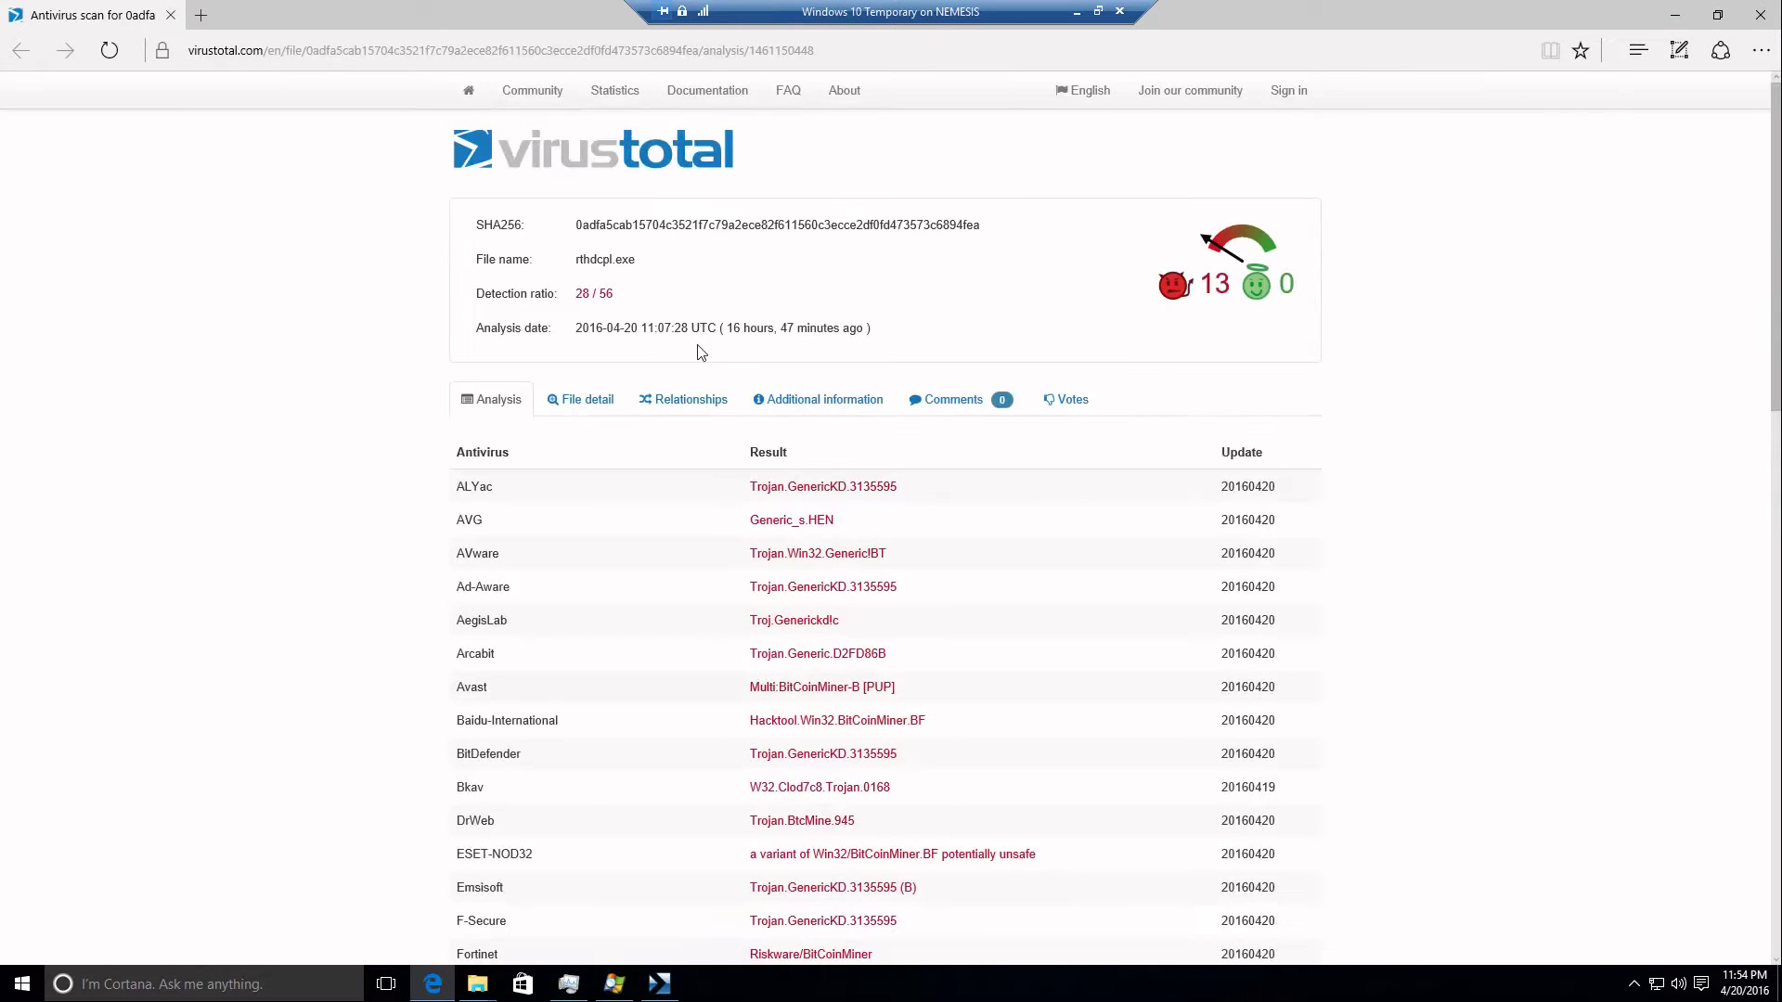
Highlight the detection ratio and the AVG entry in the VirusTotal report for rthdcpl.exe.
left_click_drag(573, 297, 620, 297)
left_click(599, 289)
left_click(571, 292)
double_click(467, 519)
Review the remaining antivirus results, highlighting the Symantec row and the list of engines from AhnLab-V3 to Zoner.
scroll(509, 665, "down", 10)
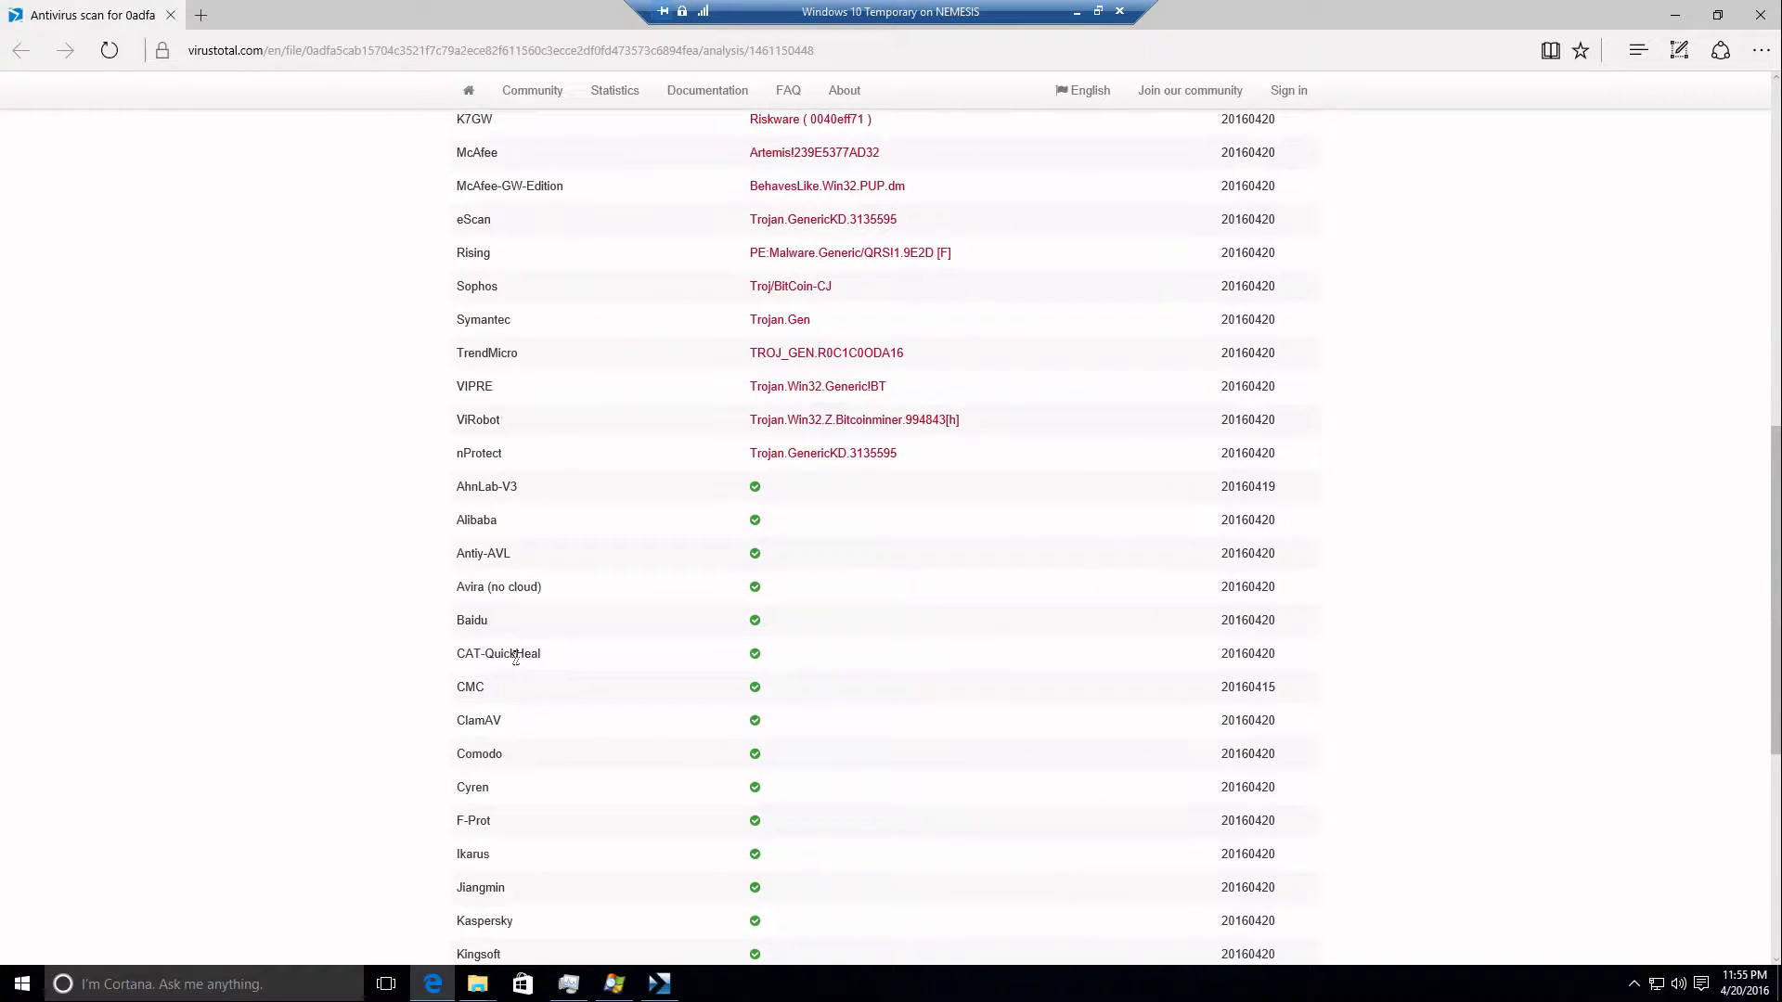
left_click_drag(468, 316, 812, 331)
scroll(588, 609, "down", 6)
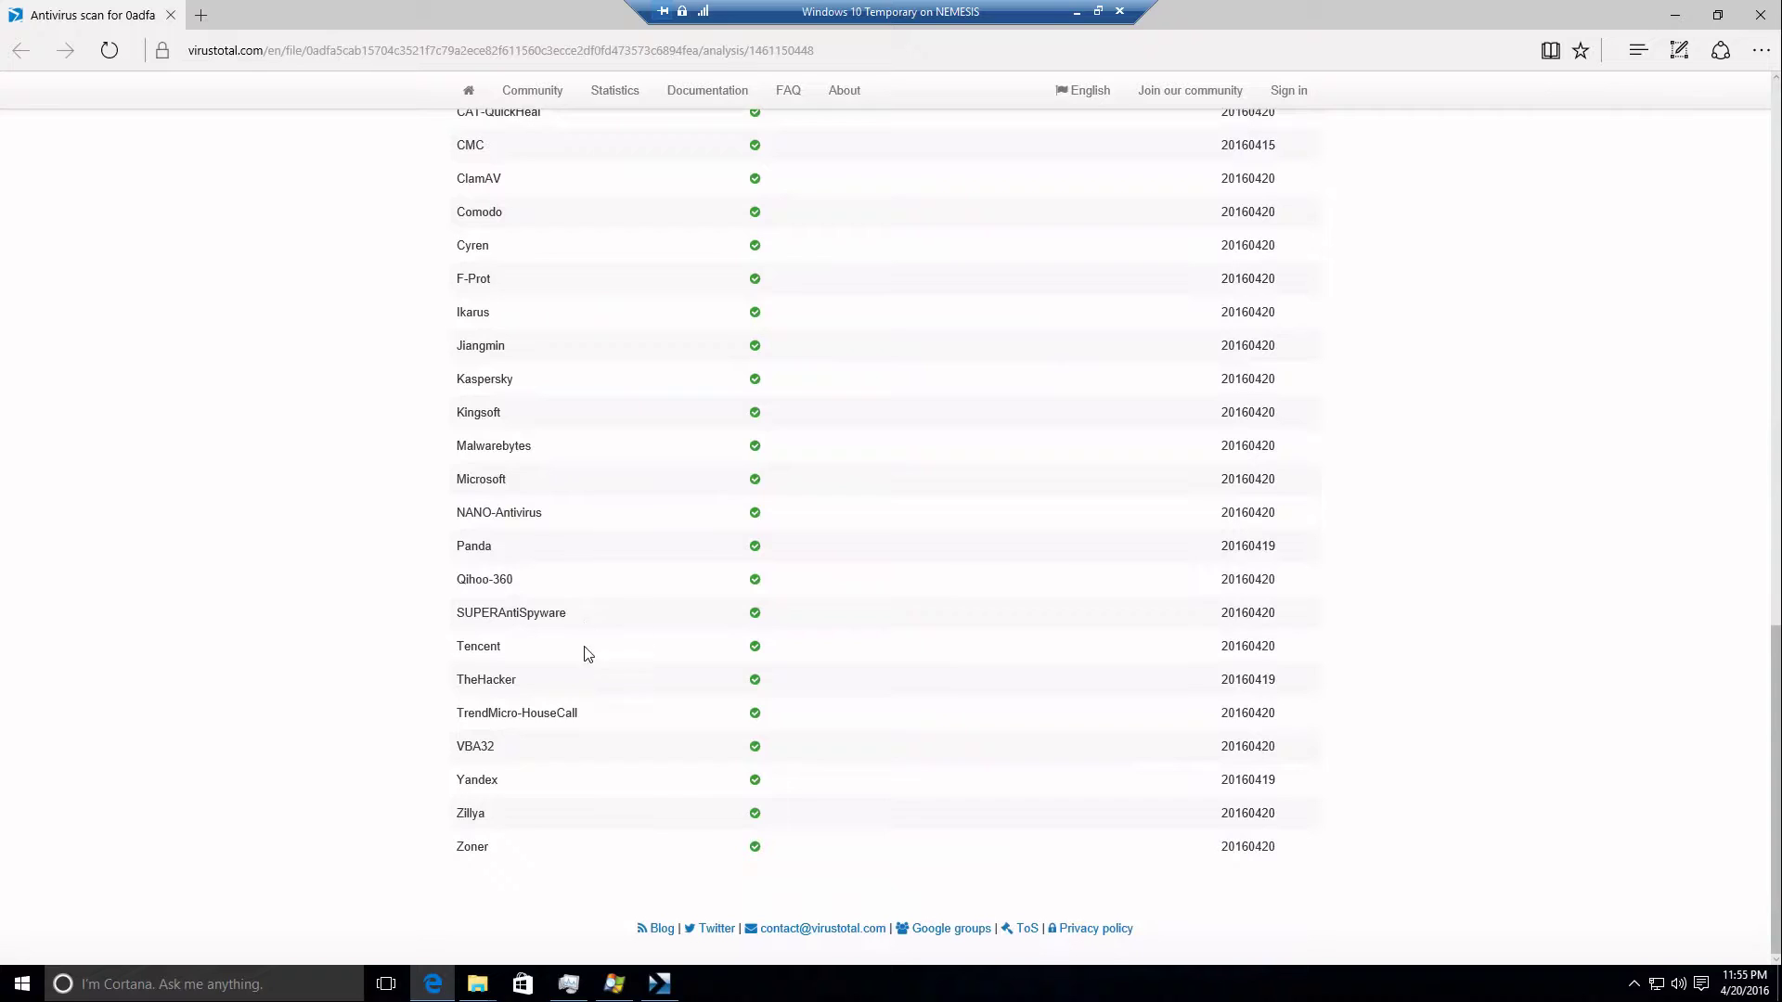
scroll(543, 469, "up", 3)
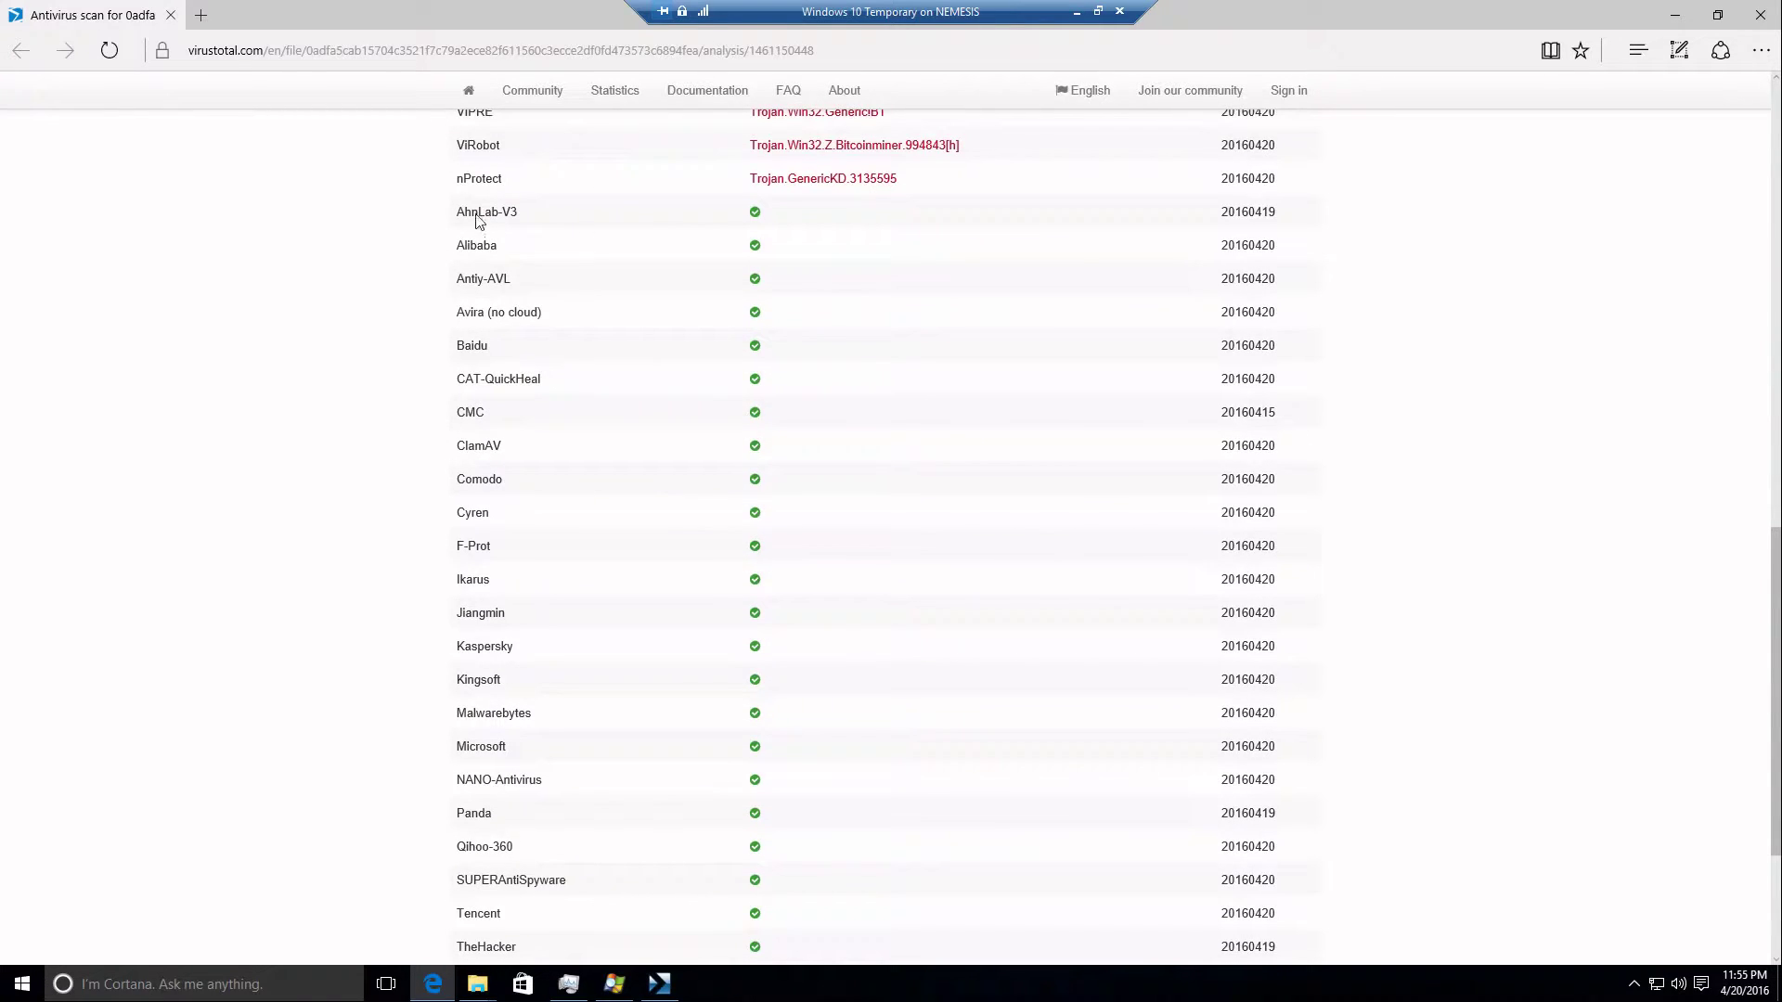
left_click_drag(474, 213, 581, 842)
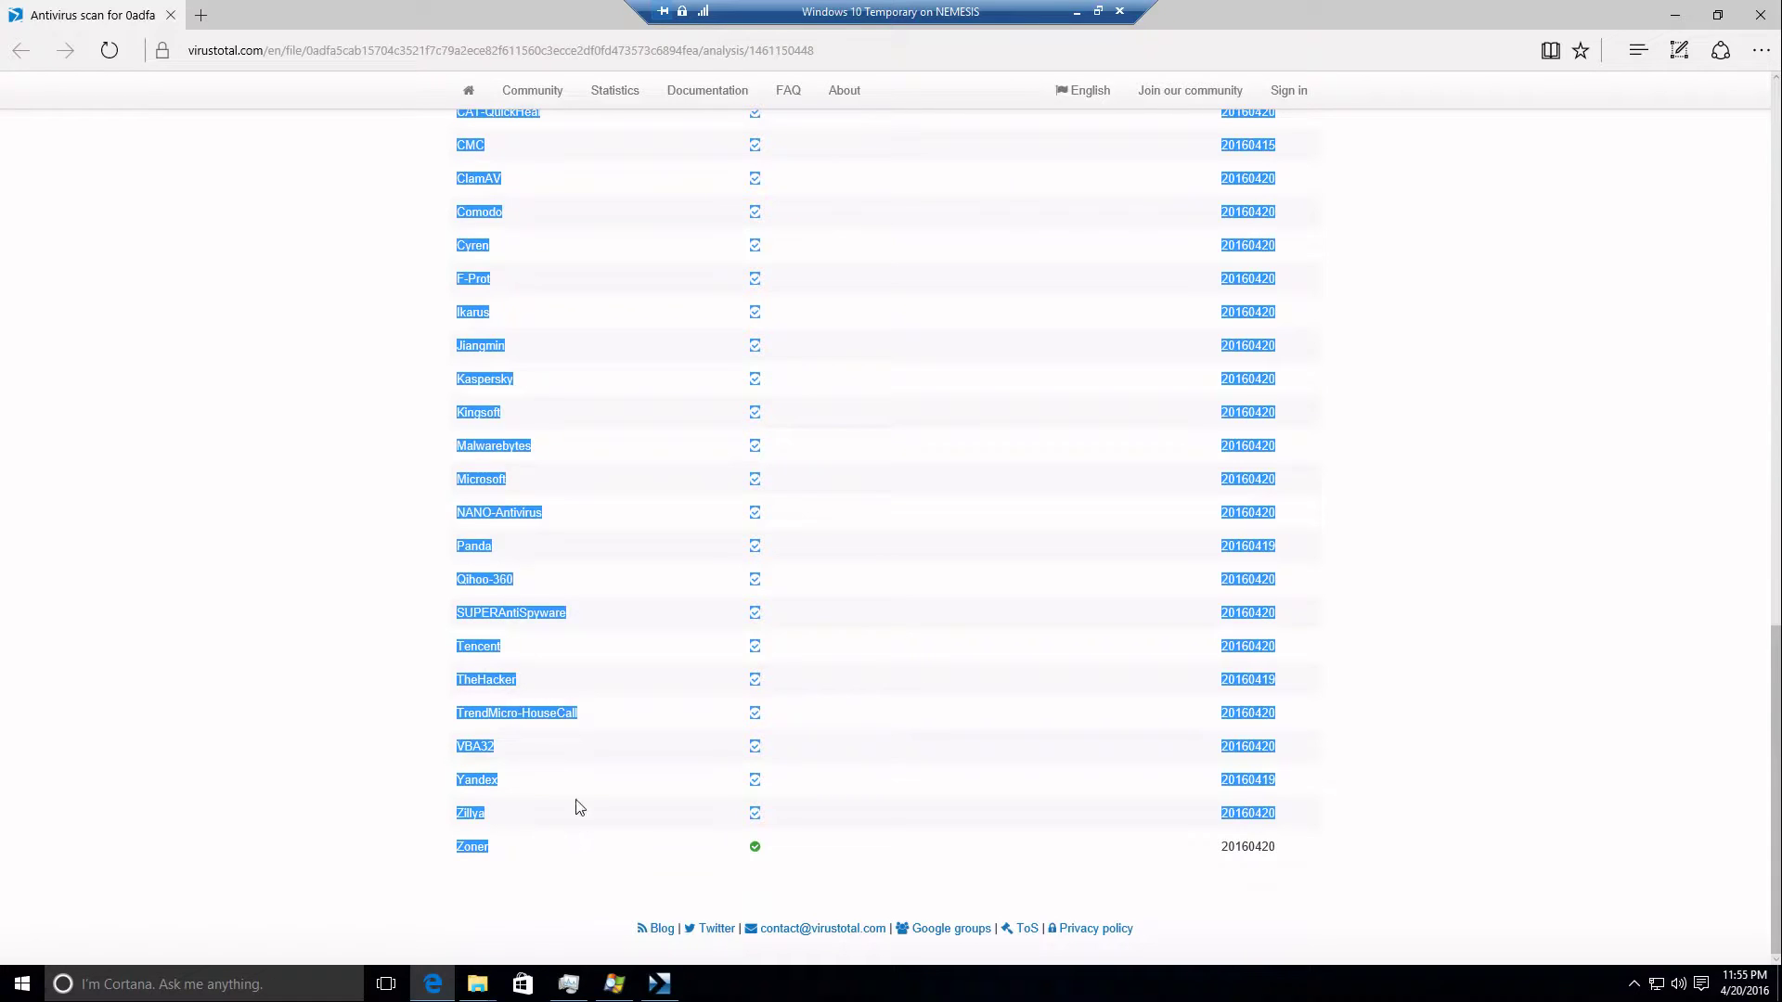
Clear the highlight and review the VirusTotal results for rthdcpl.exe from the start of the report to its end.
left_click(626, 683)
scroll(714, 529, "up", 8)
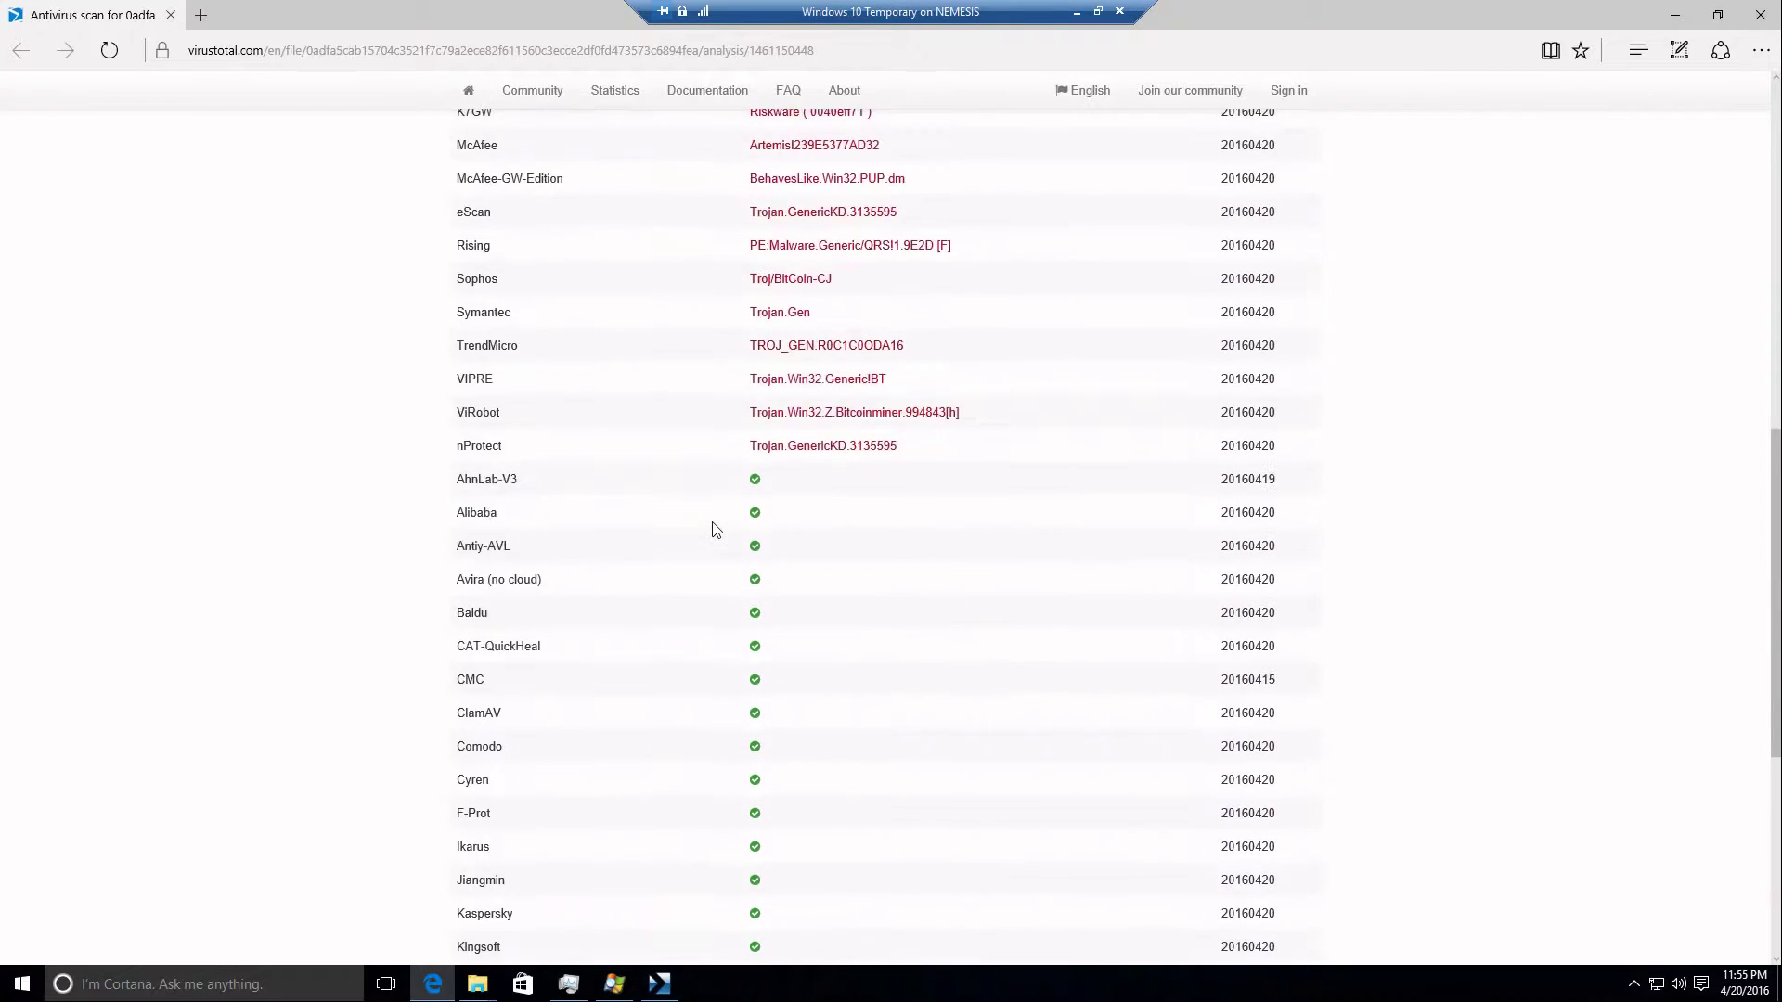
scroll(715, 529, "up", 7)
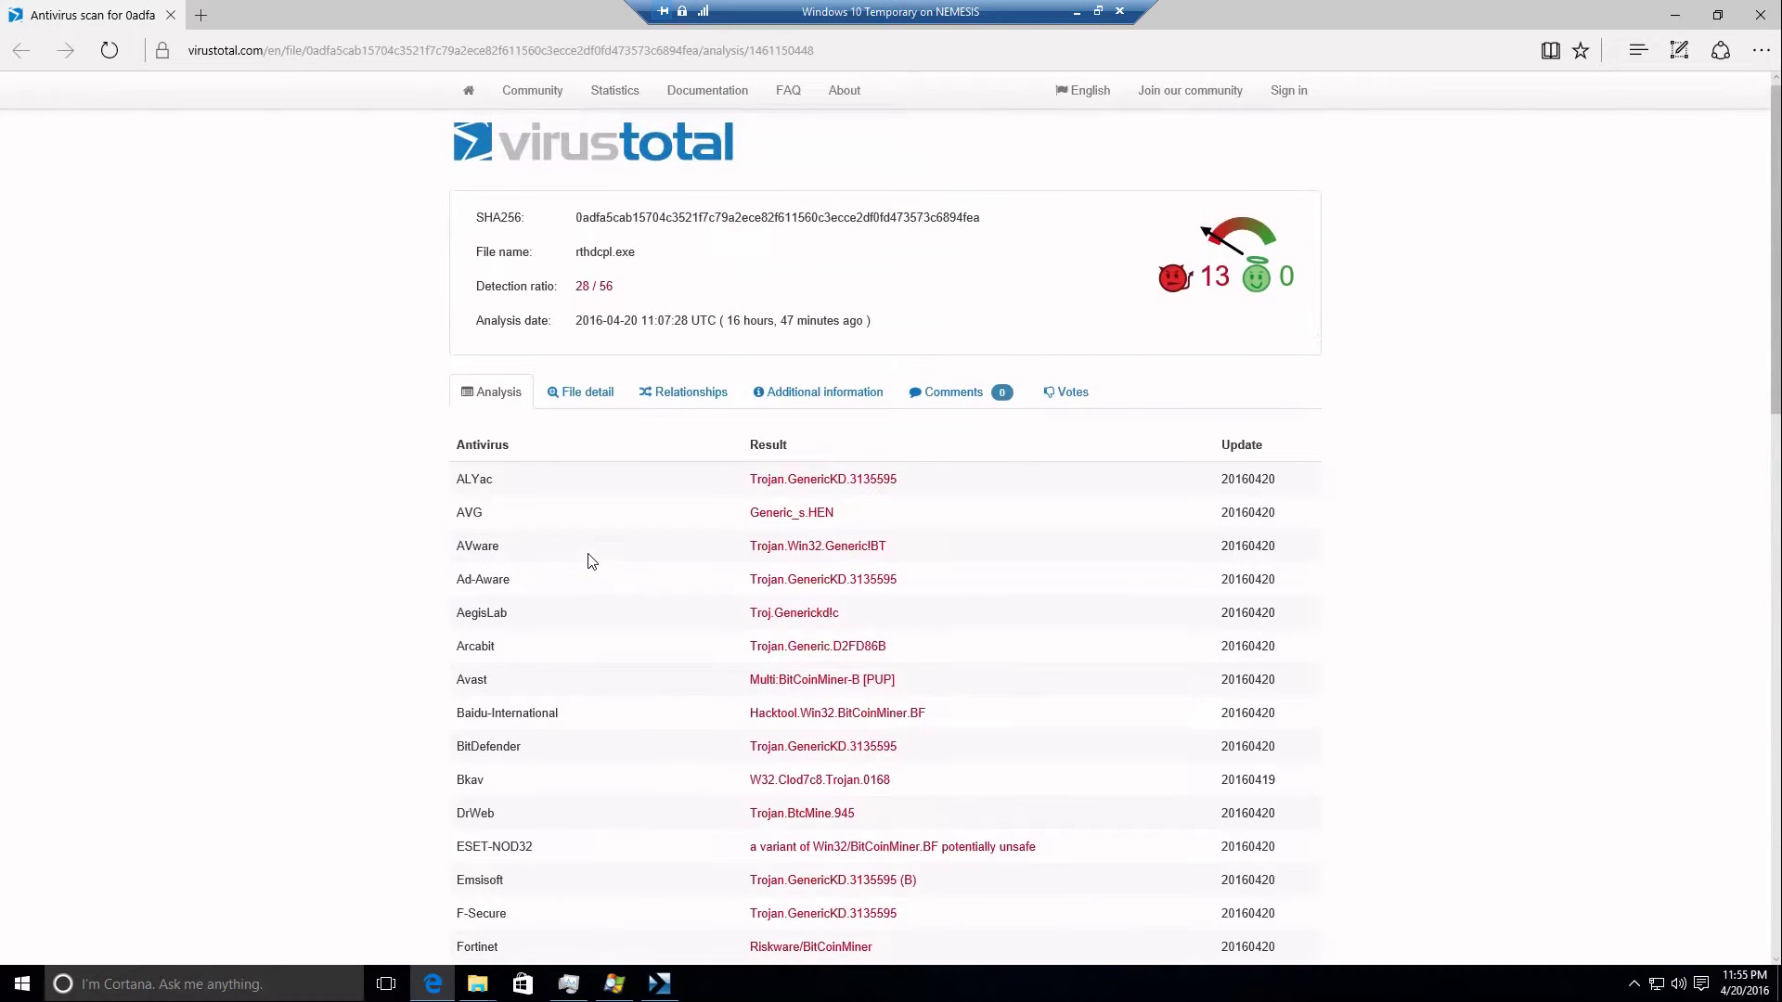
scroll(592, 561, "down", 15)
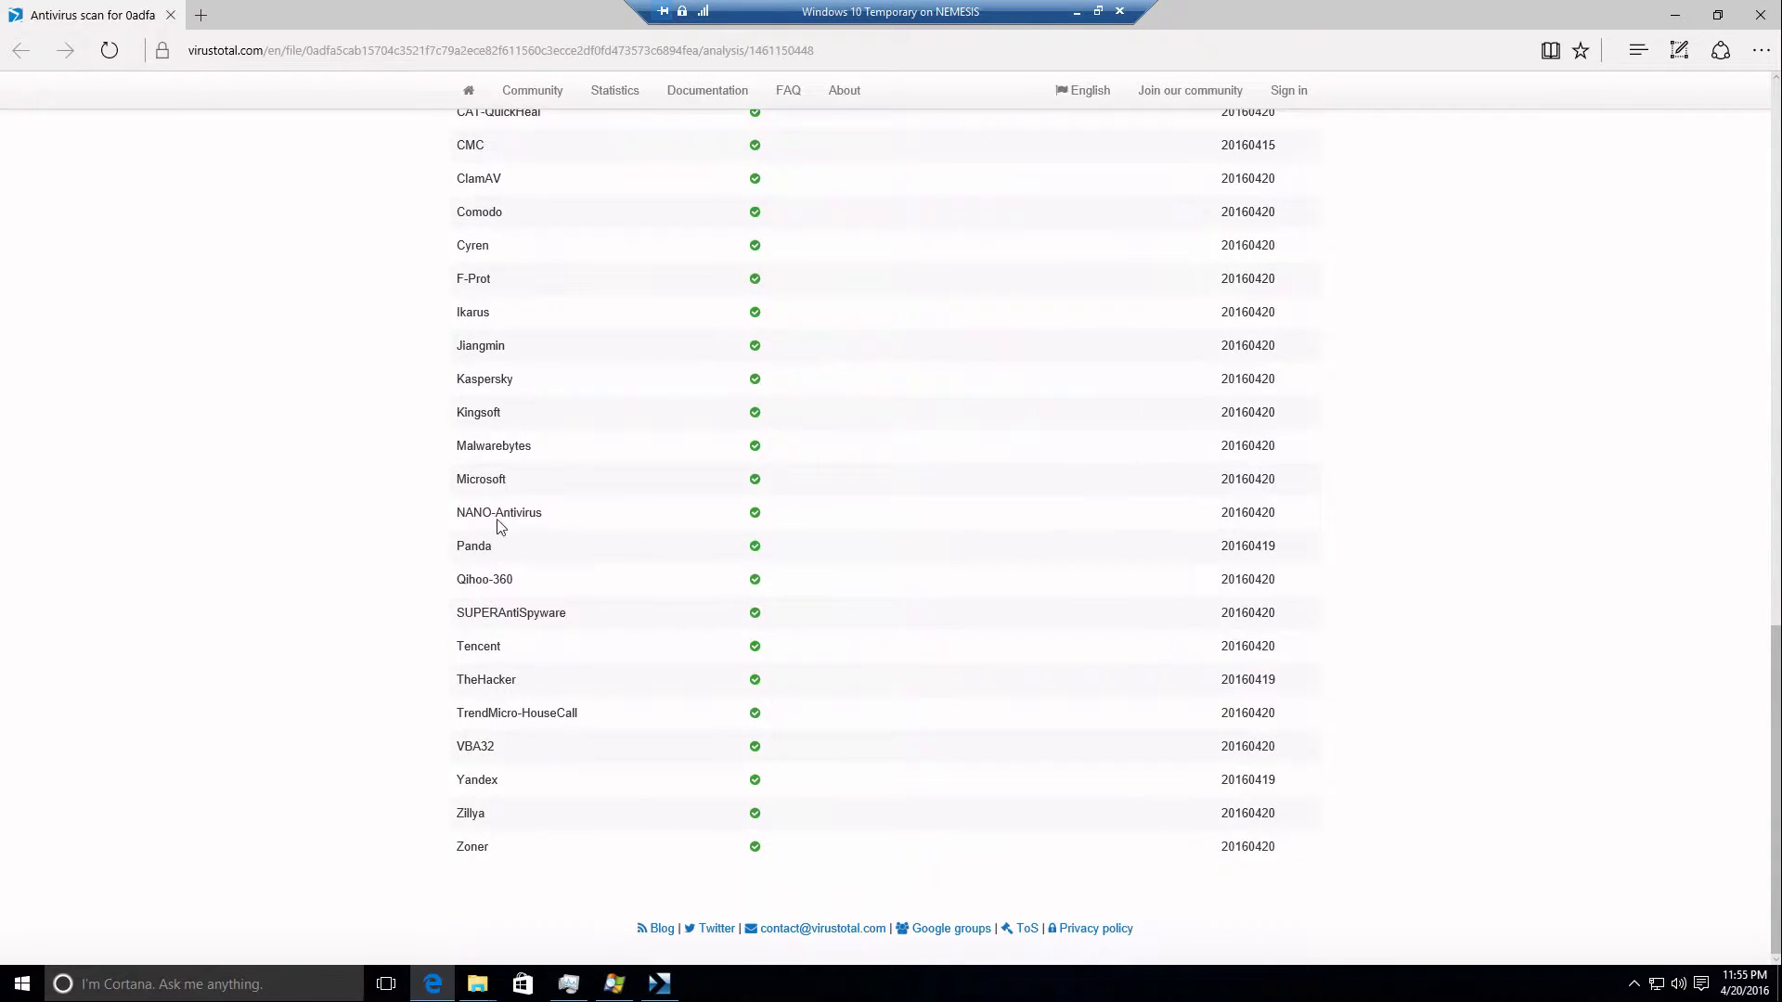
Highlight the Microsoft row in the VirusTotal results, from the engine name to its update date.
double_click(500, 477)
left_click_drag(726, 481, 864, 484)
left_click(465, 482)
left_click_drag(462, 479, 1285, 487)
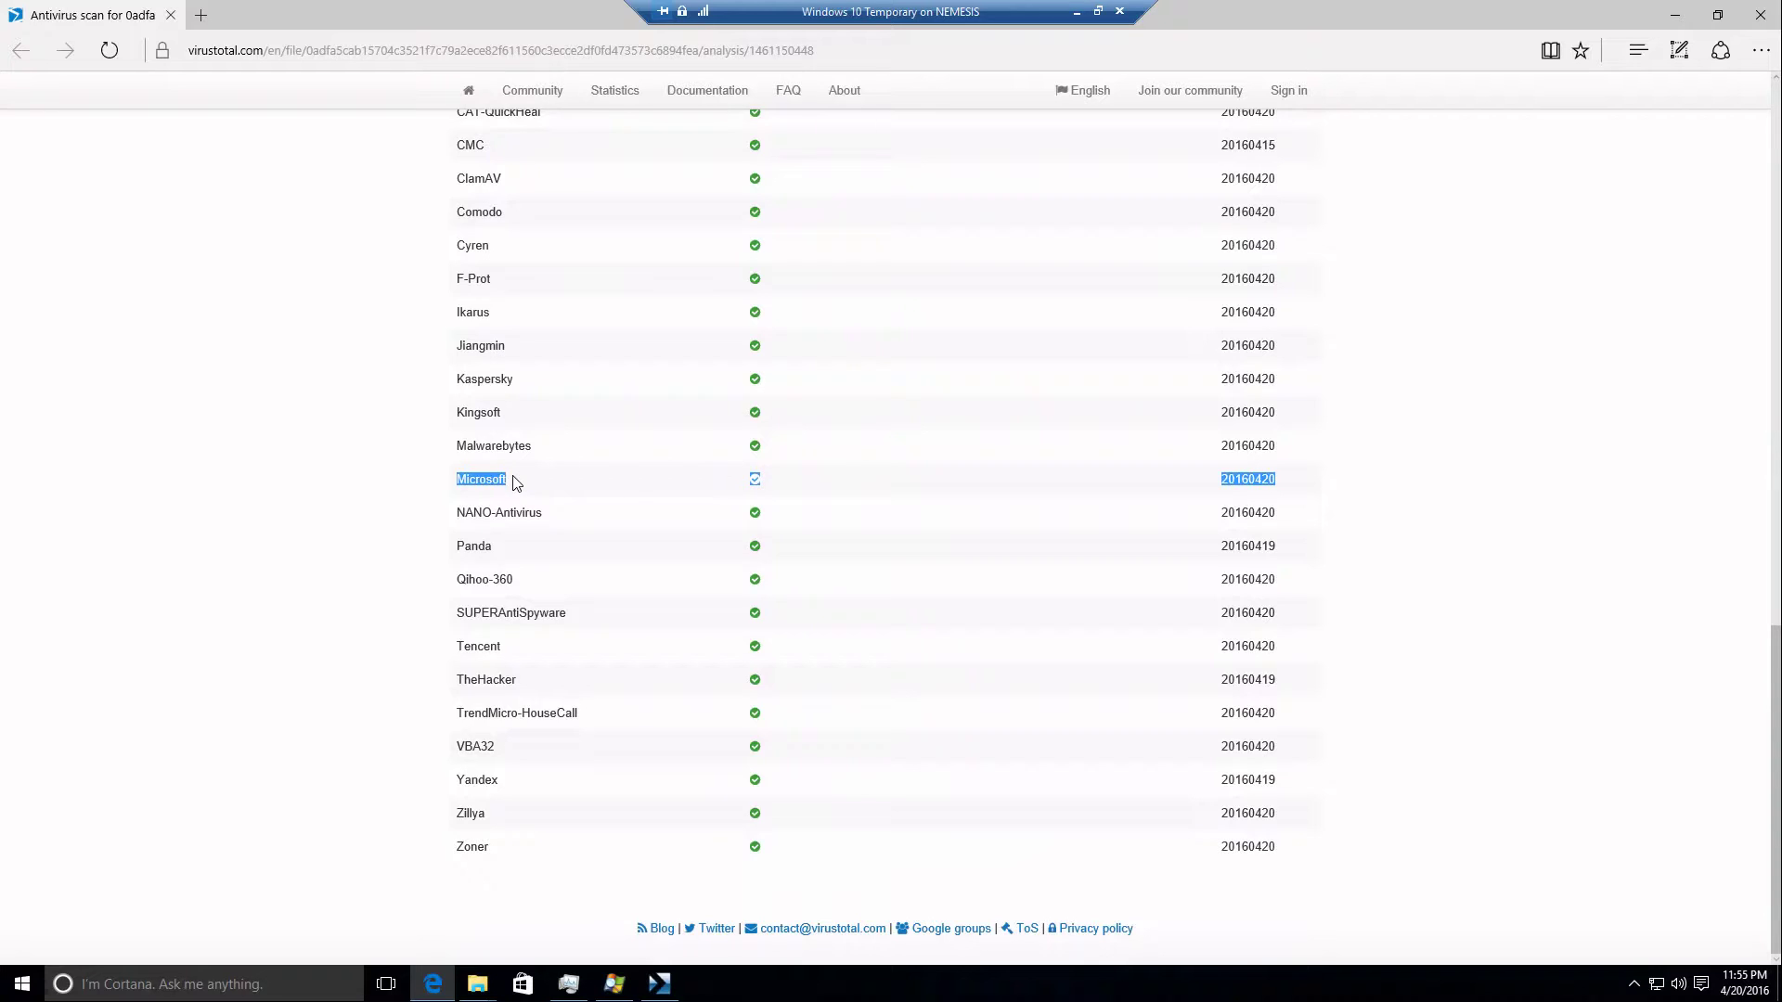
left_click(484, 484)
left_click_drag(462, 482, 929, 492)
left_click_drag(1245, 466, 1285, 473)
Close the VirusTotal report and the VirusTotal Uploader window.
left_click(1759, 15)
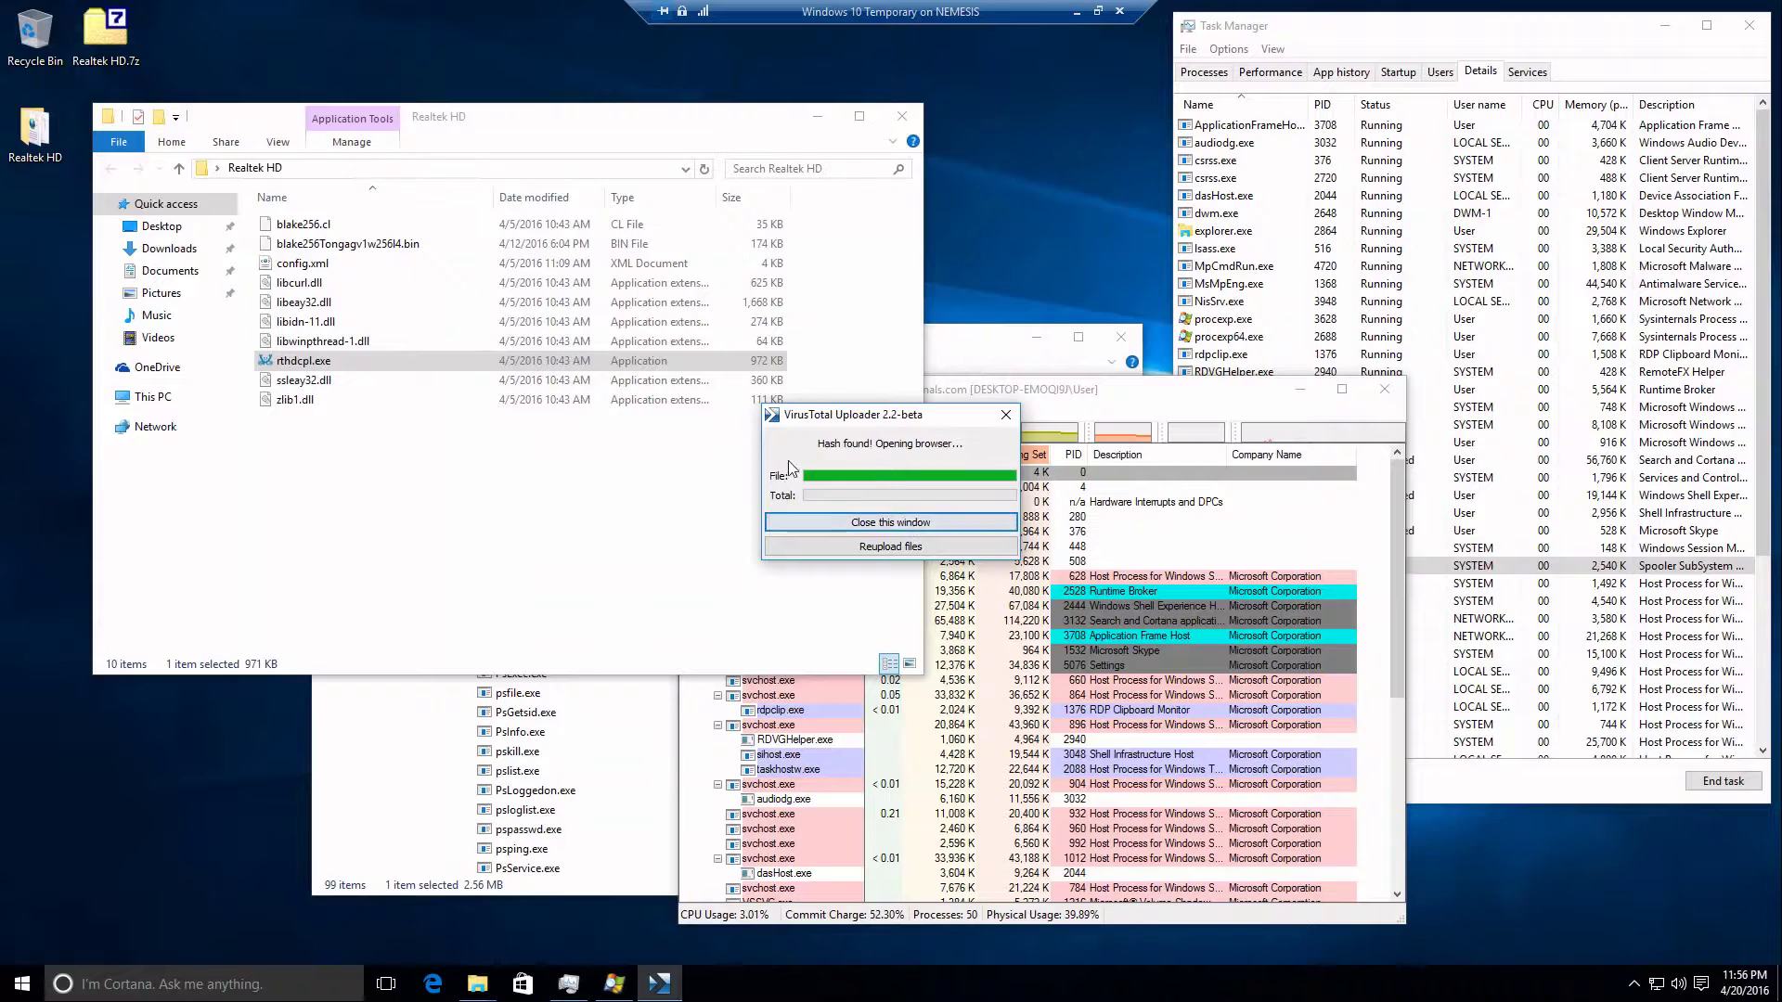
left_click(886, 525)
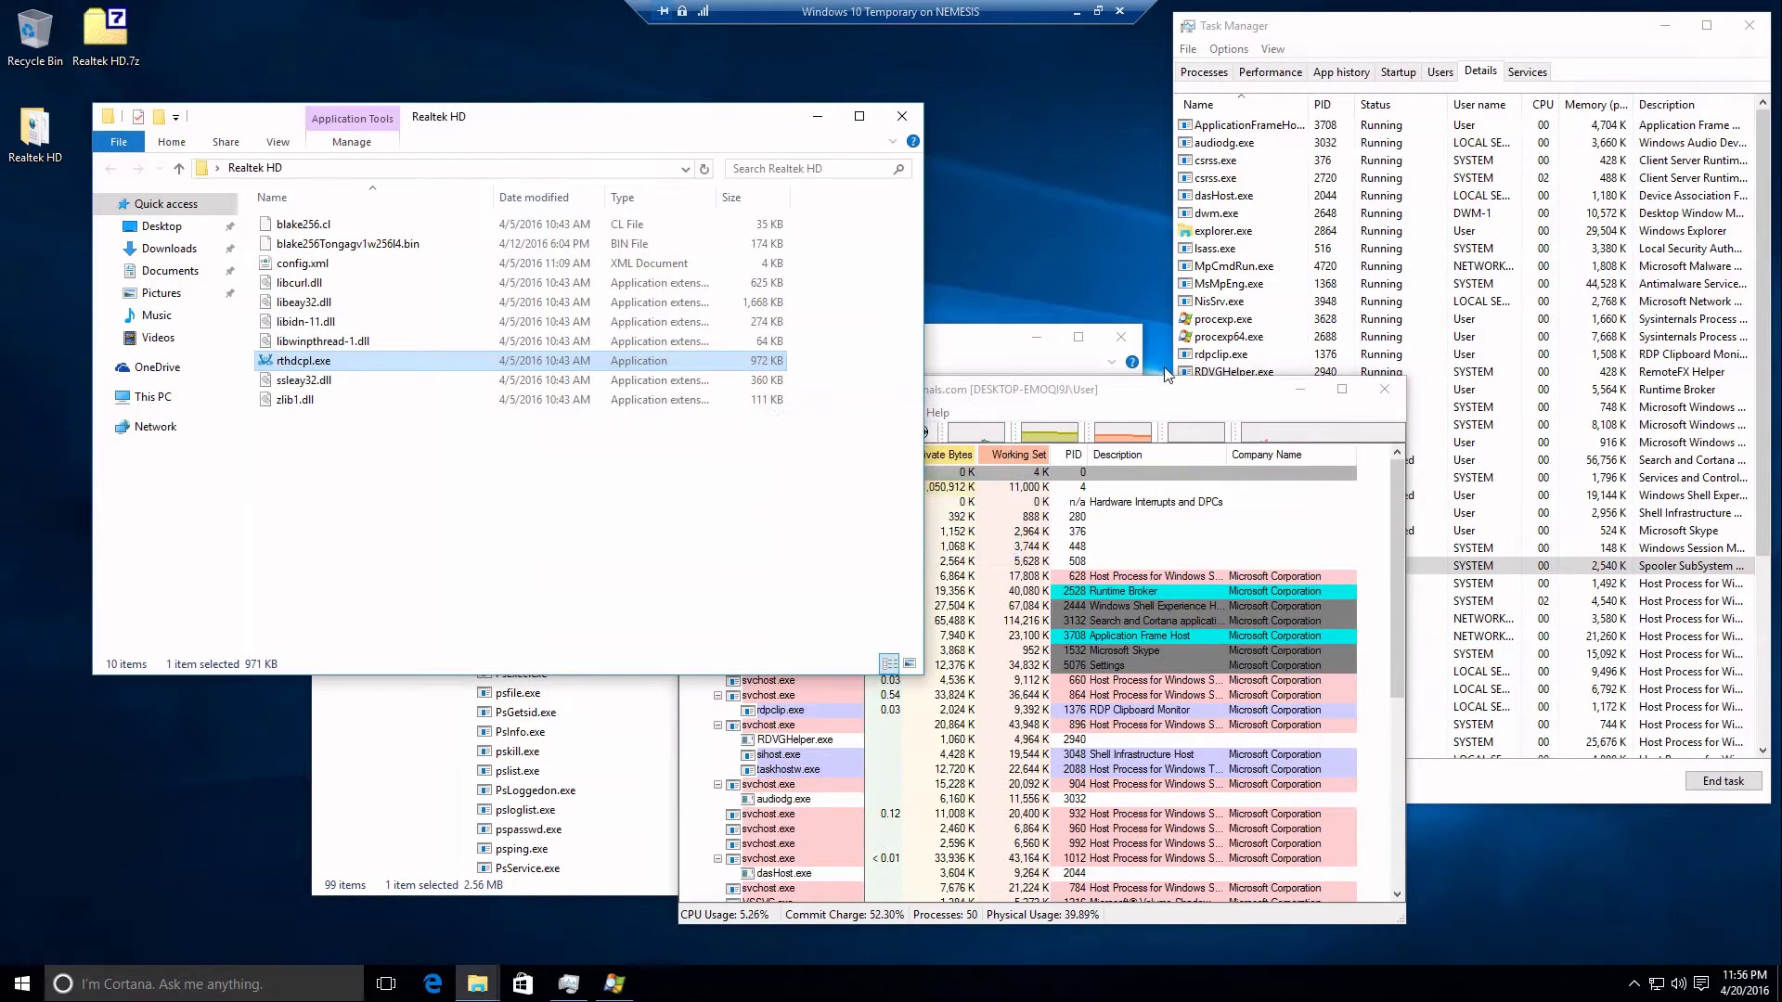
Bring Process Explorer to the front, maximize it and widen its Process column so full process names fit.
left_click_drag(1167, 390, 856, 415)
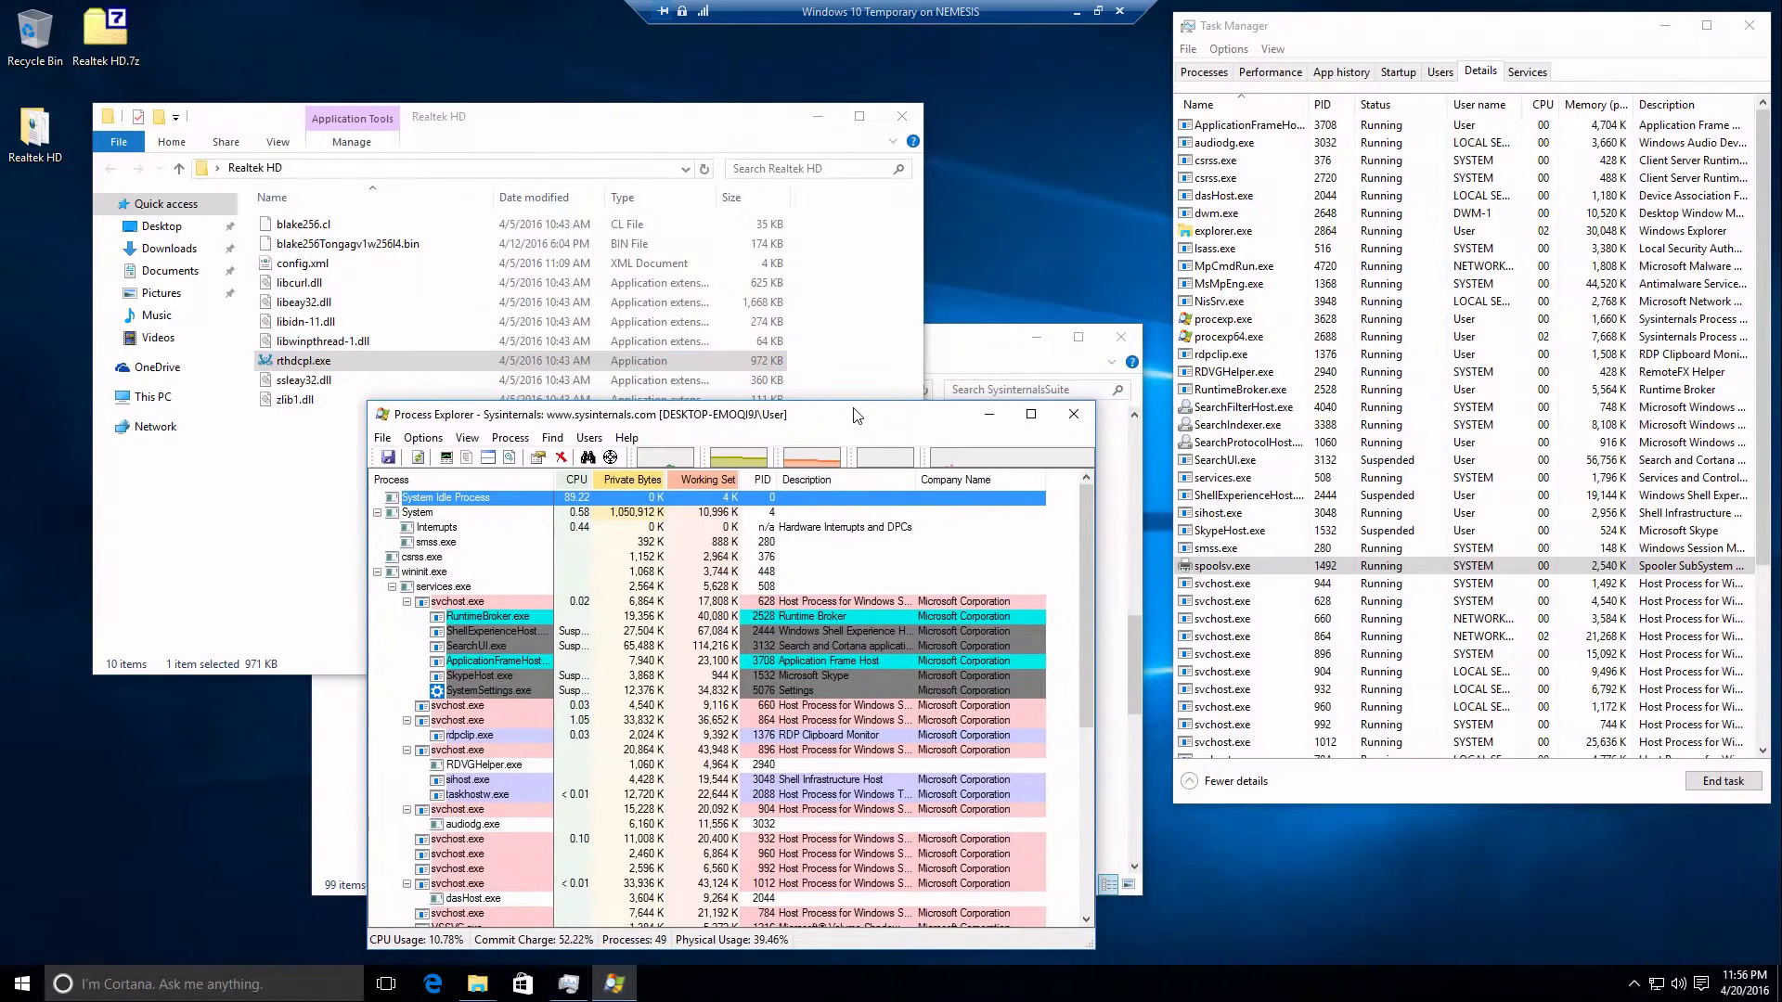
left_click(1005, 365)
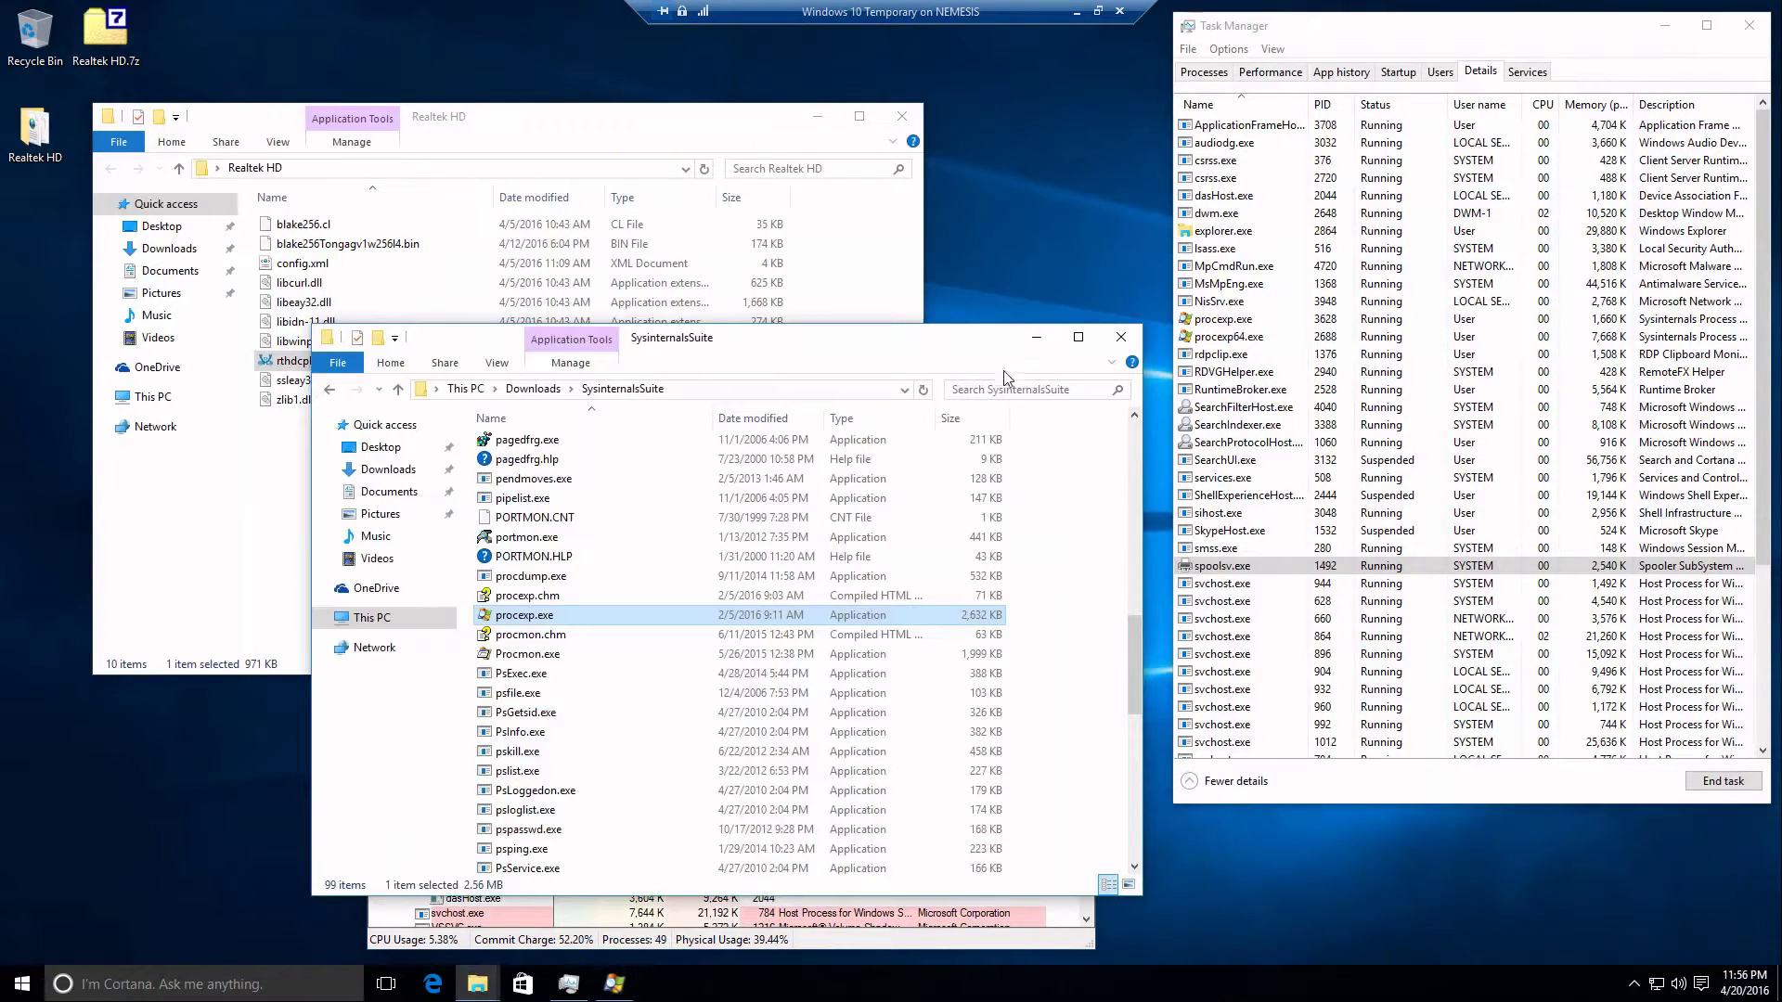
left_click(967, 941)
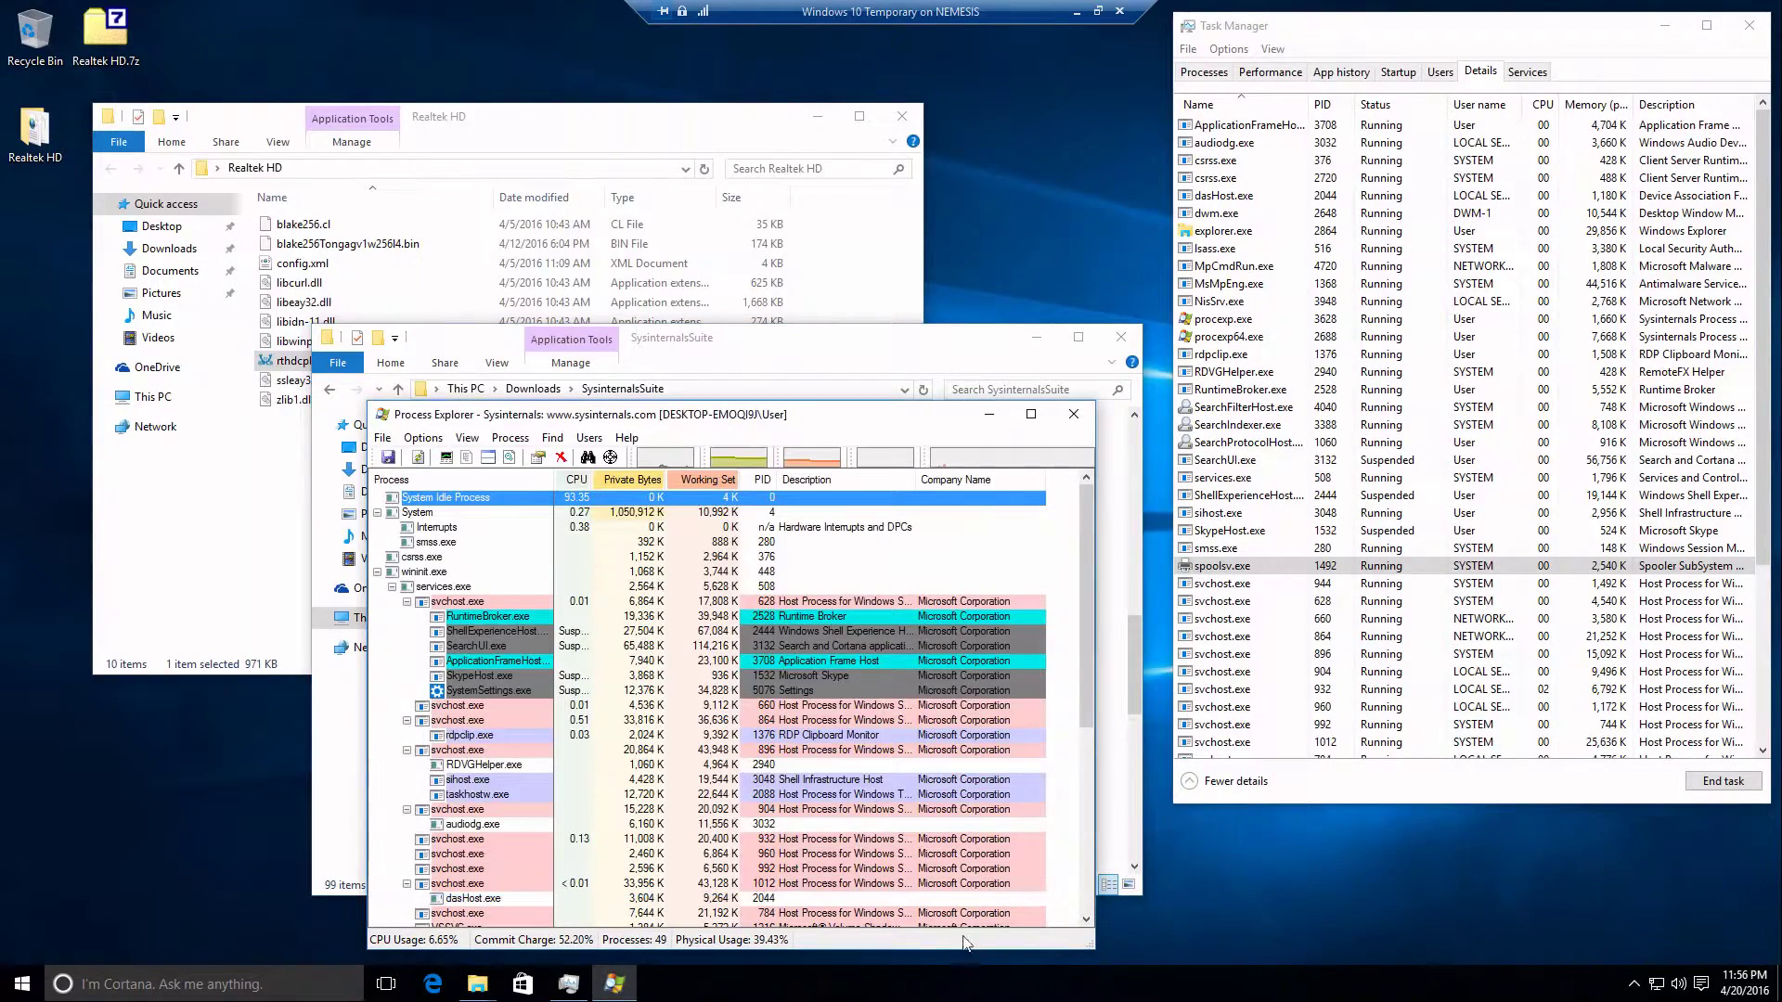
double_click(917, 432)
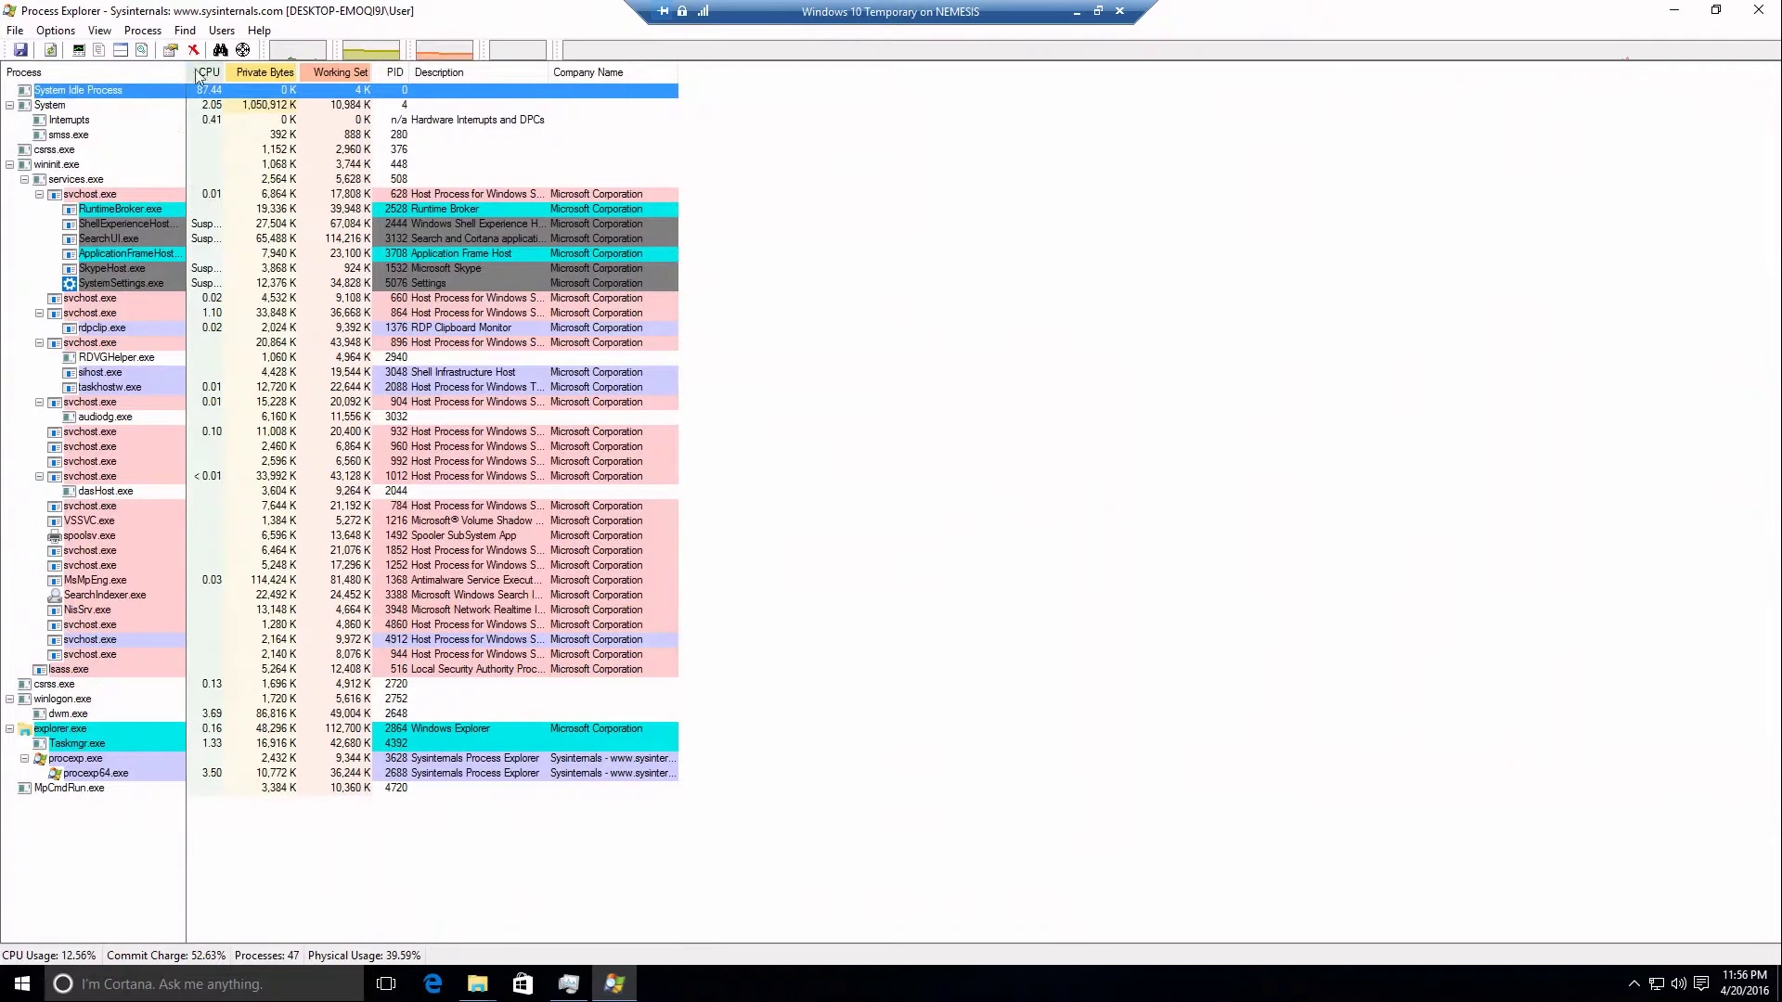
left_click_drag(186, 72, 379, 104)
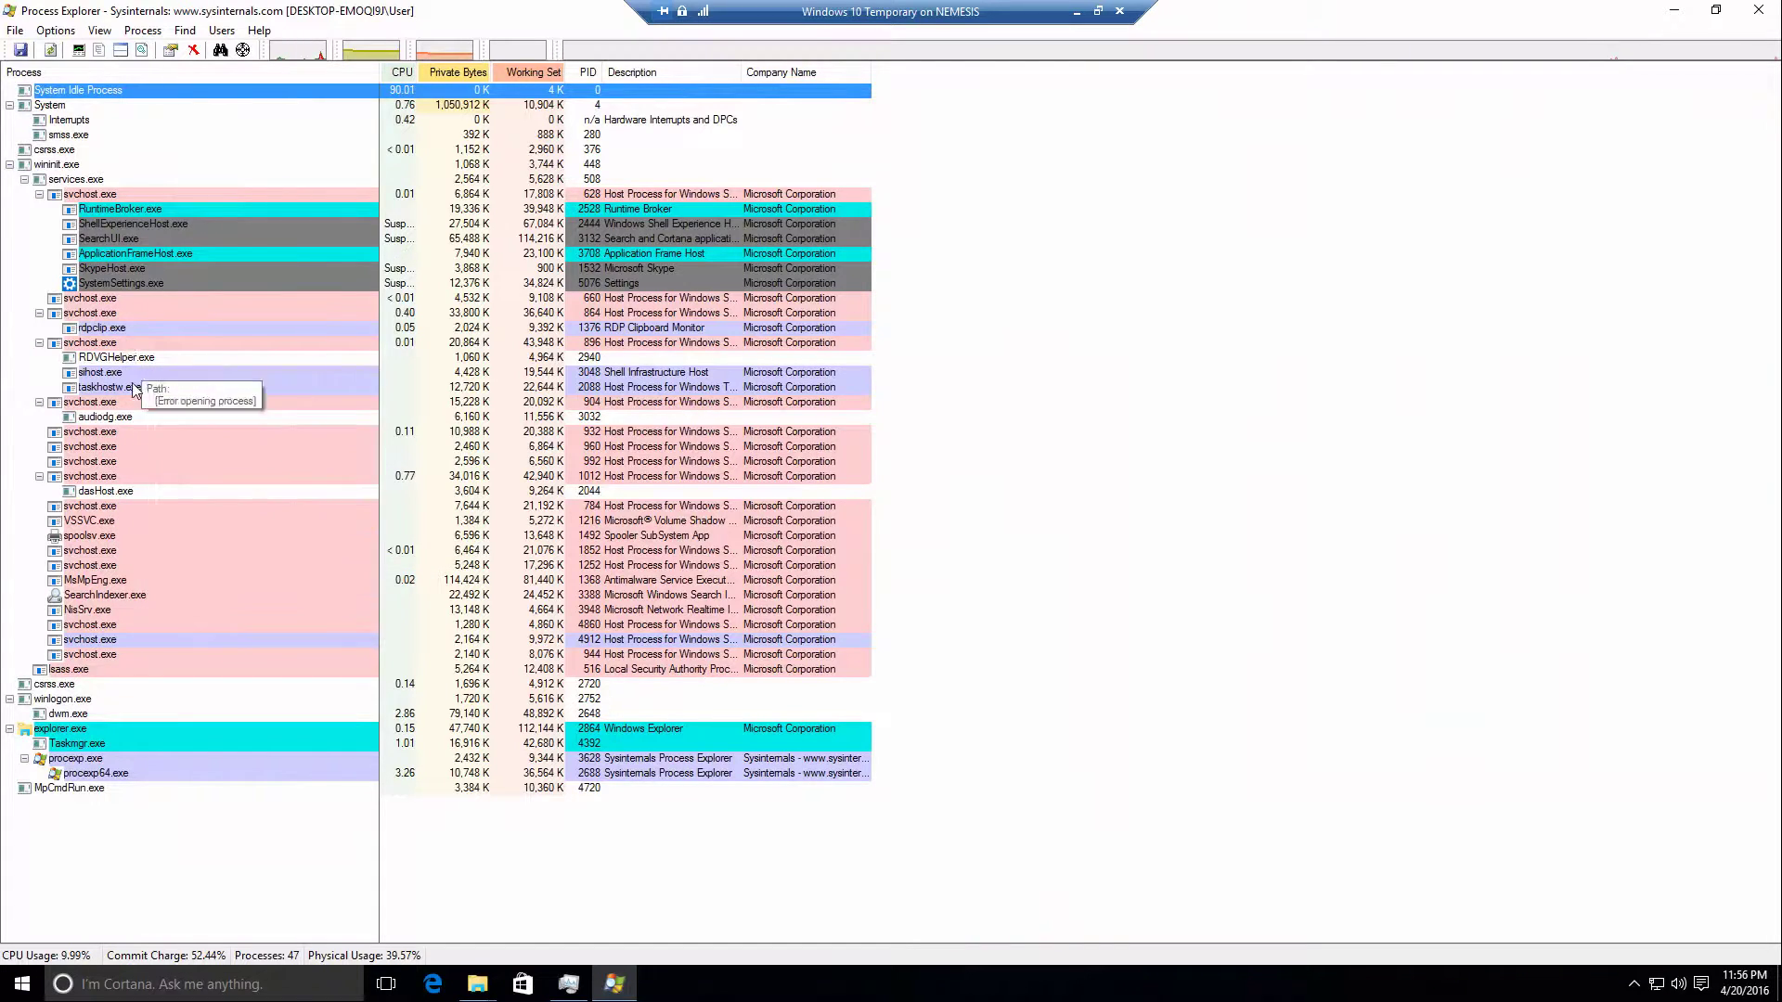
Open the properties of the dasHost.exe process and move the dialog so the process tree stays readable.
left_click(133, 498)
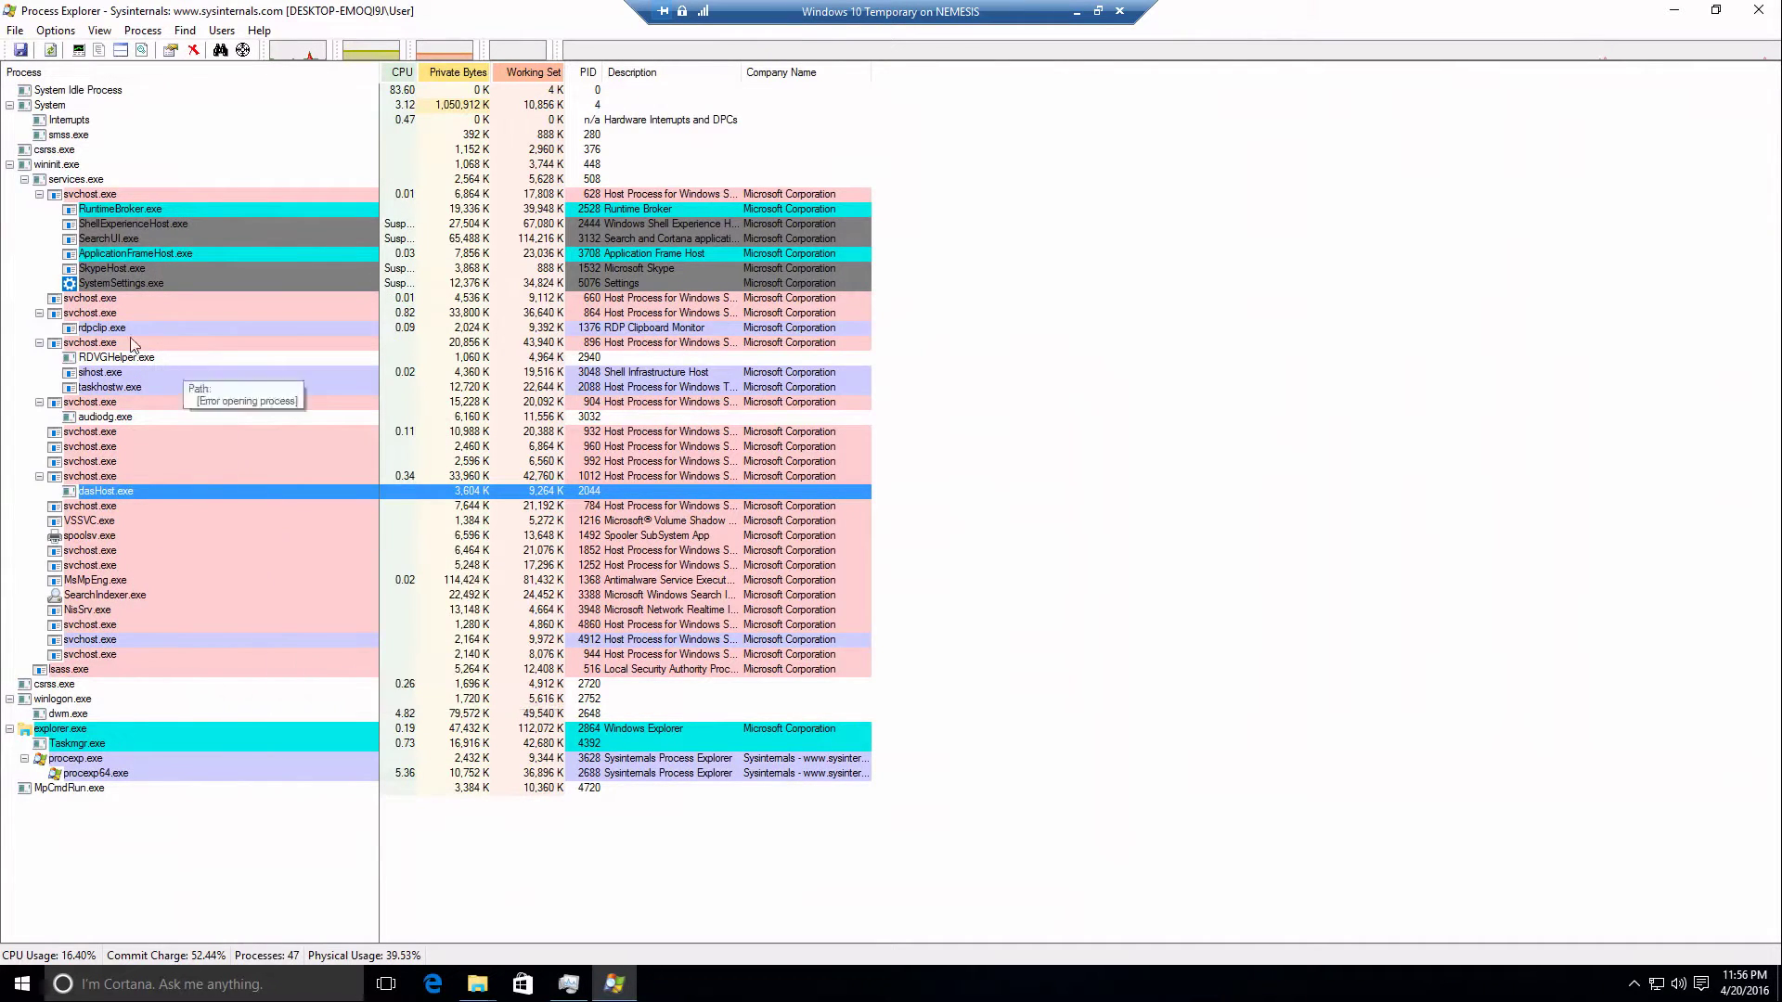
mouse_move(254, 312)
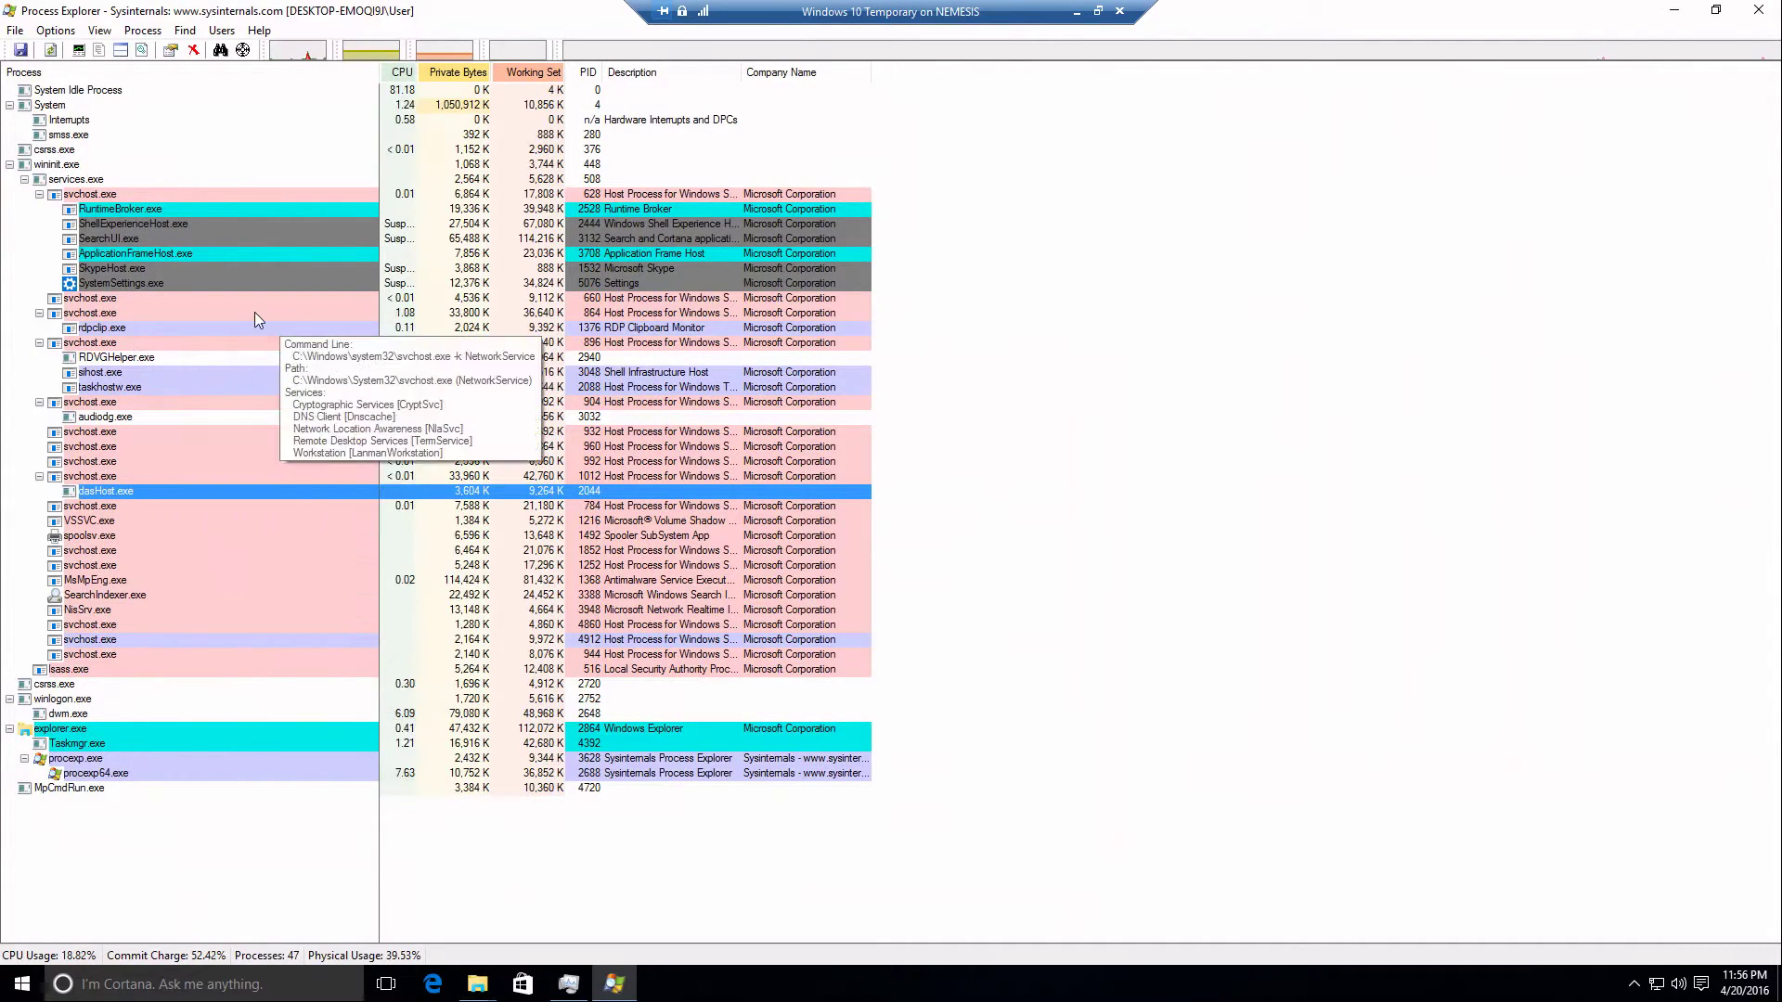
right_click(119, 494)
left_click(162, 696)
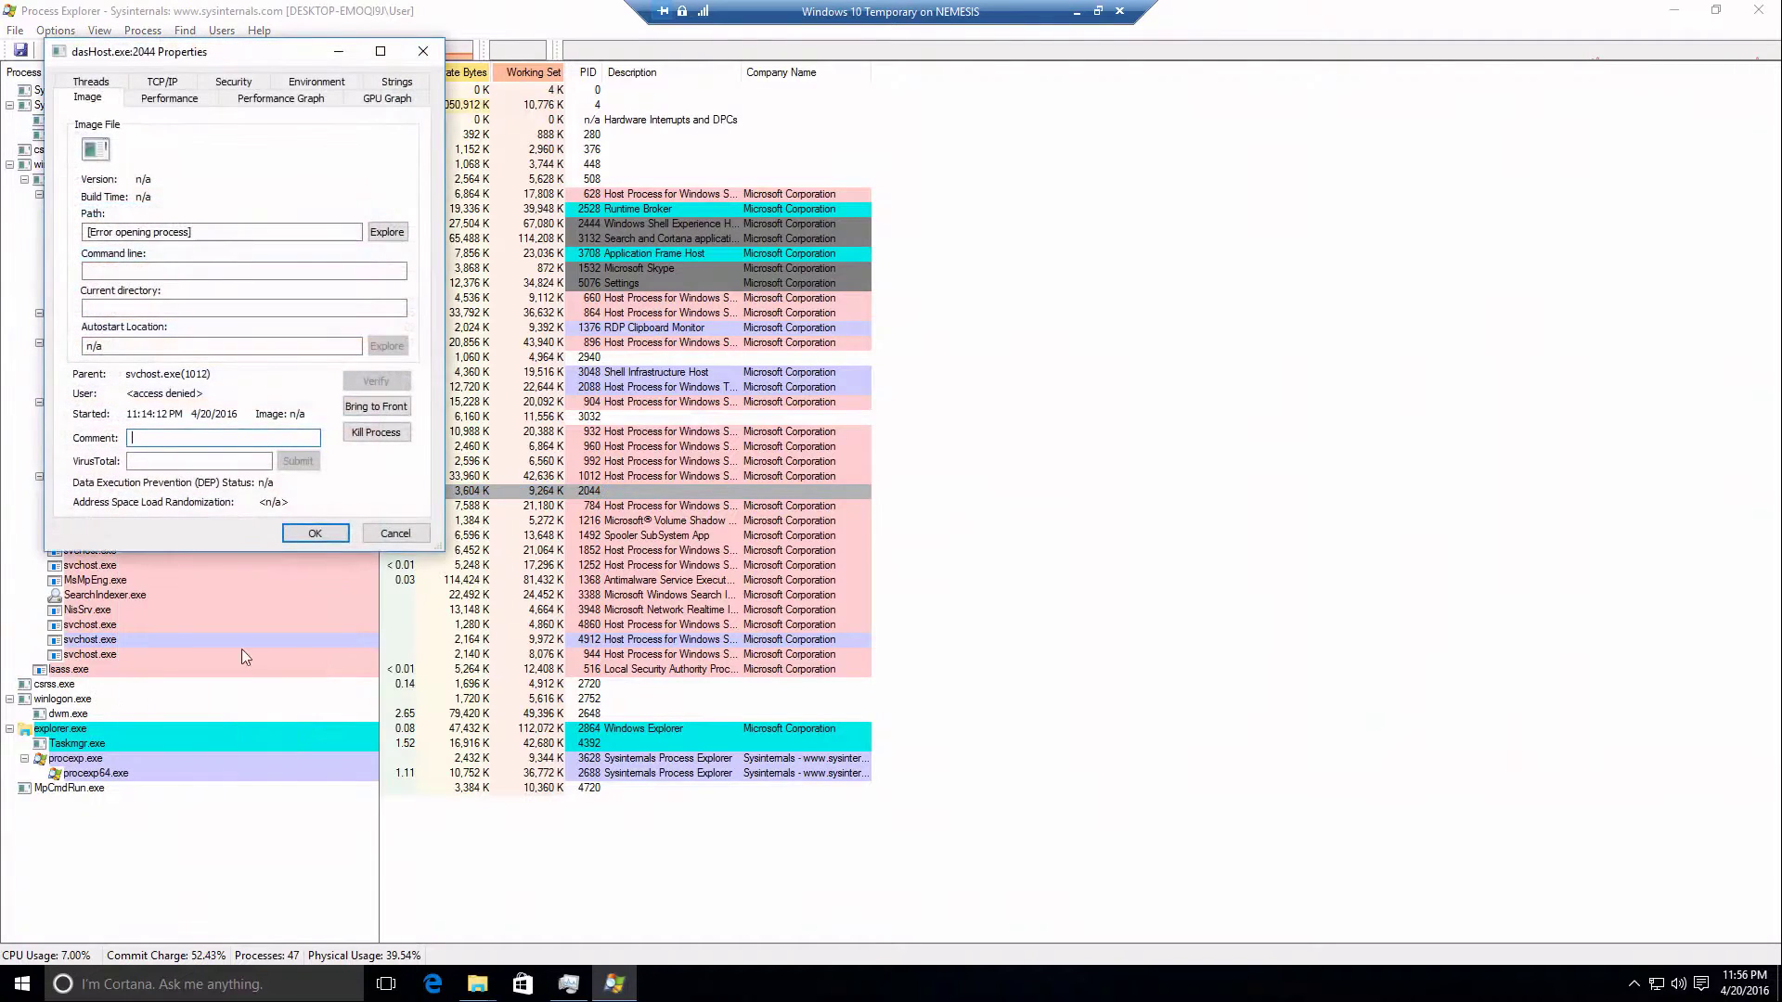
left_click_drag(198, 54, 421, 428)
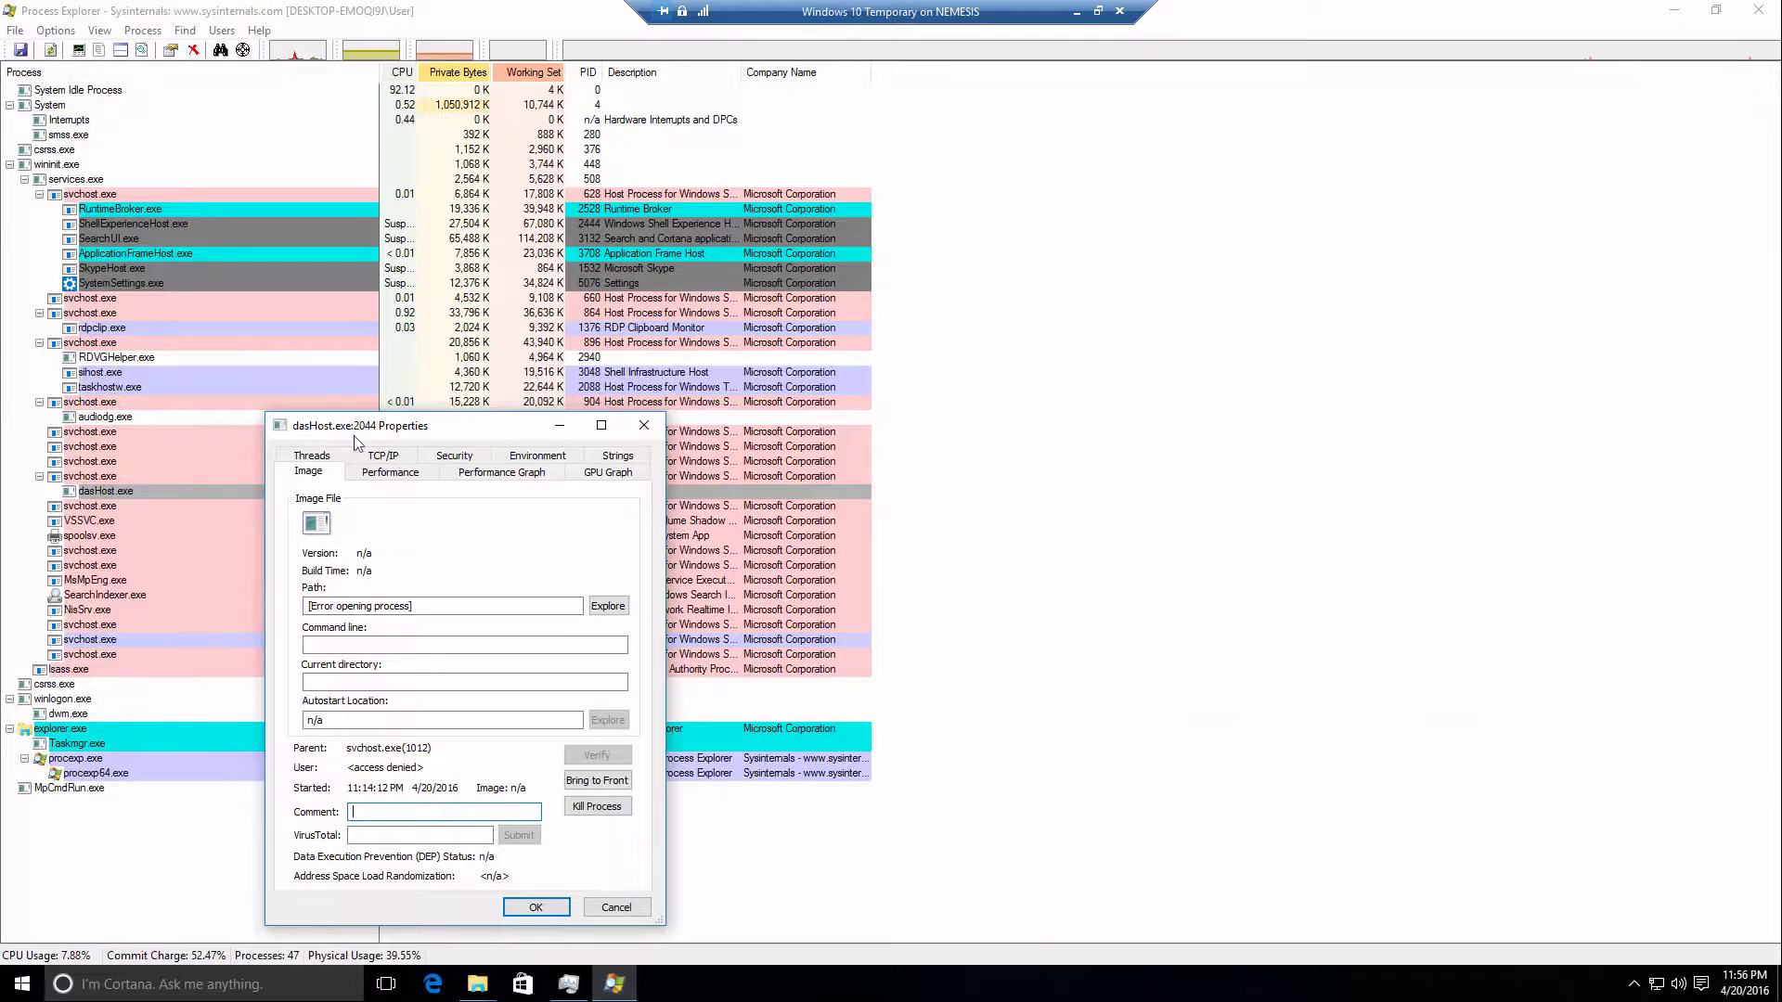
Examine dasHost.exe's performance, GPU, strings, environment, TCP/IP, security and thread properties, dismissing the symbol warning, and close the dialog.
left_click(382, 474)
left_click(462, 474)
left_click(588, 475)
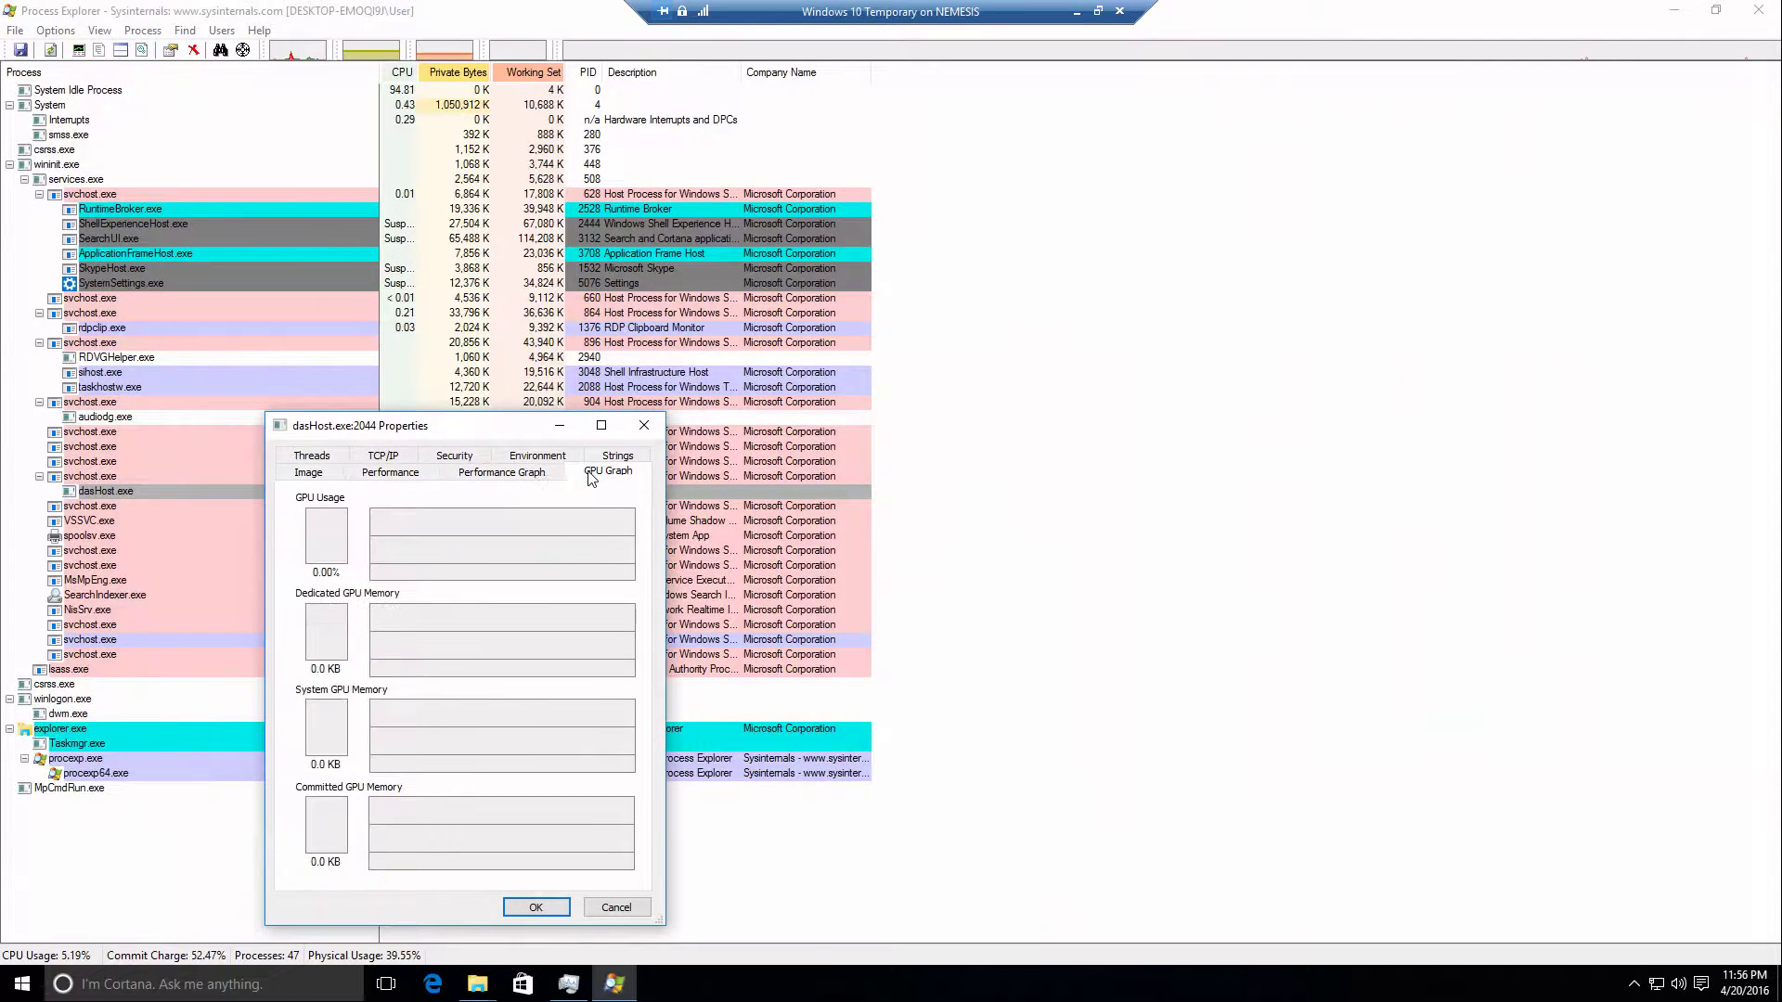
left_click(603, 455)
left_click(552, 473)
left_click(384, 473)
left_click(454, 473)
left_click(312, 473)
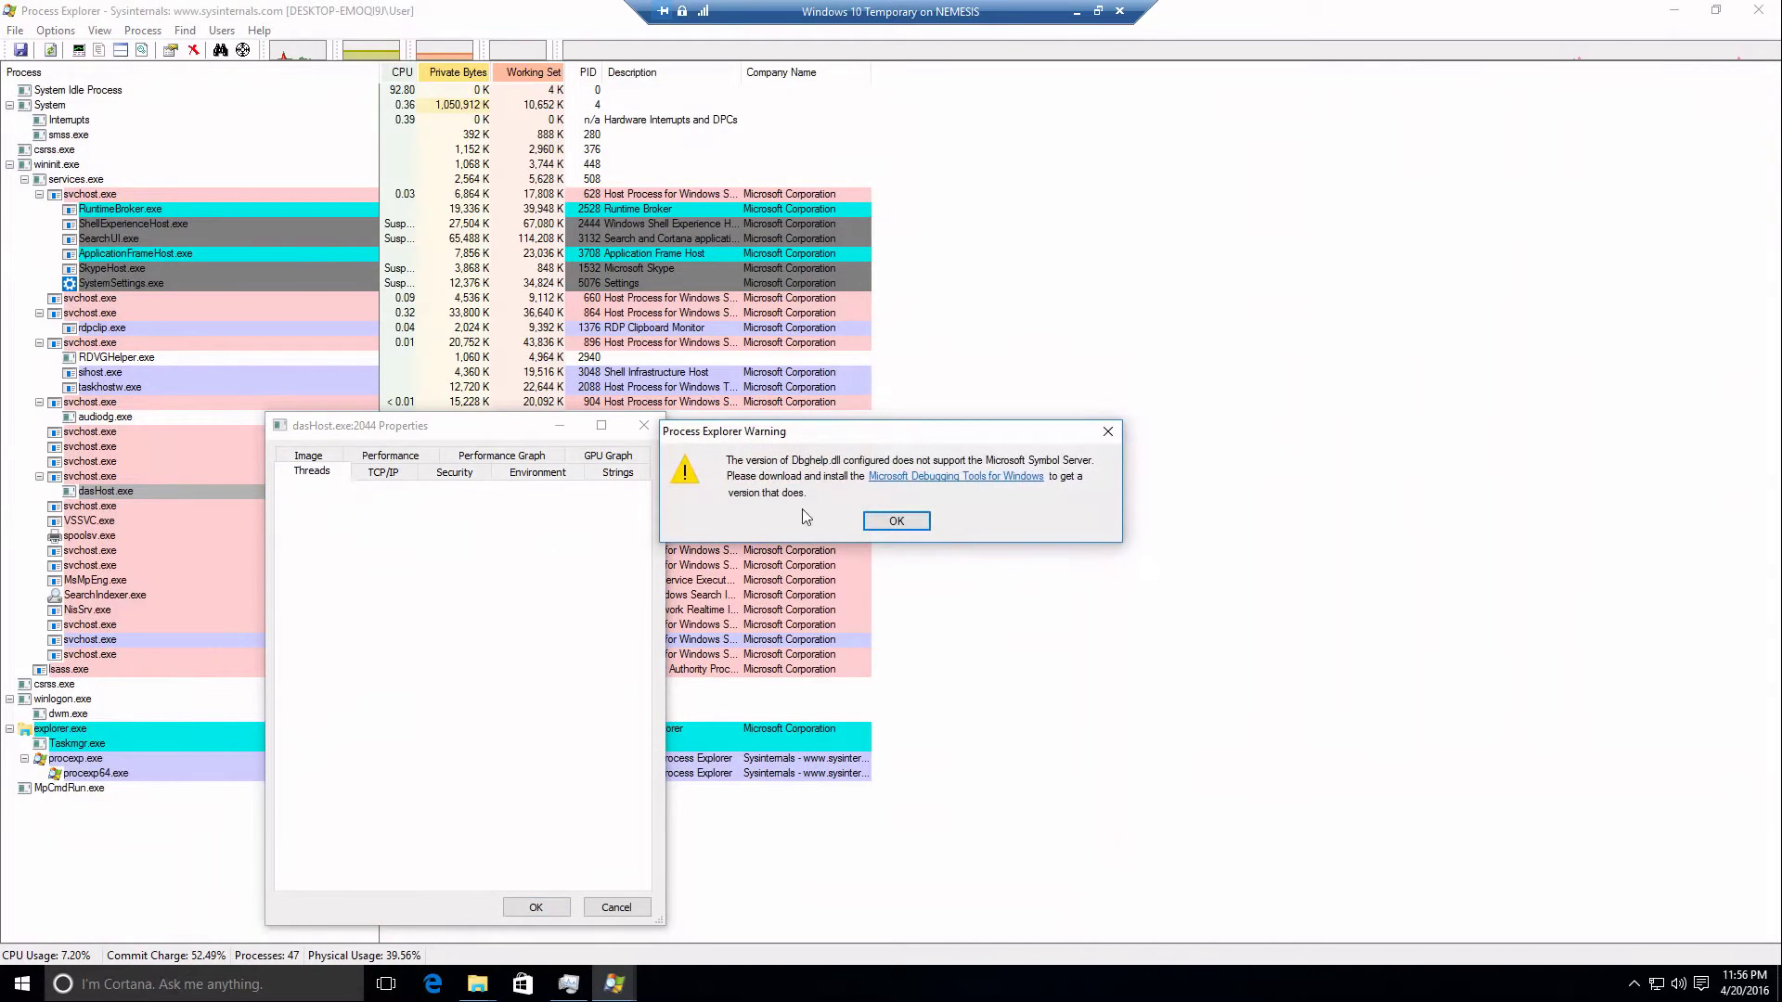
left_click(896, 523)
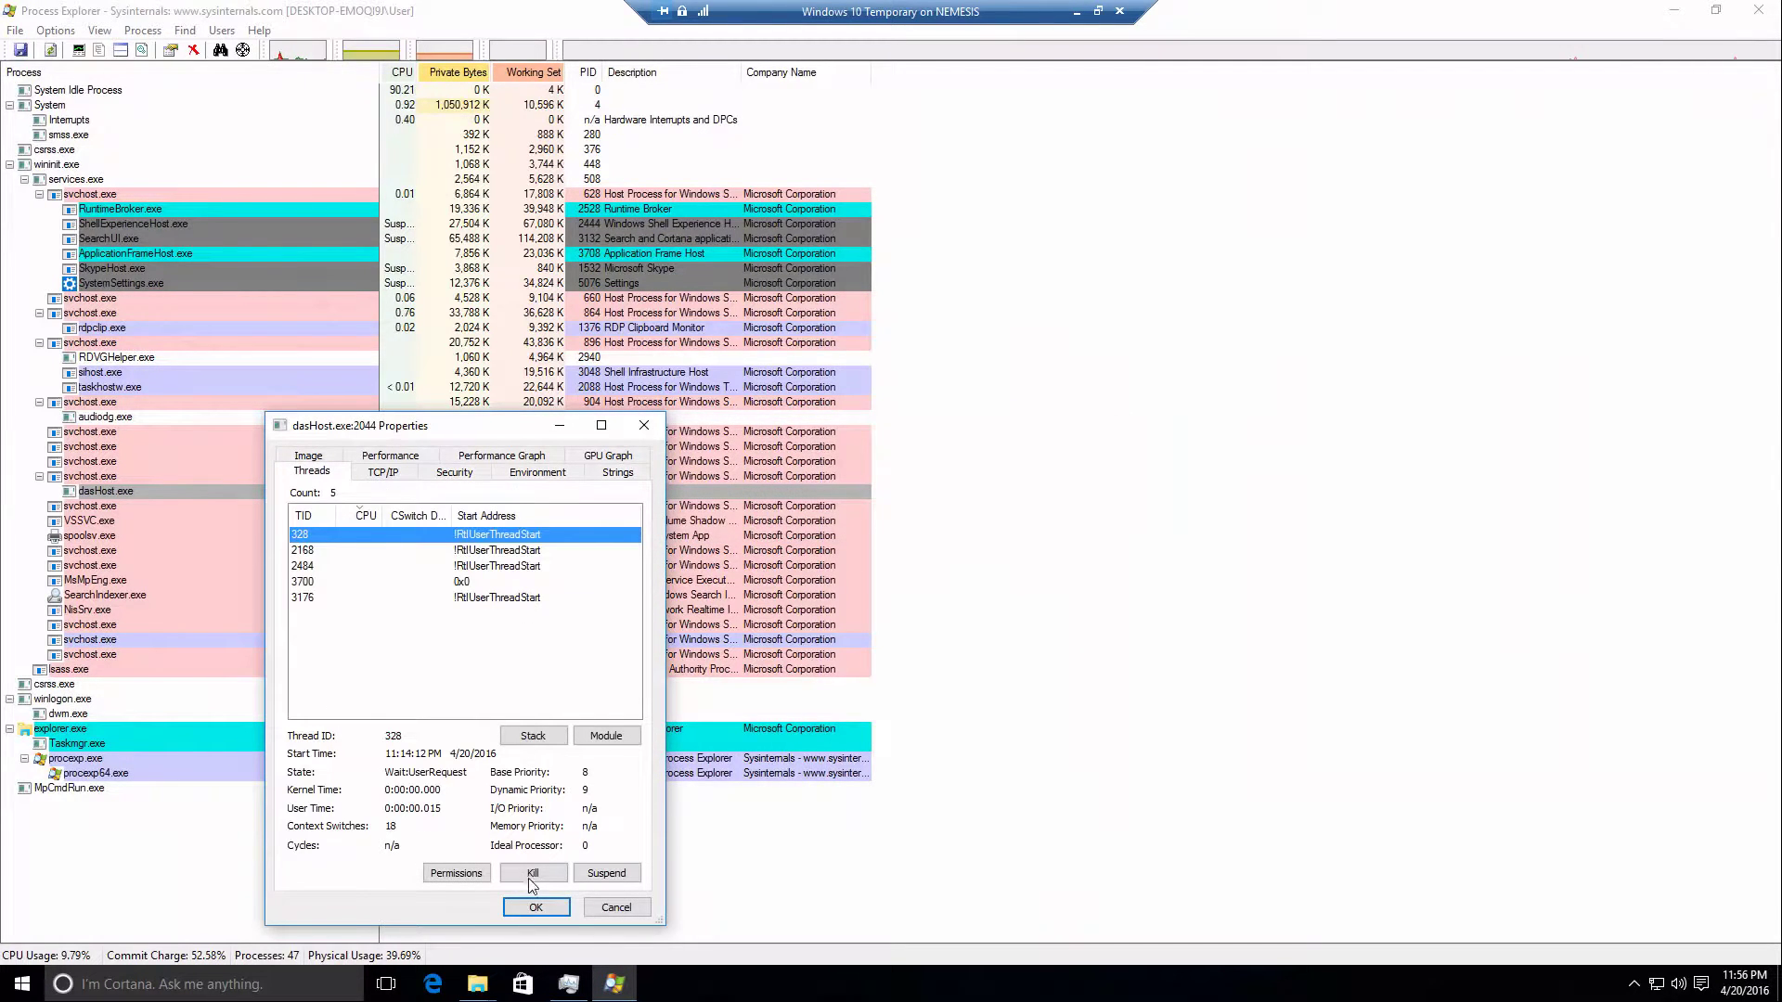
left_click(536, 907)
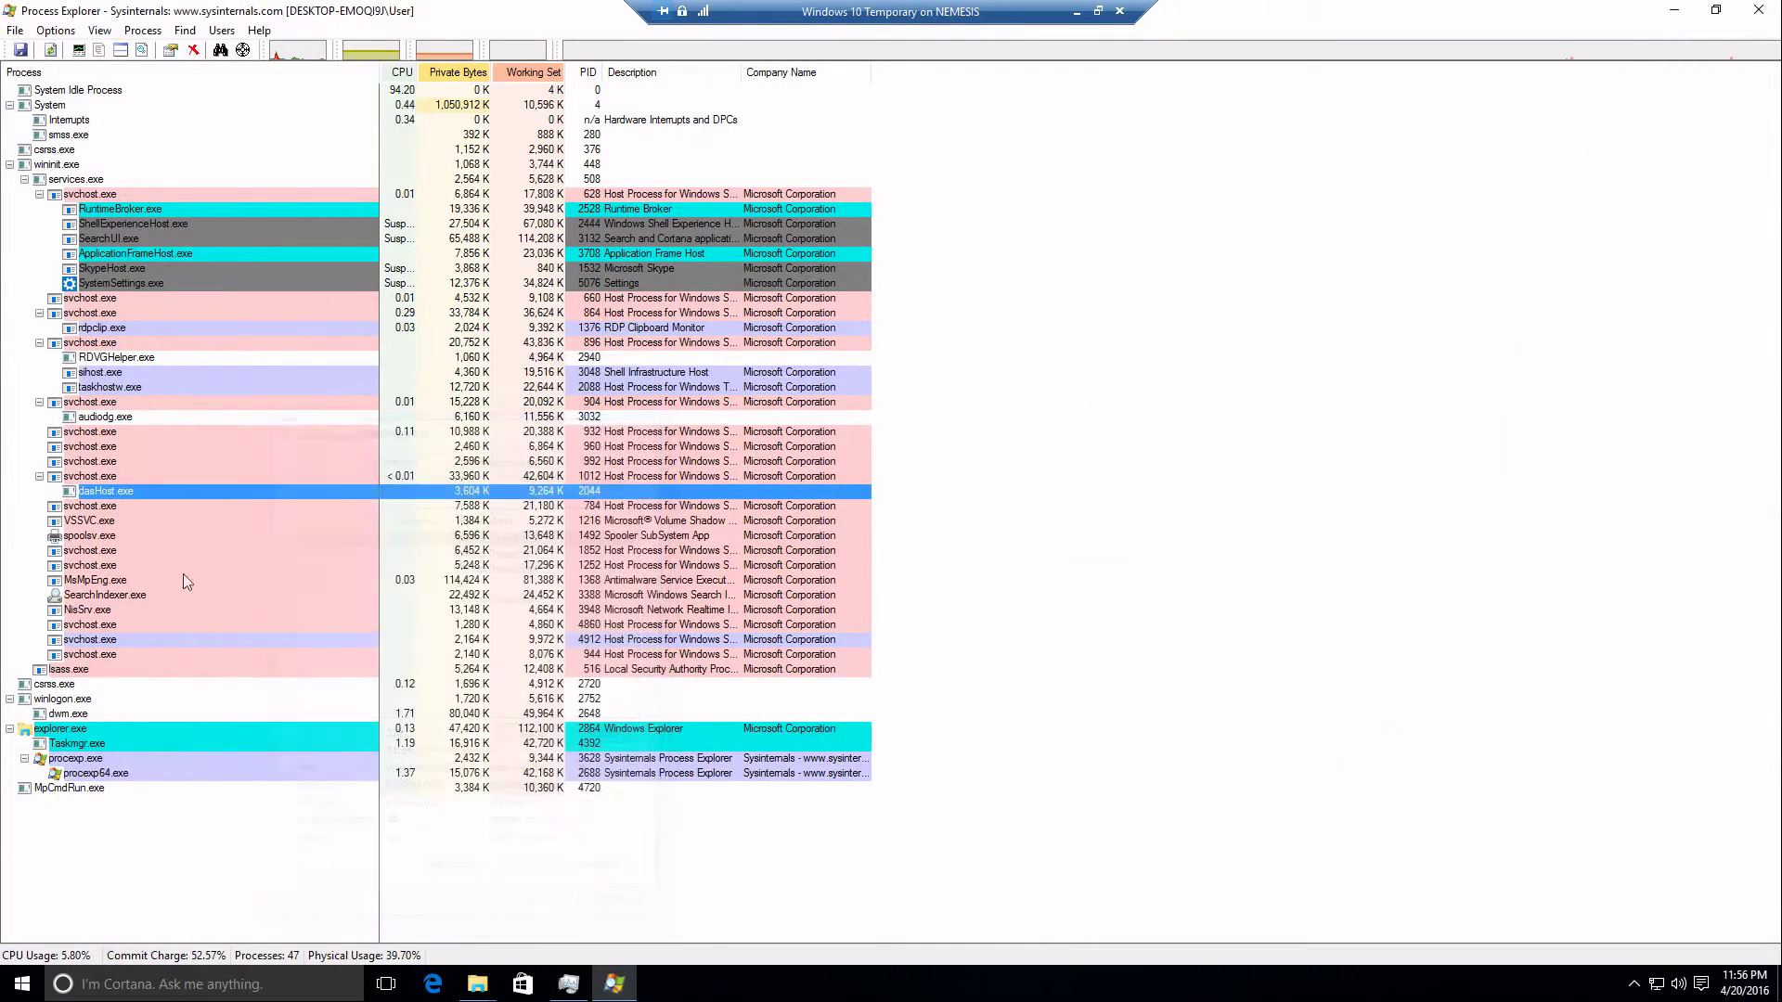
Reopen dasHost.exe's process properties, try to explore its image path, and close the resulting folder window and the dialog.
right_click(109, 493)
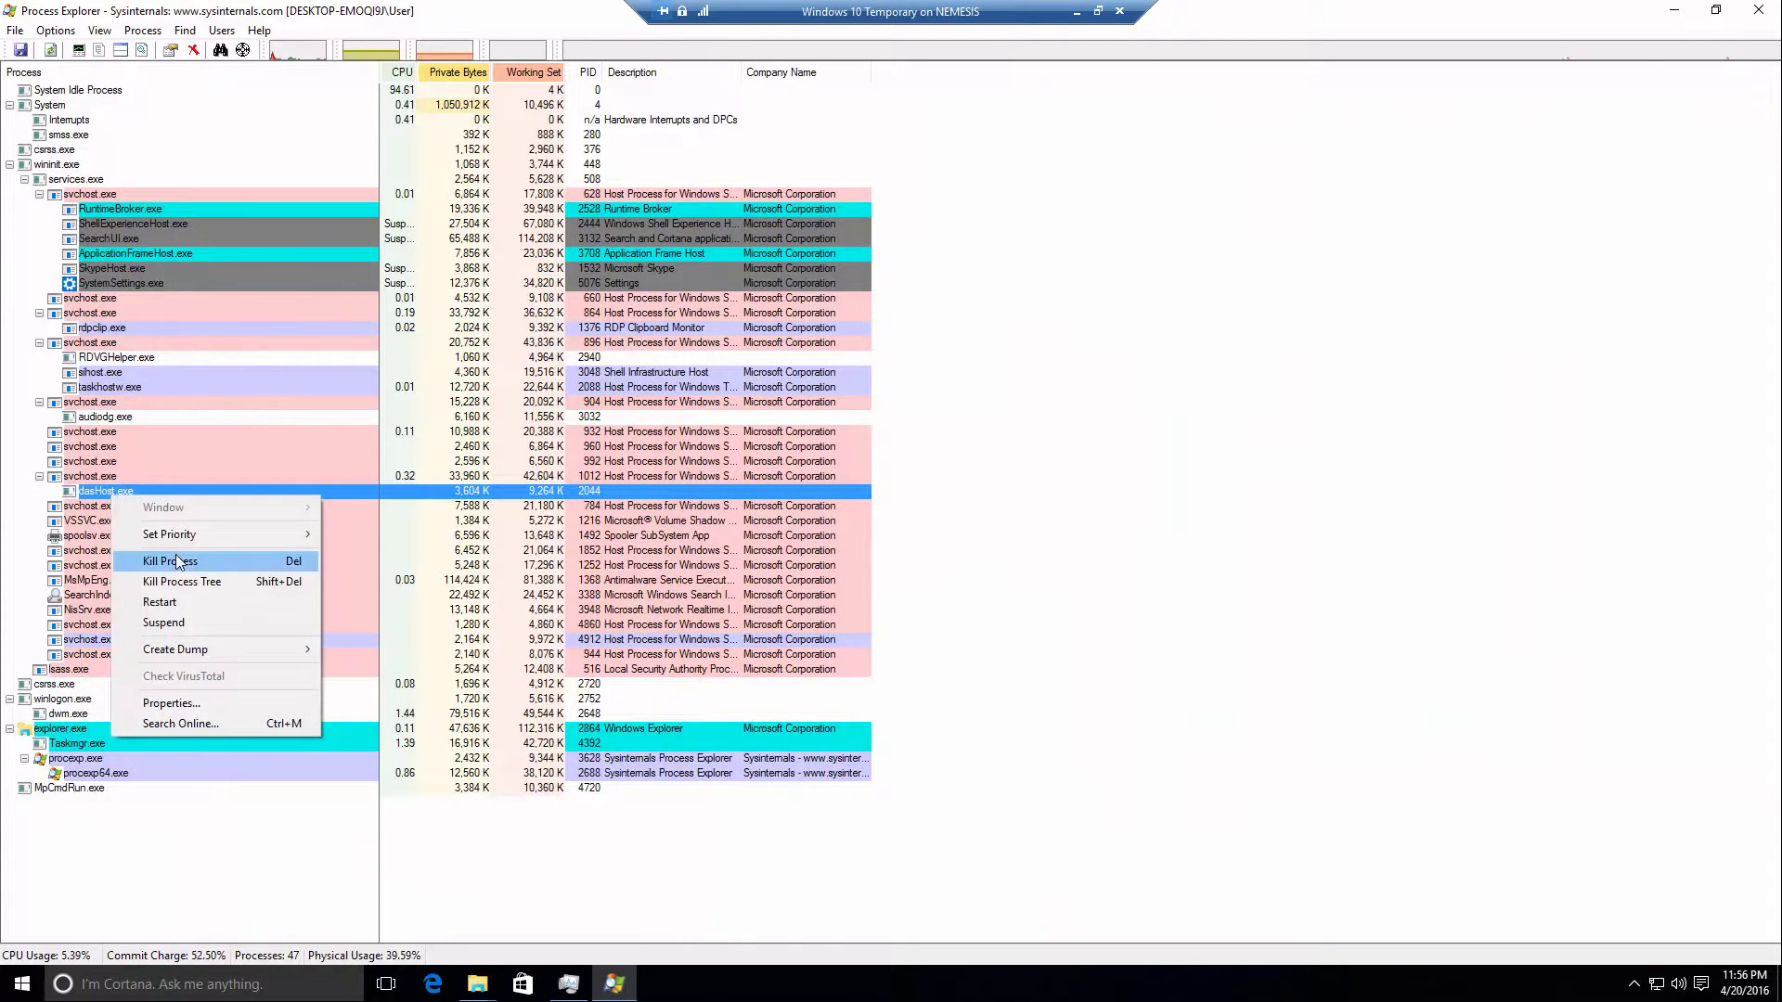
left_click(194, 703)
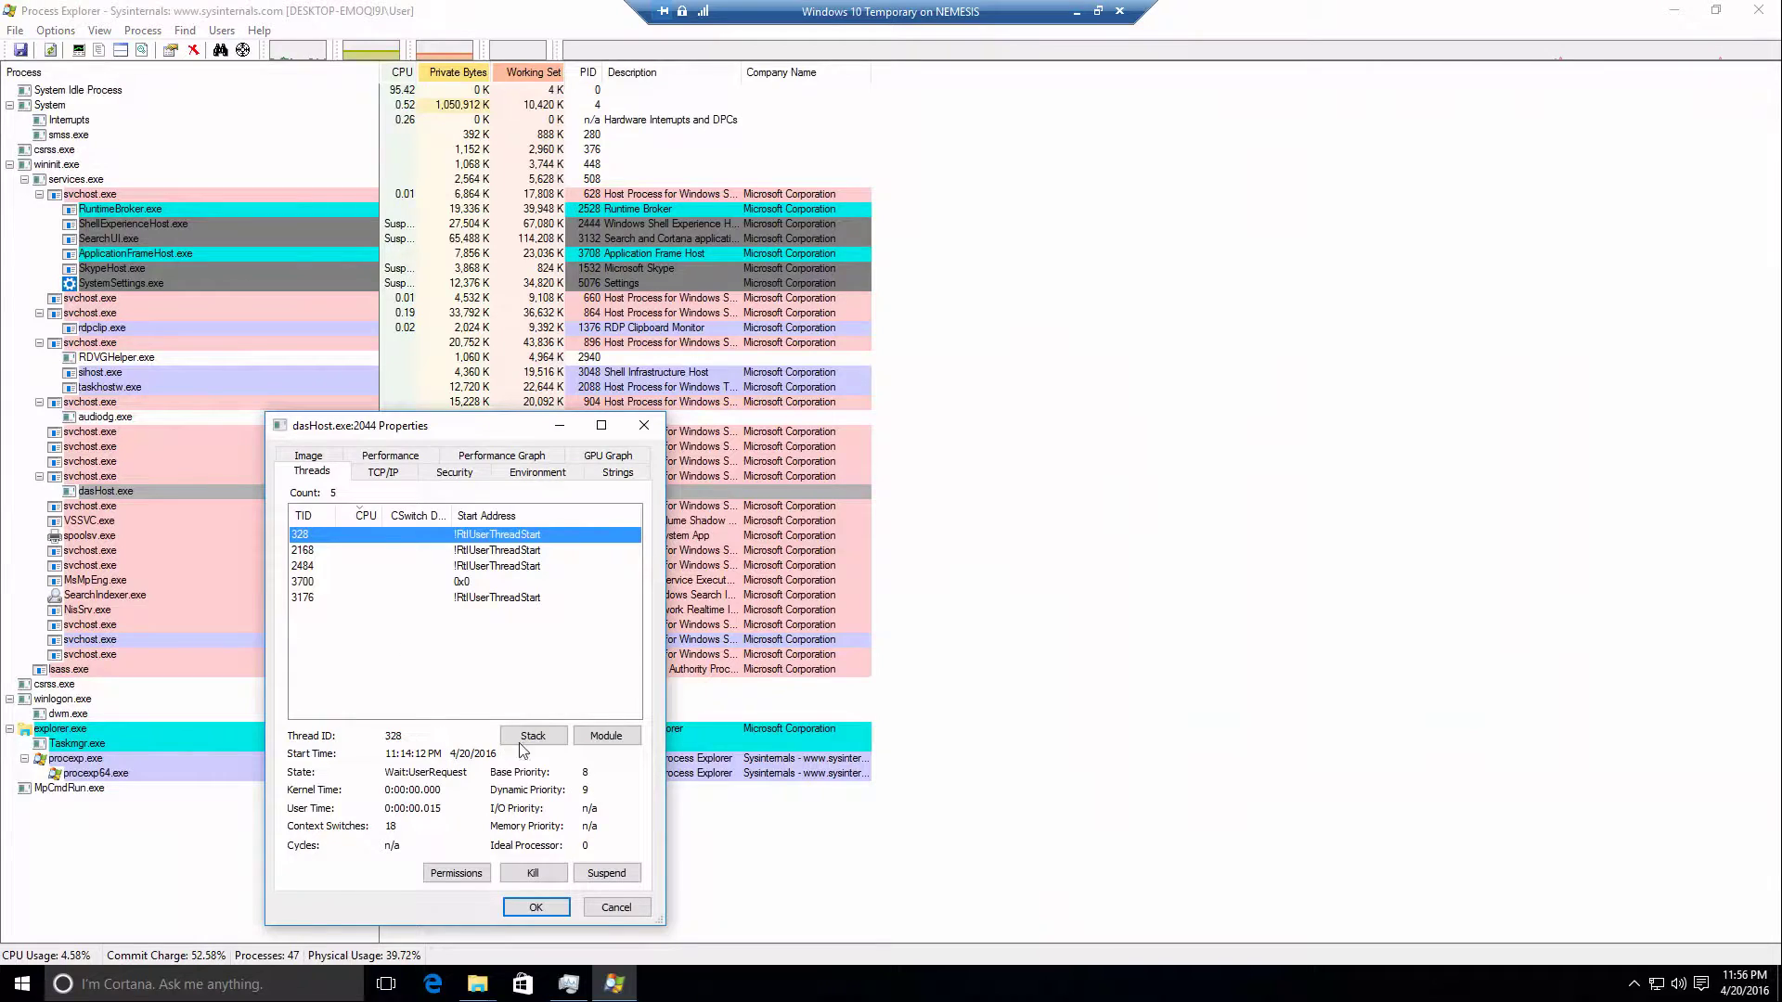
left_click(327, 458)
left_click_drag(441, 606, 268, 608)
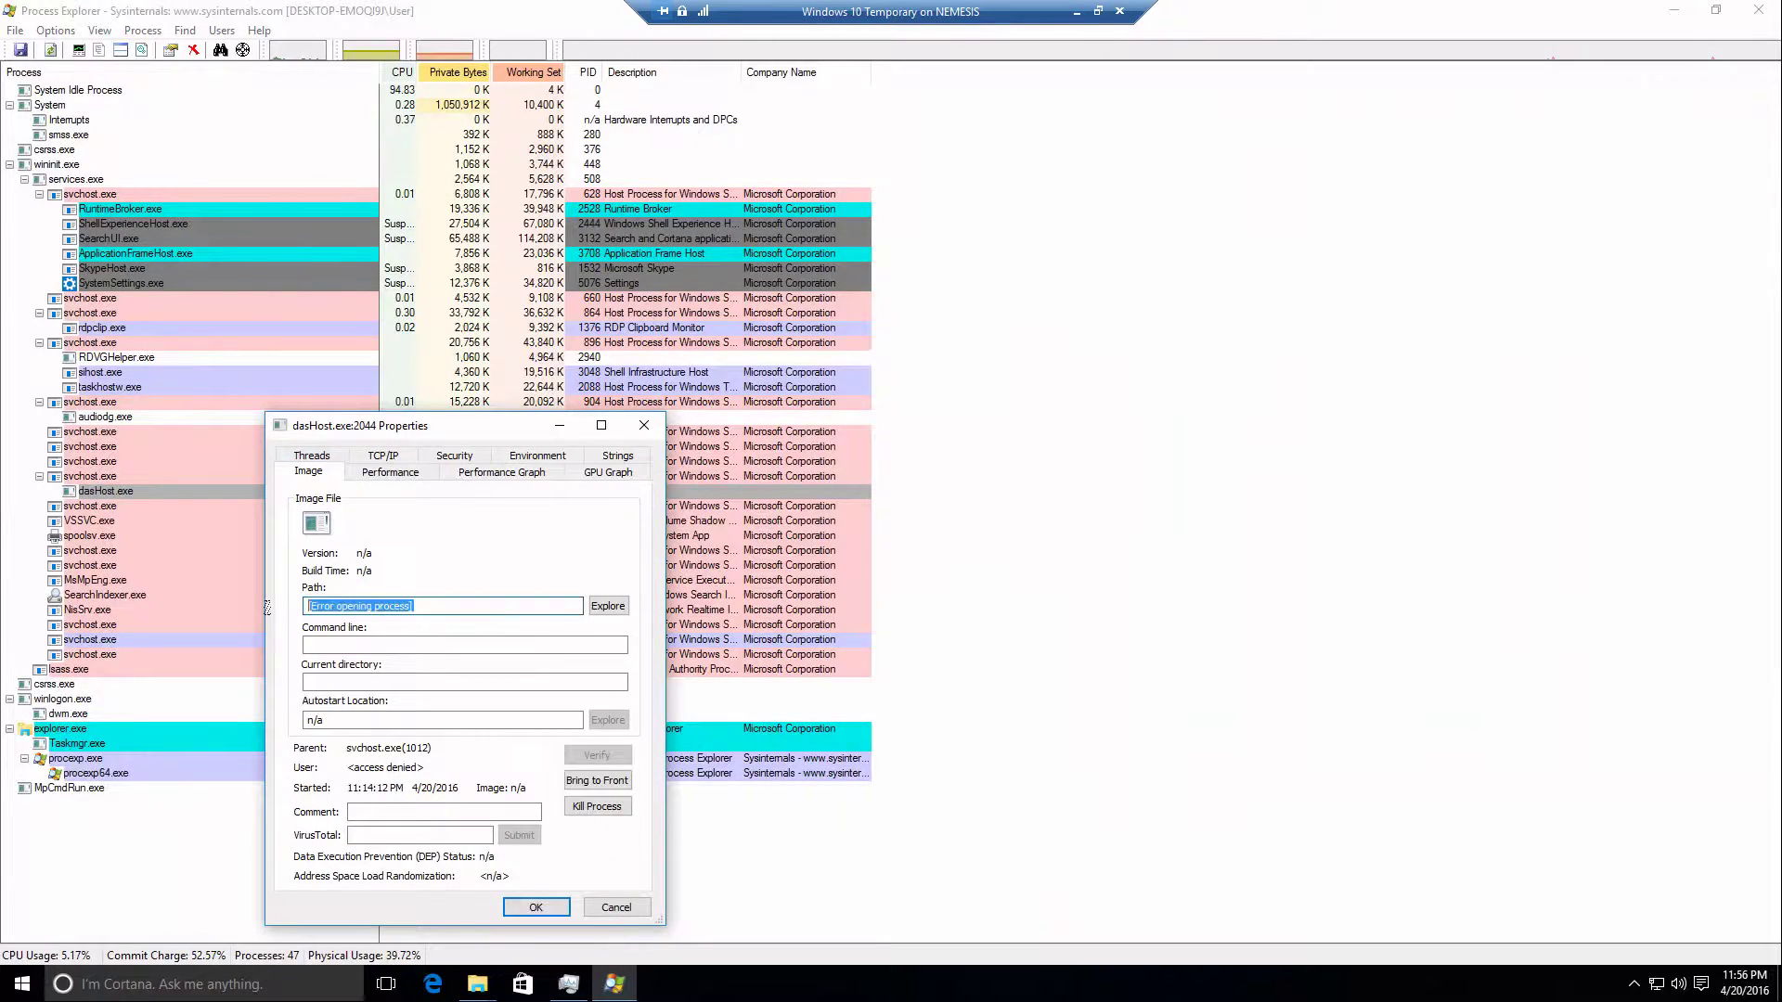
left_click(608, 606)
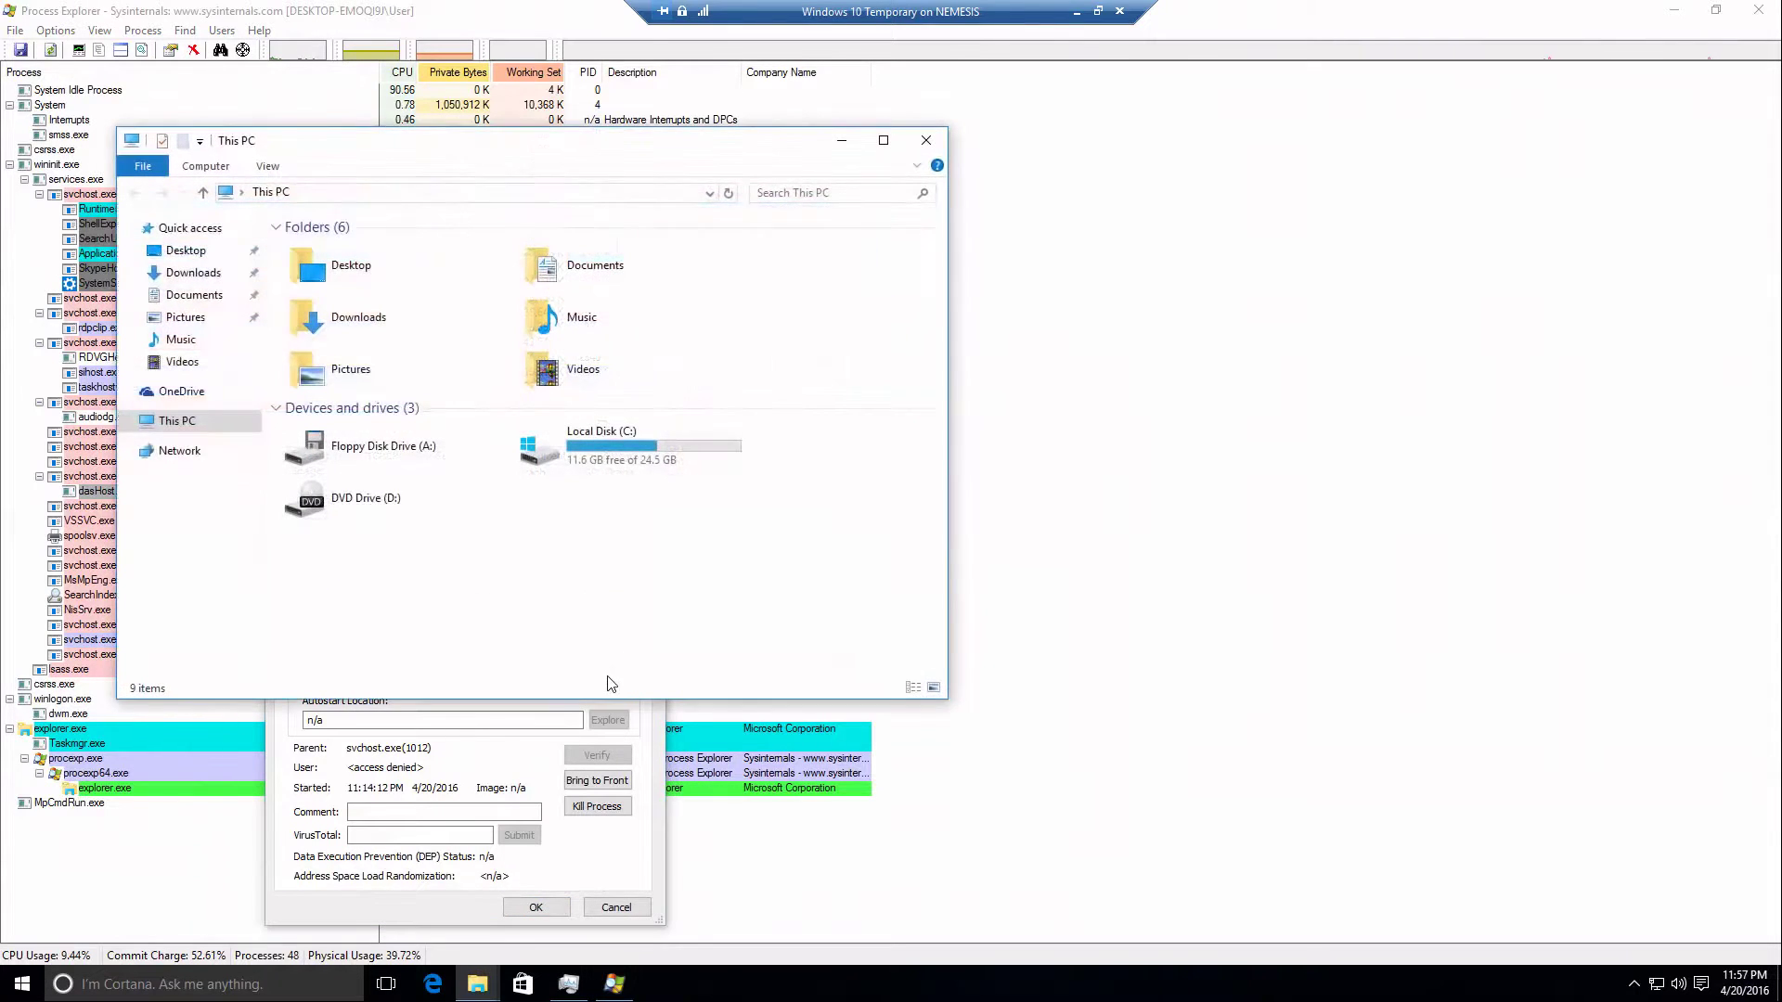
left_click(926, 140)
left_click(644, 424)
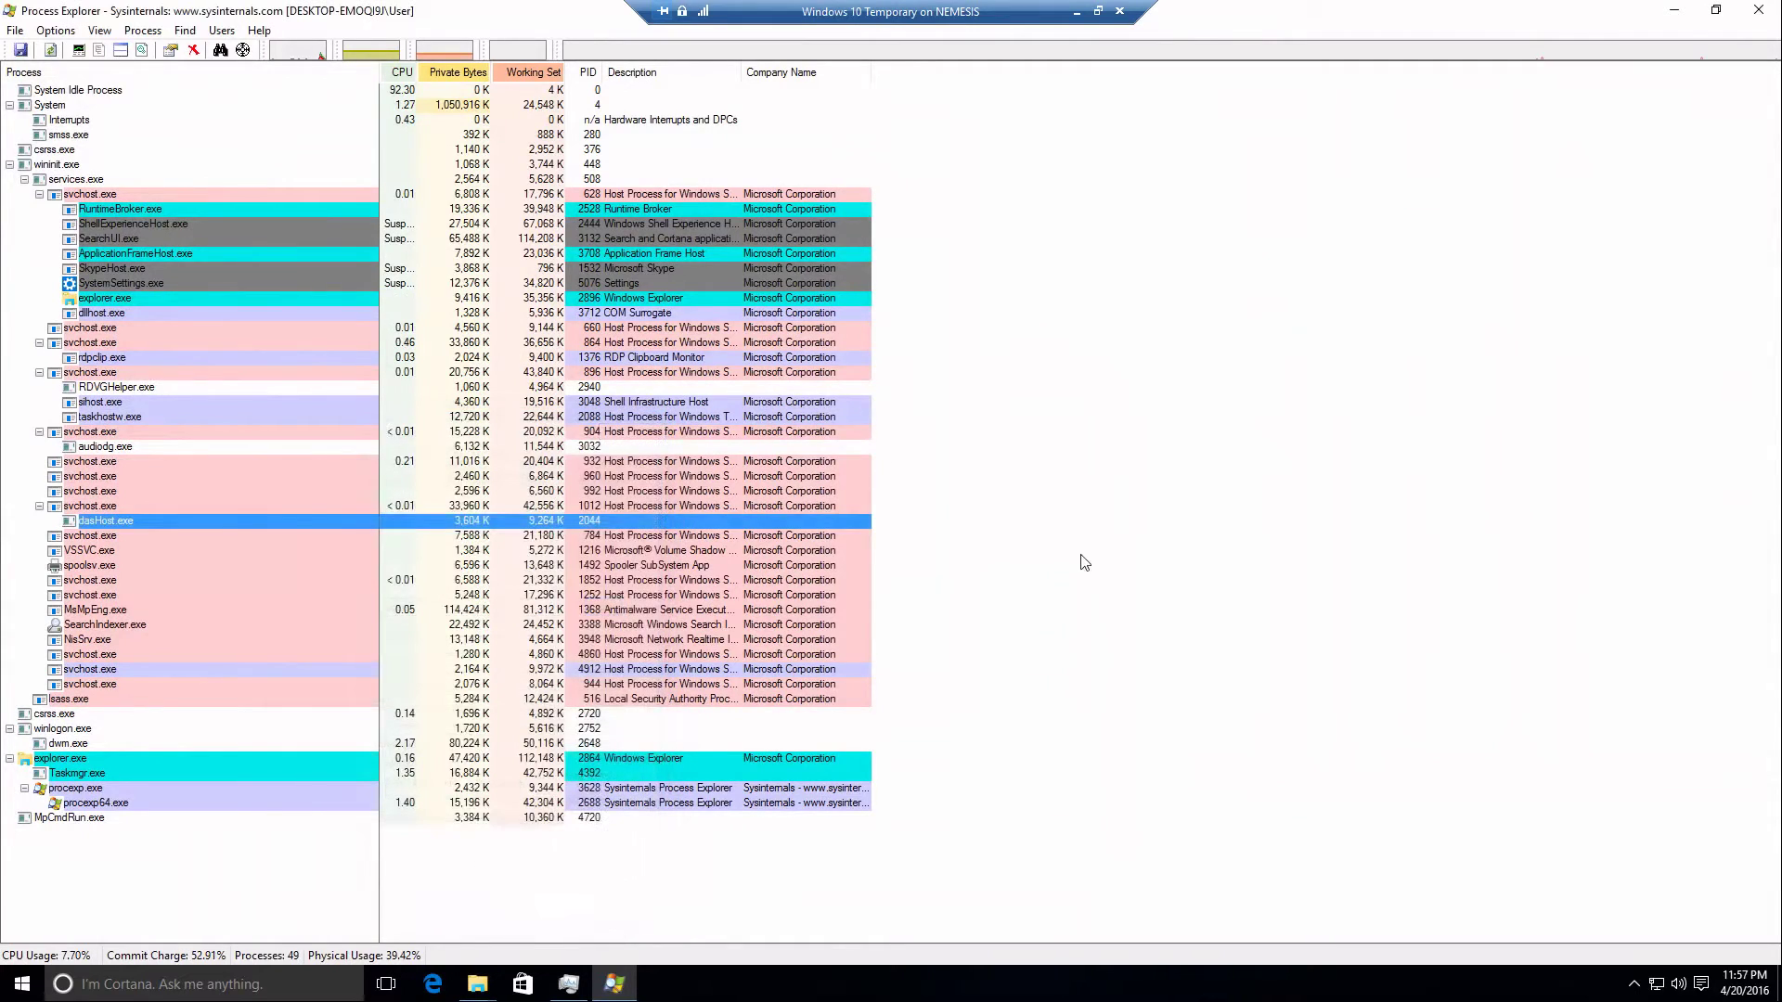
Open the System32 folder through the Run dialog, find dasHost.exe there and open its file properties.
key("super+r")
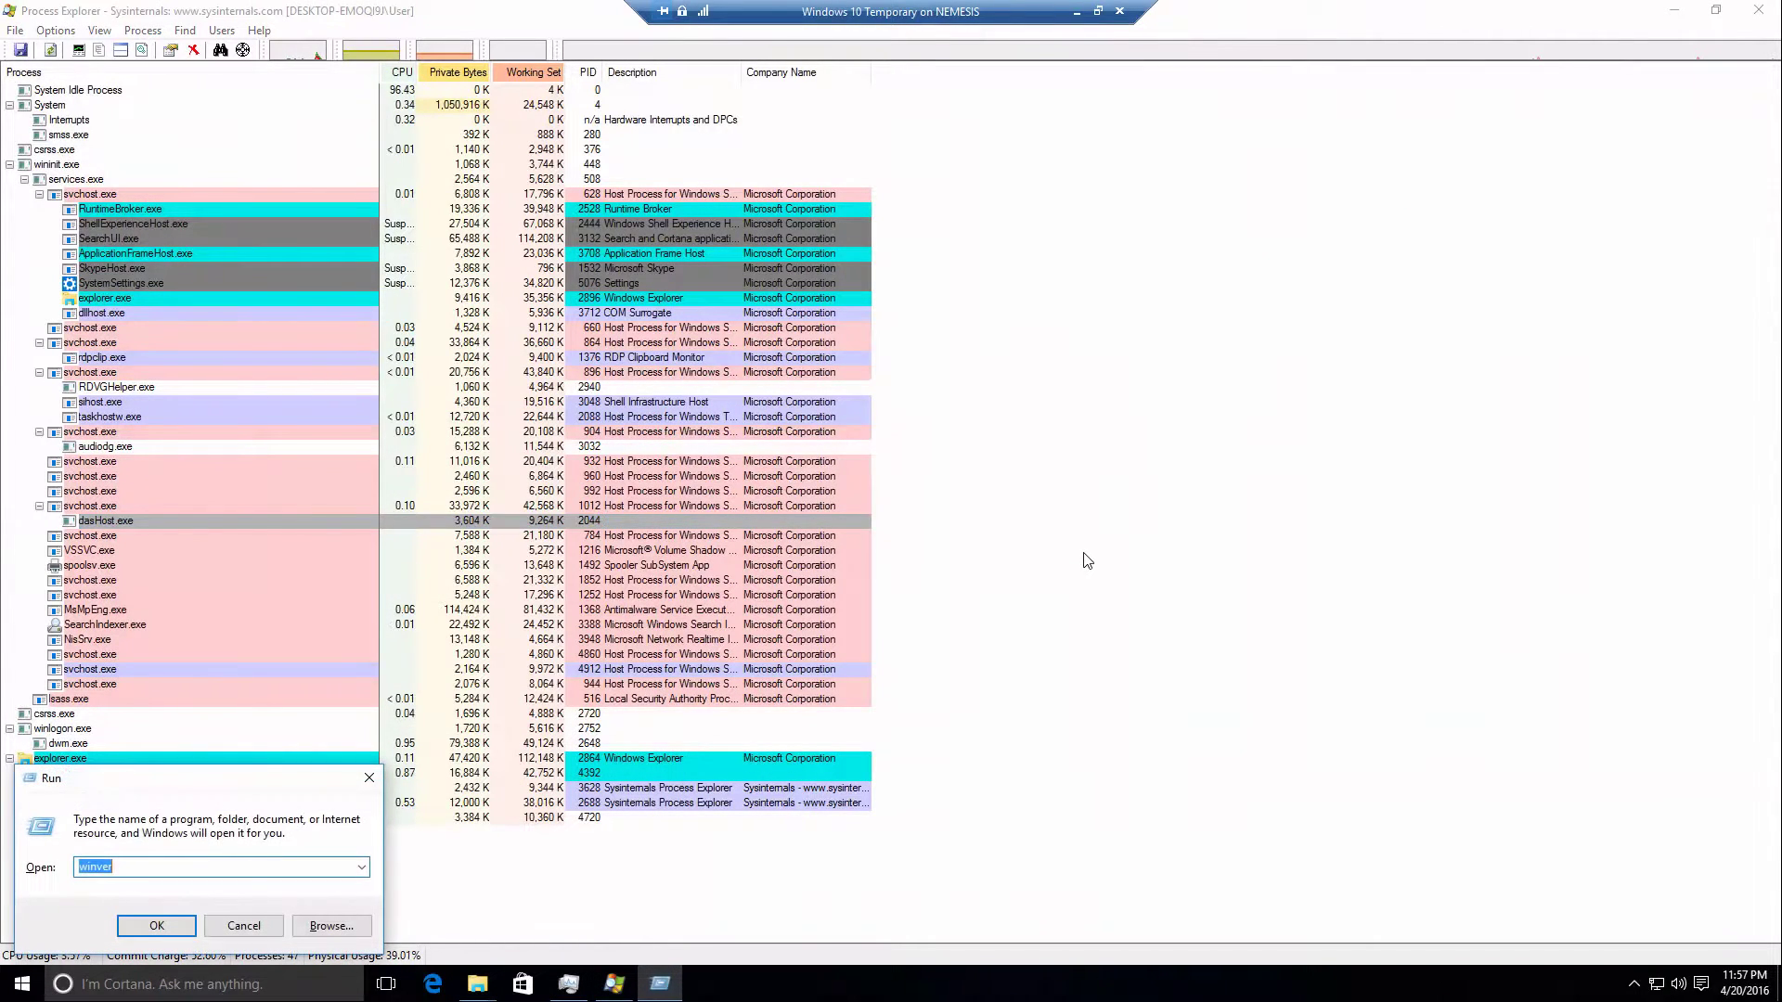
type("system32")
key("Return")
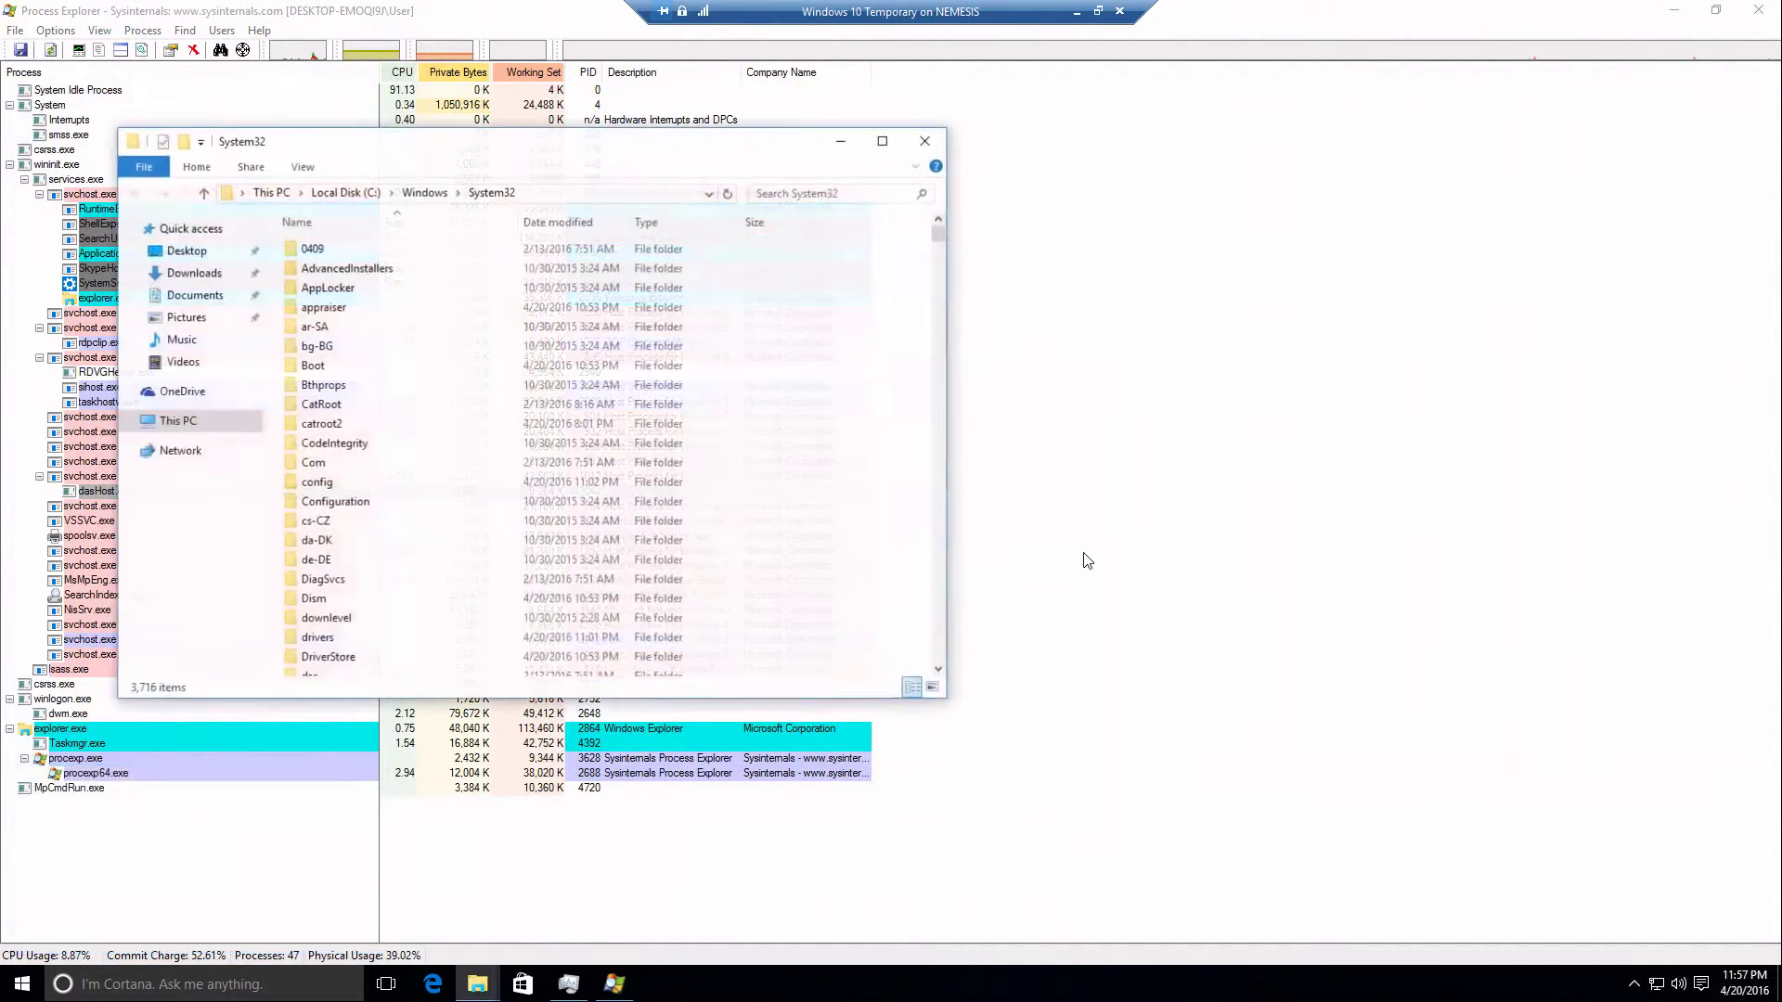
type("das")
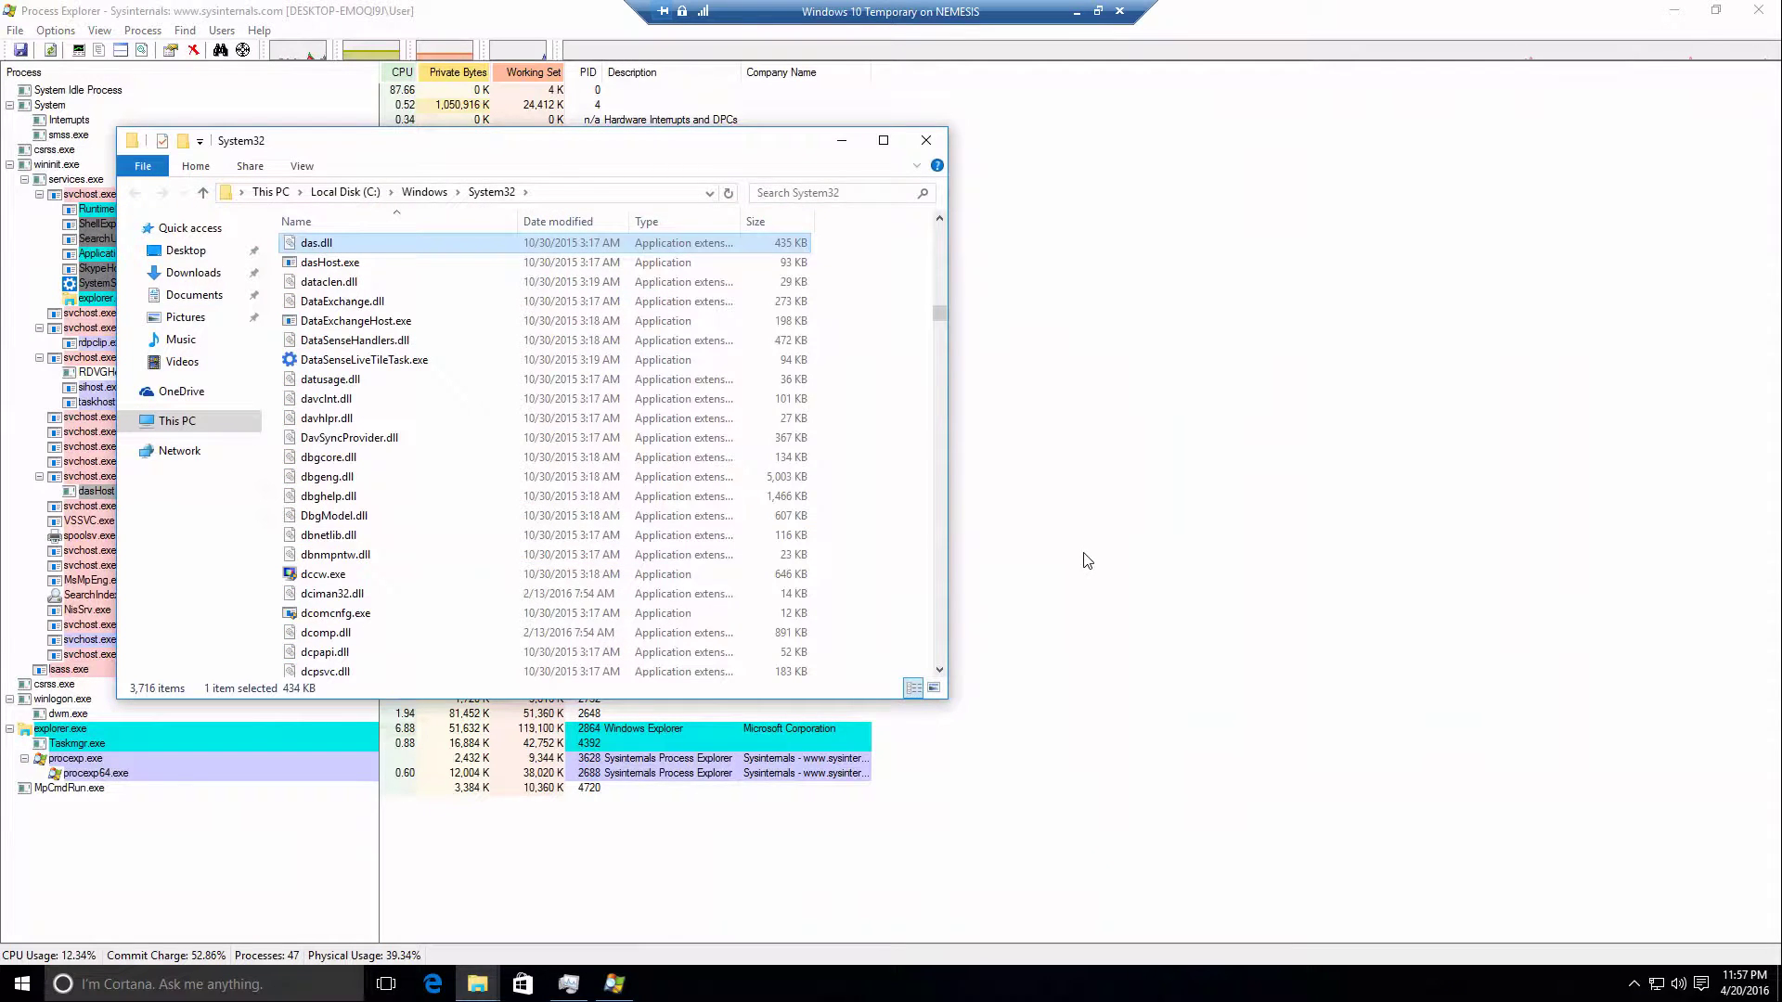
type("h")
key("shift+F10")
key("Up")
key("Return")
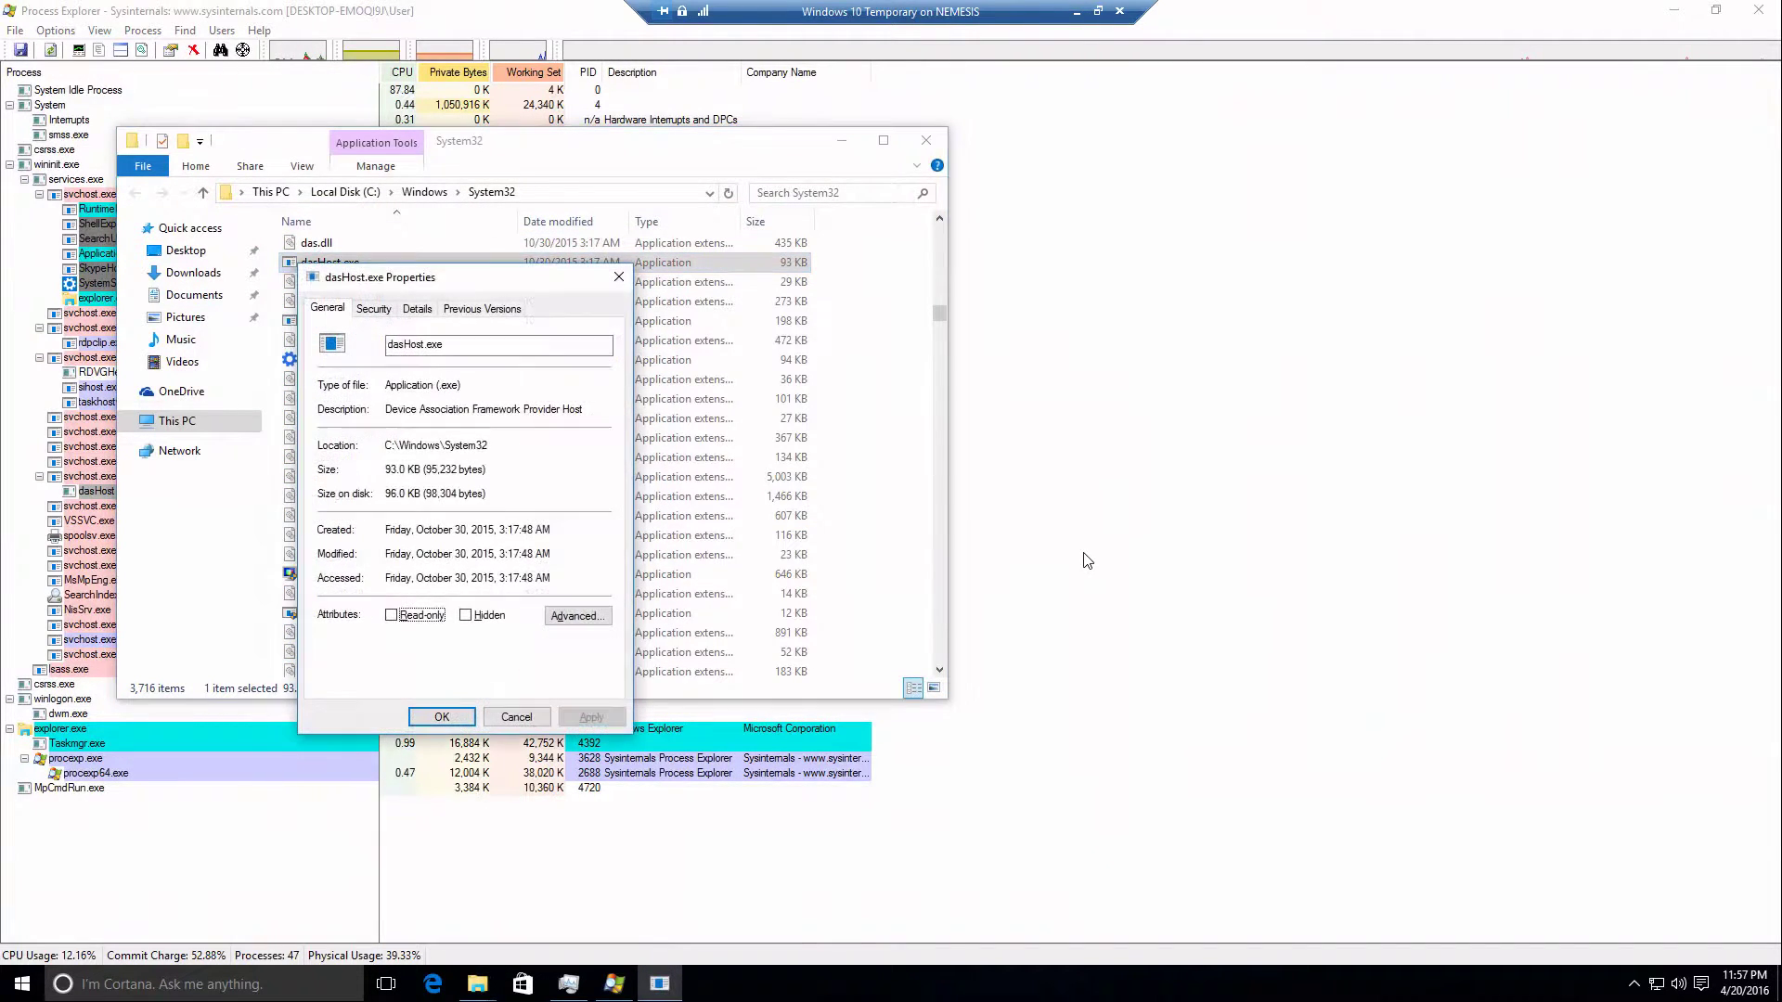
Examine dasHost.exe's file details, including the product name, its previous versions, security and general properties, and close the dialog.
left_click_drag(418, 276, 535, 394)
left_click(535, 426)
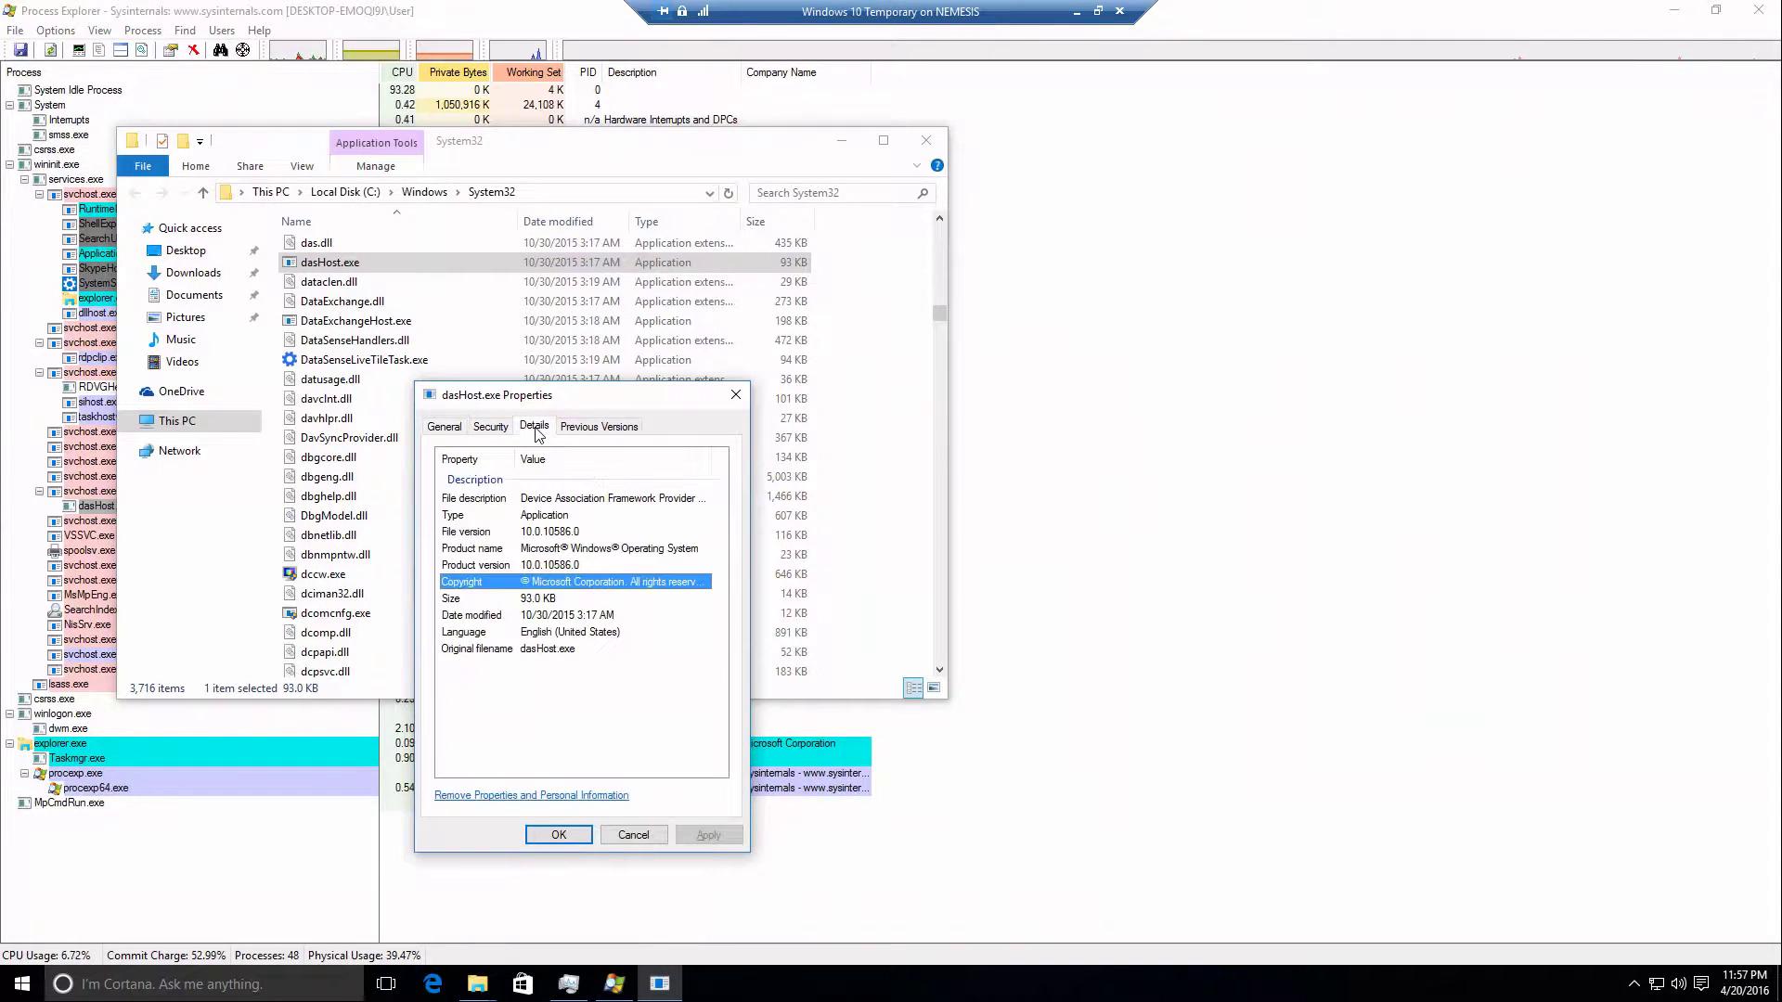
left_click(544, 550)
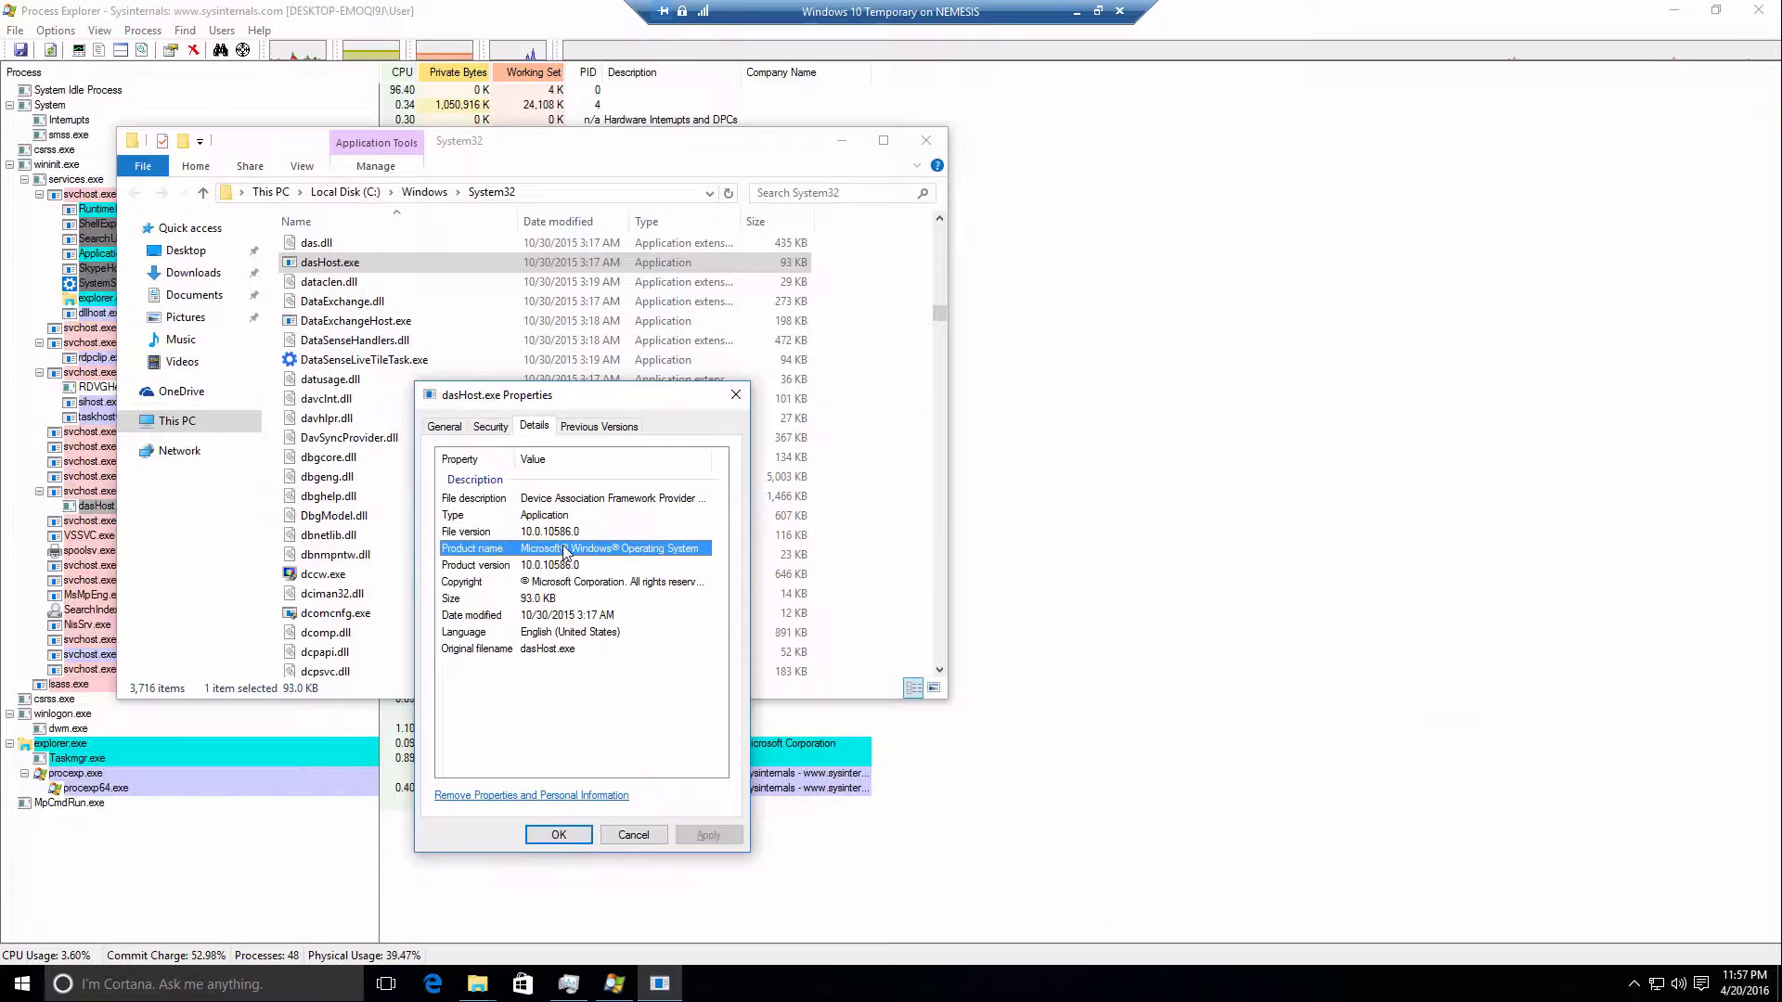
left_click(599, 427)
left_click(533, 427)
left_click(491, 427)
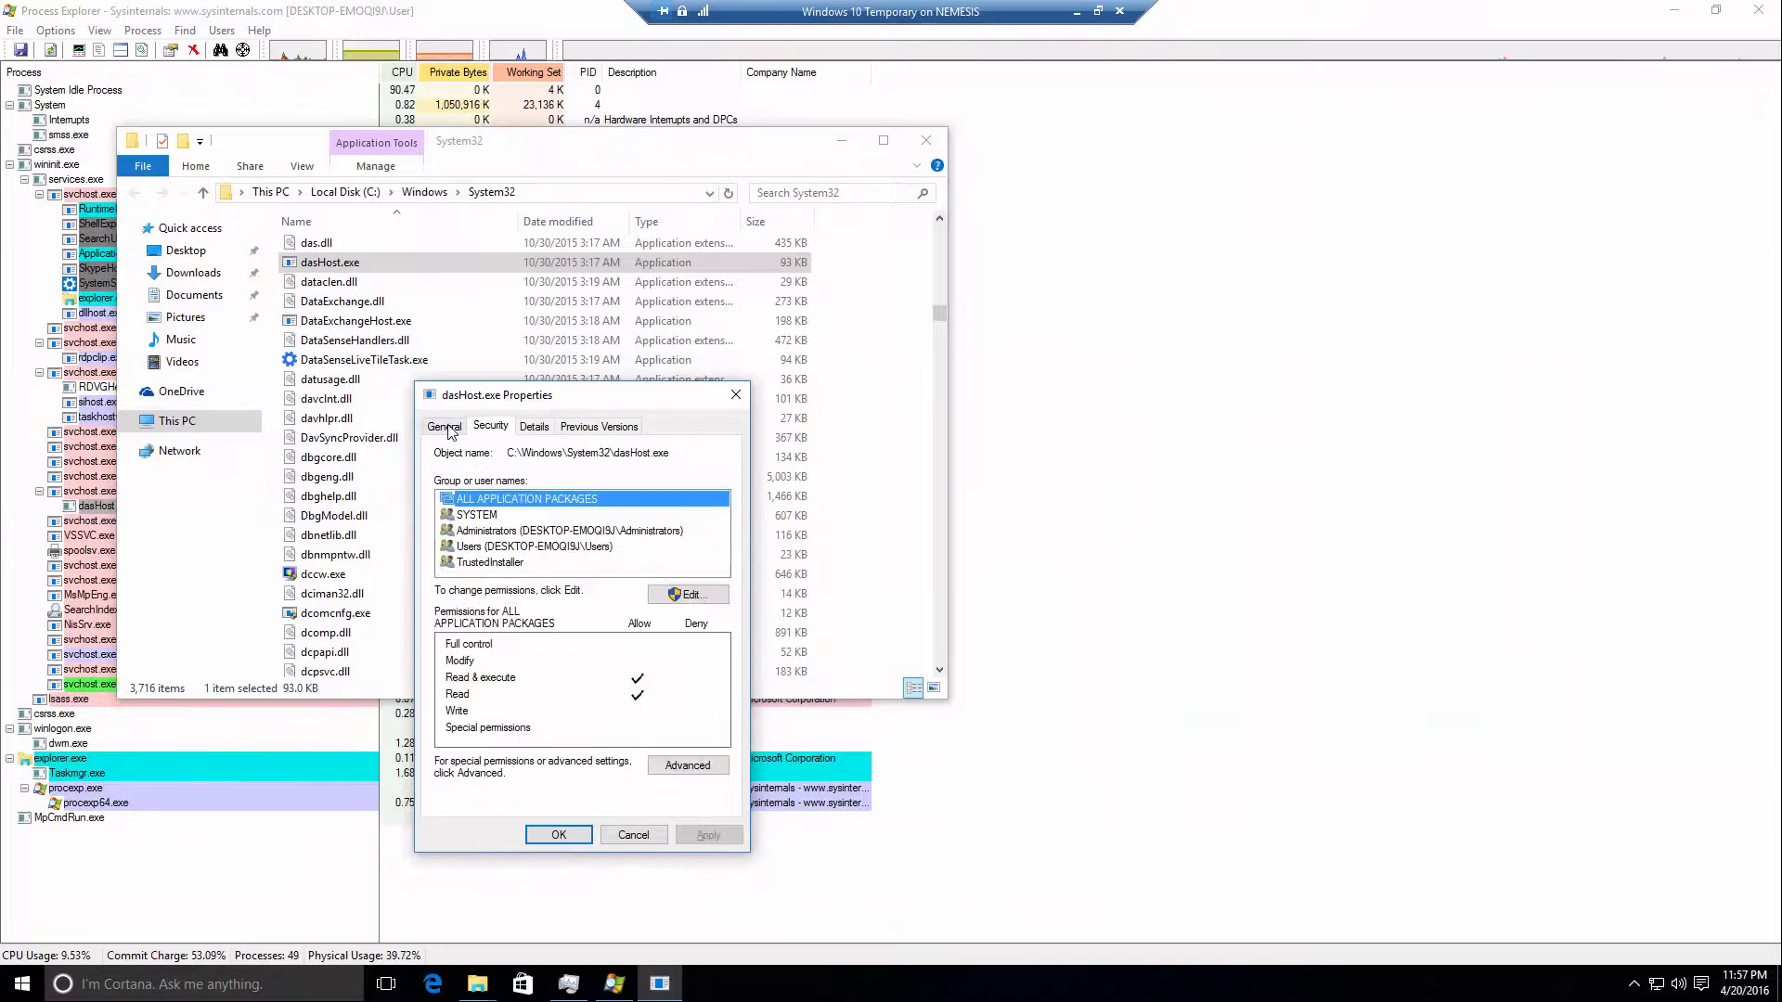
left_click(447, 428)
left_click(735, 394)
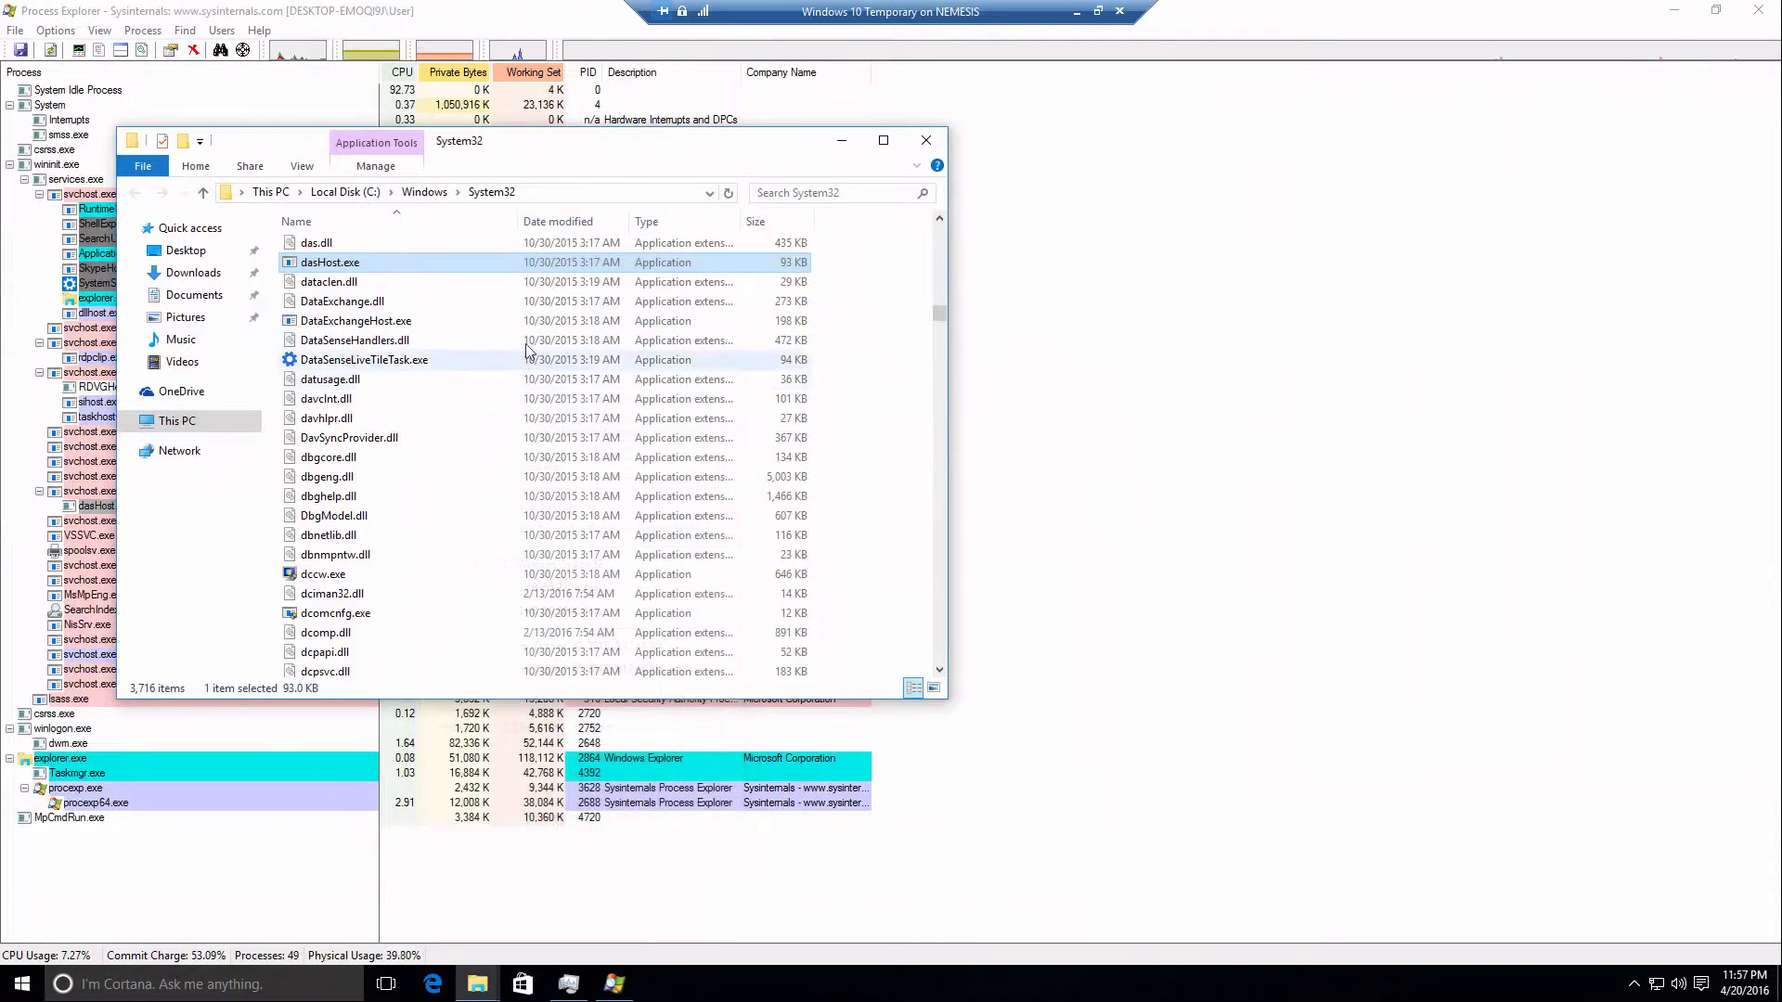
Check dasHost.exe among the neighbouring System32 files and bring Process Explorer back to the front.
scroll(557, 306, "up", 2)
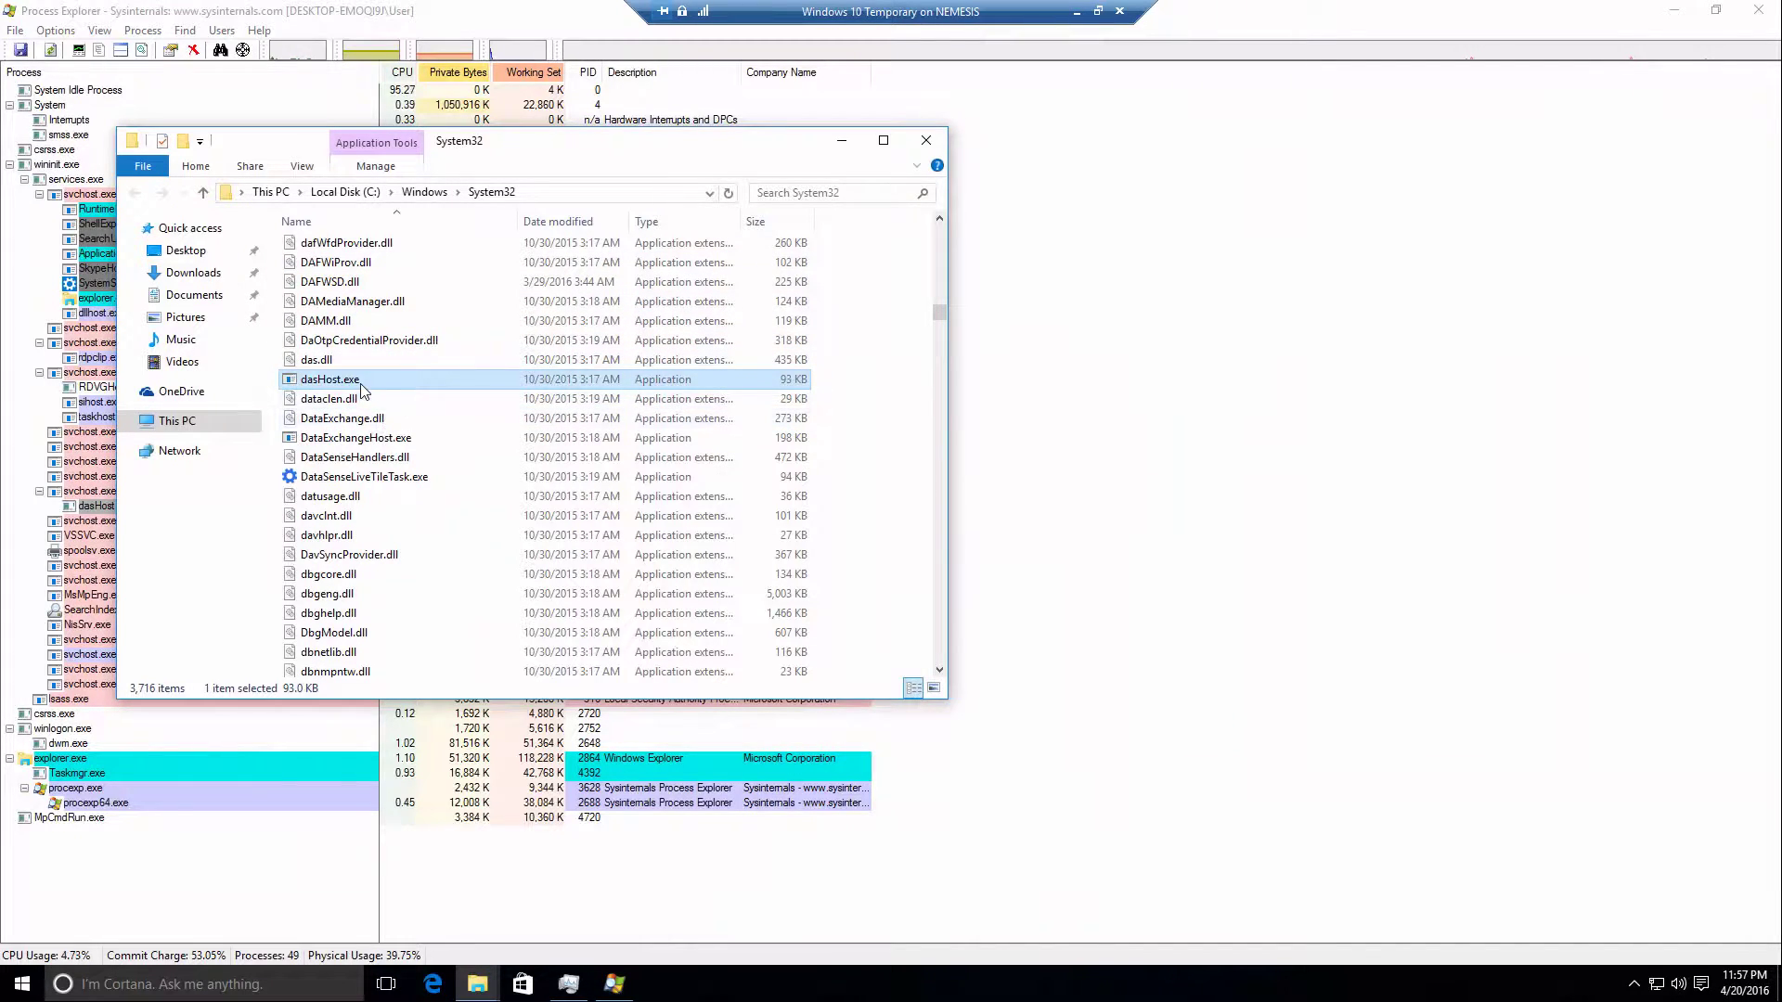
mouse_move(361, 390)
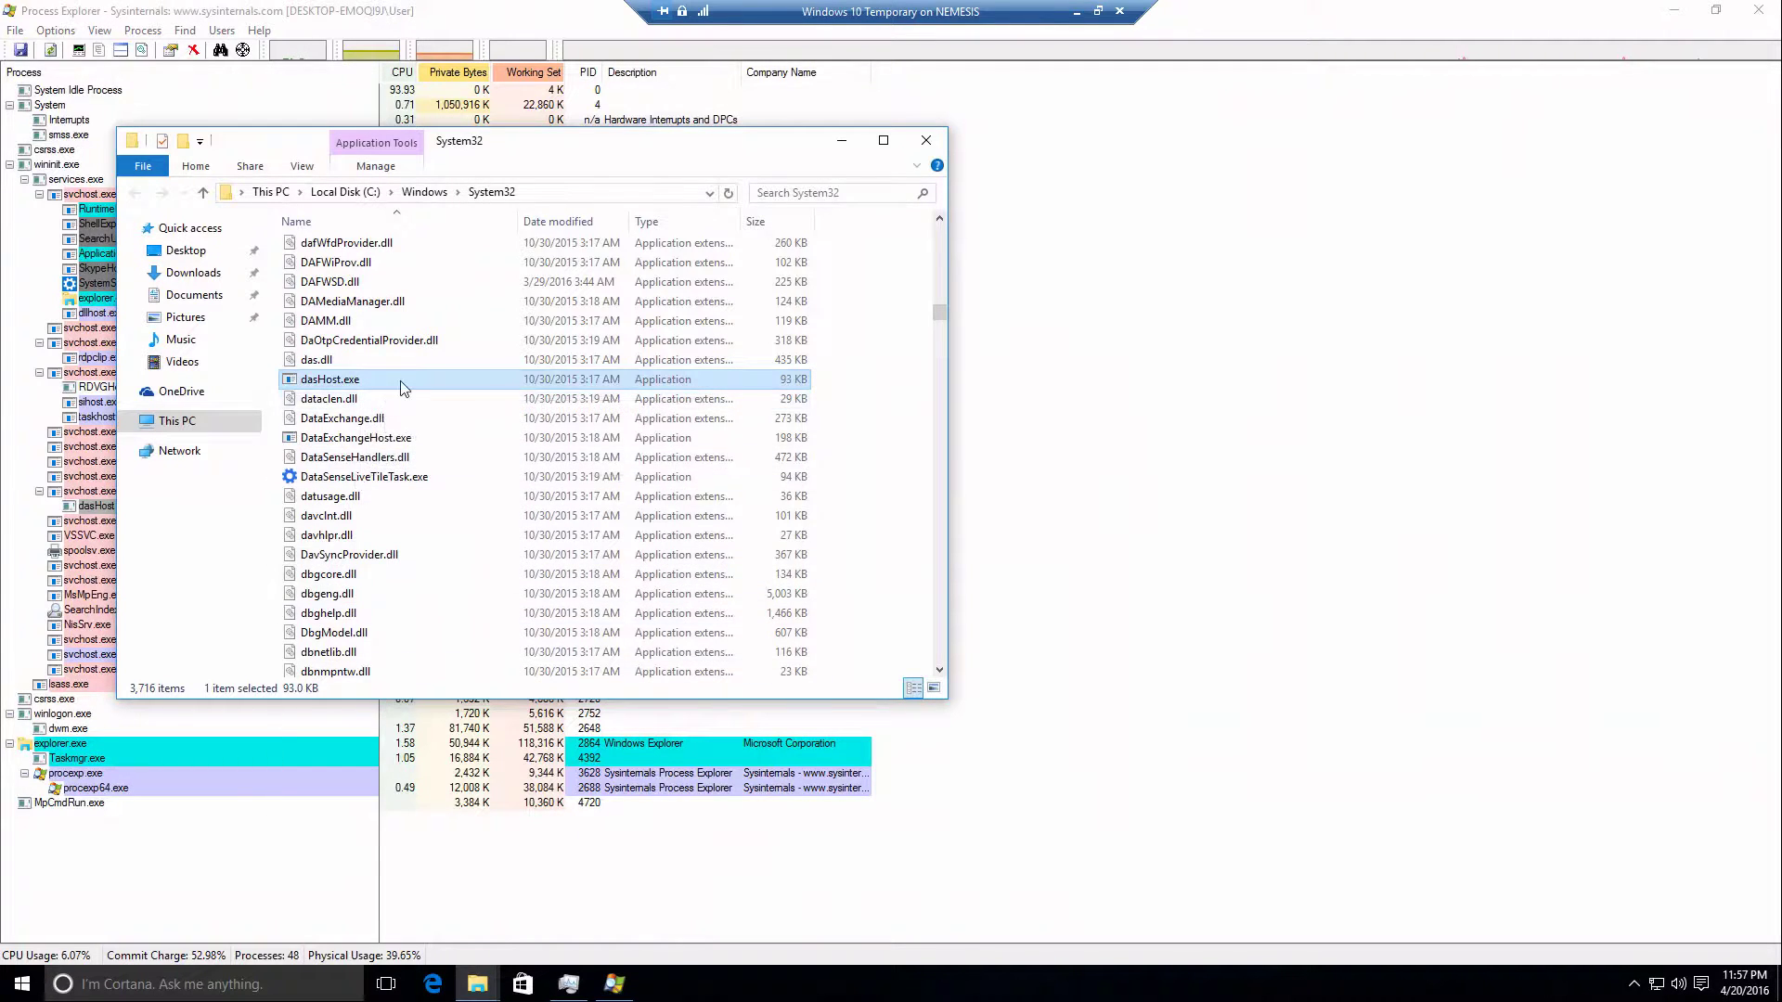
left_click(253, 989)
left_click(258, 865)
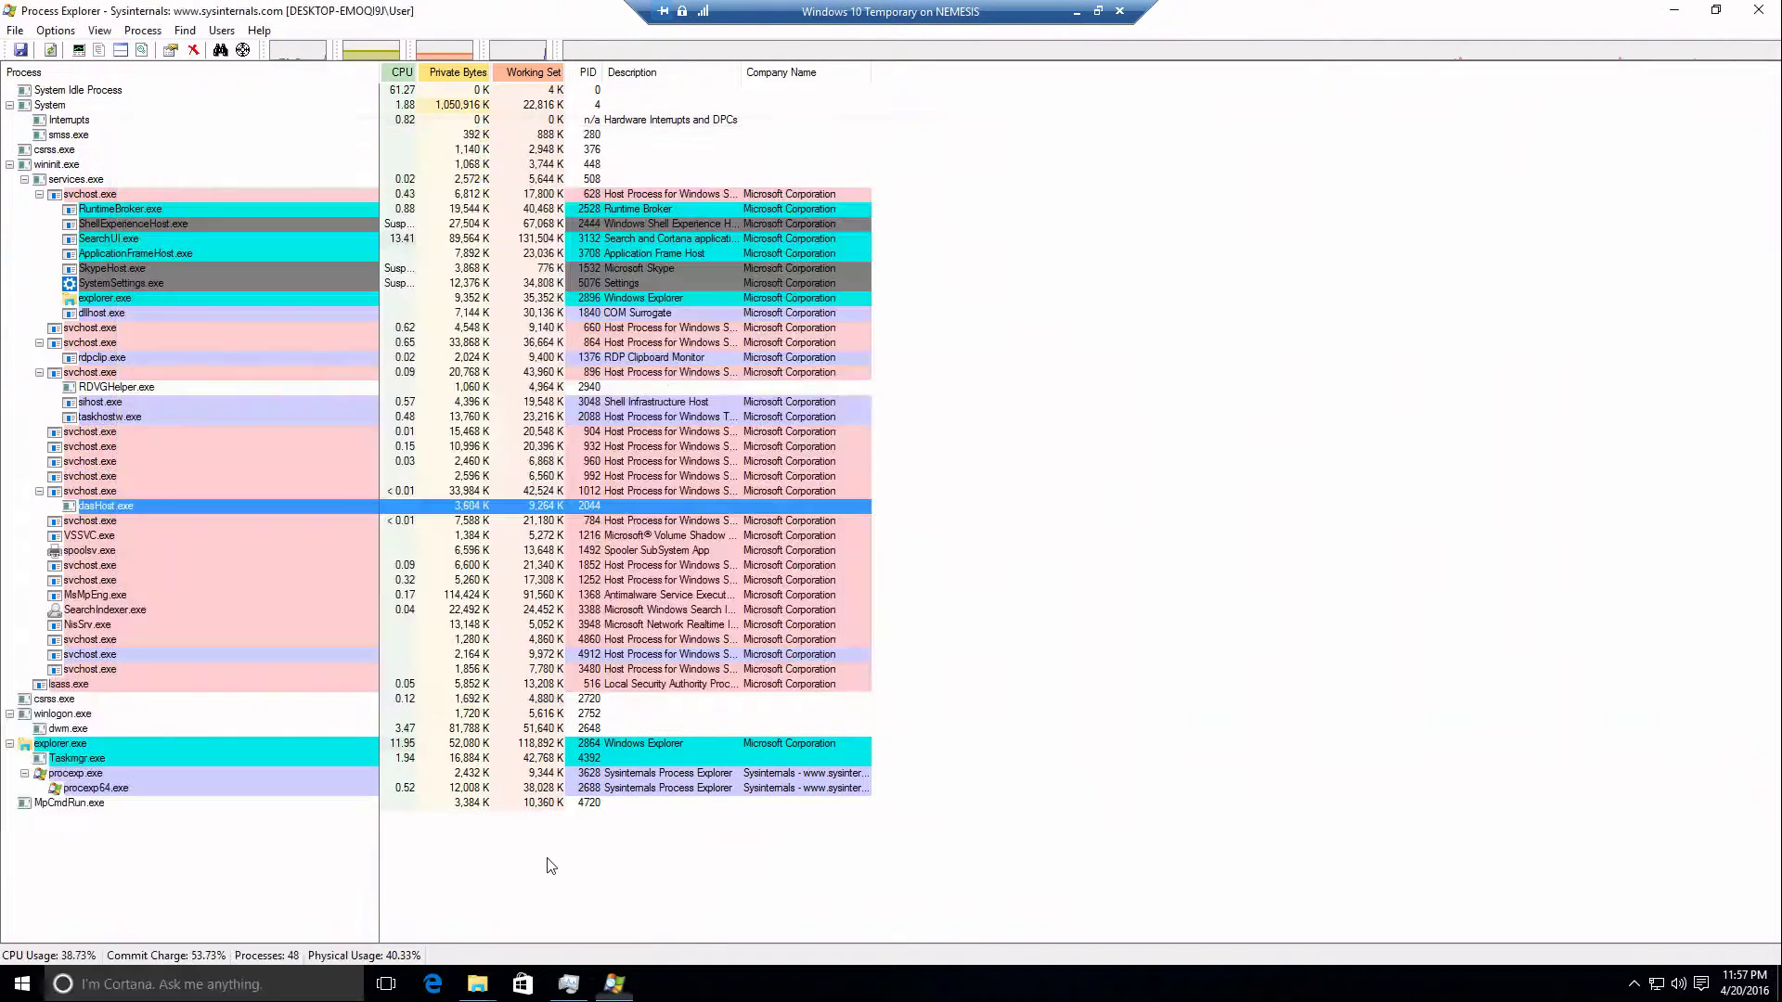
Bring the Realtek HD folder in front of Process Explorer and run rthdcpl.exe from it.
mouse_move(180, 325)
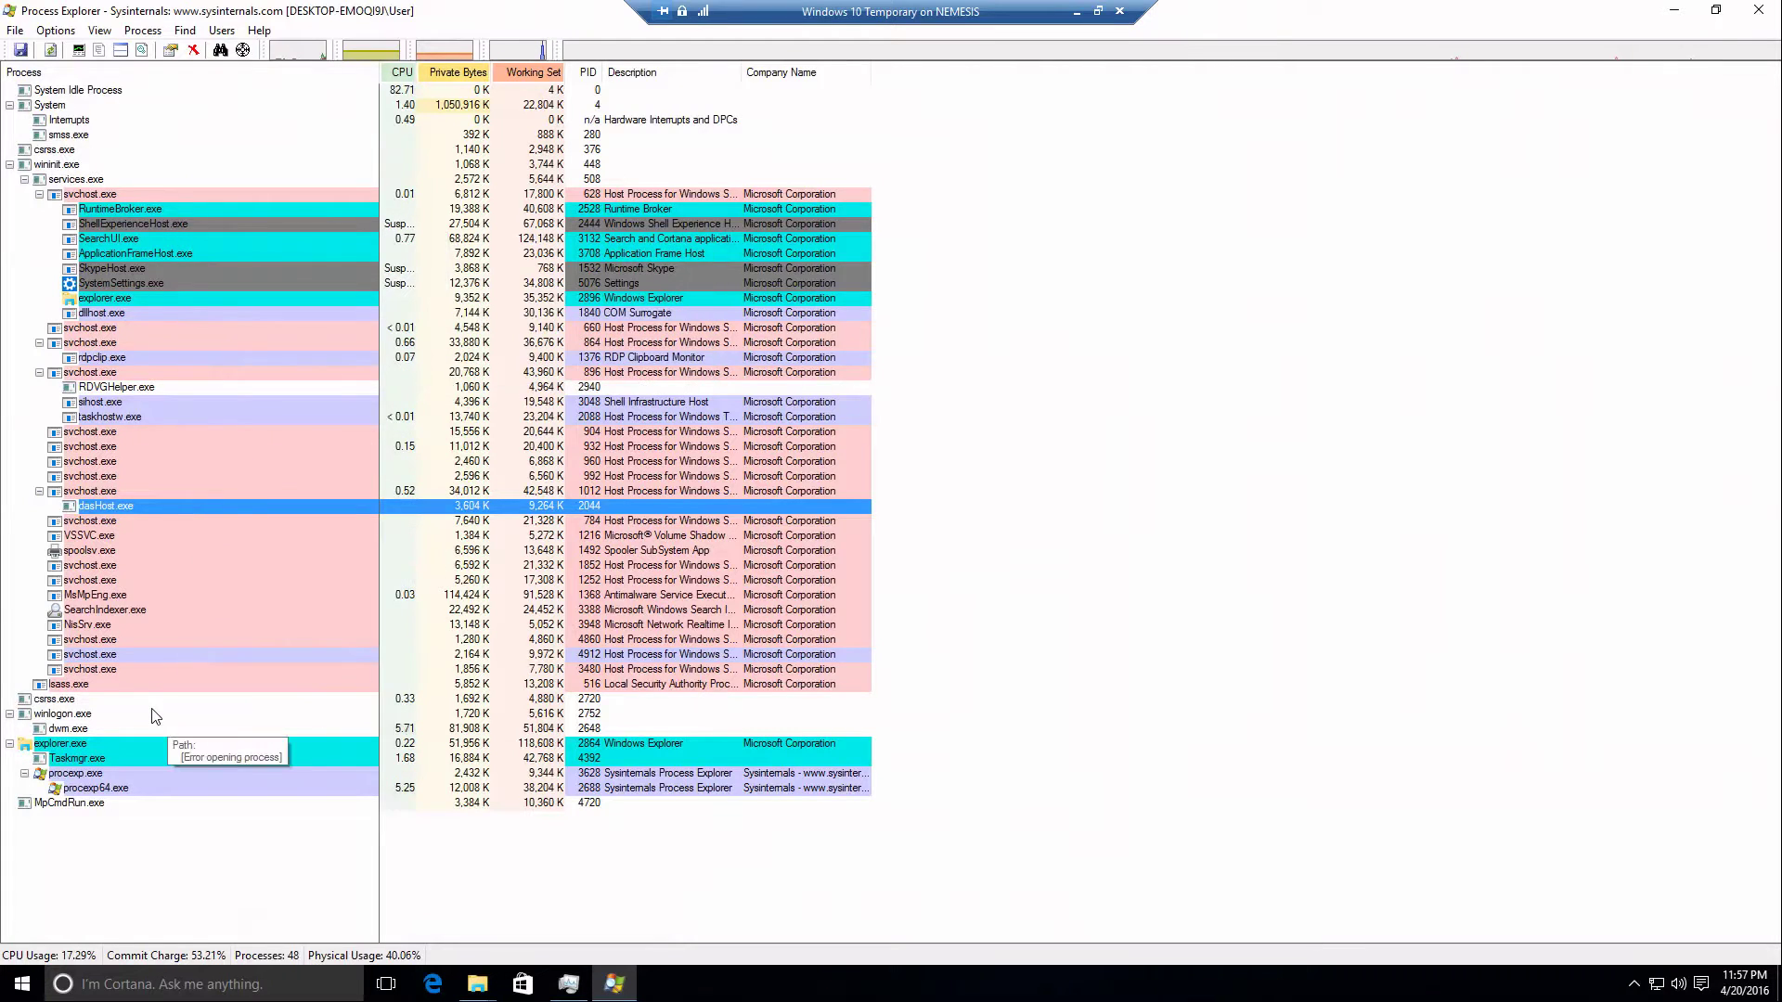
mouse_move(476, 979)
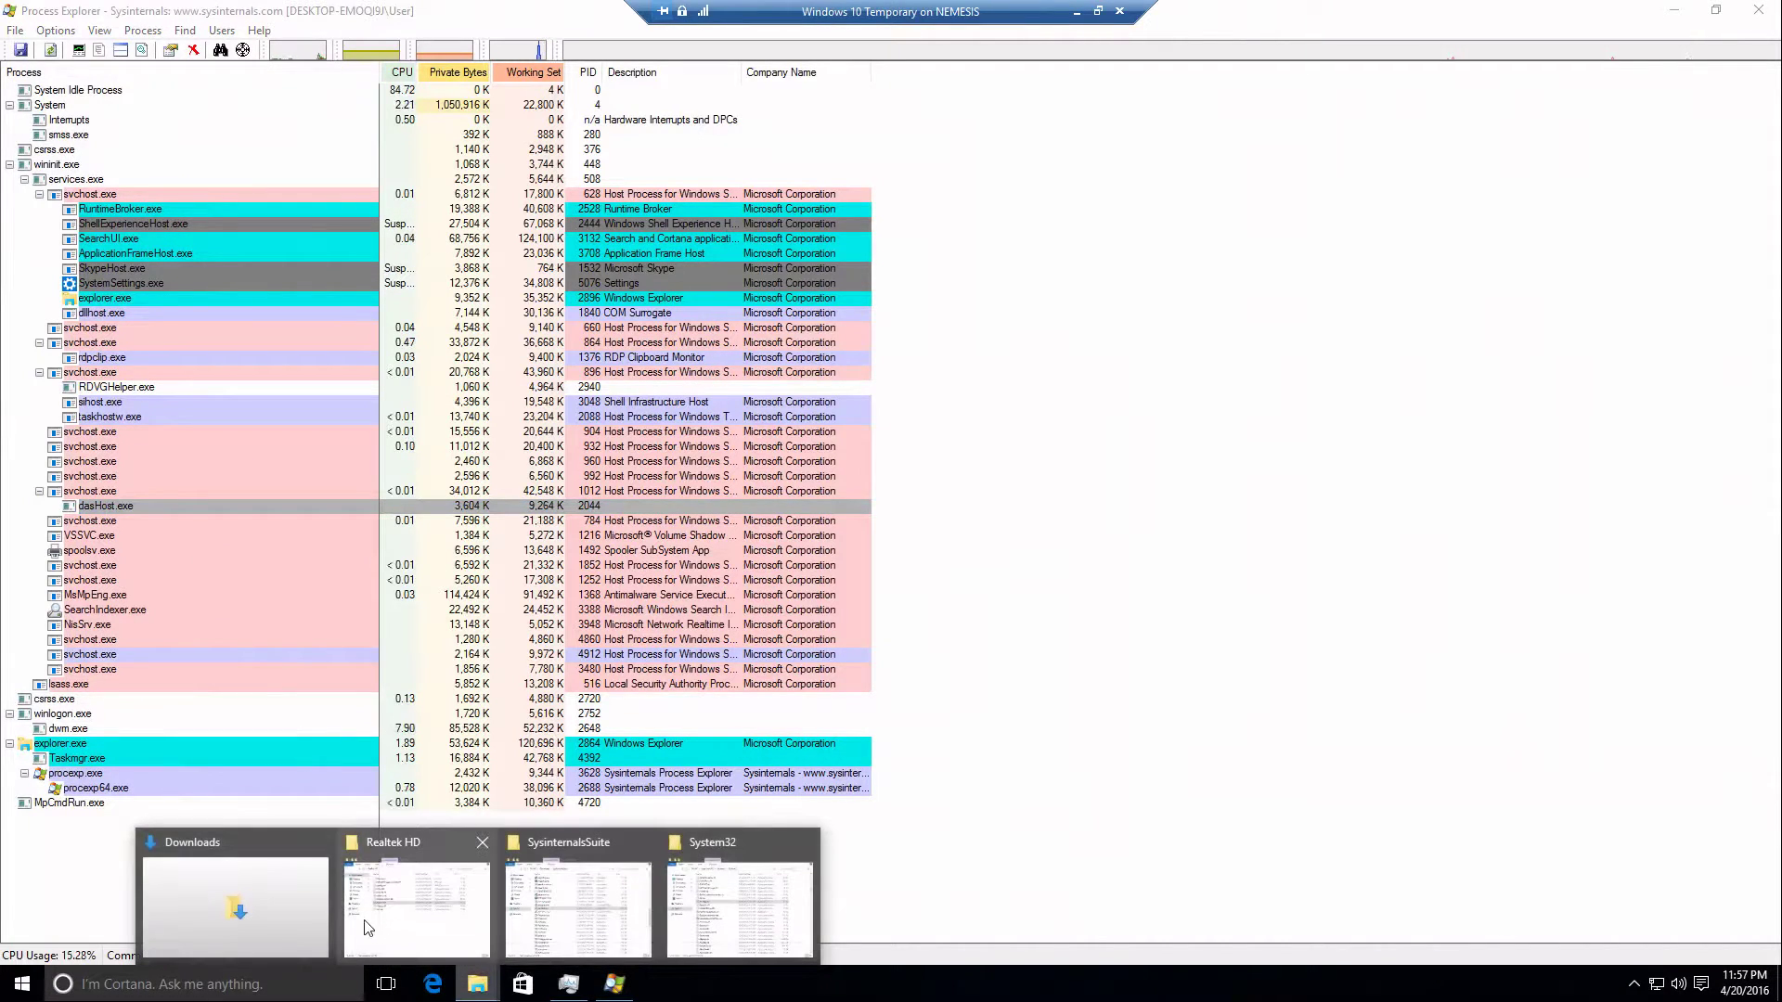
left_click(408, 893)
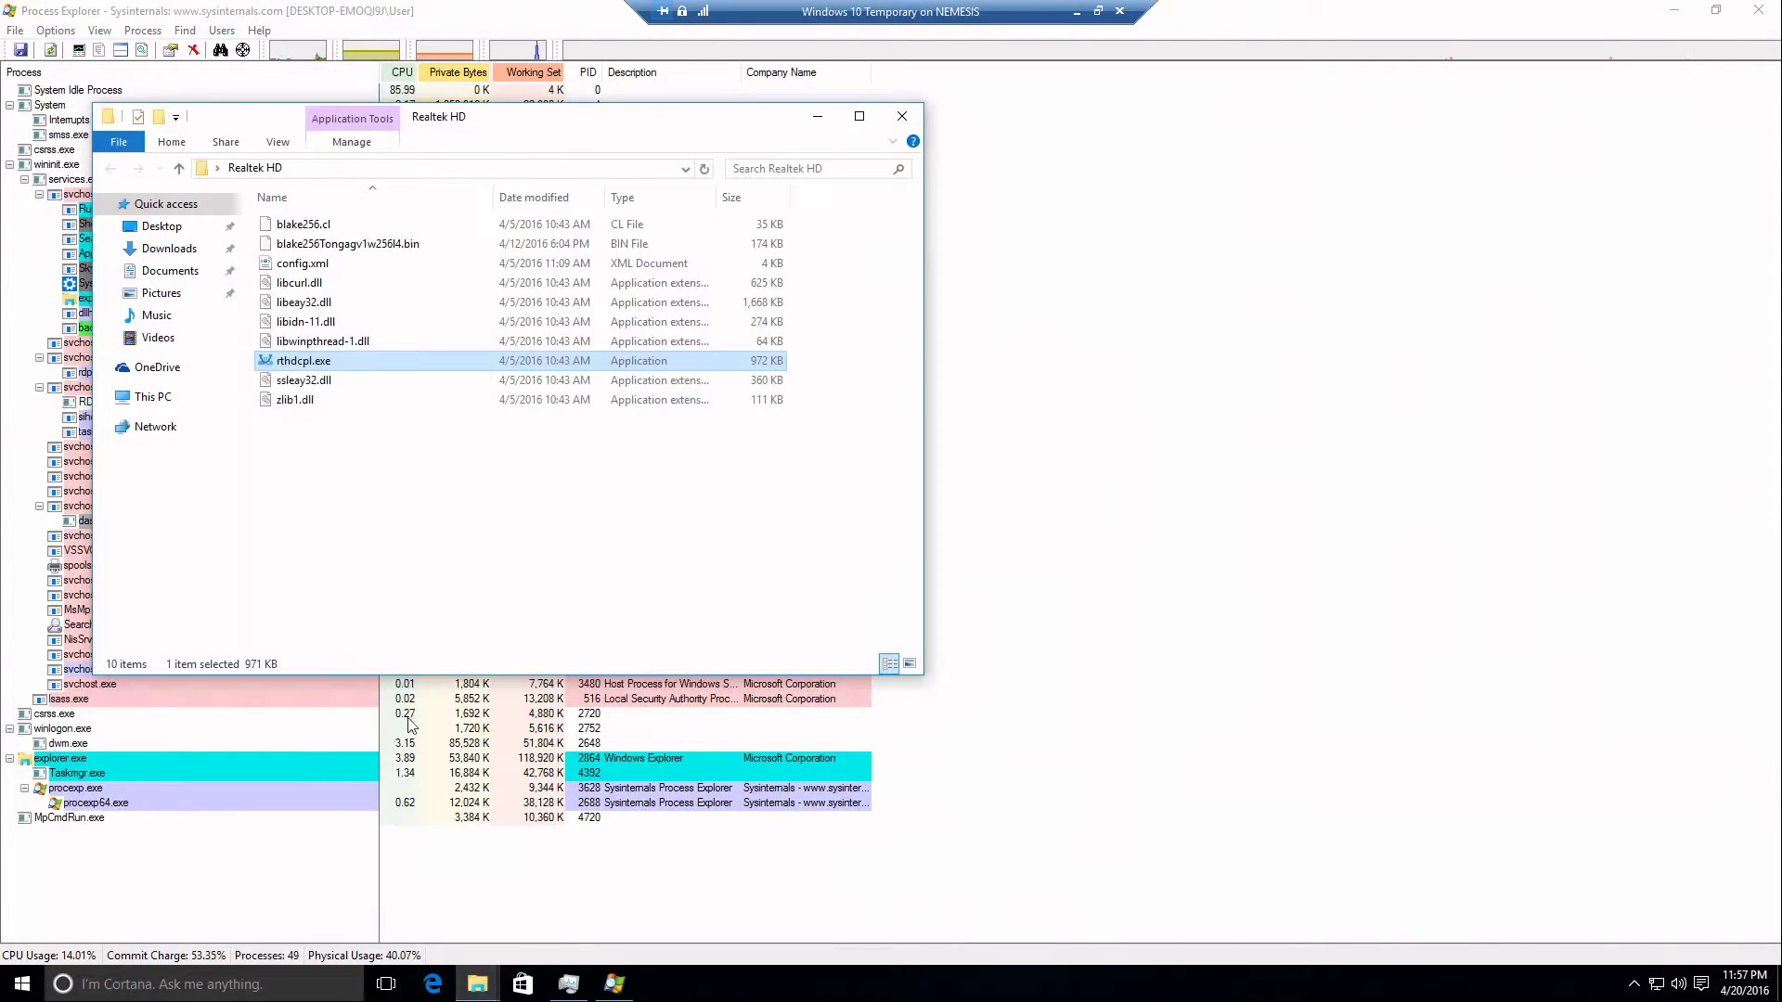
double_click(316, 362)
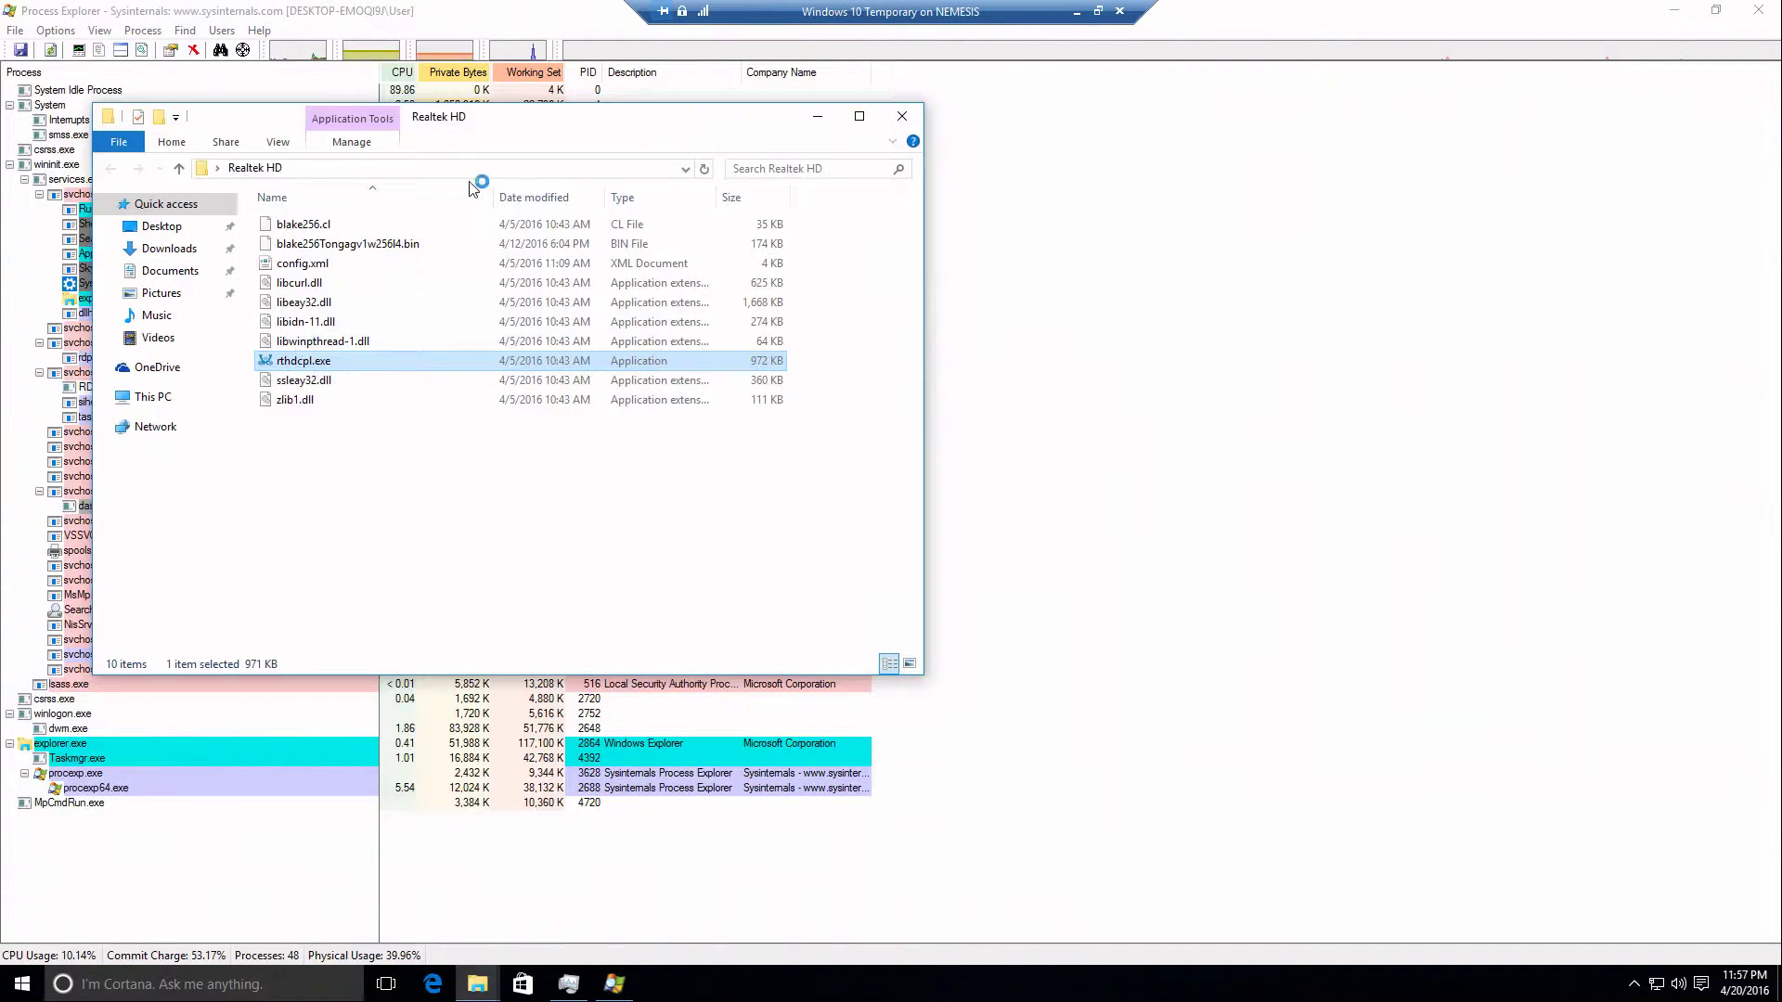
Minimize the virtual machine, open the host's Task Manager, and sort its processes by CPU to examine obs64.exe.
left_click(1085, 13)
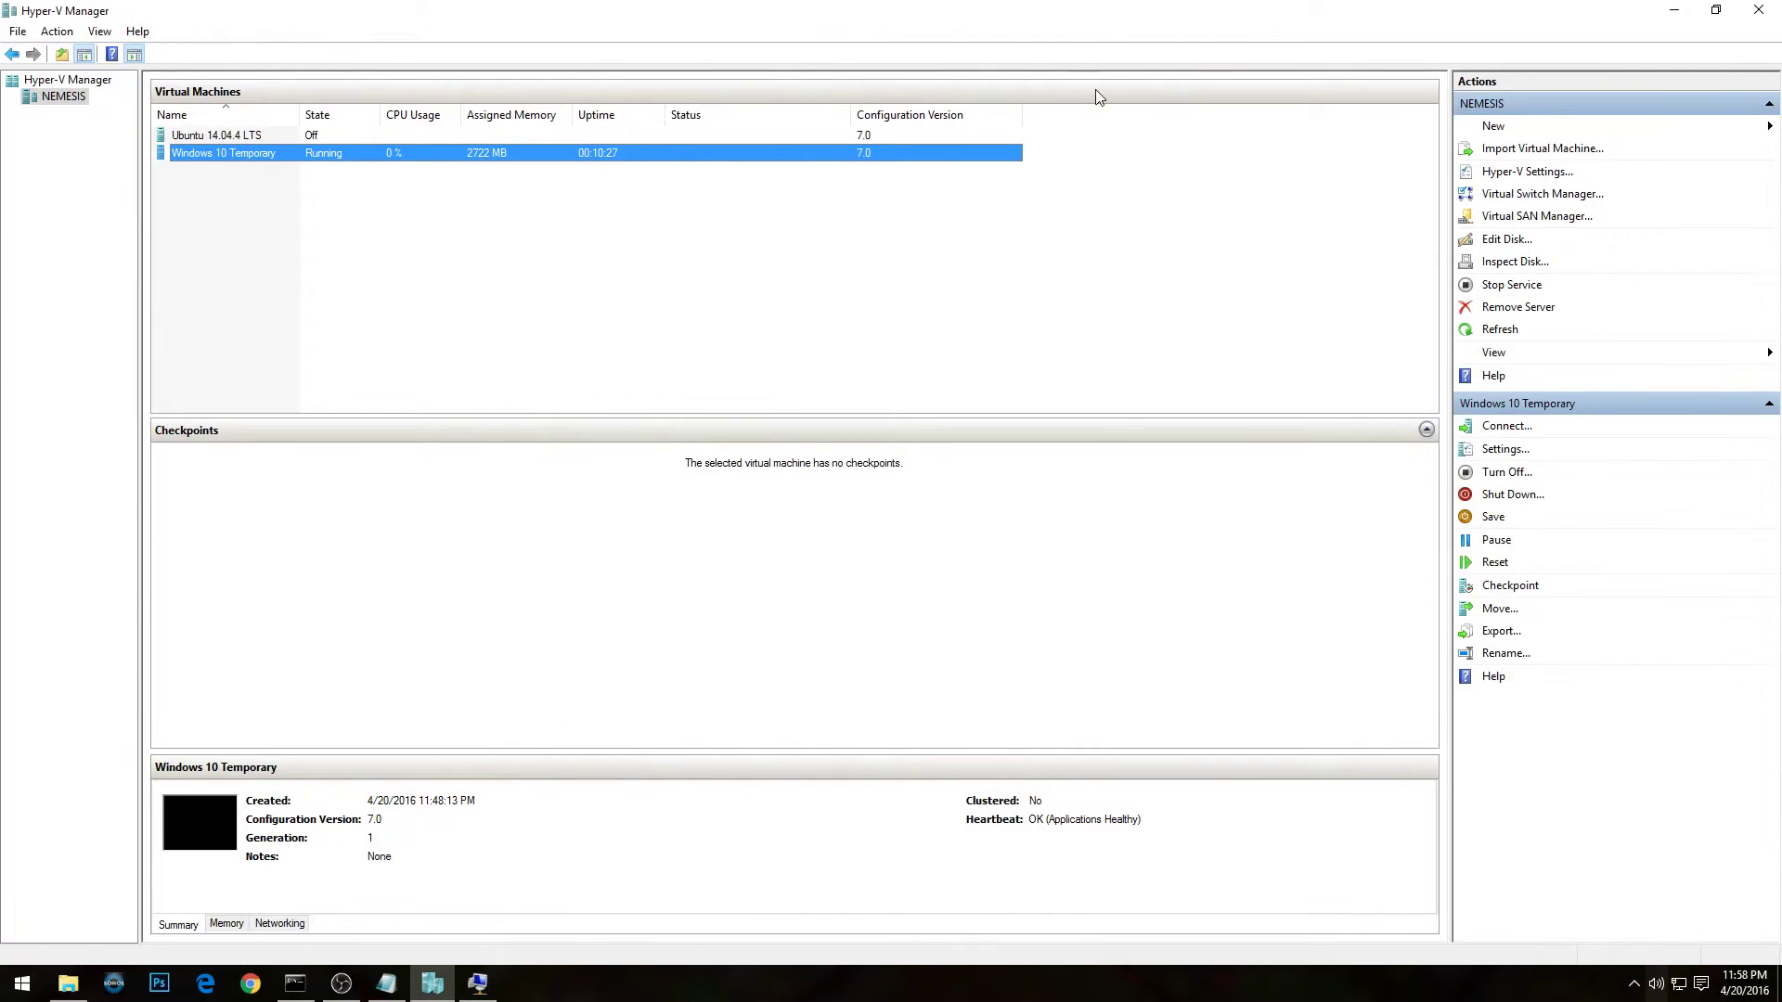
right_click(733, 982)
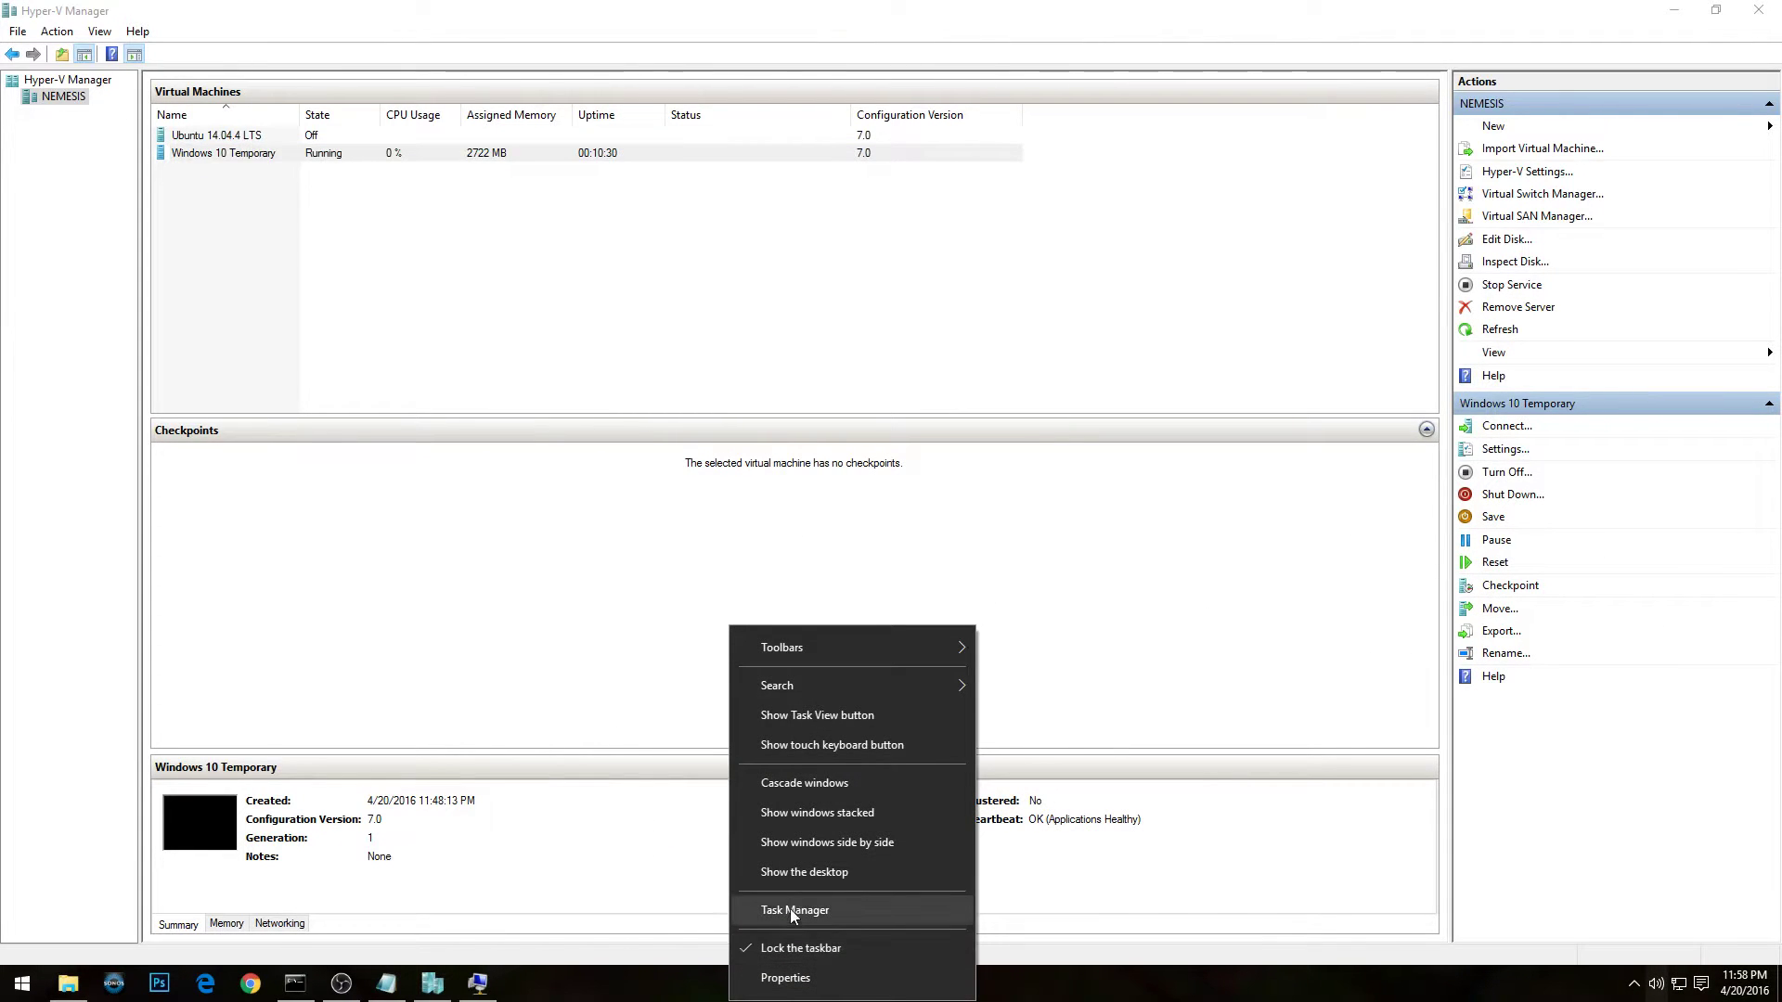
left_click(789, 910)
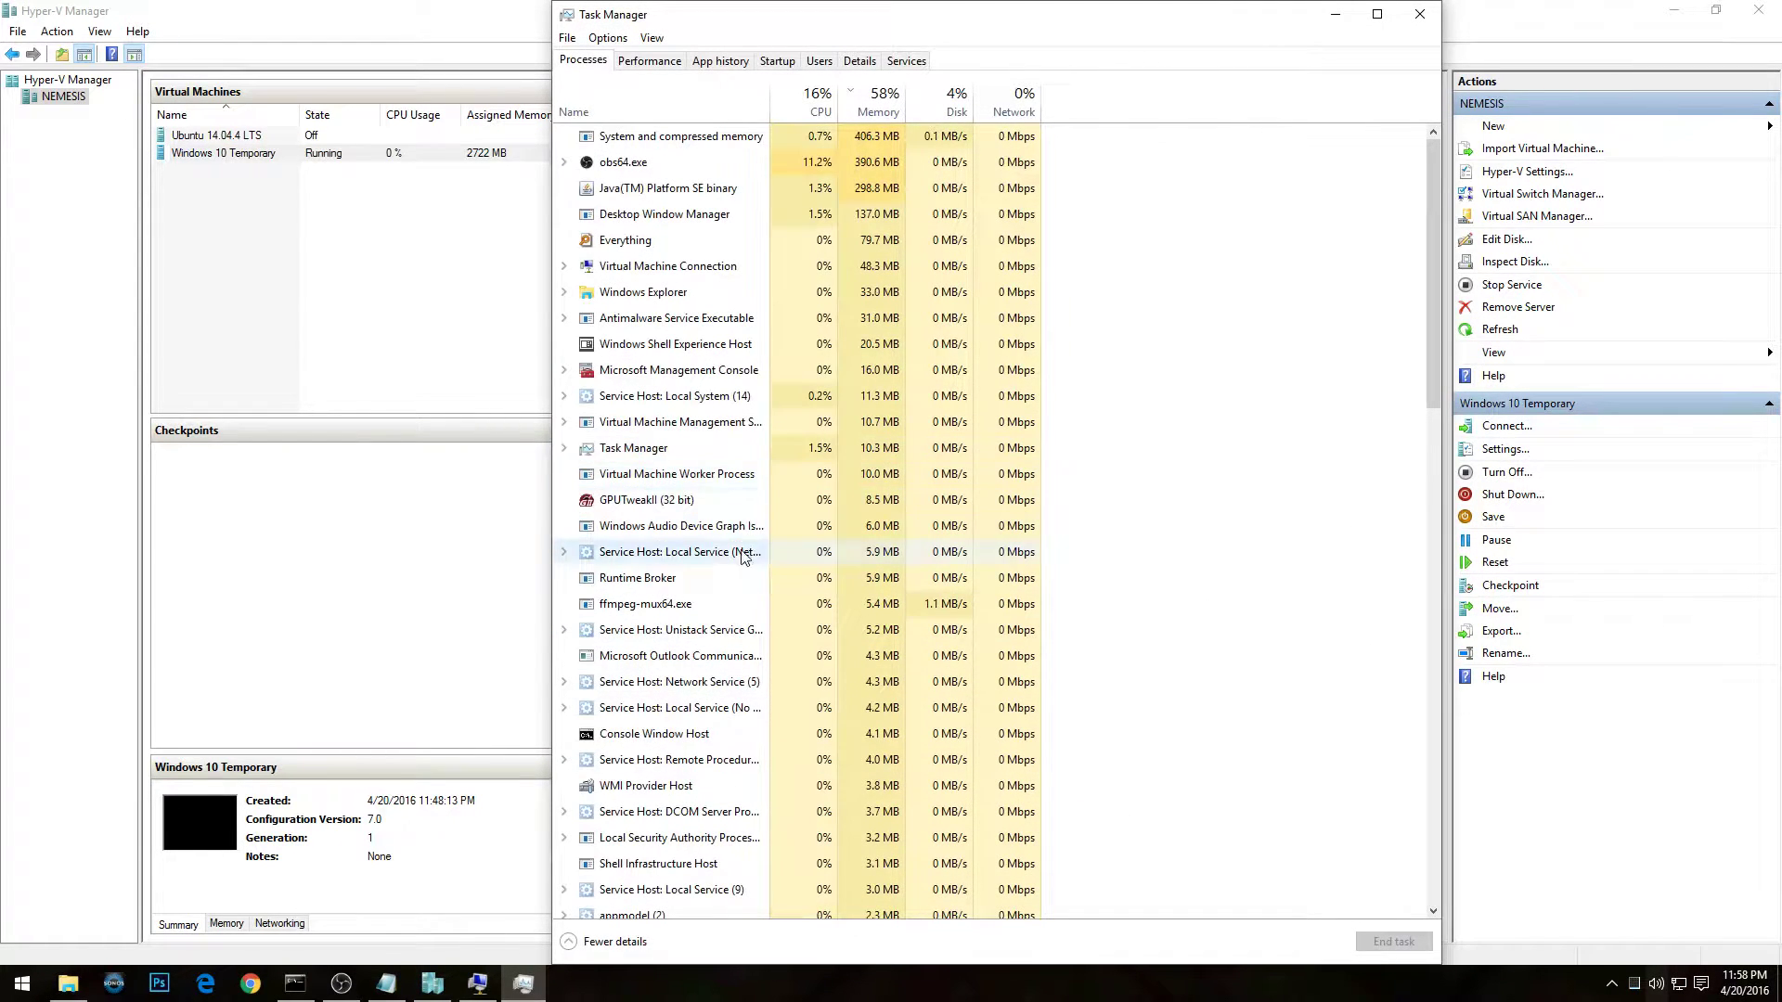
left_click(818, 98)
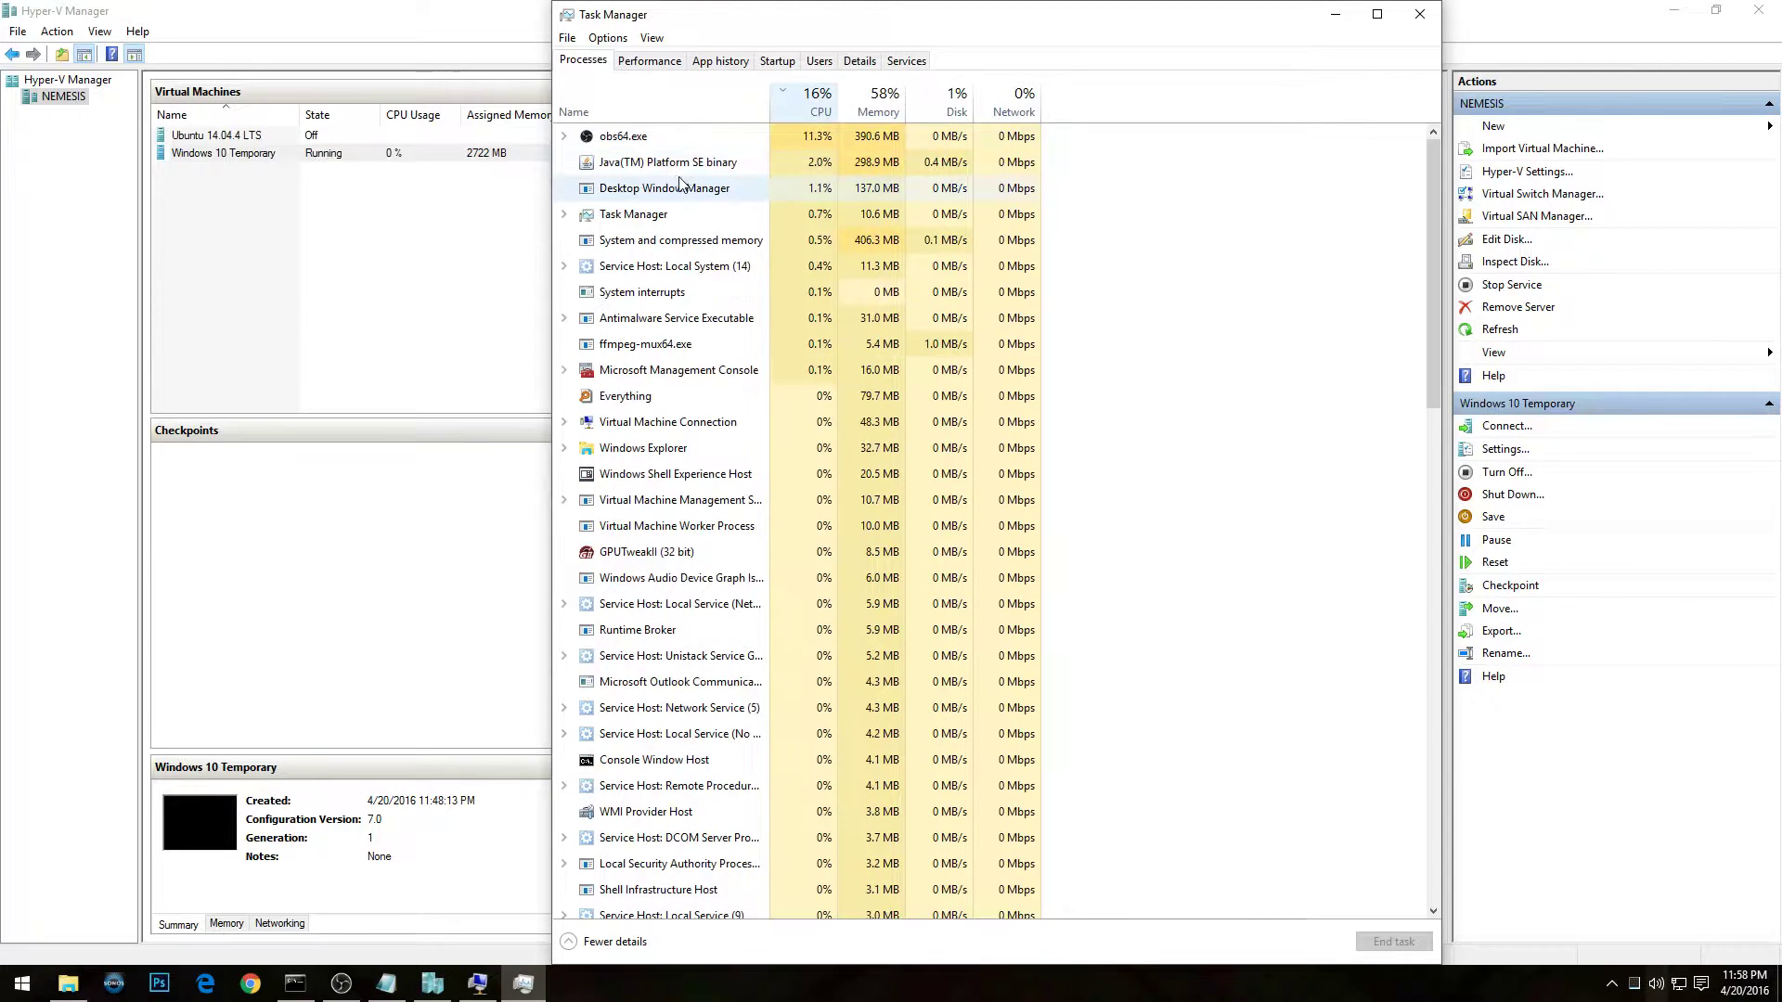
left_click(654, 137)
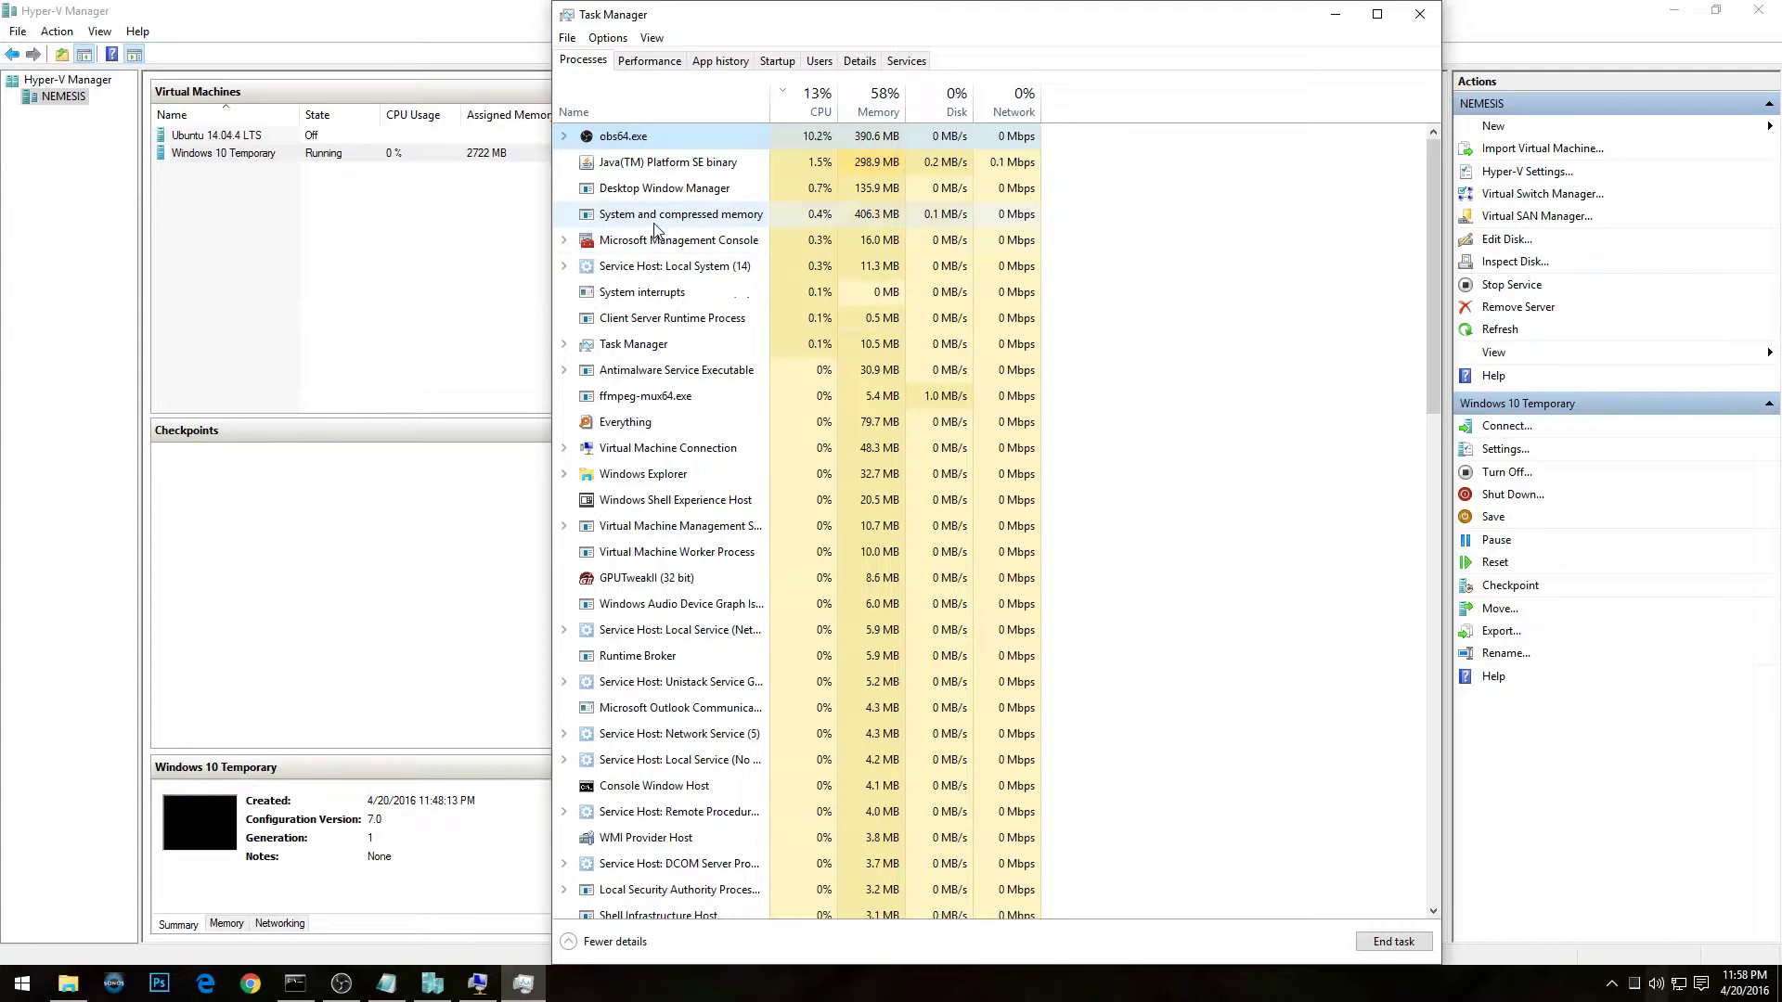
View the host's CPU performance graph, set Task Manager's update speed to High, and close Task Manager.
left_click(650, 60)
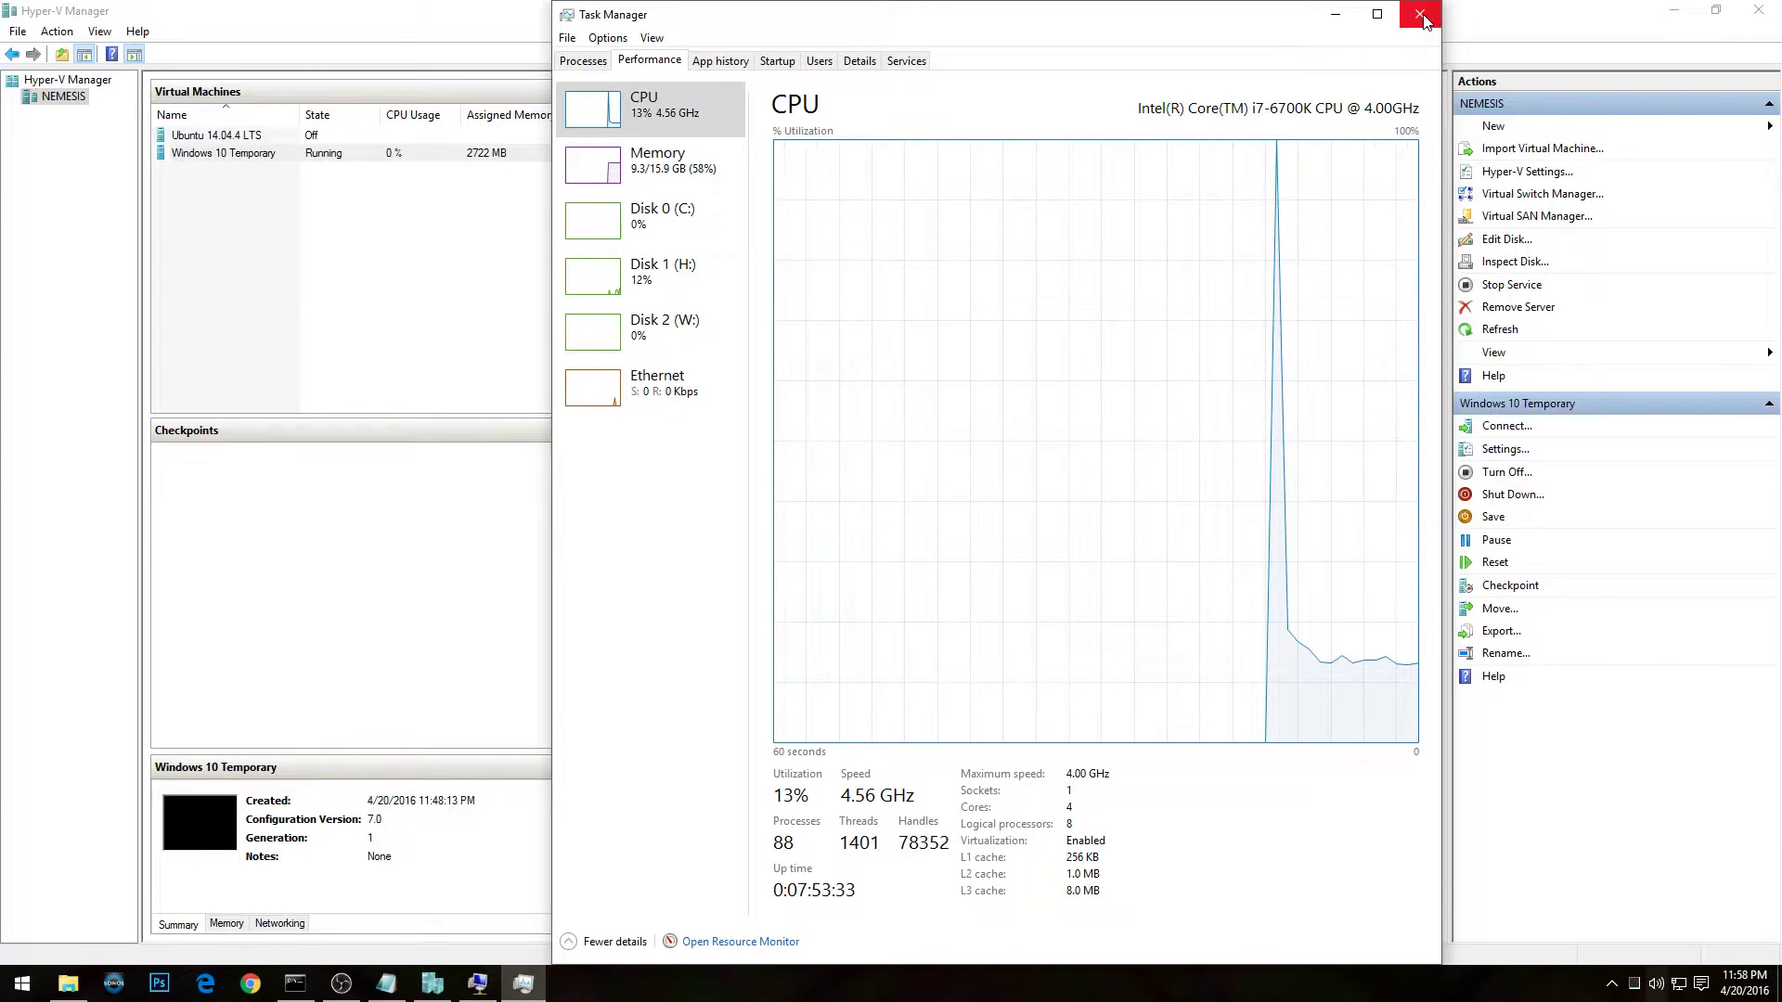
left_click(652, 37)
mouse_move(733, 80)
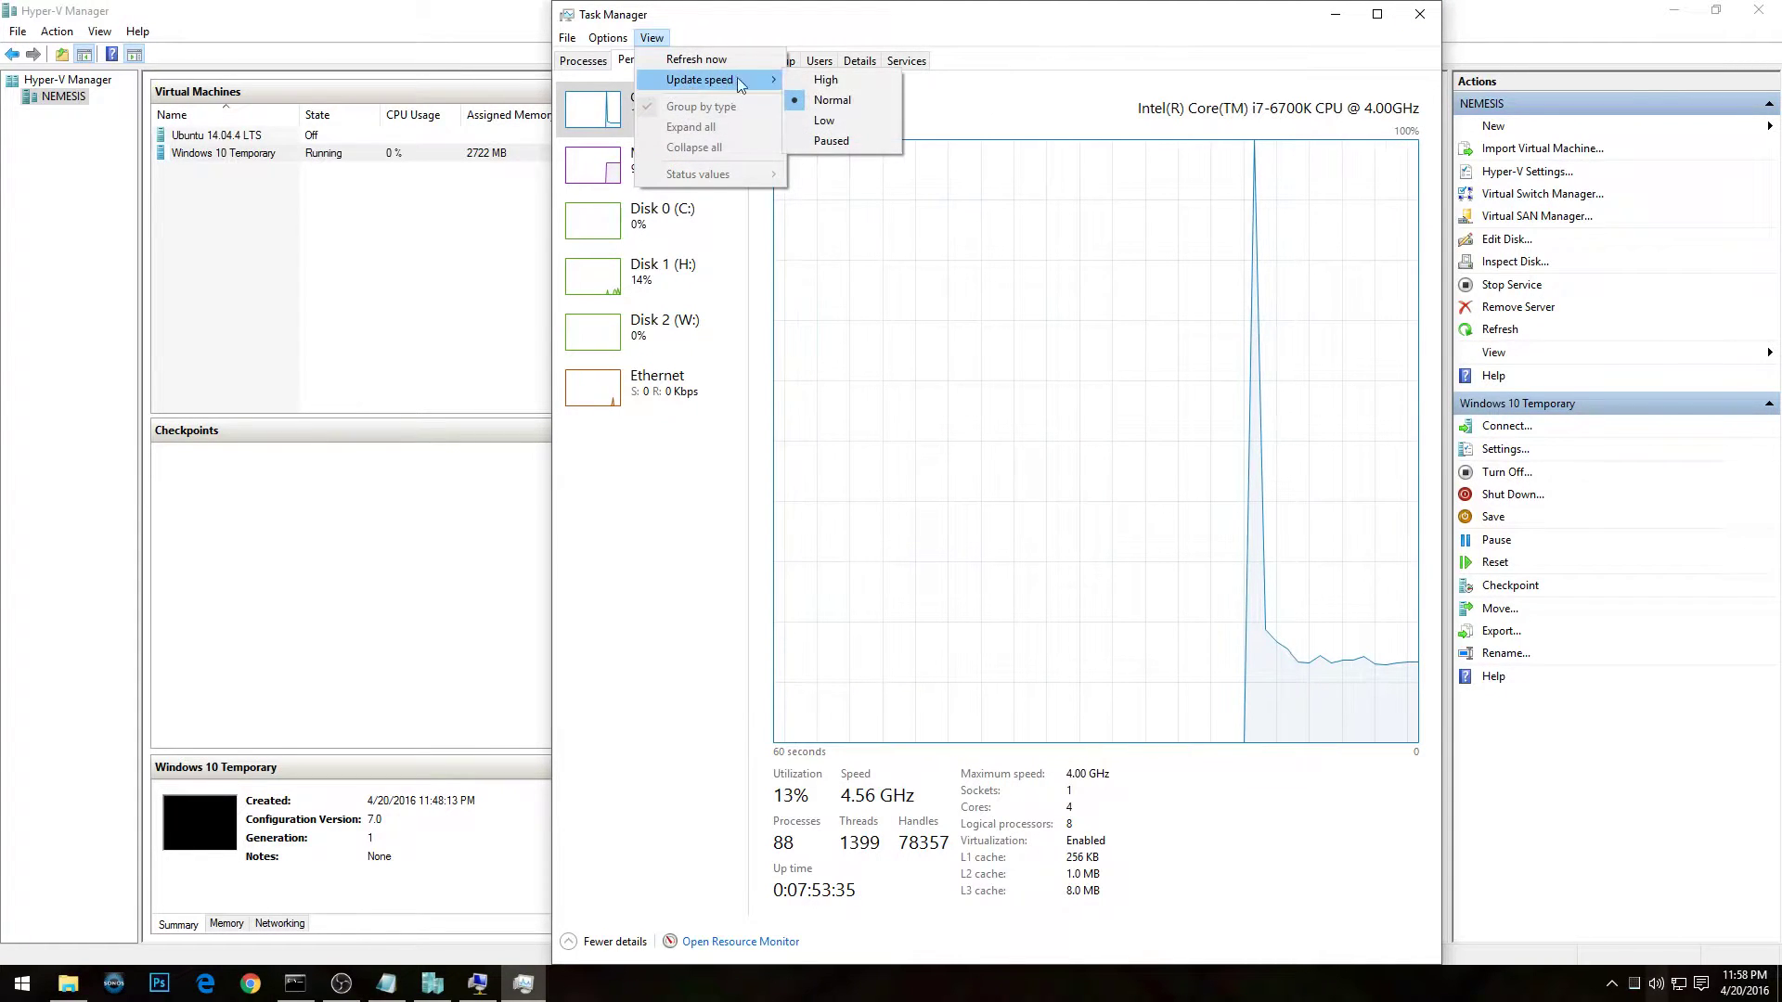
left_click(825, 80)
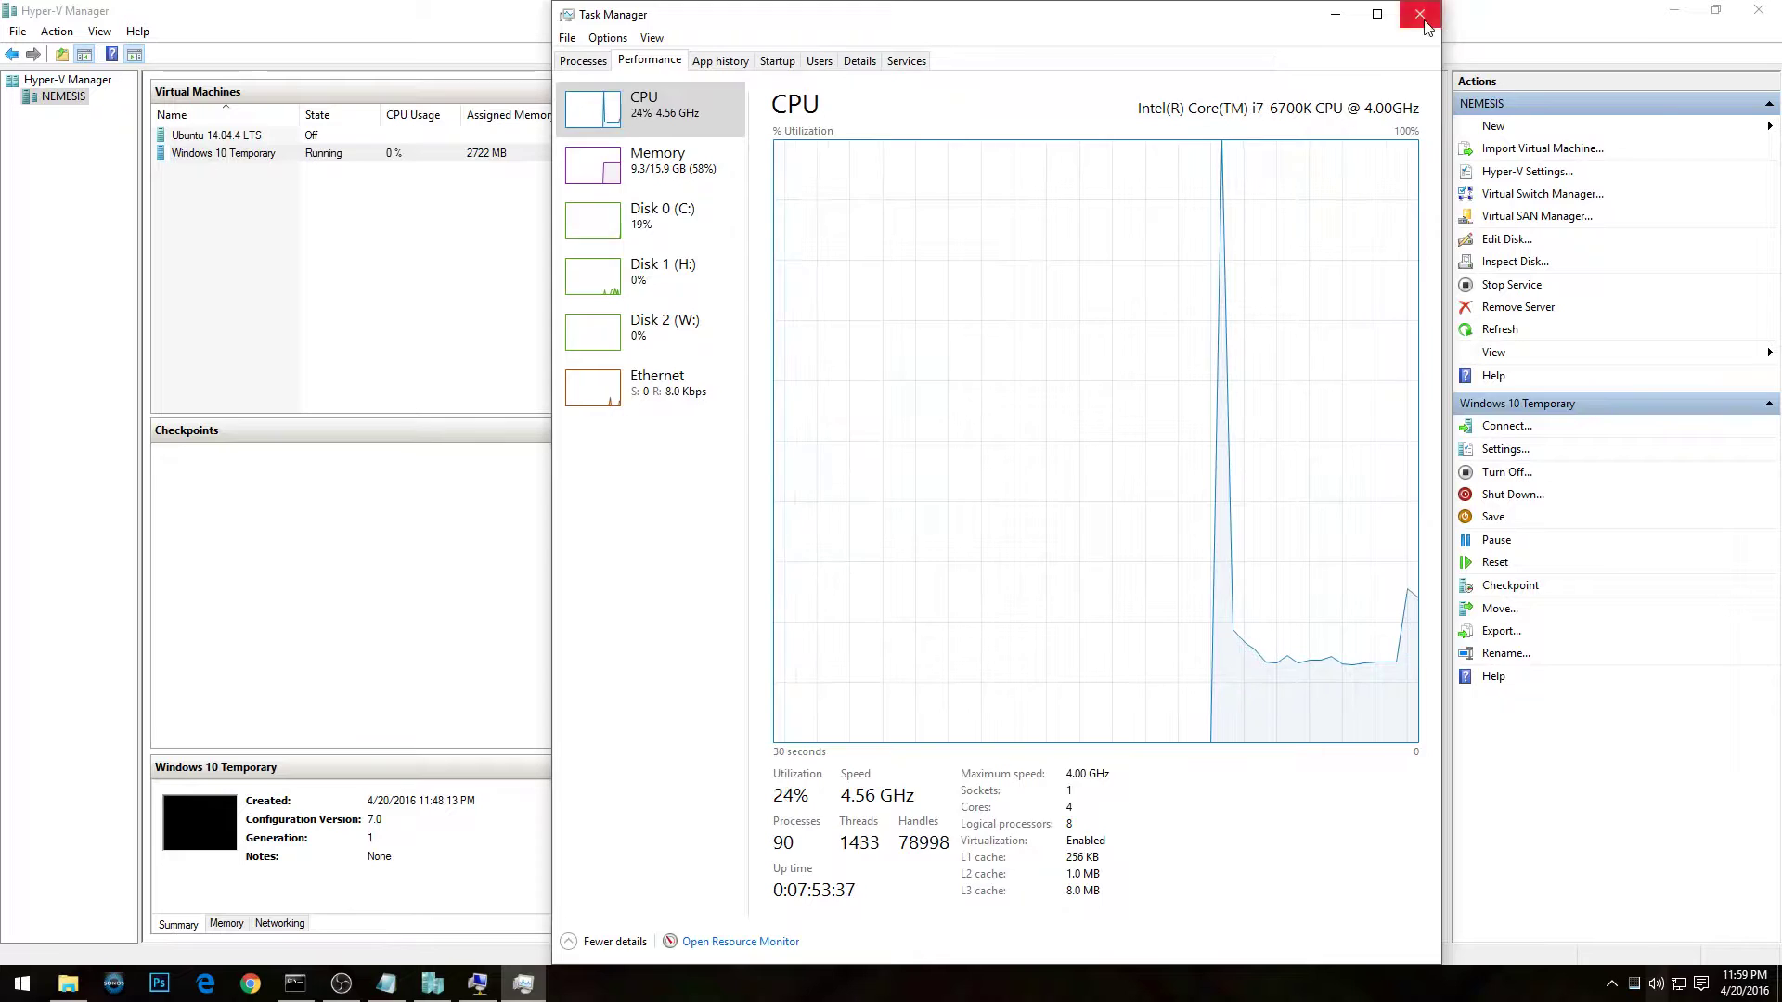
left_click(1420, 14)
Try to bring back the Windows 10 Temporary connection window and expand it to full screen.
left_click(478, 983)
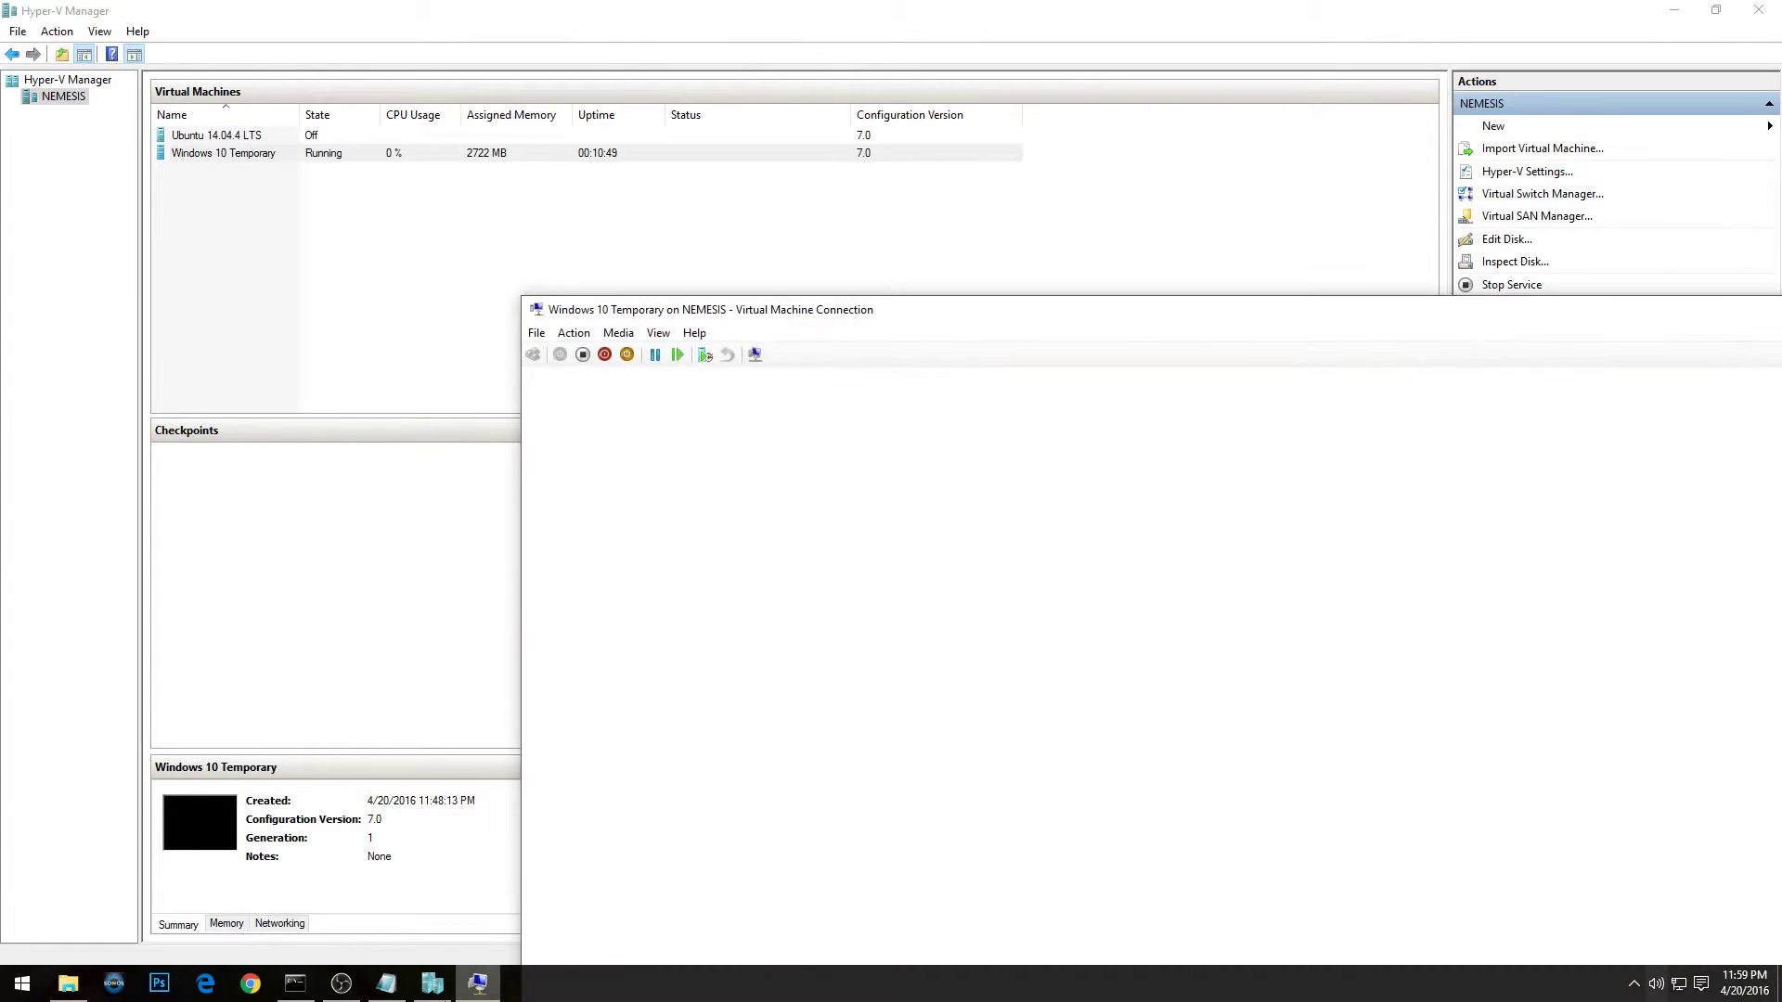
left_click(433, 983)
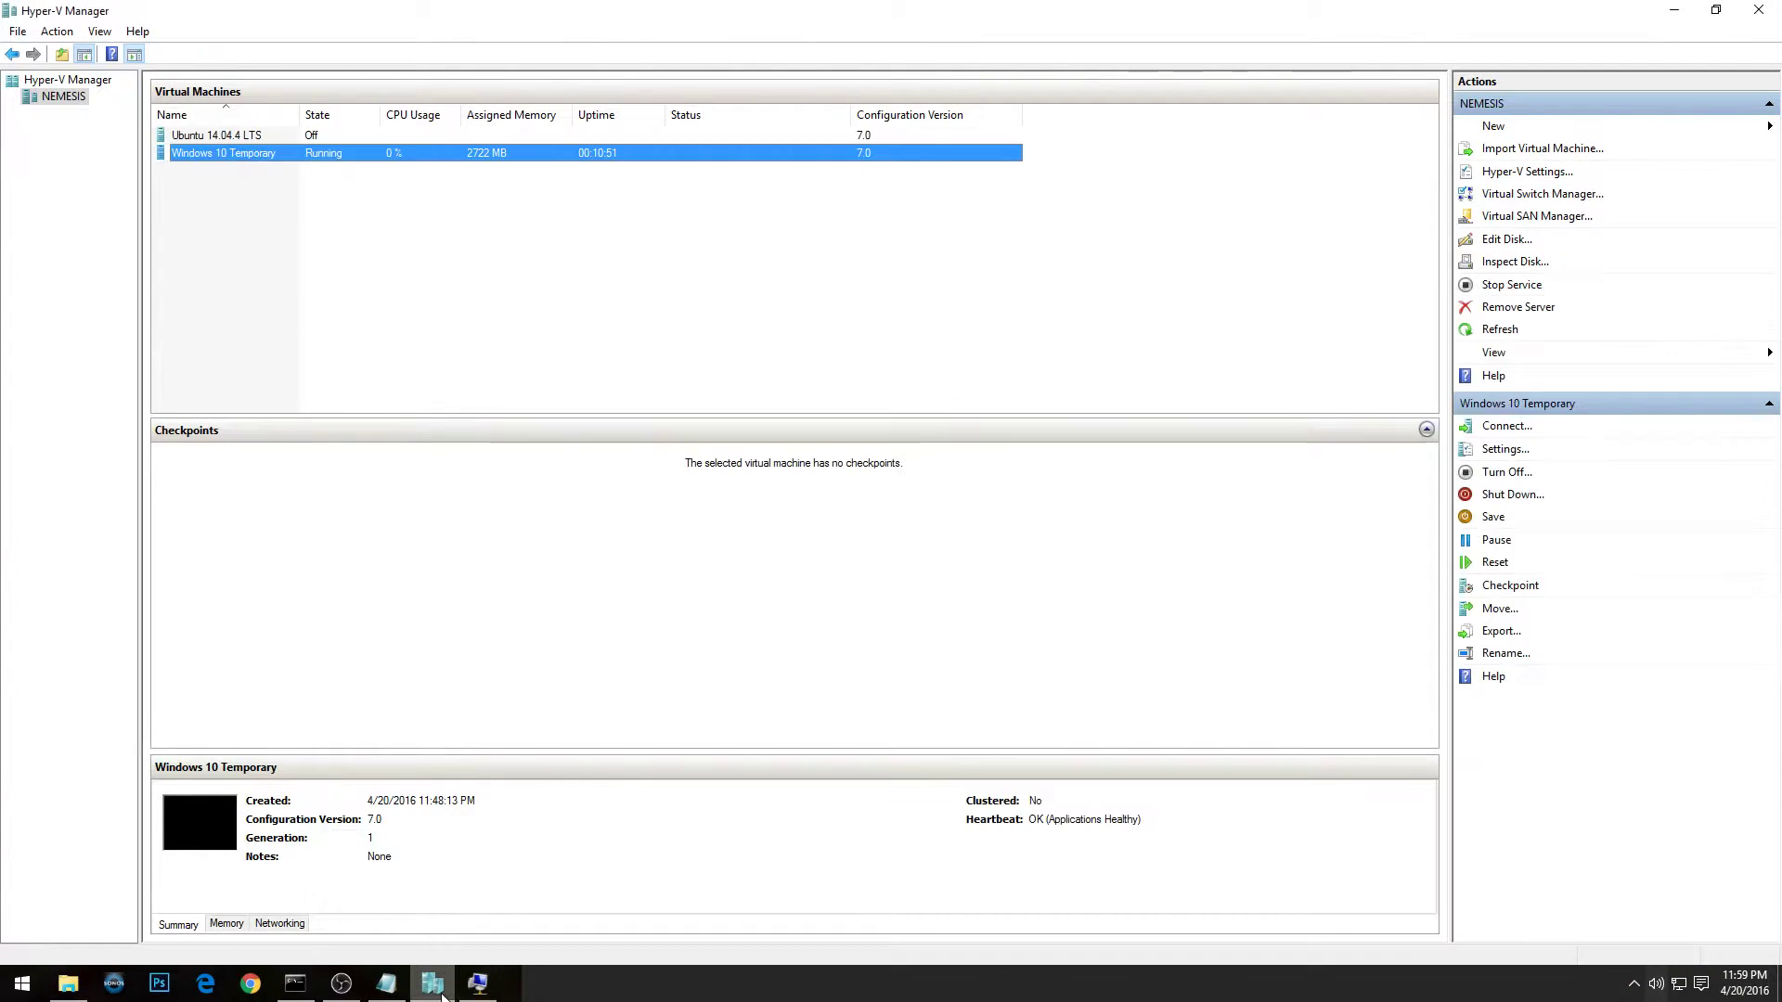
left_click(478, 982)
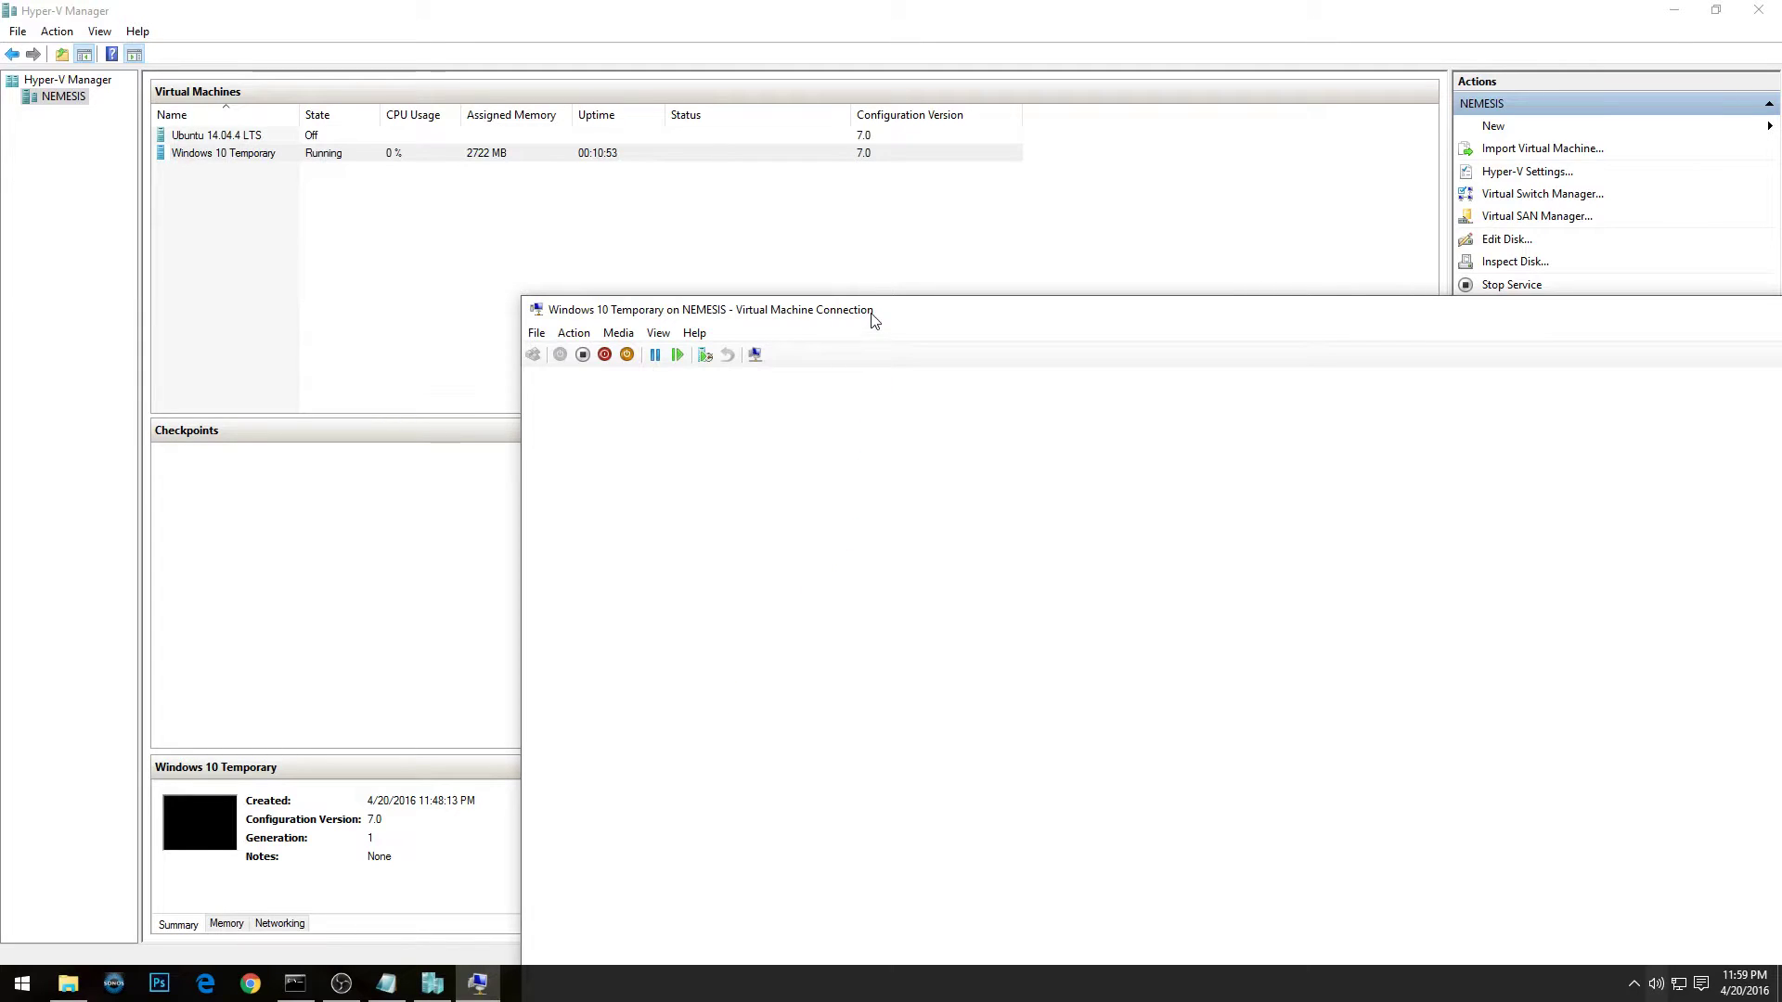
left_click_drag(872, 320, 541, 254)
double_click(541, 254)
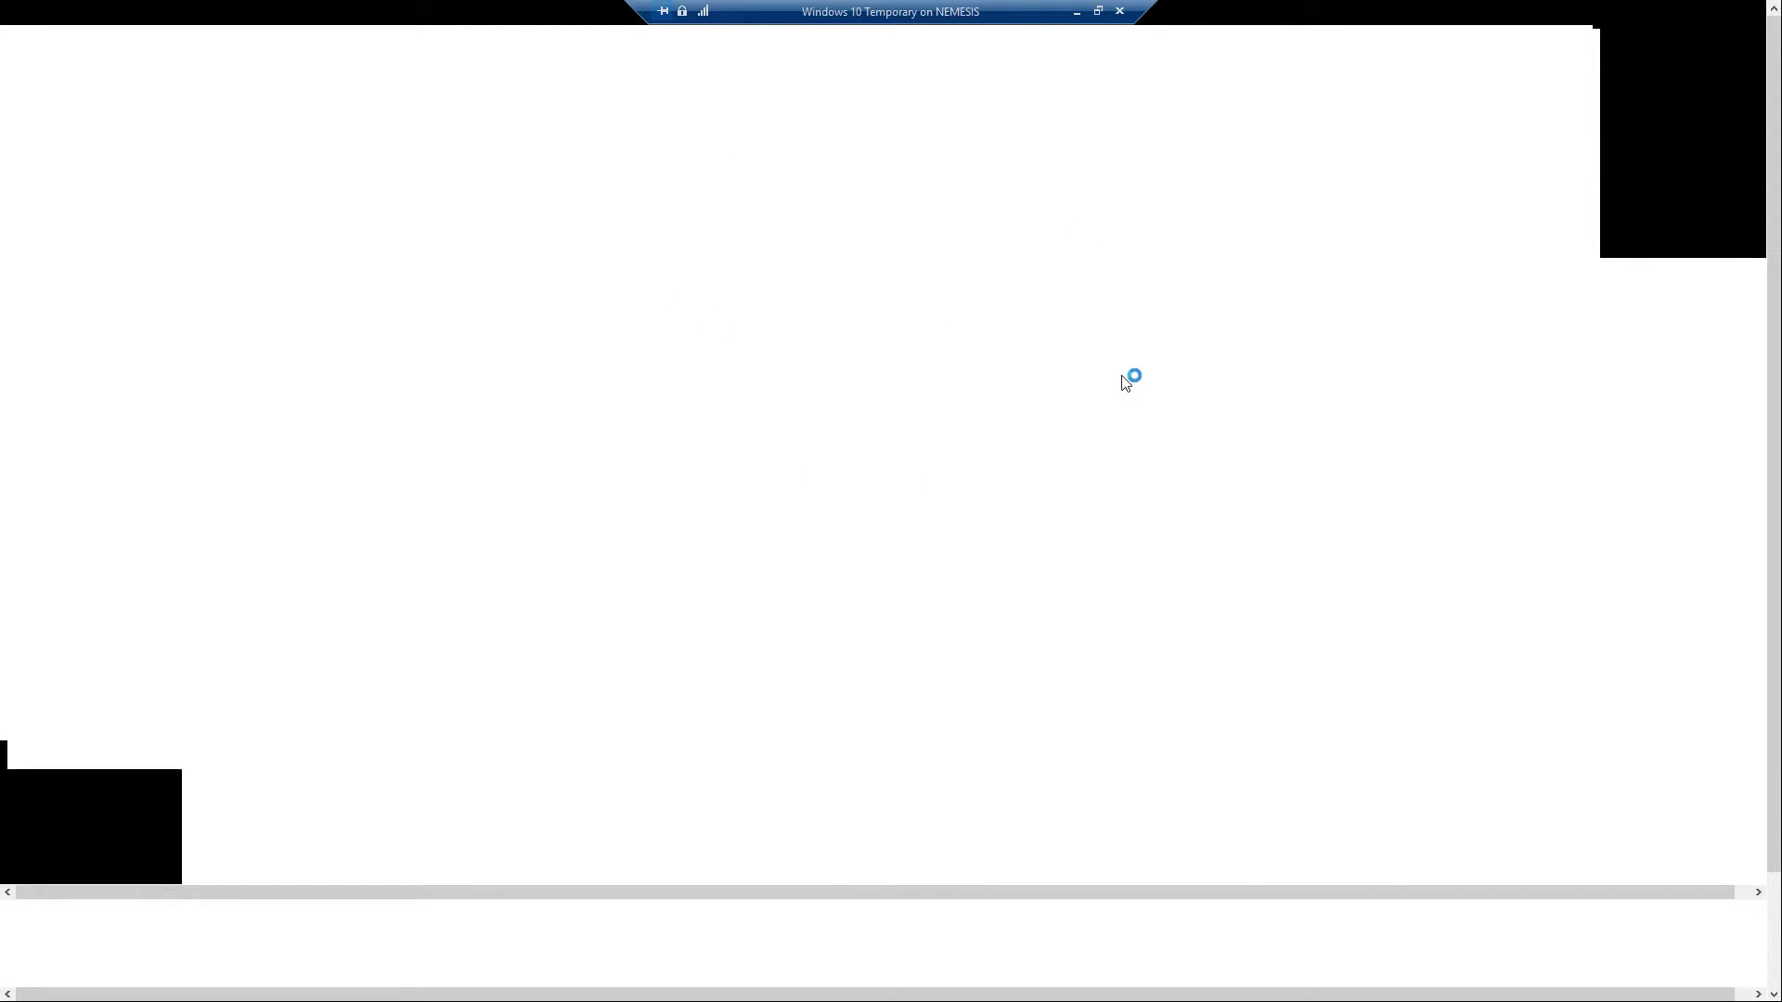
Close the Windows 10 Temporary connection and turn off that virtual machine in Hyper-V Manager.
left_click(1120, 13)
right_click(219, 151)
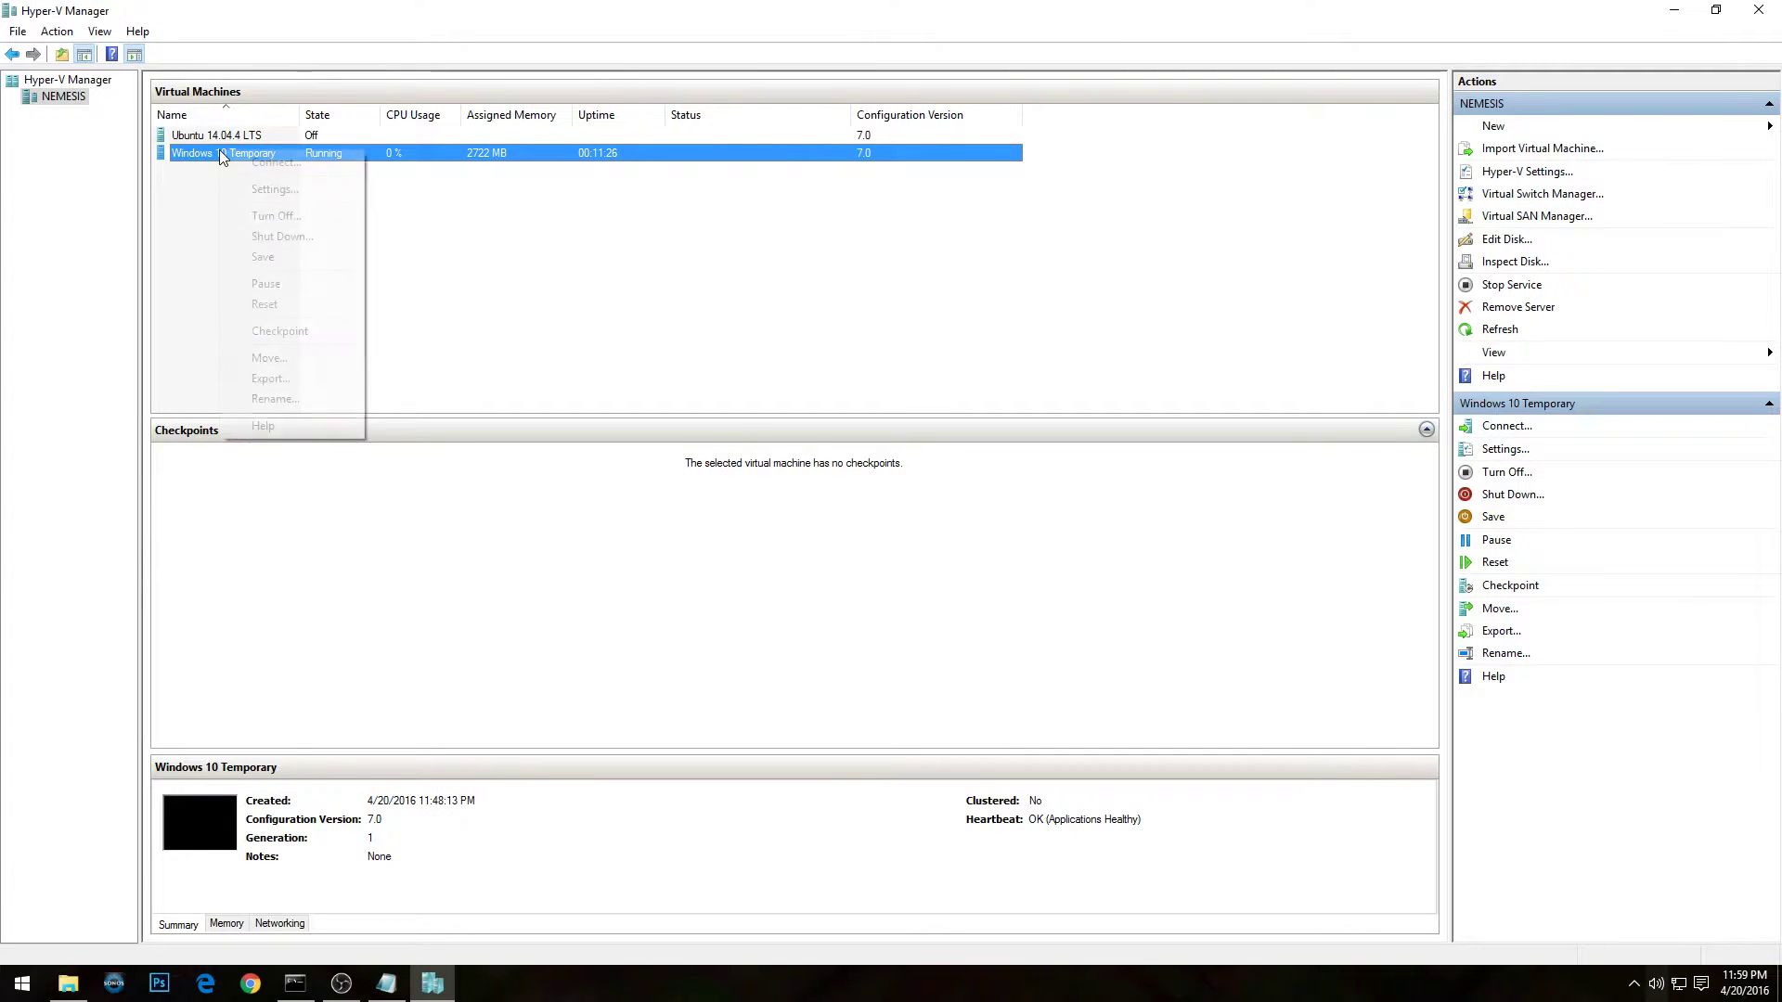
left_click(263, 219)
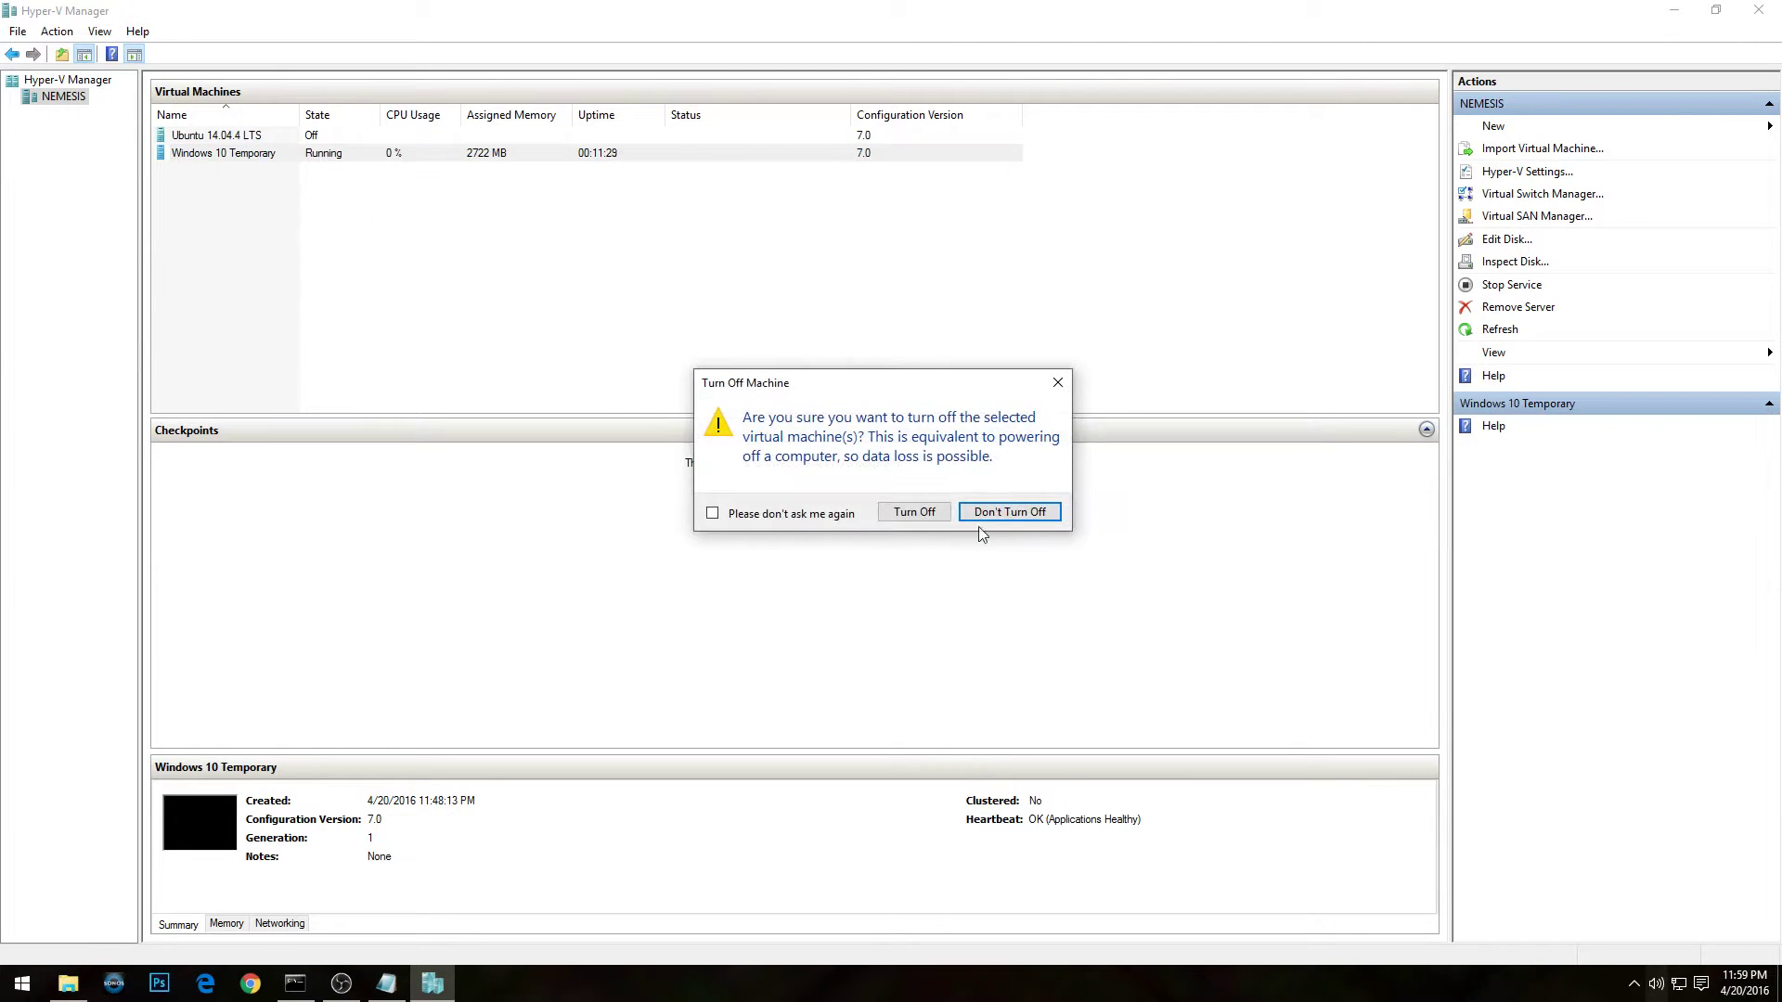
left_click(909, 516)
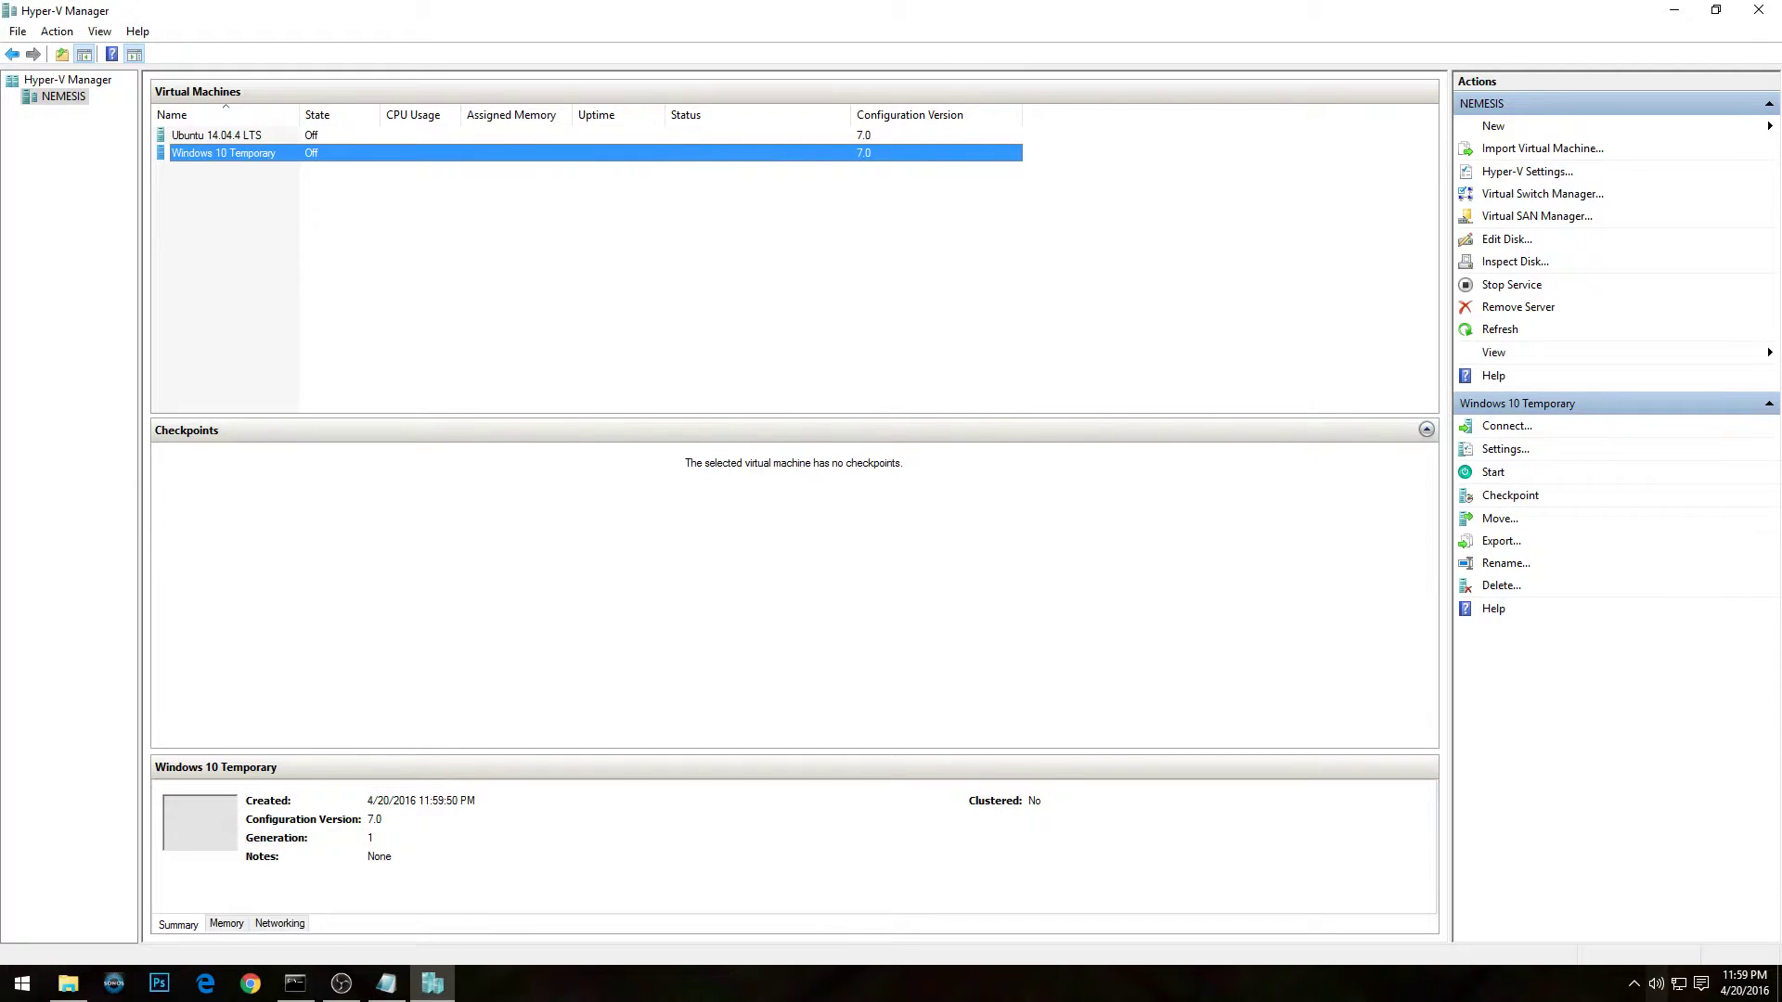
Start the Windows 10 Temporary virtual machine again and connect to it.
key("super+e")
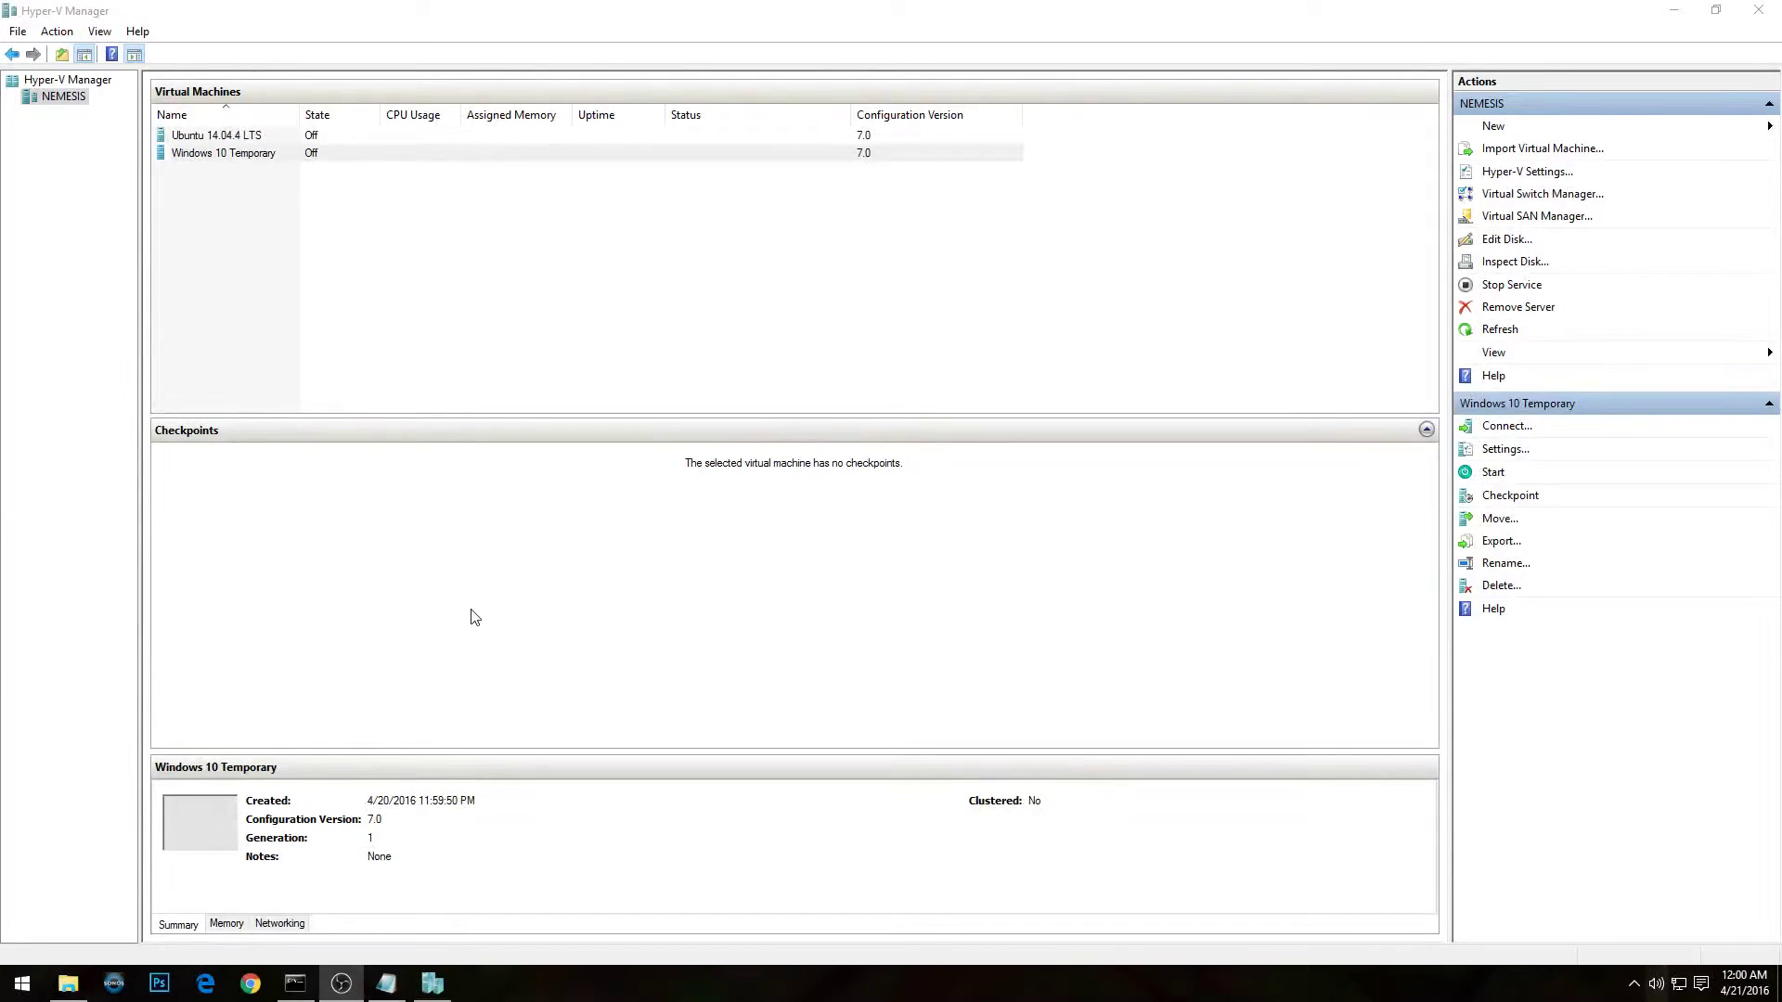
right_click(353, 151)
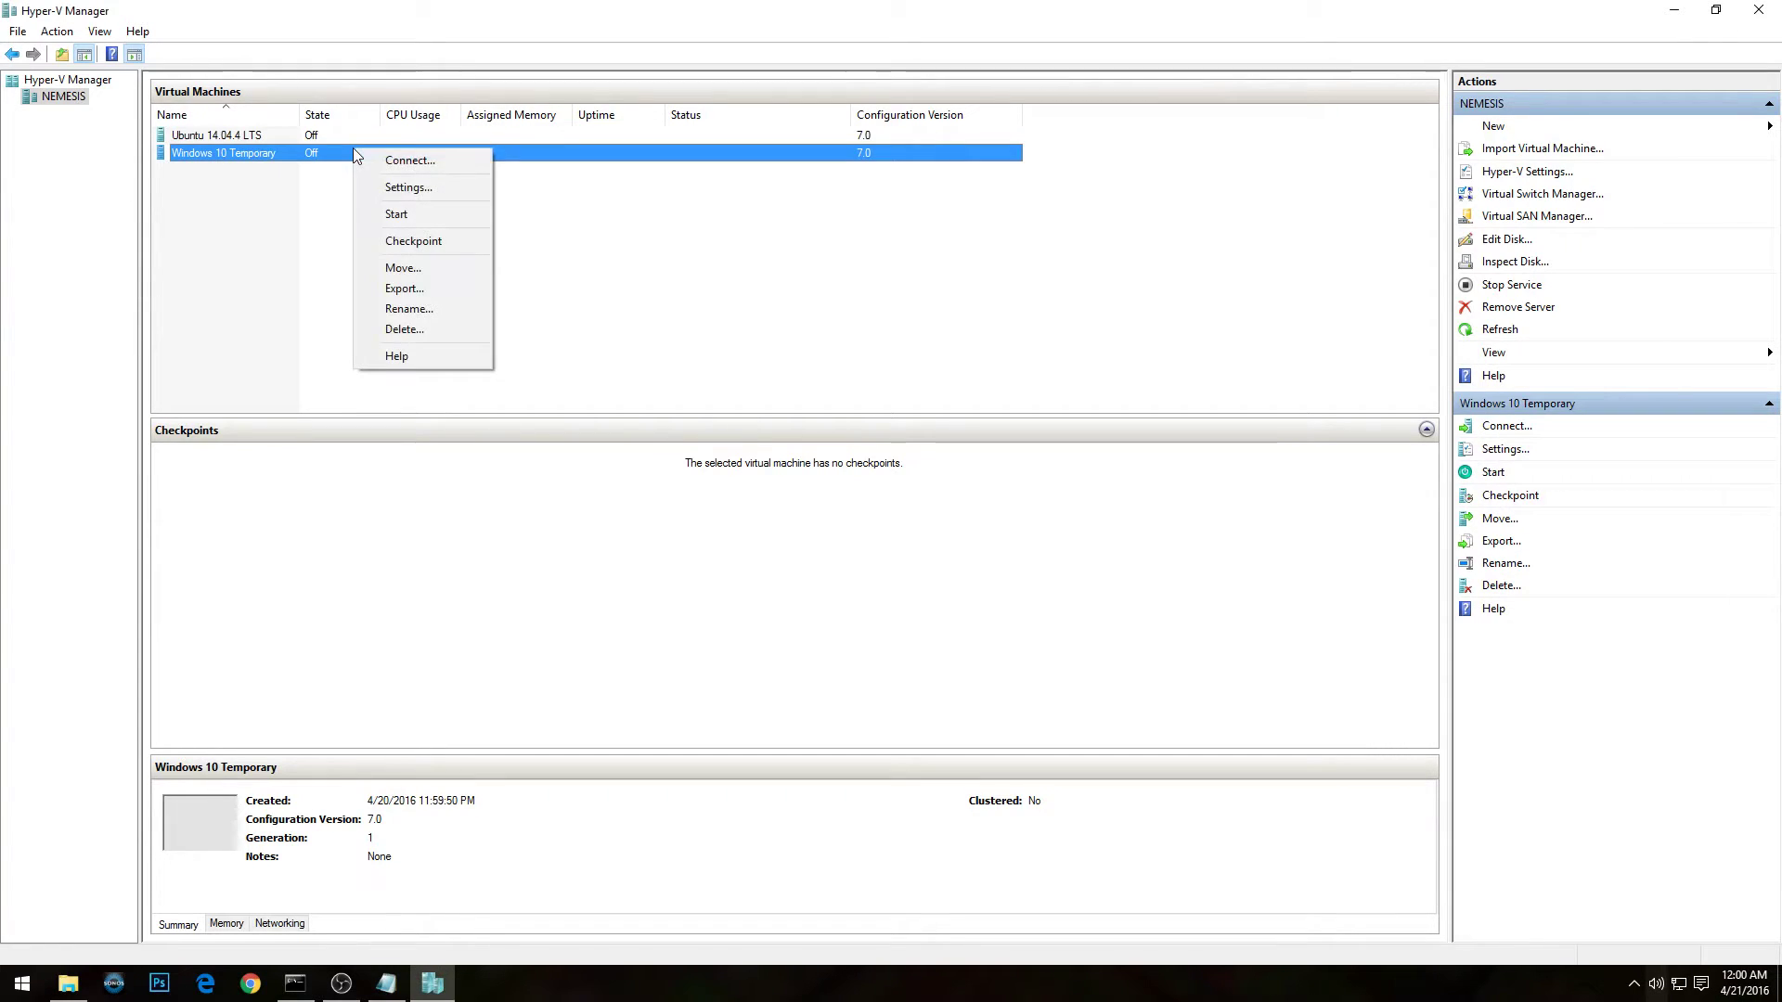
left_click(399, 213)
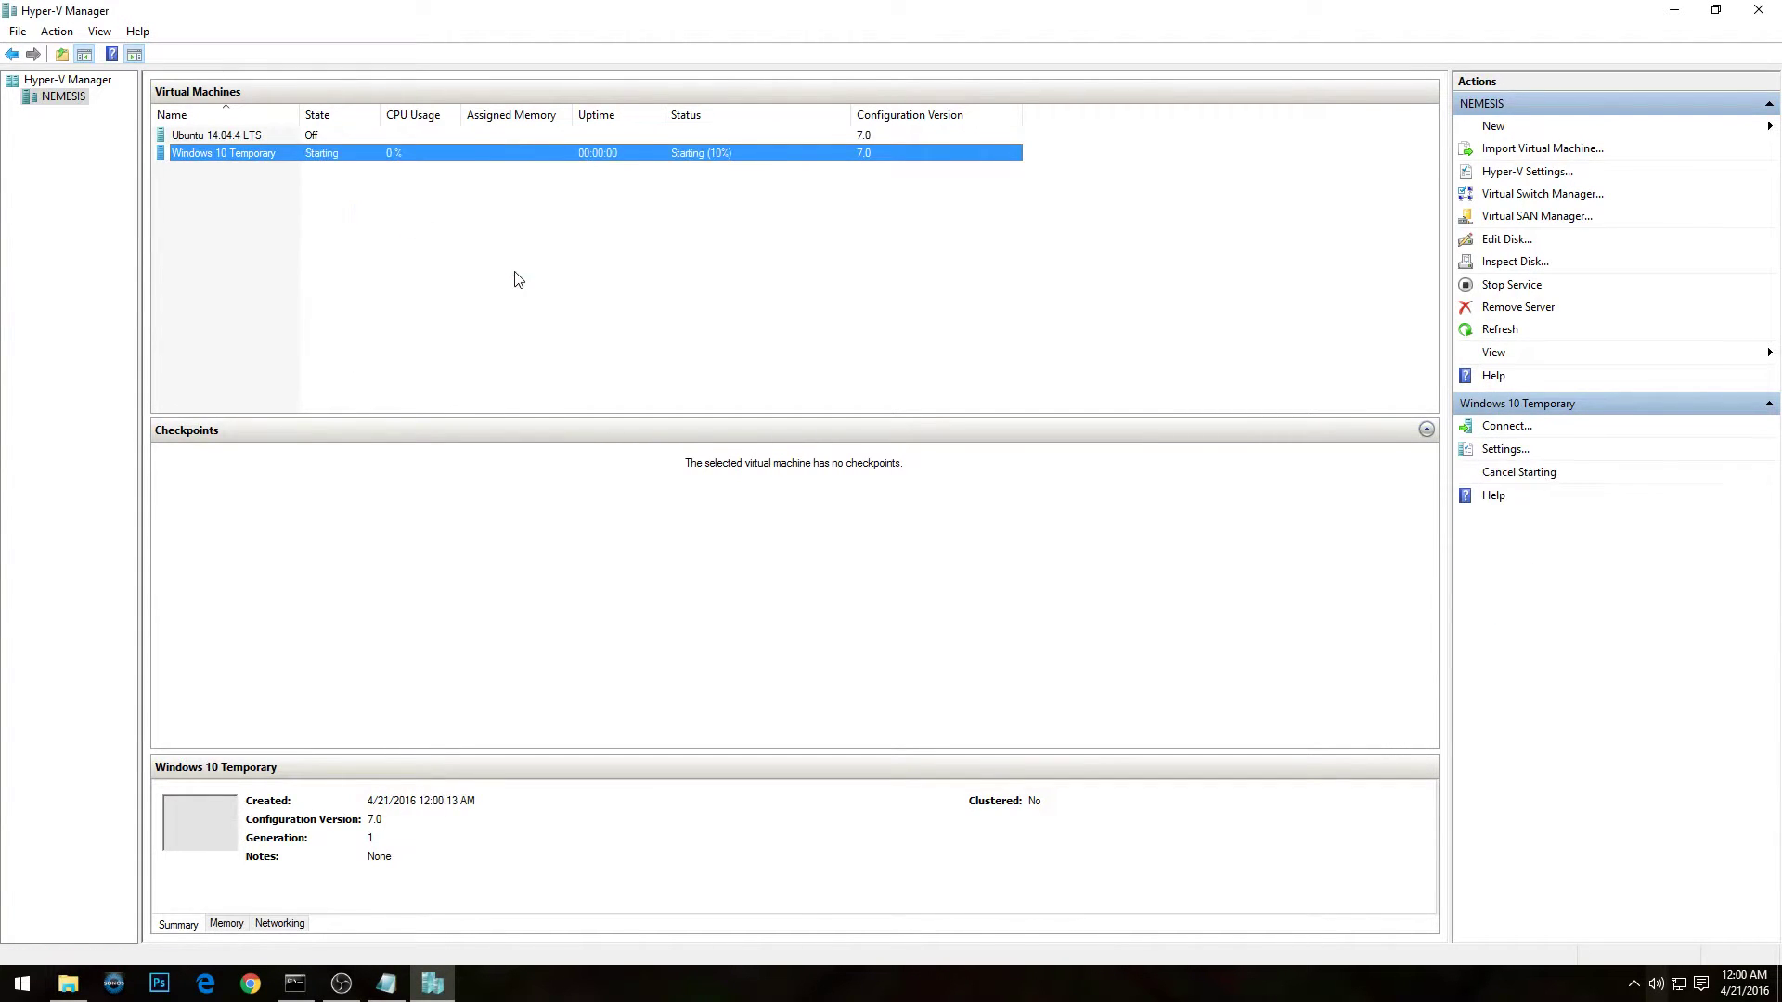
right_click(486, 158)
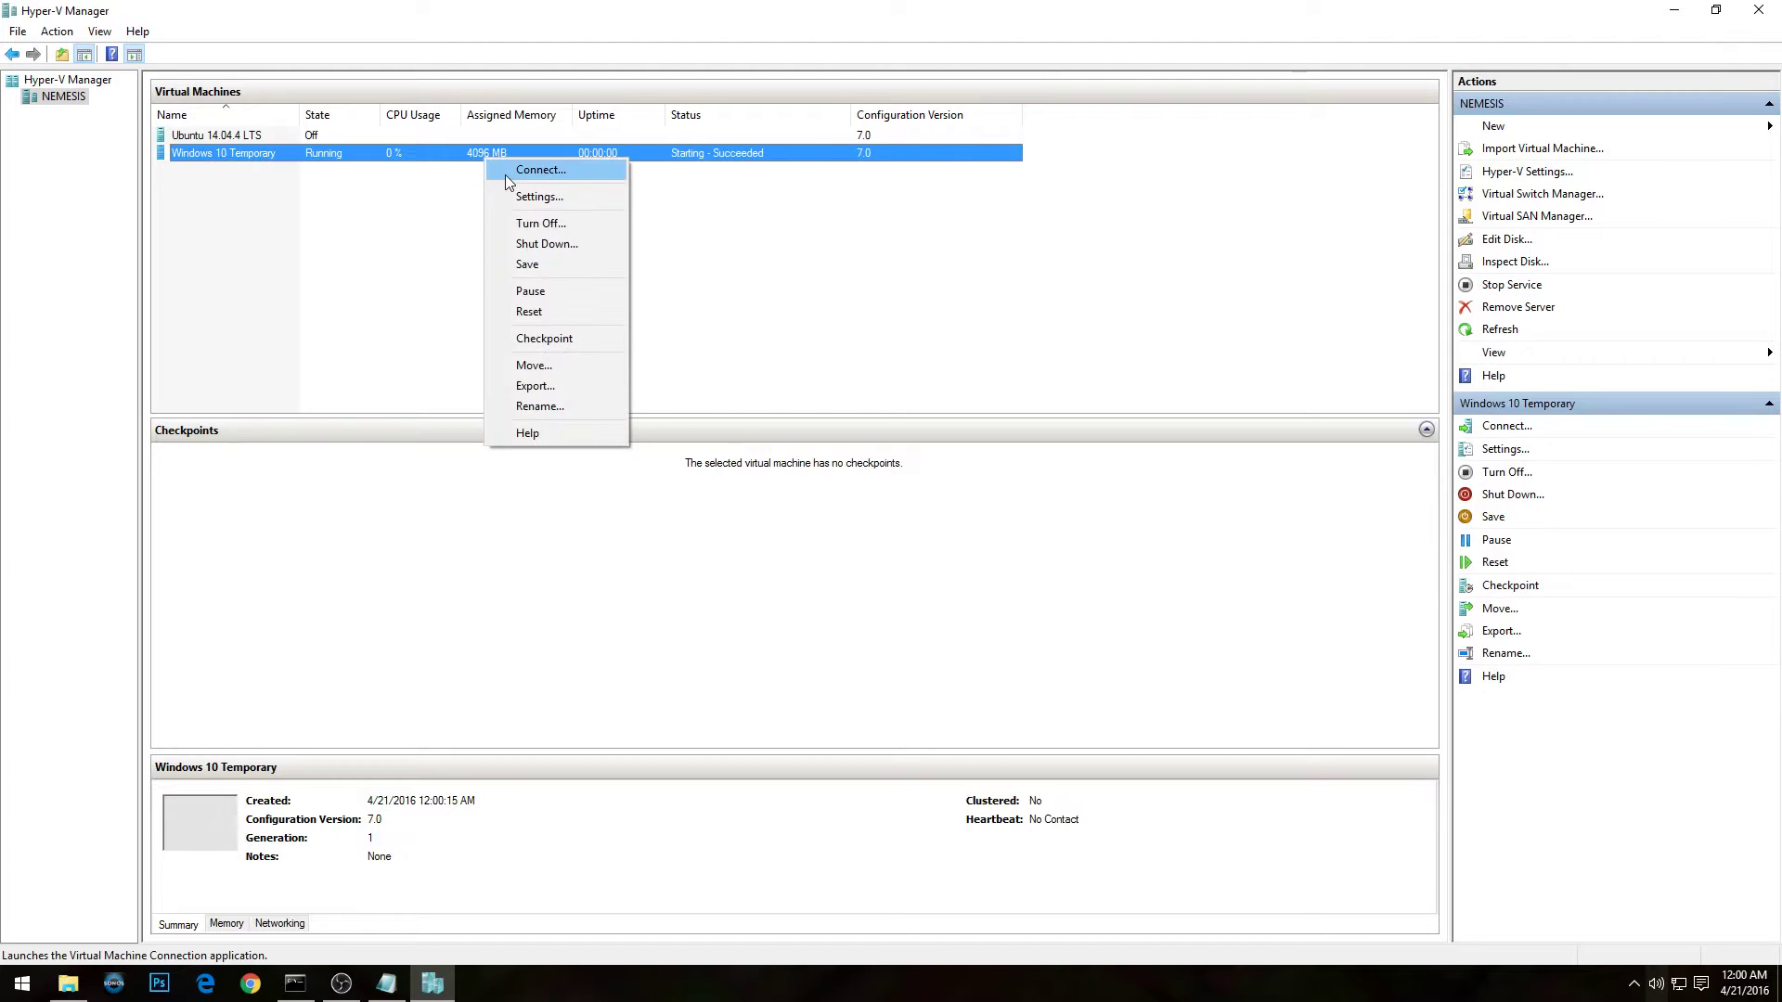
left_click(505, 176)
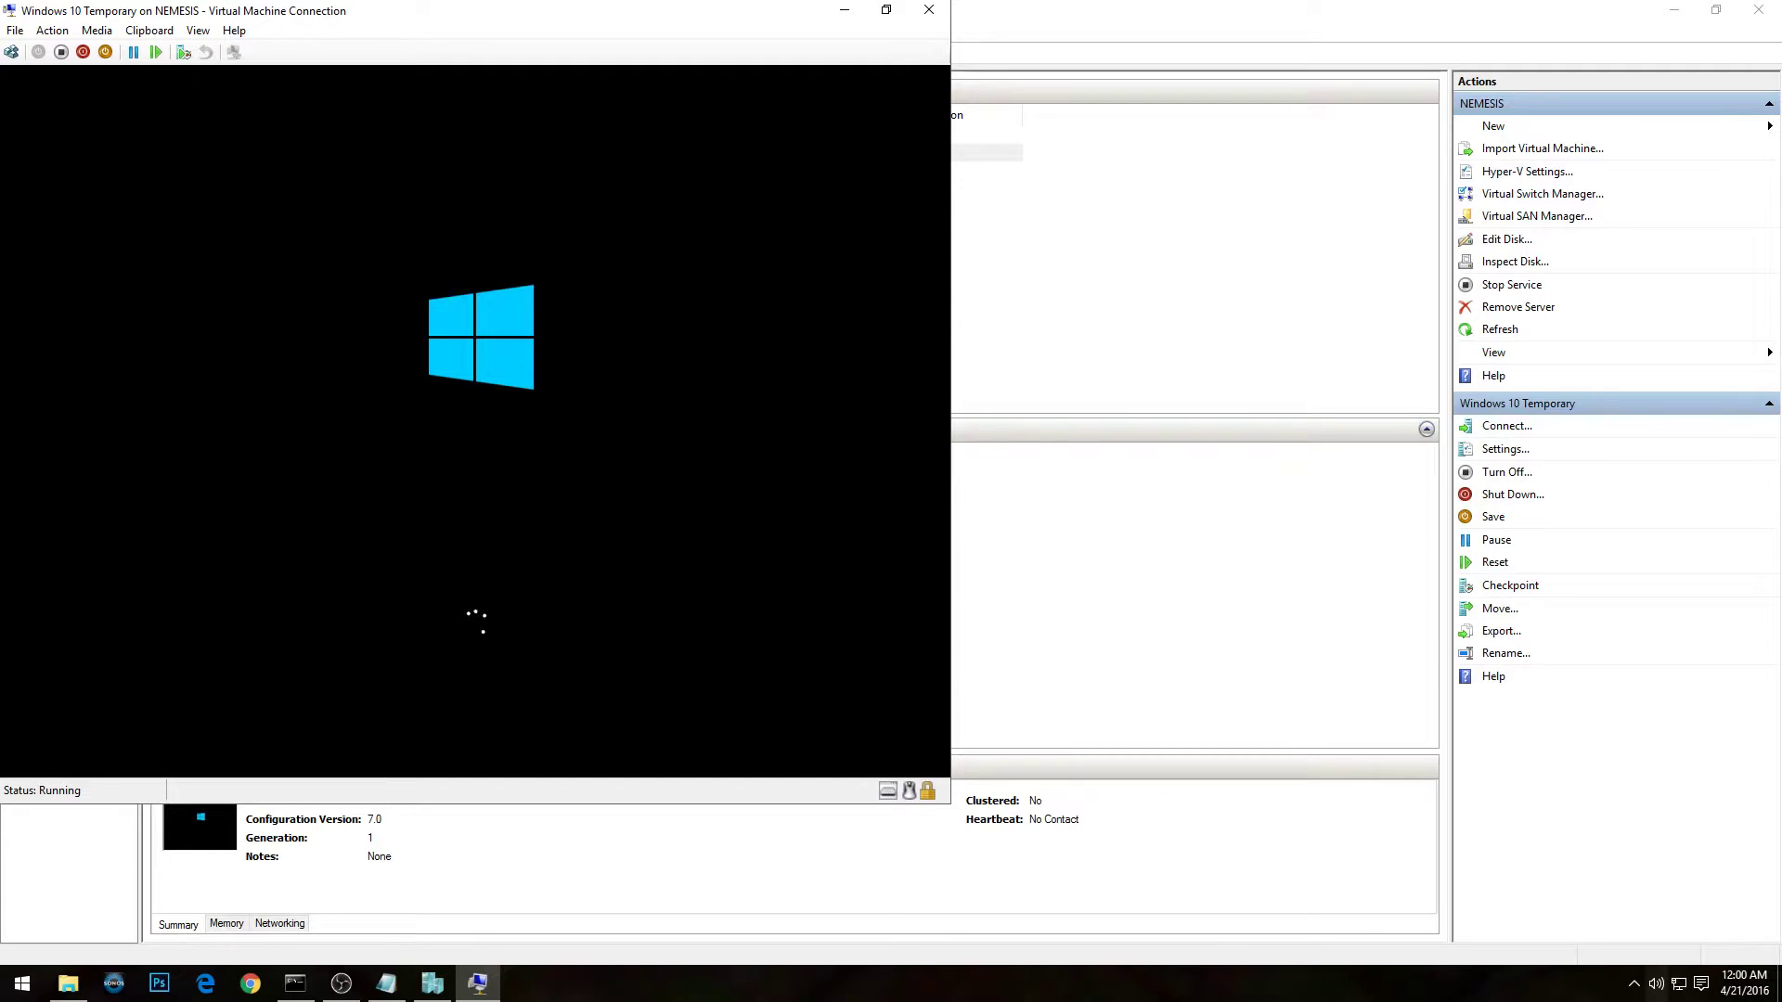
Try to maximize the virtual machine window and connect at Full Screen display size, and close the connection window.
left_click_drag(731, 25, 1074, 81)
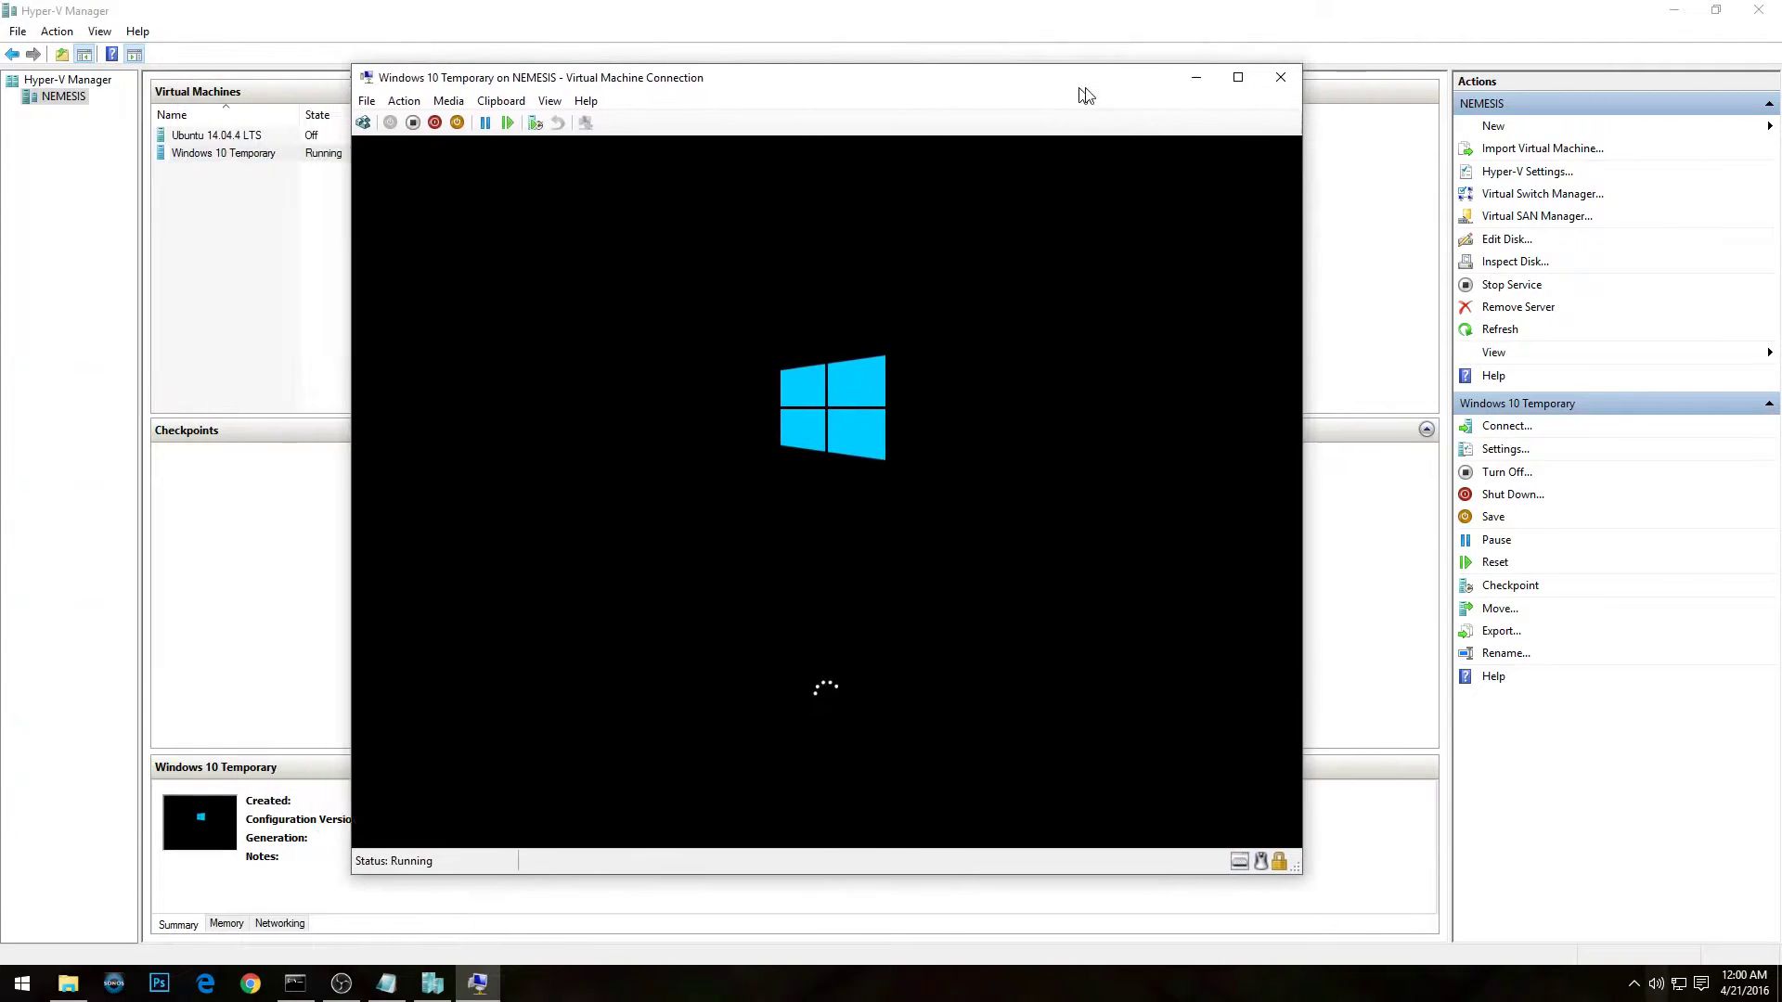
double_click(1073, 81)
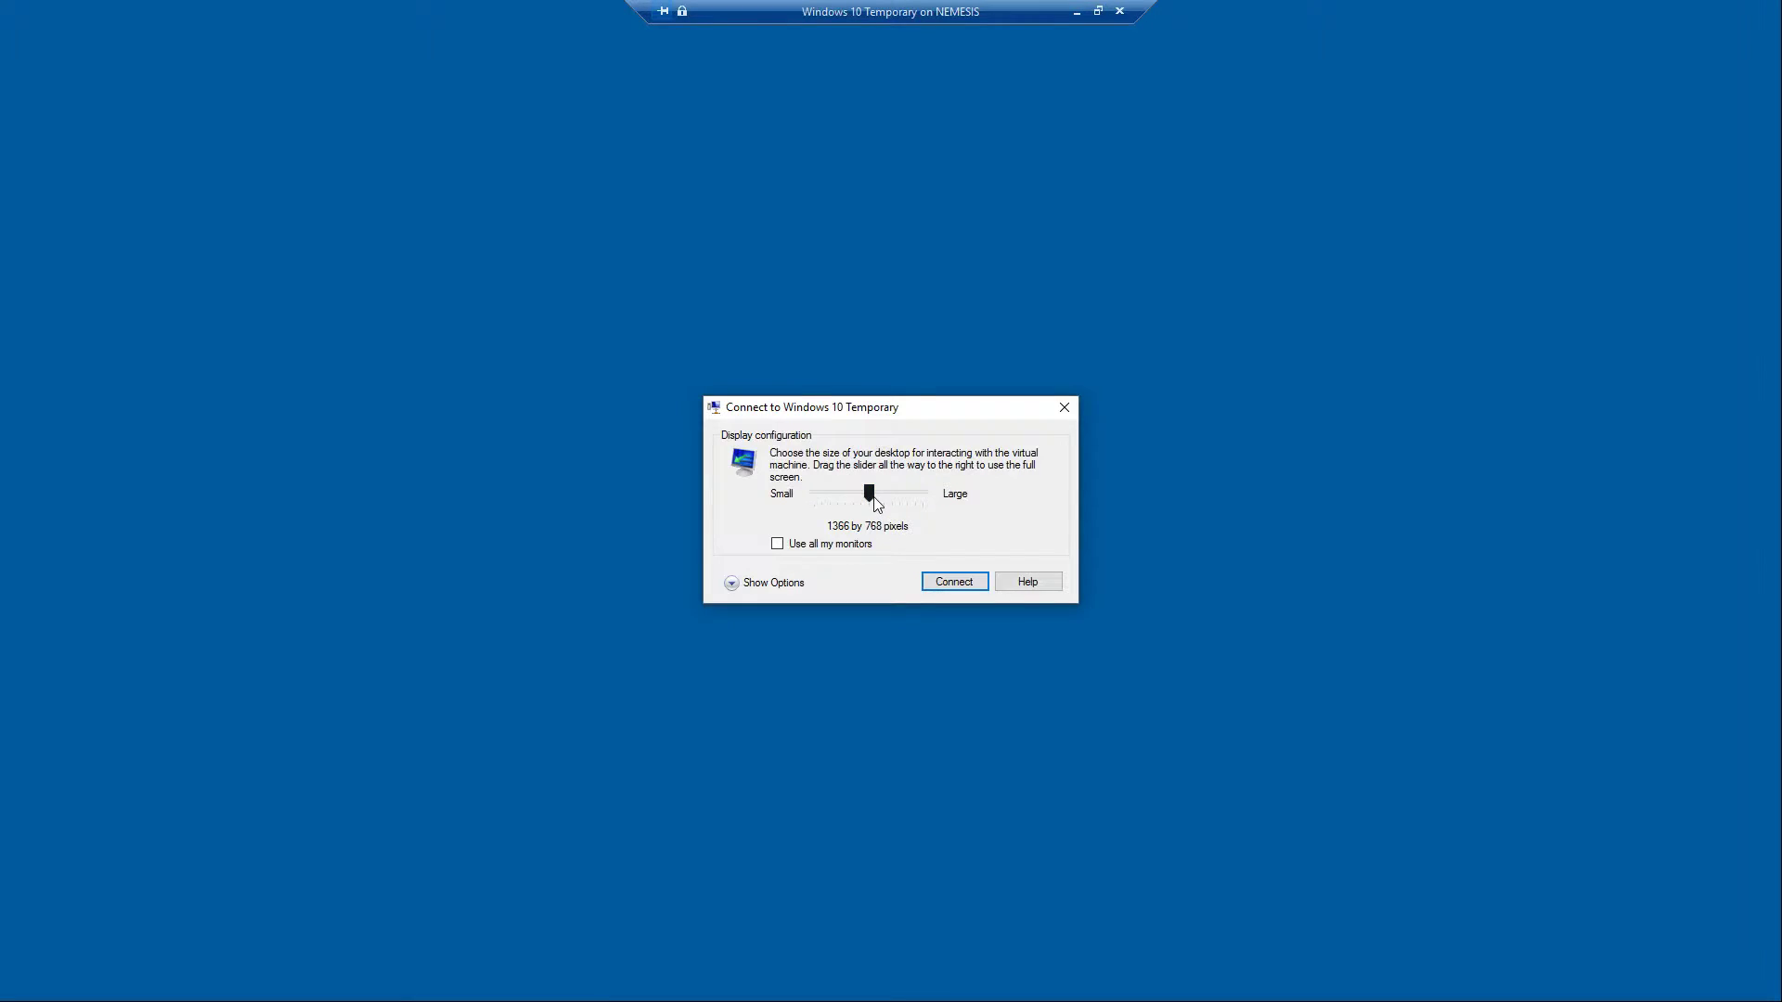
left_click_drag(876, 504, 957, 500)
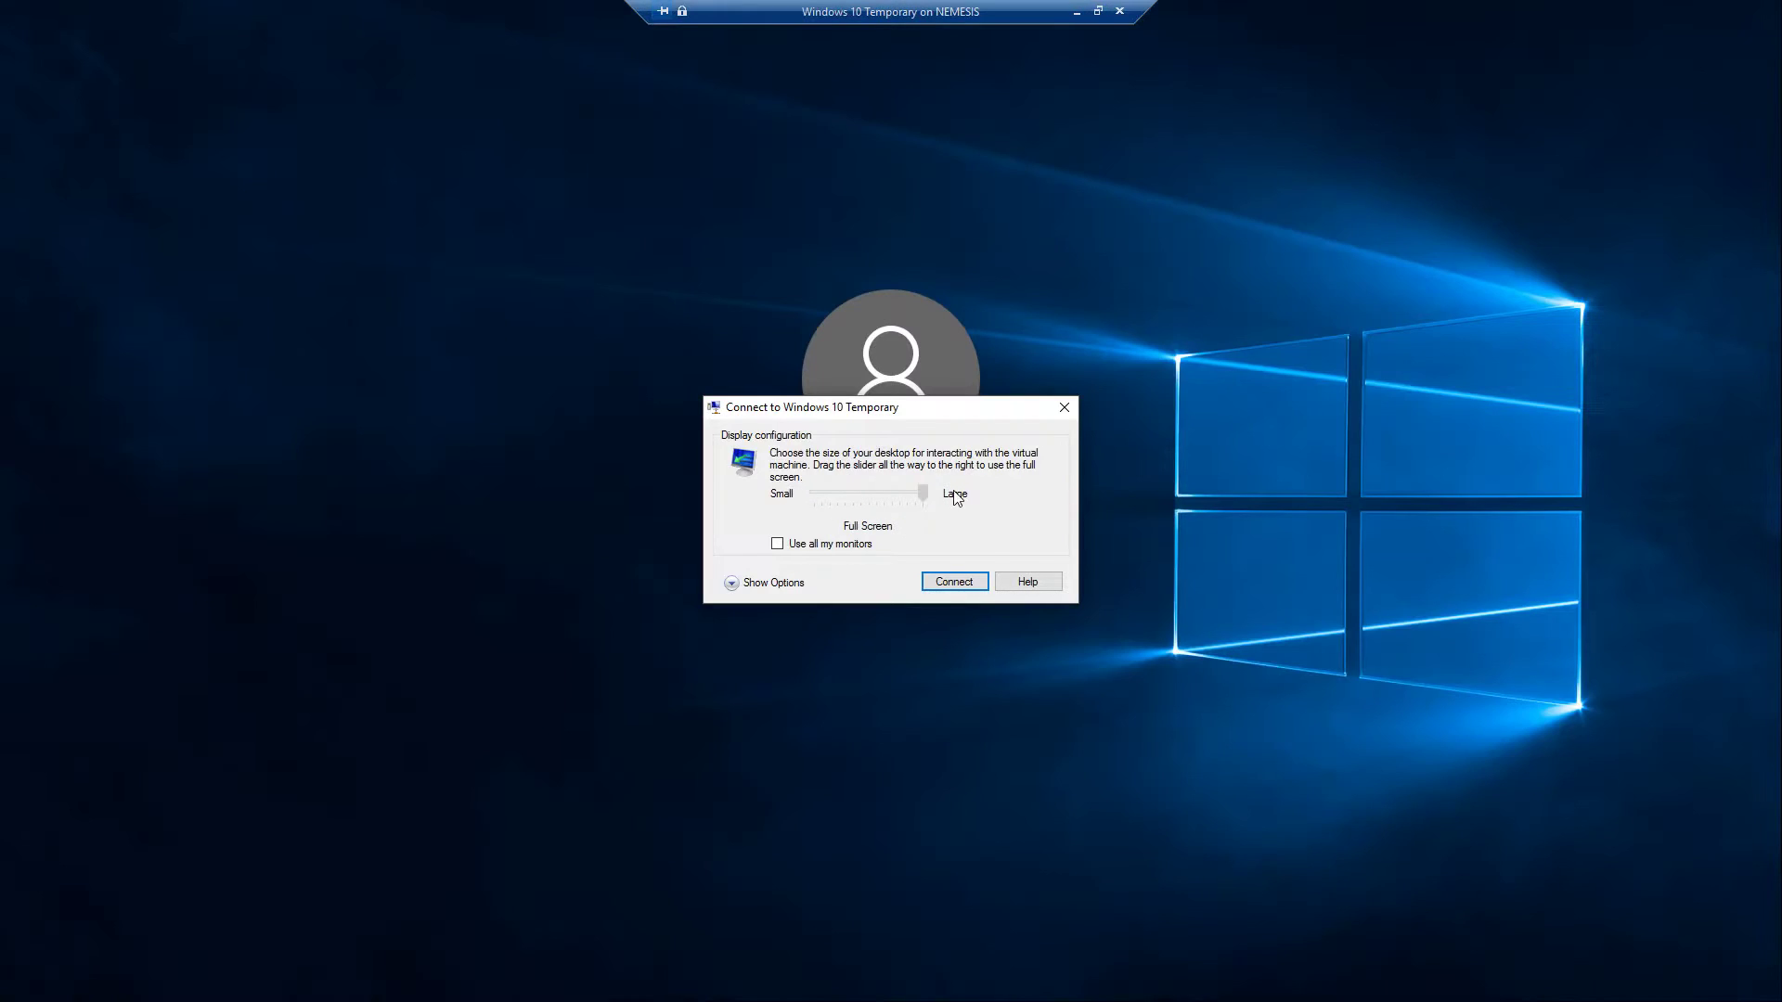
left_click(954, 583)
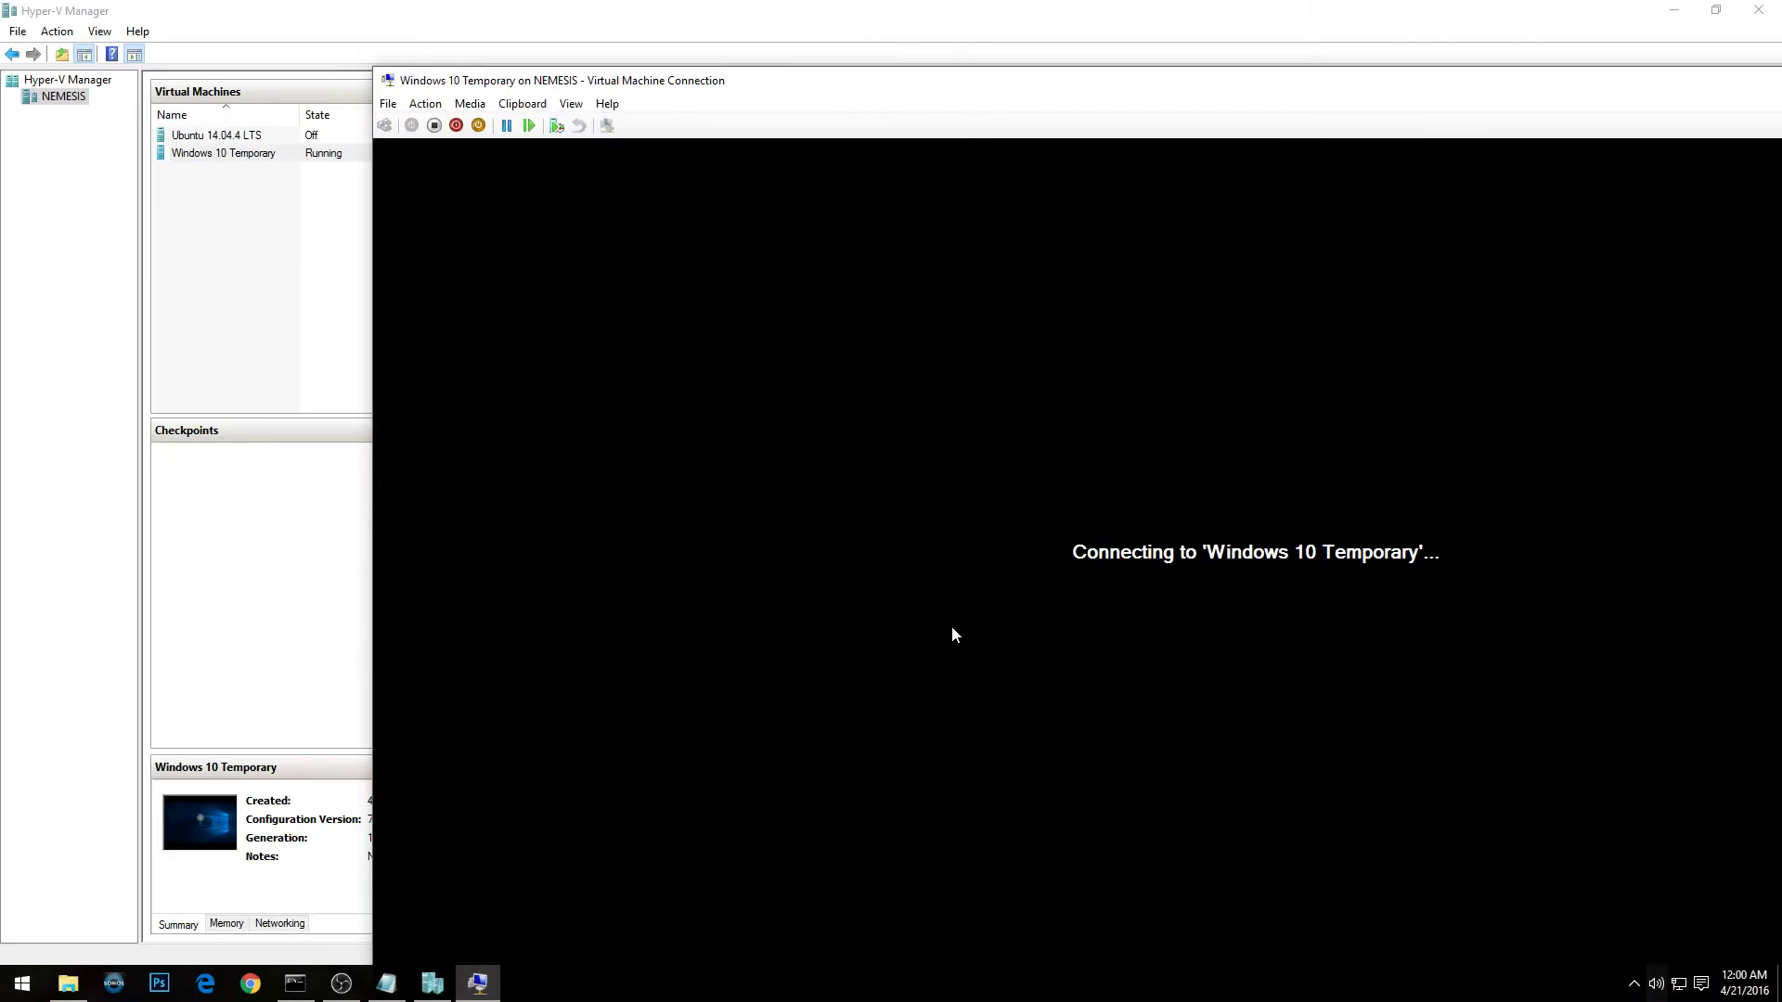
double_click(891, 82)
left_click(1758, 10)
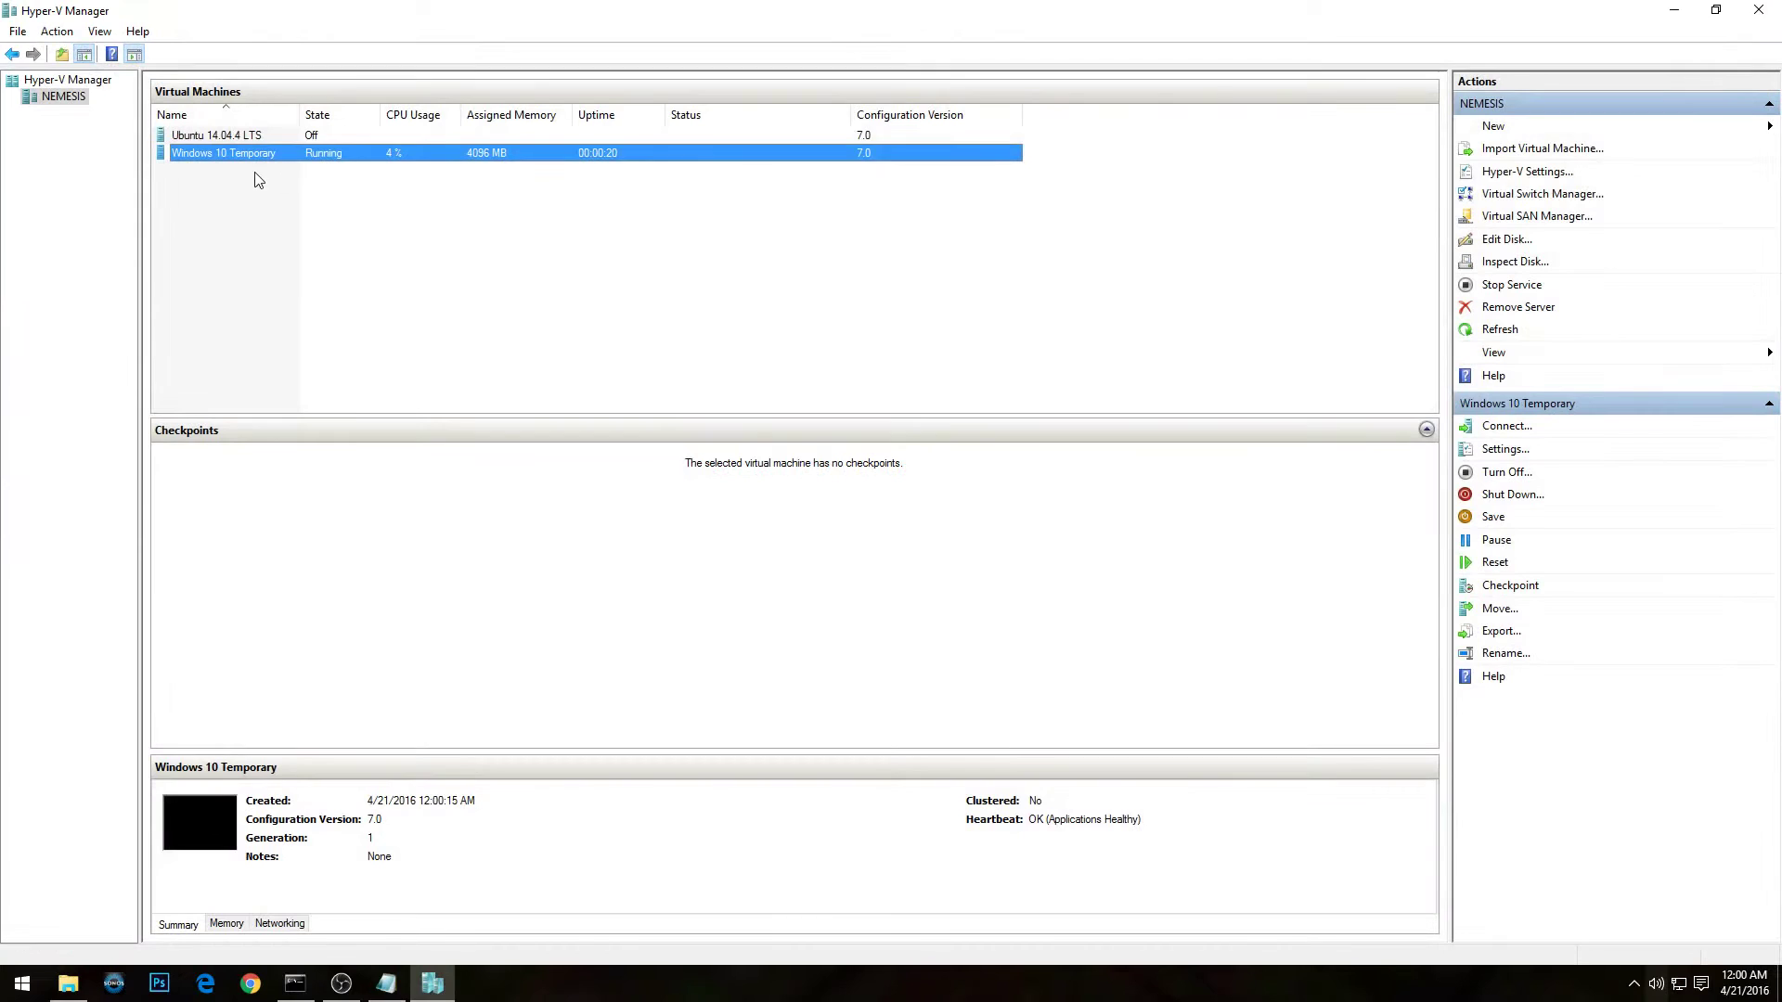
Reconnect to Windows 10 Temporary with the display size set to Full Screen.
right_click(271, 158)
left_click(306, 175)
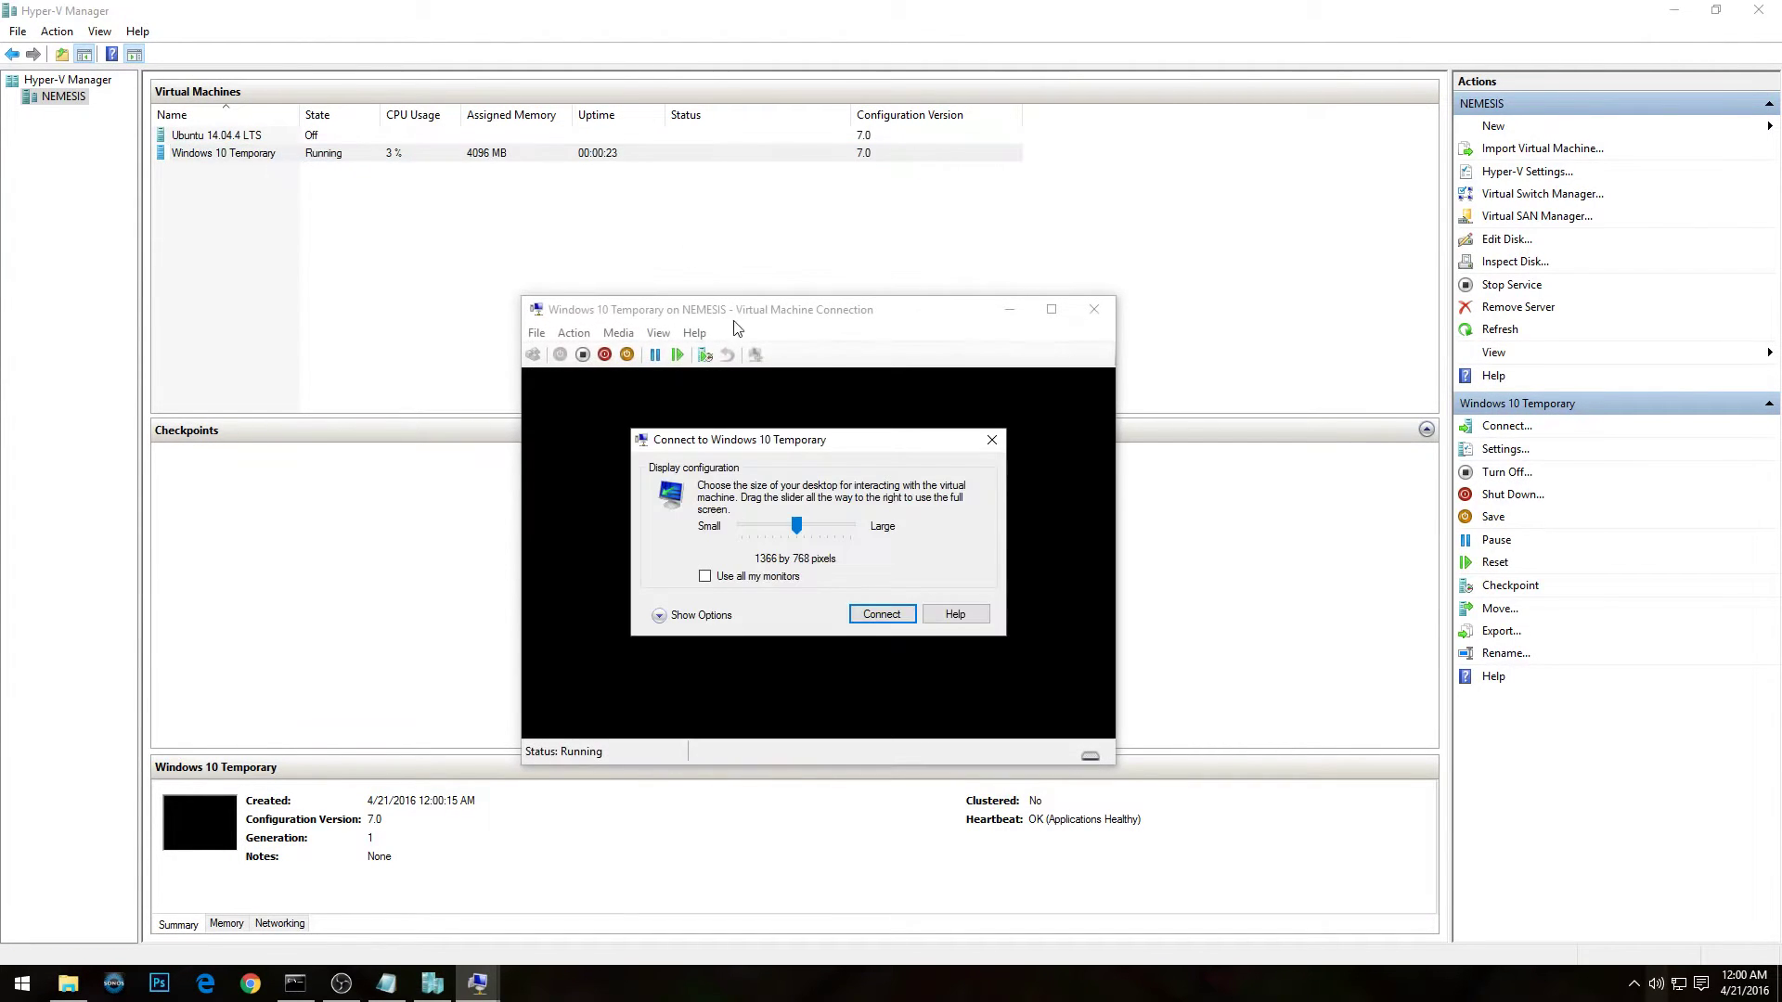
left_click(832, 524)
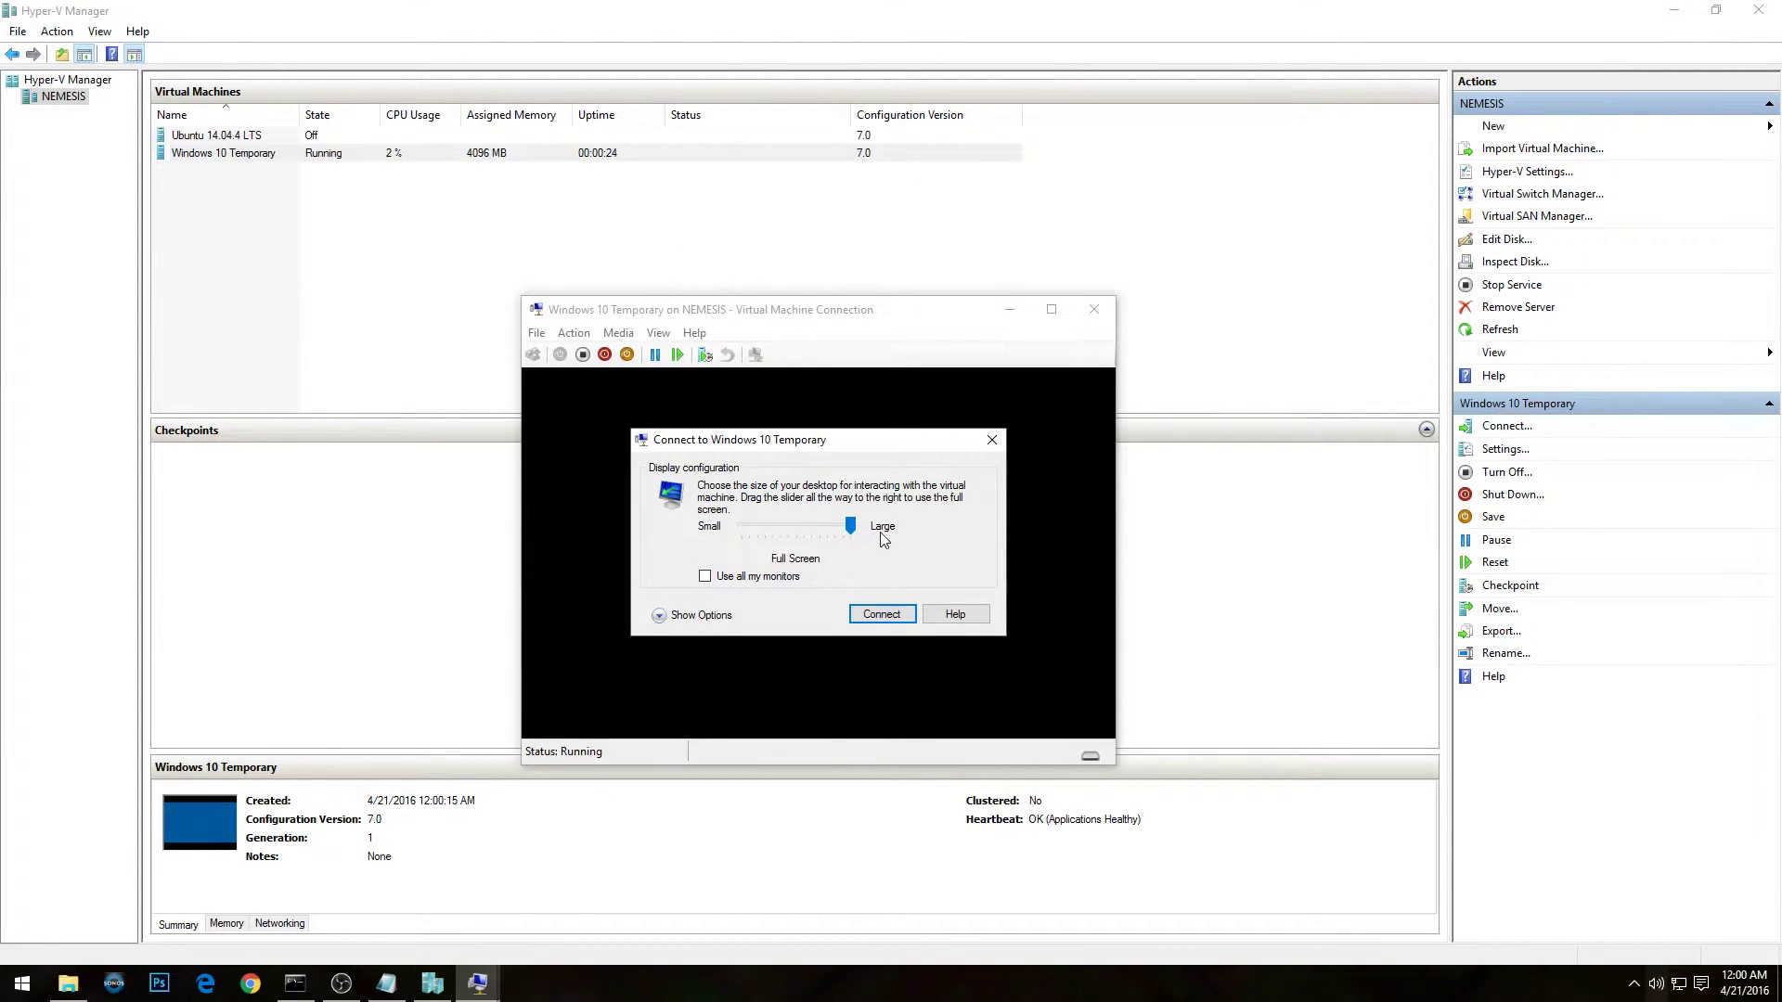
left_click(881, 615)
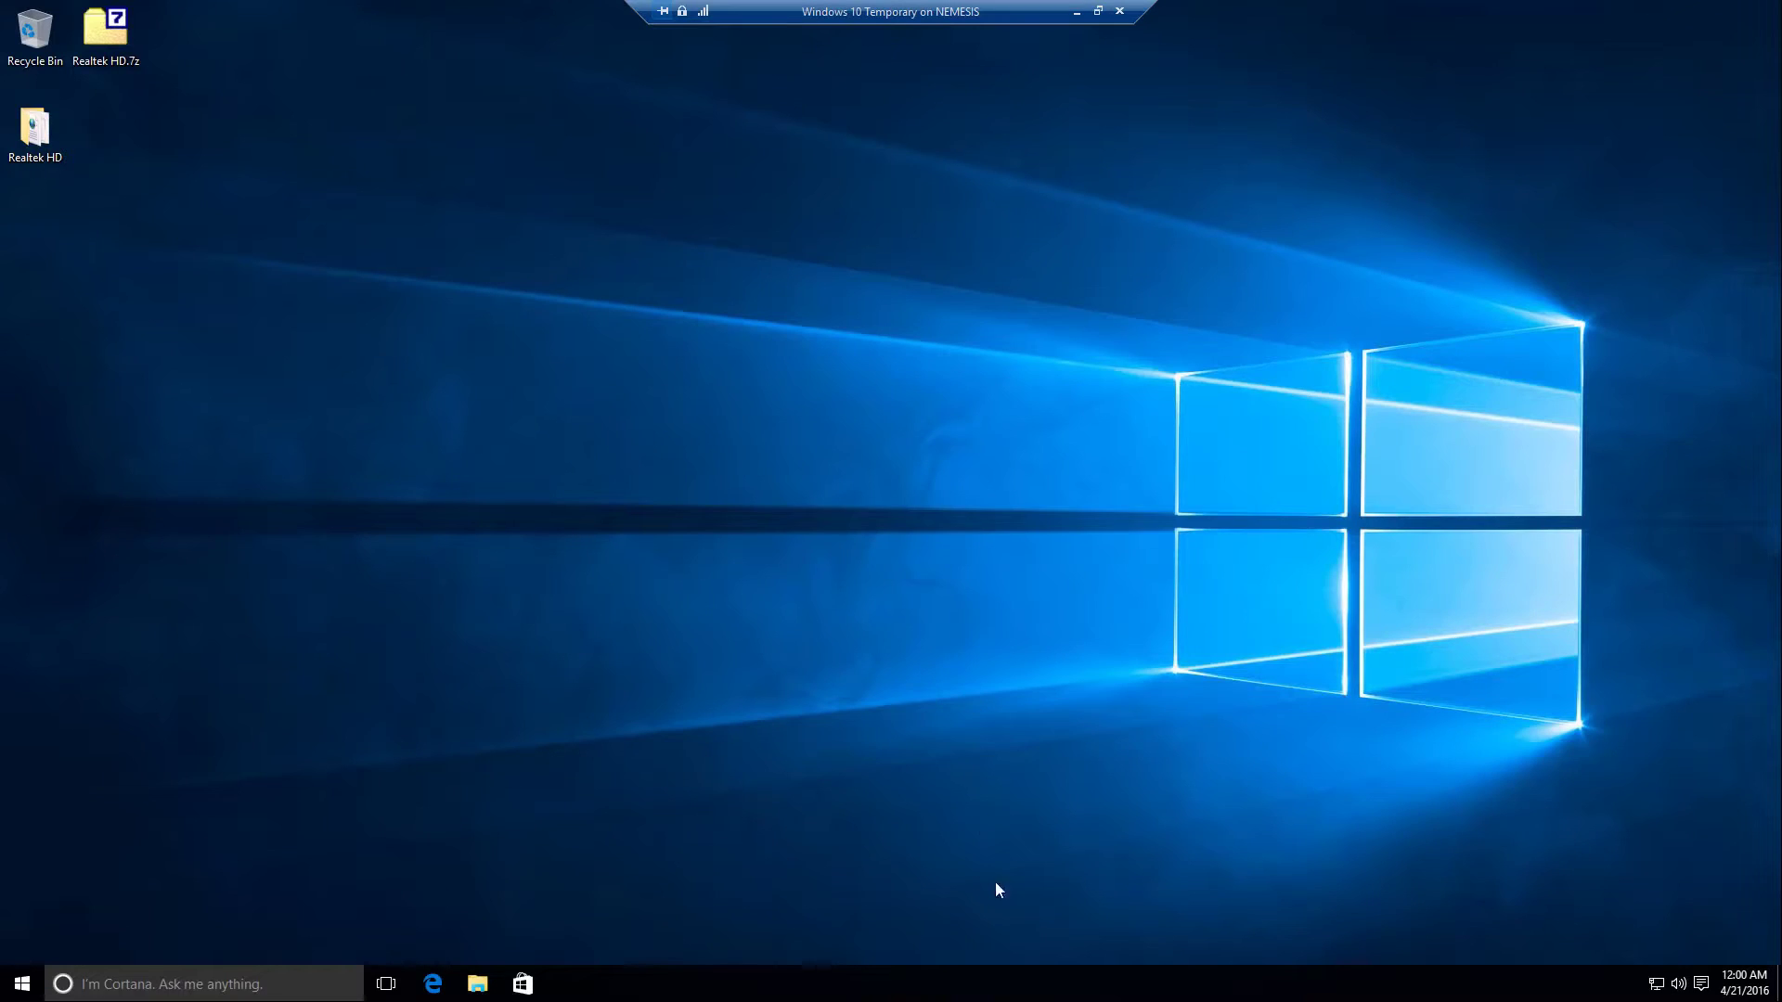
Open Task Manager in the virtual machine with full details, show CPU performance, and place it in the desktop's upper-right corner.
right_click(924, 982)
left_click(971, 881)
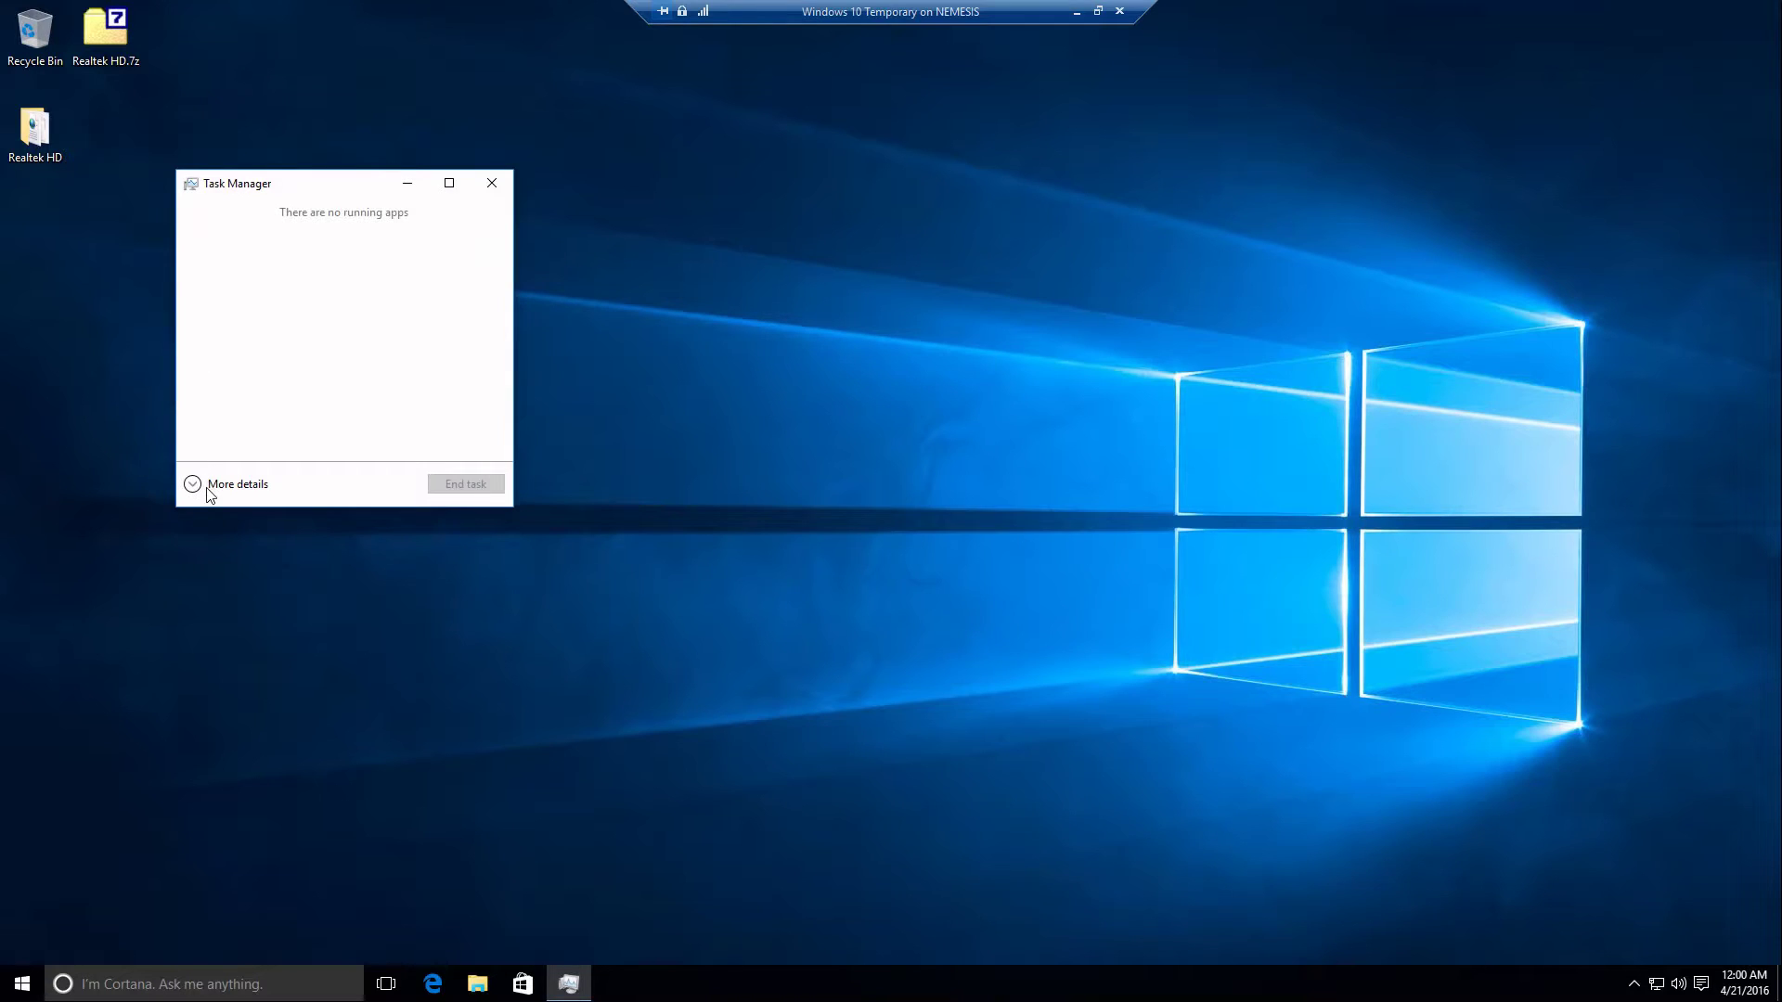
left_click(221, 482)
left_click(276, 230)
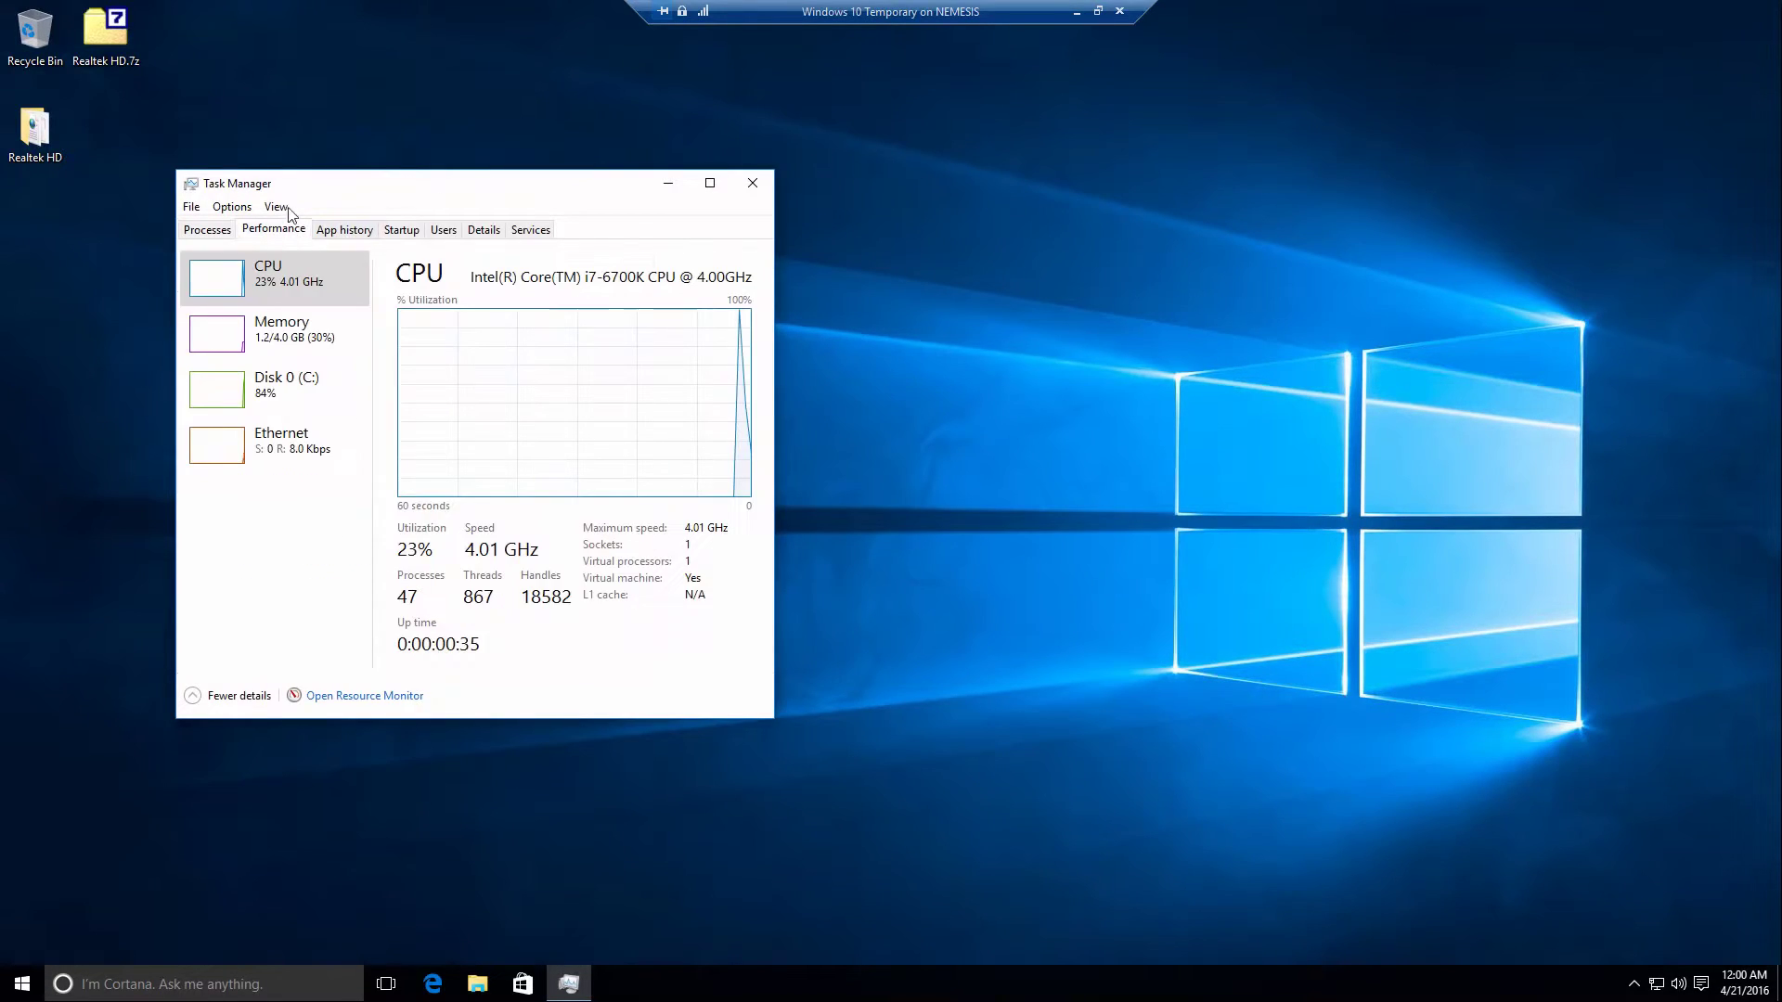
left_click_drag(316, 185, 1311, 34)
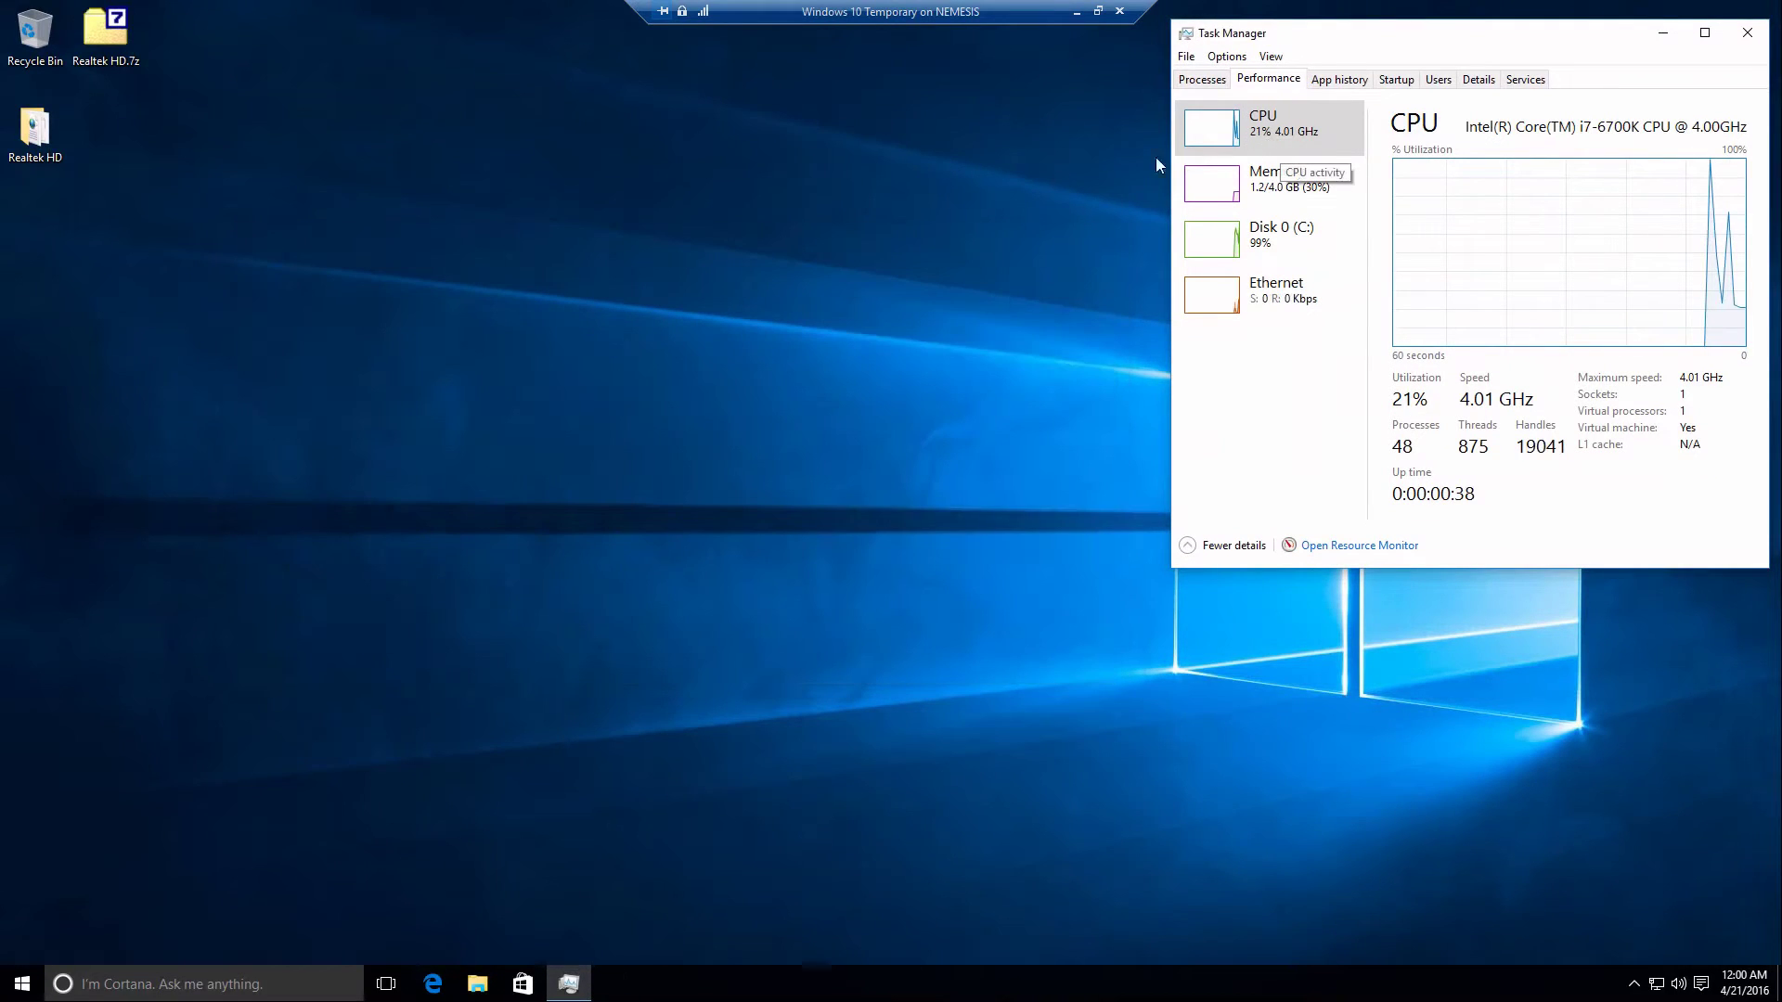
Show the running processes in Task Manager, make its window taller, and look through the background and Windows processes.
left_click_drag(362, 209, 990, 677)
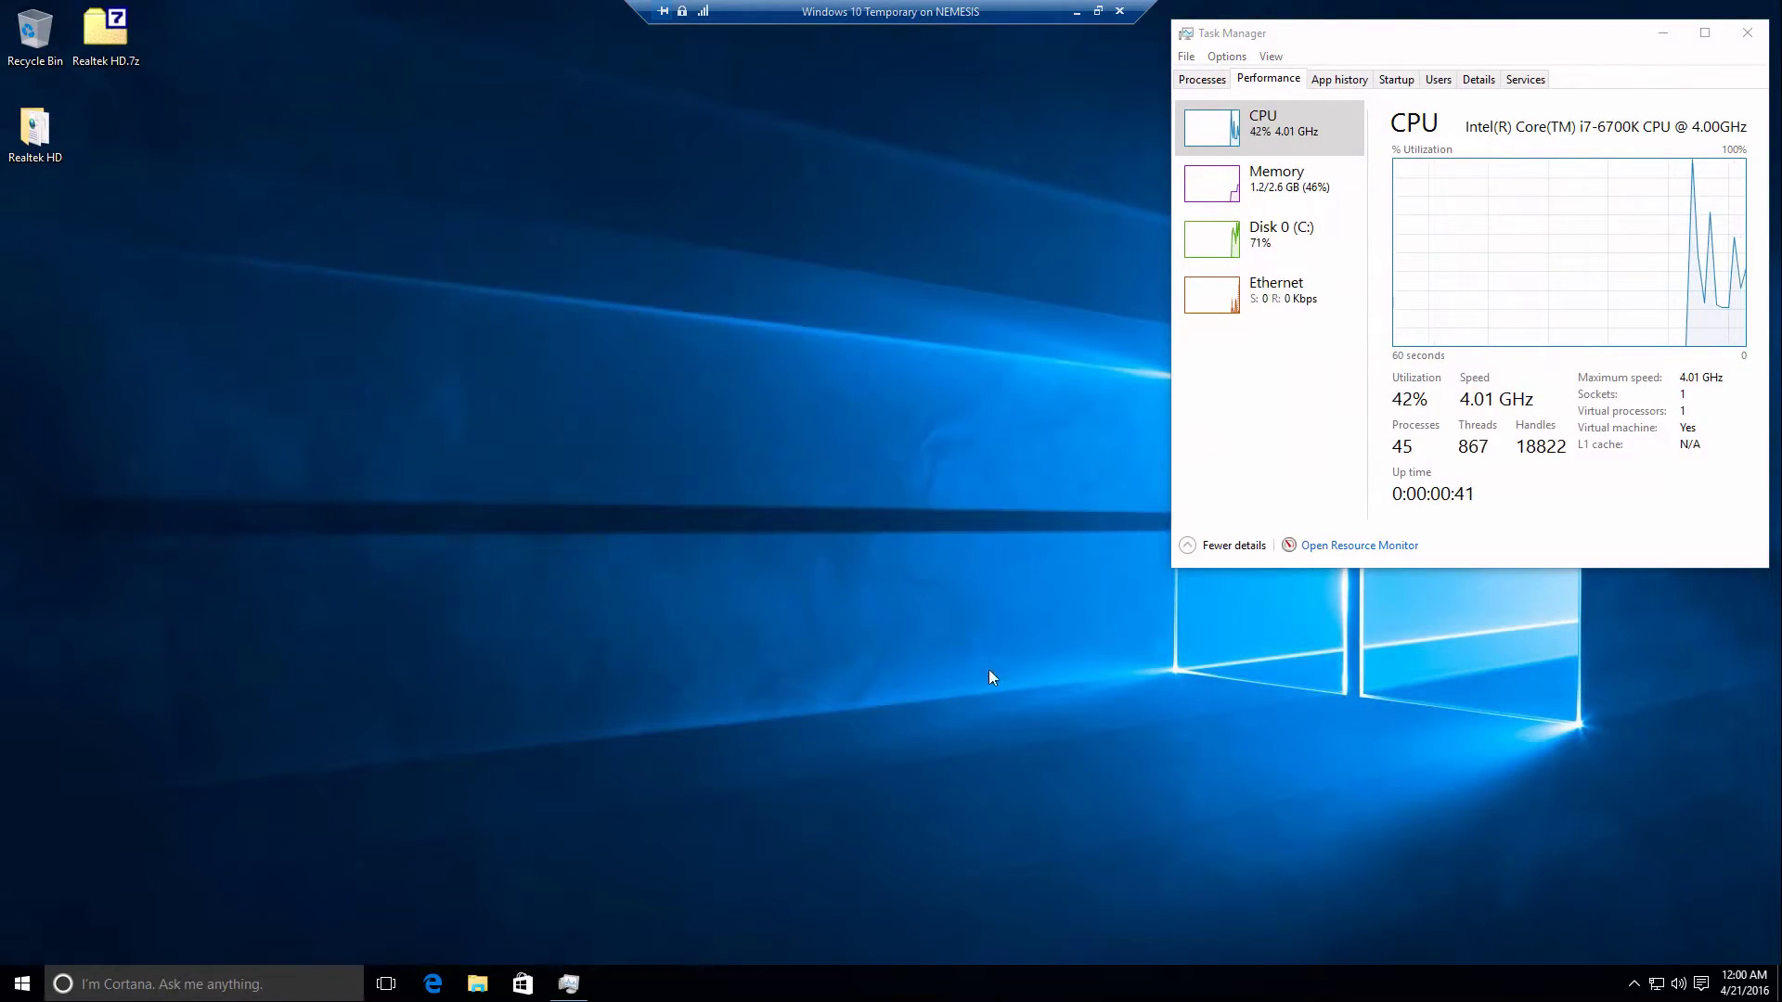
left_click(1204, 80)
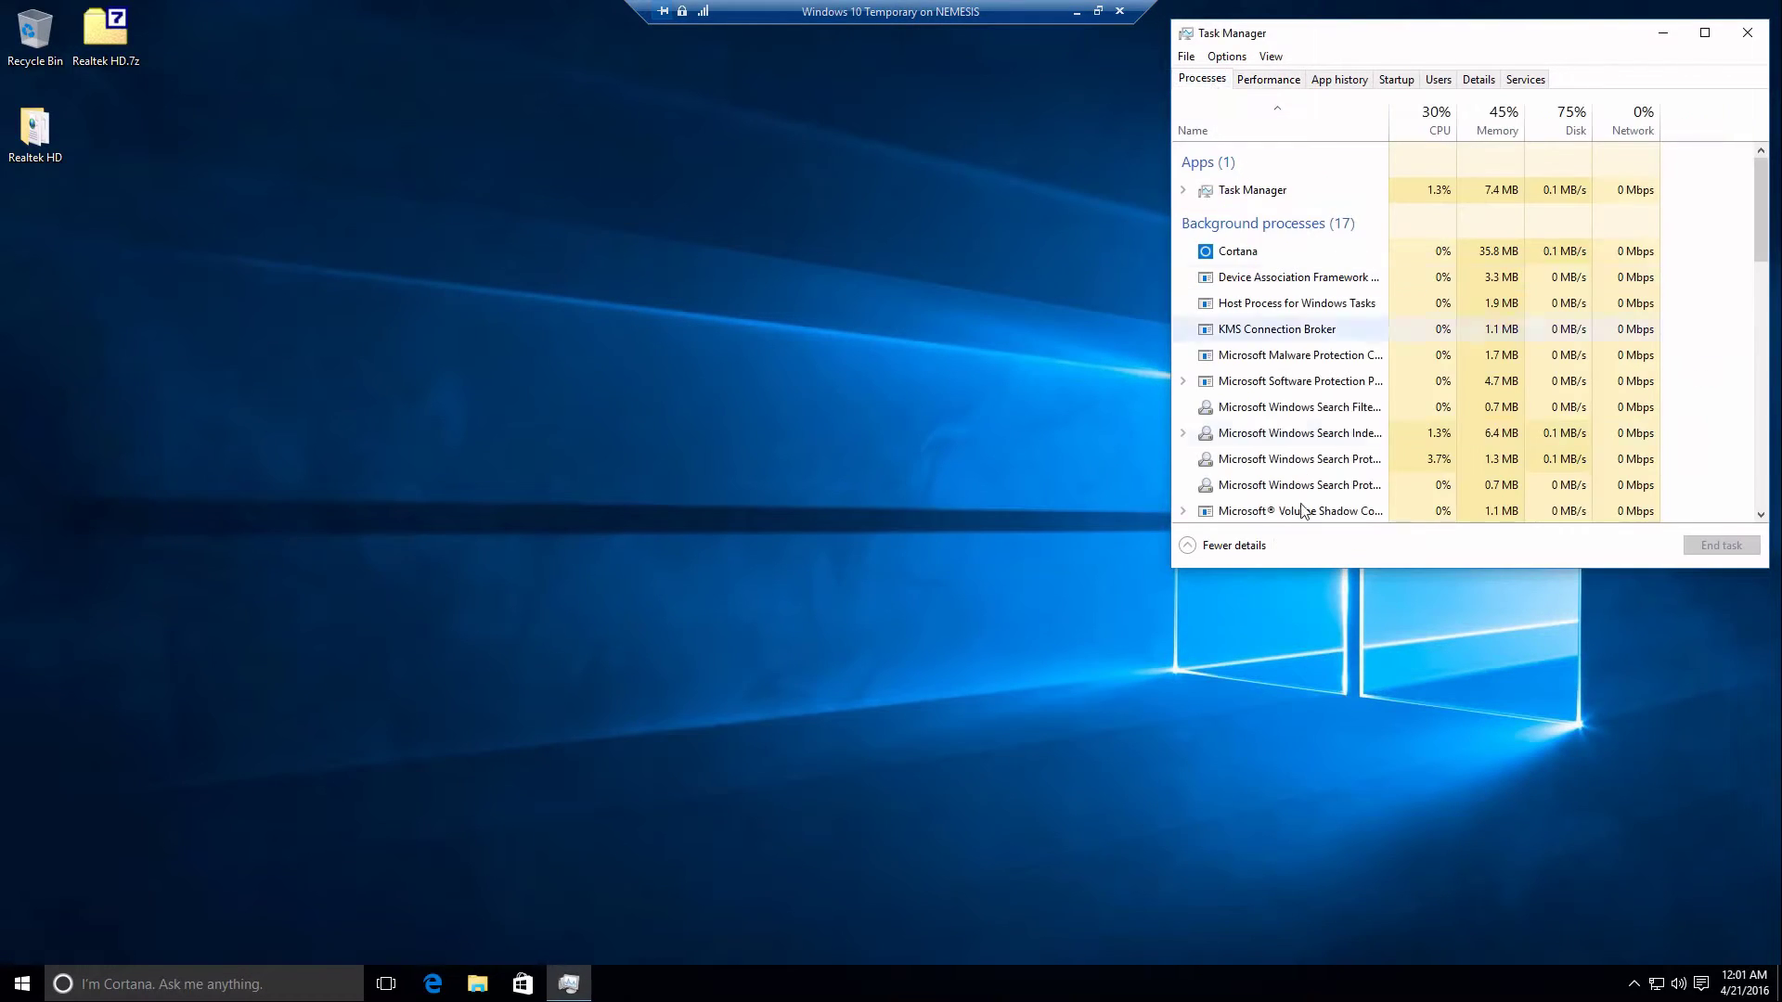
left_click_drag(1323, 575, 1341, 900)
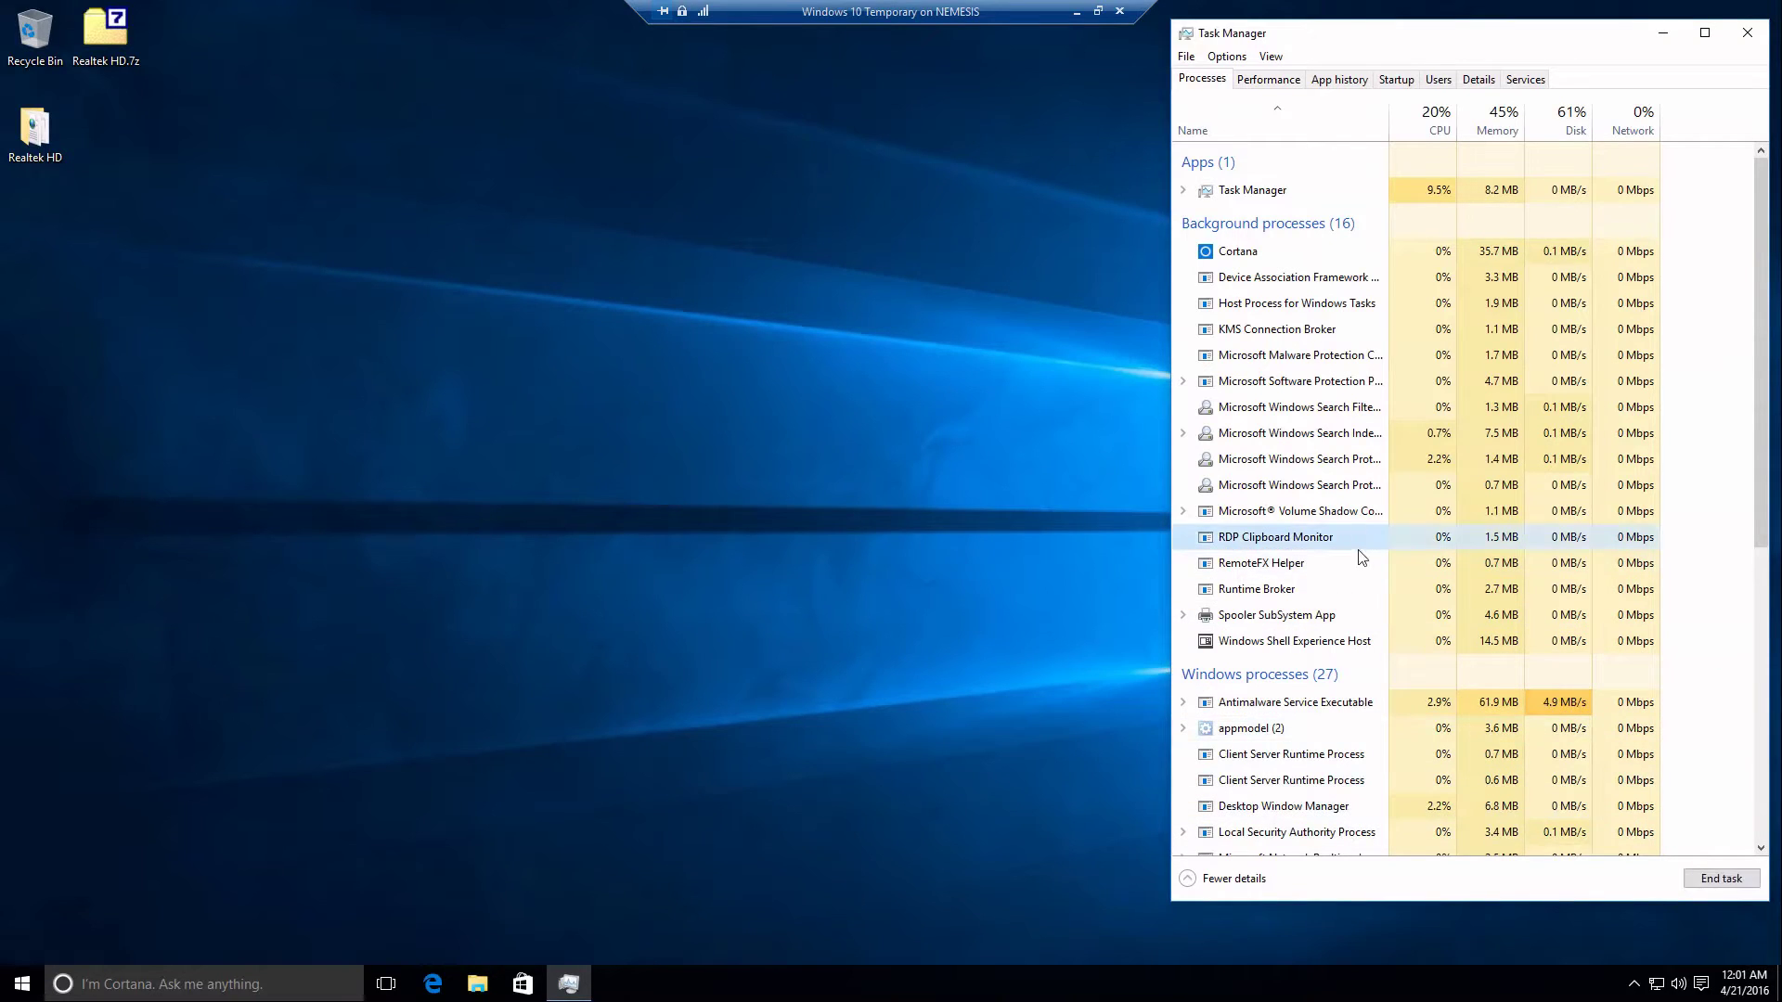
scroll(1361, 575, "down", 6)
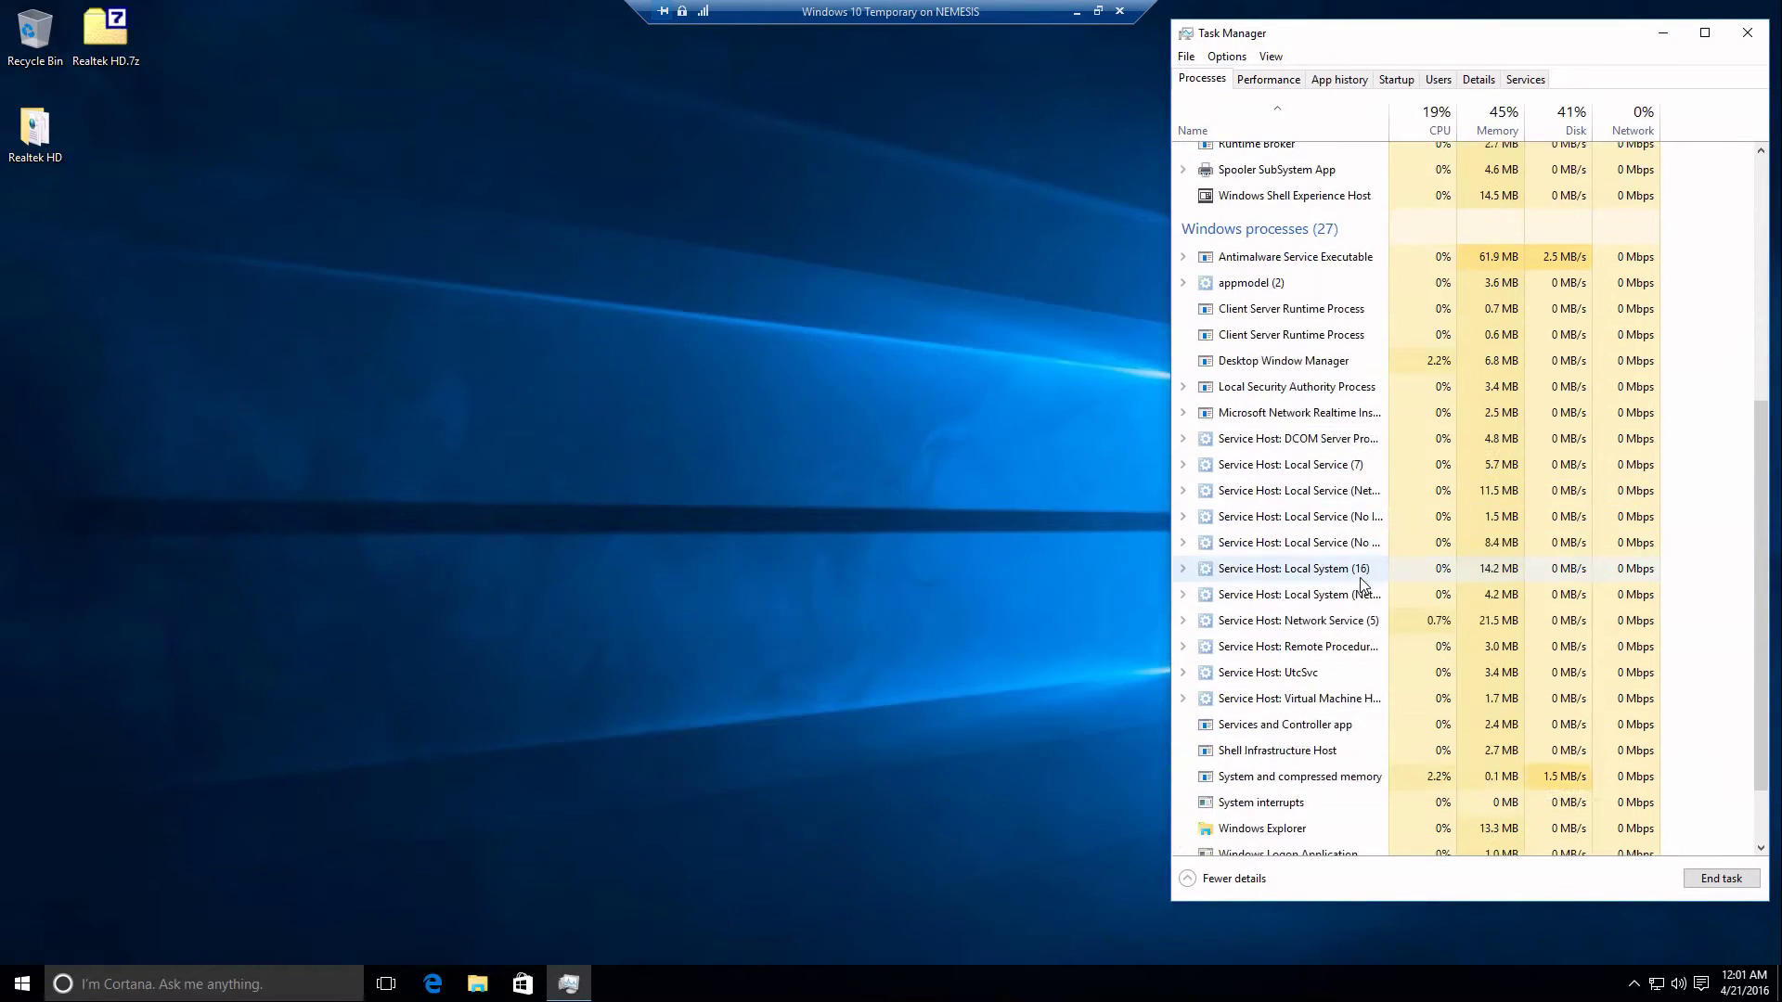
scroll(1362, 583, "down", 2)
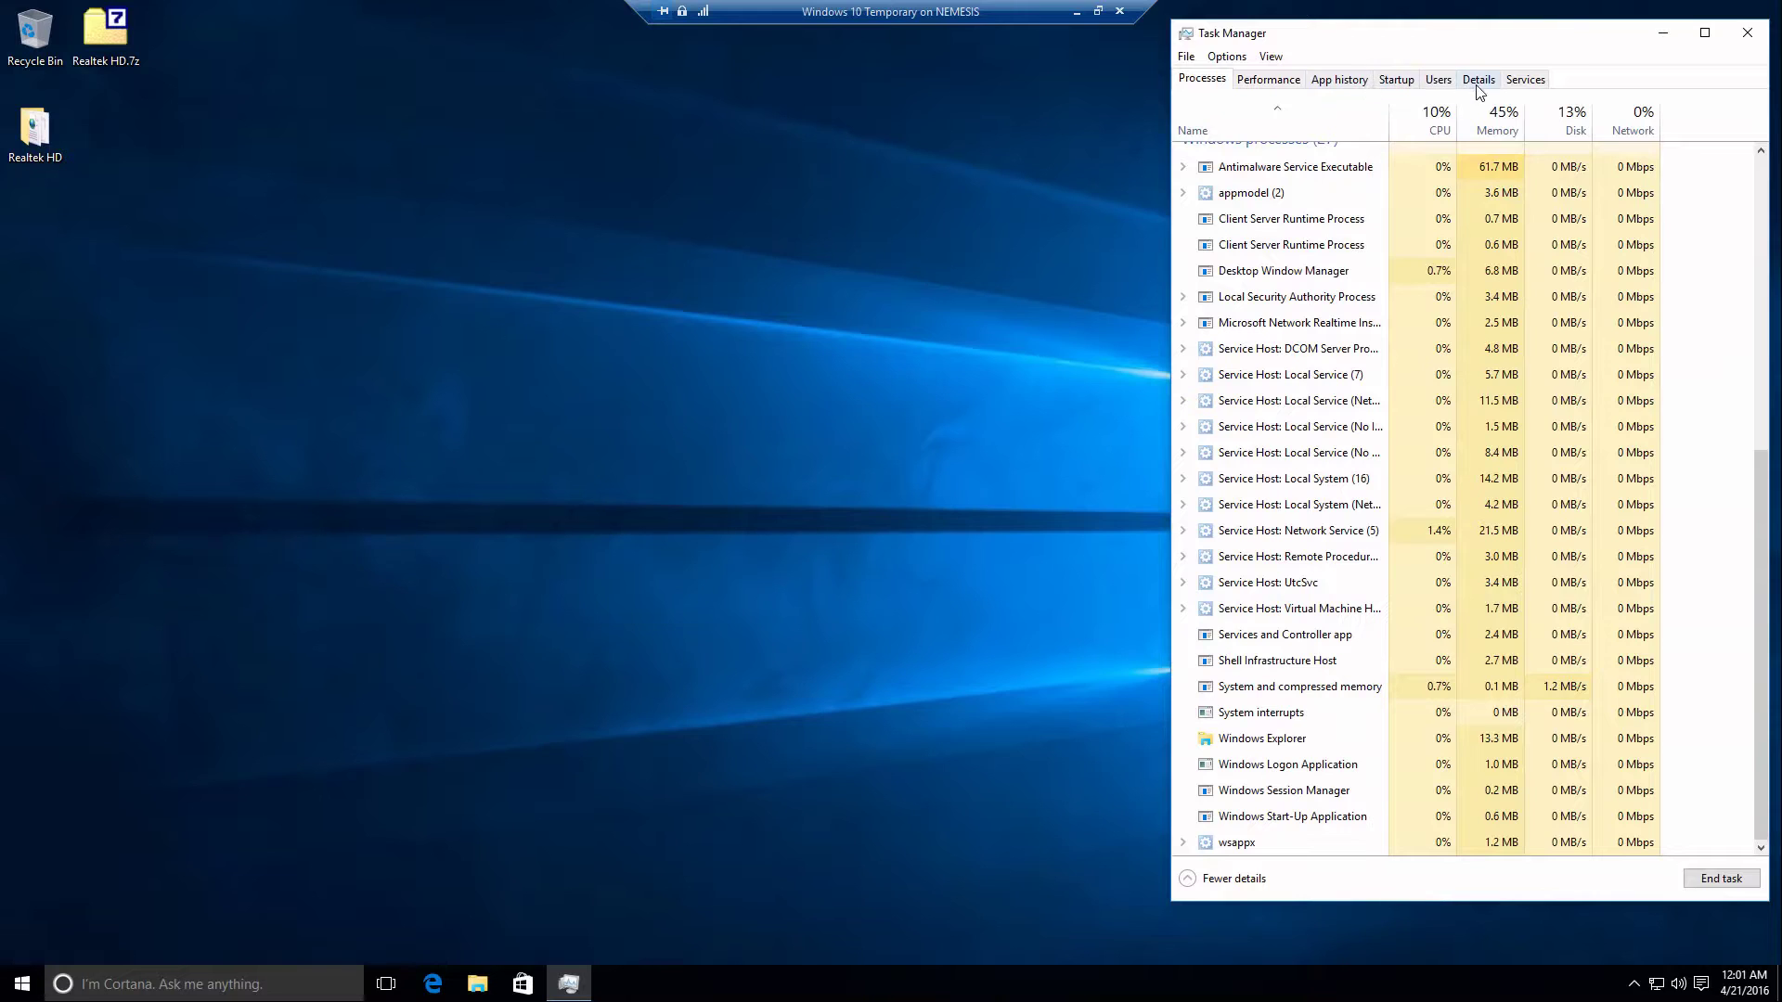
Examine Task Manager's detailed process list from csrss.exe through winlogon.exe for suspicious entries.
left_click(1478, 79)
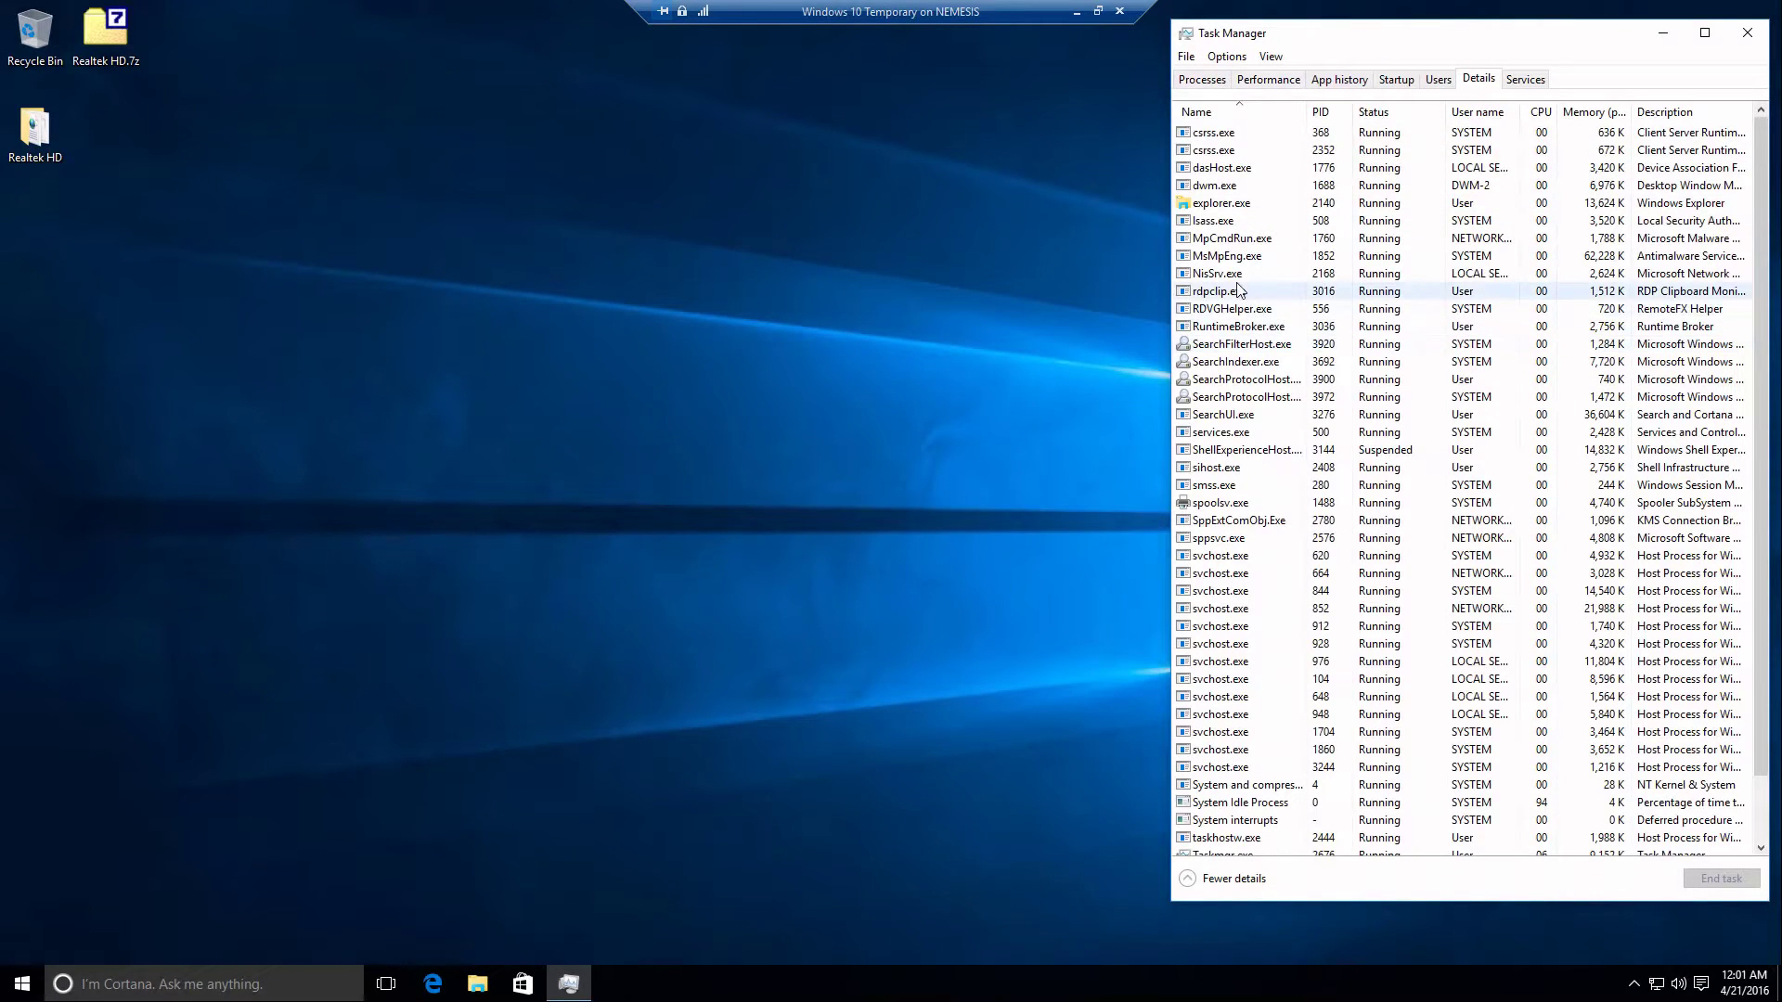
left_click(1271, 554)
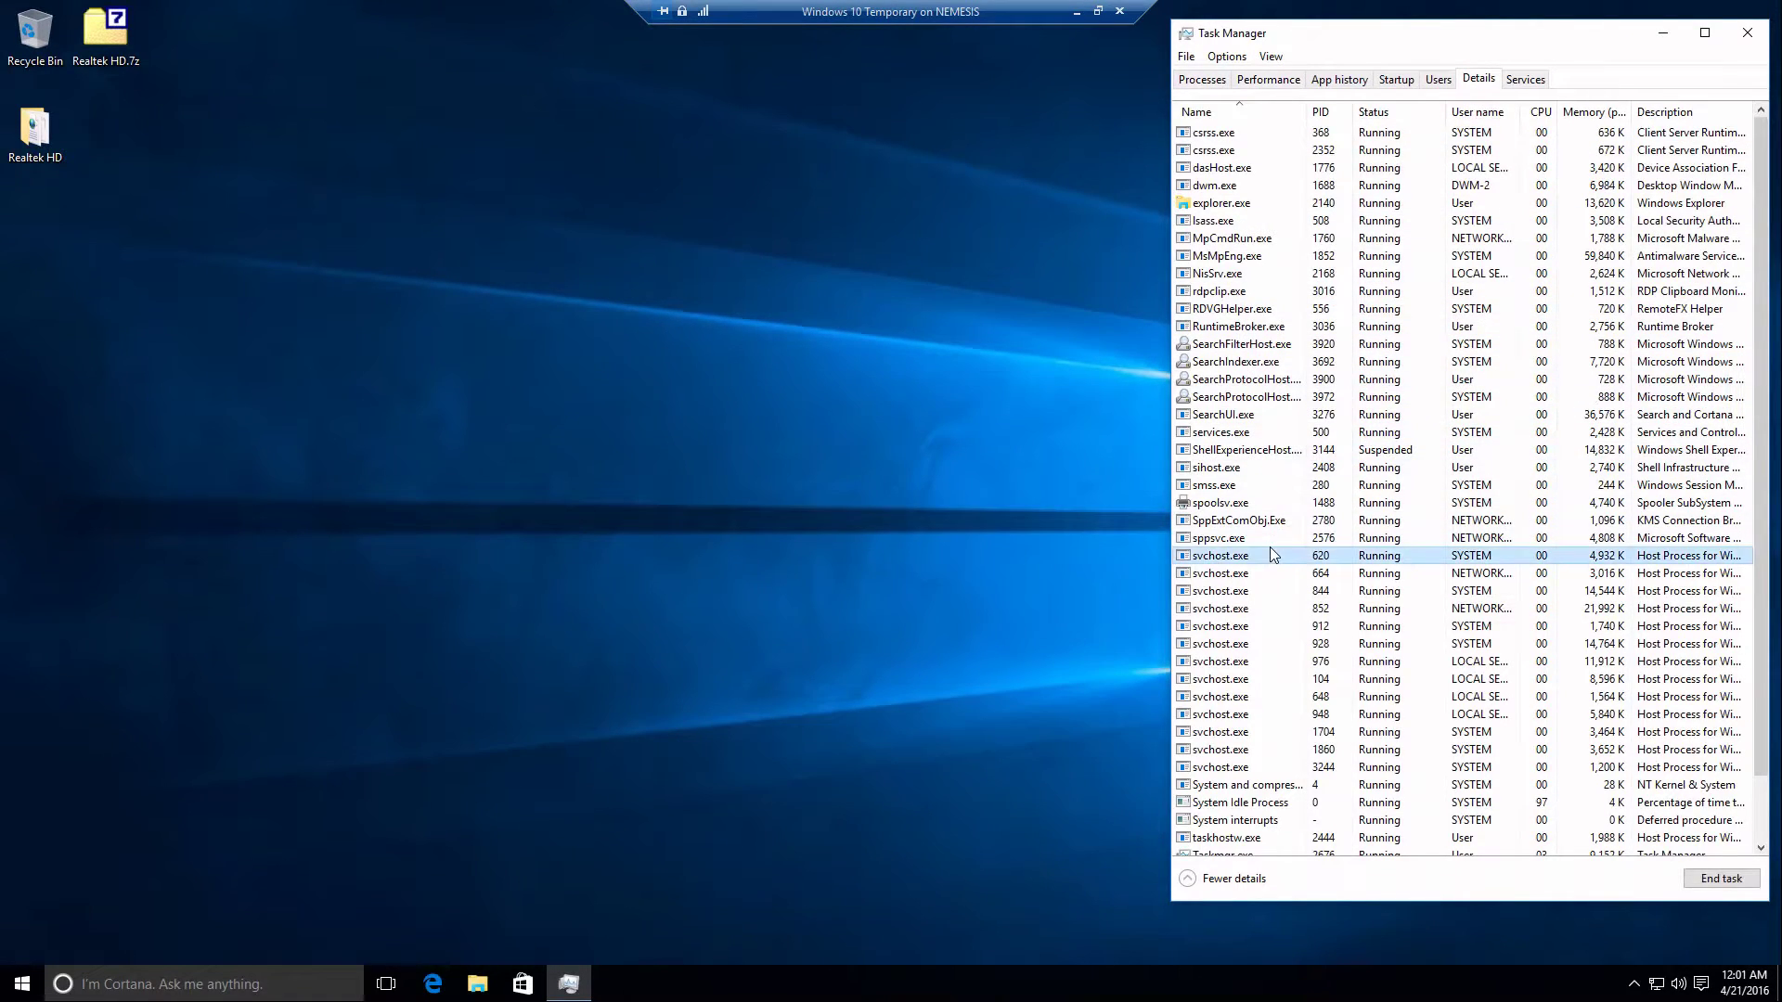
scroll(1284, 654, "down", 2)
scroll(1284, 658, "up", 2)
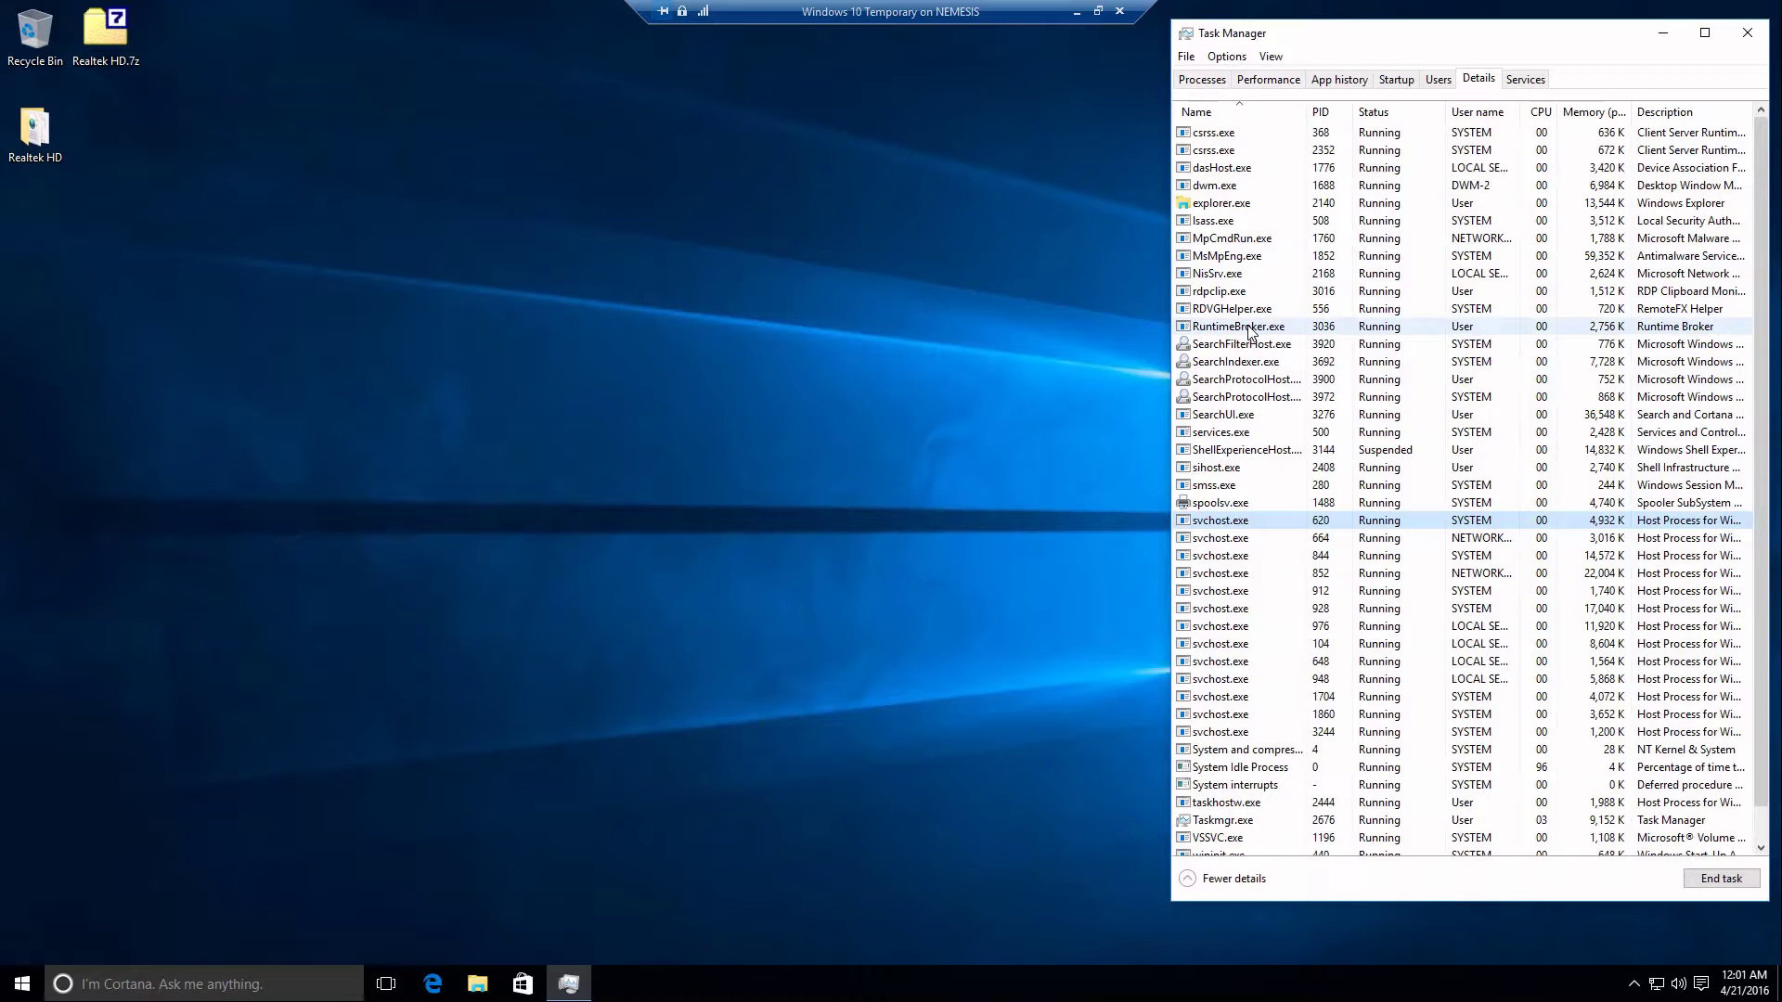
scroll(1250, 332, "down", 1)
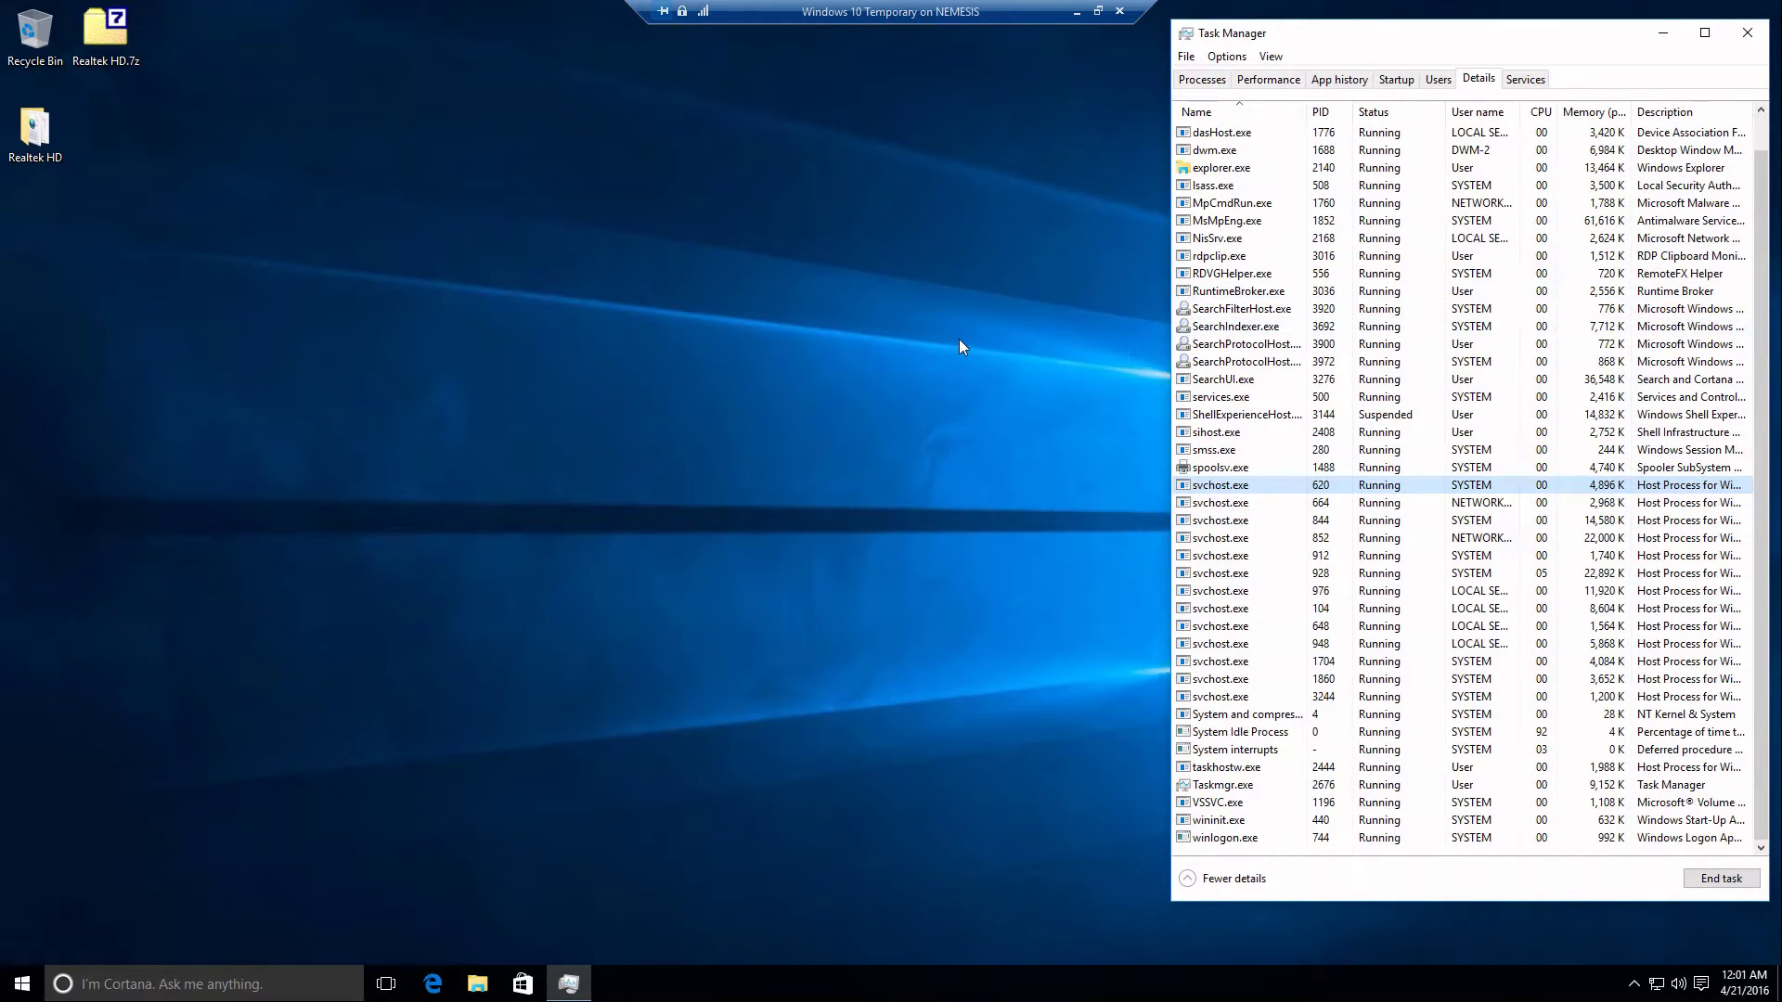
left_click(838, 675)
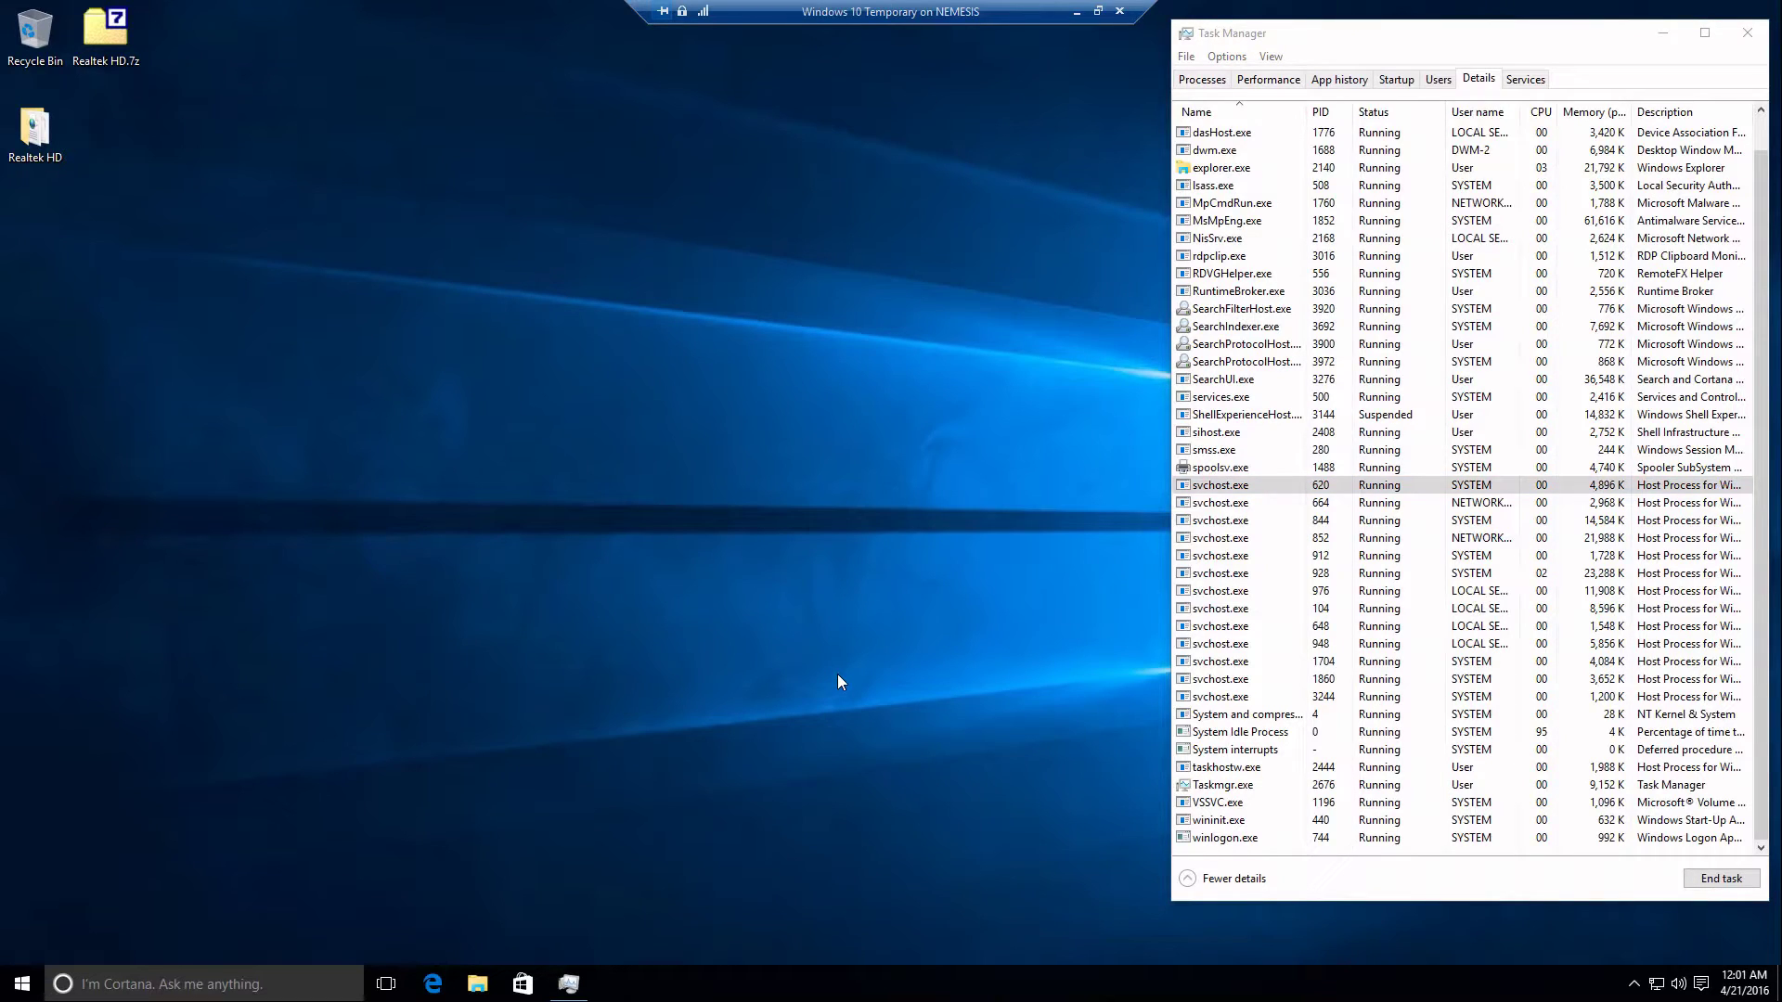
Open the %appdata% location, go up to the AppData folder, and view the contents of its Local folder.
key("super+r")
type("%appdata%")
key("Return")
left_click_drag(330, 123, 472, 303)
left_click(434, 348)
double_click(440, 405)
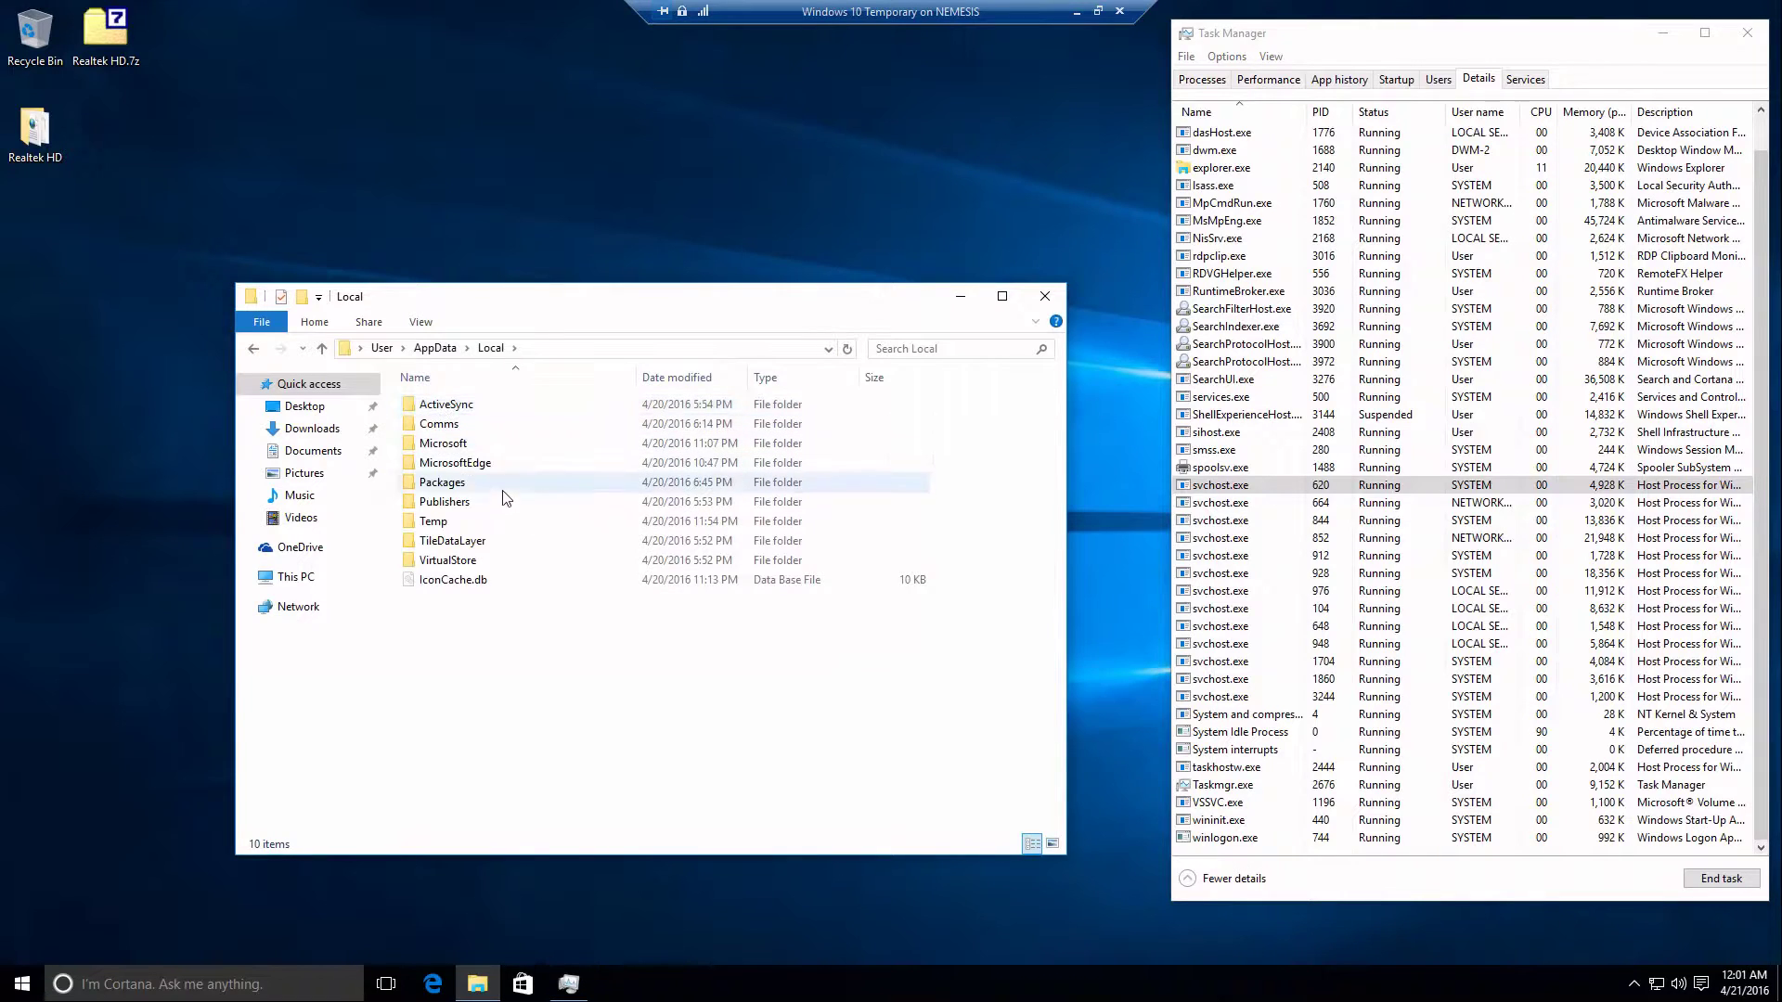
Check the contents of the LocalLow and Roaming folders and return to the AppData folder.
key("BackSpace")
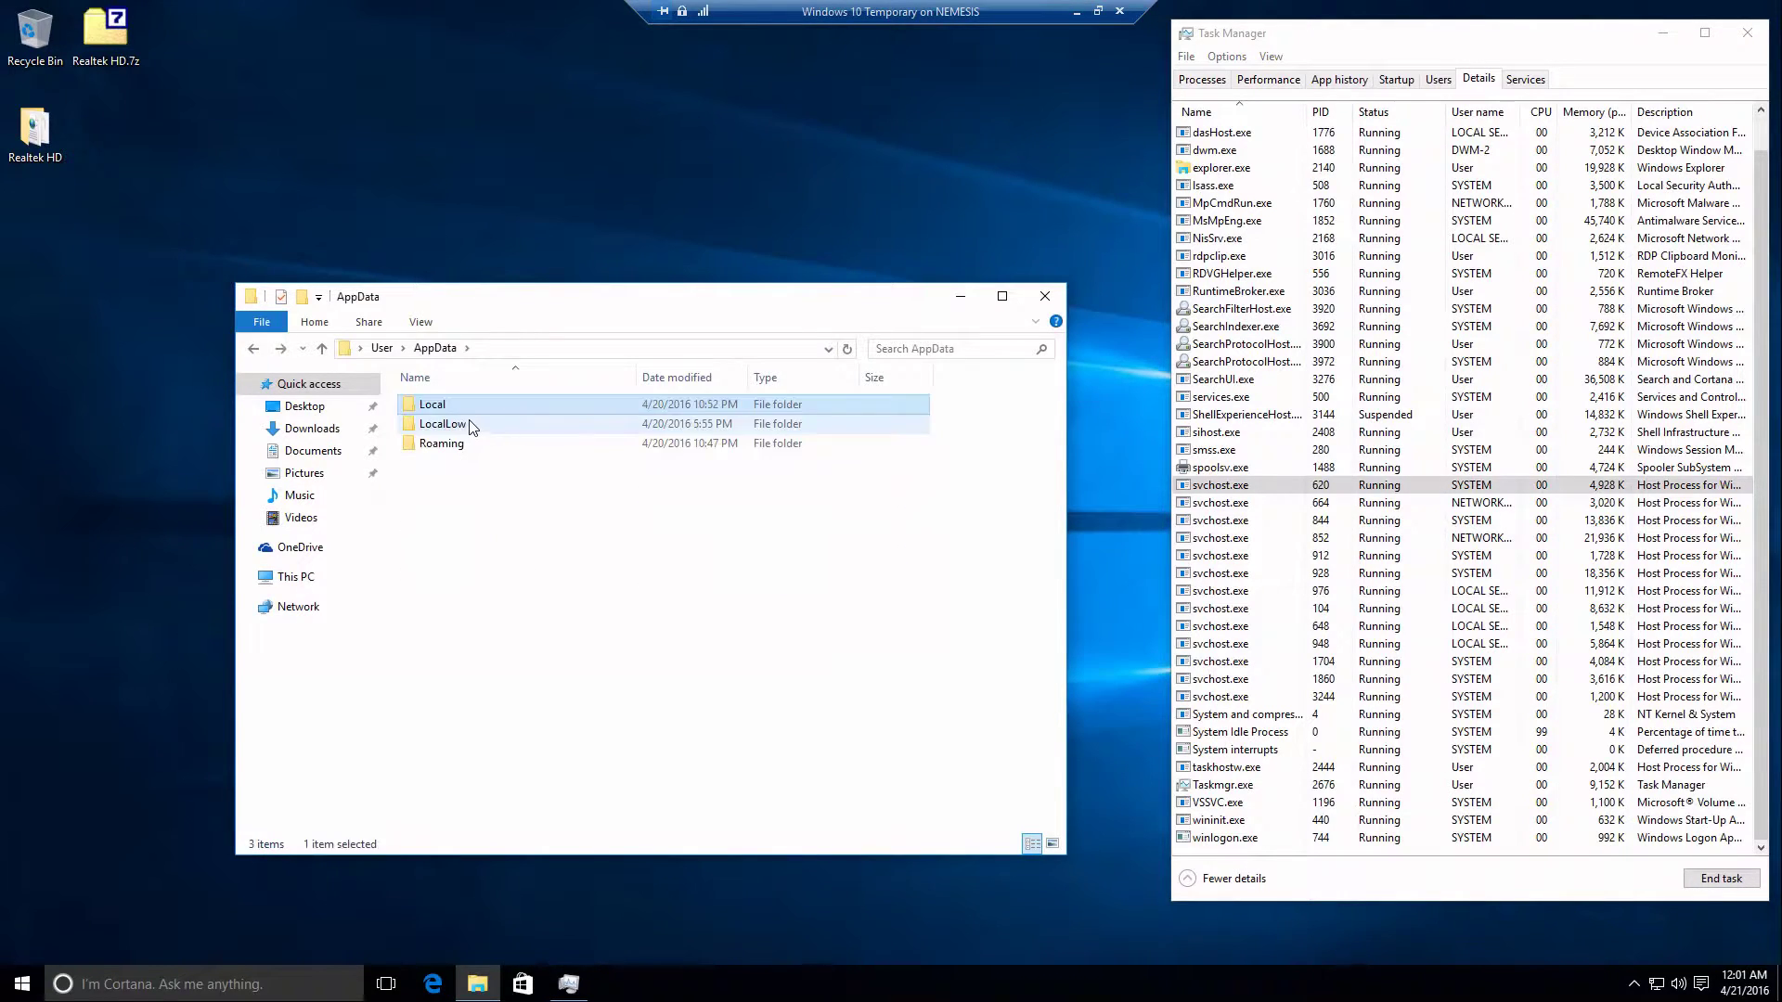
double_click(464, 424)
key("BackSpace")
double_click(464, 443)
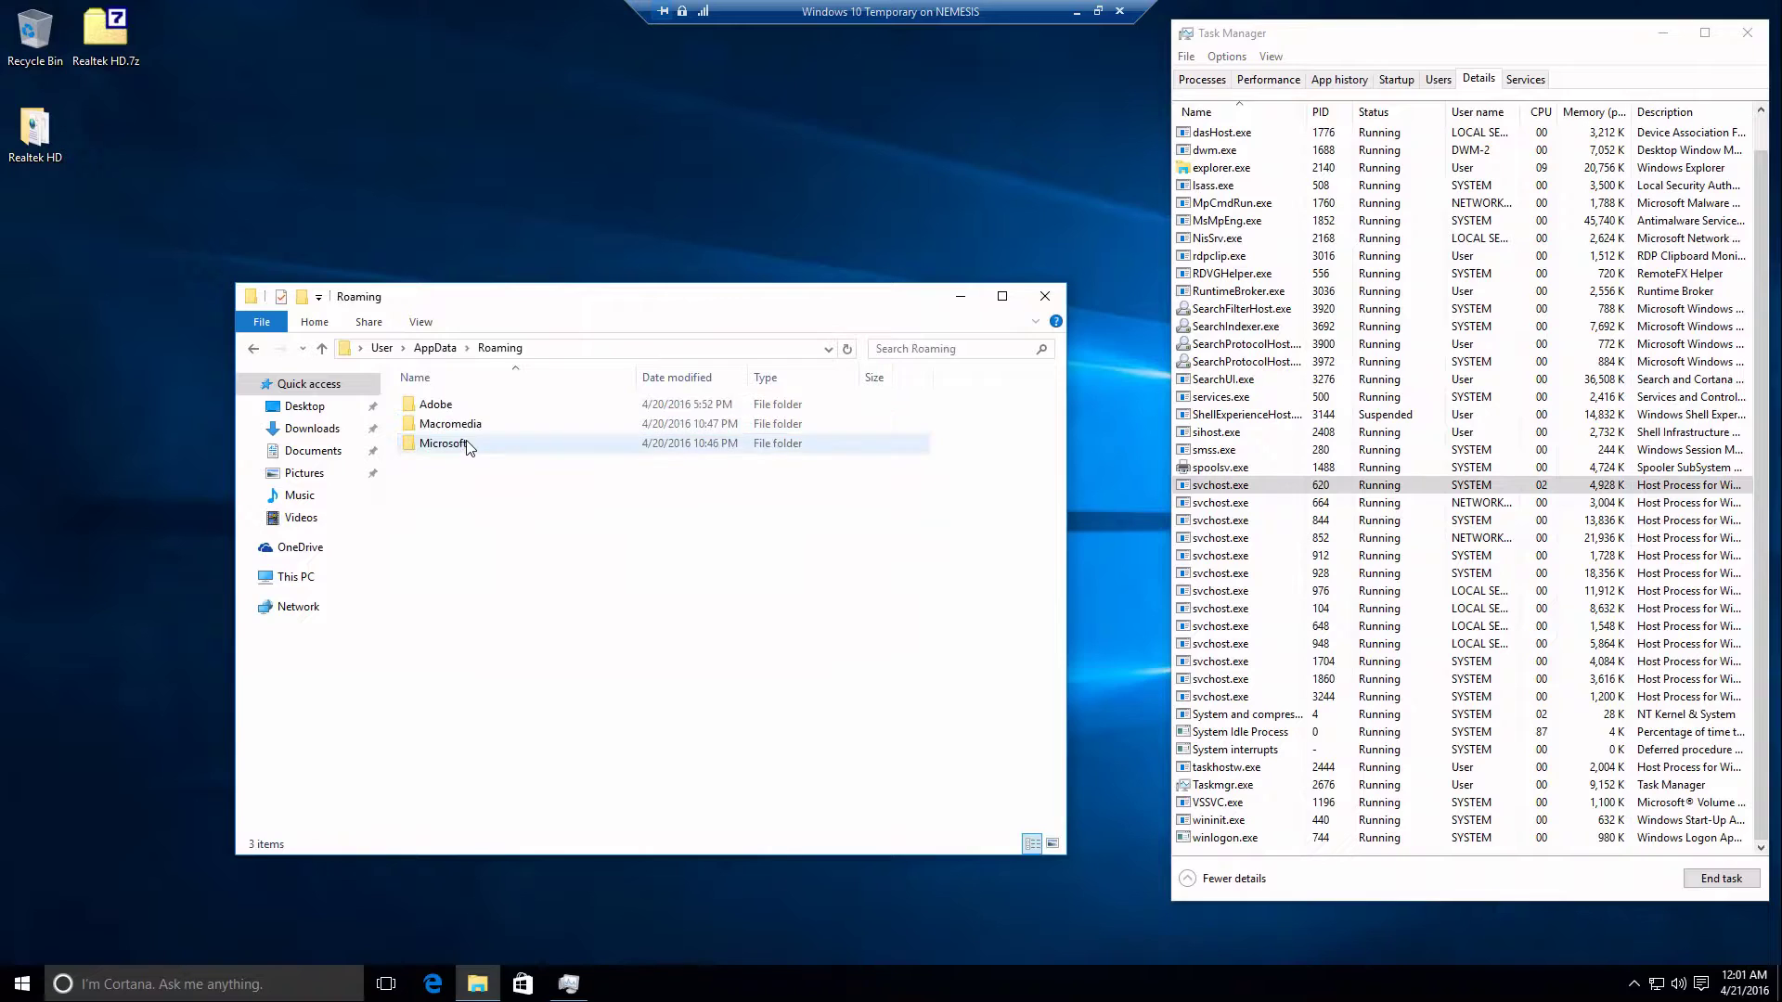
key("BackSpace")
Open the Realtek HD folder from the desktop and bring up the available file actions for rthdcpl.exe.
double_click(44, 141)
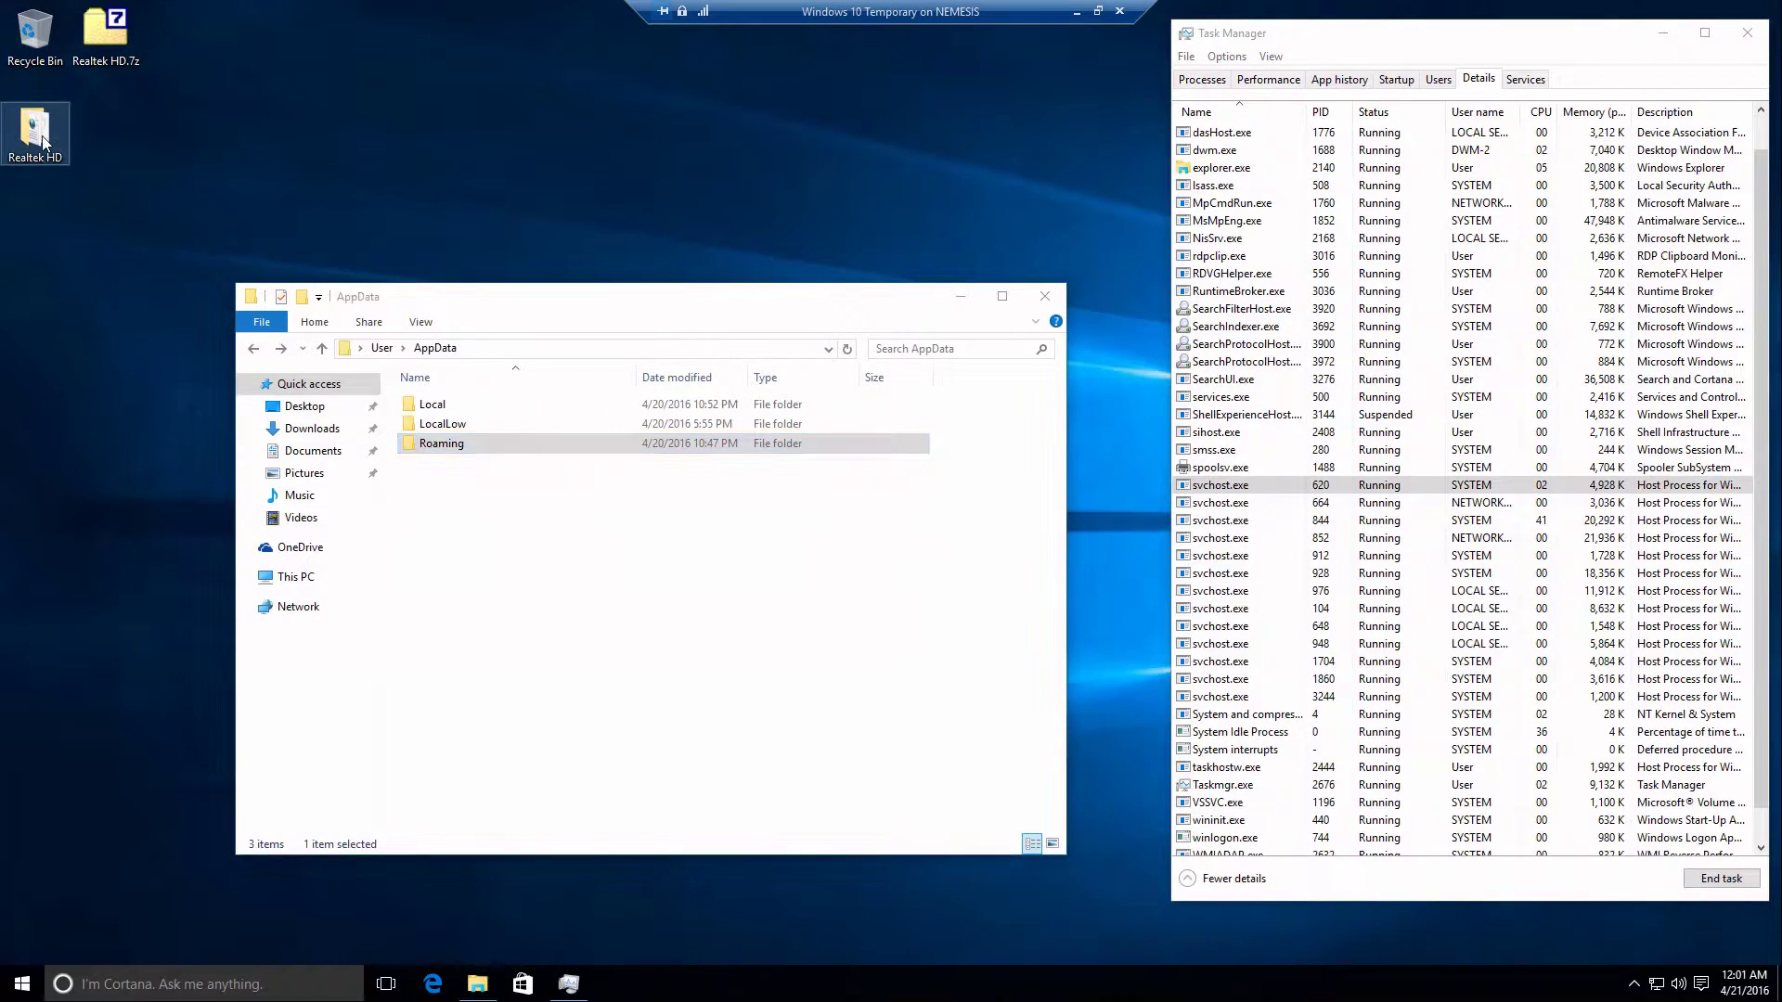
left_click(501, 547)
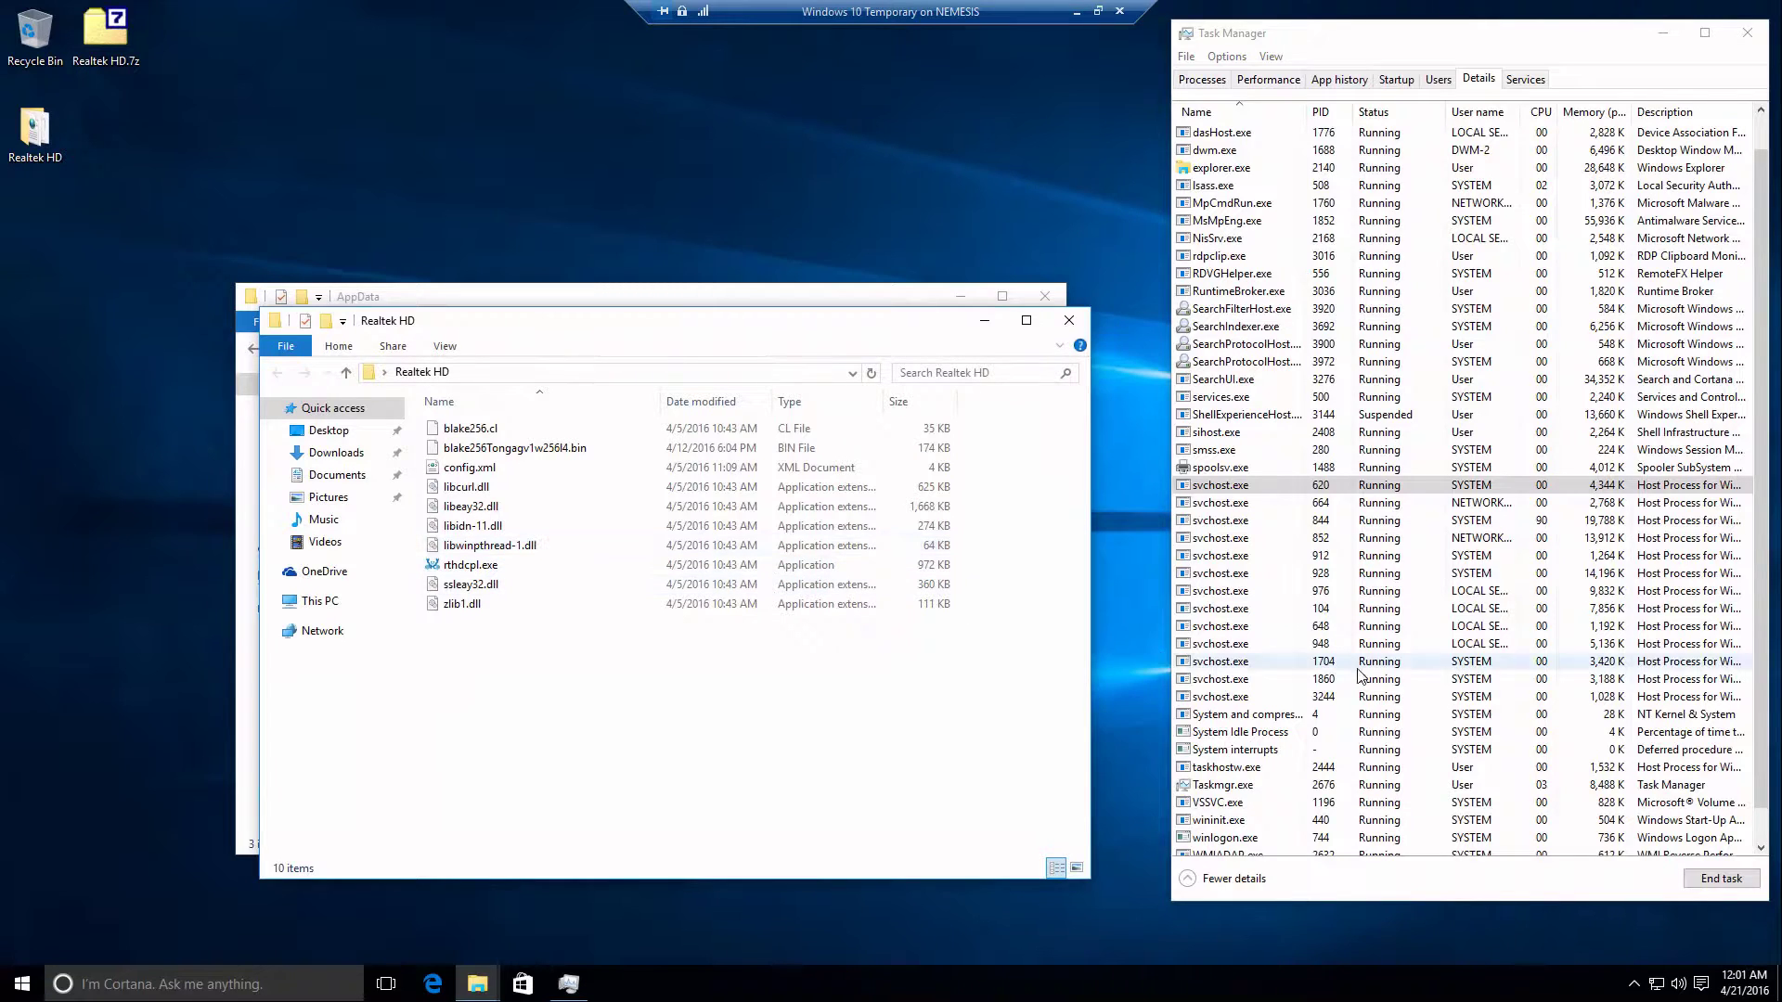
left_click(1348, 721)
scroll(1349, 721, "down", 1)
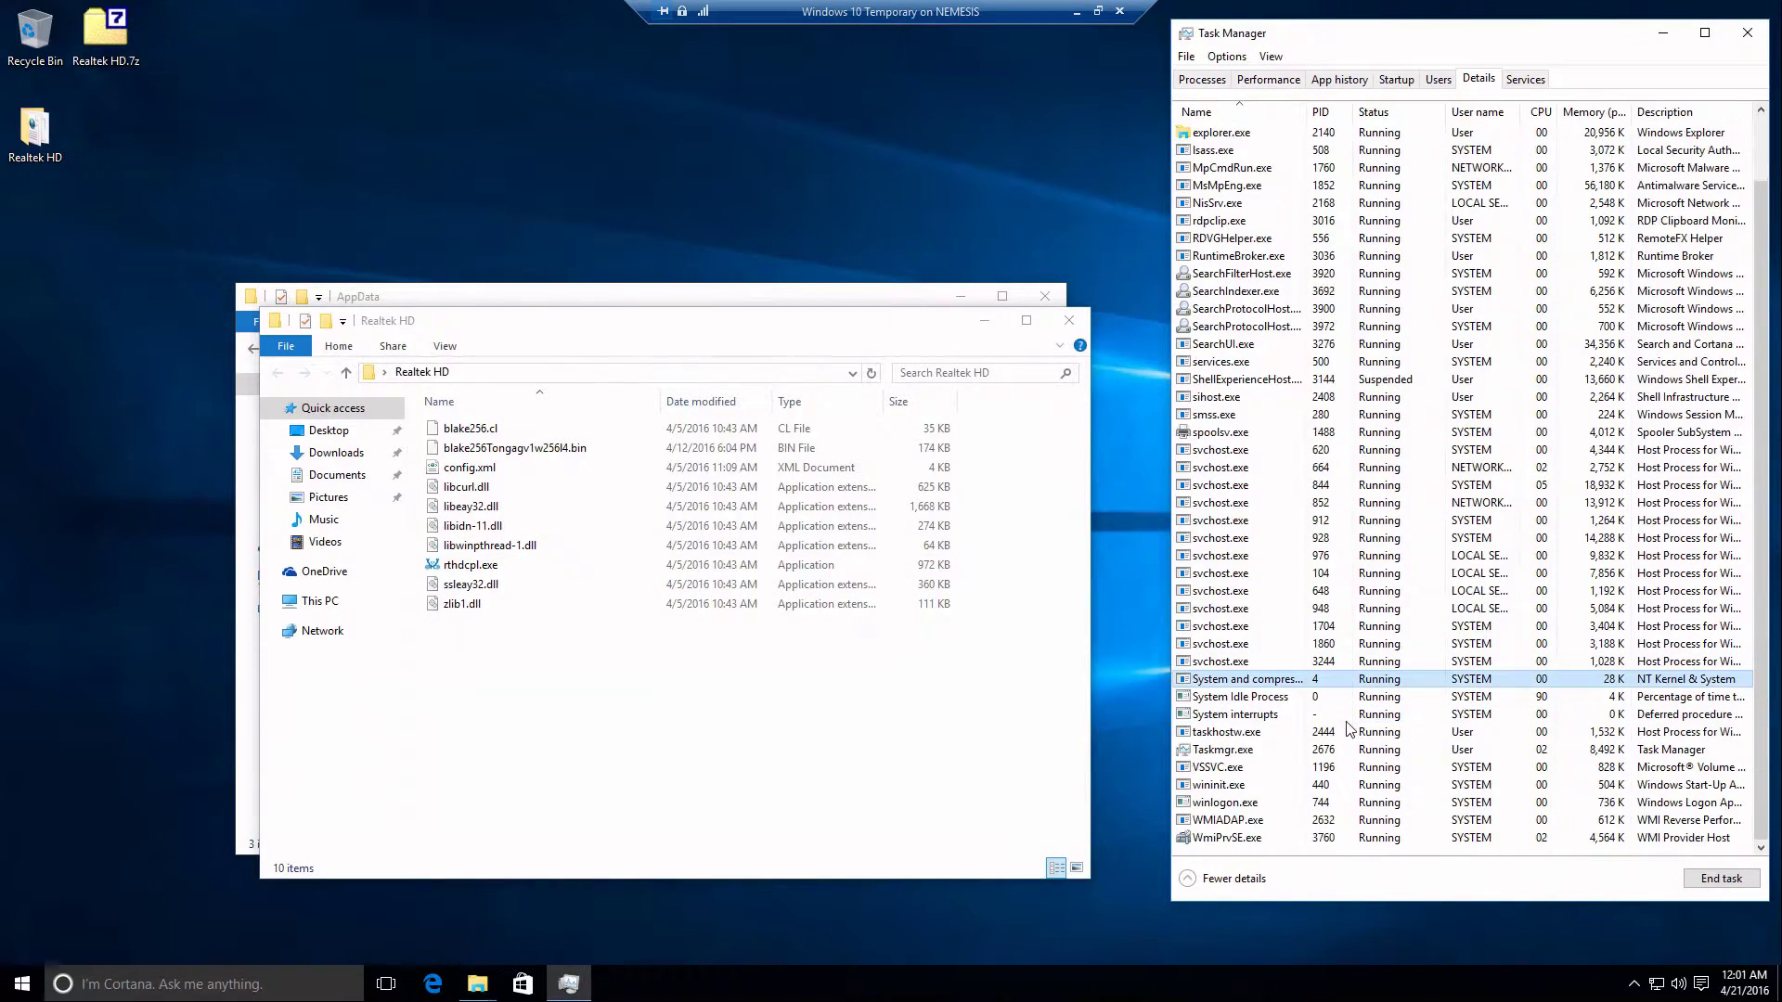
right_click(467, 564)
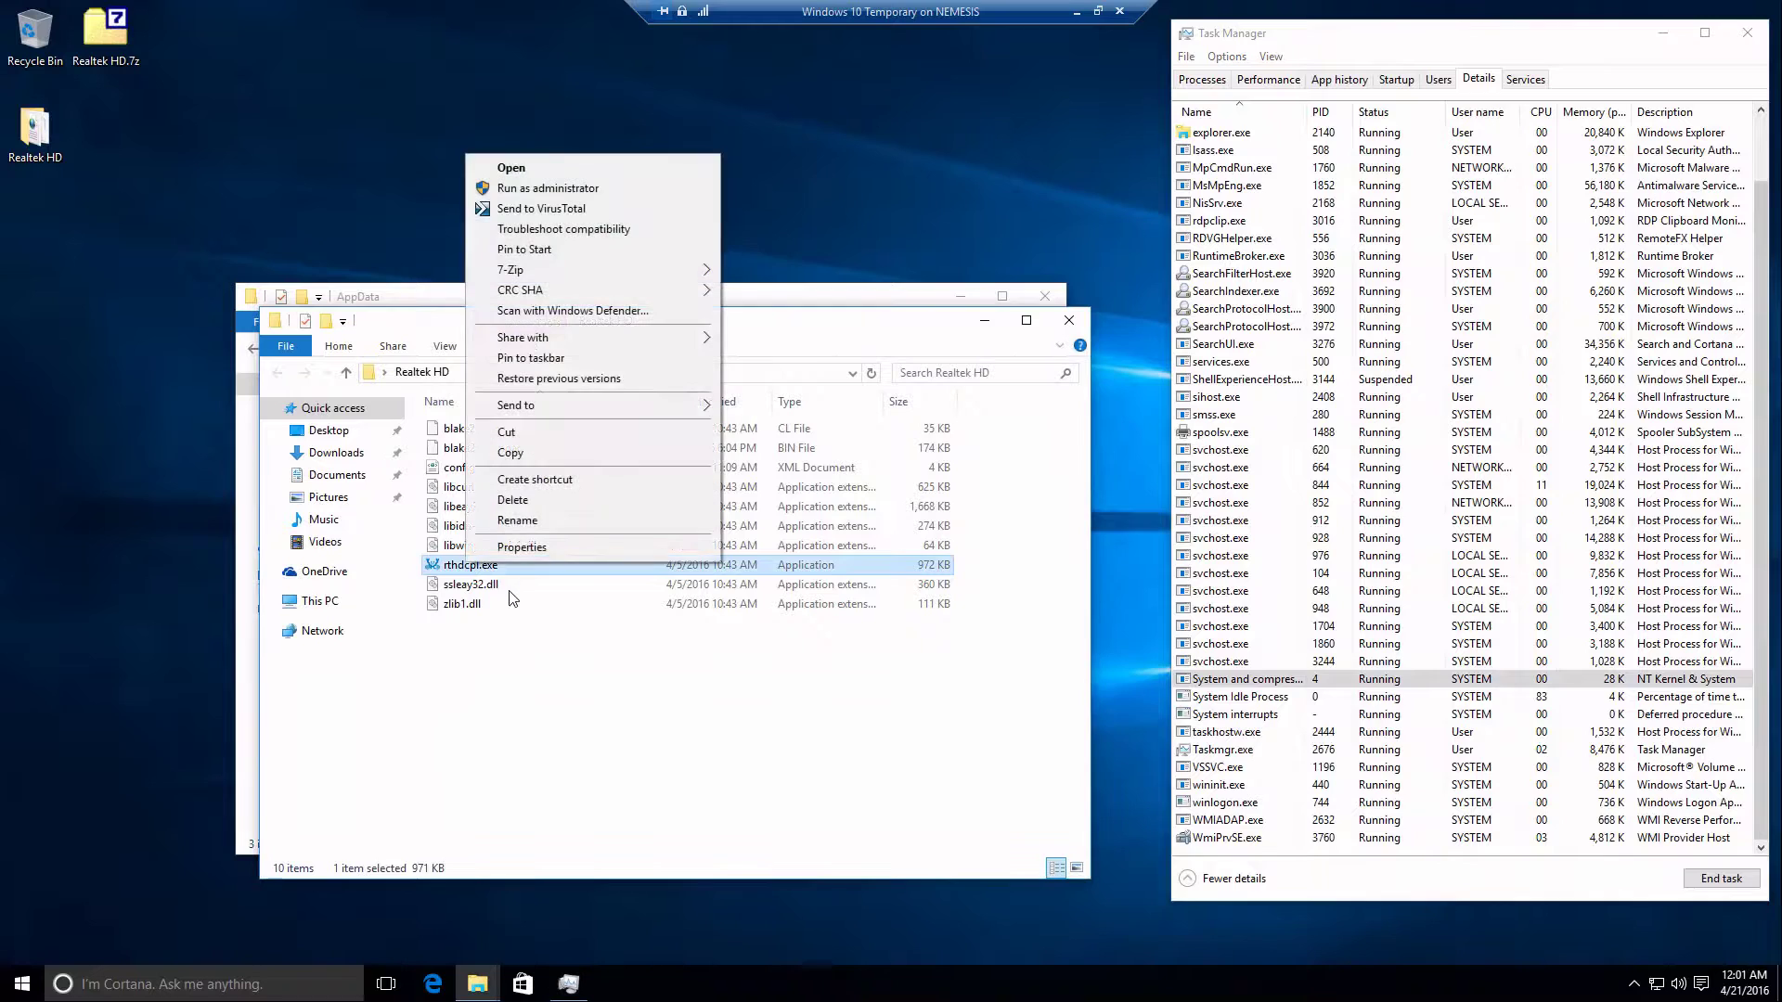
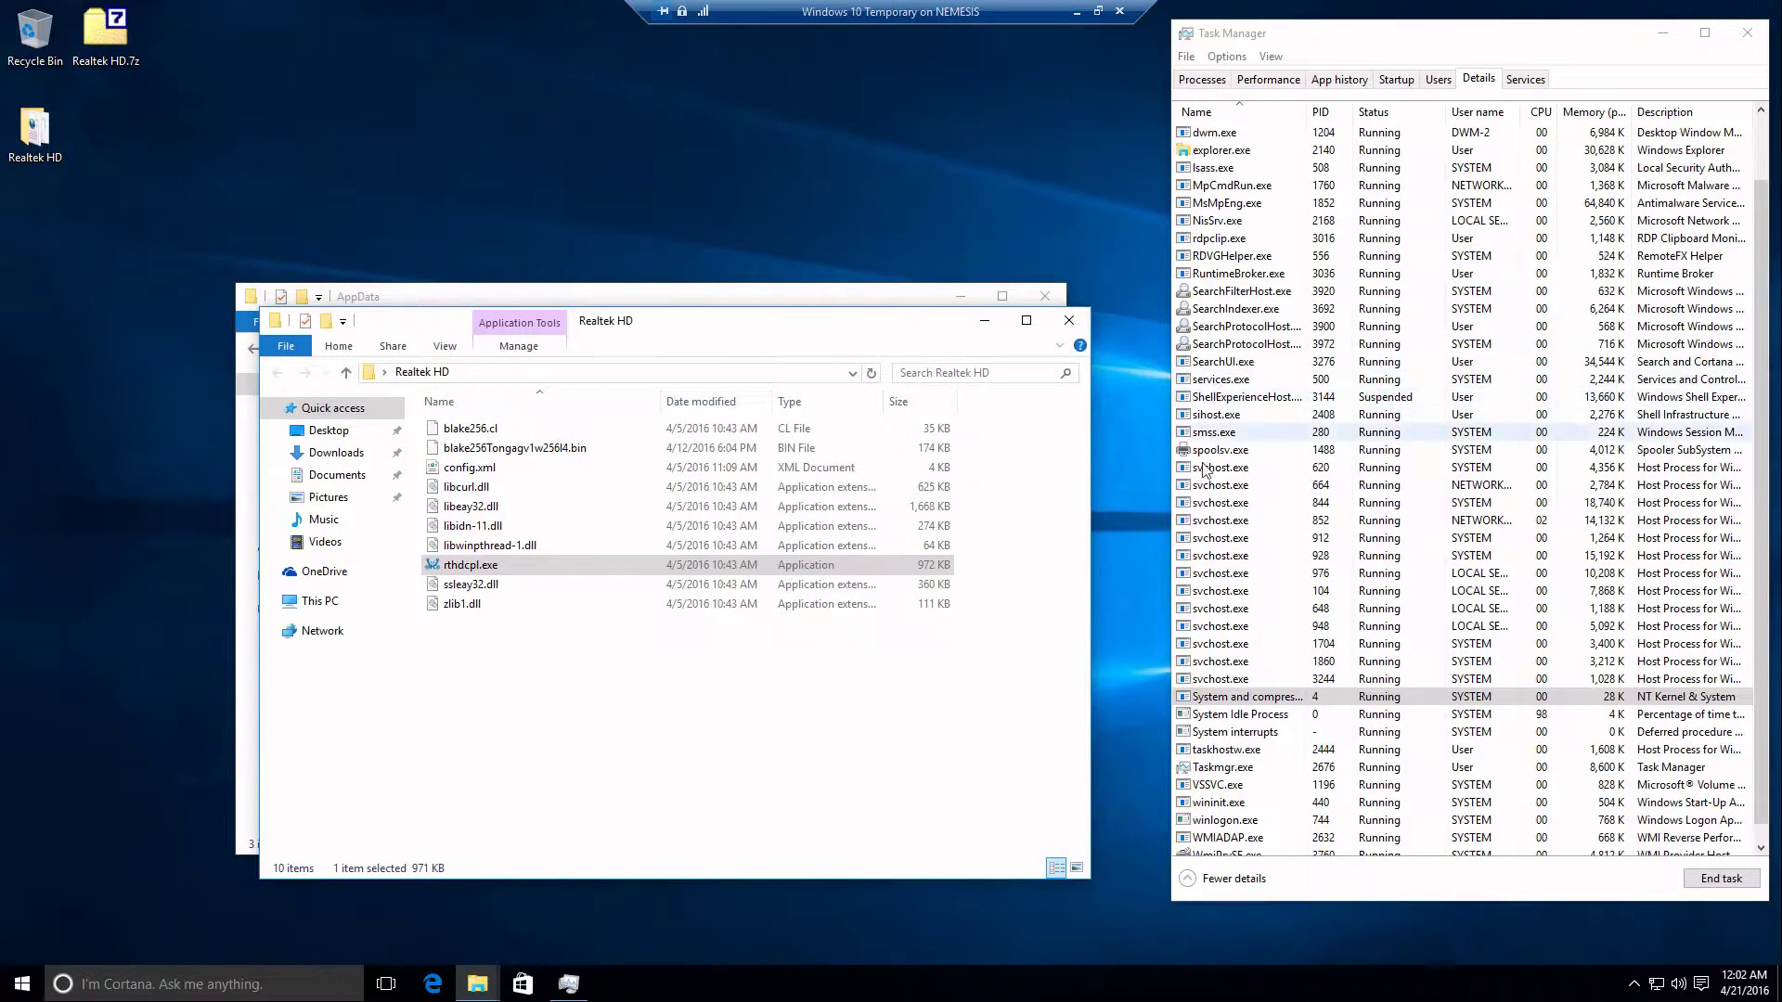
Look through Task Manager's detailed process list for signs of rthdcpl.exe running.
left_click(1272, 681)
scroll(1276, 687, "up", 1)
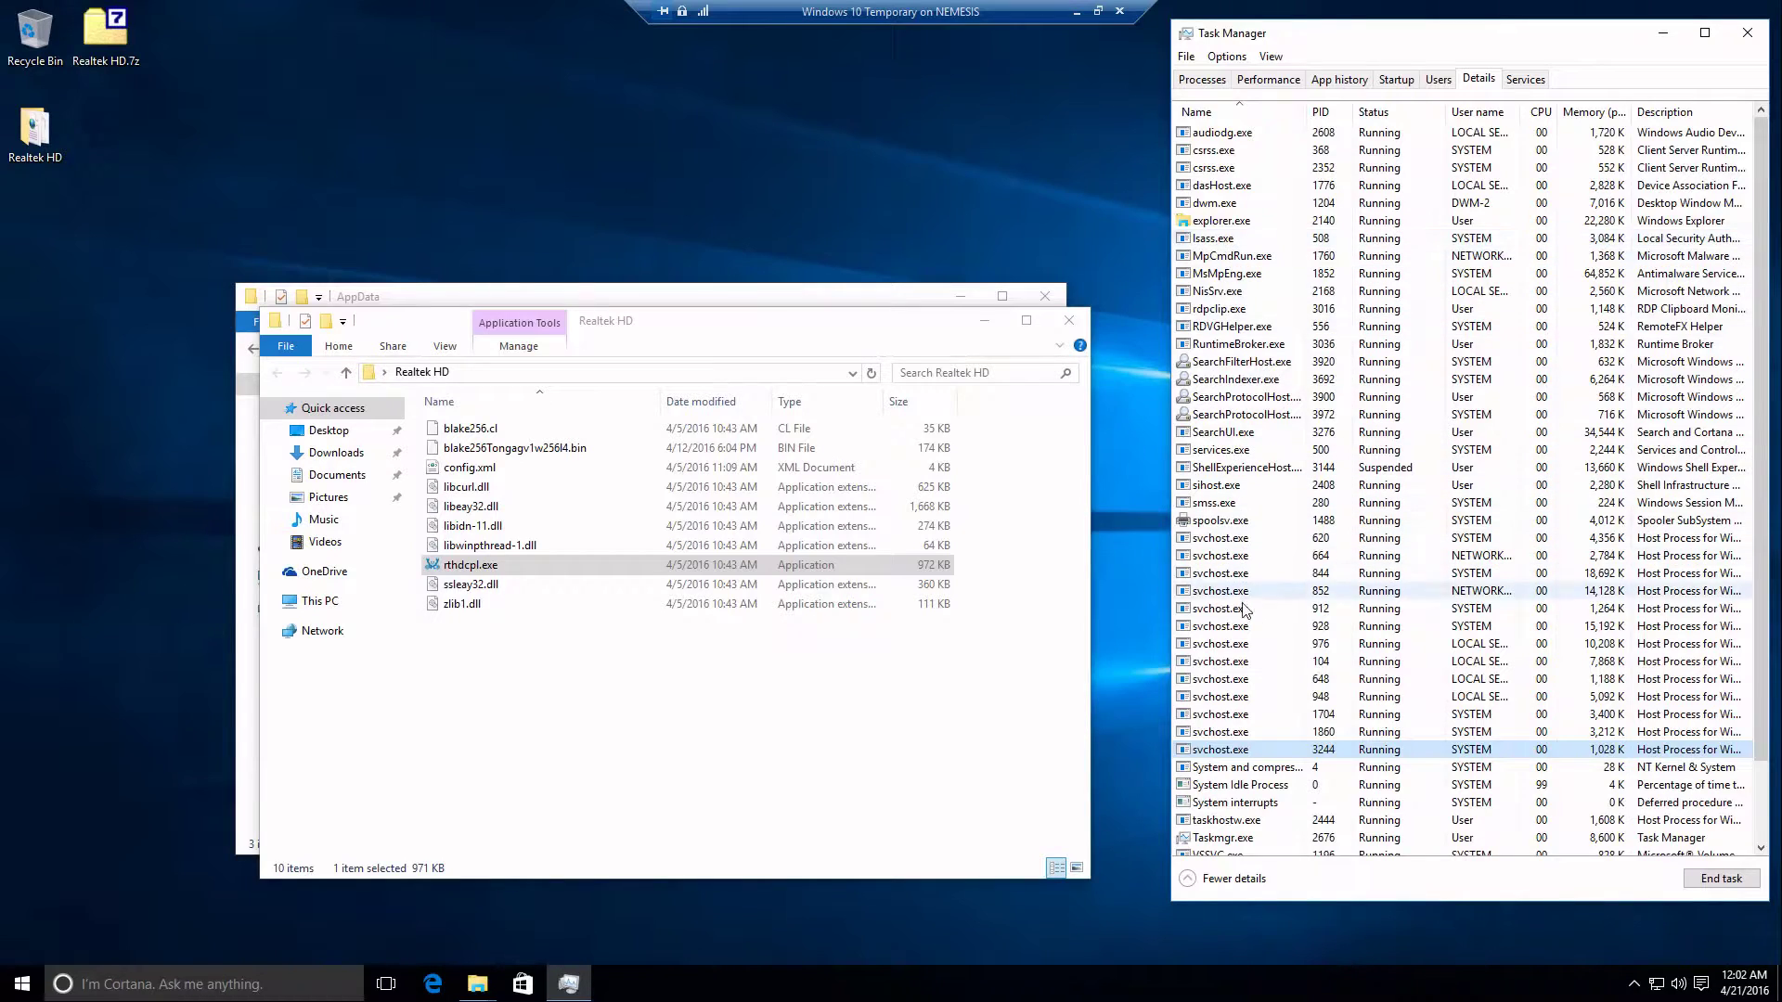
left_click(1247, 646)
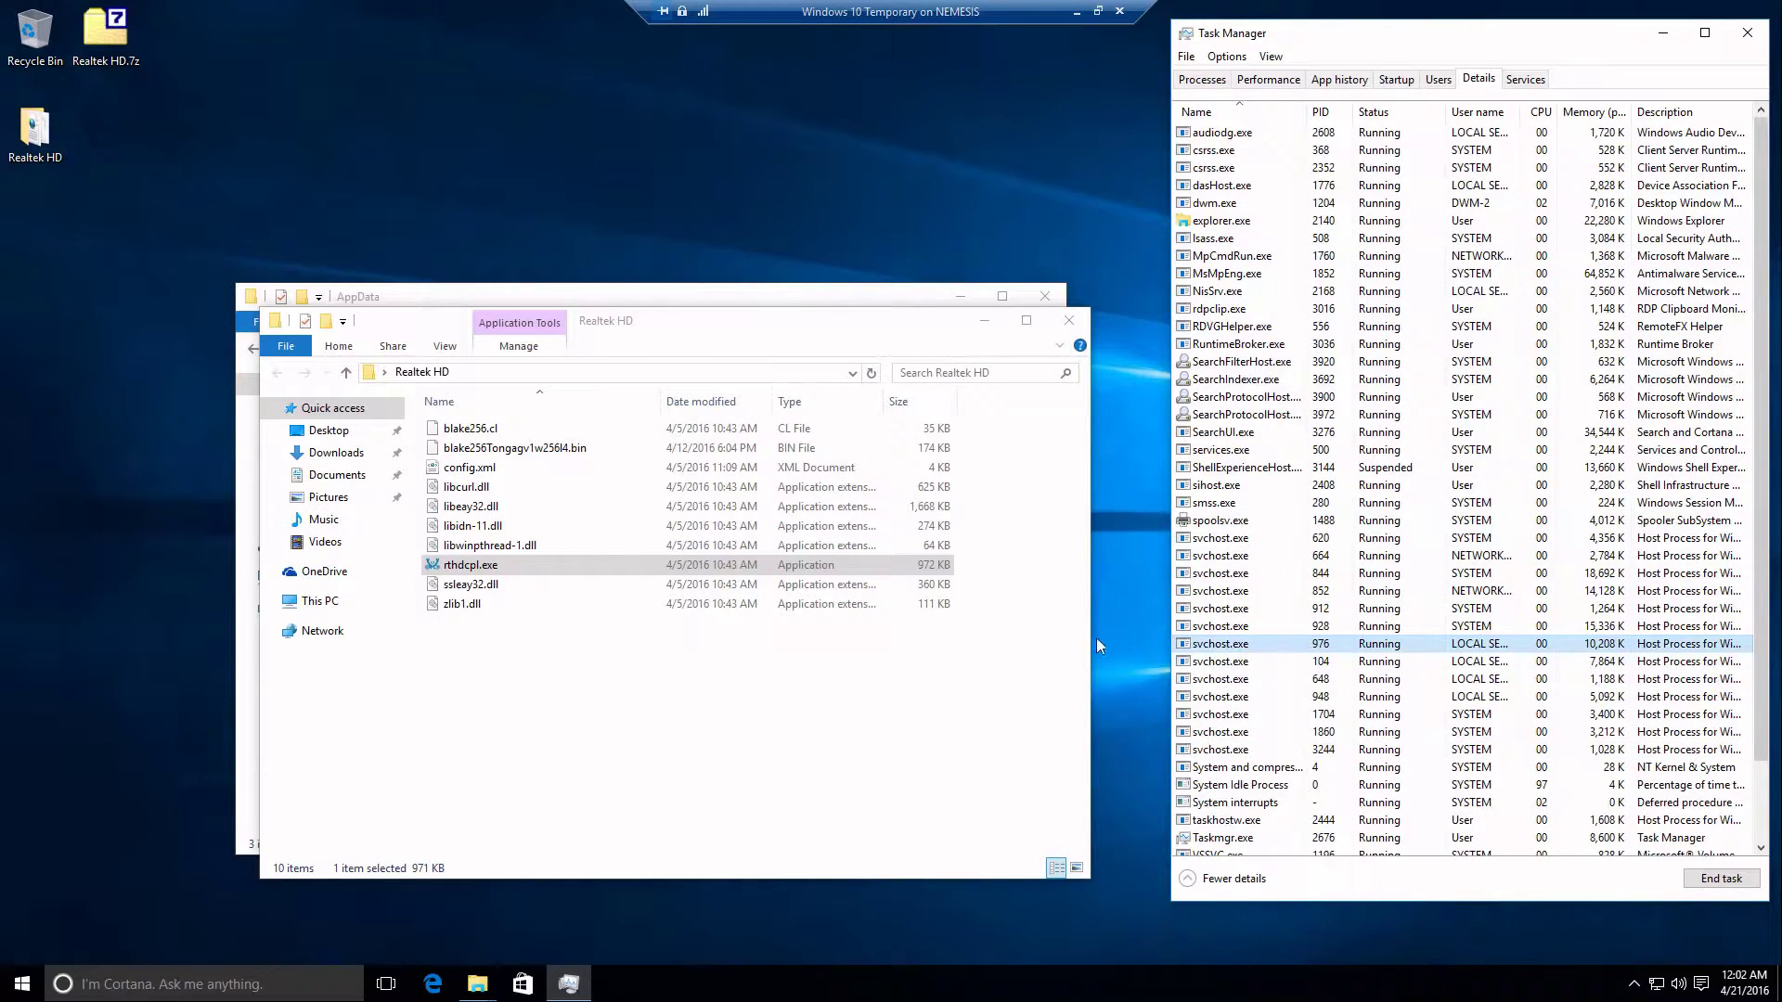
Show CPU performance in Task Manager and reposition its window and the Realtek HD folder window side by side.
left_click(1270, 82)
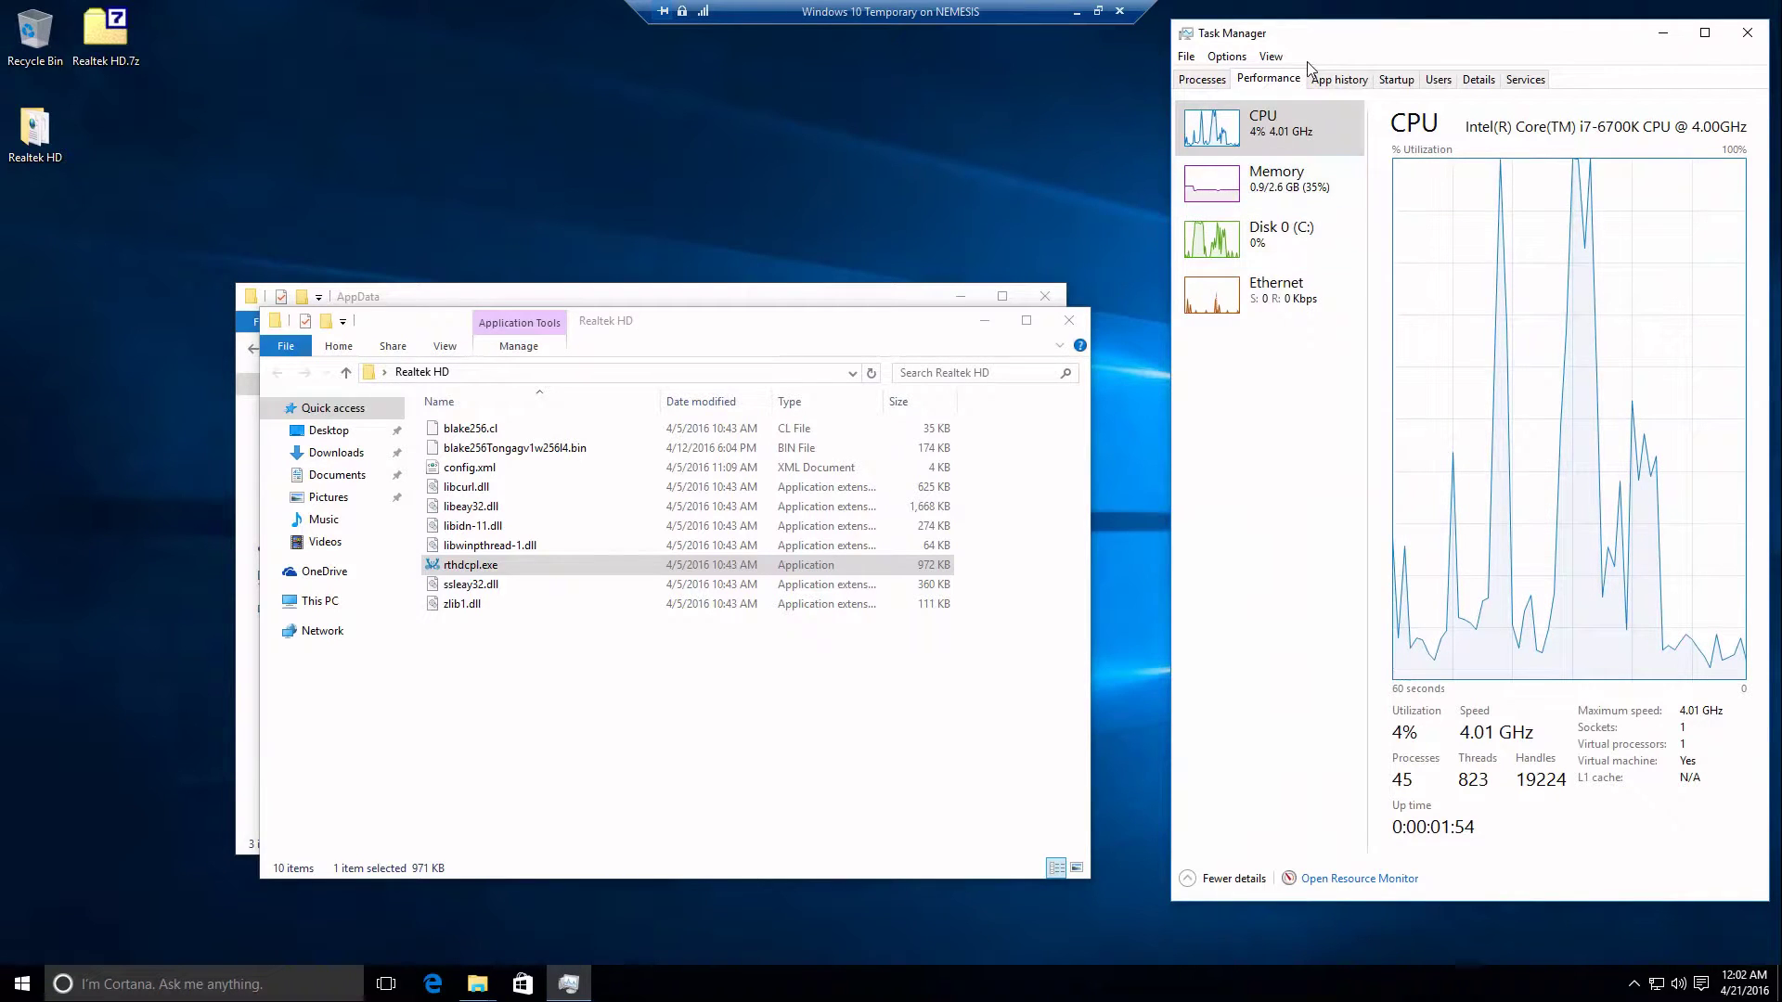
left_click_drag(1335, 43, 1295, 43)
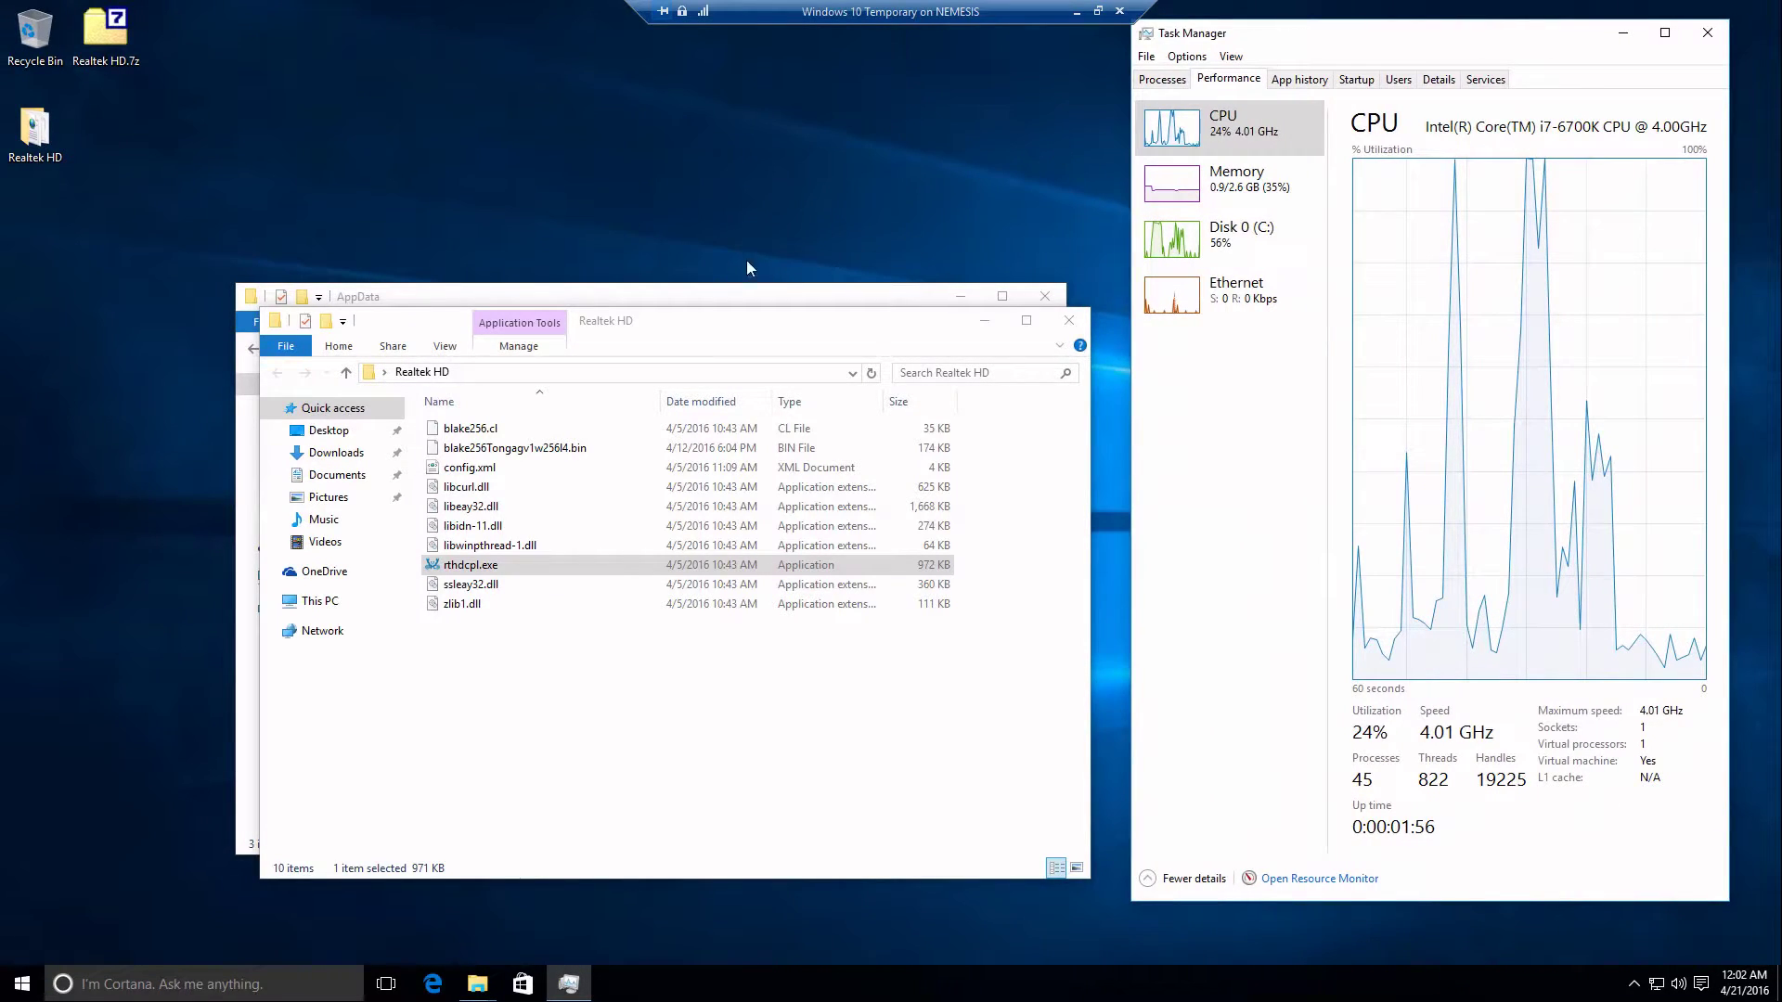
left_click_drag(717, 335, 684, 258)
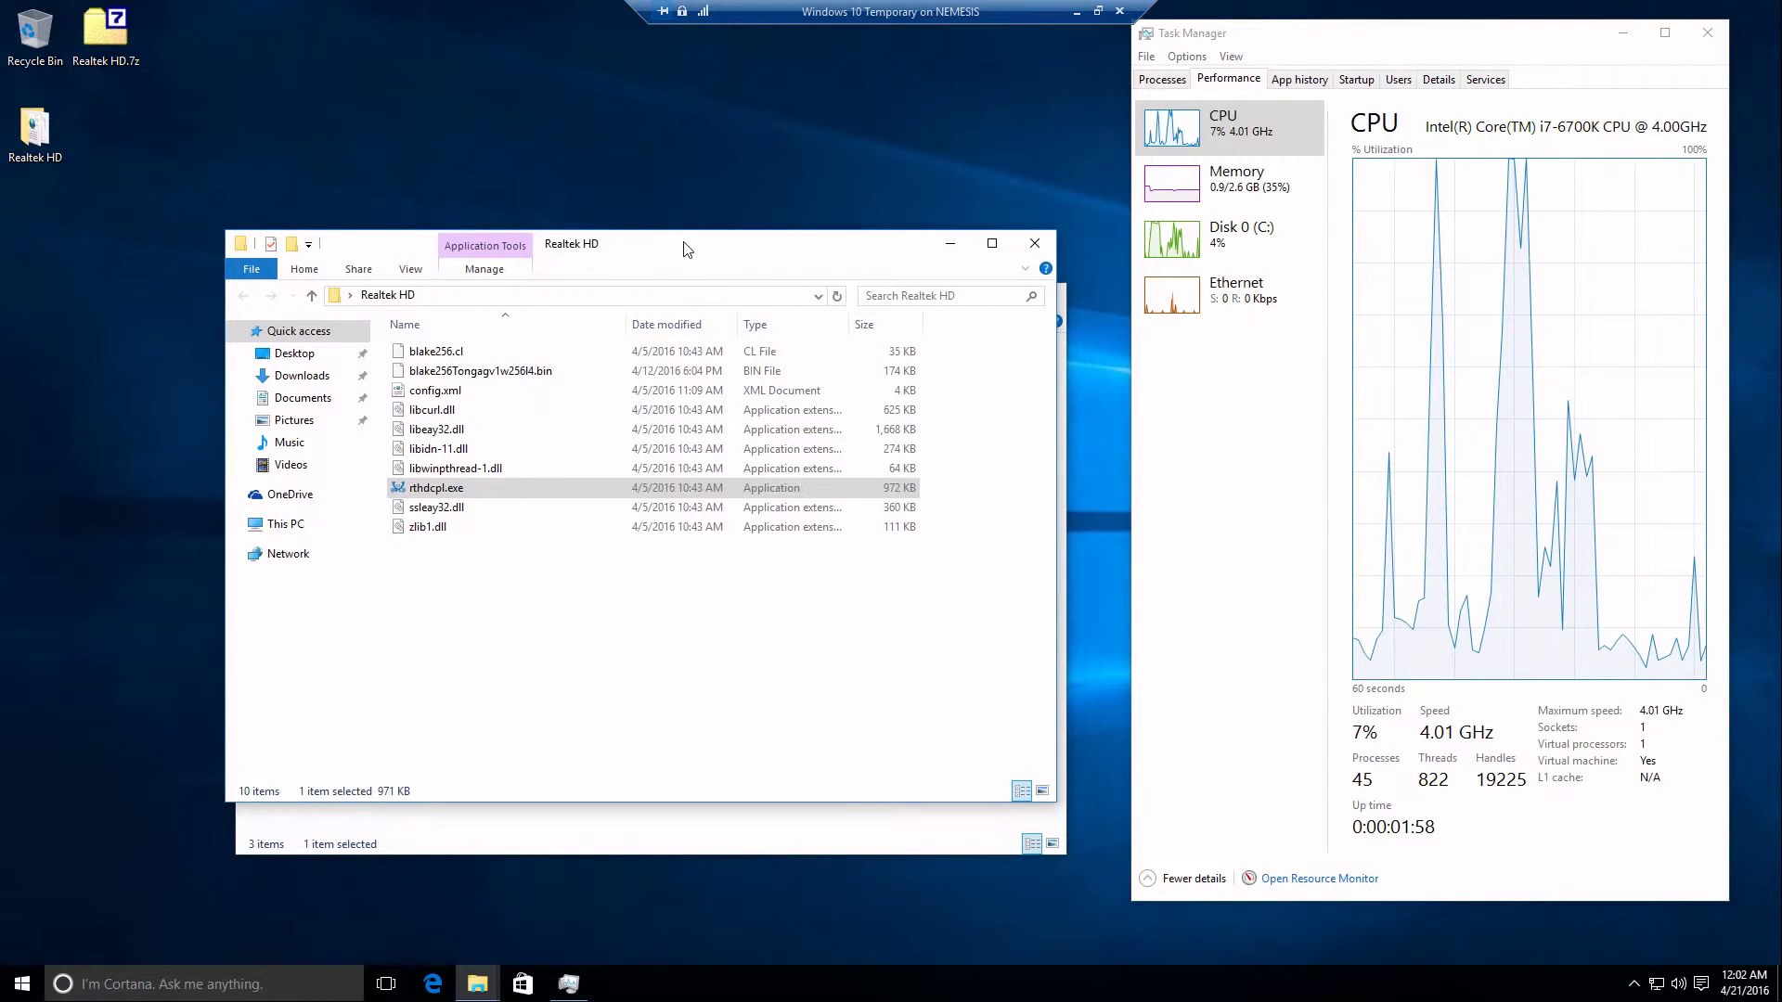
left_click(473, 485)
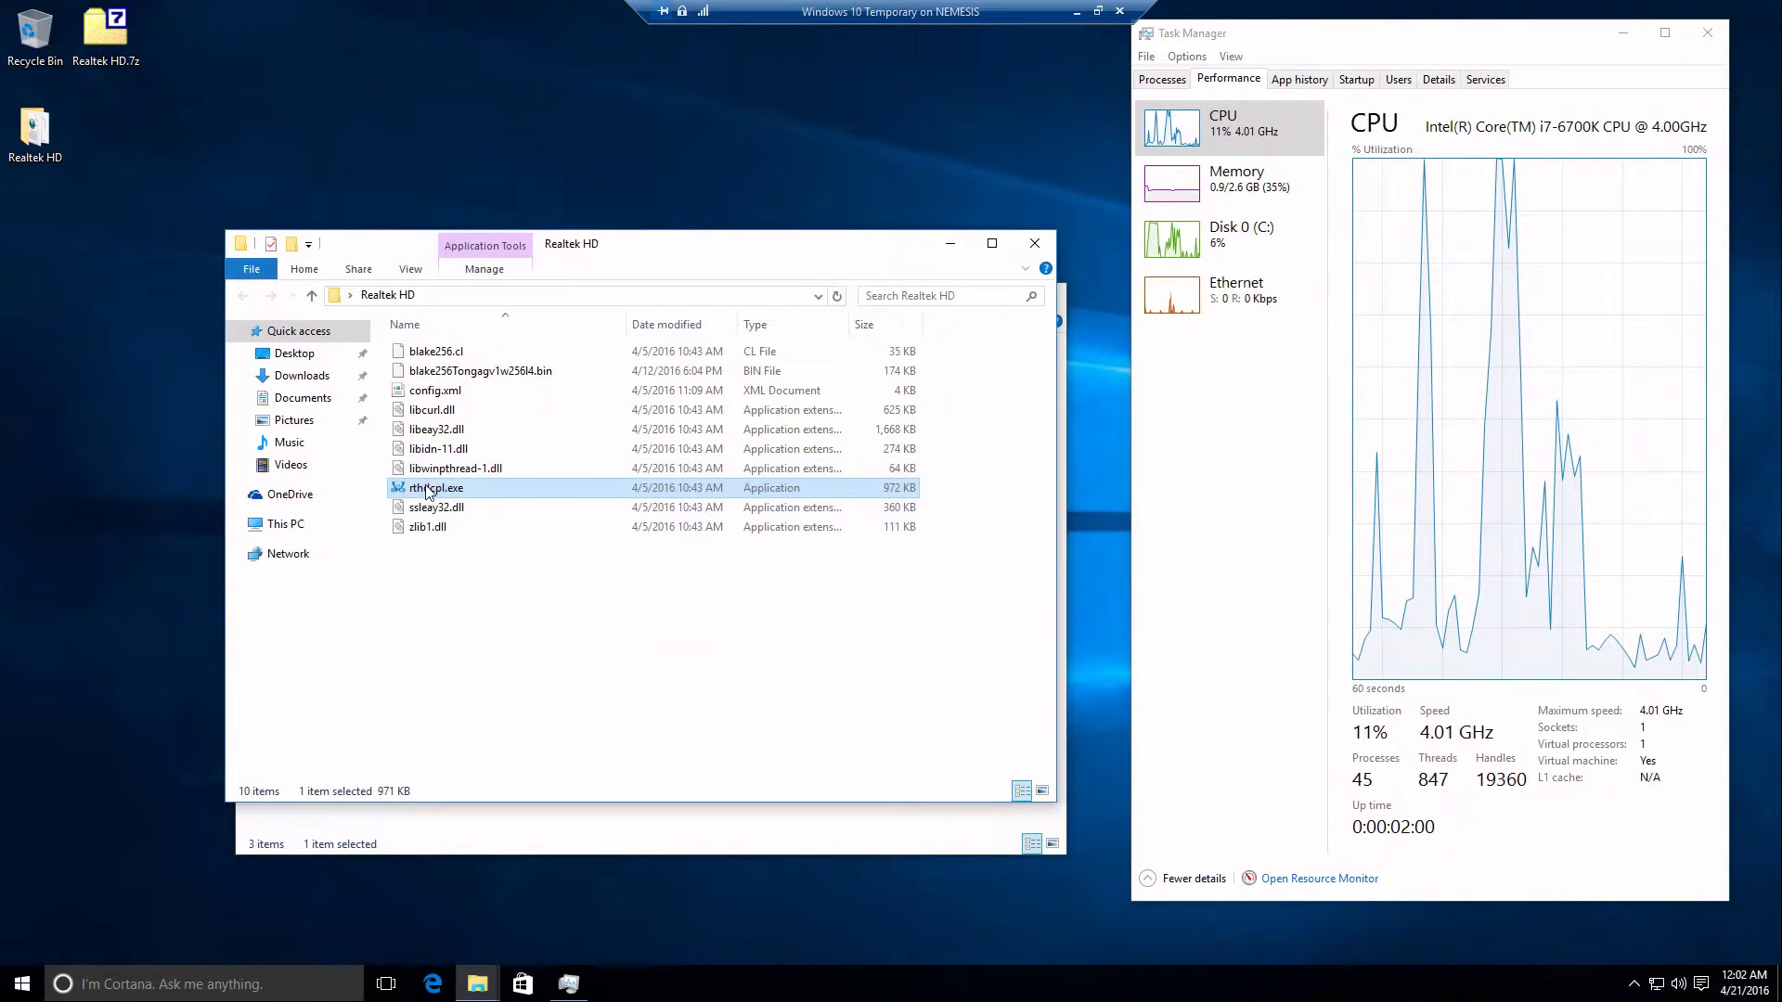
right_click(426, 490)
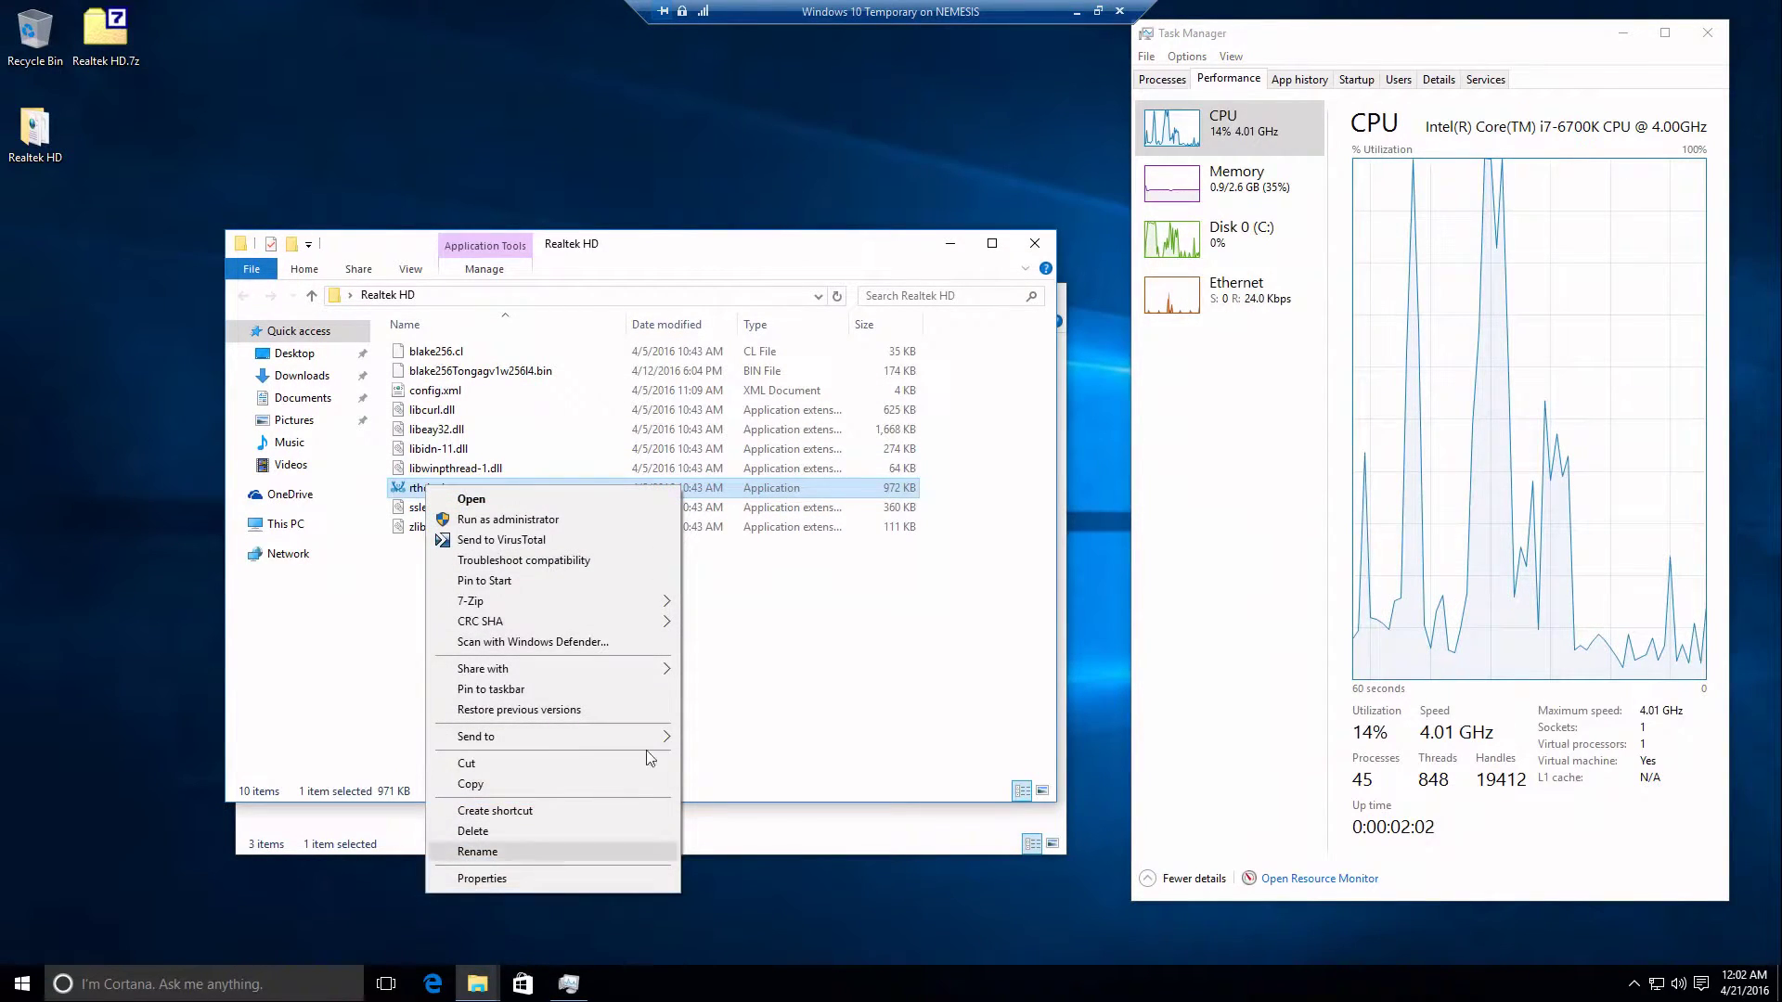
left_click(726, 644)
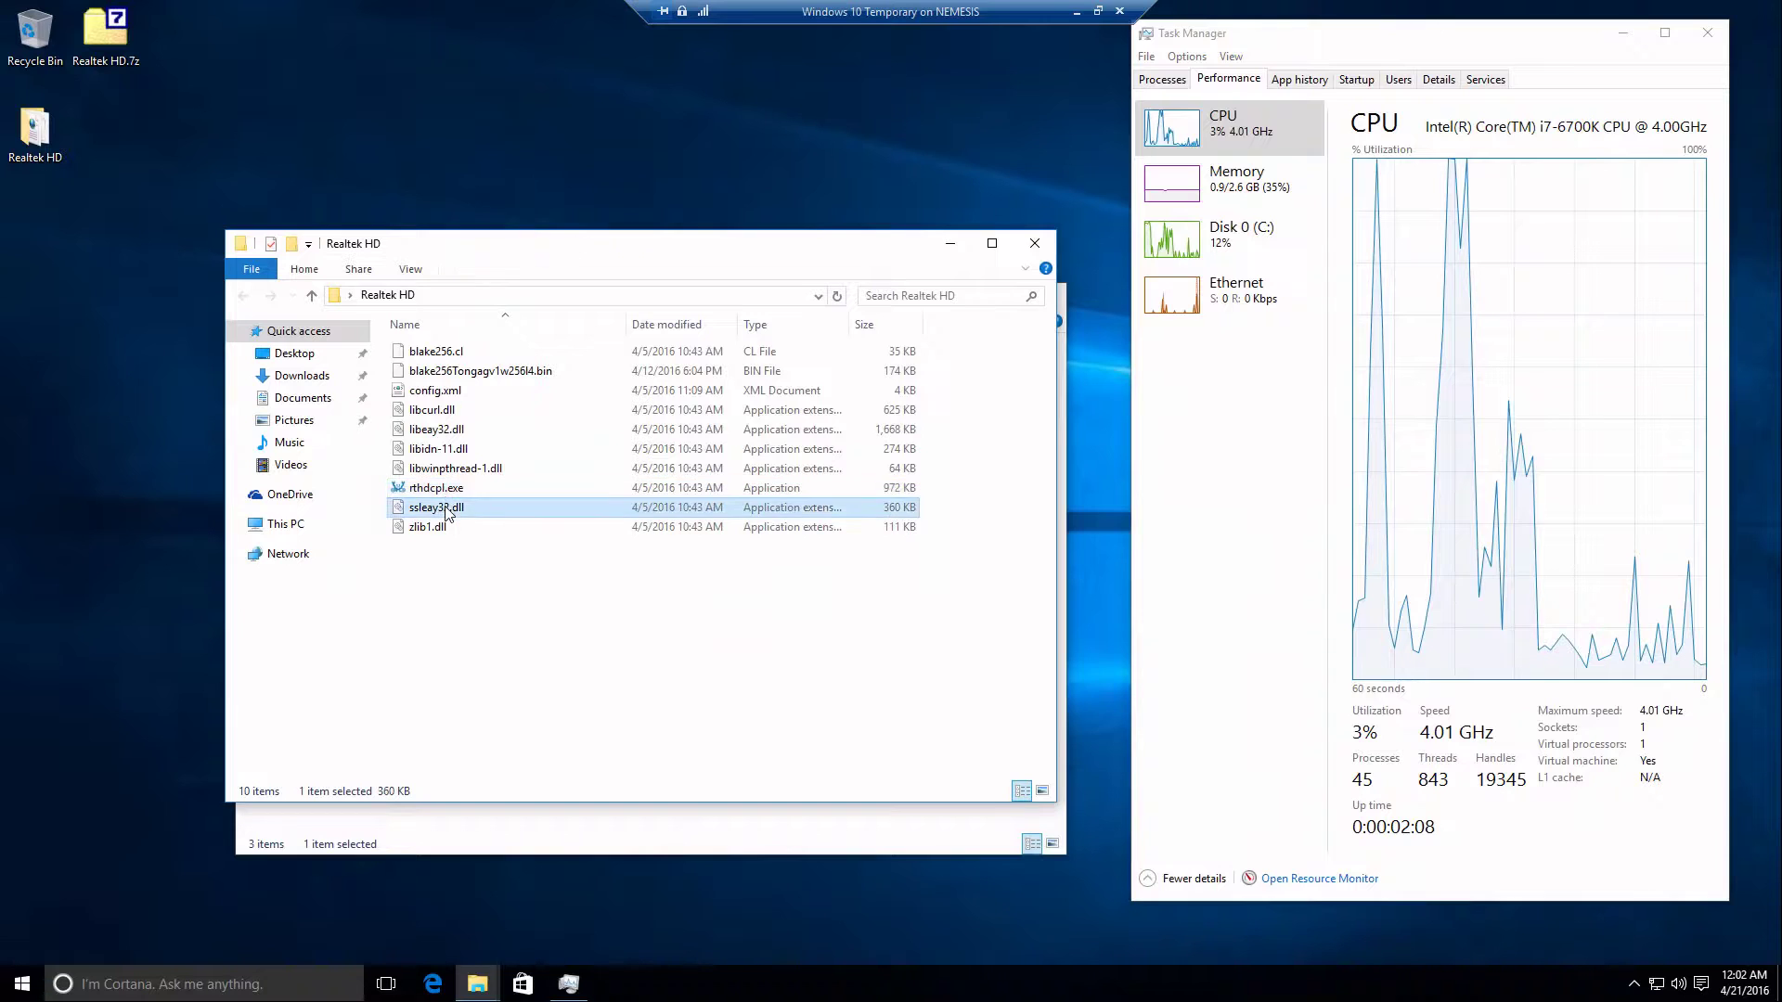
left_click(447, 477)
left_click(446, 490)
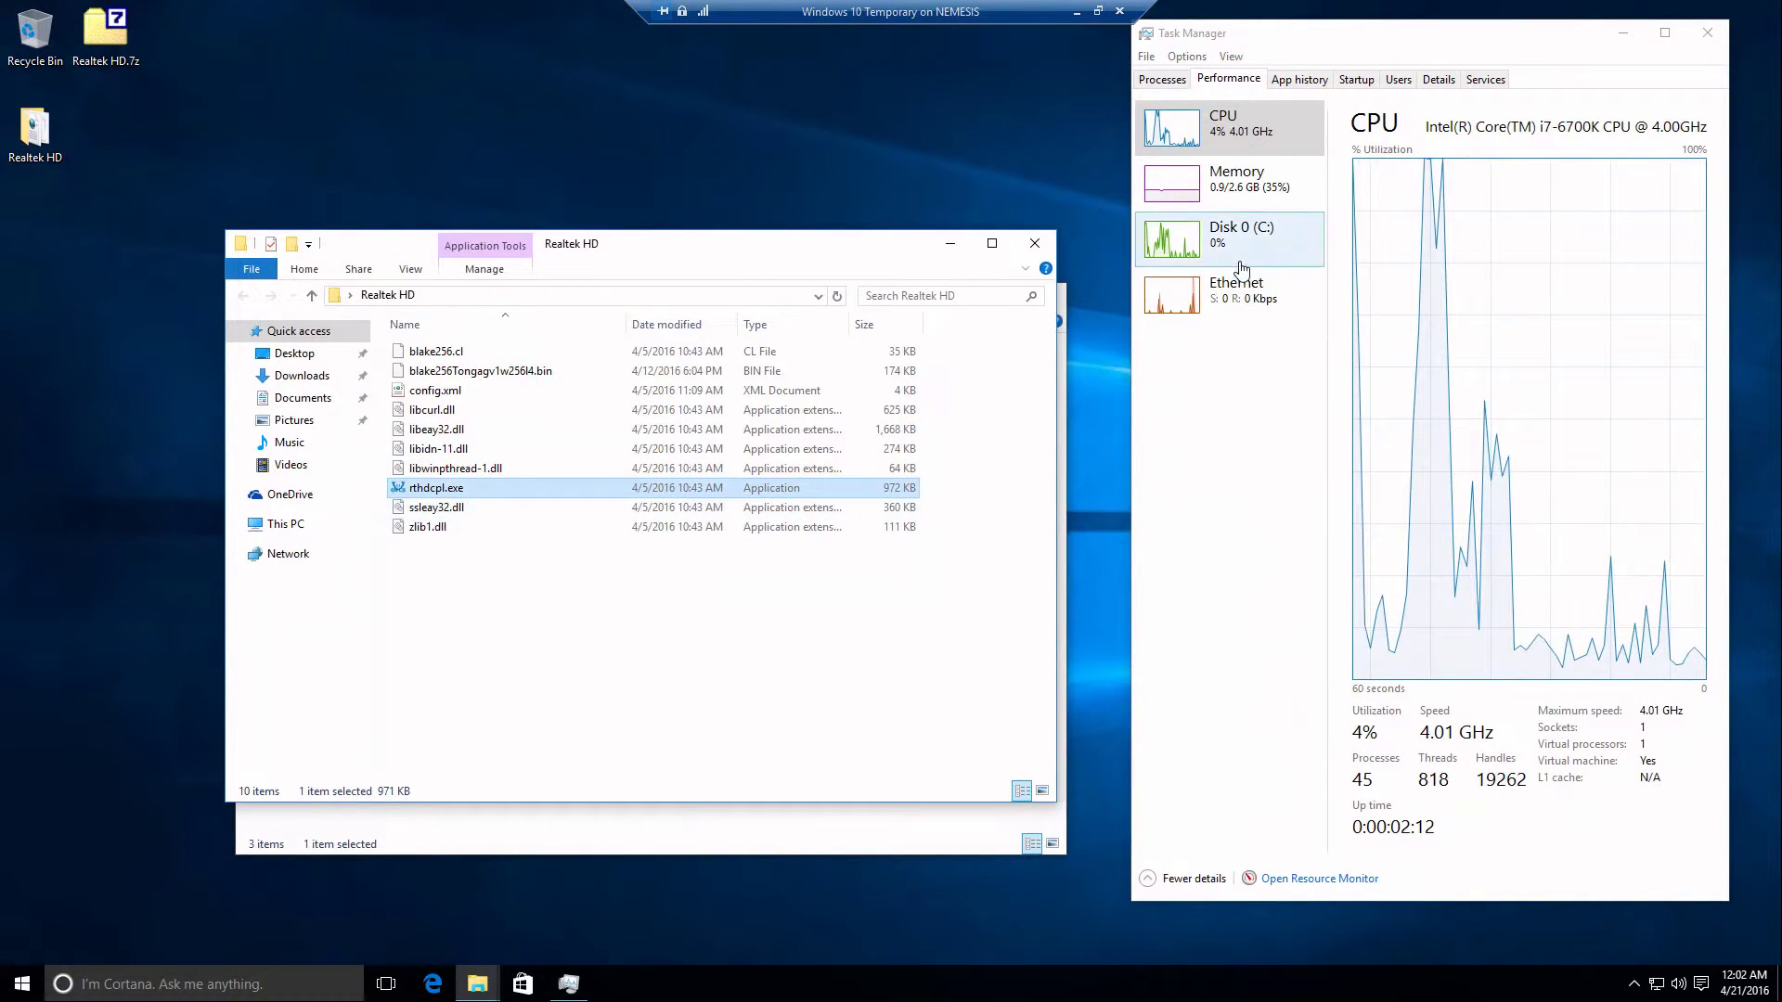
Show the running processes in Task Manager and select rthdcpl.exe in the Realtek HD folder.
left_click(1171, 79)
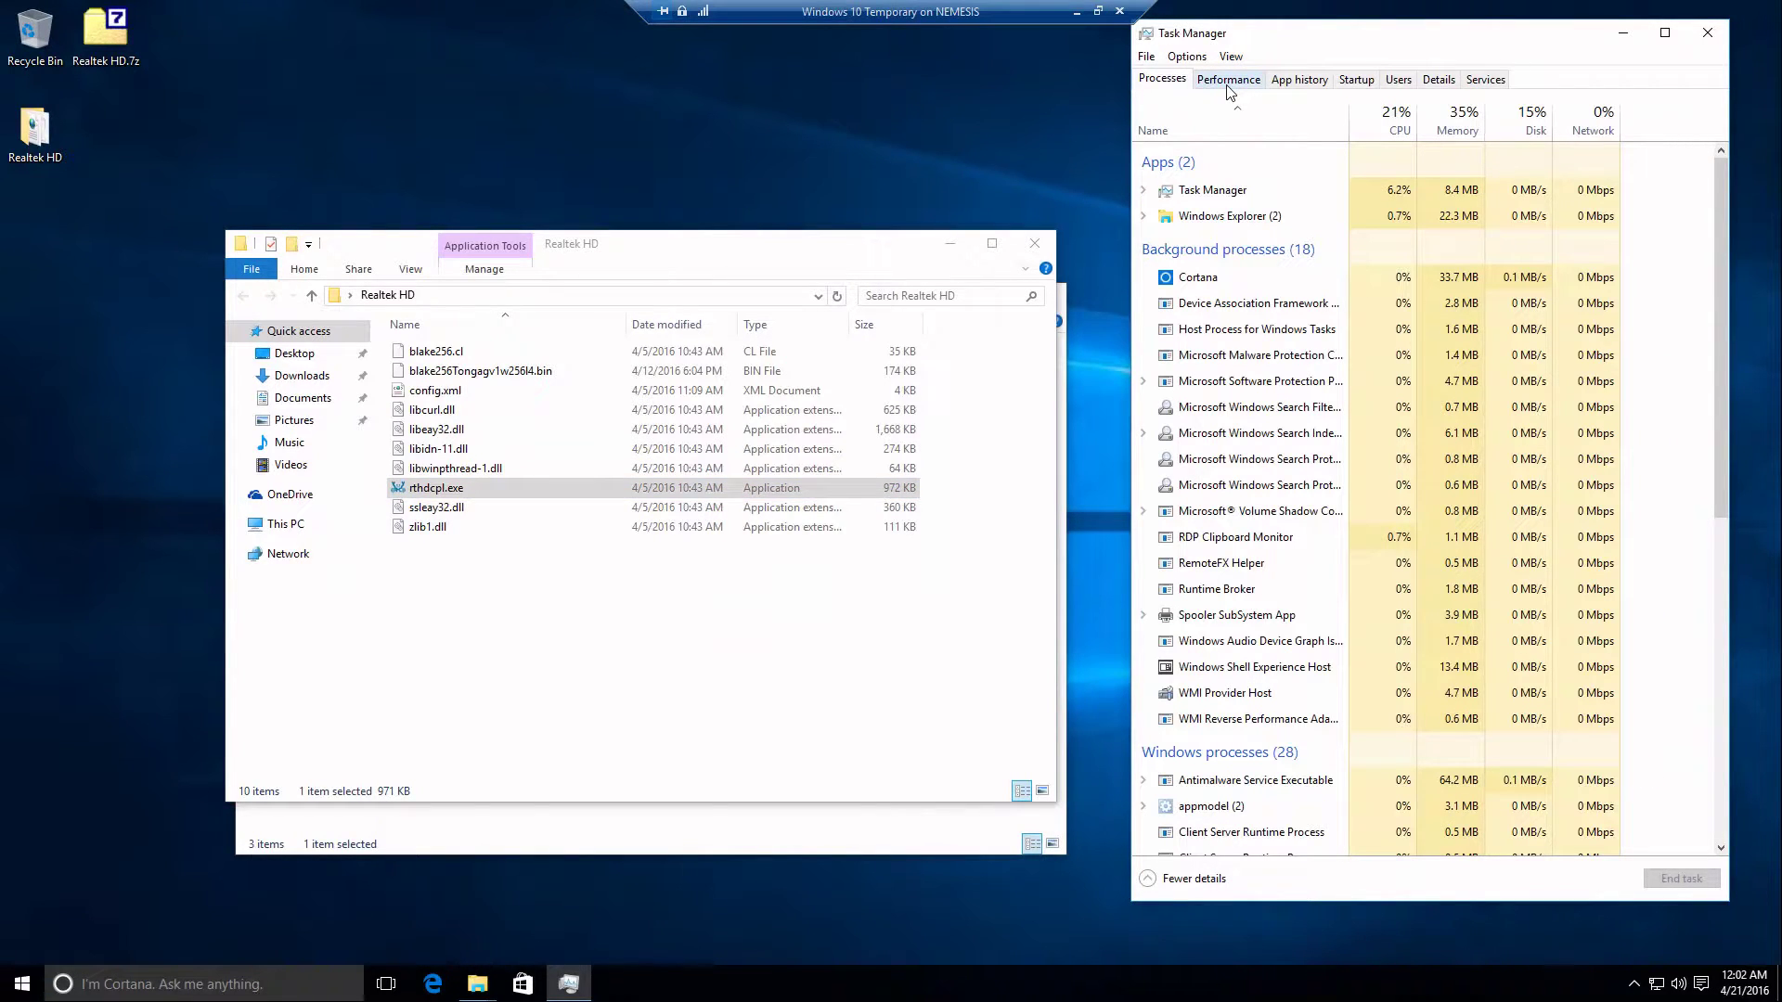
left_click(469, 492)
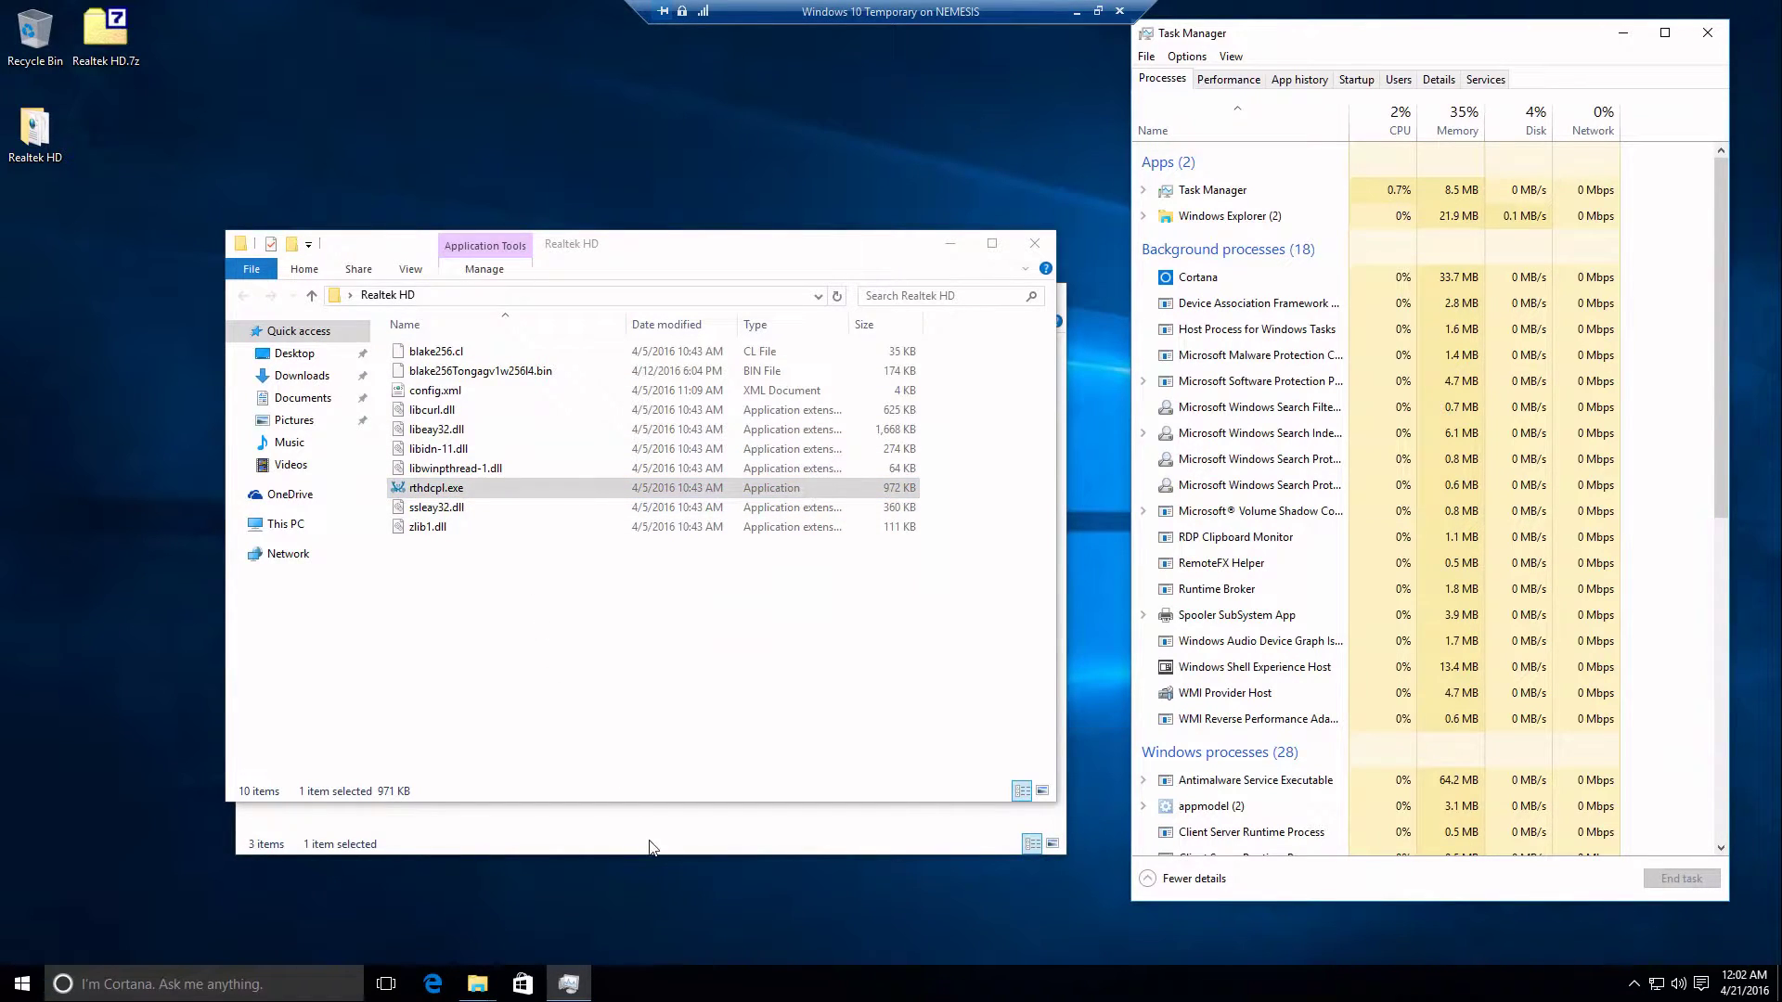
left_click(451, 475)
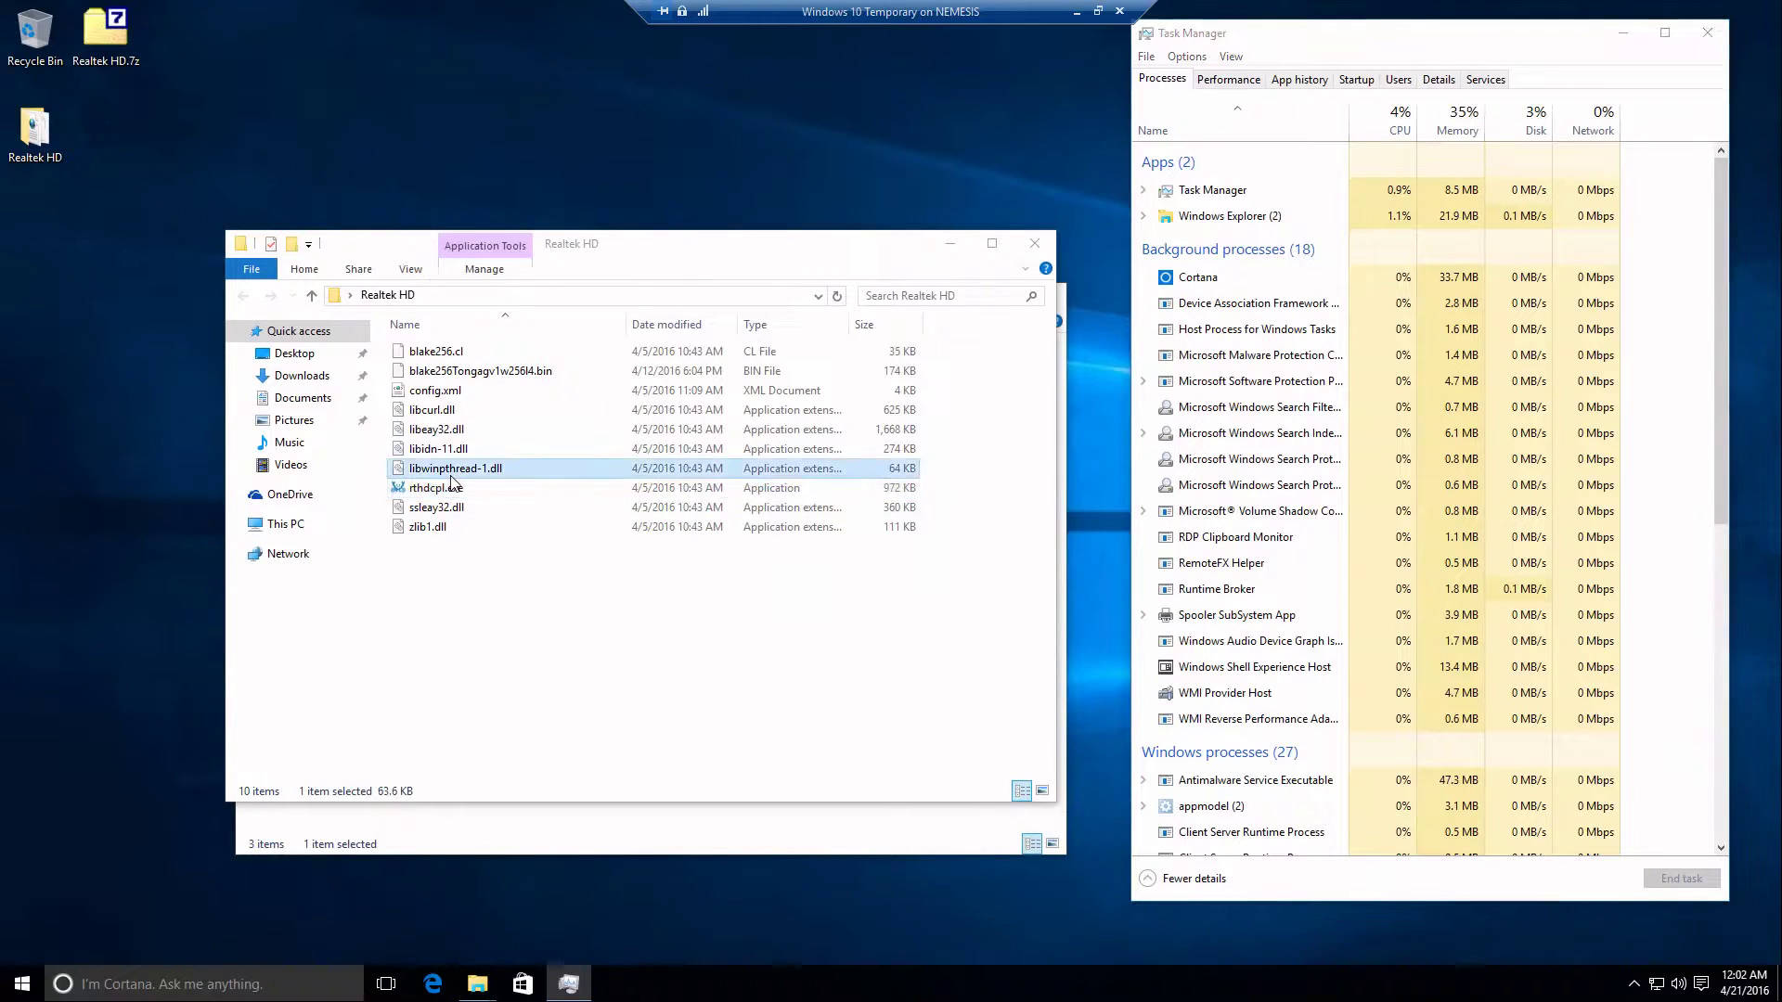
left_click(455, 488)
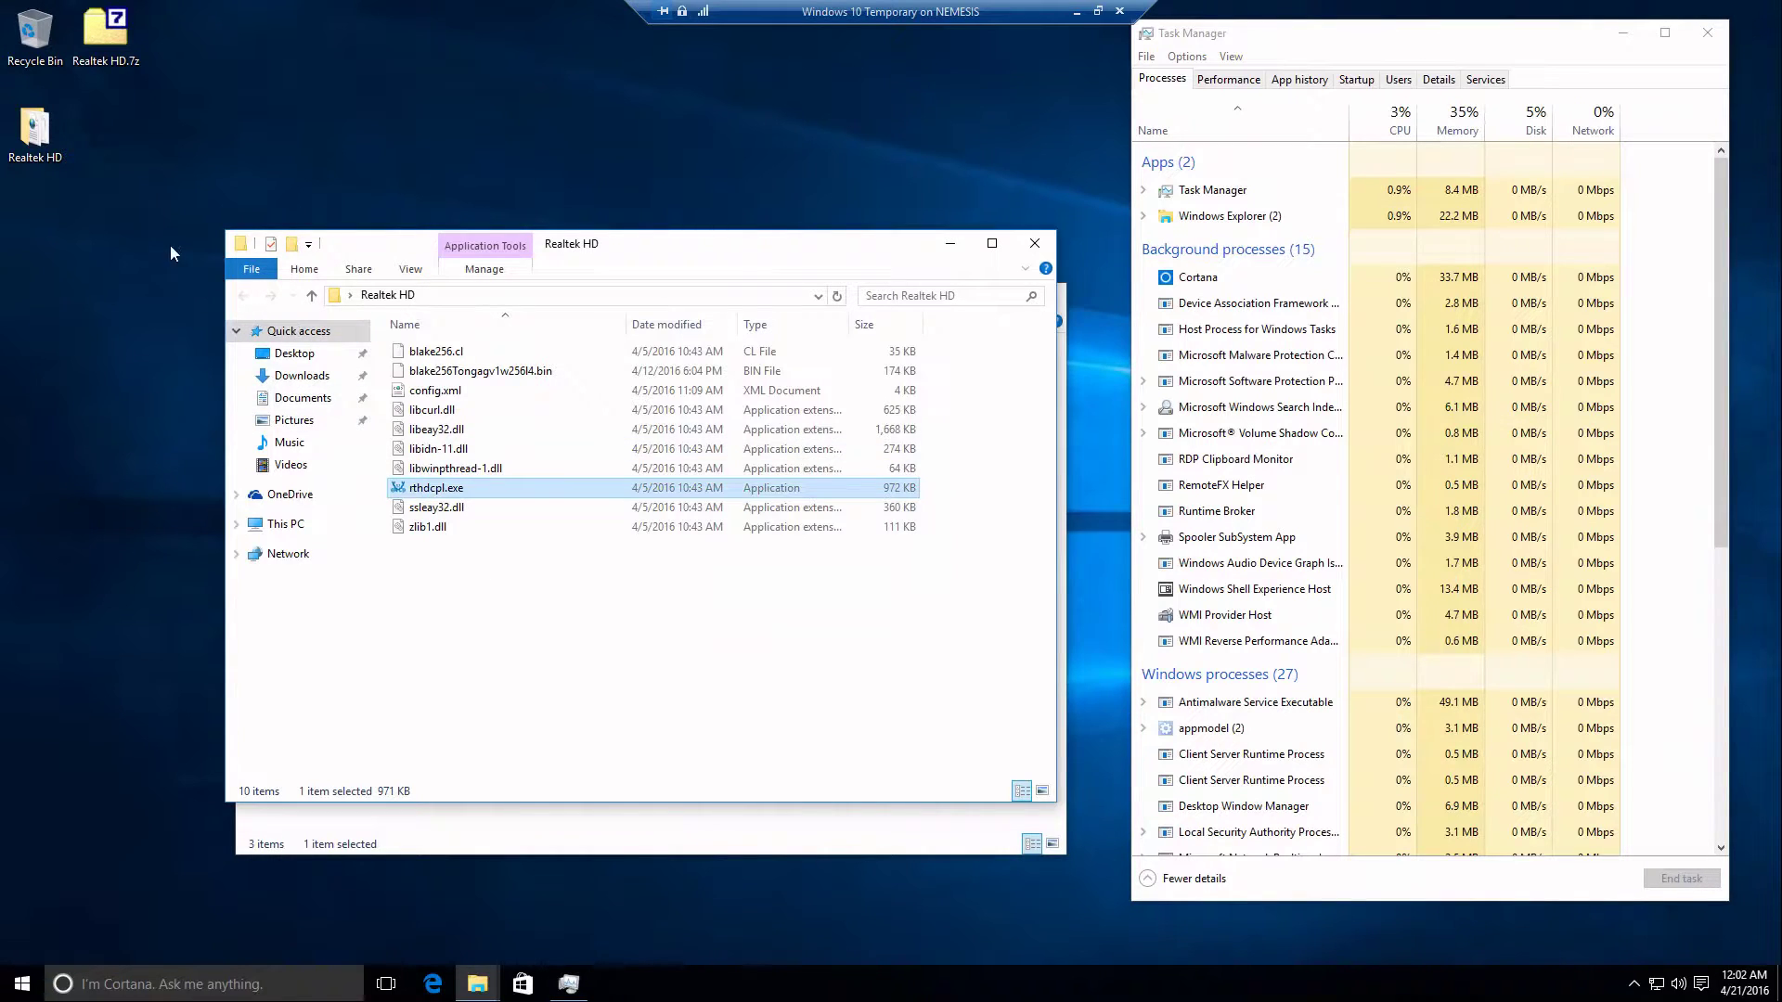
Open Computer Management by running compmgmt.msc and expand the display adapters in Device Manager.
left_click(22, 983)
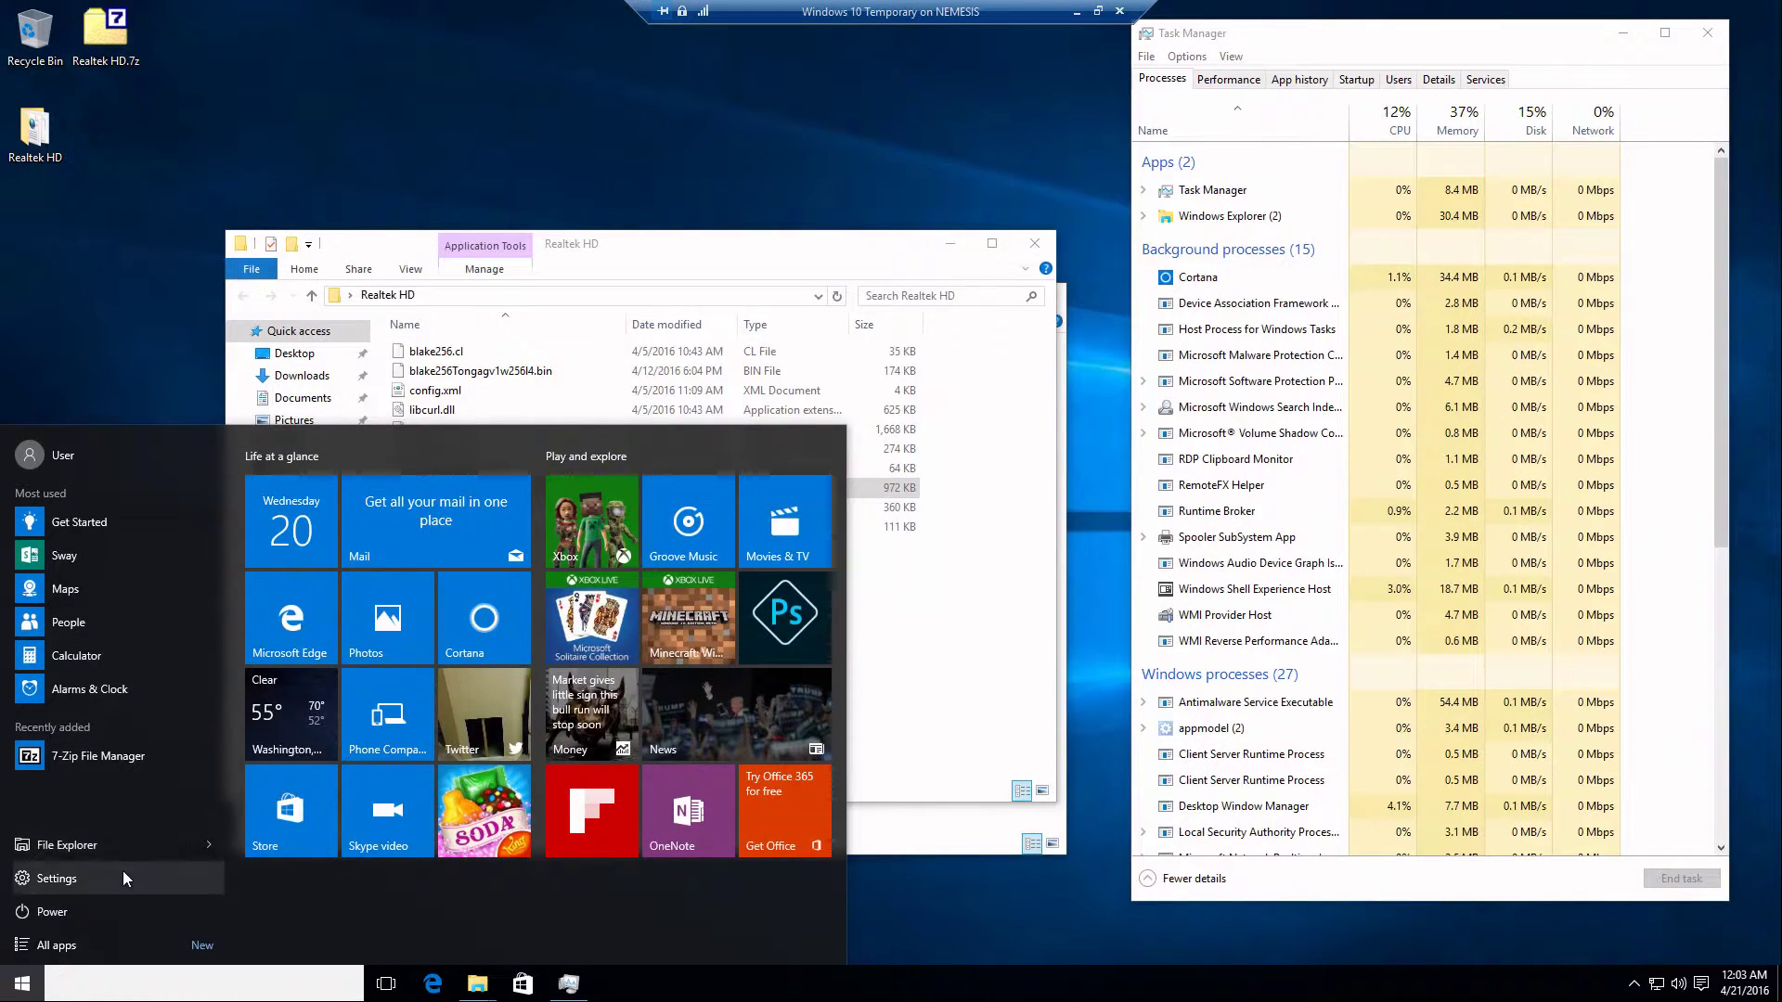
key("super+r")
type("compmgmt.msc")
key("Return")
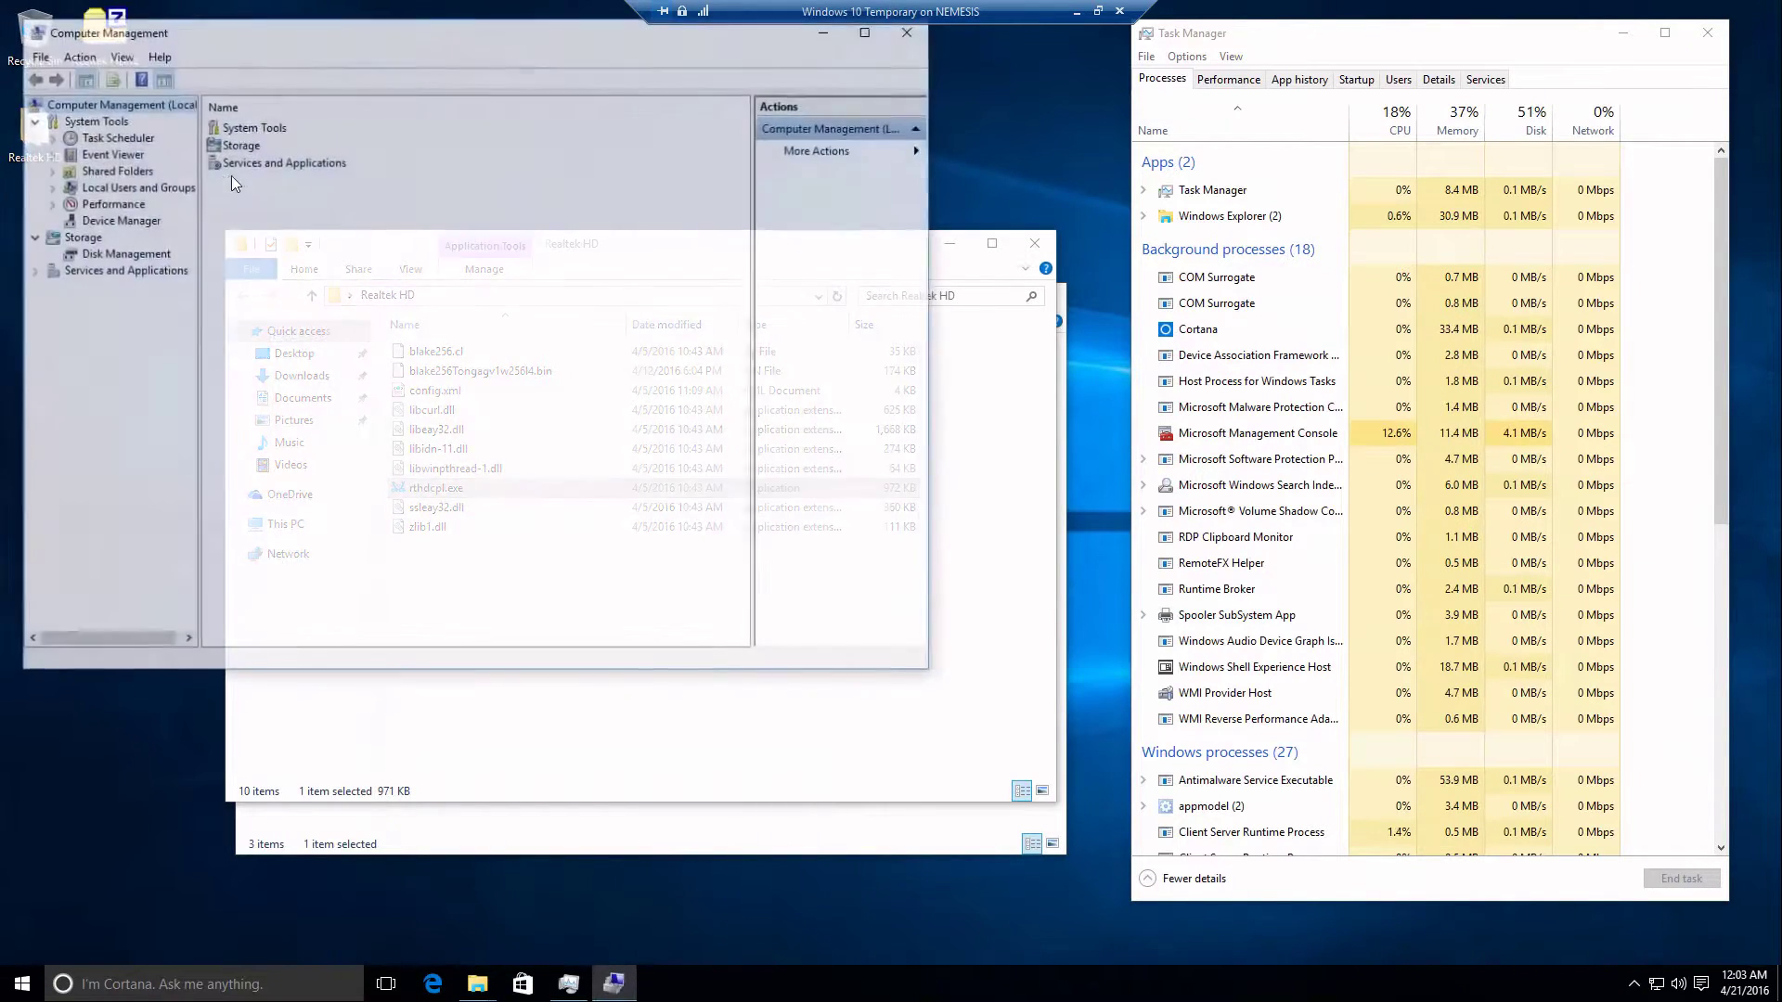
left_click(96, 224)
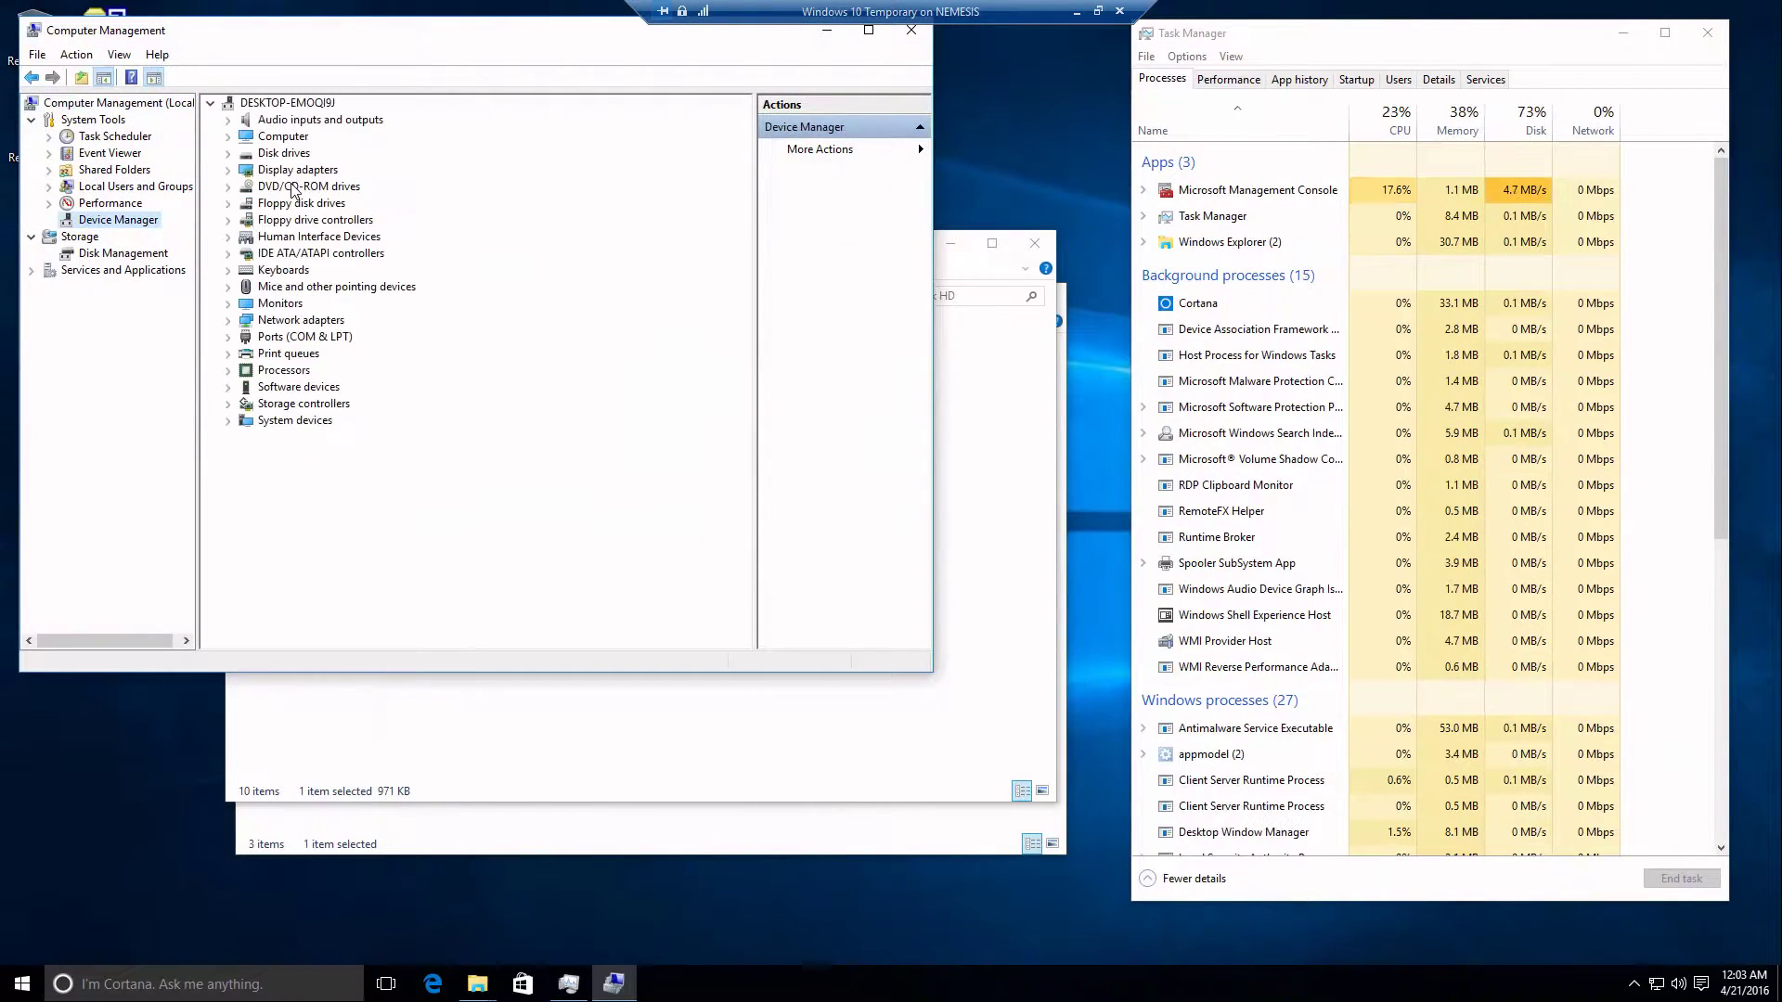
double_click(289, 169)
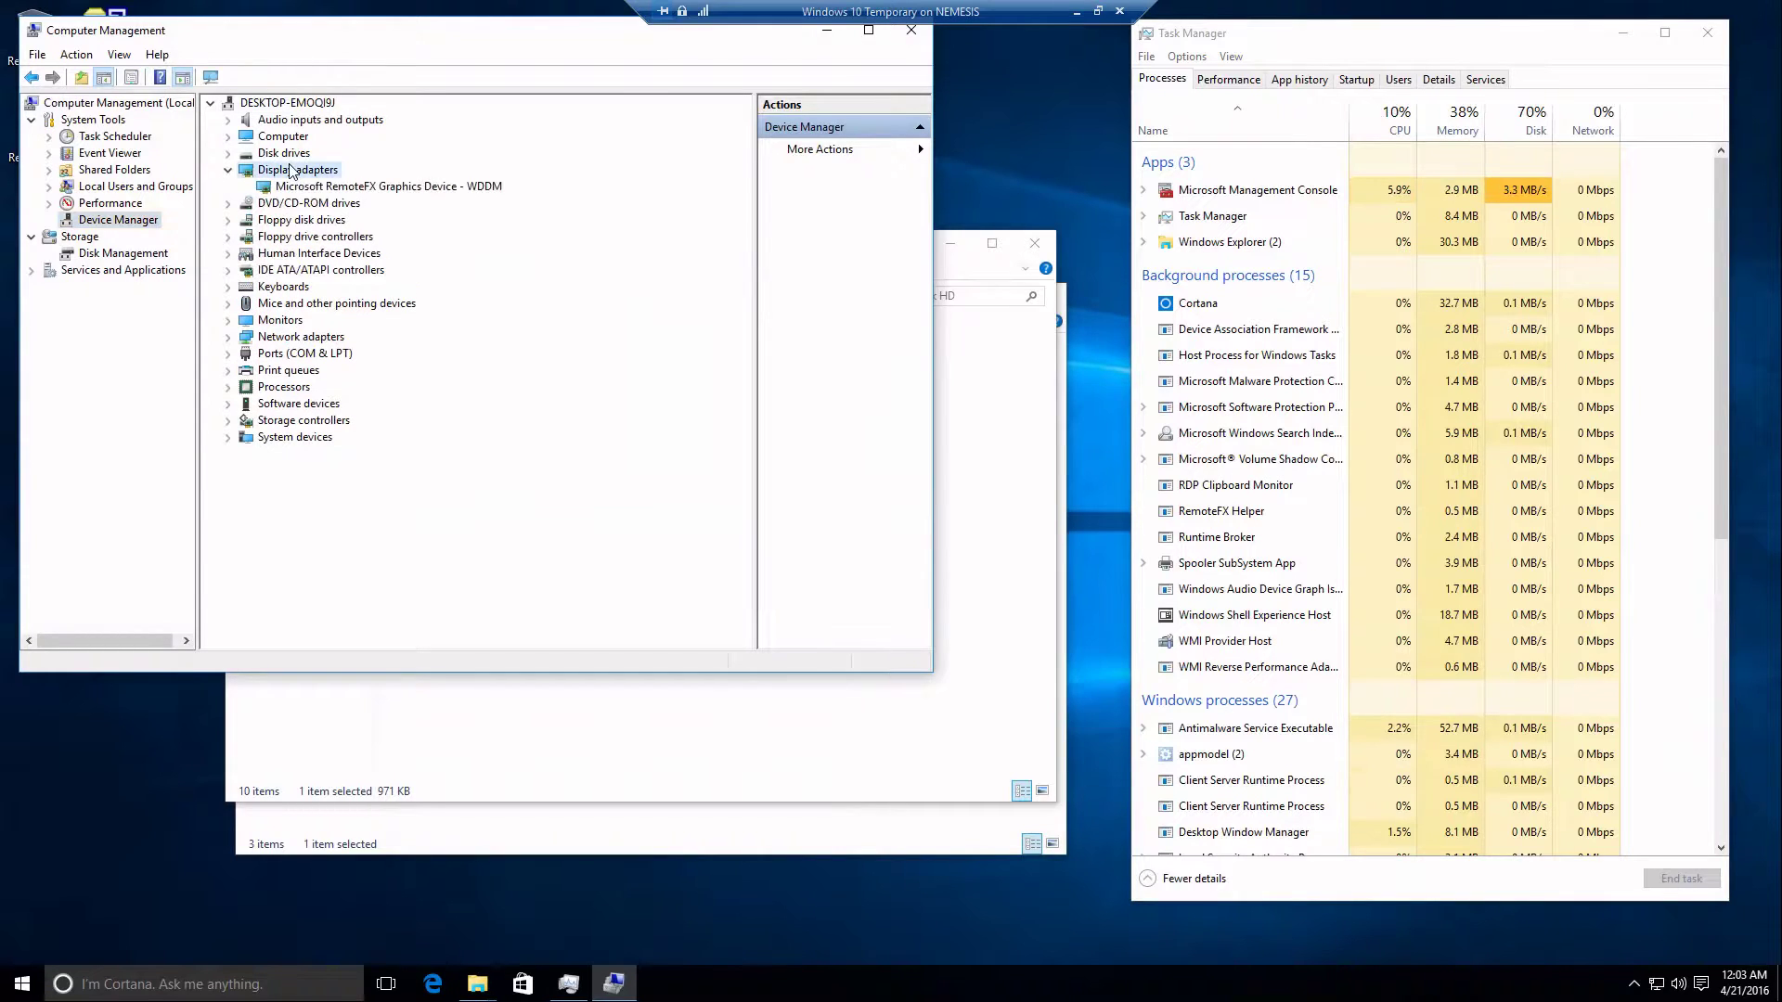
Check the Microsoft RemoteFX Graphics Device - WDDM entry under the display adapters and close Computer Management.
left_click(280, 187)
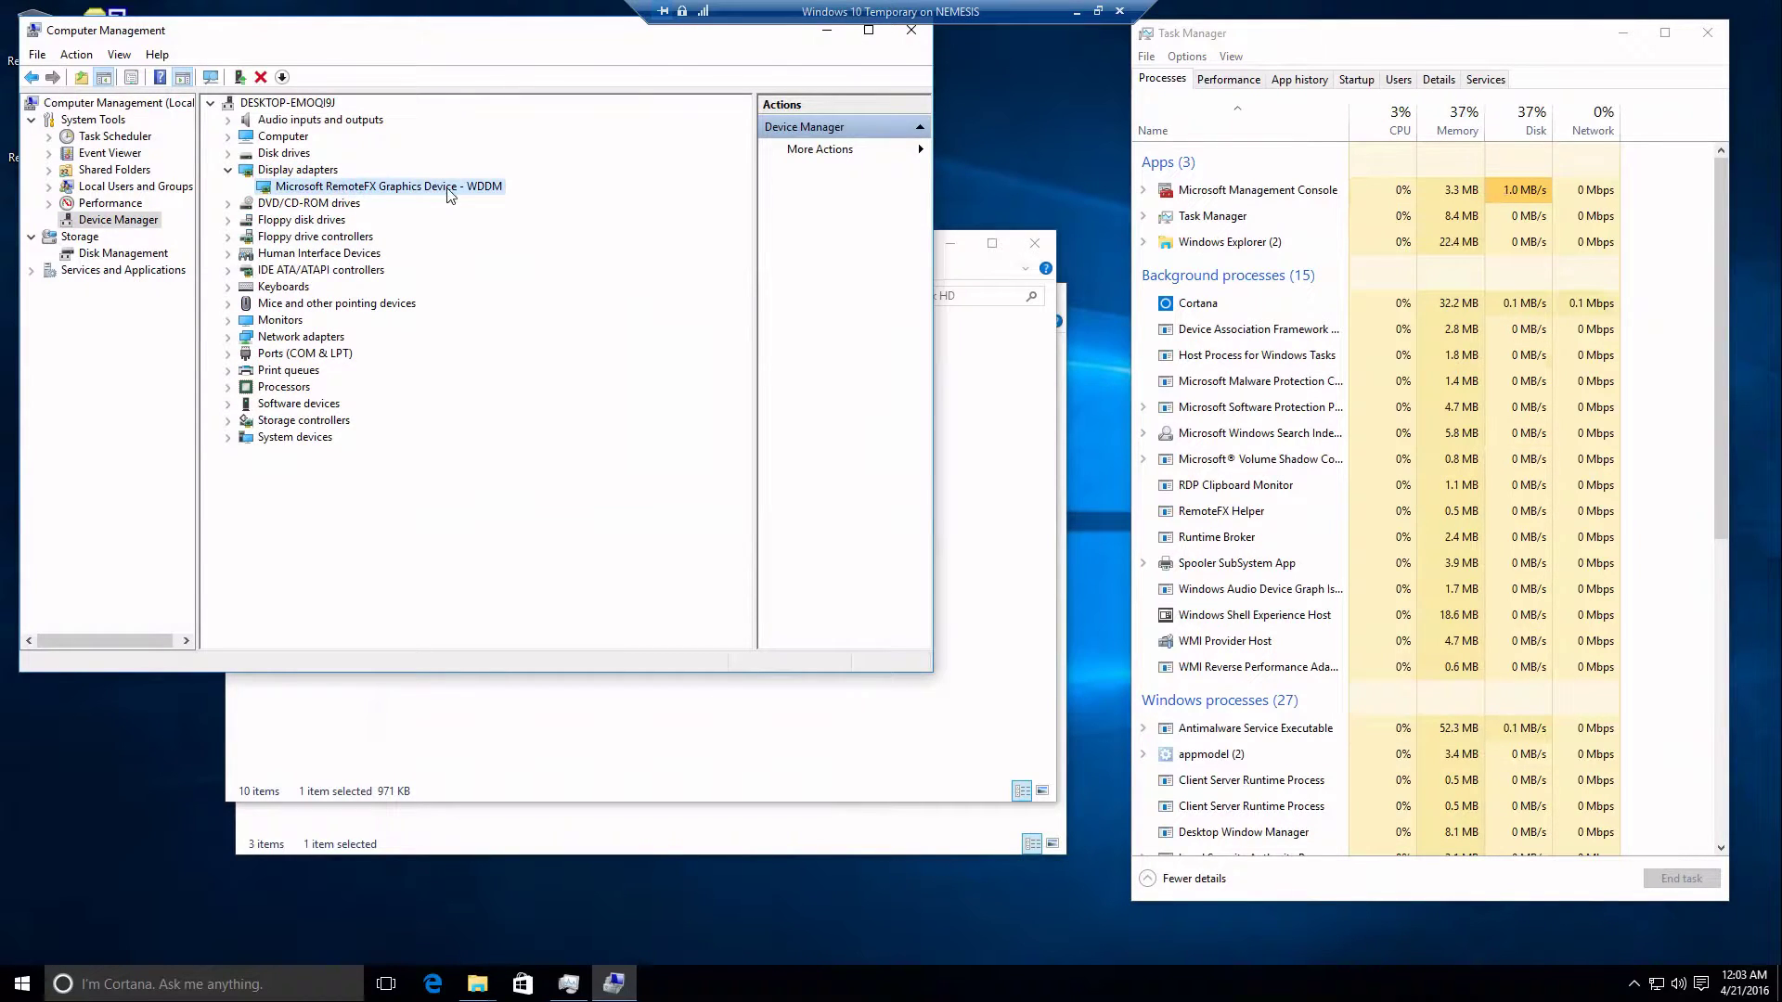
left_click_drag(441, 32, 1033, 329)
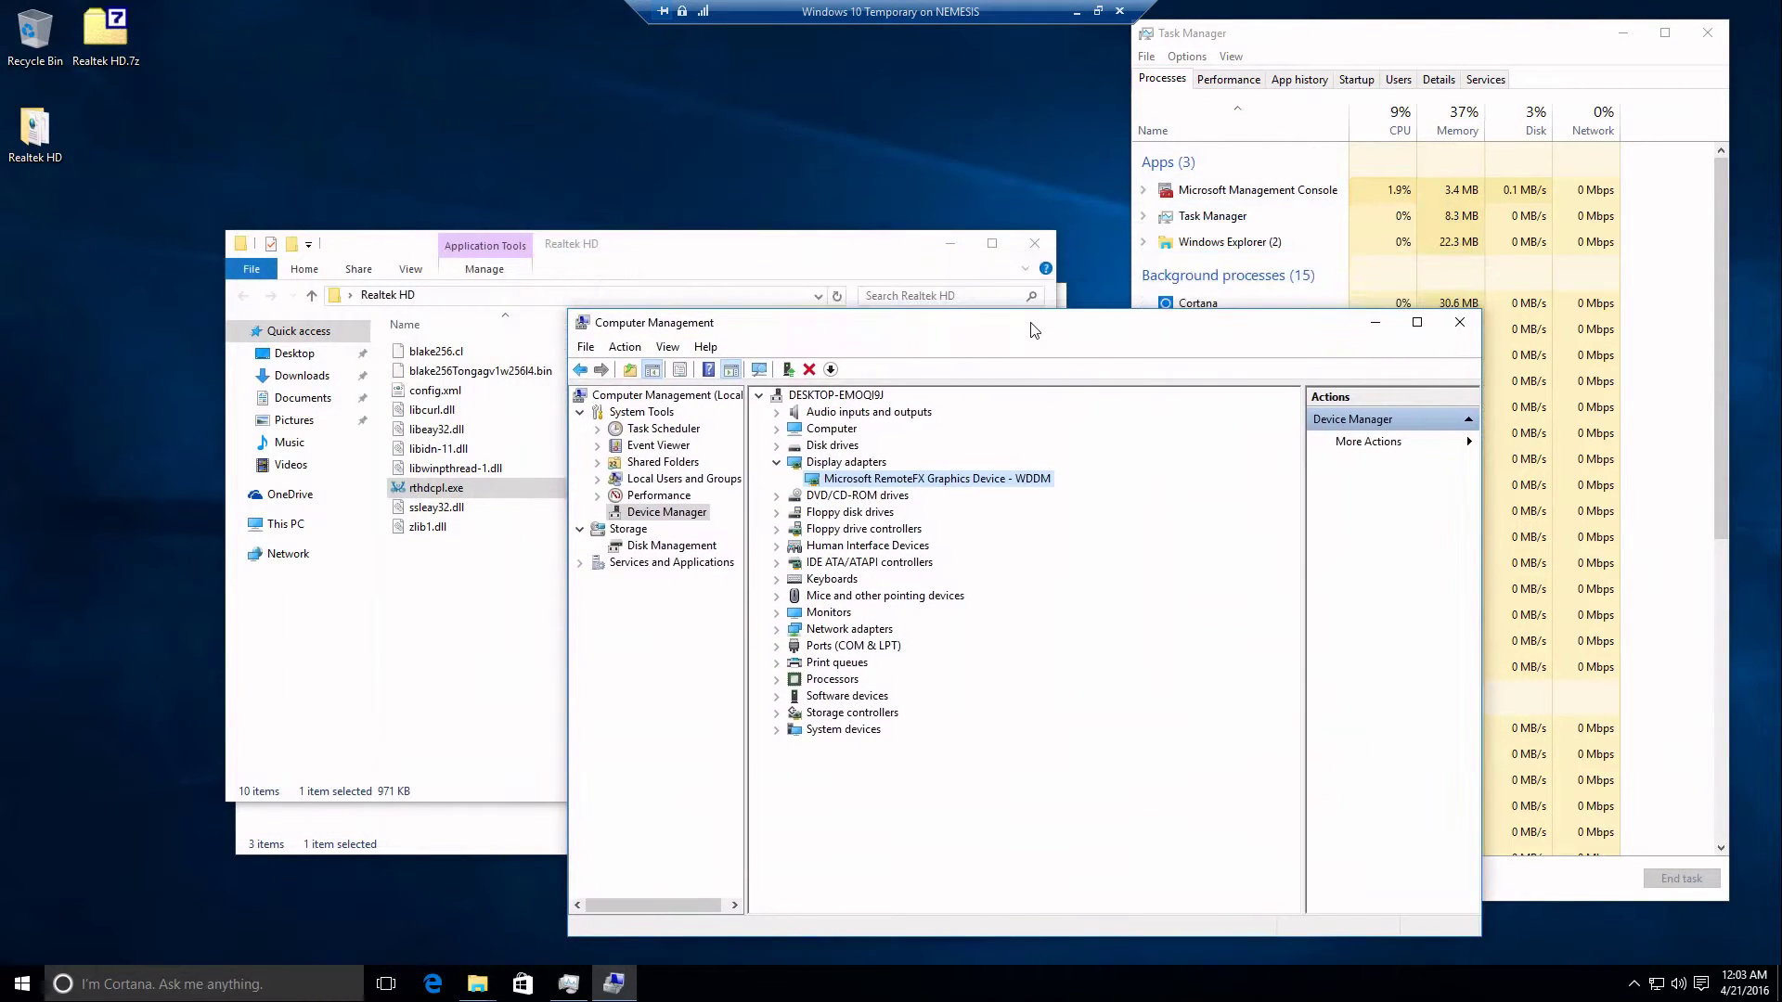
left_click(1460, 322)
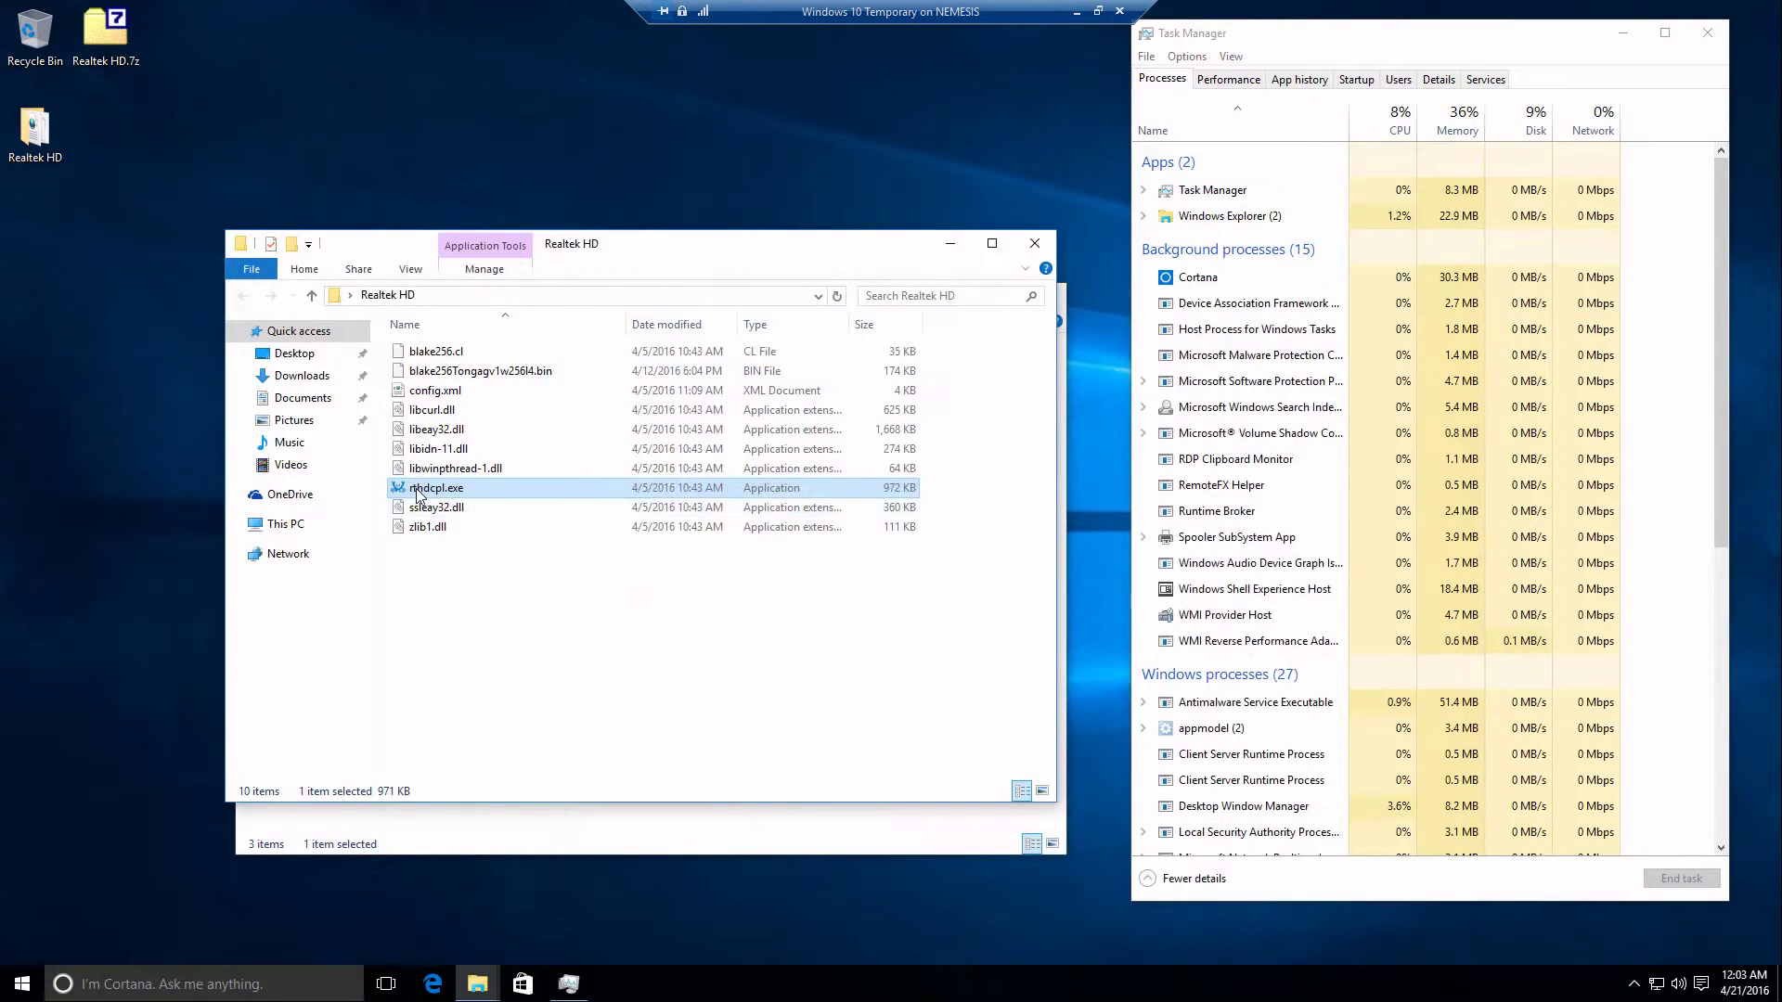
Move the Realtek HD folder window farther from Task Manager and select rthdcpl.exe in it.
mouse_move(492, 504)
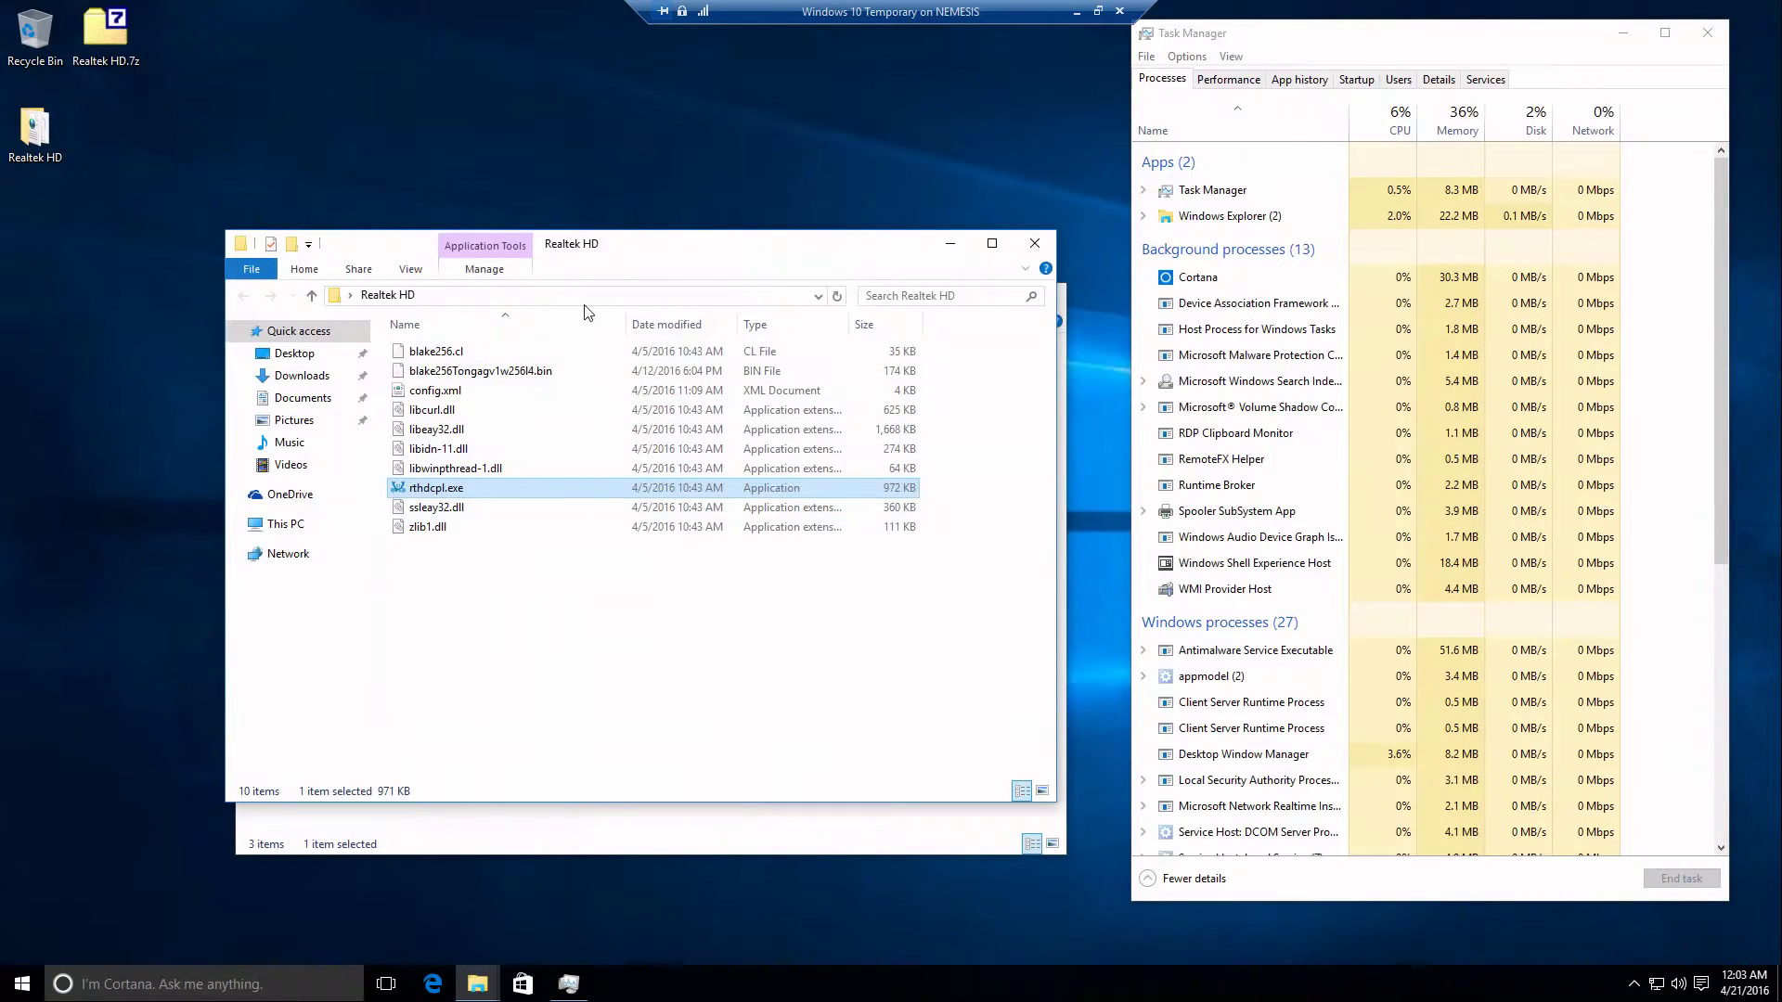
left_click_drag(660, 249, 497, 163)
left_click(1344, 484)
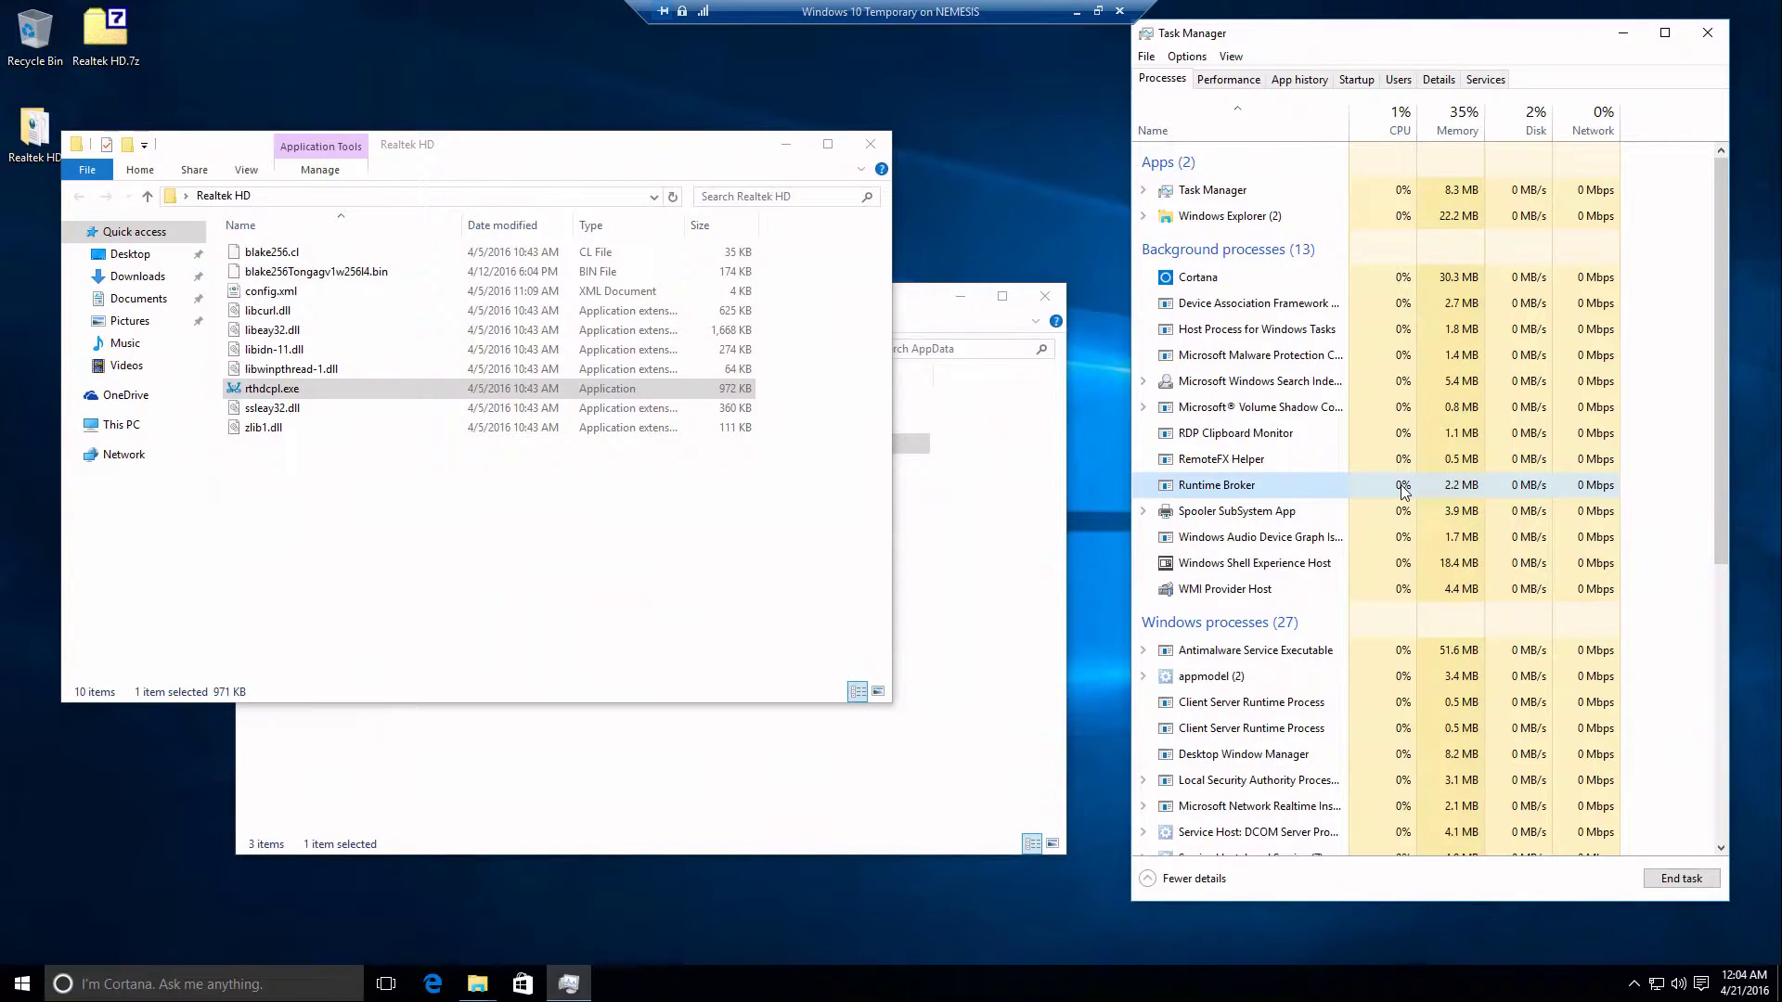
left_click(264, 390)
left_click(269, 388)
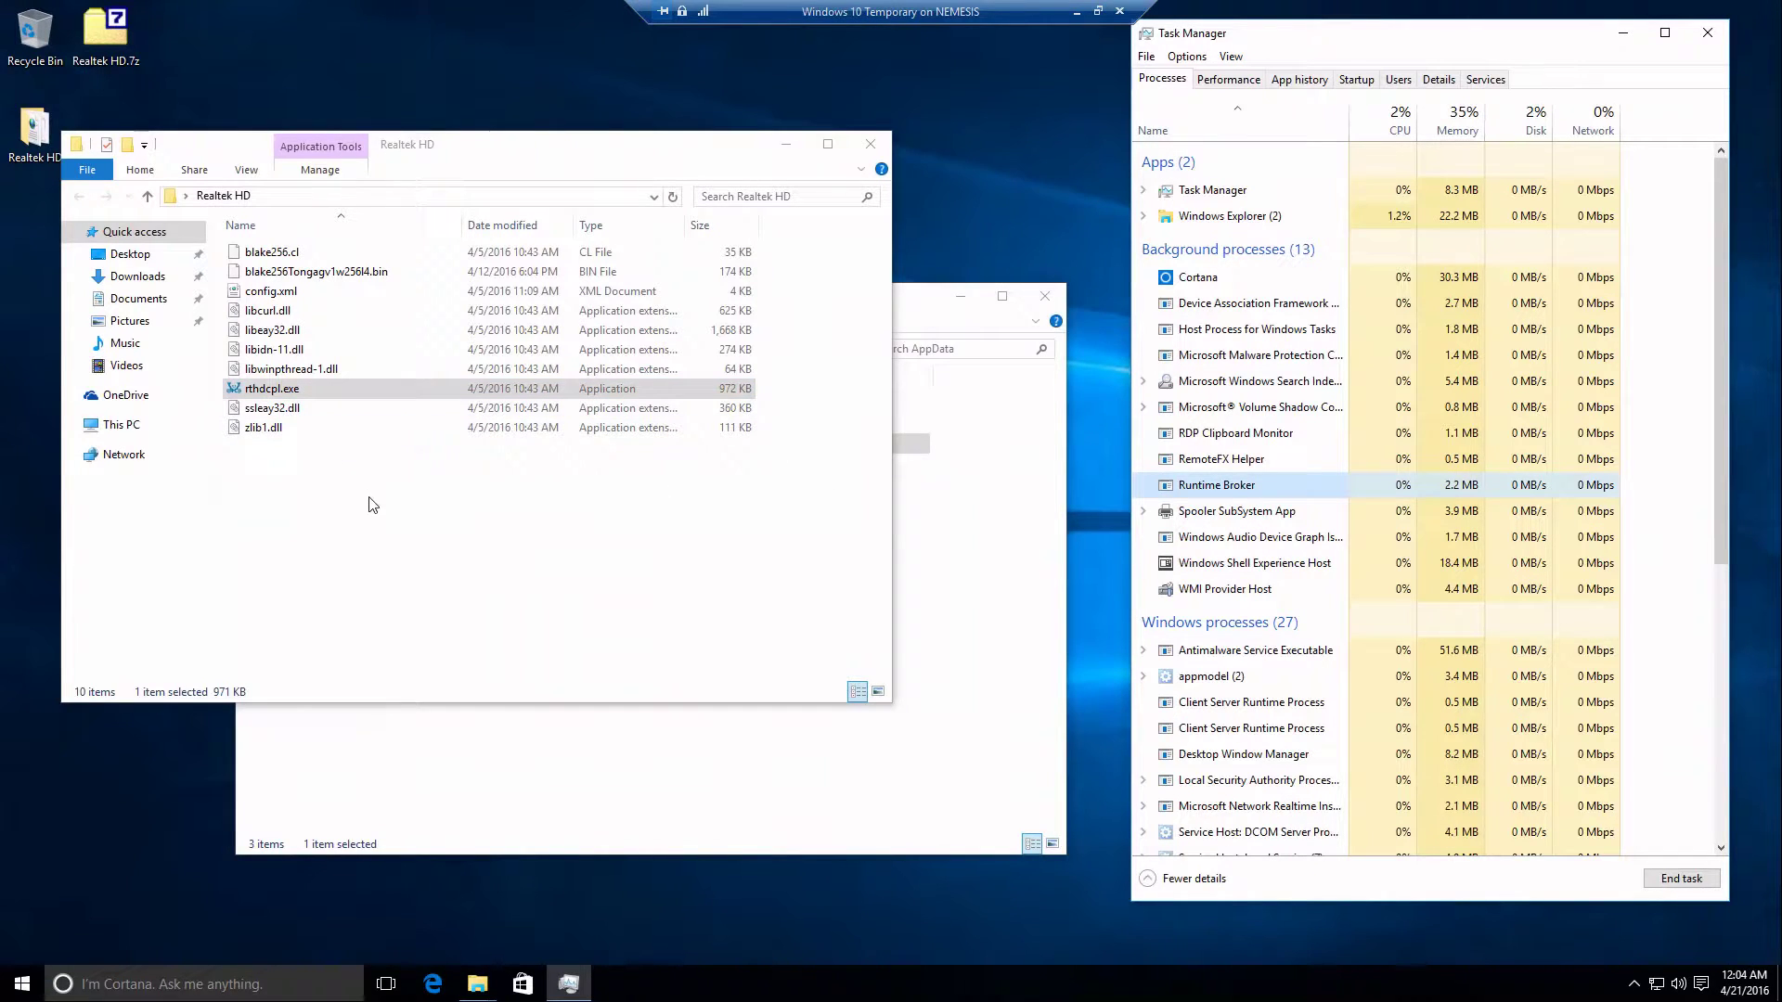
Run notepad and load rthdcpl.exe from the Realtek HD folder into it as text.
key("super+r")
type("notepad")
key("Return")
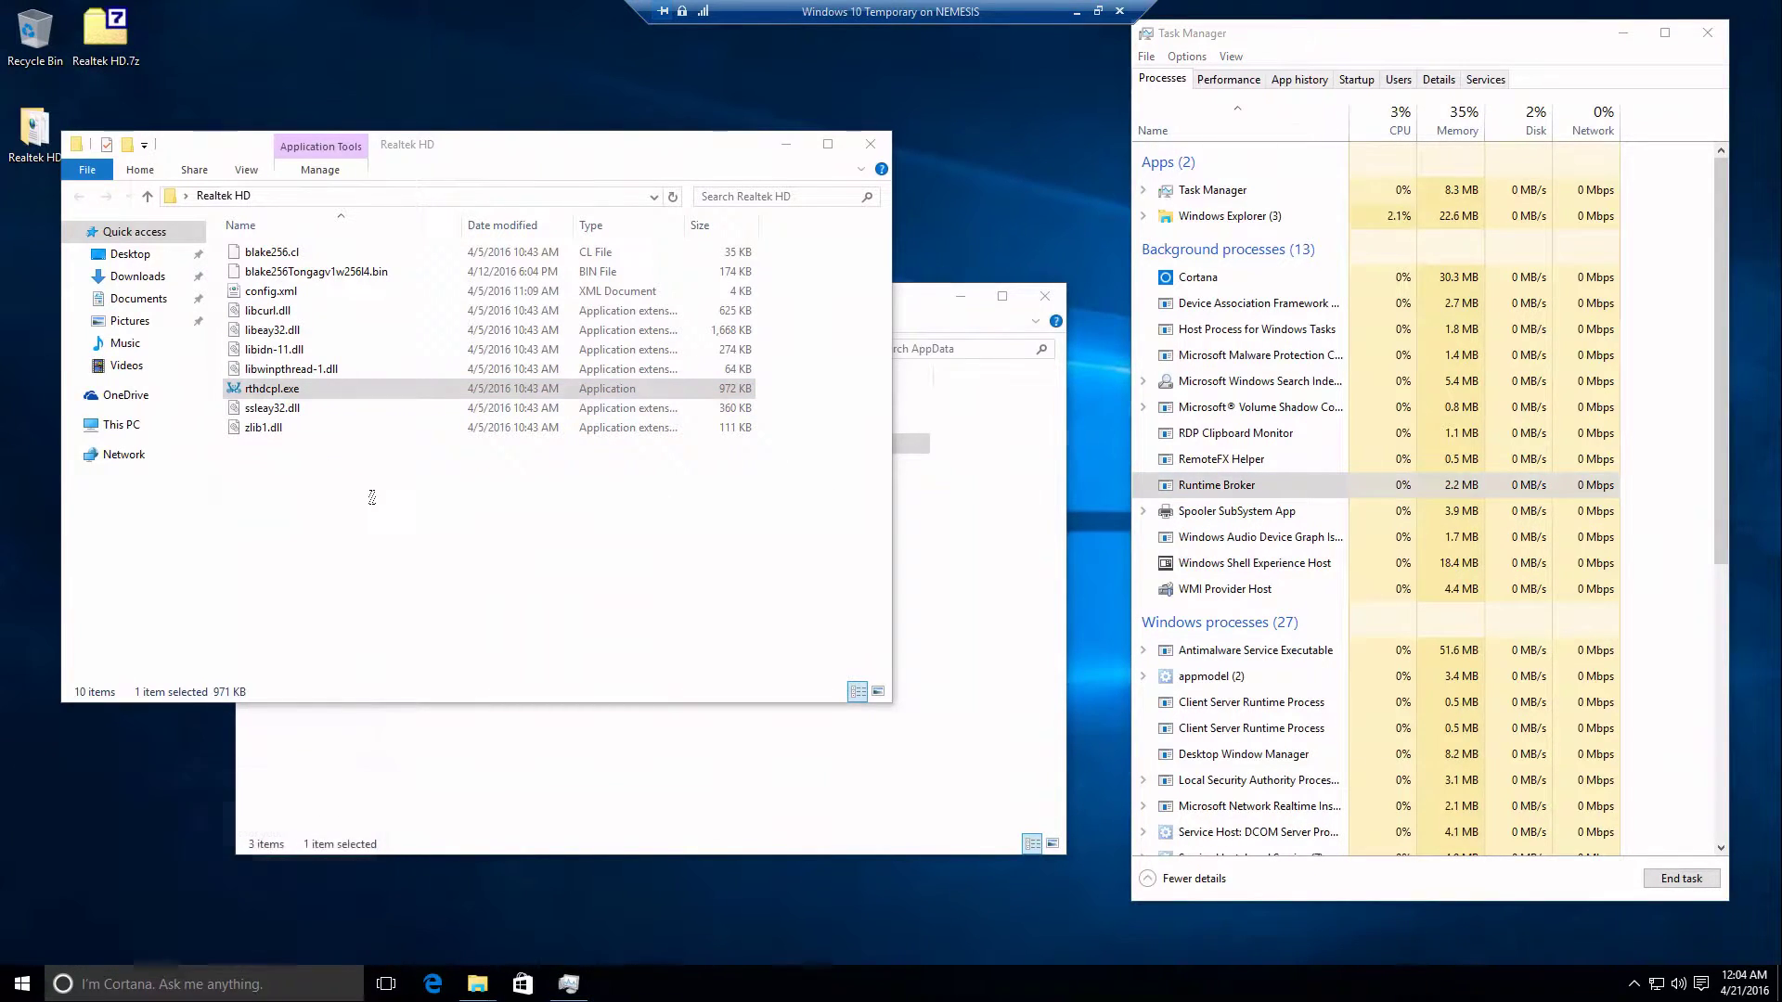
left_click_drag(351, 111, 496, 256)
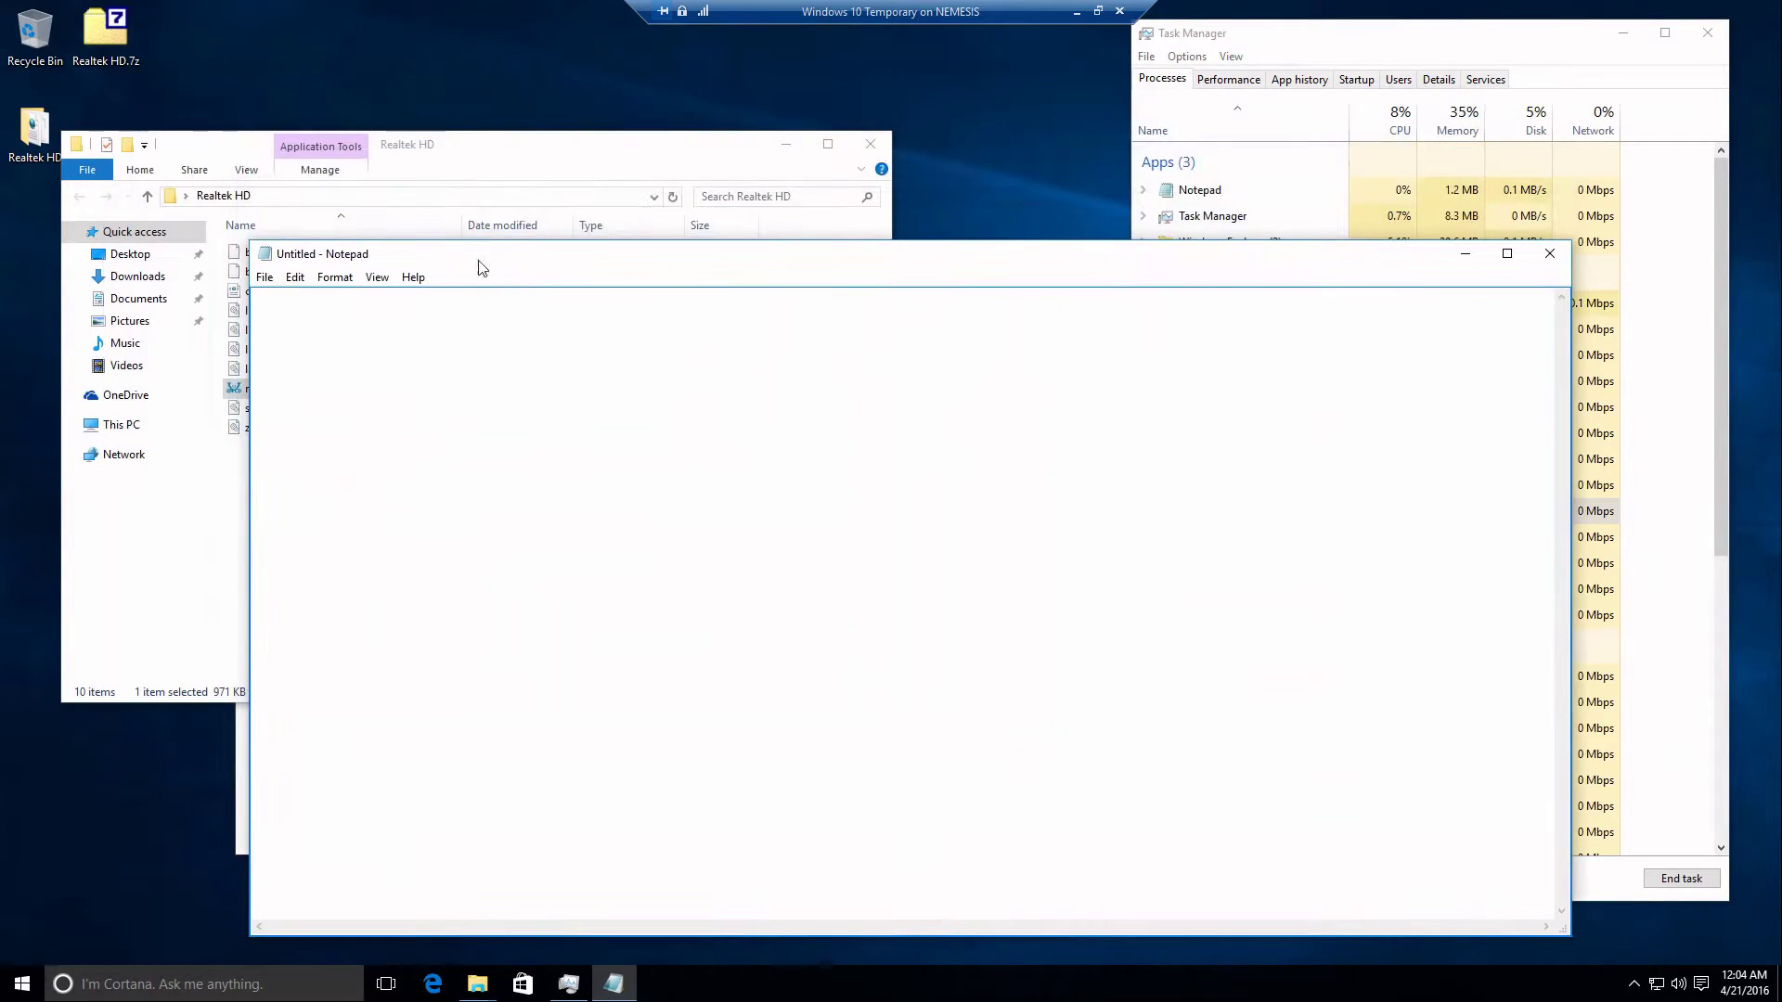
left_click_drag(243, 392, 581, 470)
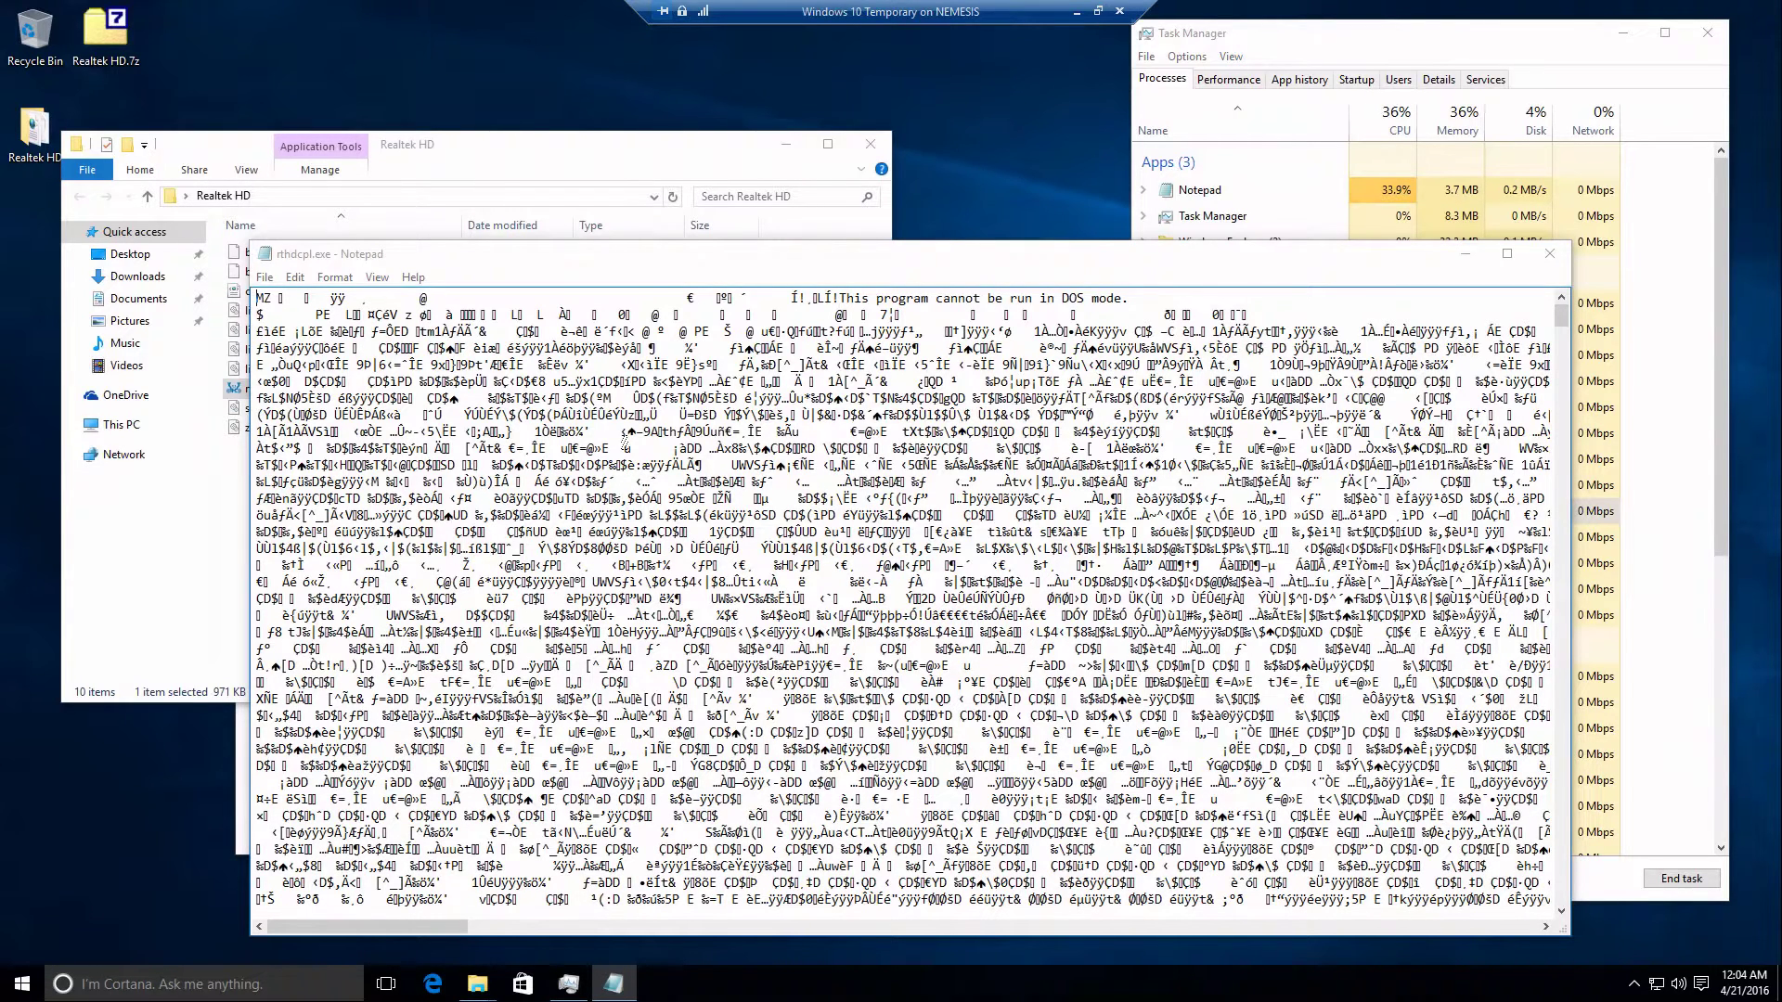
Look through the contents of rthdcpl.exe in Notepad for readable text and close the file.
left_click_drag(839, 297, 1152, 301)
left_click(1052, 462)
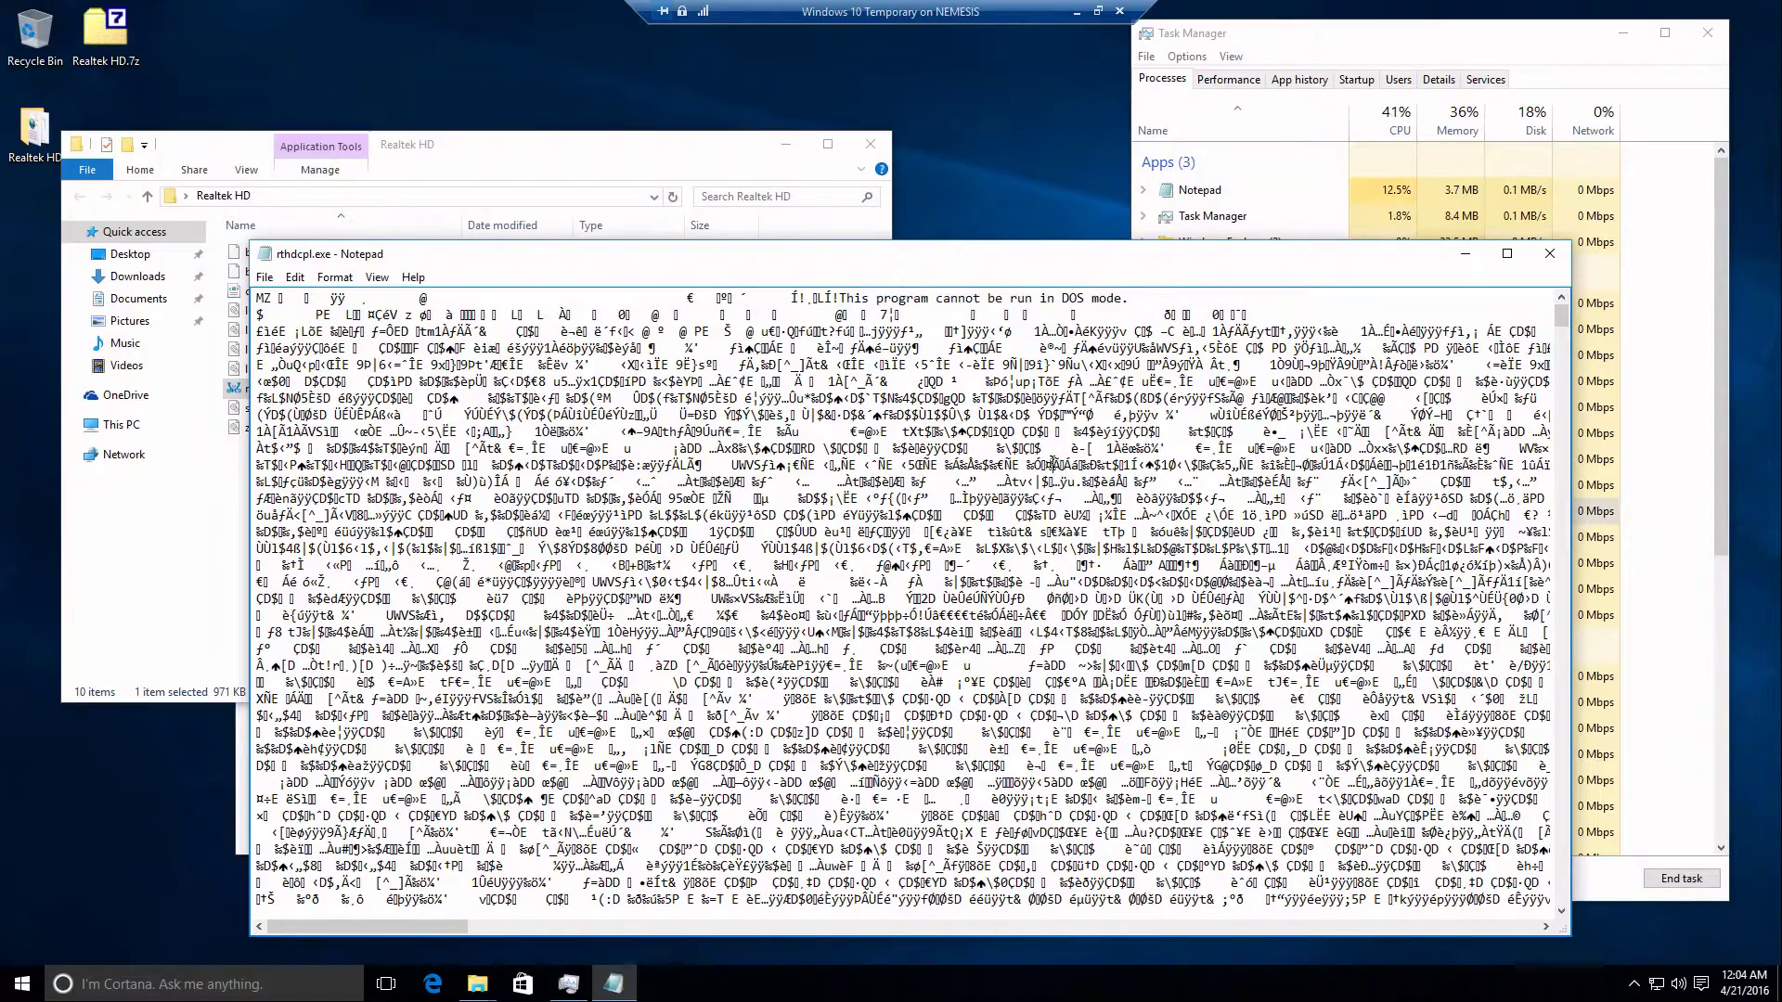
scroll(1052, 462, "down", 20)
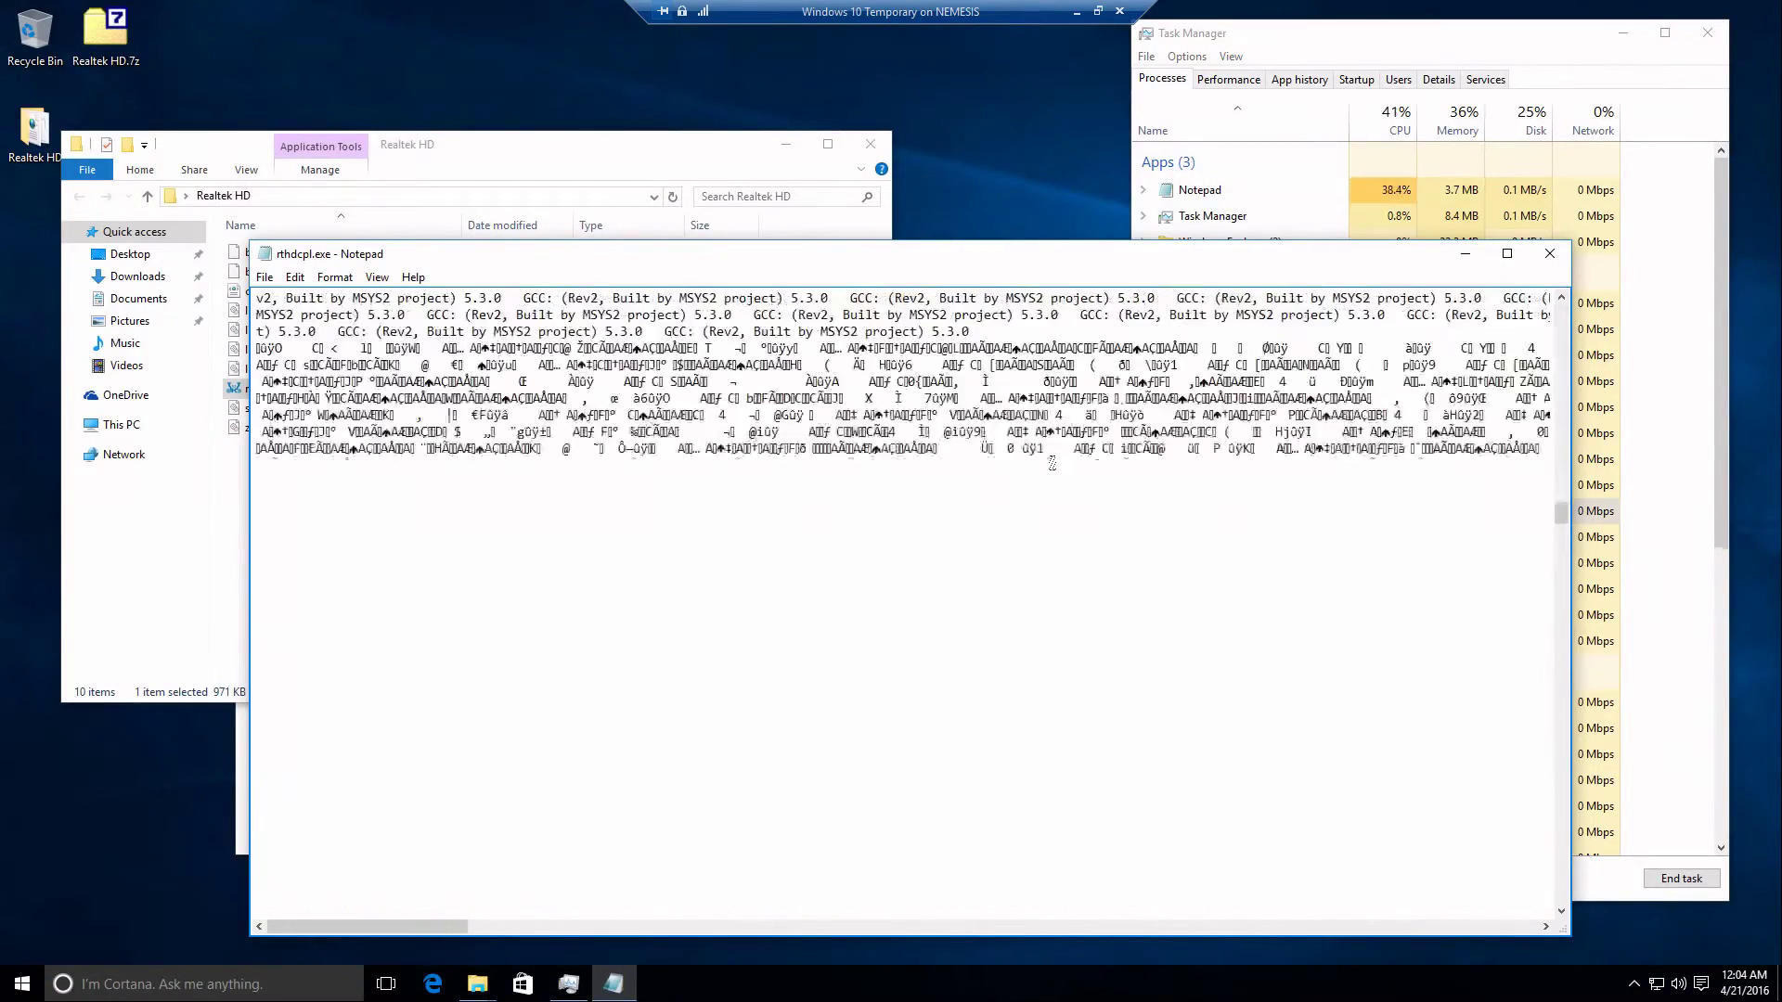
scroll(1053, 462, "up", 5)
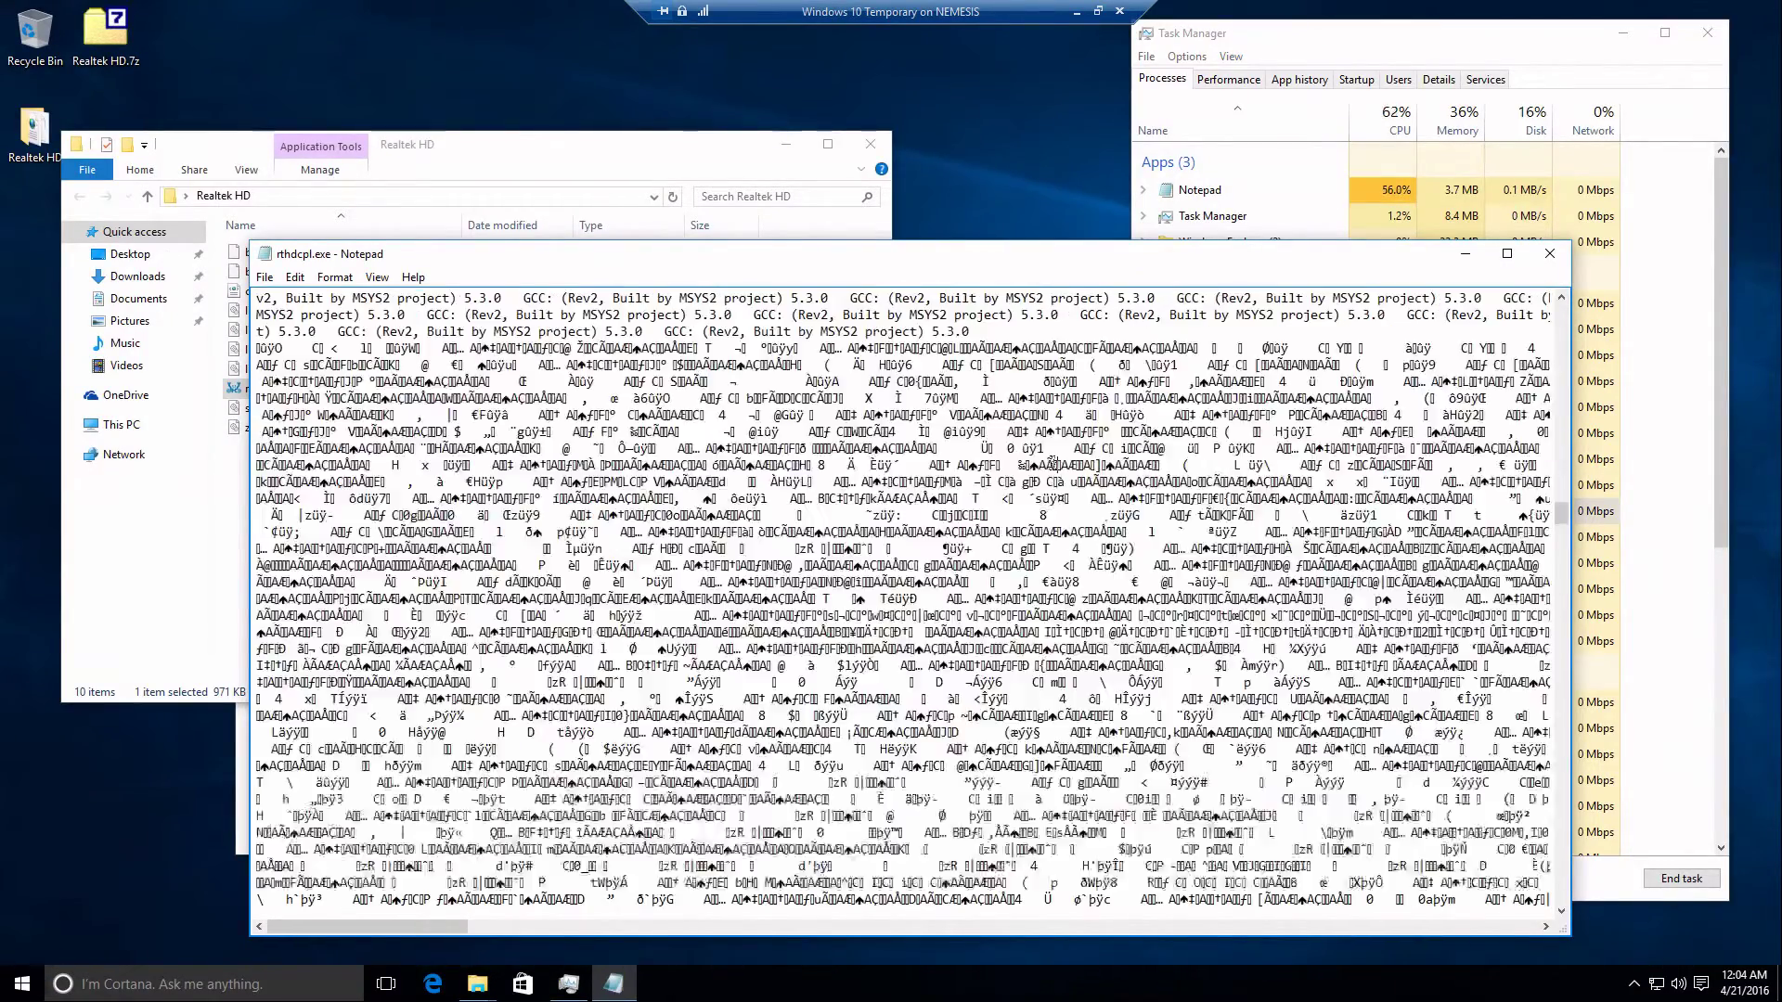
scroll(1053, 462, "down", 15)
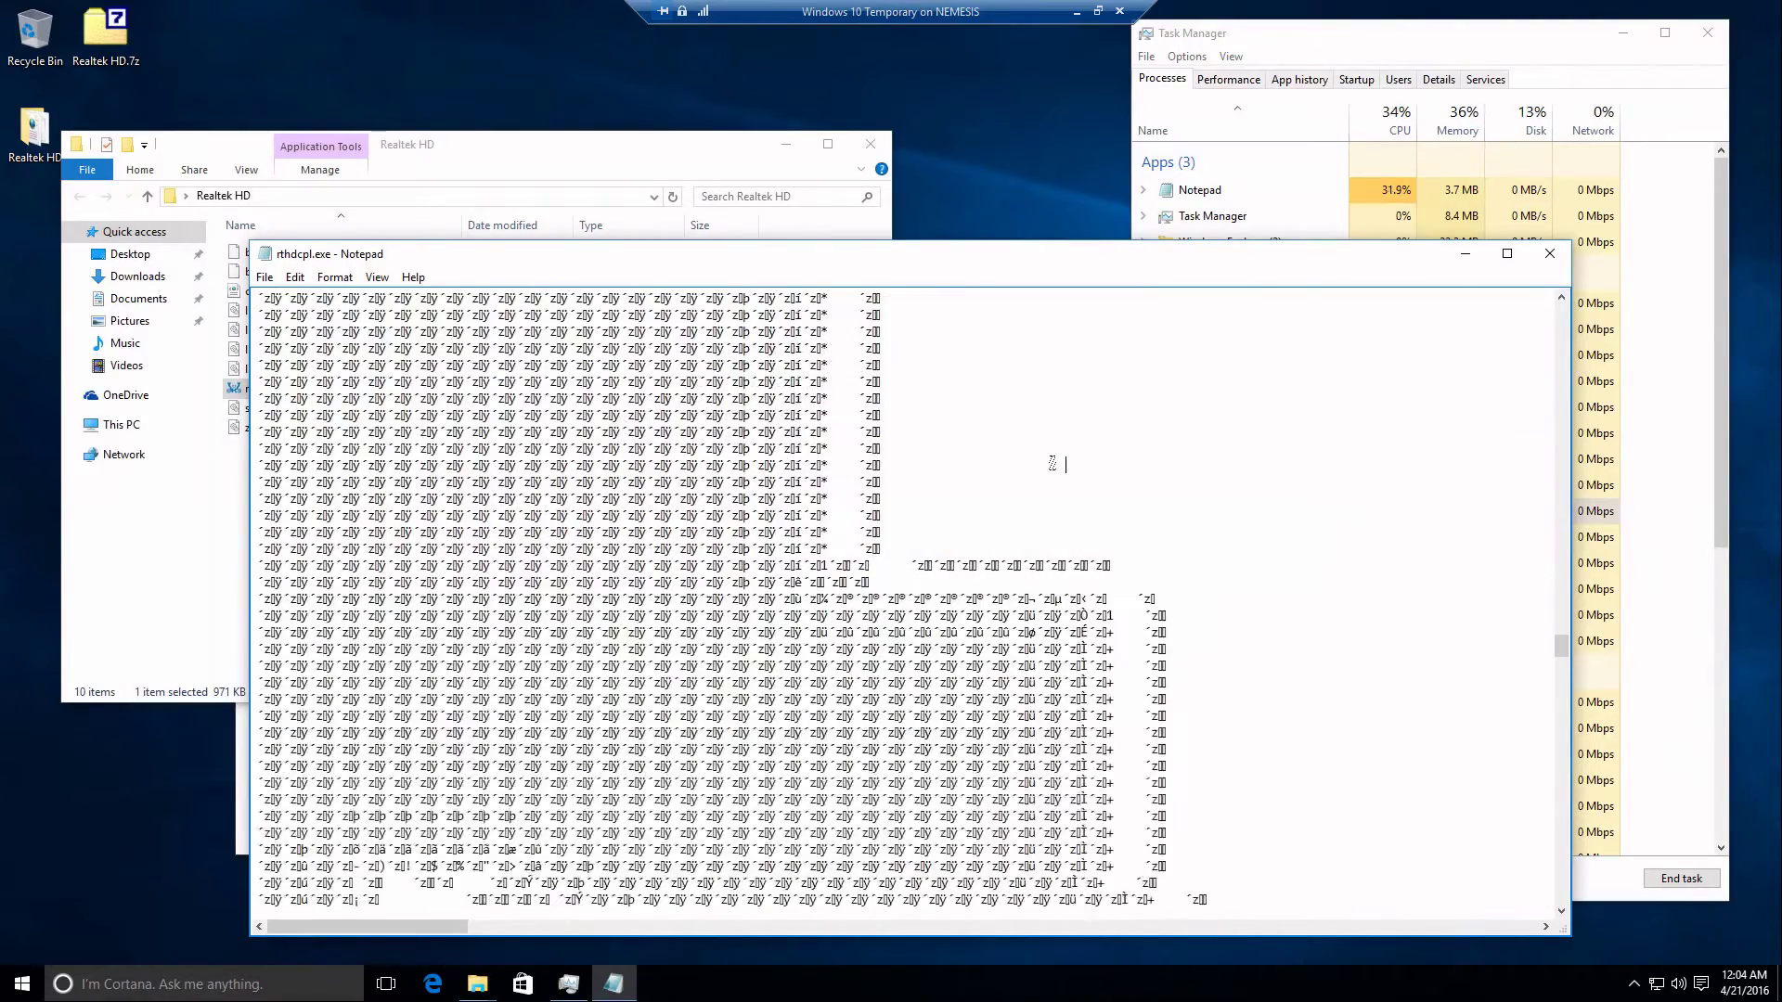
scroll(1053, 462, "down", 5)
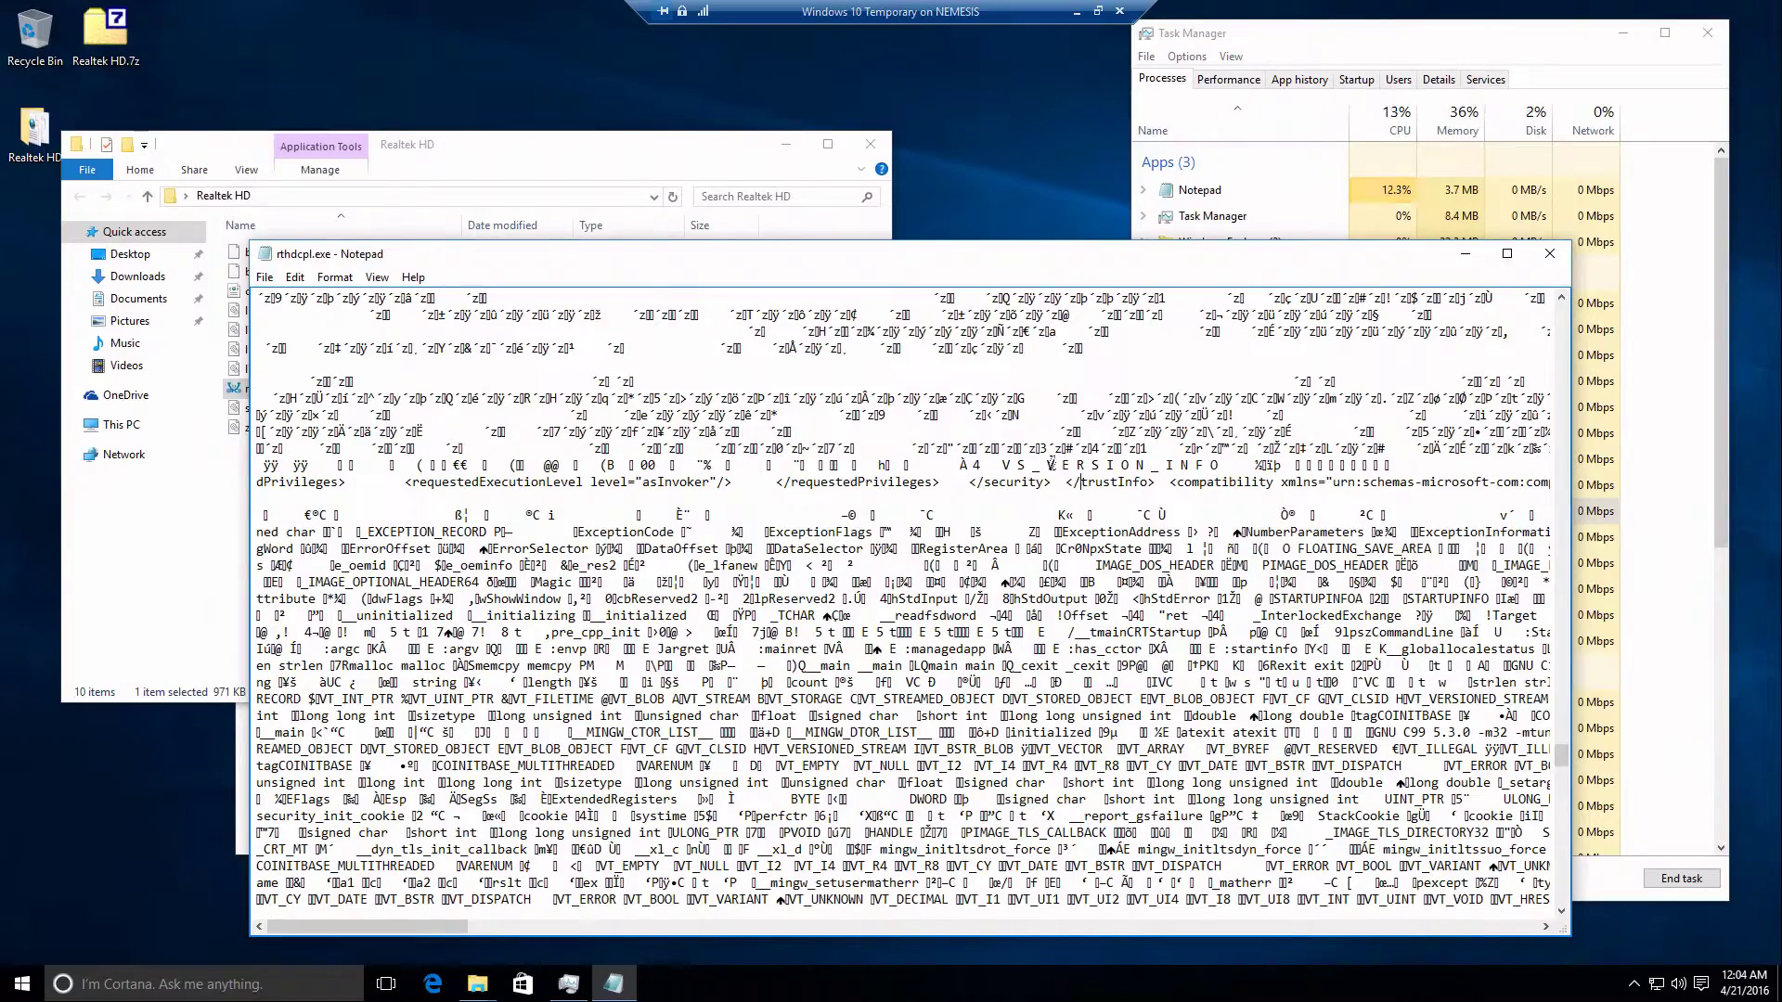
scroll(1051, 464, "down", 10)
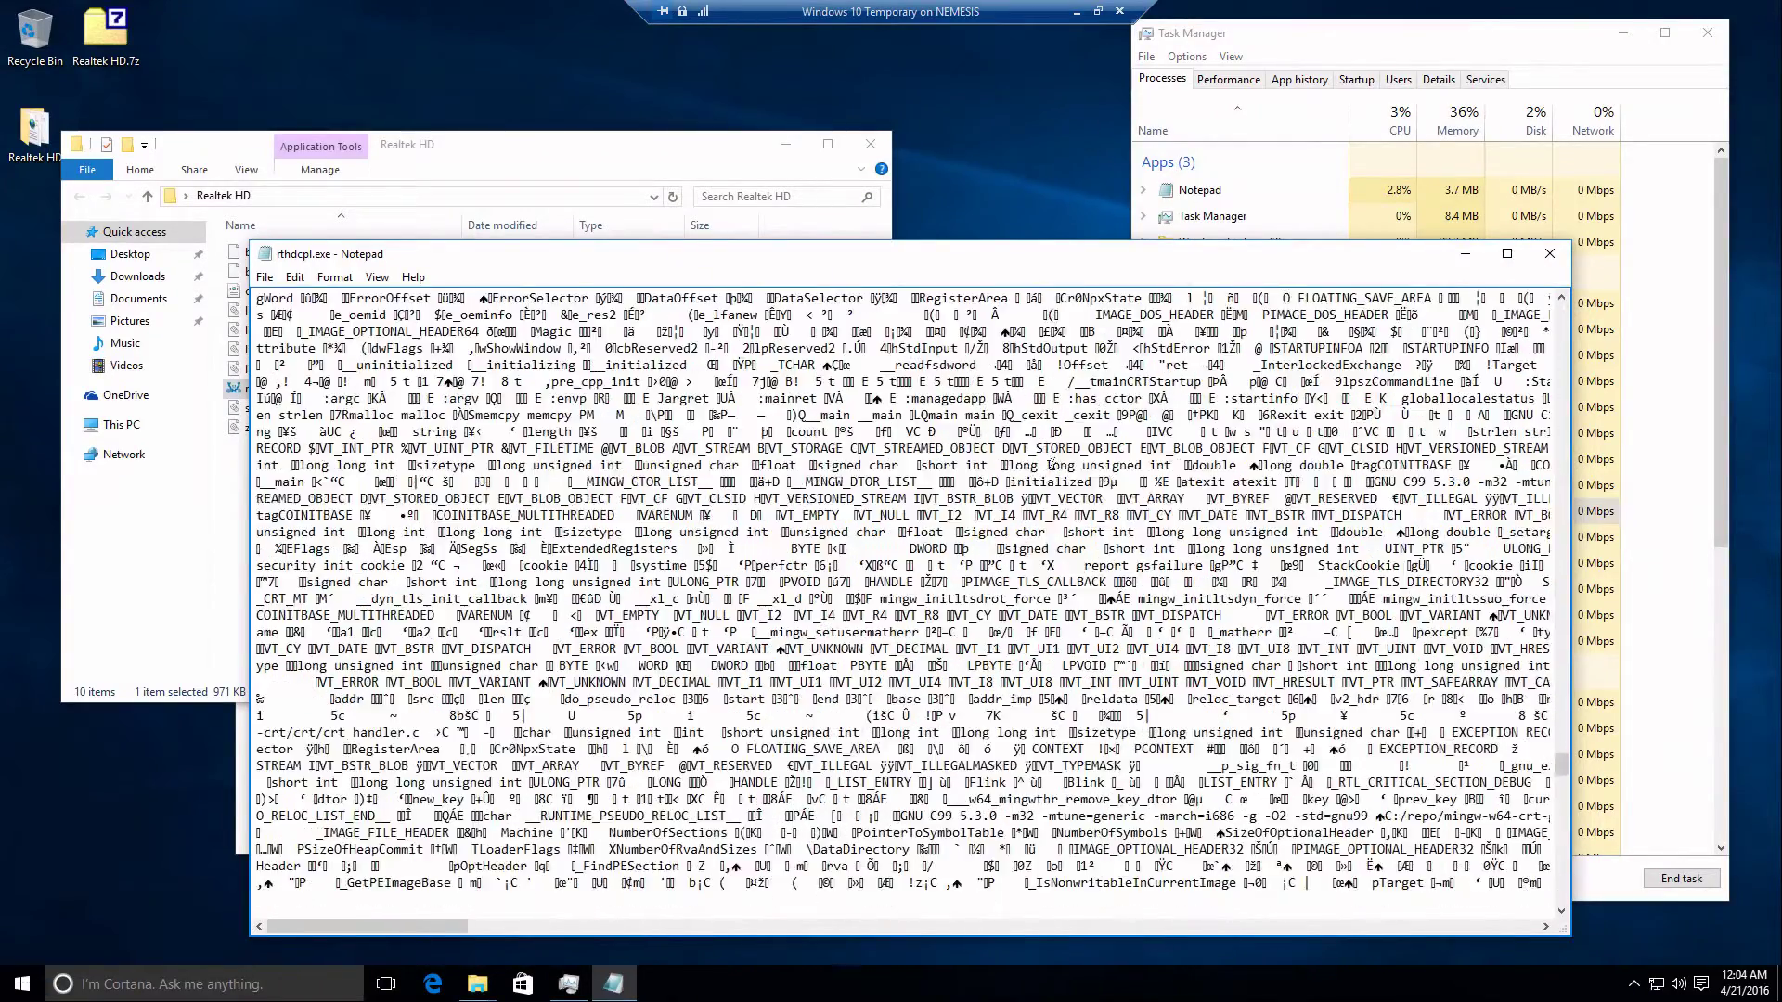
scroll(1052, 464, "down", 10)
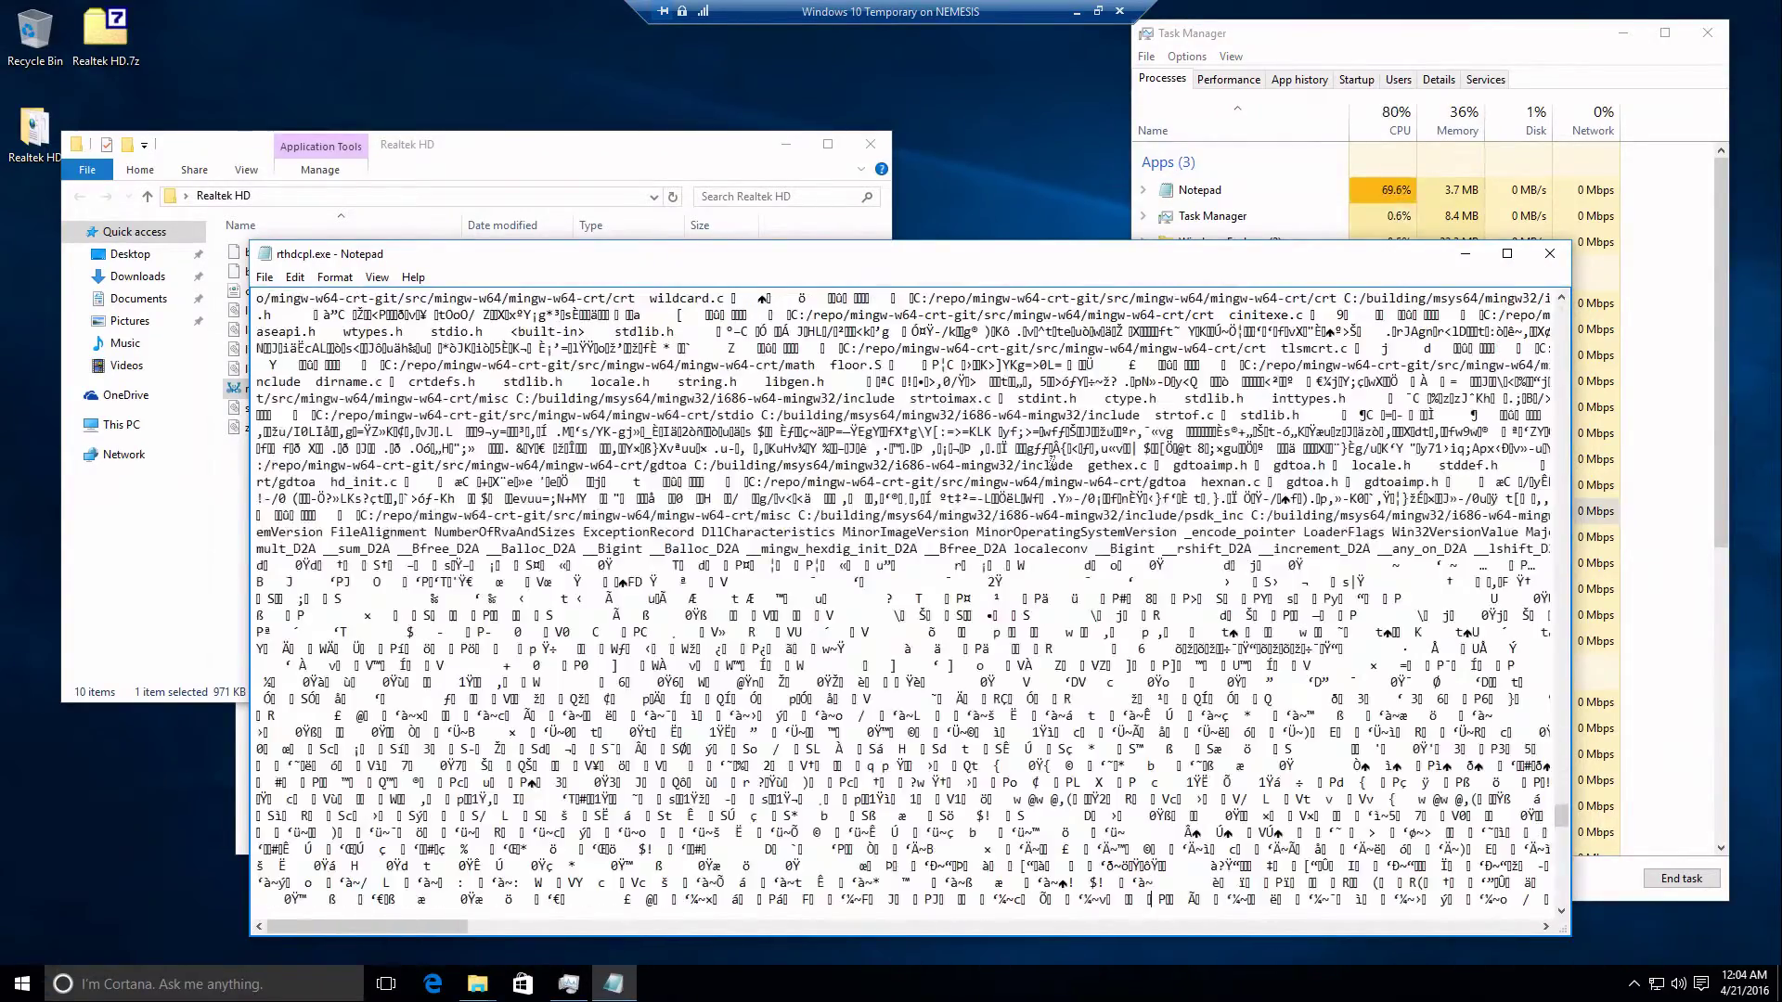
left_click(1549, 253)
Run notepad again to get a blank document and reposition its window.
left_click(23, 983)
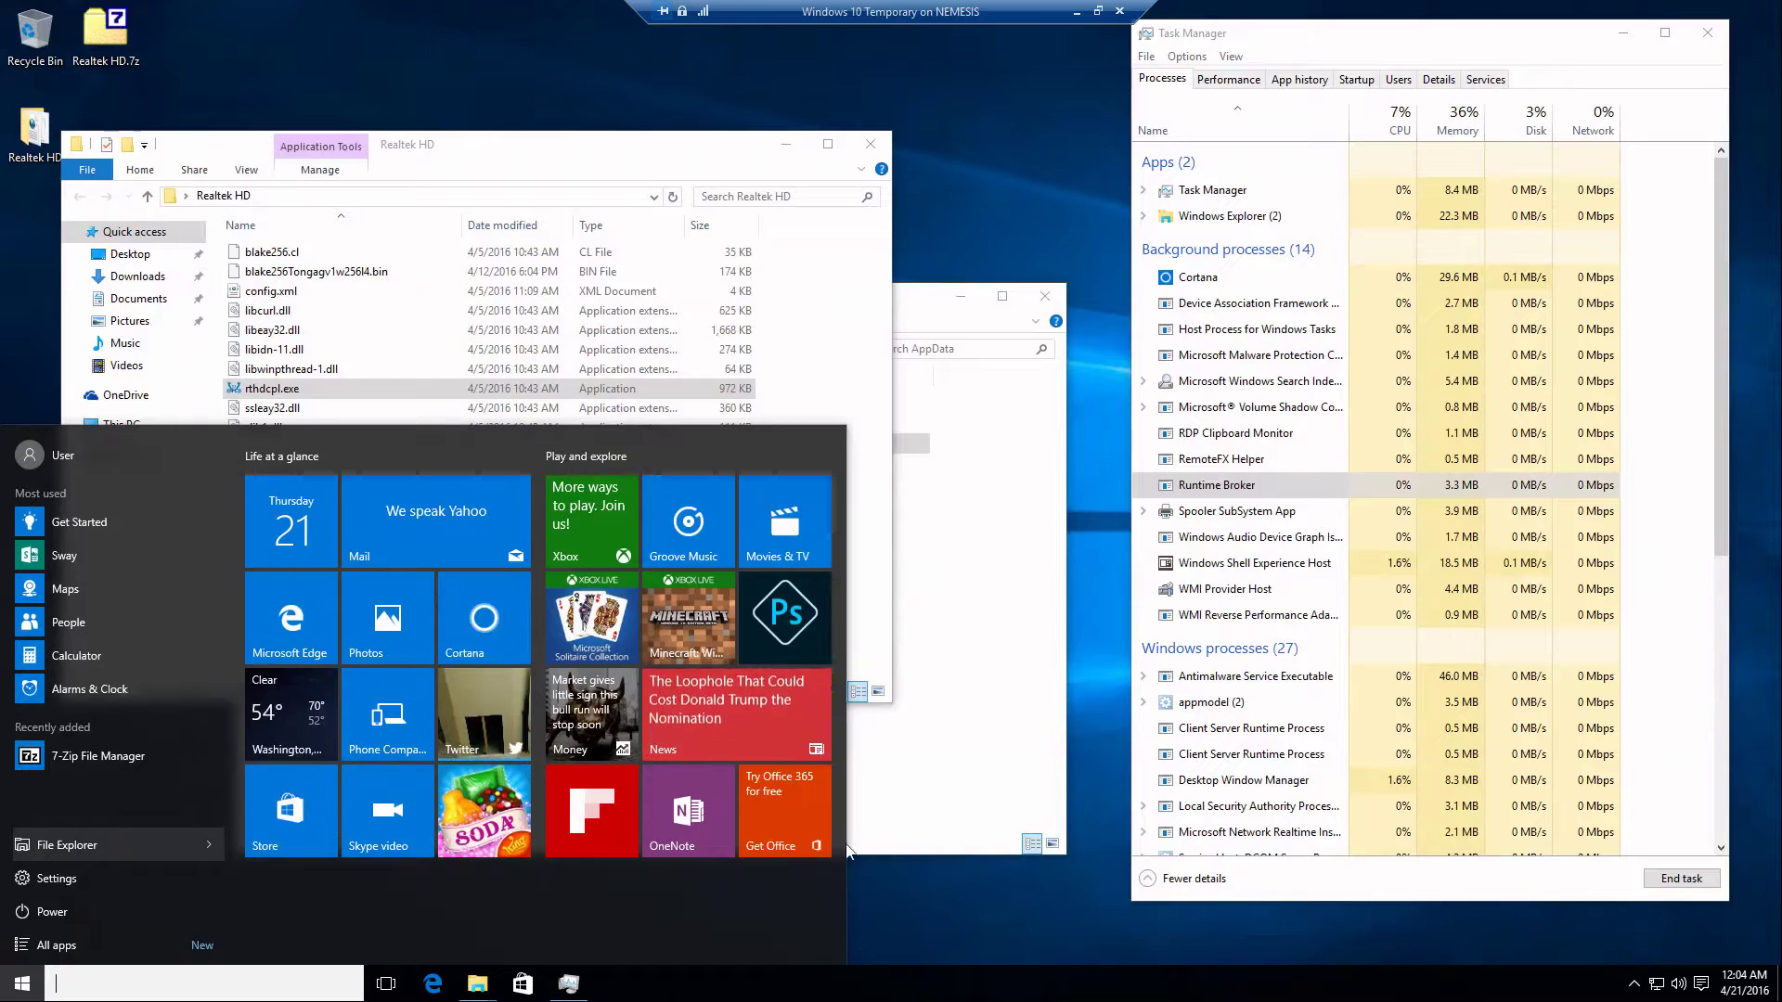
left_click(882, 597)
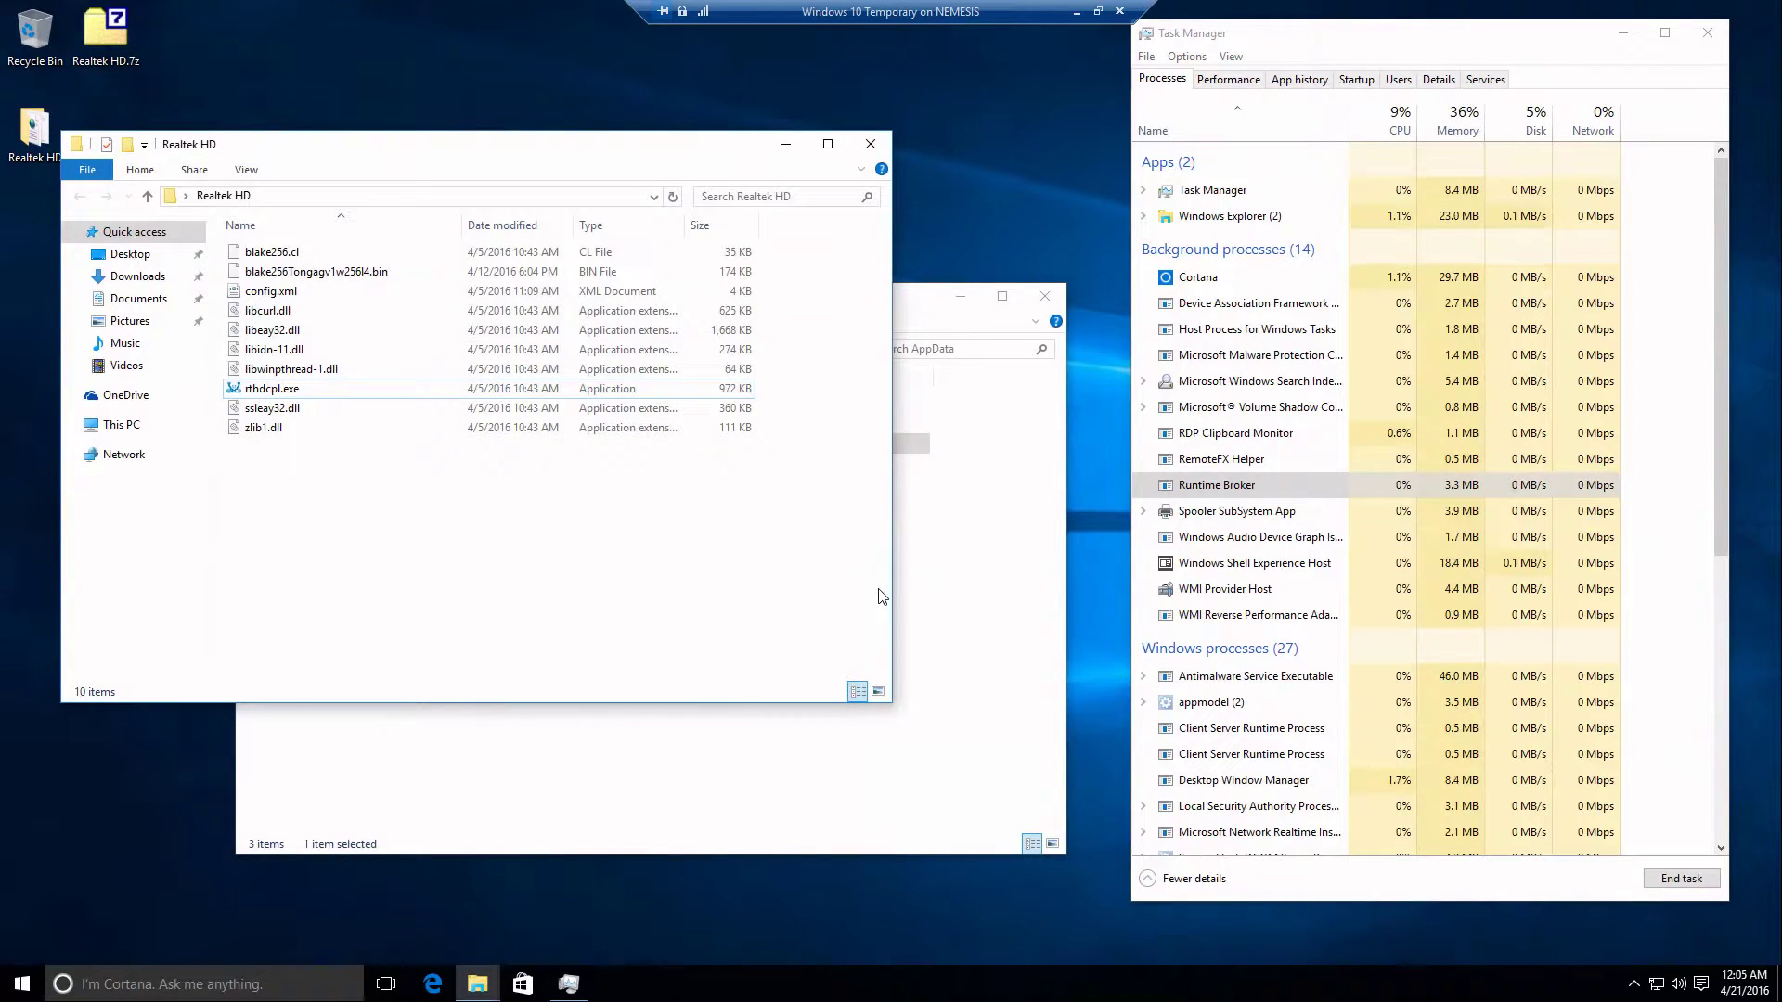
key("super+r")
type("notepad")
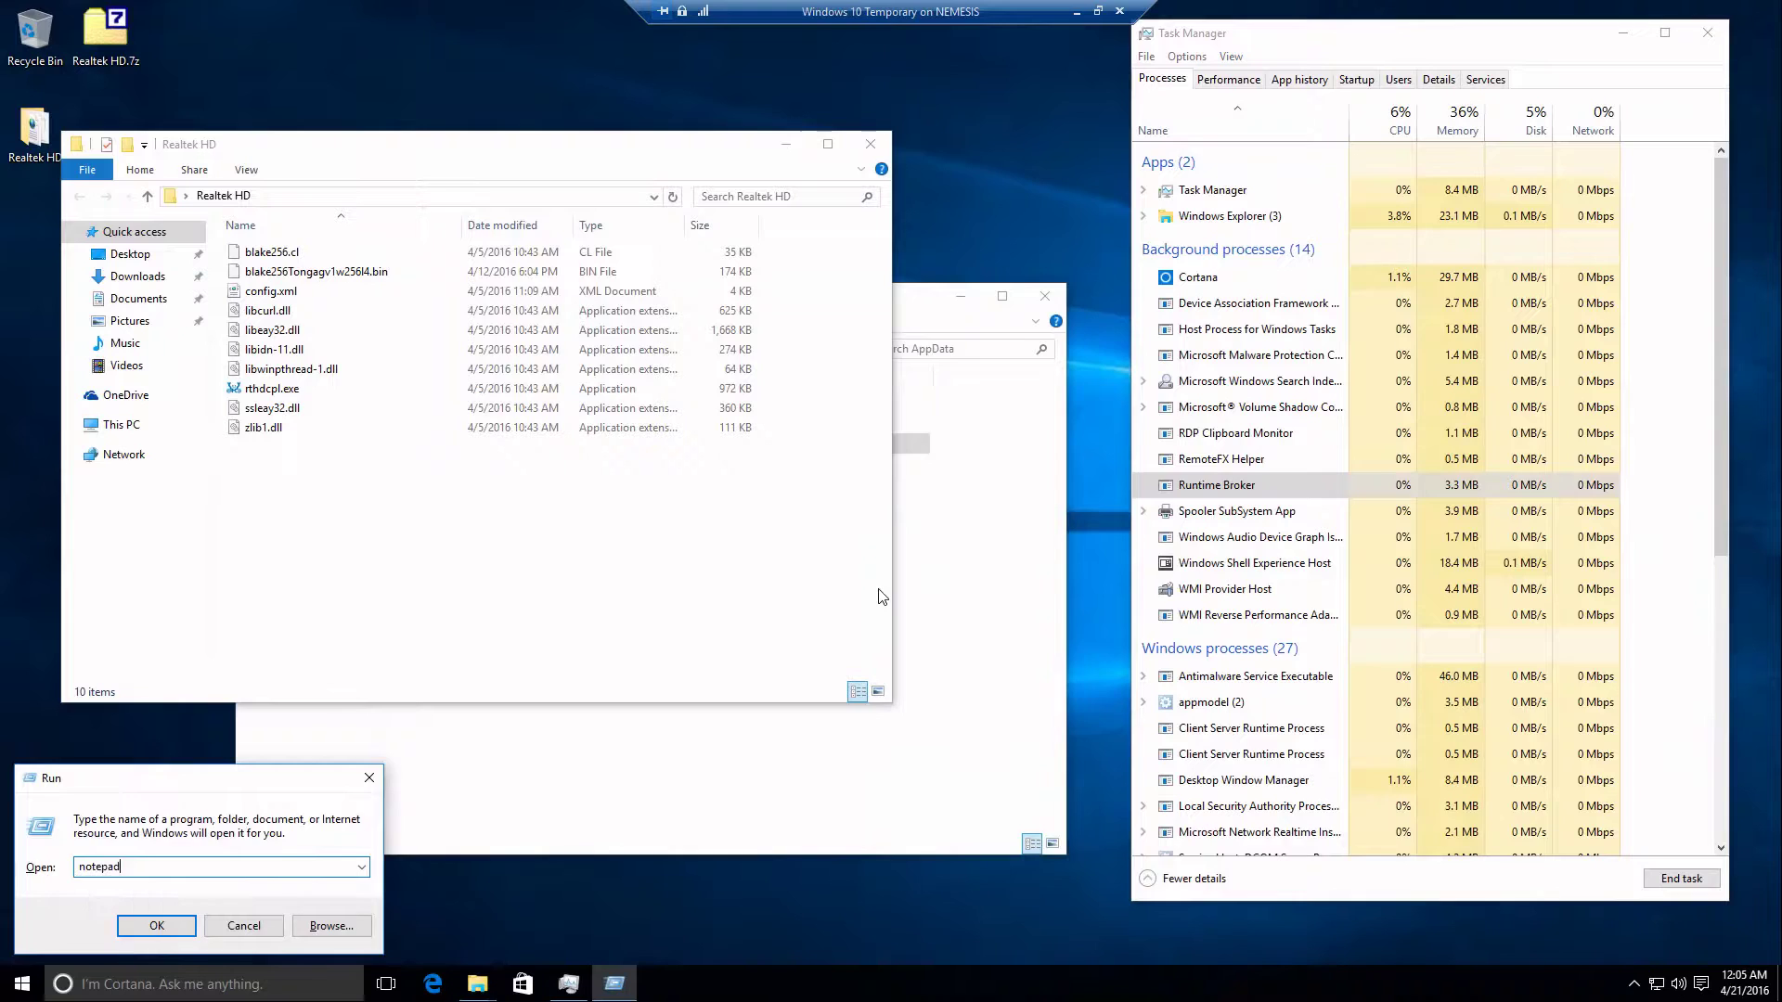
key("Return")
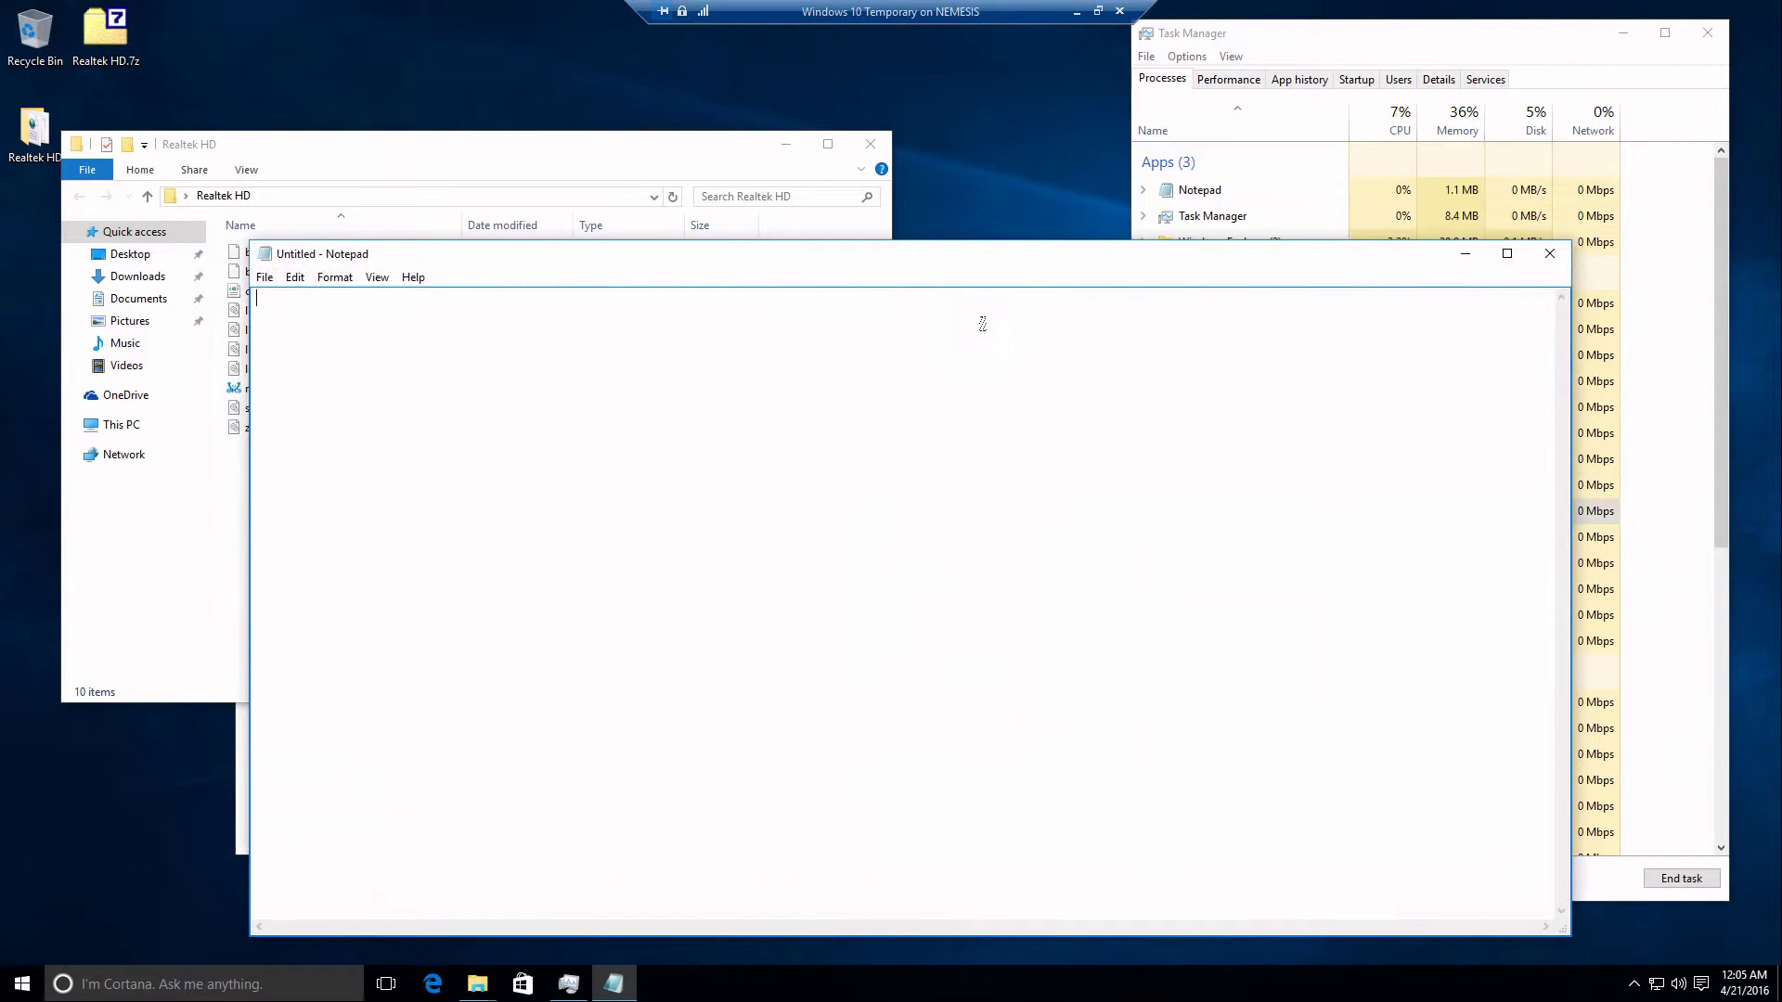
left_click_drag(974, 263, 837, 244)
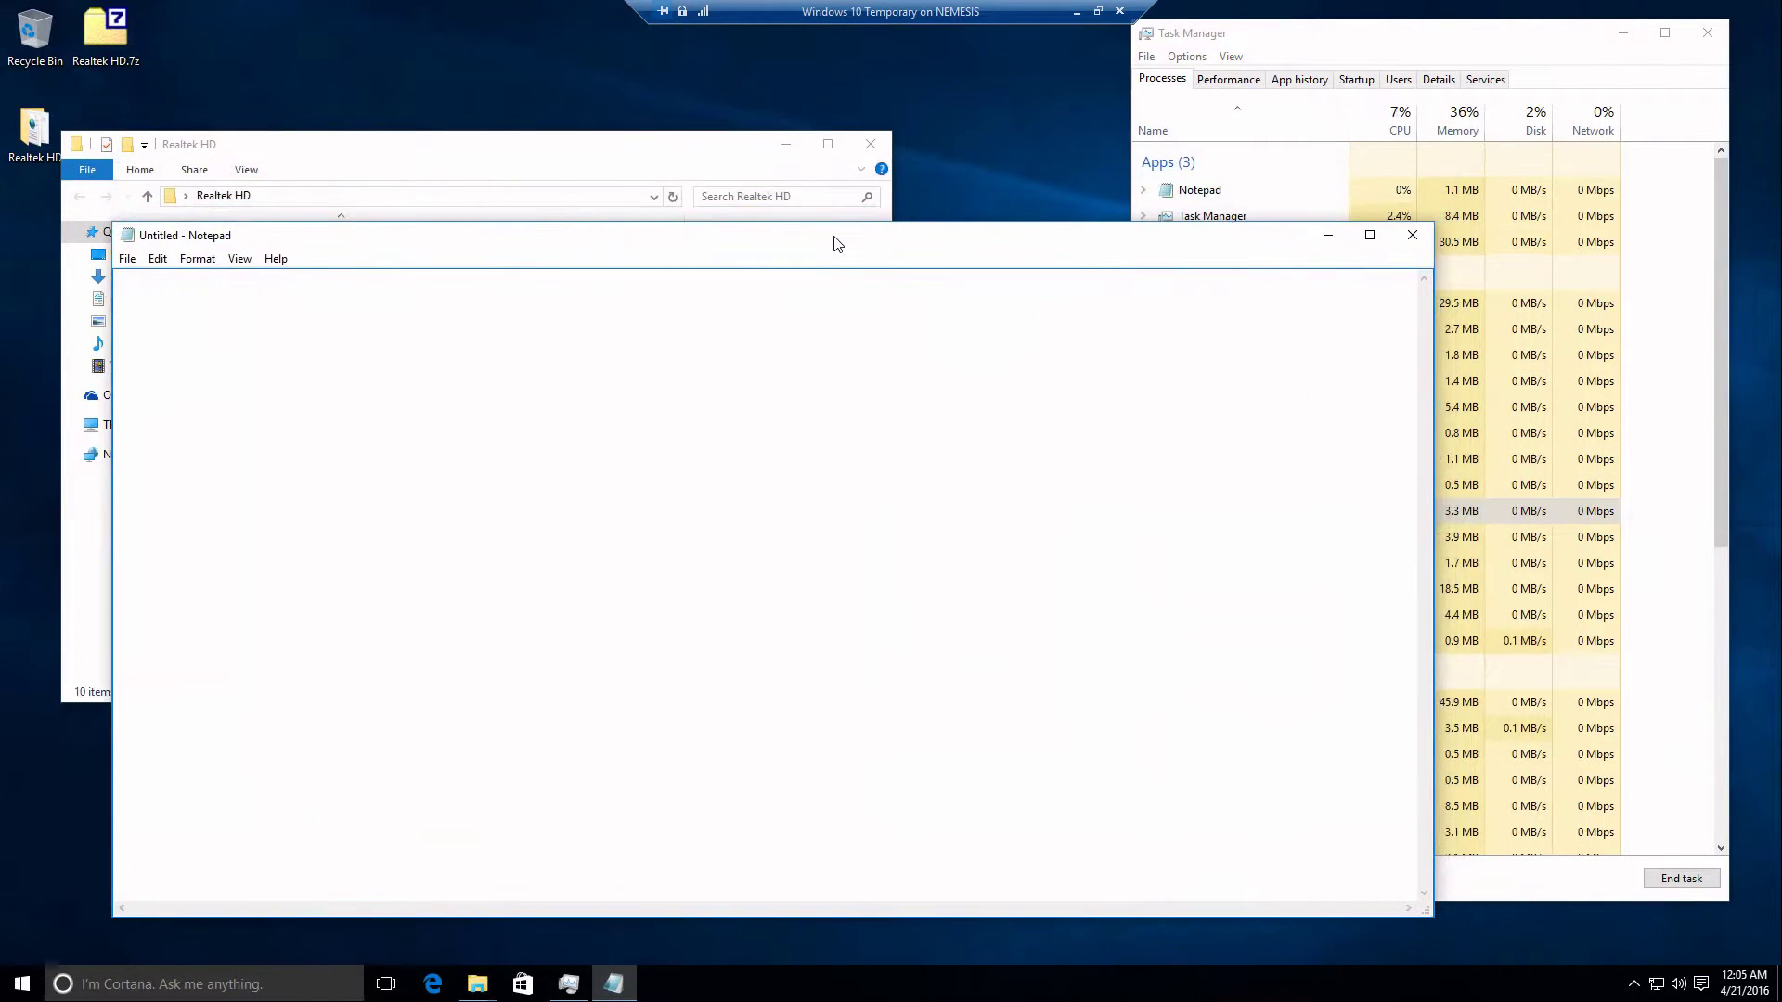
Enter the line "This is a test" in the blank Notepad document.
type("This is a tse")
key("BackSpace")
key("BackSpace")
type("est")
key("BackSpace")
key("BackSpace")
type("st")
key("Return")
Launch Process Explorer (procexp.exe) from the SysinternalsSuite folder in Downloads.
left_click(485, 175)
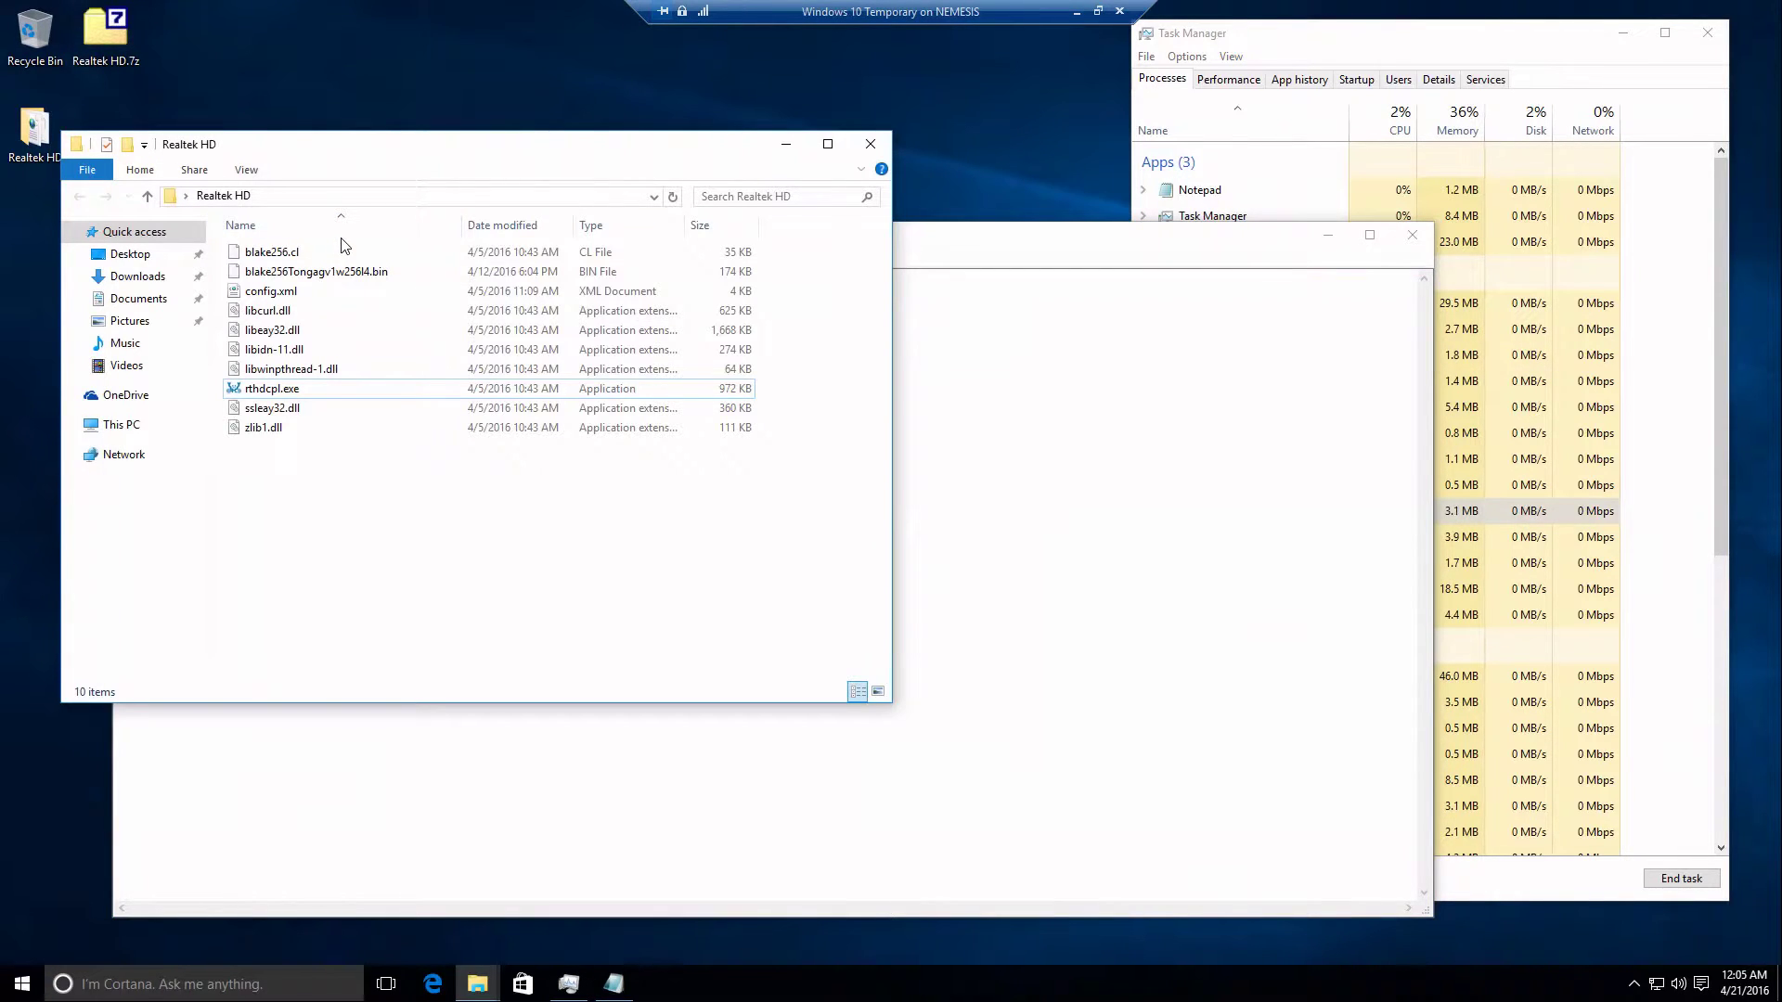
left_click(135, 276)
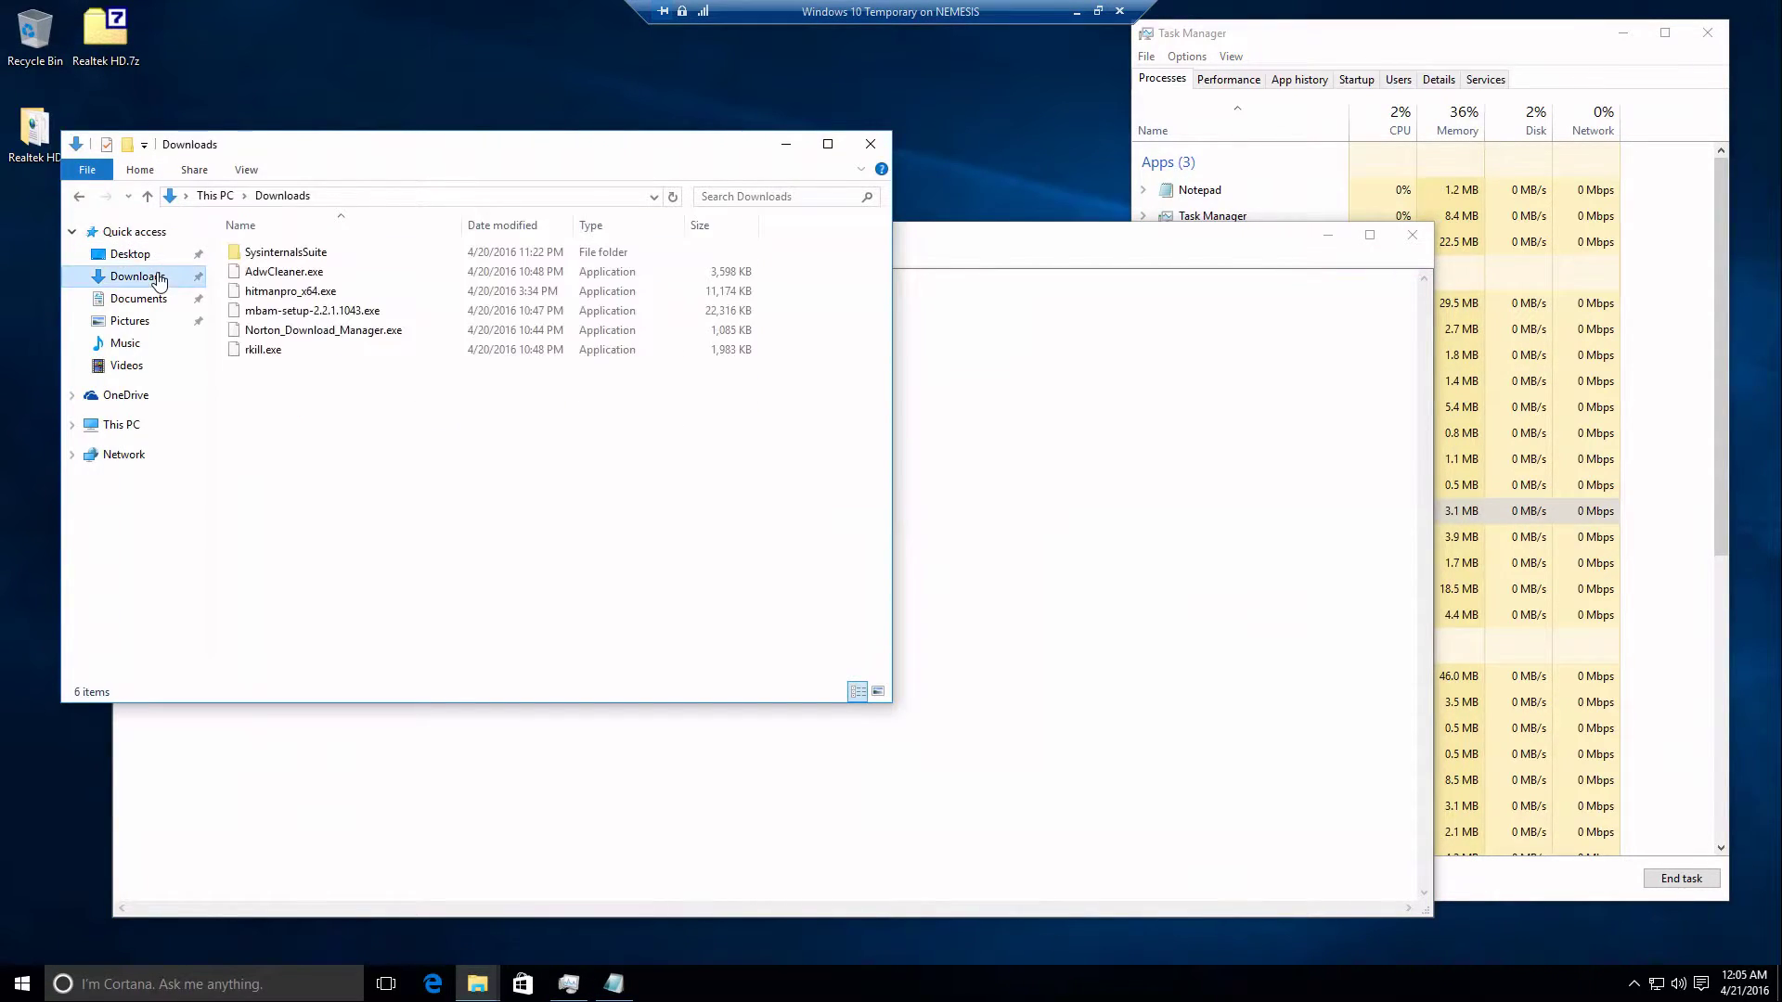
double_click(276, 253)
left_click(338, 648)
scroll(342, 649, "down", 5)
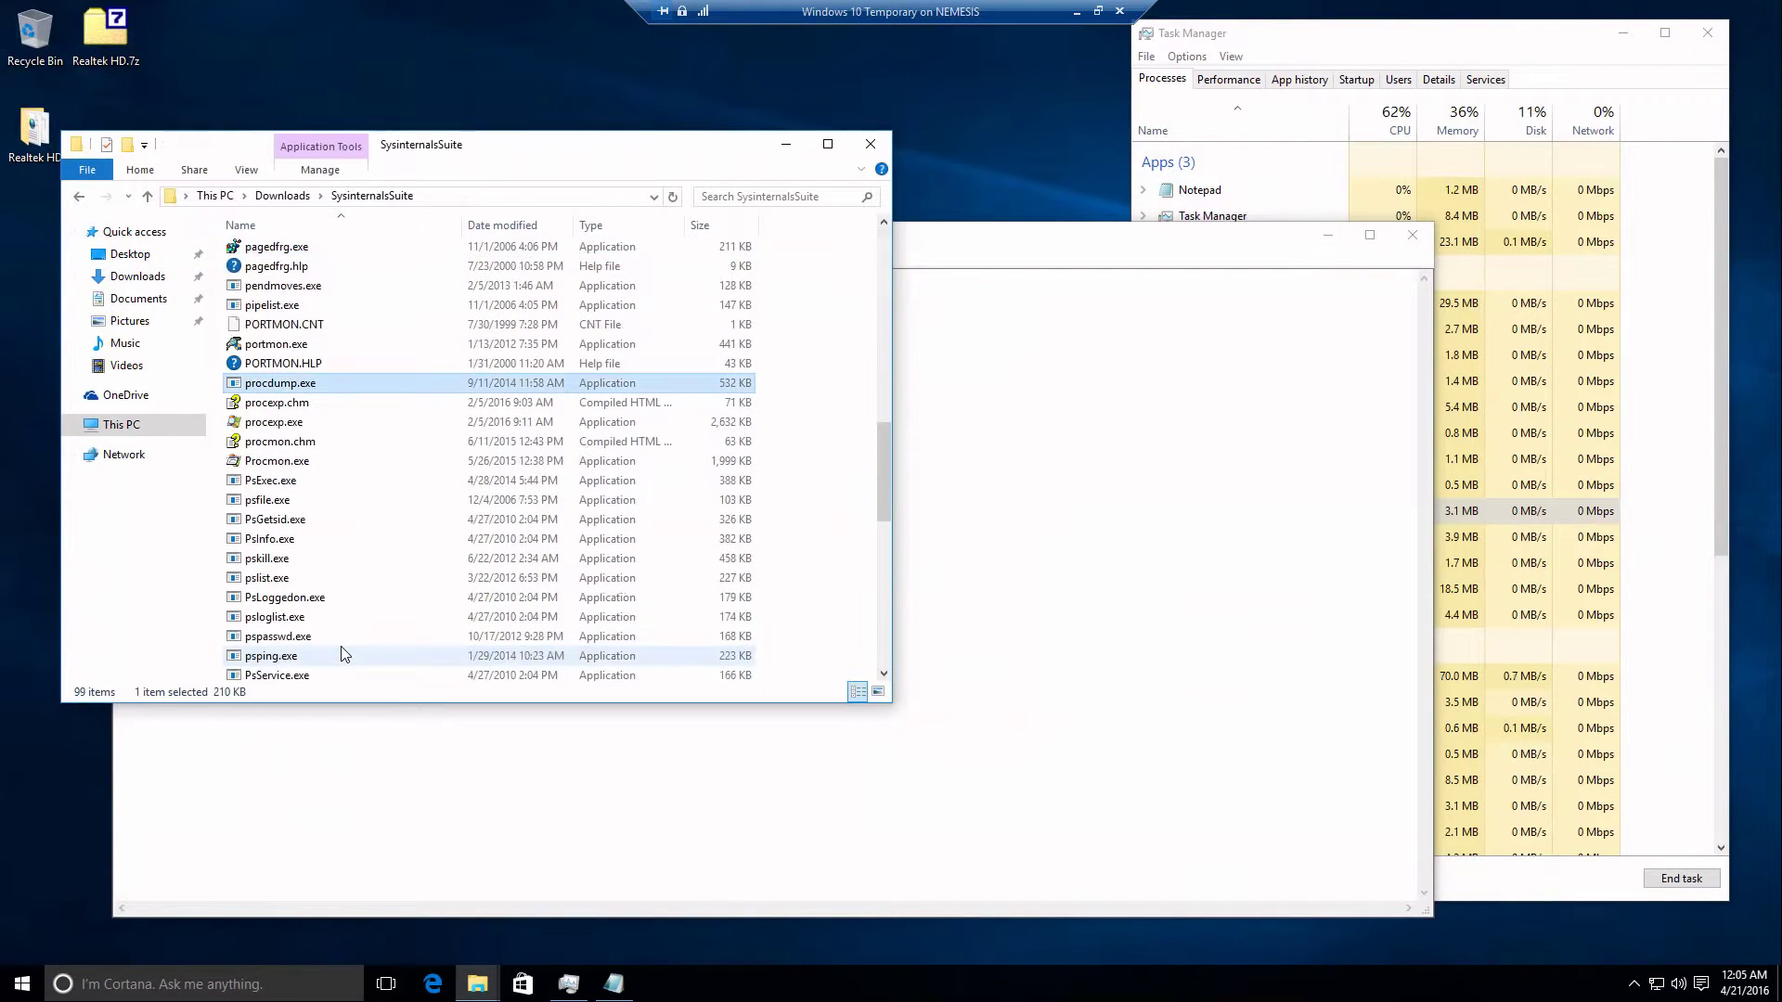
key("Down")
key("Down")
key("Return")
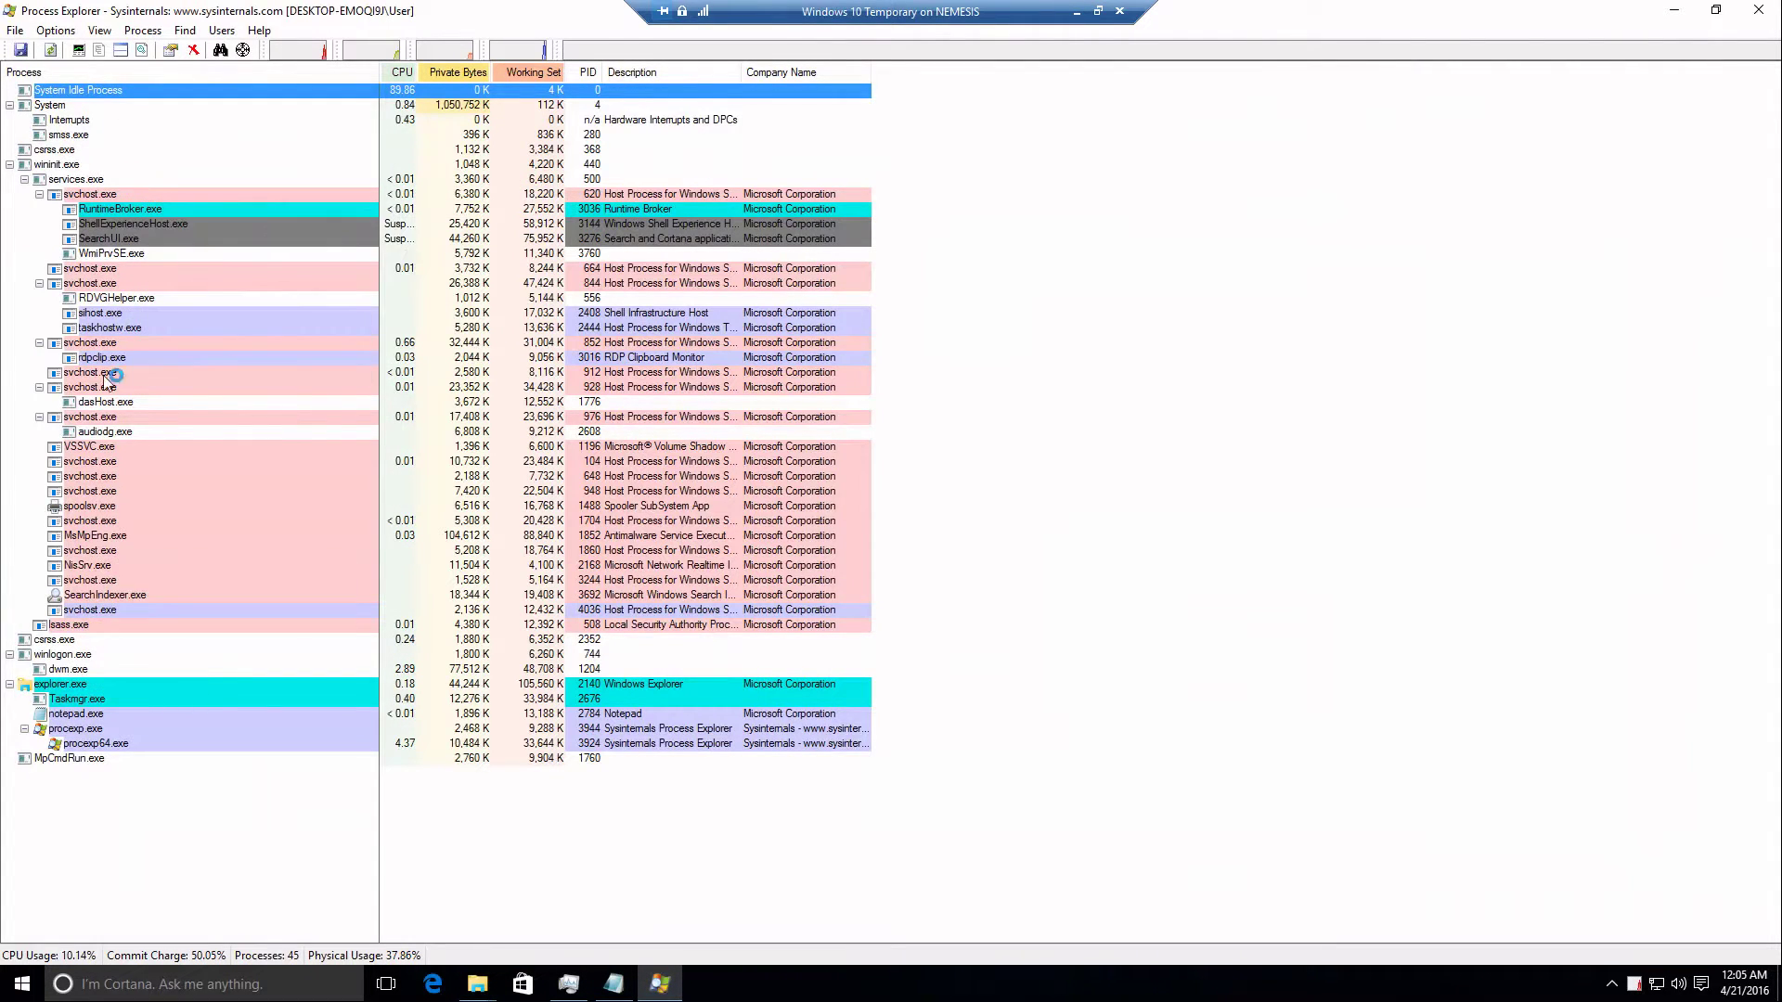
Open the properties of the notepad.exe process and show its printable strings.
right_click(69, 711)
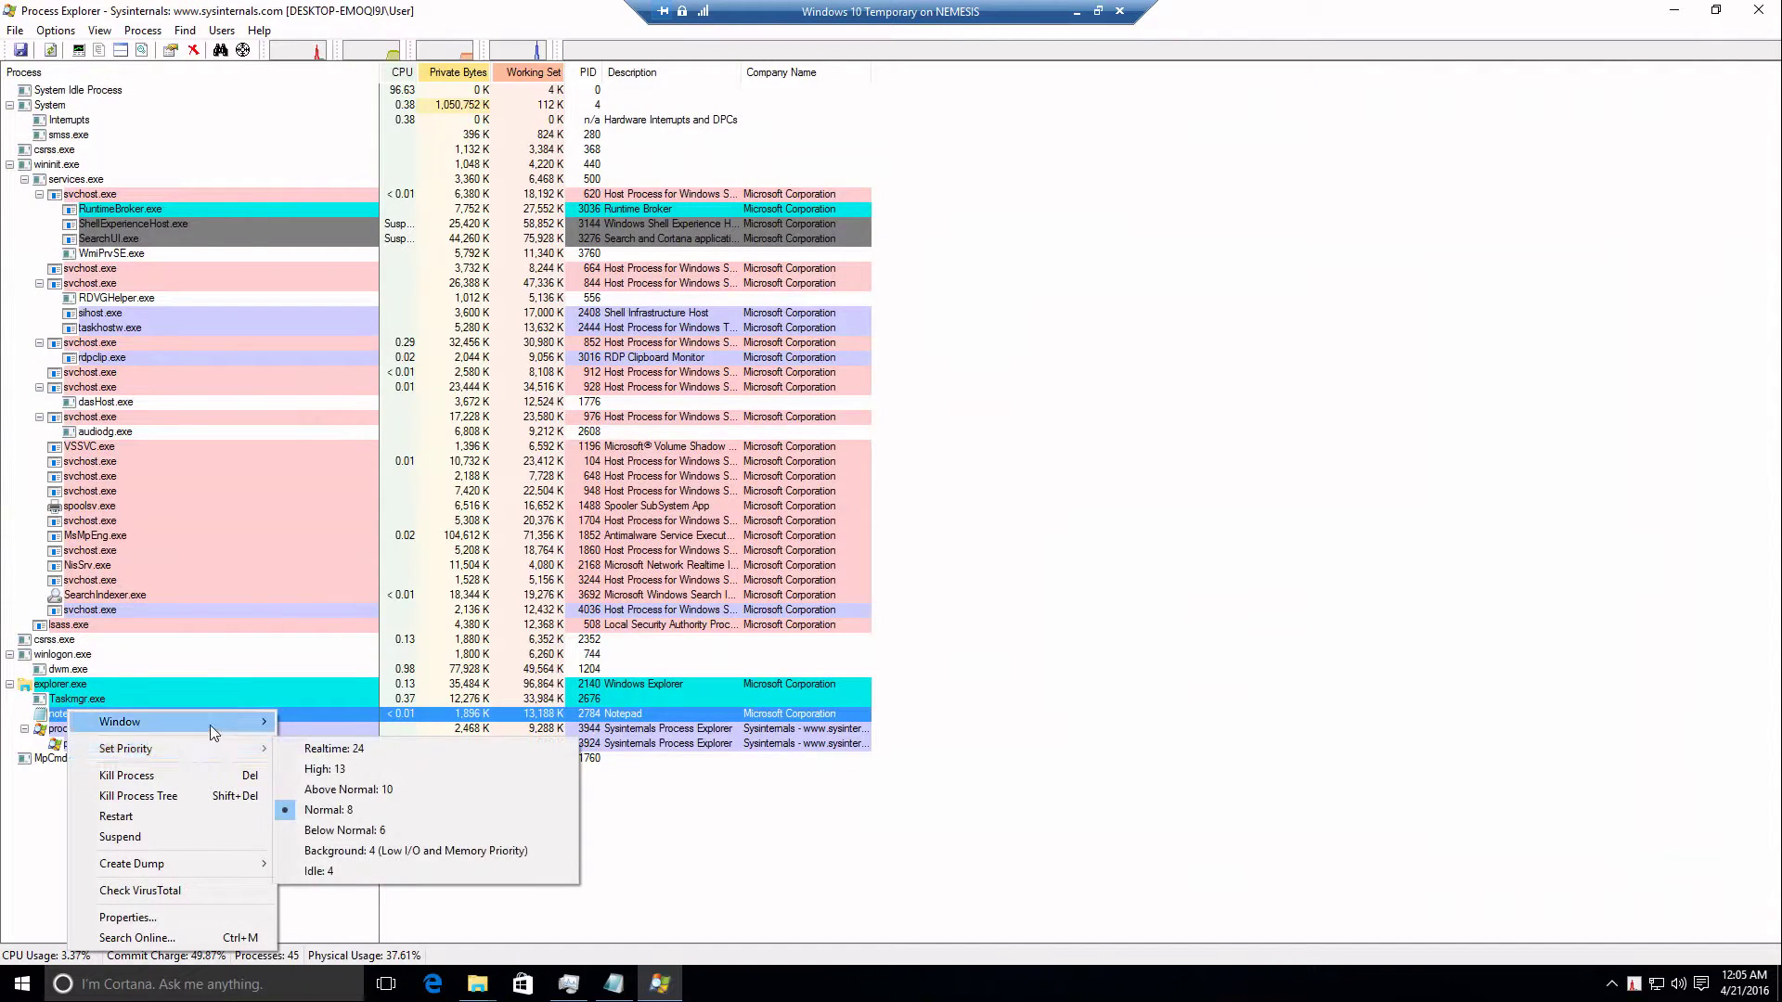
mouse_move(210, 725)
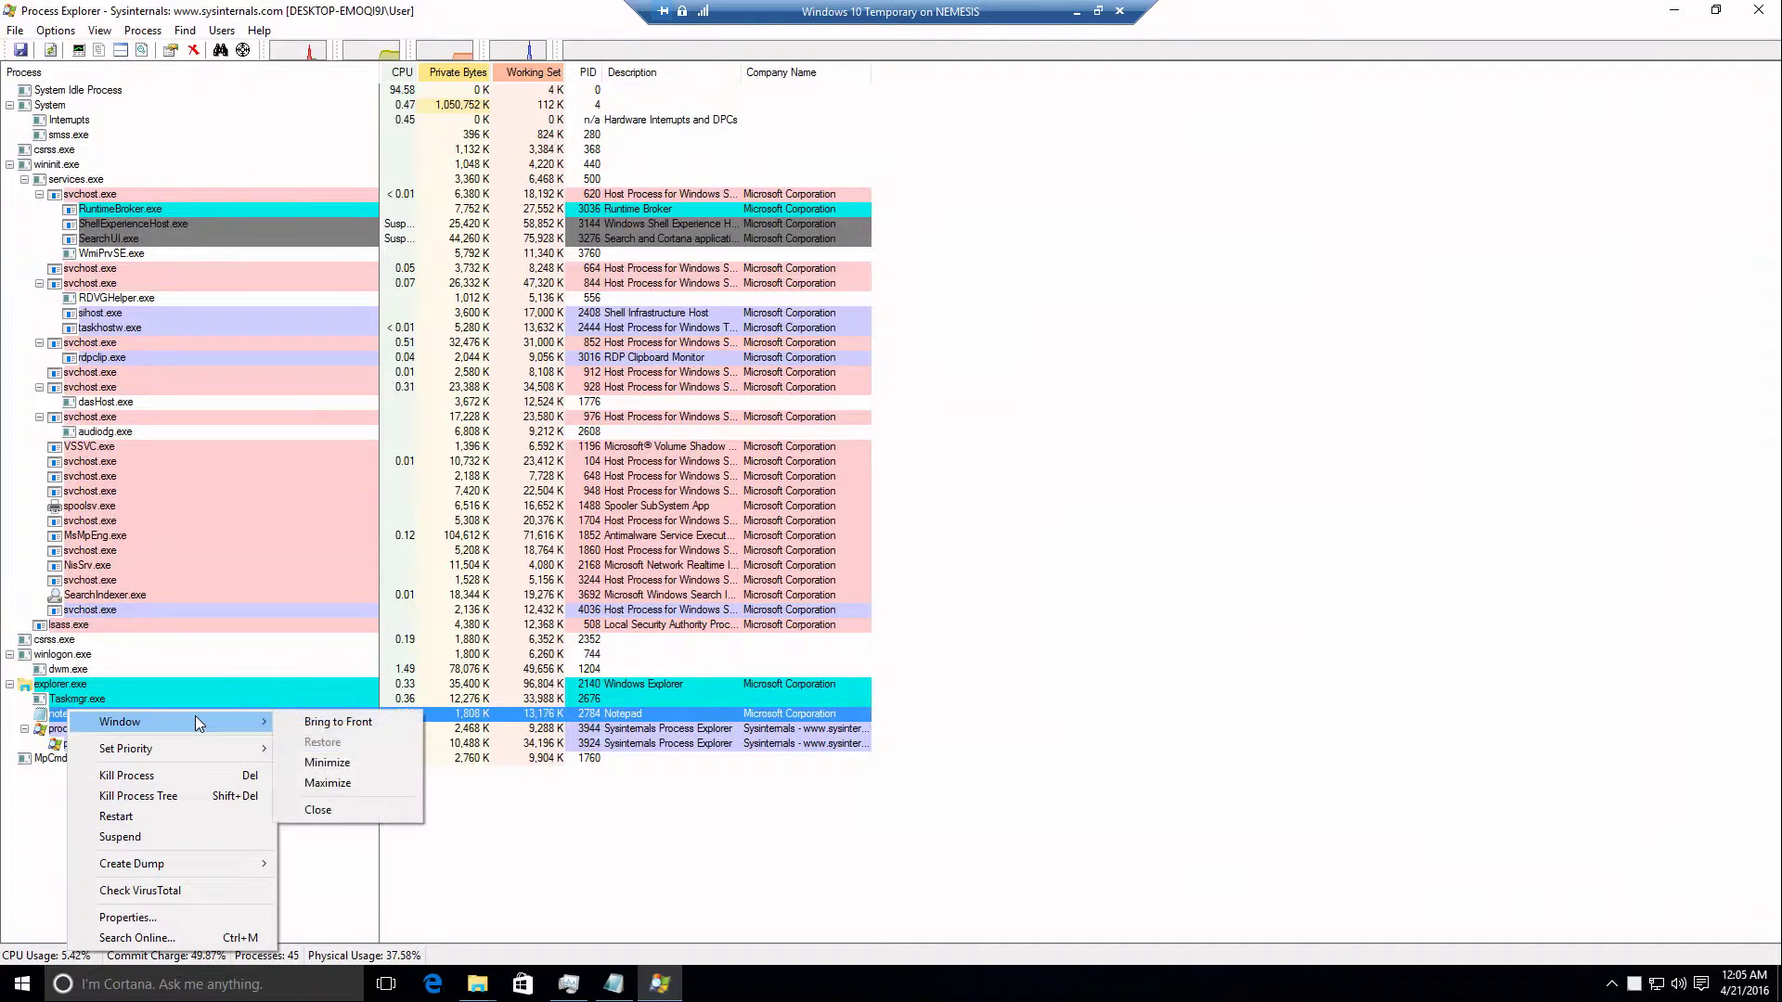
left_click(195, 914)
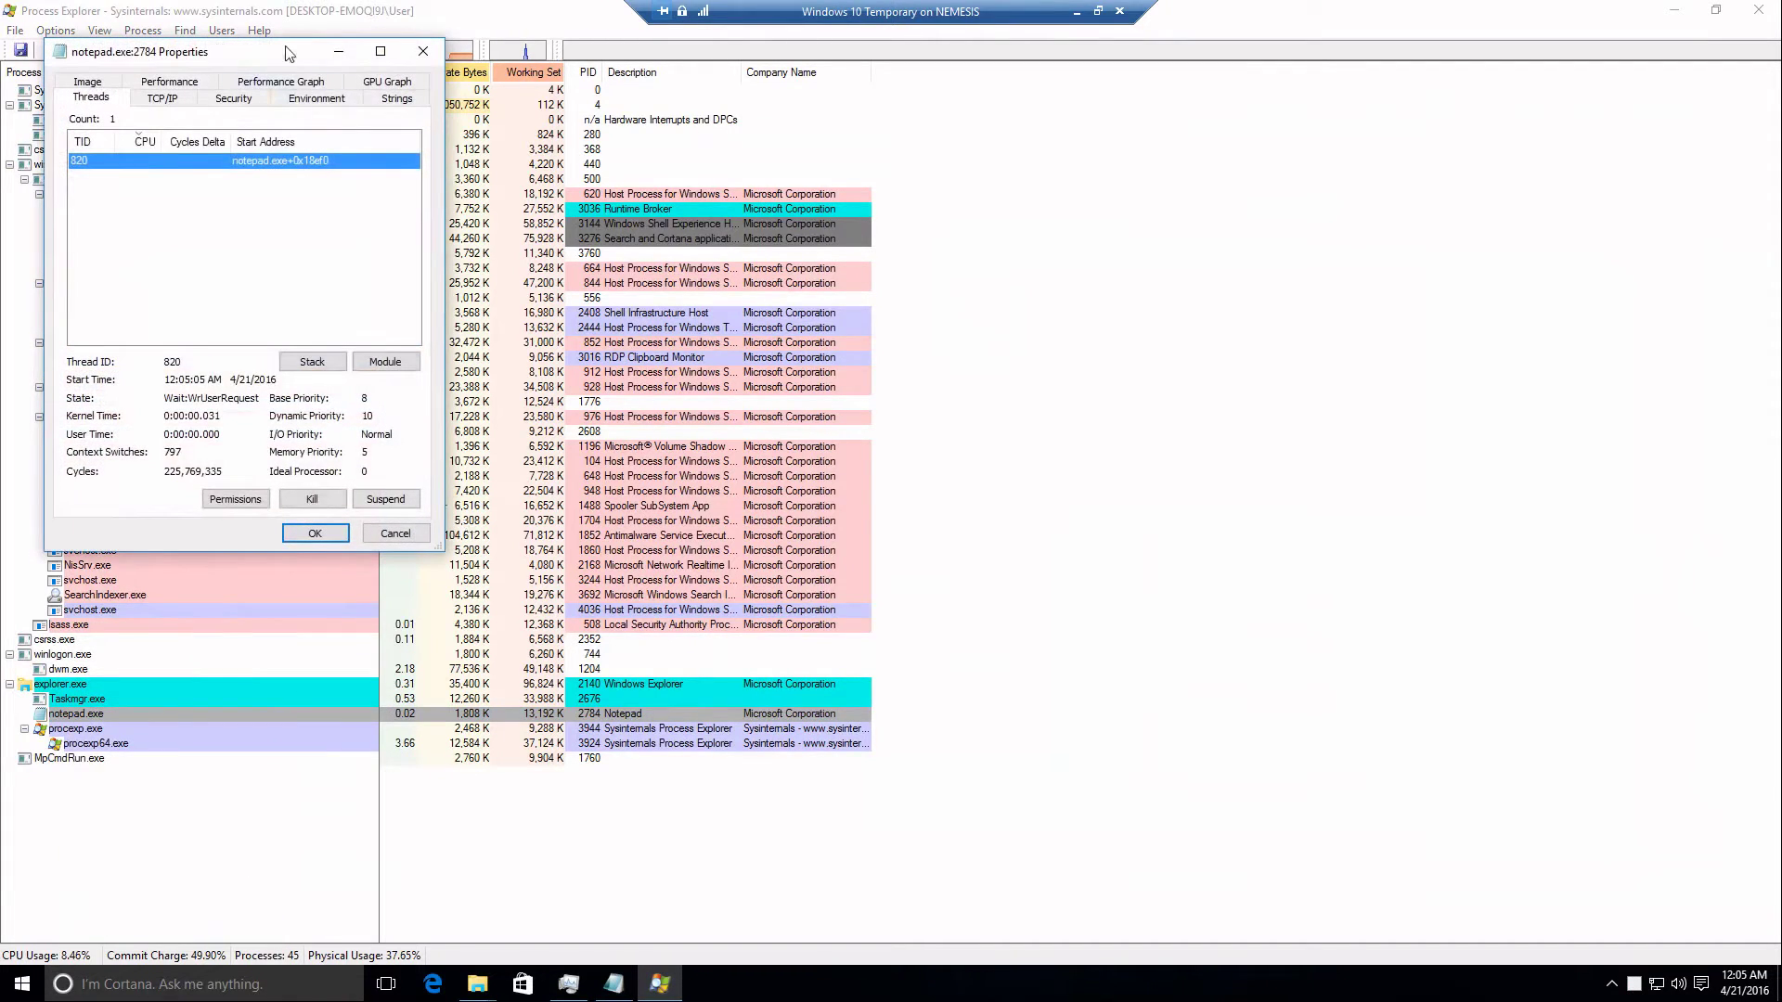
left_click_drag(287, 53, 548, 288)
left_click(527, 300)
left_click(445, 554)
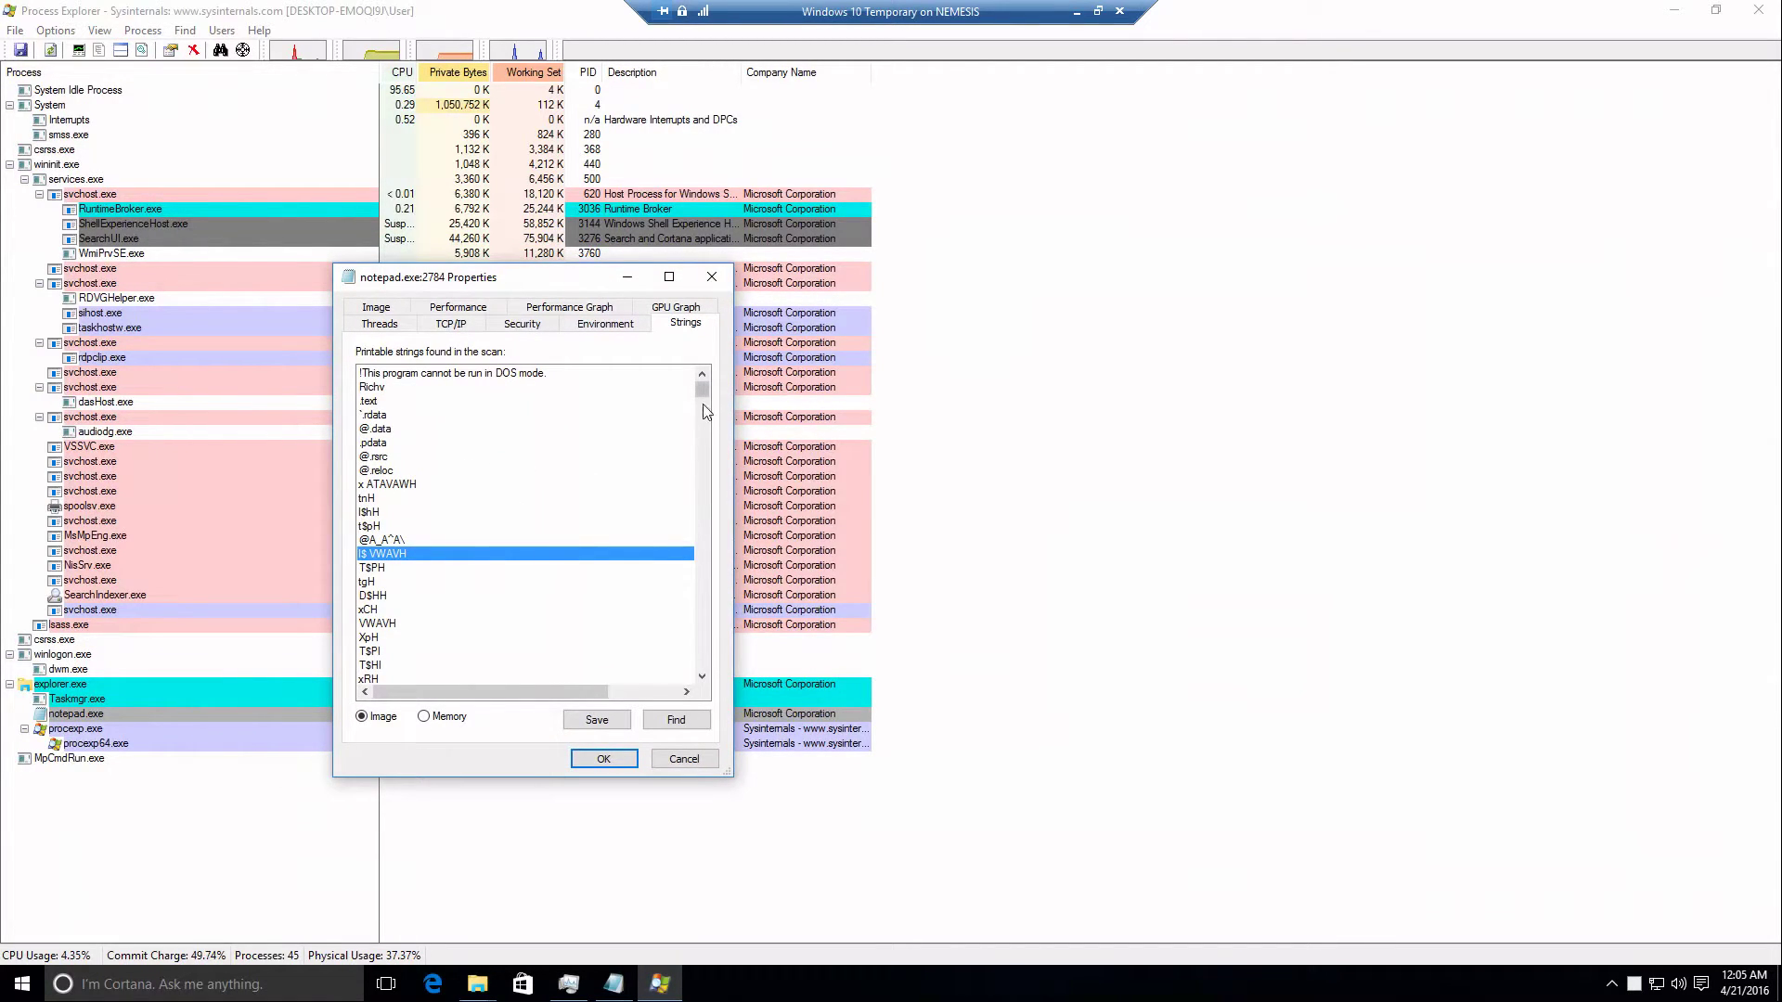
Examine the DLL names, API functions and manifest text among the image strings of notepad.exe.
left_click_drag(701, 390, 693, 568)
left_click(435, 420)
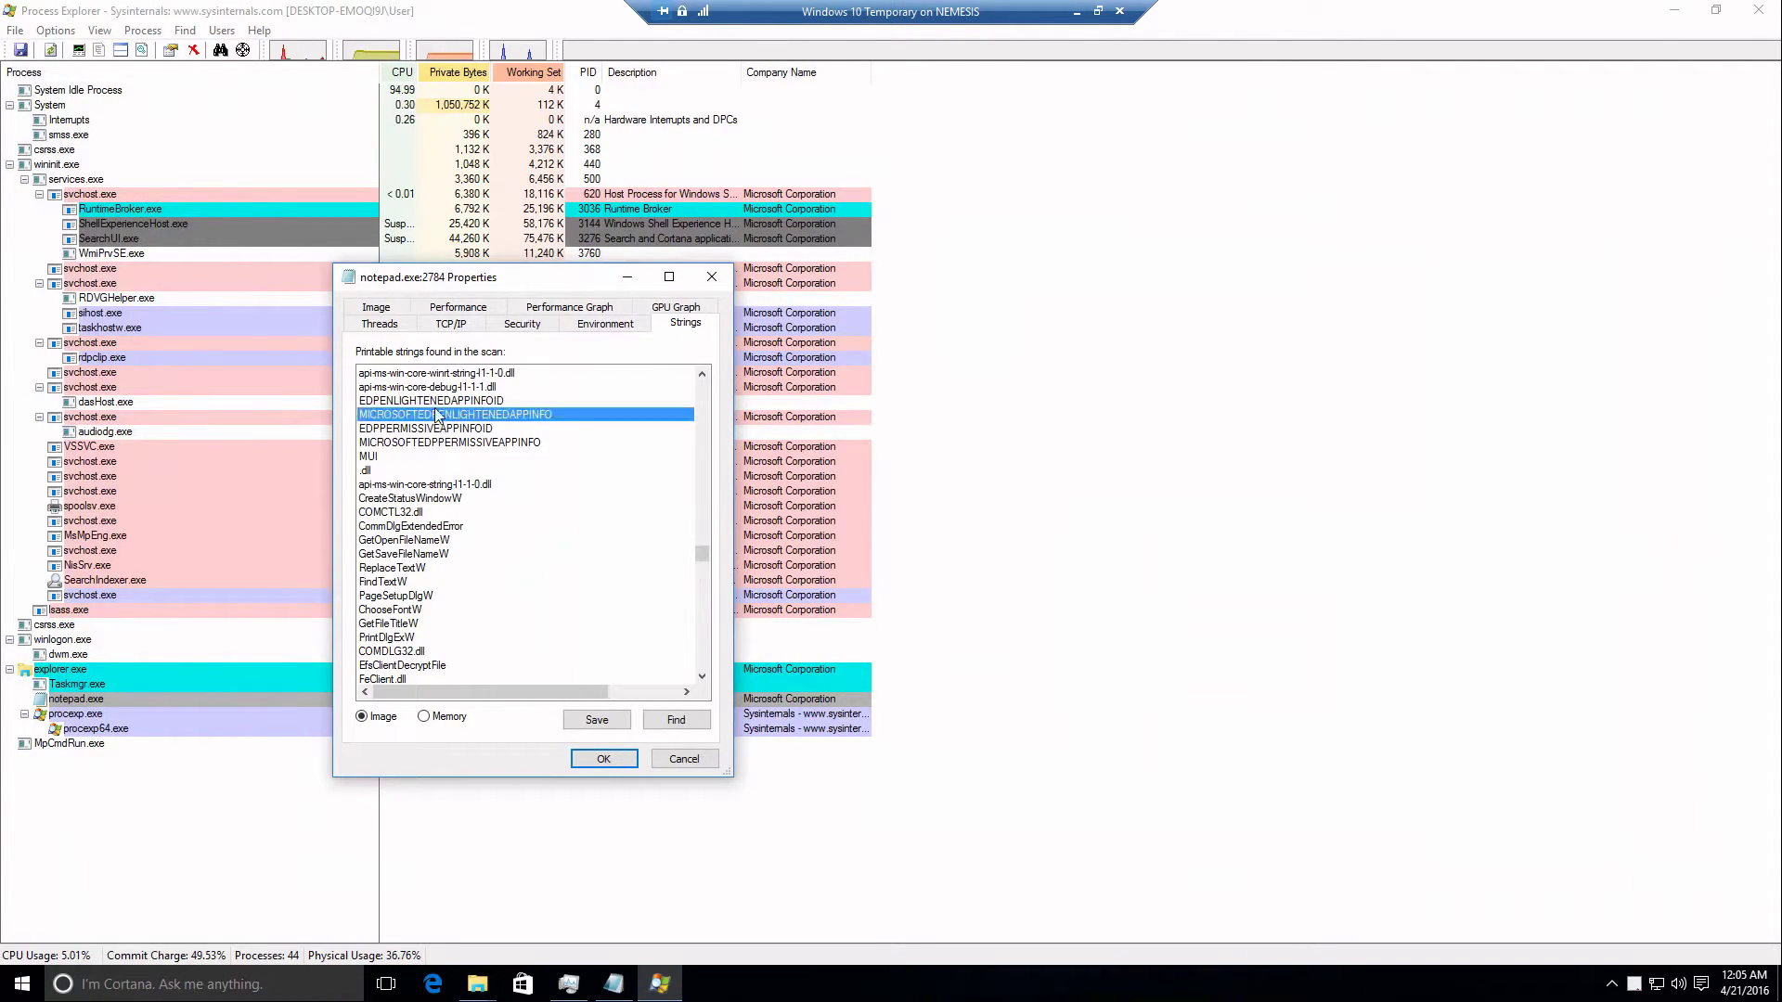
left_click(436, 401)
mouse_move(701, 558)
left_mouse_down()
mouse_move(687, 682)
mouse_move(686, 557)
mouse_move(687, 572)
left_mouse_up()
left_click(498, 425)
scroll(502, 461, "up", 5)
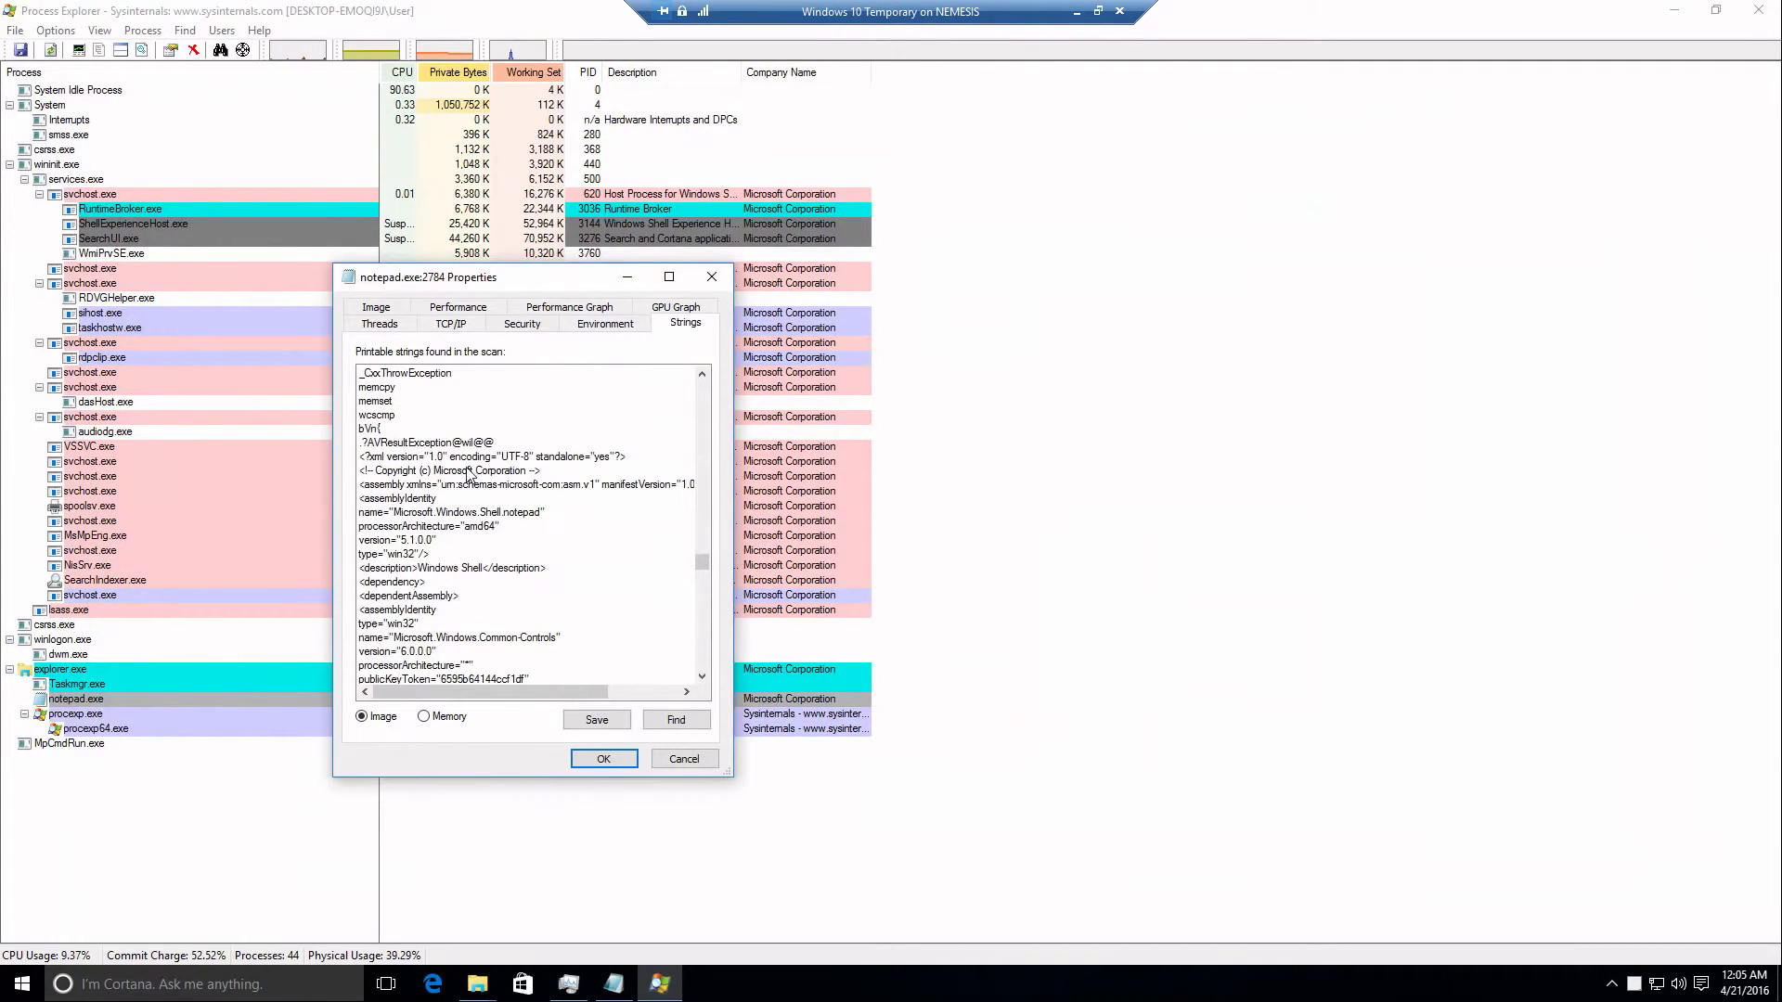
scroll(471, 473, "up", 6)
left_click(466, 470)
Page back through the notepad.exe image strings, examining the font names, messages and short code fragments.
key("Page_Up")
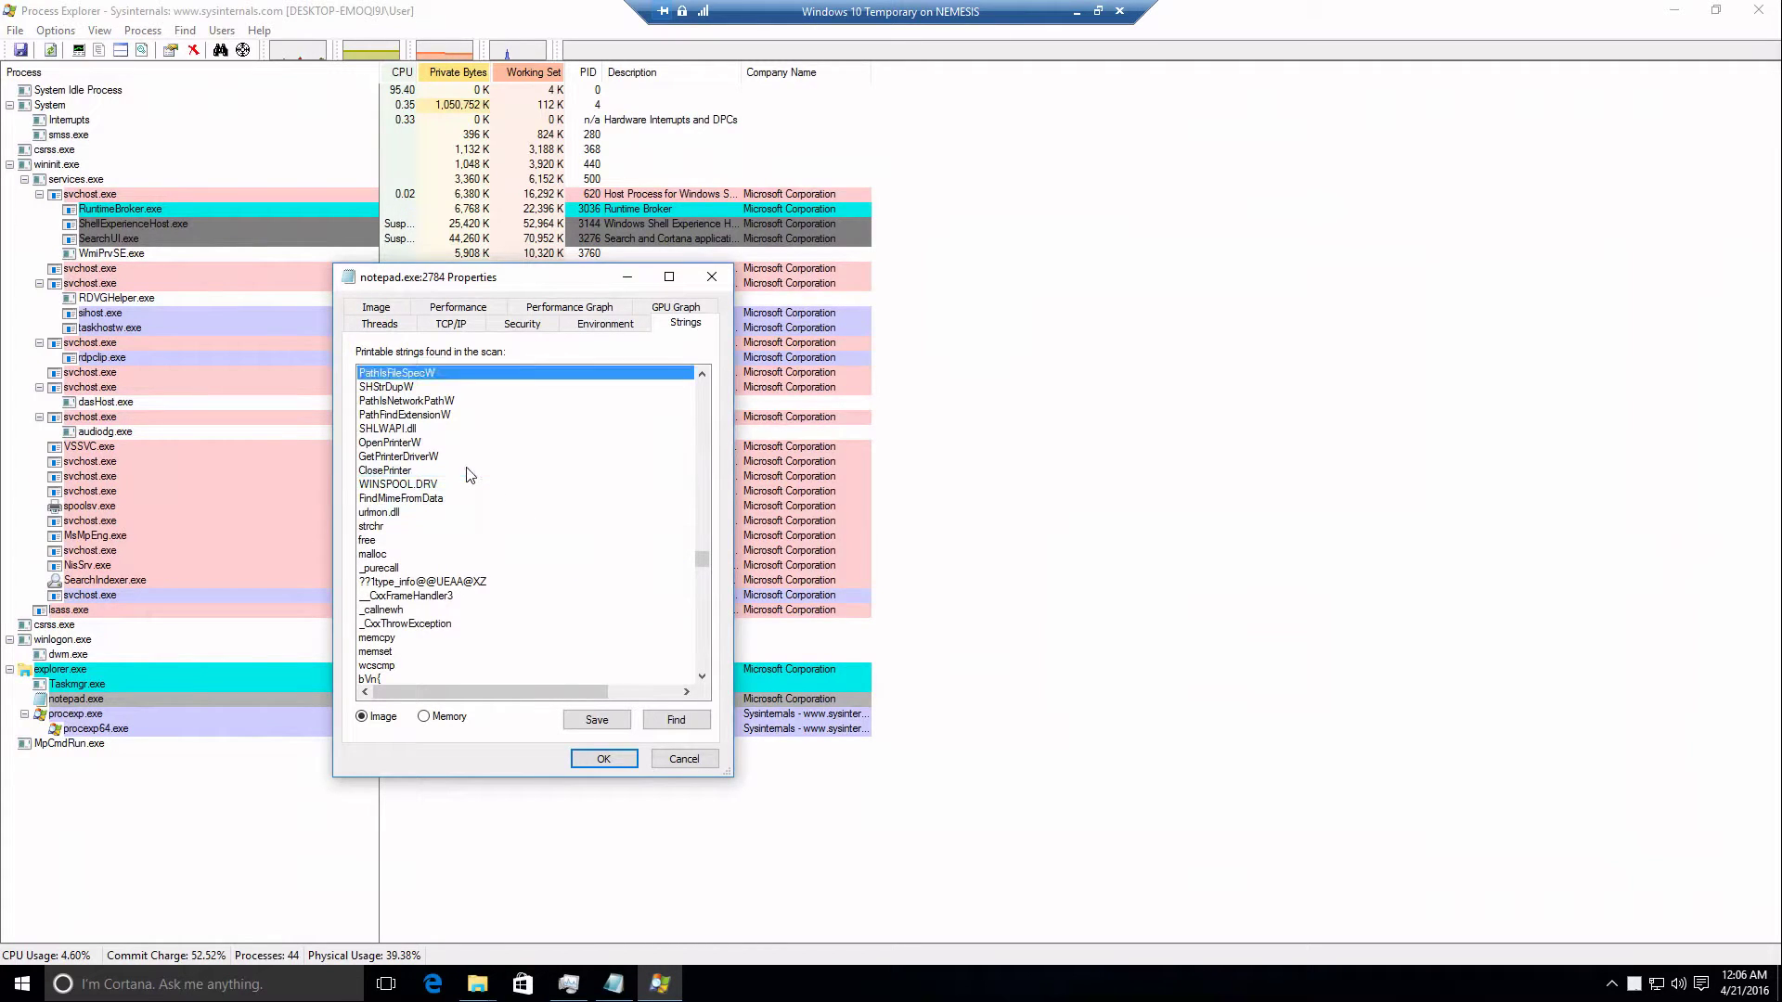
key("Page_Up")
key("Page_Up")
key("Page_Up")
key("Page_Up")
key("Page_Up")
key("Page_Up")
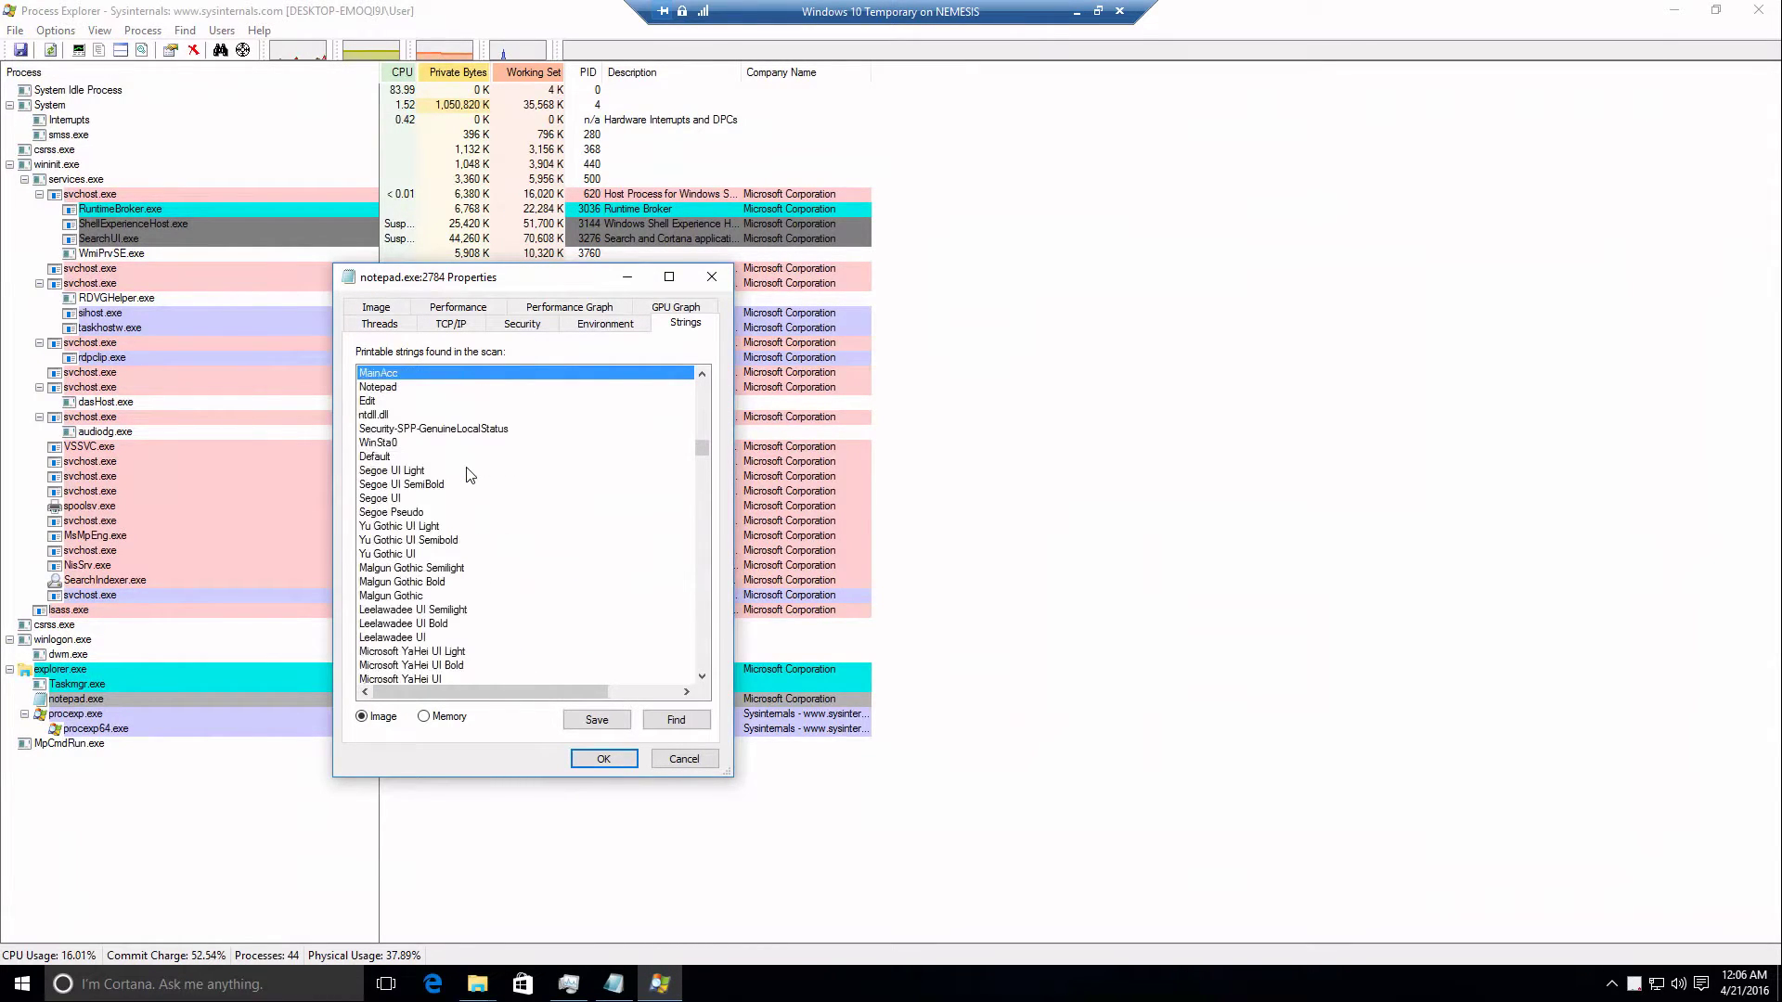
key("Page_Down")
key("Page_Down")
key("Page_Up")
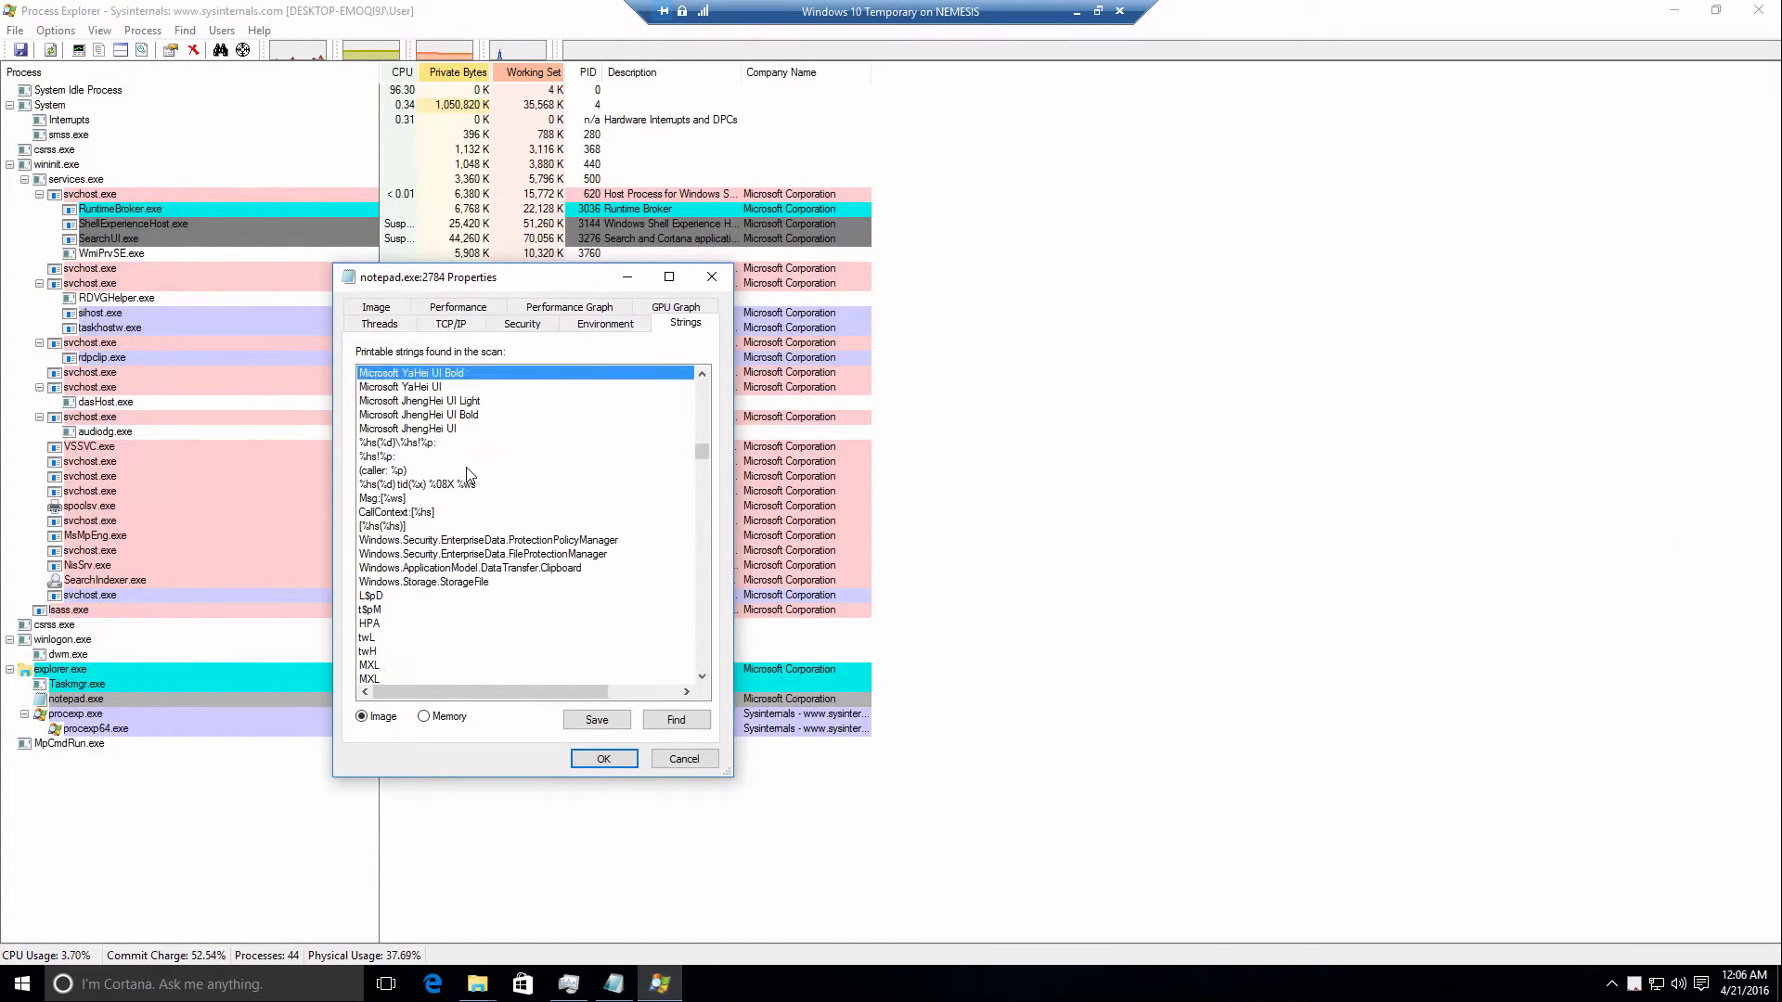
key("Page_Up")
key("Page_Up")
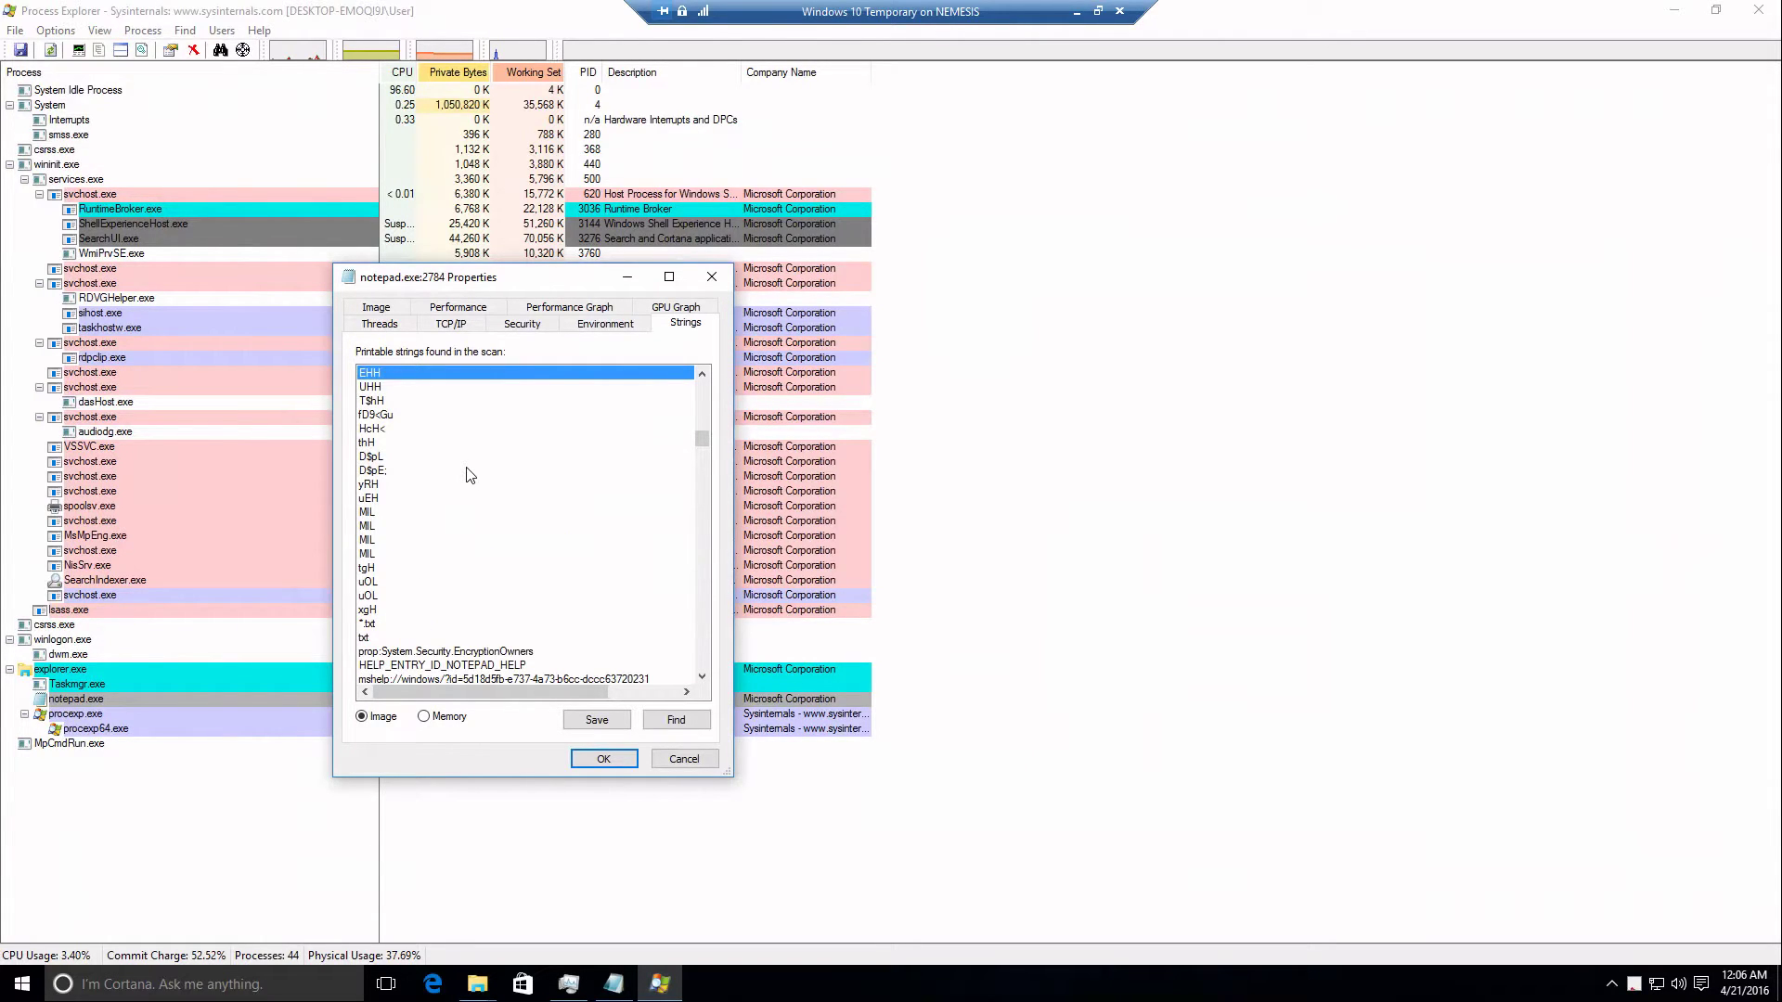
key("Page_Up")
key("Page_Up")
key("Page_Up")
key("Page_Up")
key("Page_Up")
key("Page_Up")
key("Page_Down")
key("Page_Down")
key("Page_Down")
key("Page_Down")
key("Page_Down")
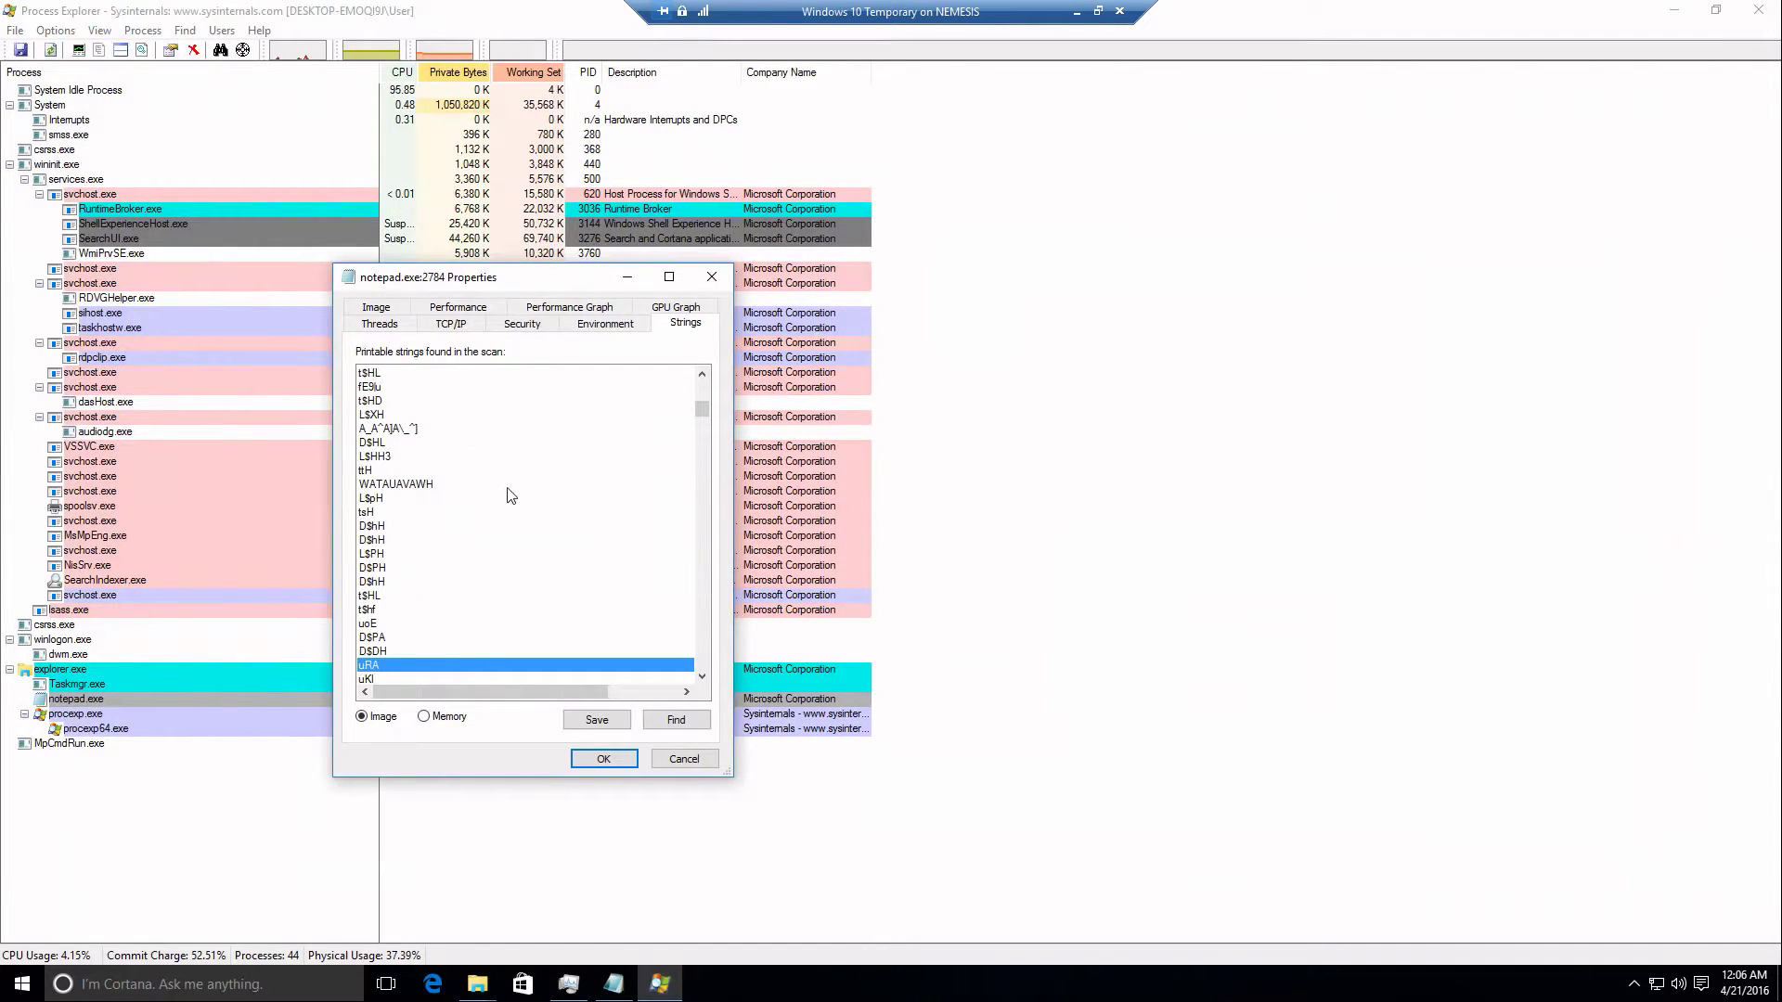
left_click(406, 567)
left_click(404, 609)
left_click(401, 581)
left_click(386, 526)
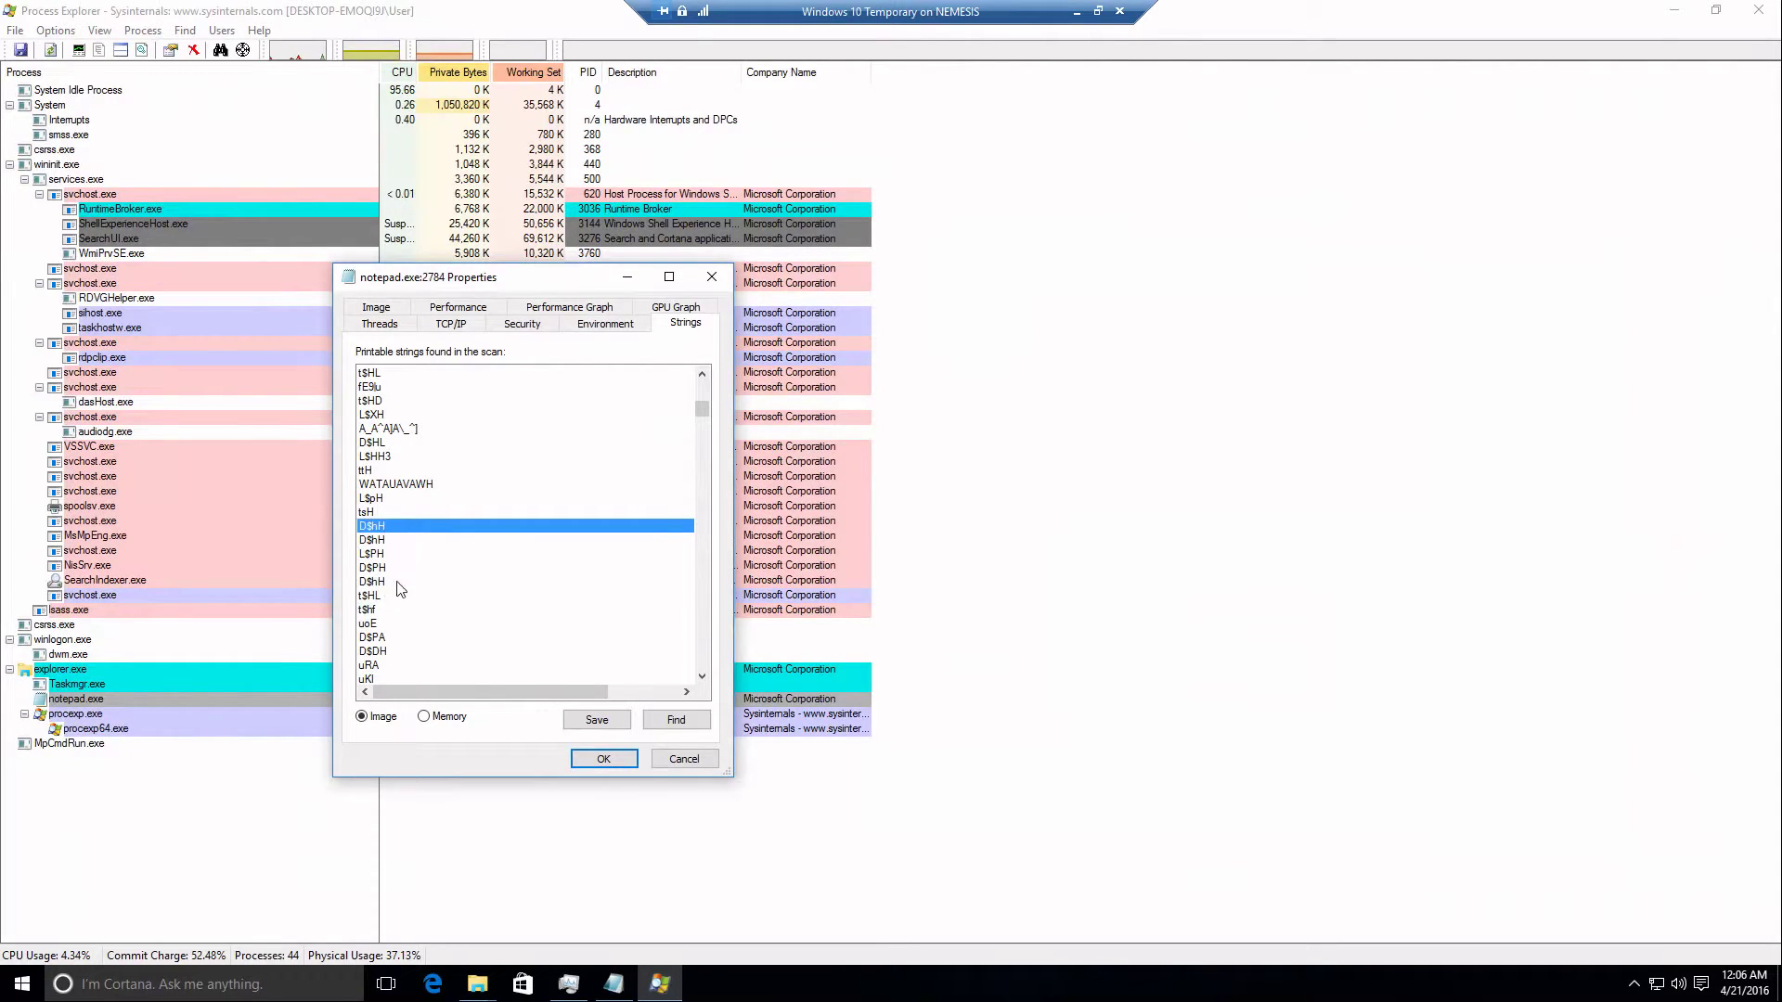
left_click(389, 568)
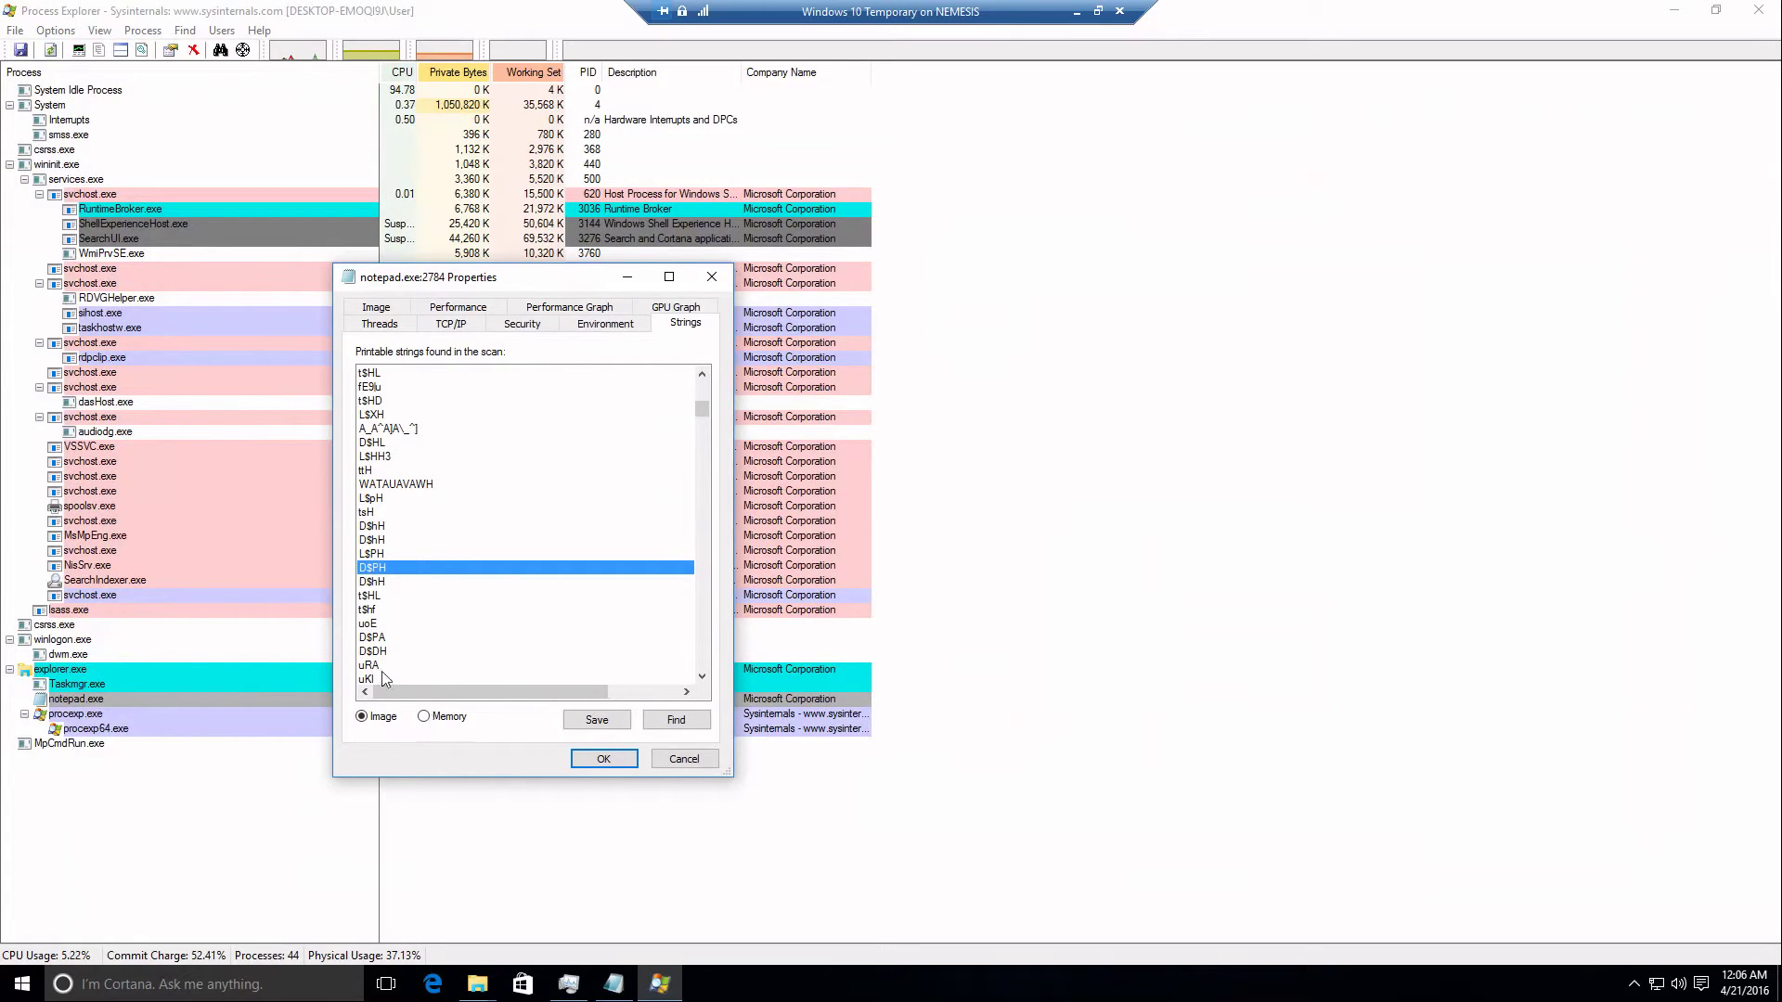
Switch the notepad.exe strings from image to memory and search them for "test".
left_click(425, 717)
left_click(485, 486)
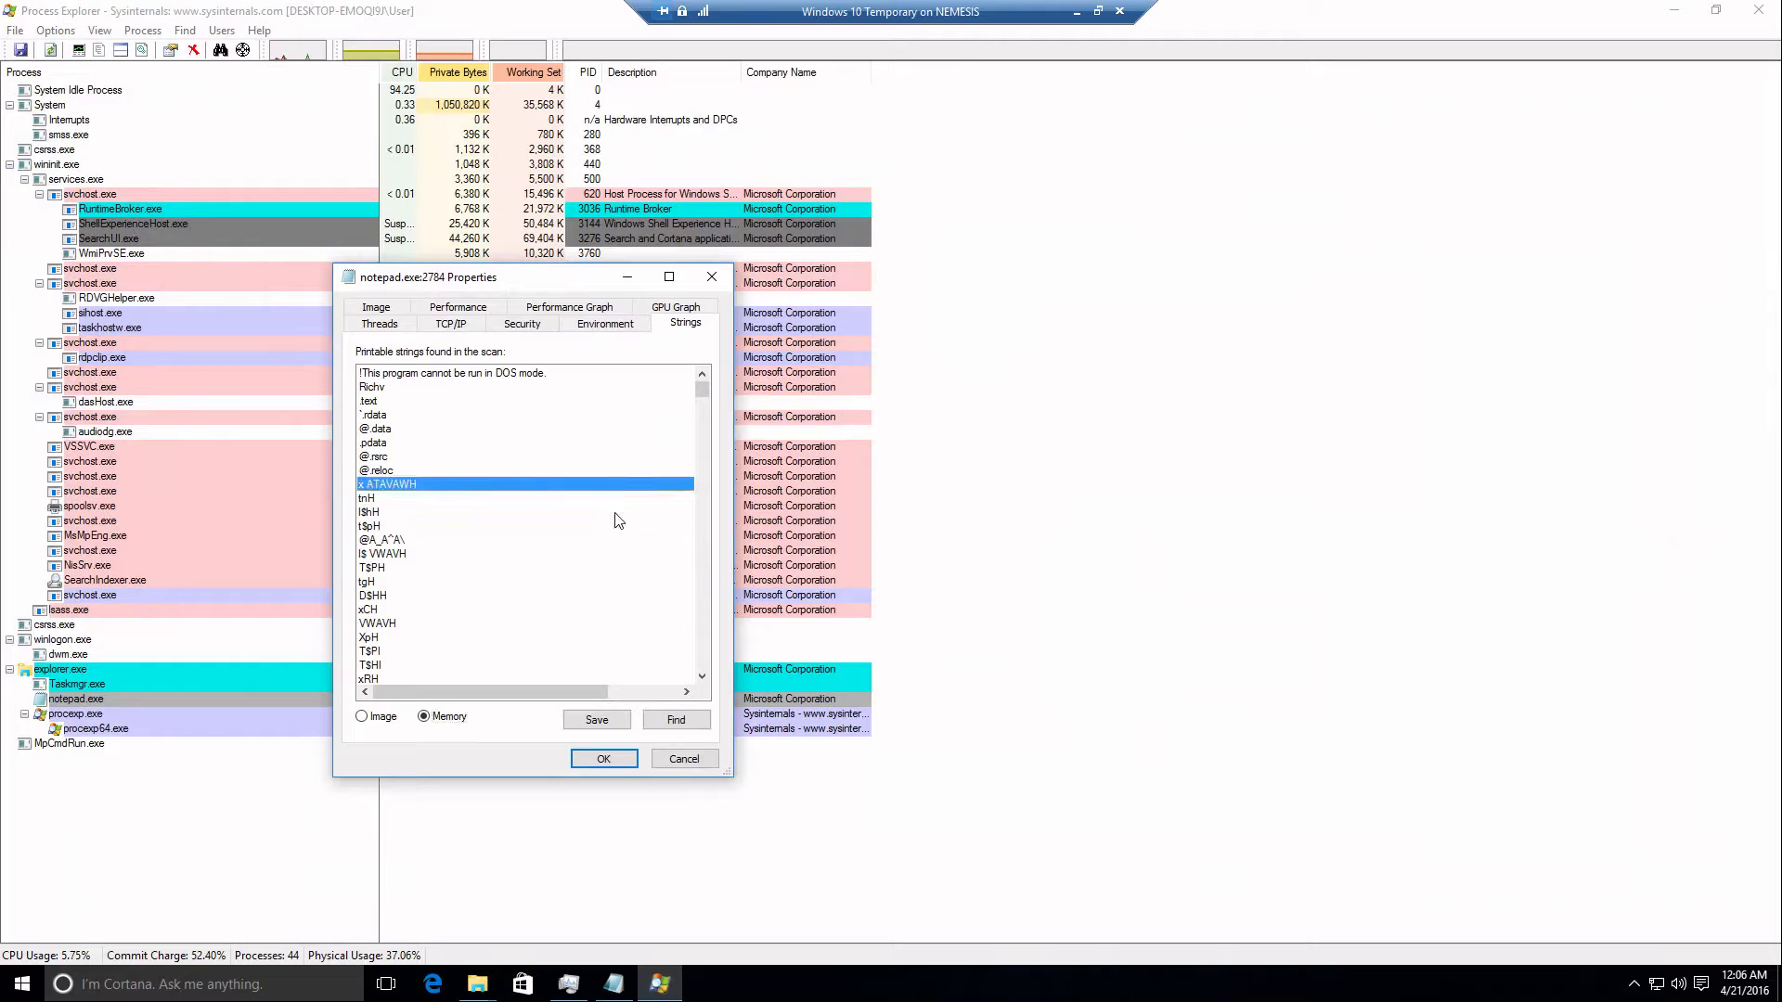
scroll(619, 520, "down", 8)
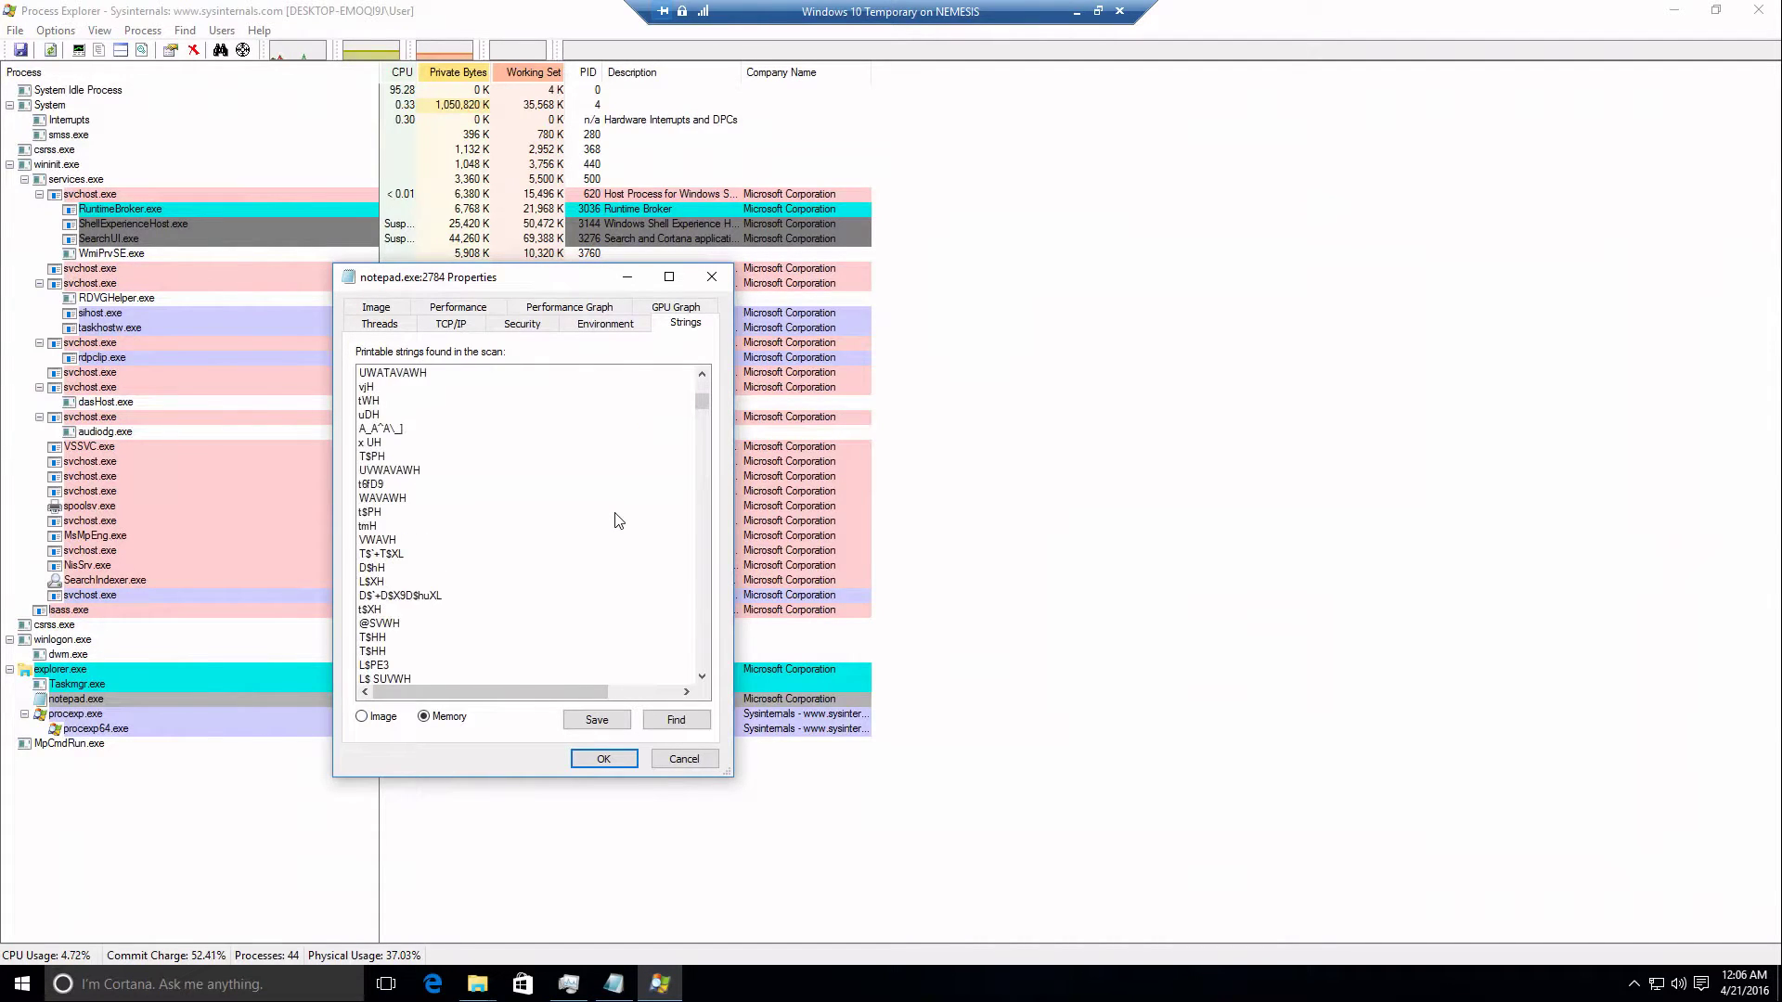
scroll(619, 521, "down", 4)
left_click(672, 718)
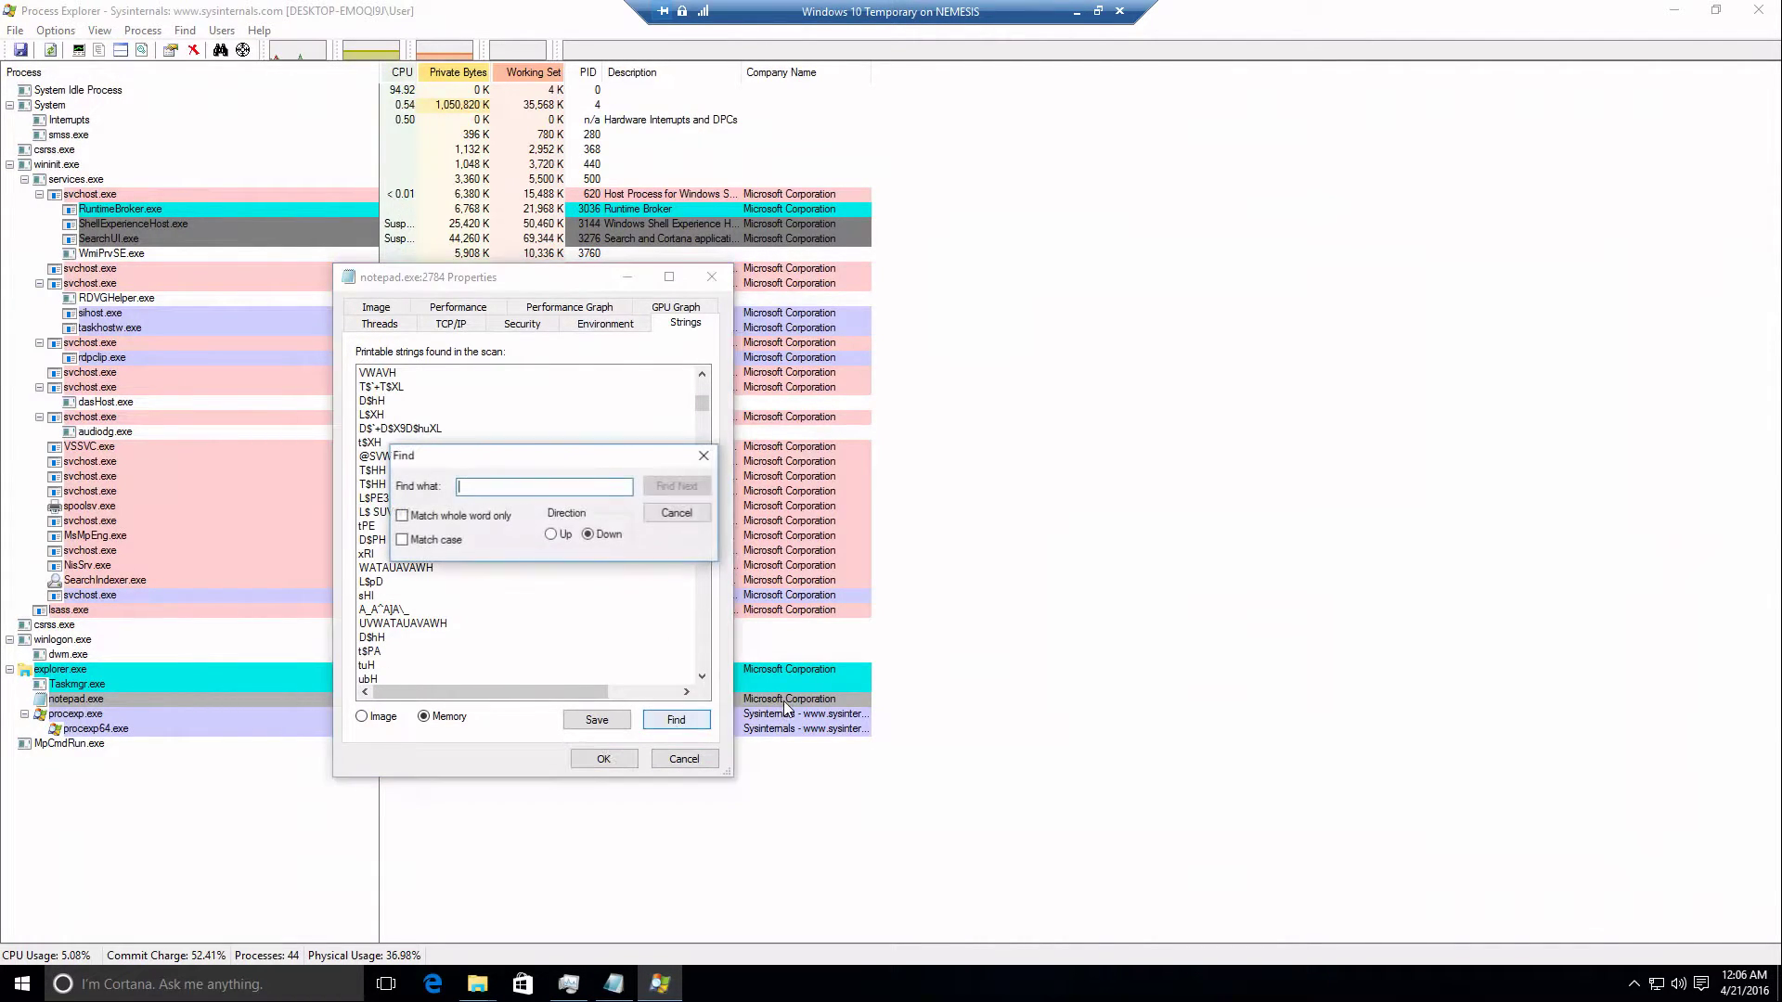
type("Test")
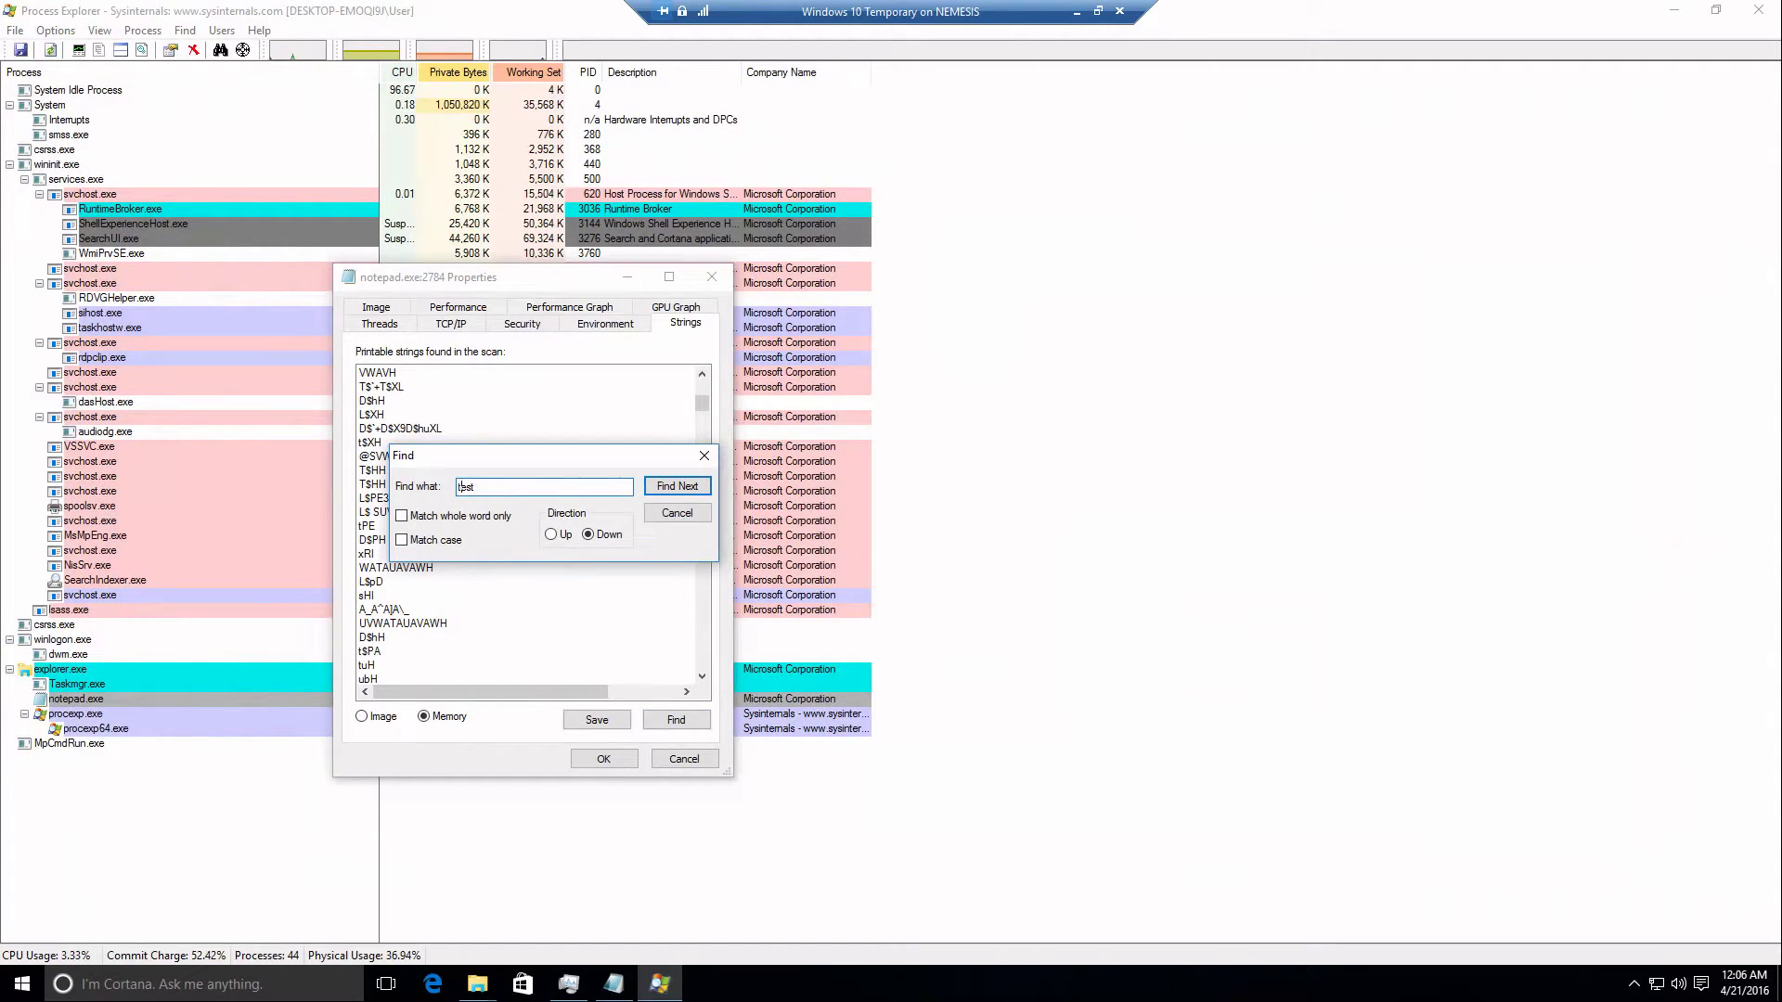
key("Return")
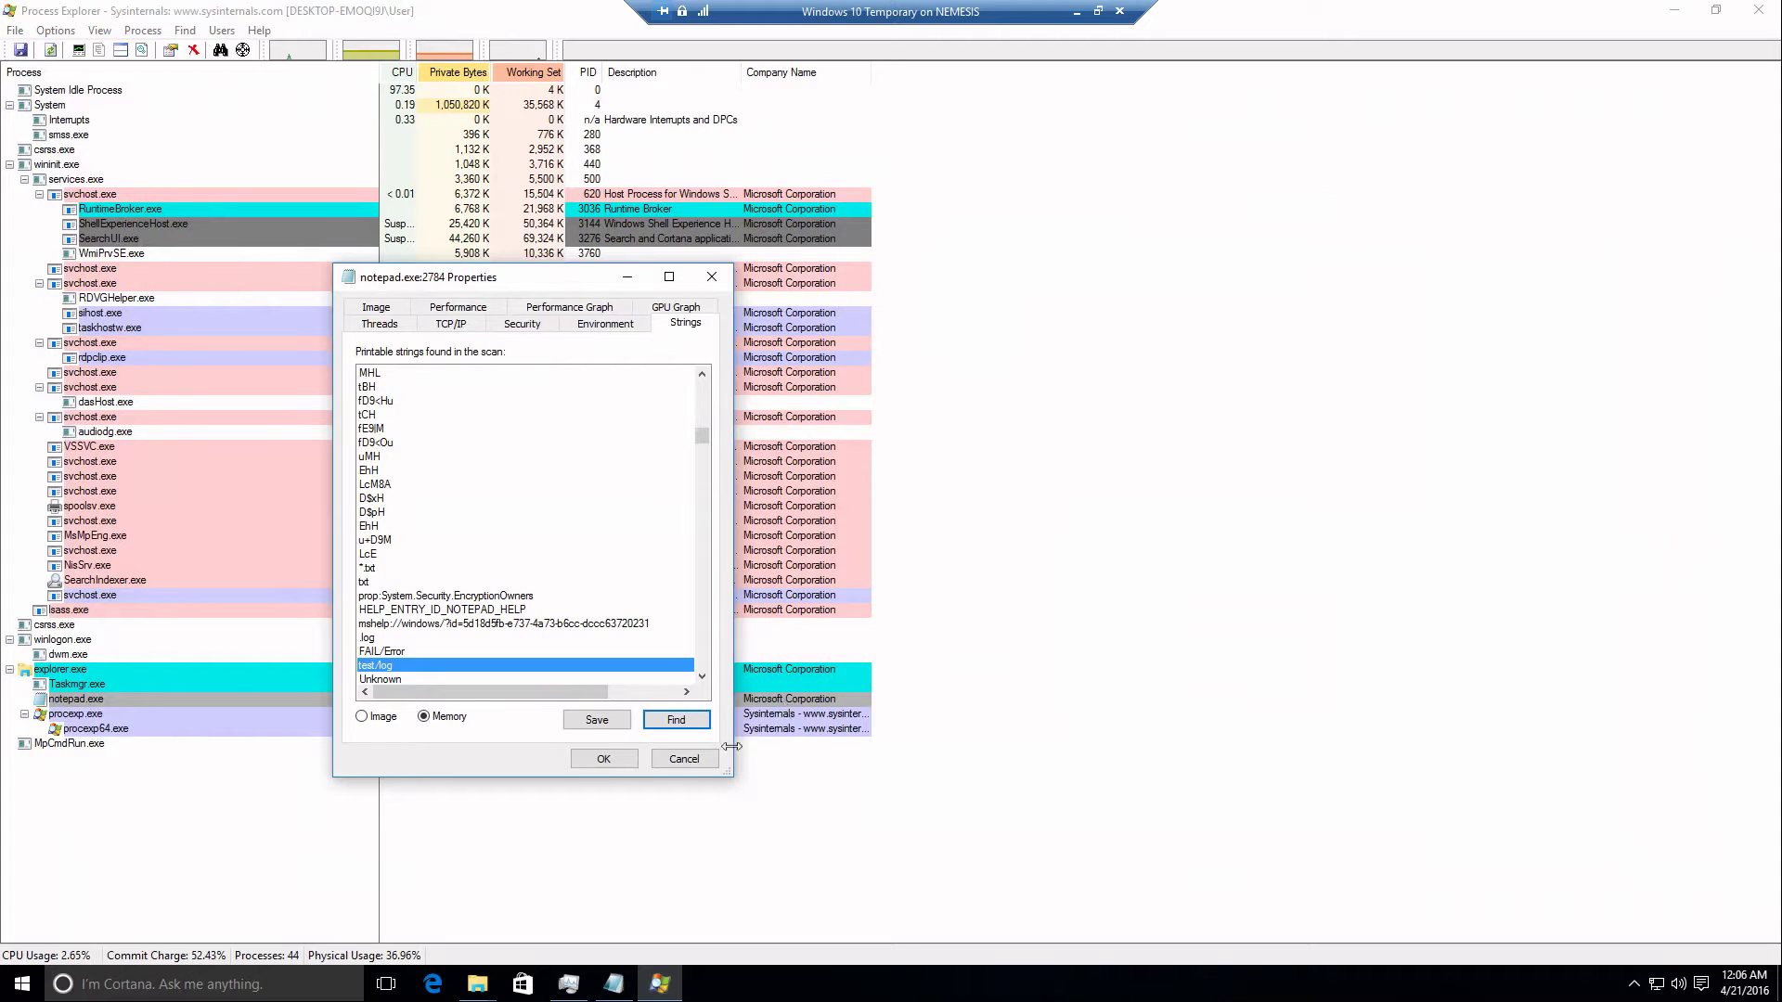
Repeat the downward search for "test" through the remaining memory strings and dismiss the search message.
left_click(676, 720)
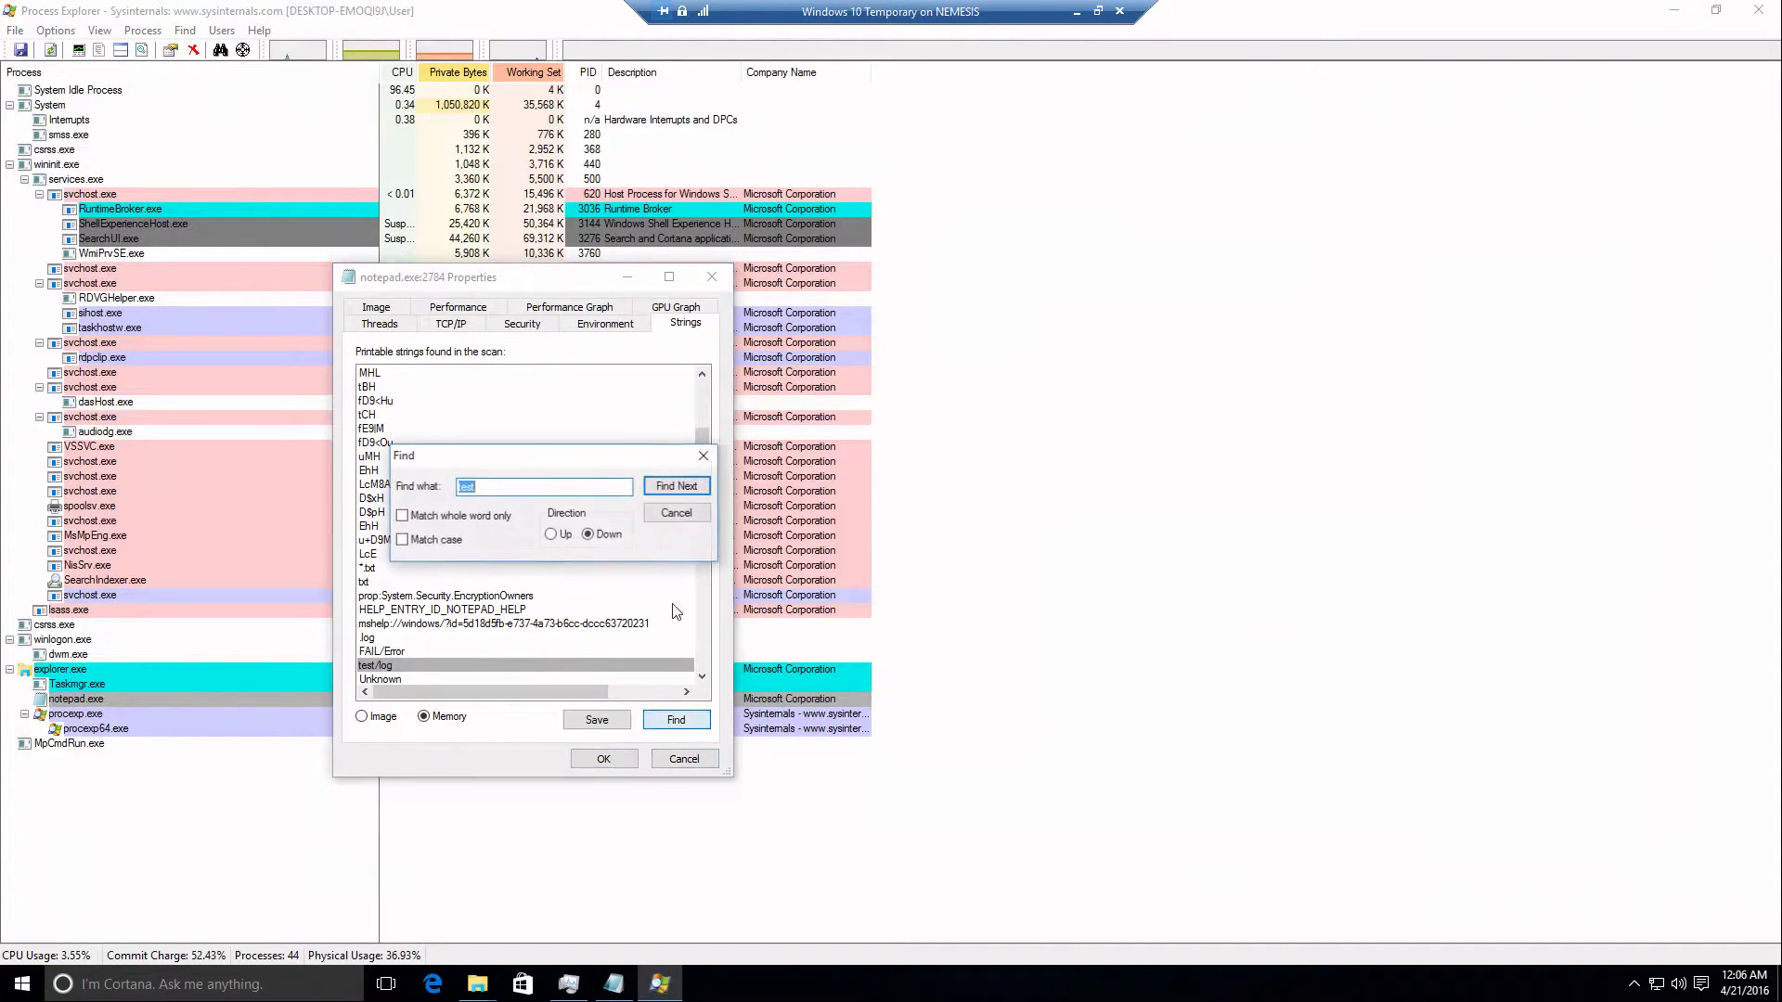
left_click(670, 493)
key("Return")
key("Return")
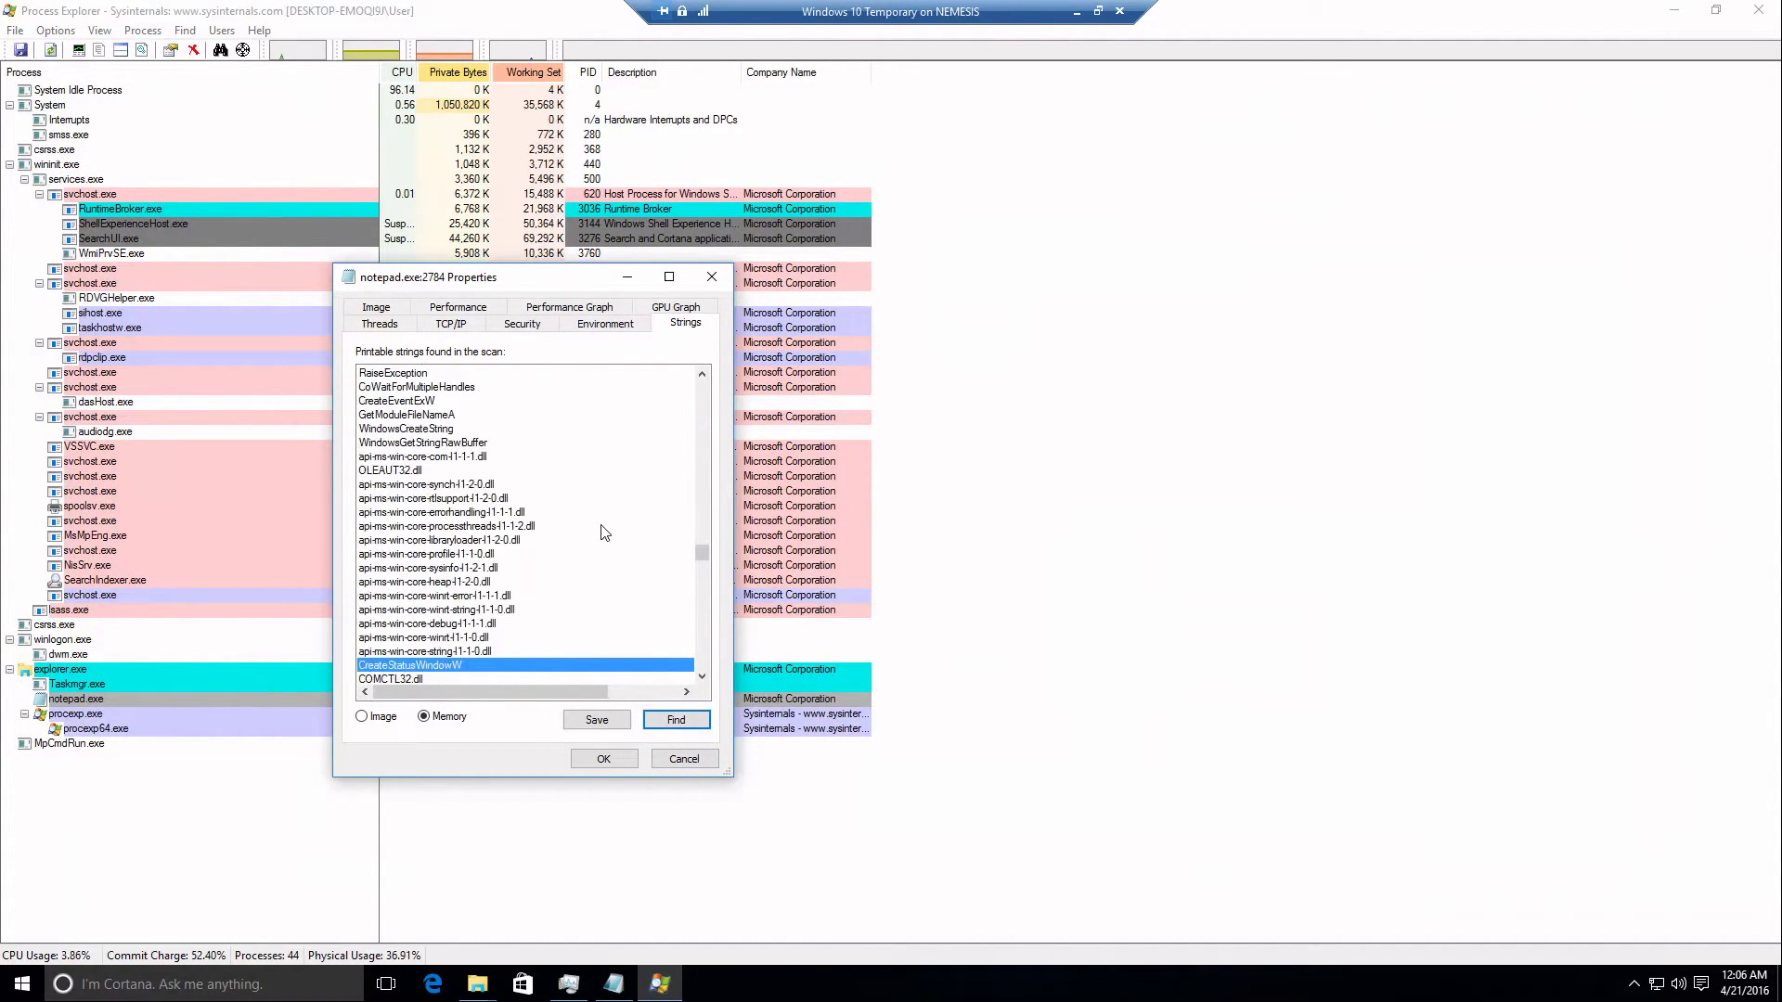
key("Return")
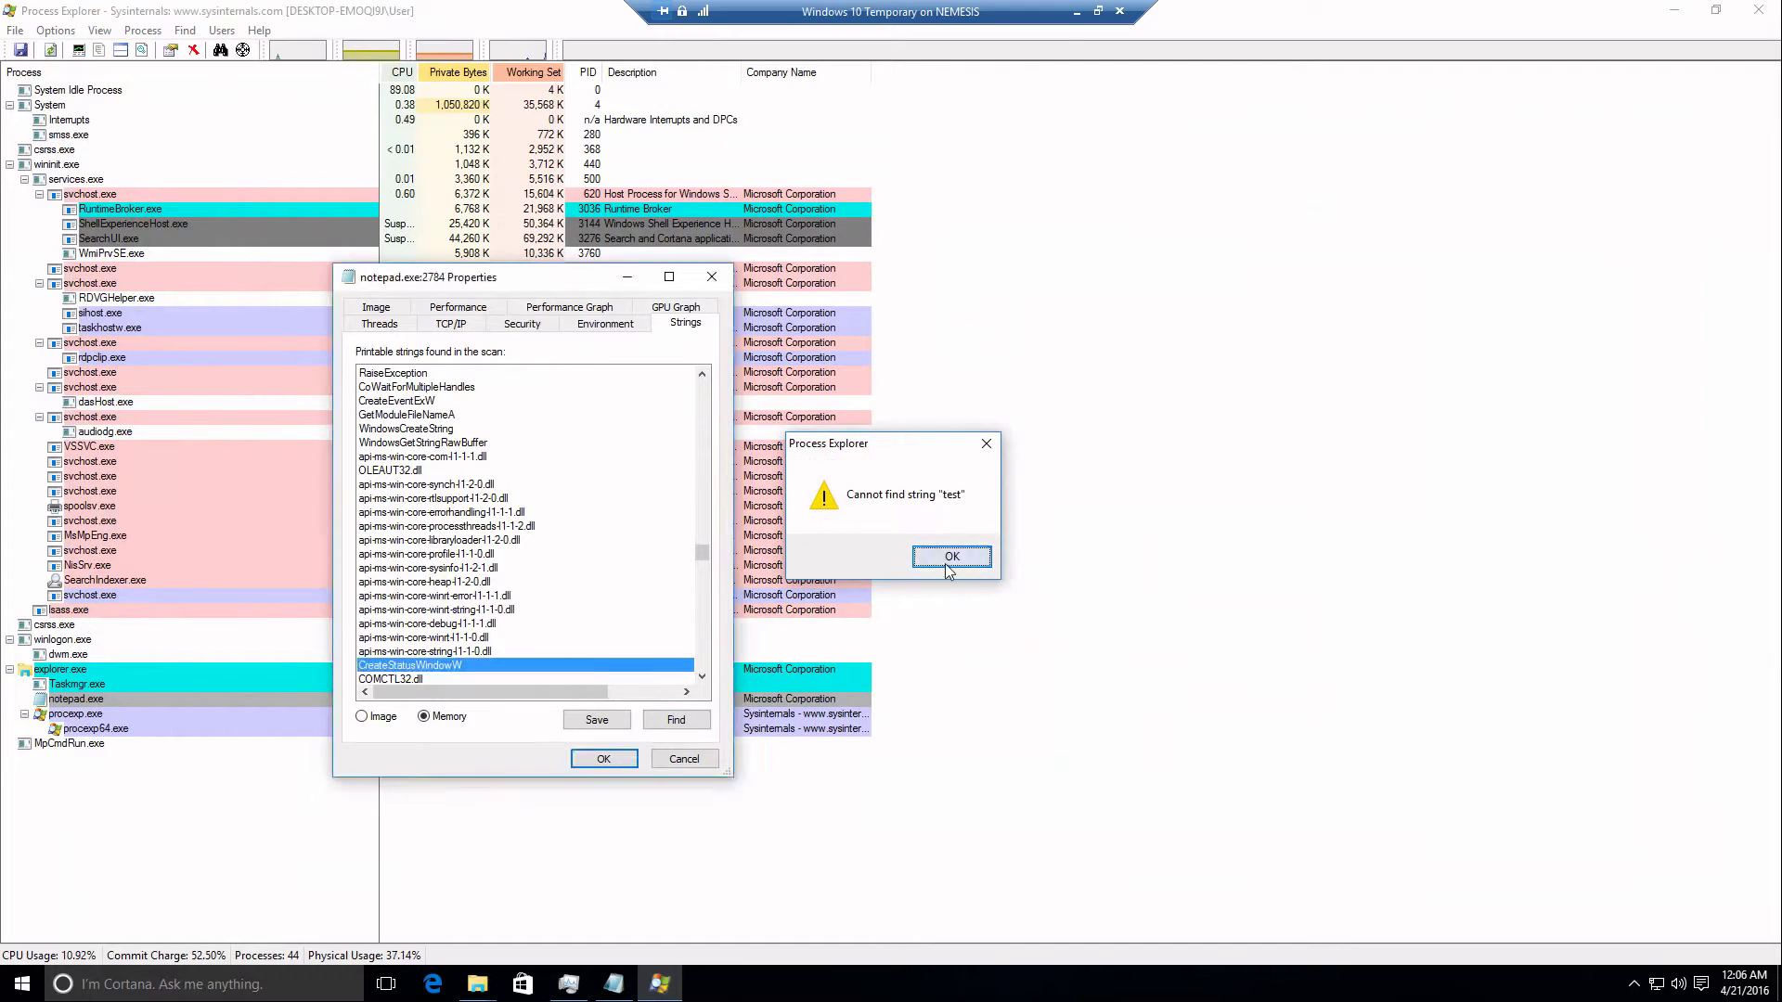
left_click(949, 557)
Examine the notepad.exe memory strings around the test/log entry and further up the list for the text entered in Notepad.
left_click(487, 609)
left_click(520, 651)
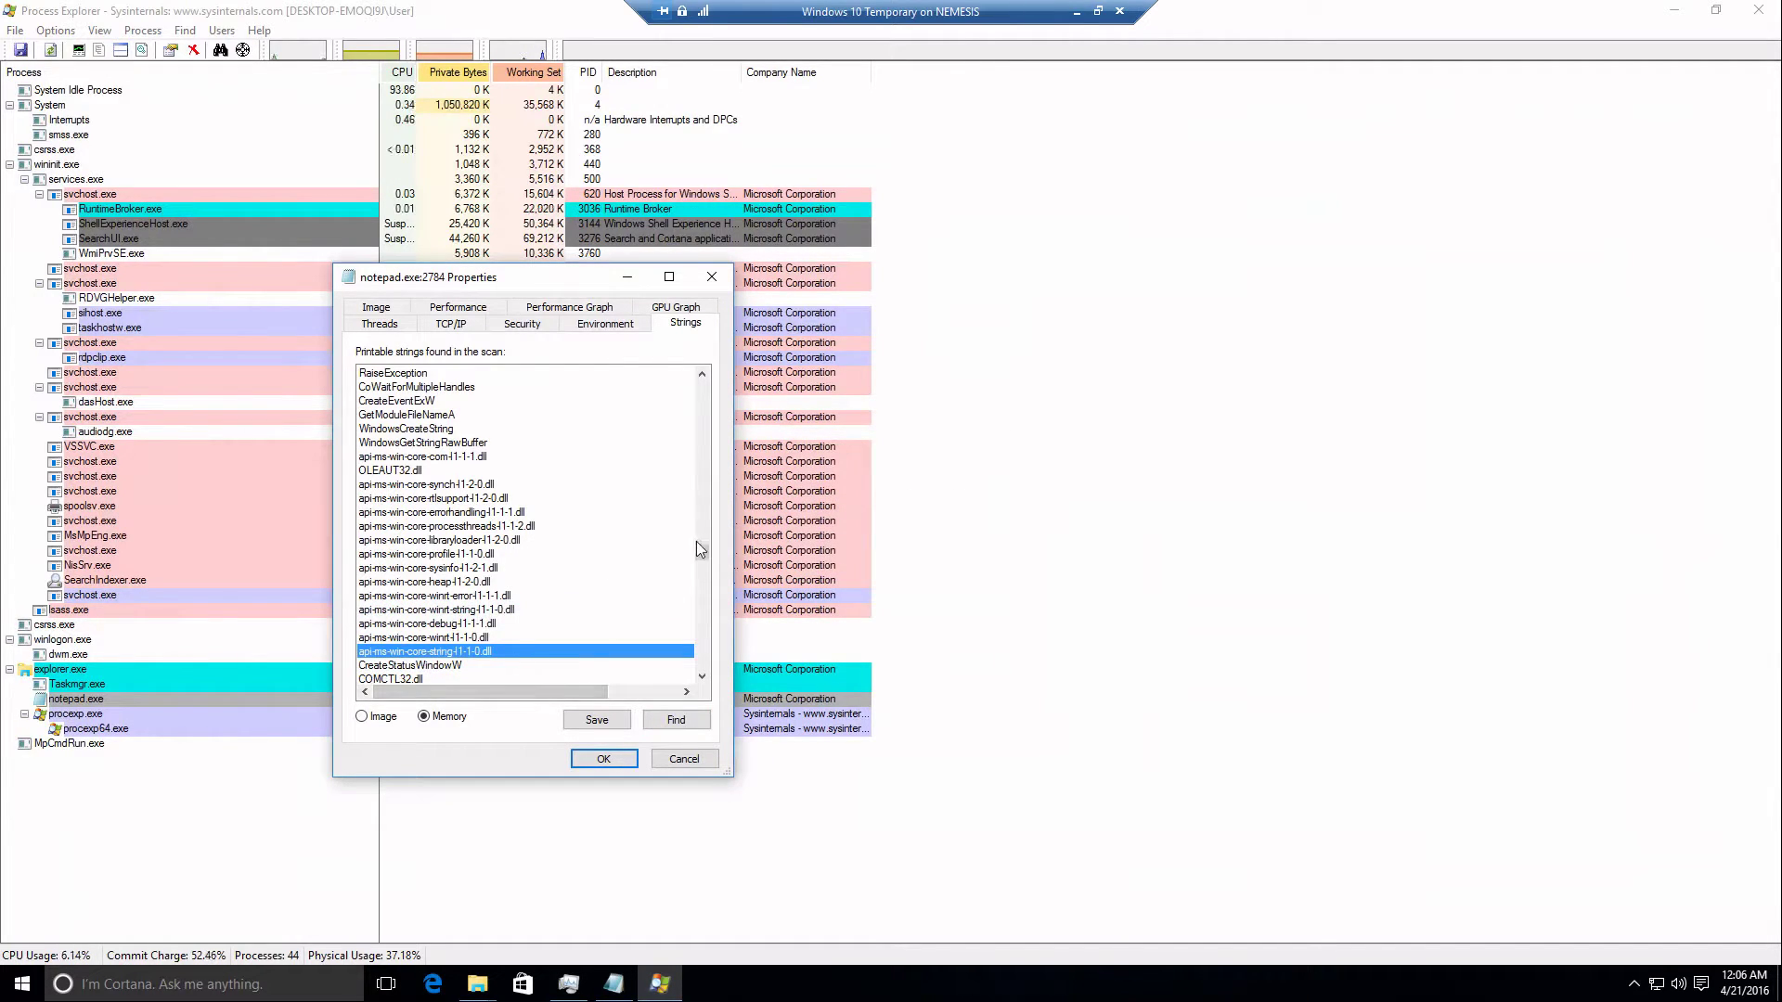
left_click_drag(700, 555, 701, 452)
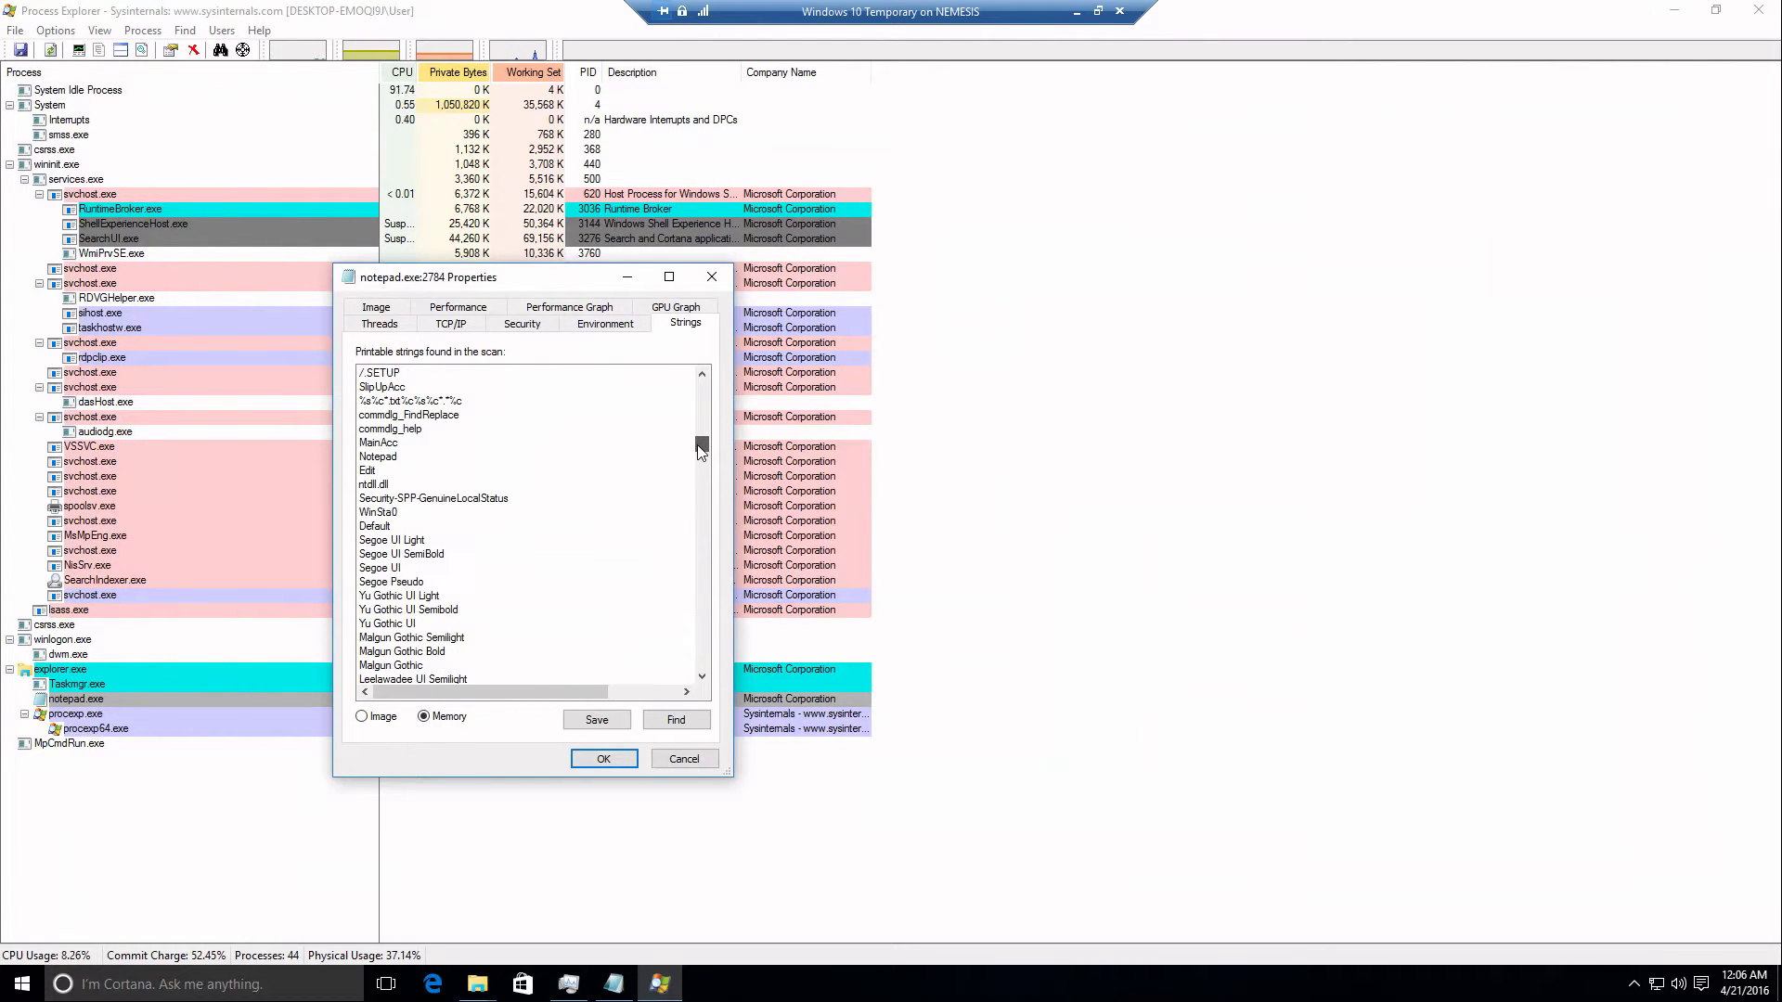
scroll(561, 421, "up", 8)
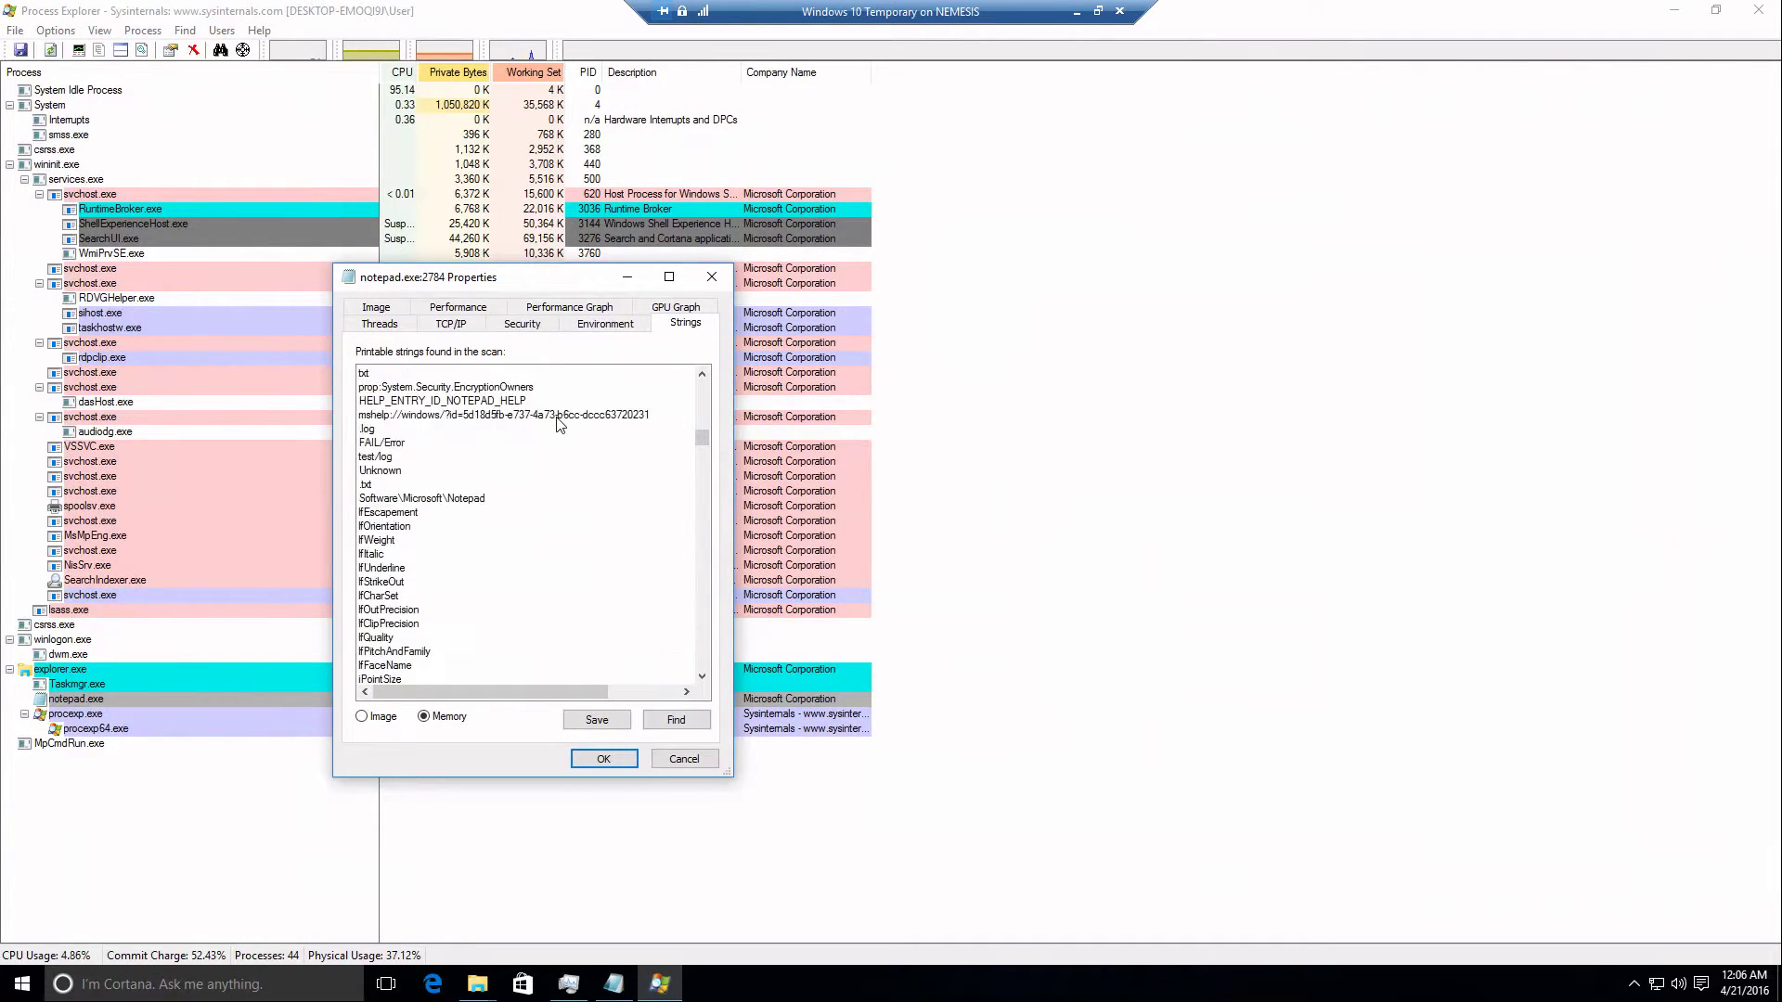
scroll(560, 423, "up", 4)
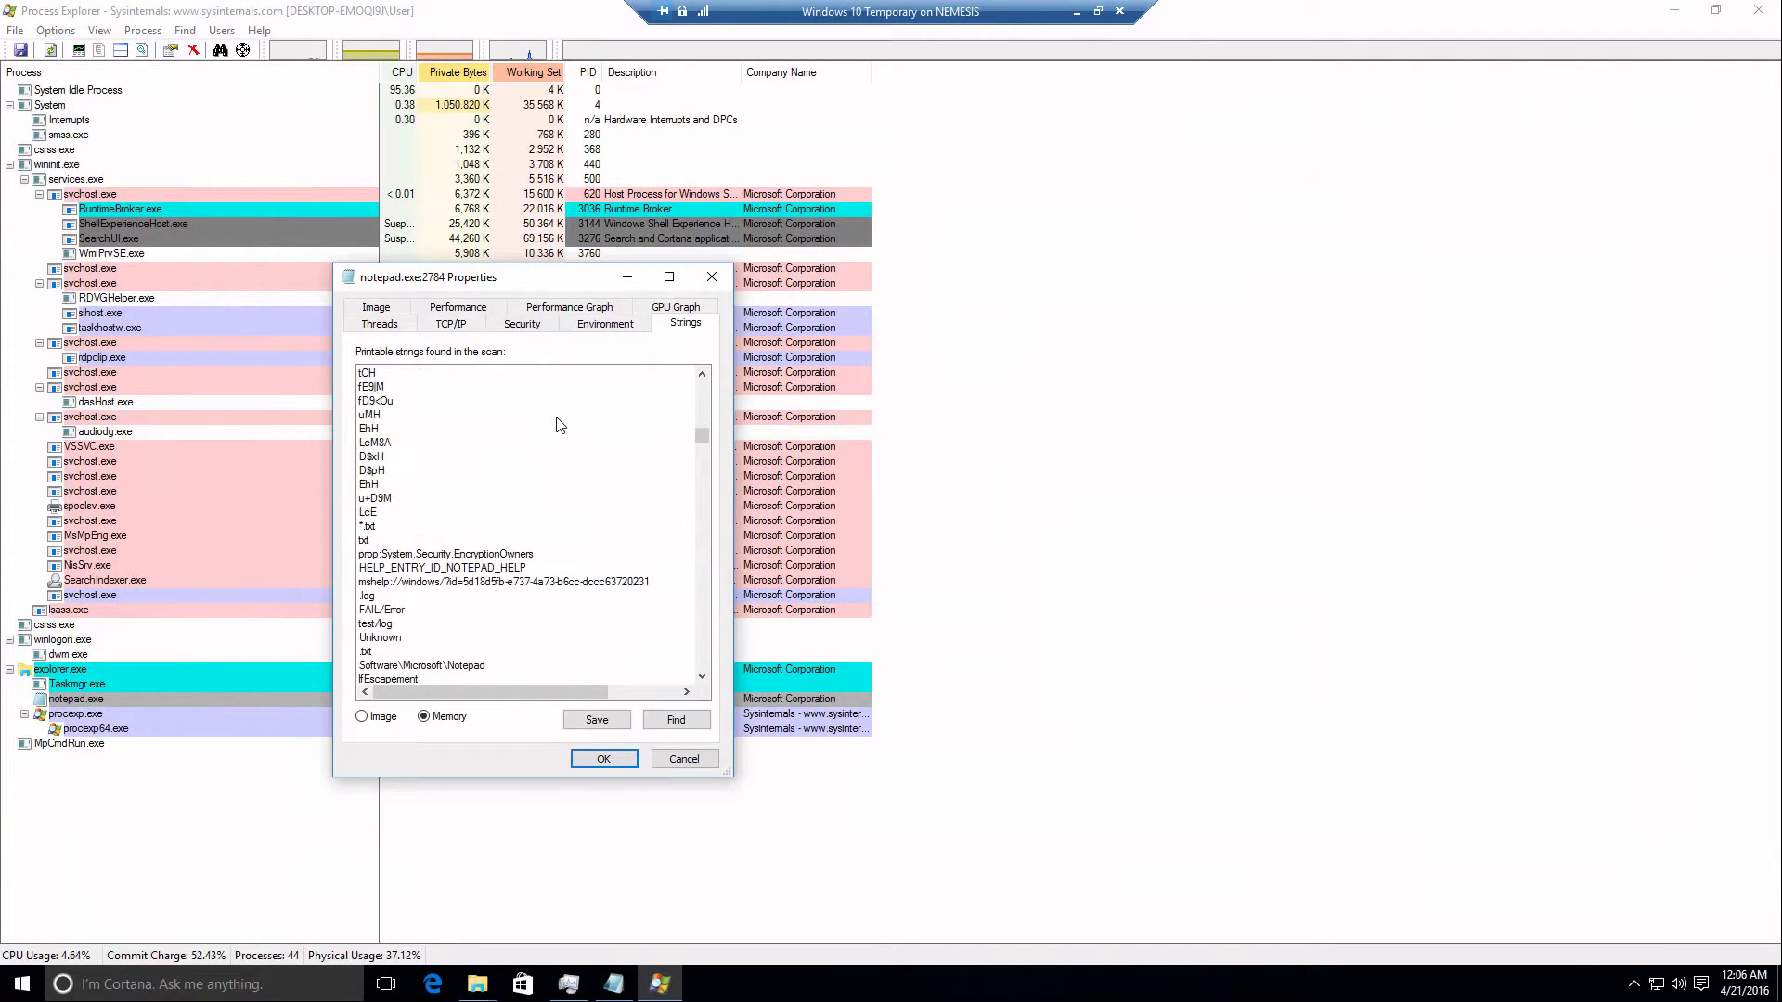
left_click(496, 582)
scroll(588, 583, "up", 5)
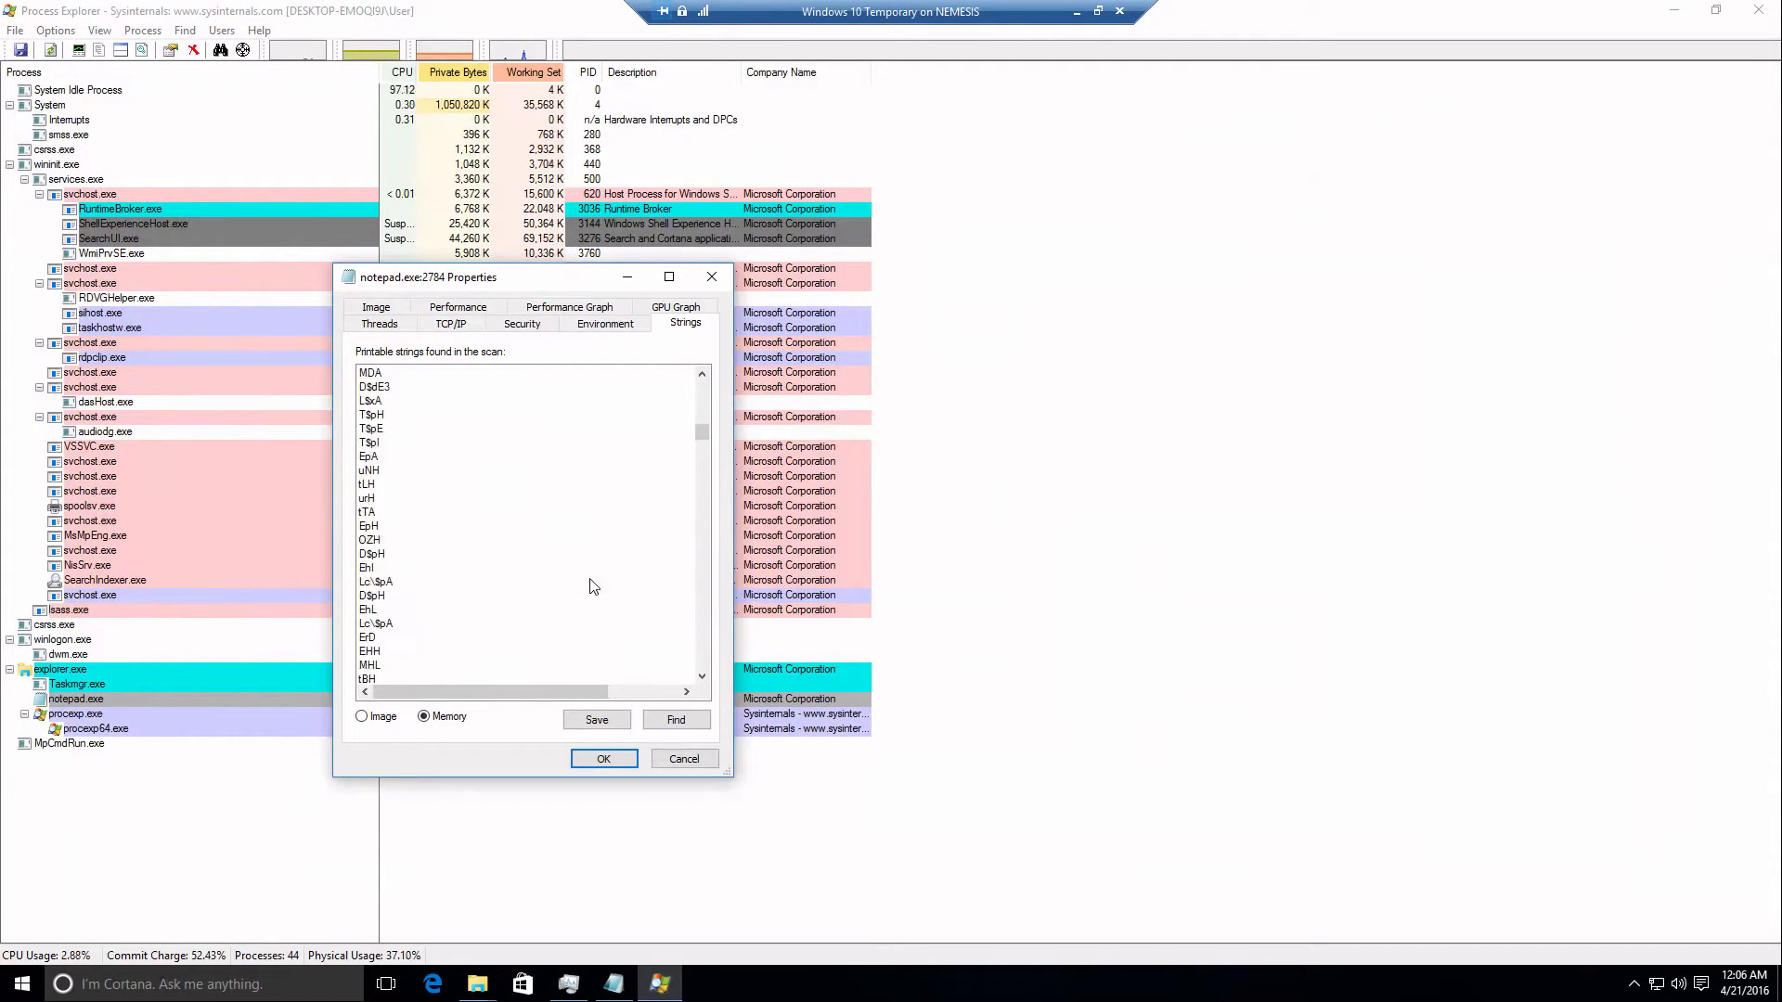
scroll(591, 585, "up", 4)
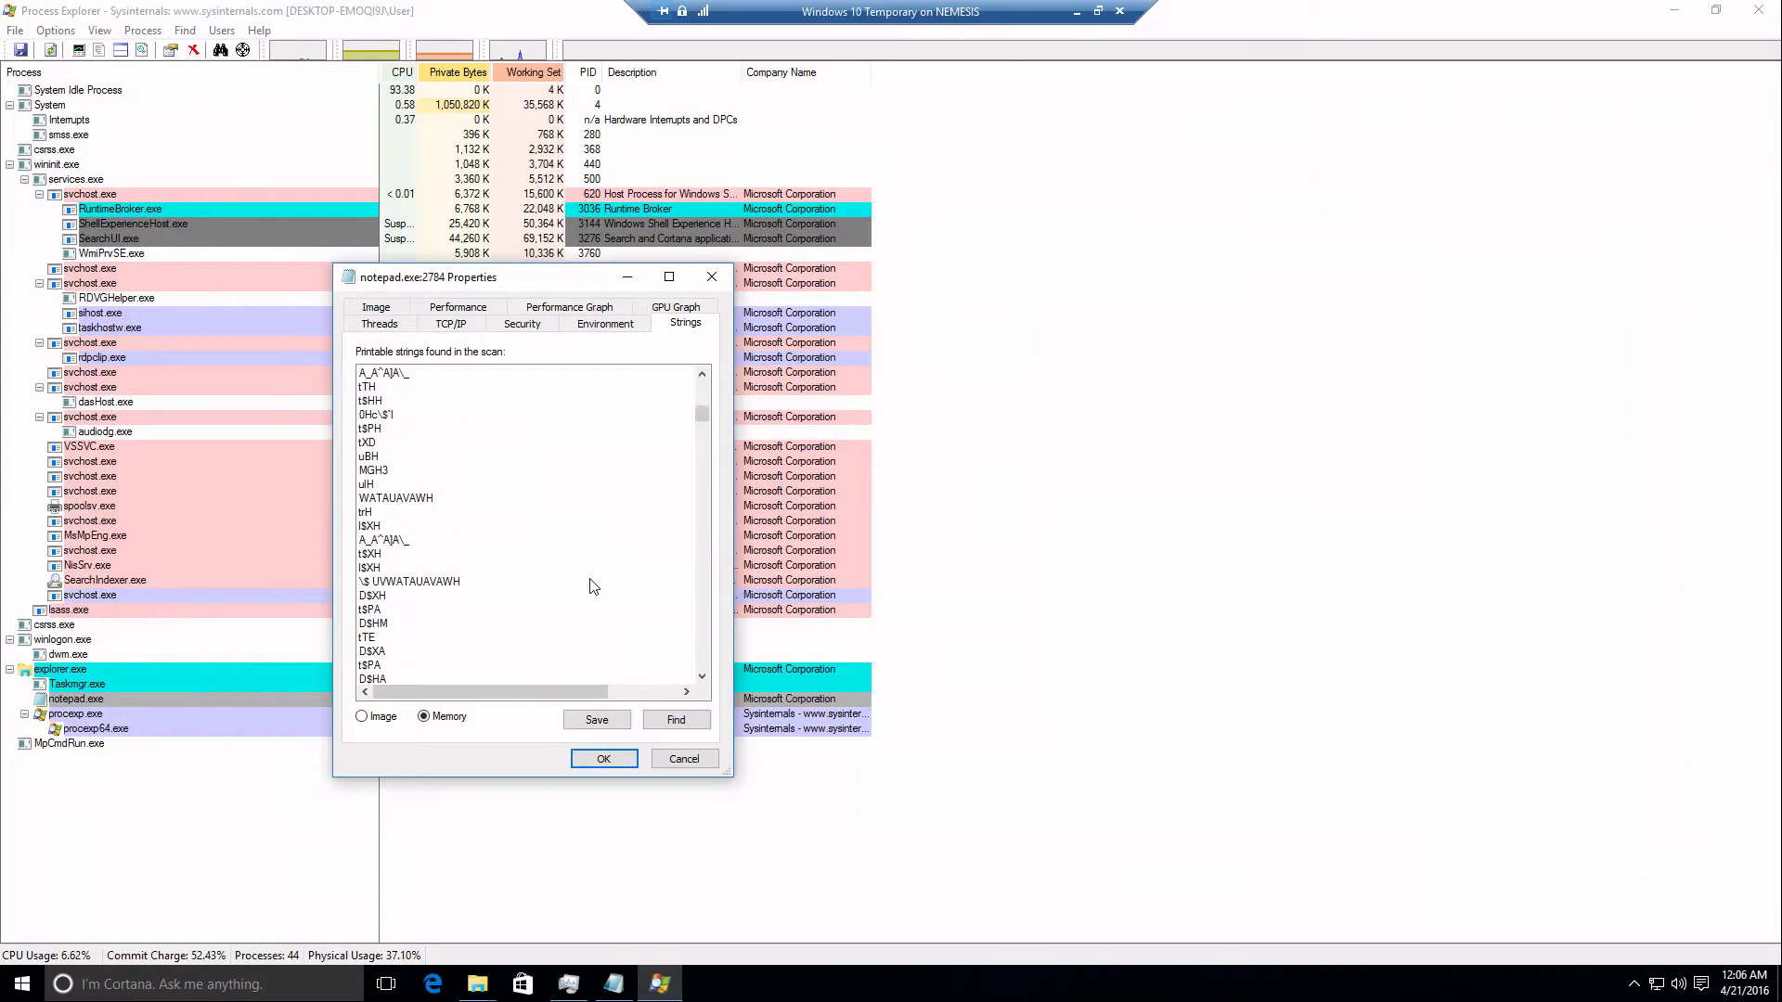
left_click(466, 514)
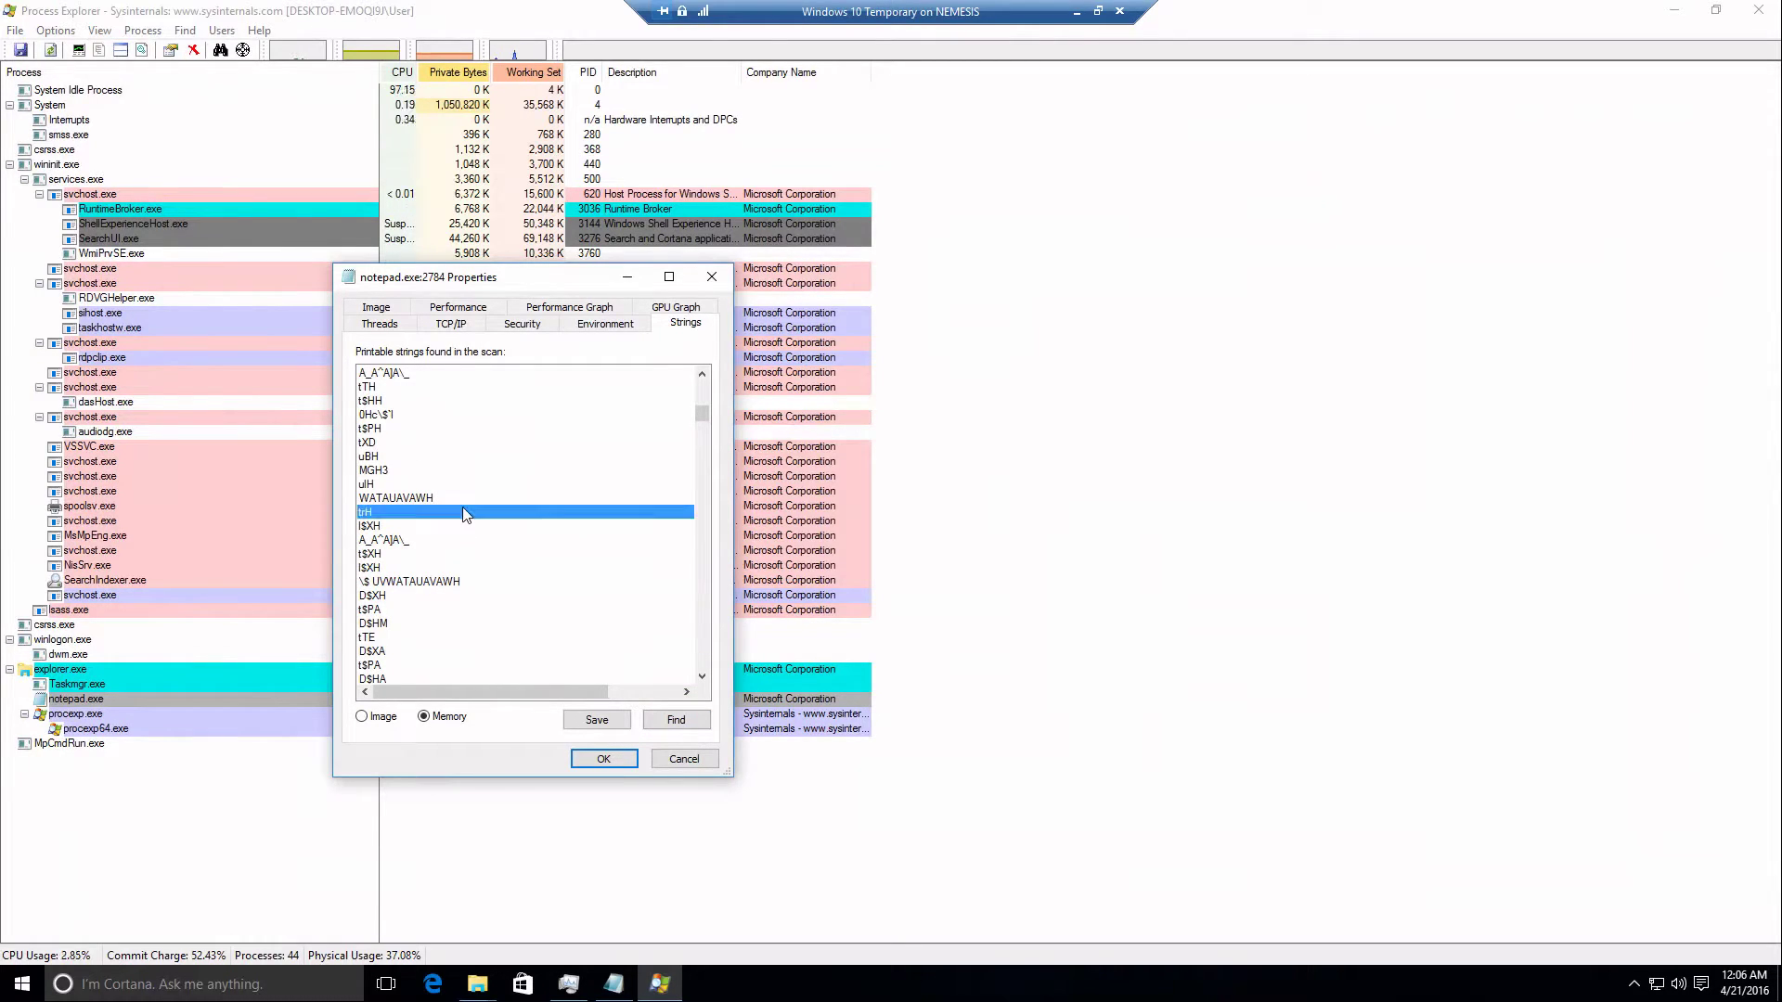
Close the notepad.exe properties and Process Explorer, and open a Command Prompt window over the SysinternalsSuite folder.
left_click(682, 761)
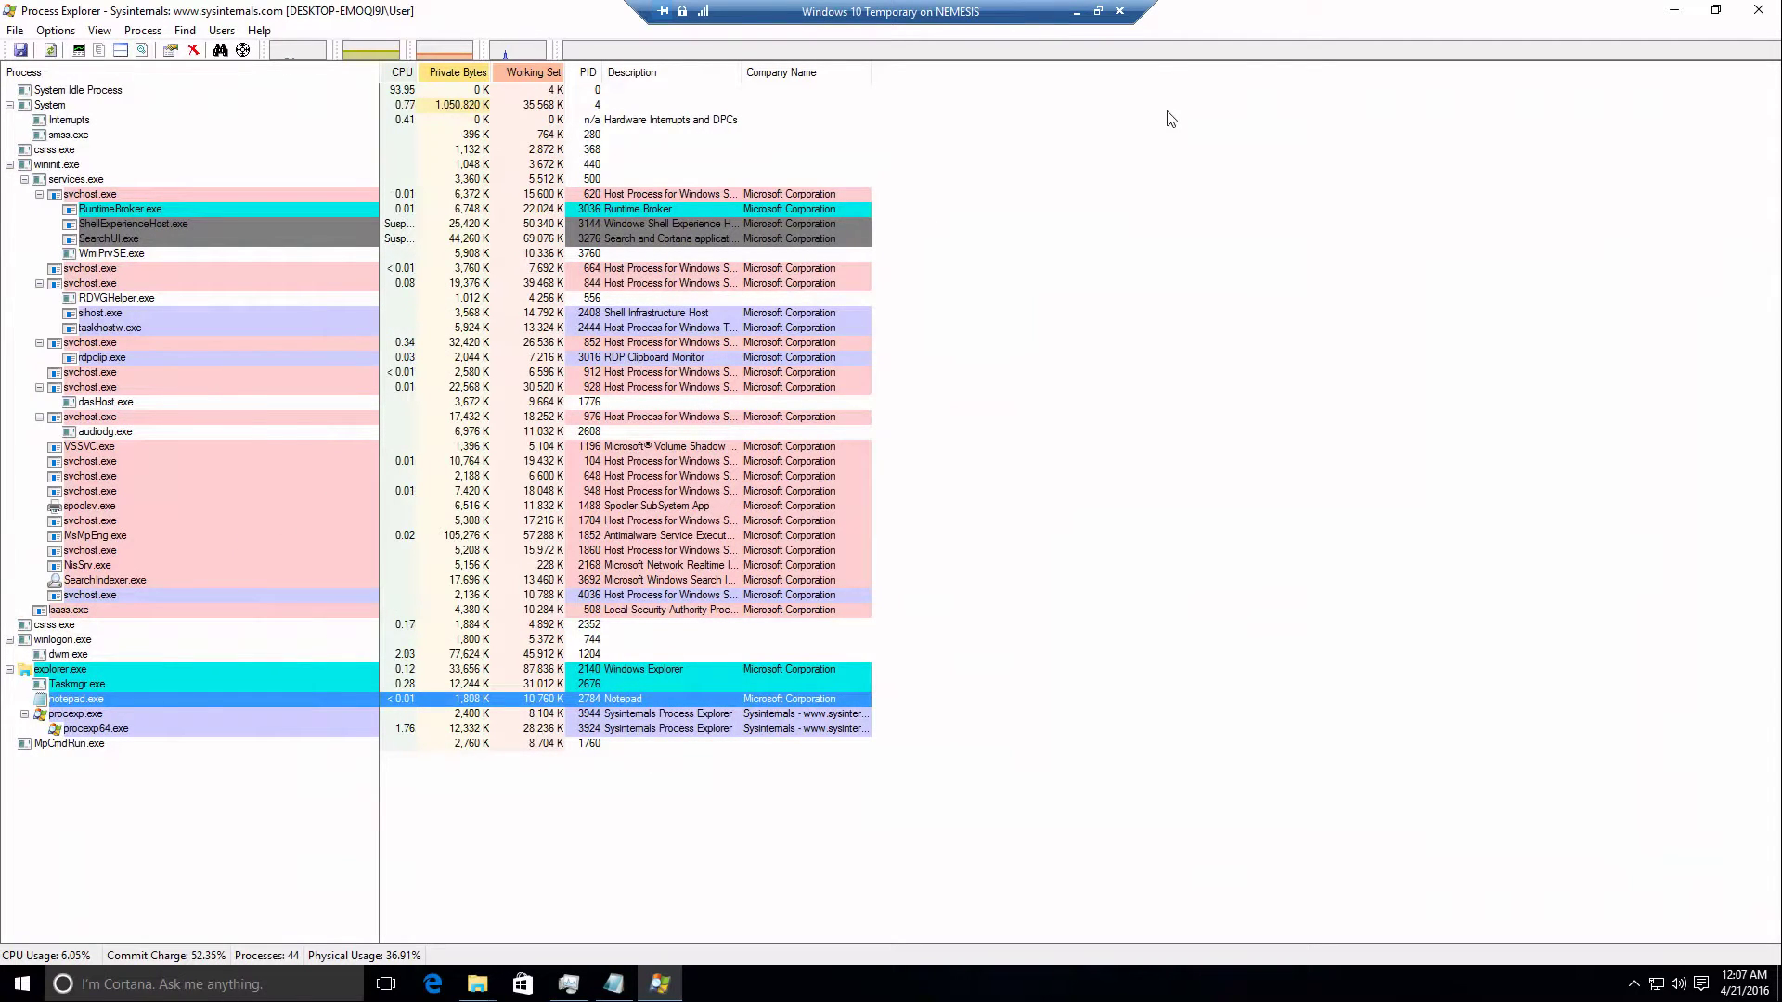
left_click(1758, 9)
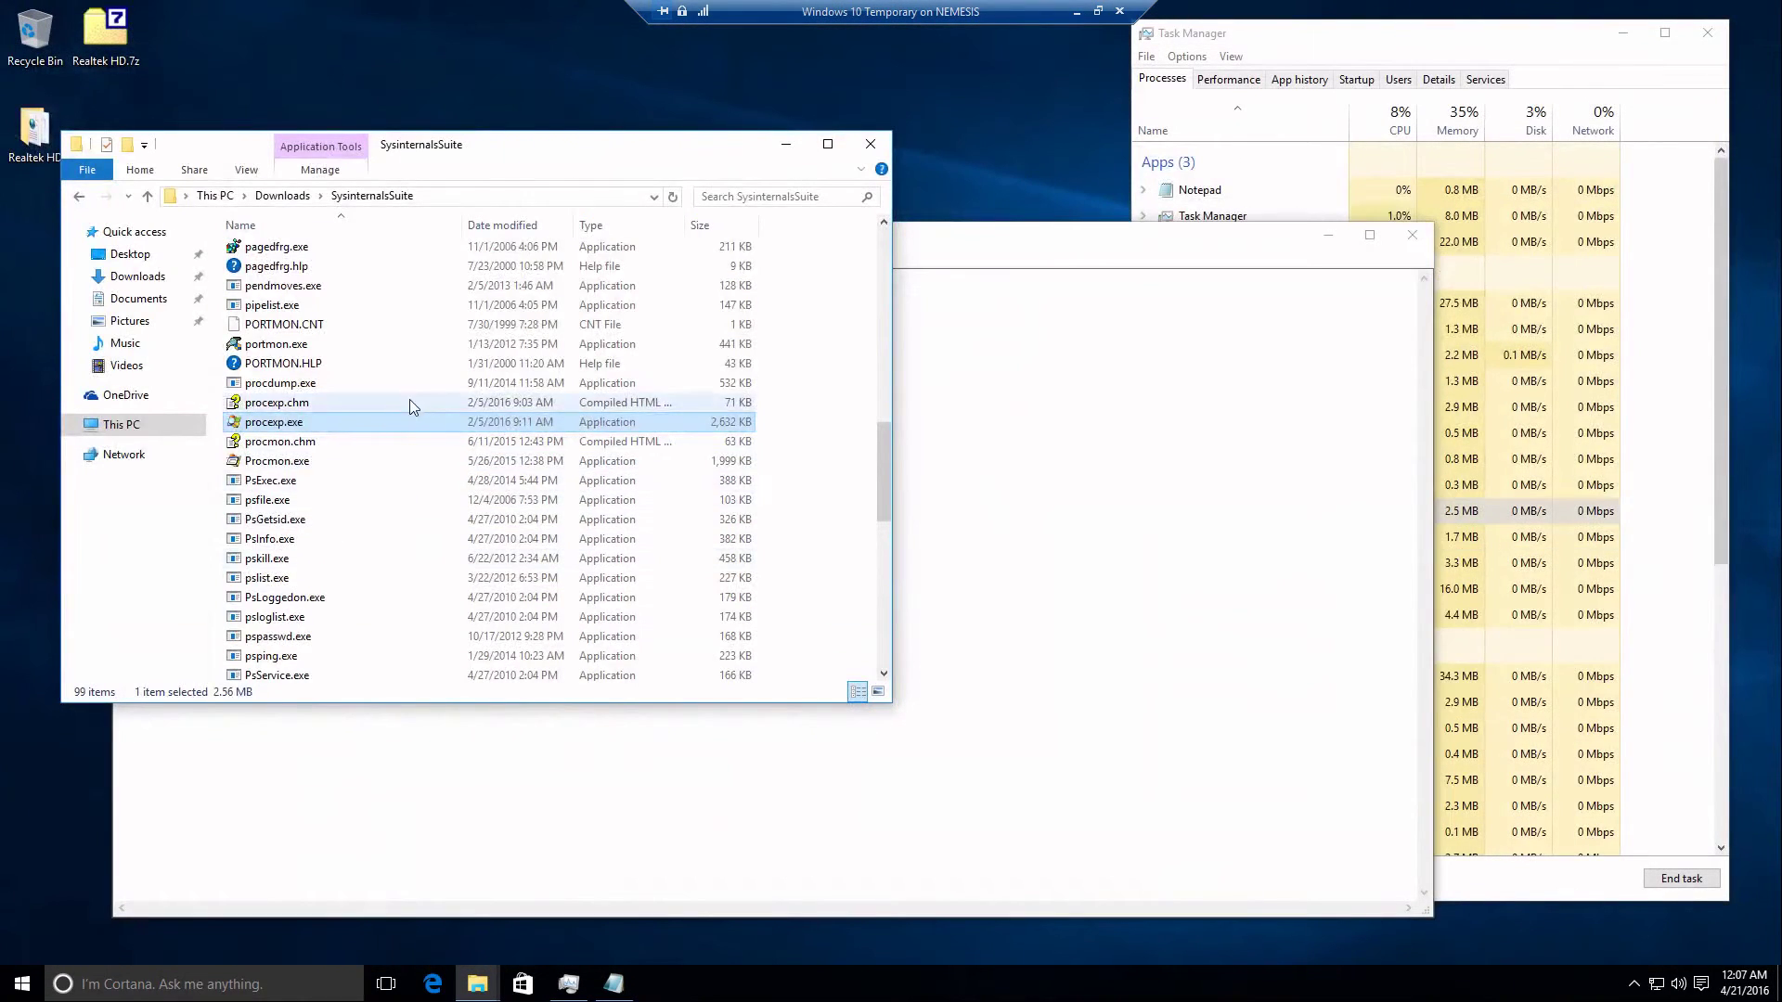
left_click(22, 984)
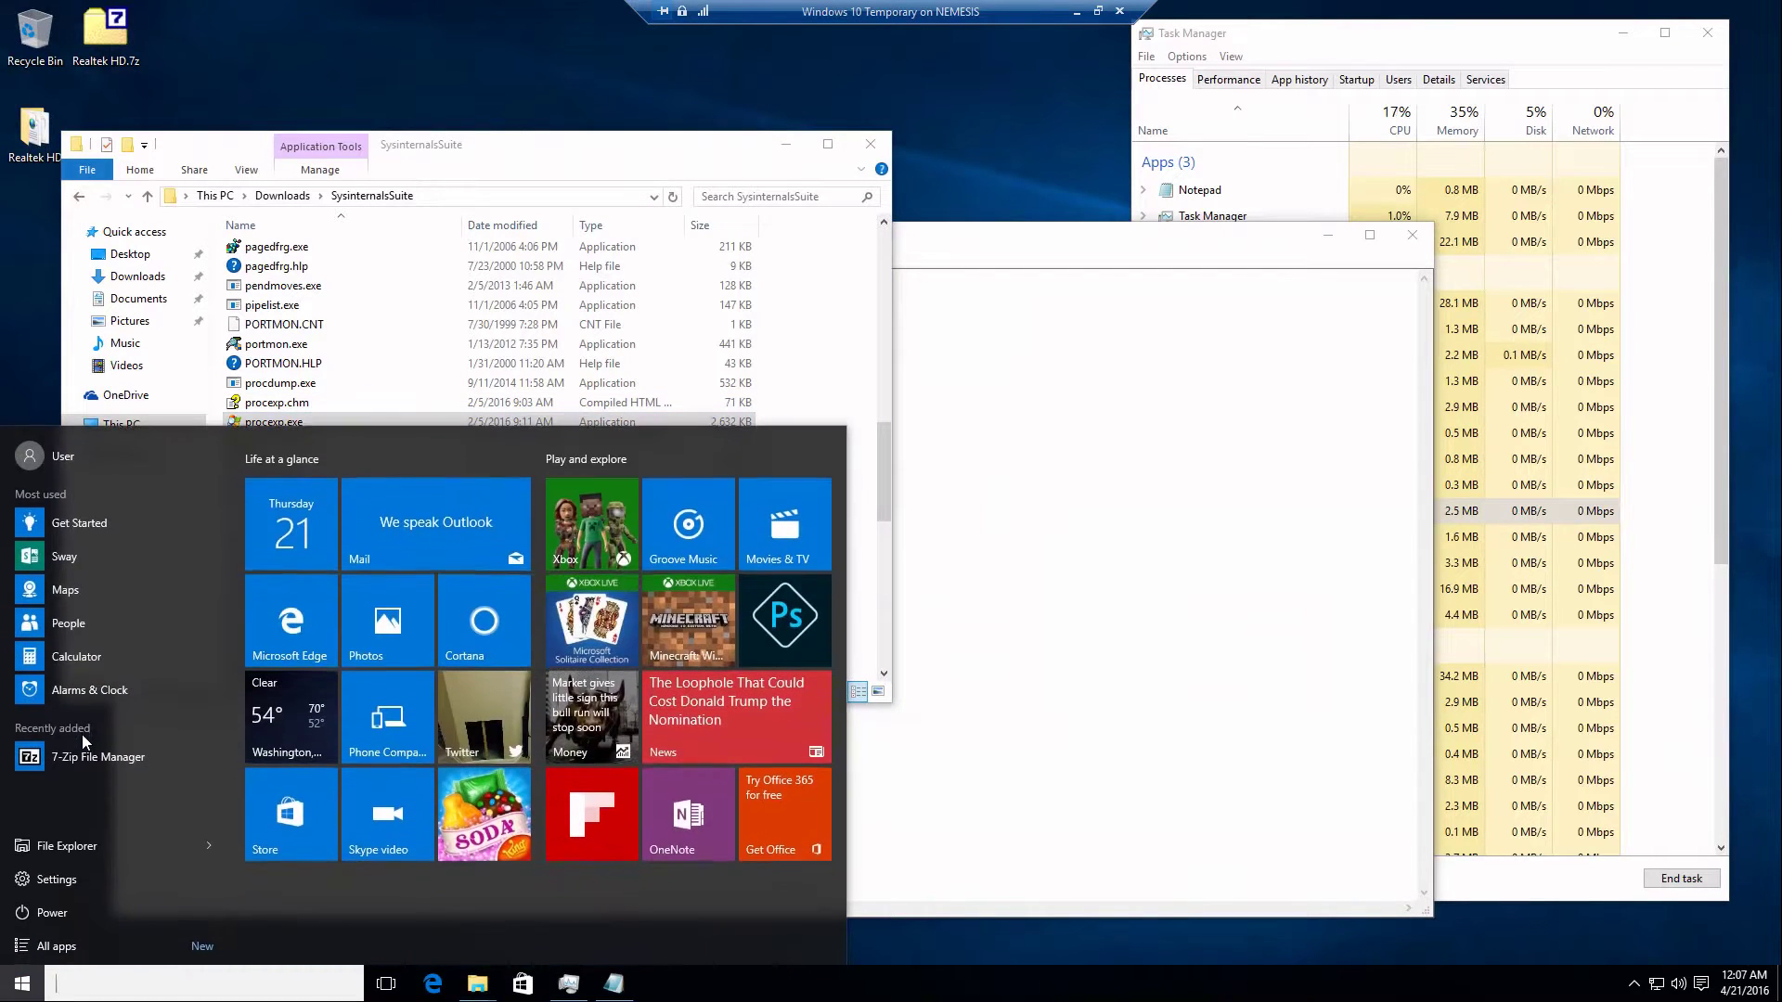
type("cmd")
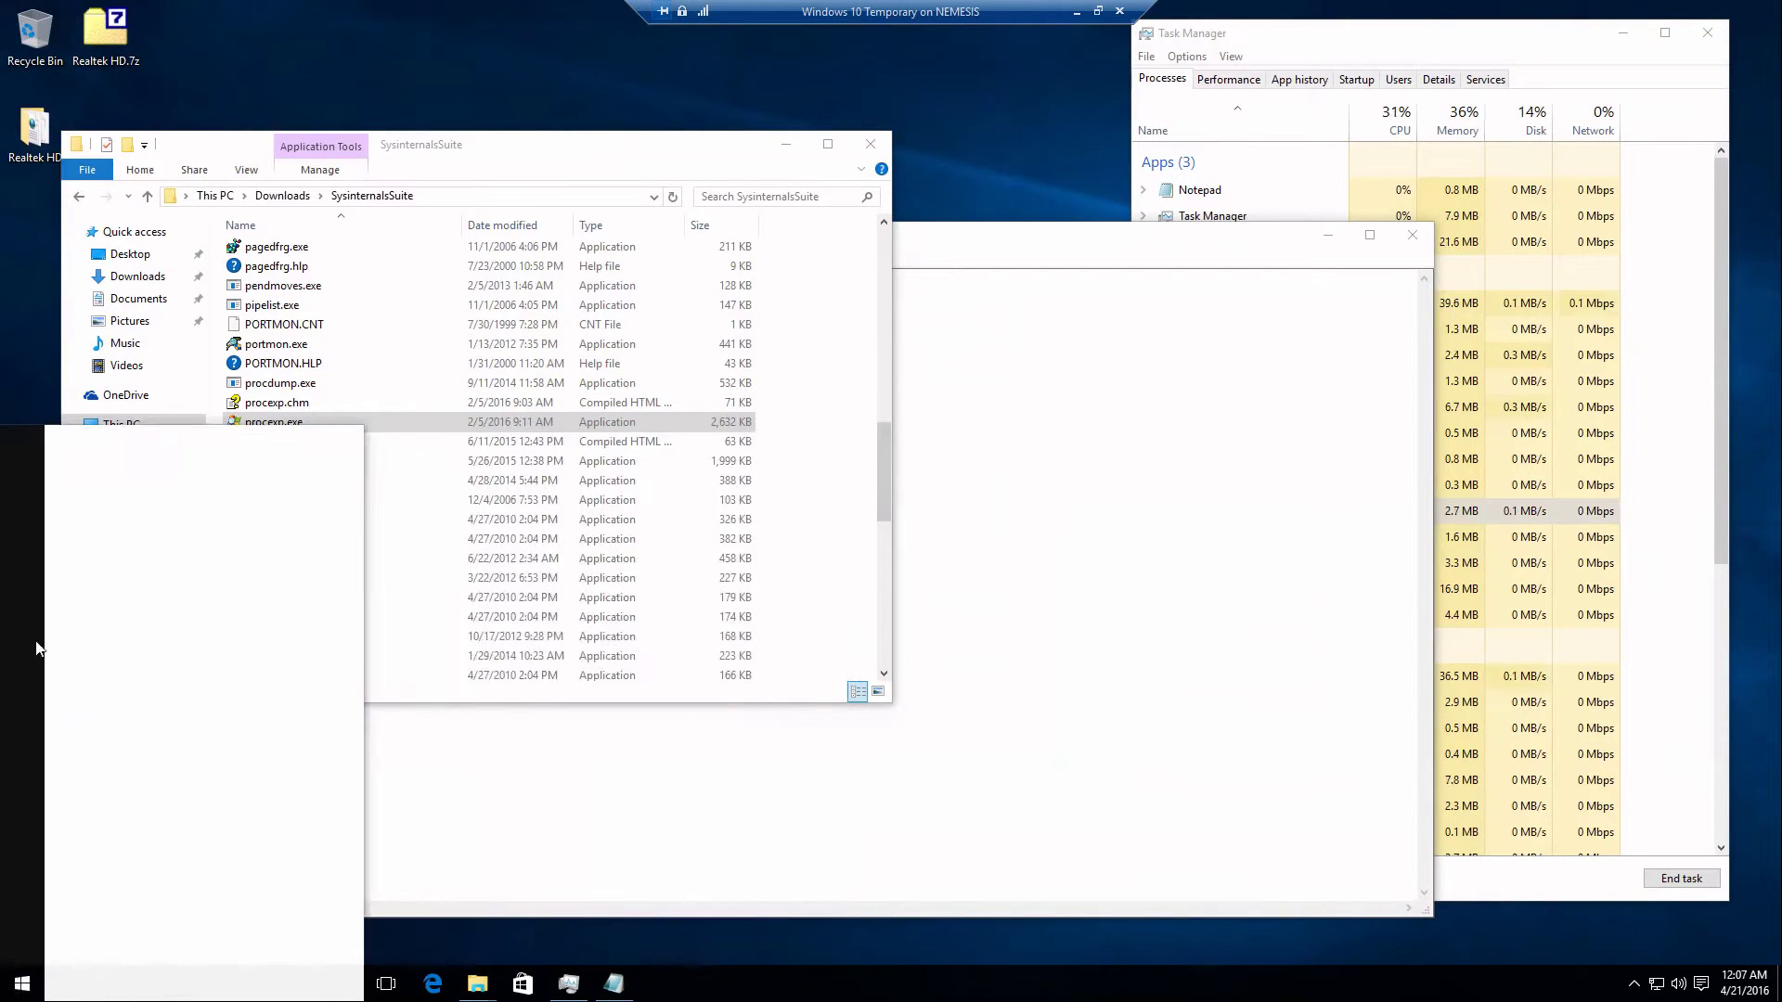
left_click(98, 523)
left_click_drag(501, 151, 714, 373)
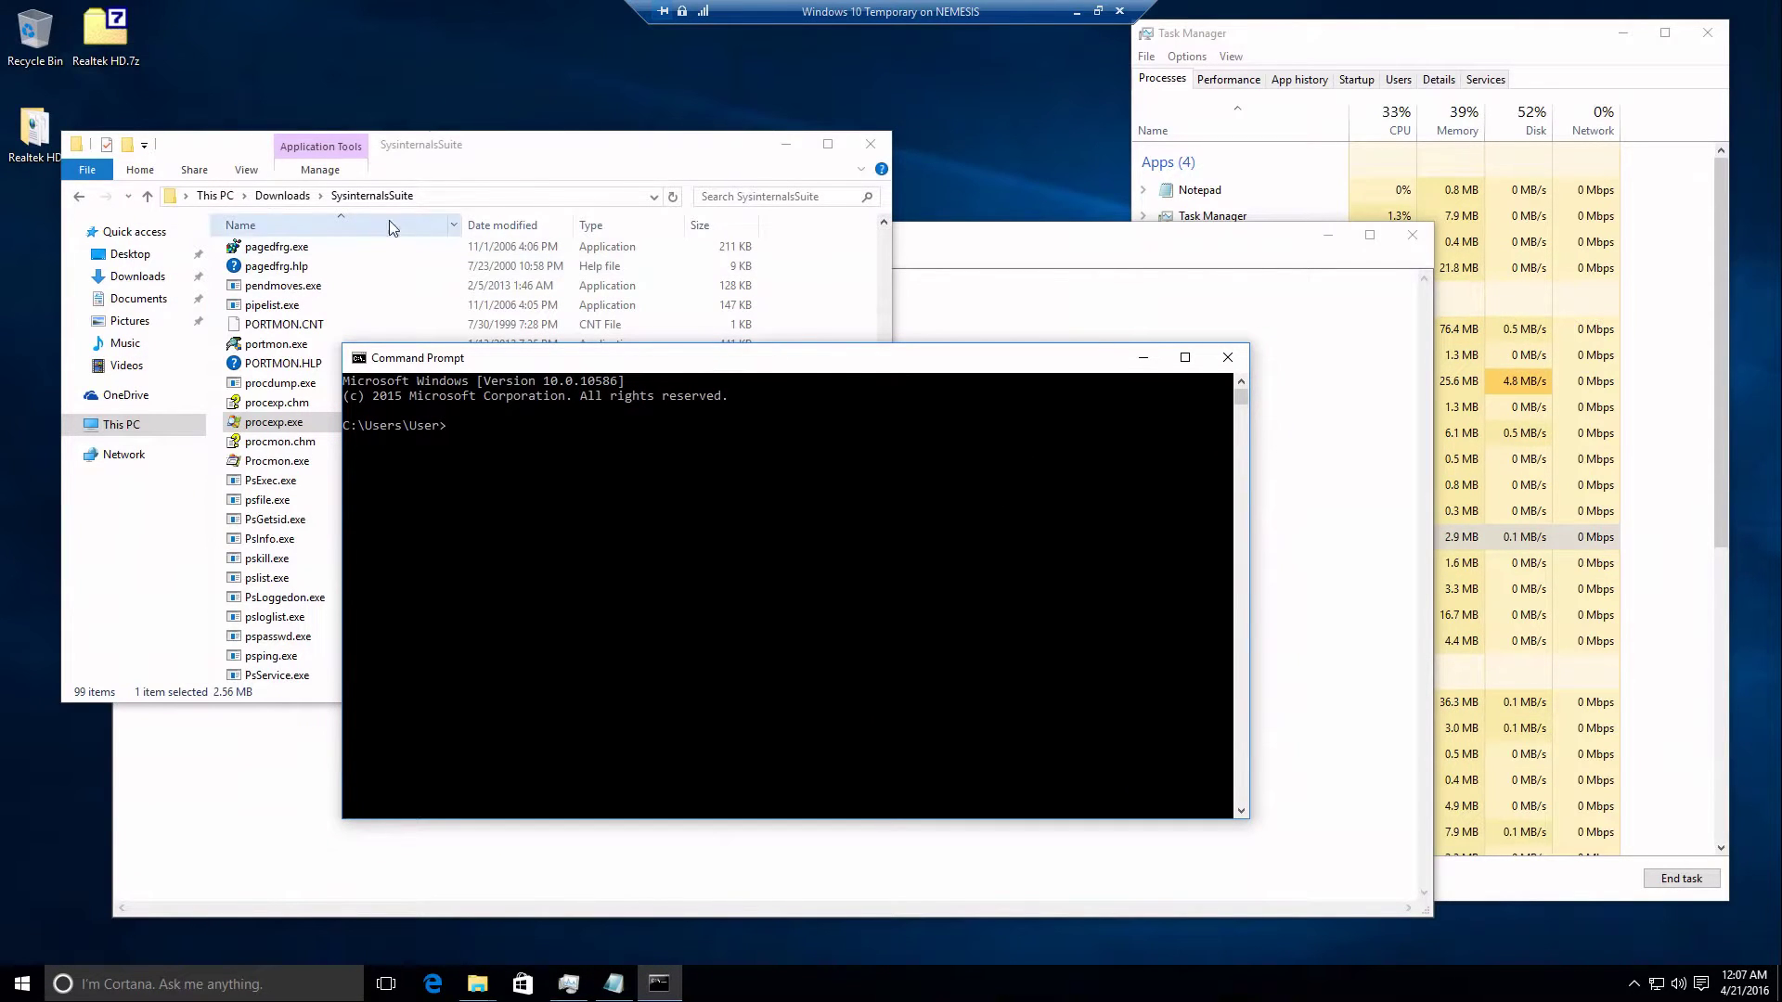
Append the copied folder path C:\Users\User\Downloads\SysinternalsSuite to the session's PATH with set path=%PATH%;.
left_click(429, 196)
right_click(241, 196)
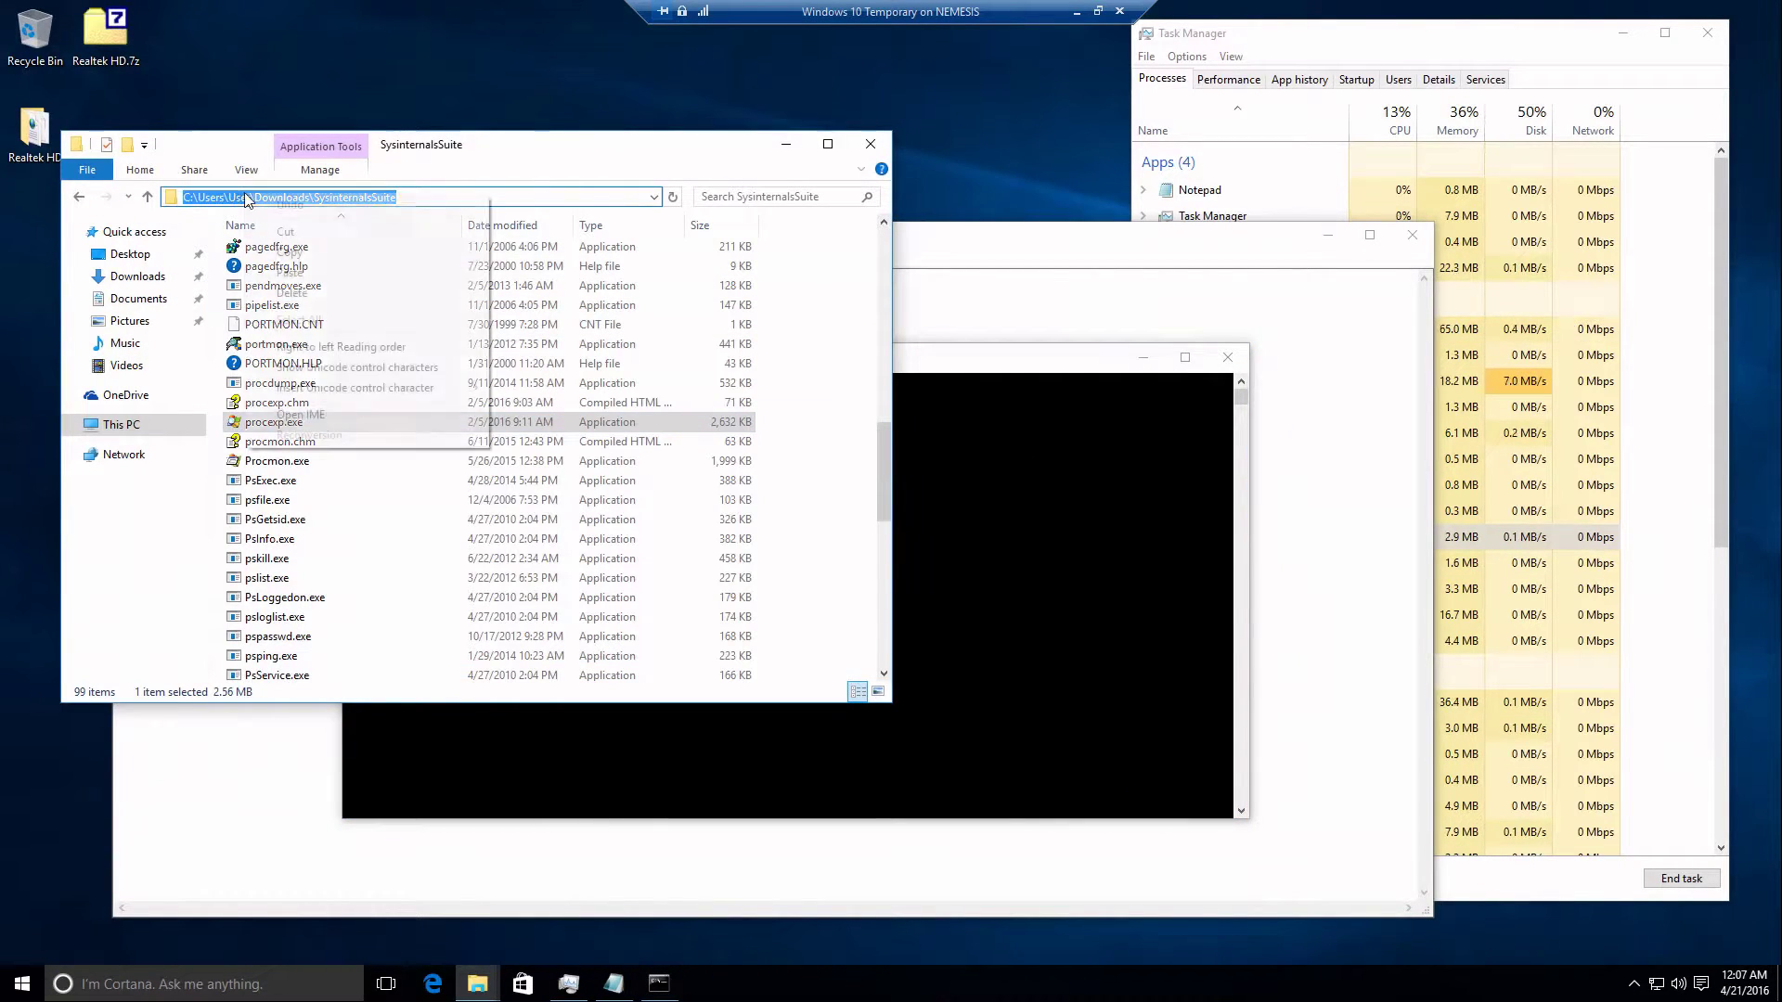
left_click(279, 247)
left_click(1068, 558)
type("set path=")
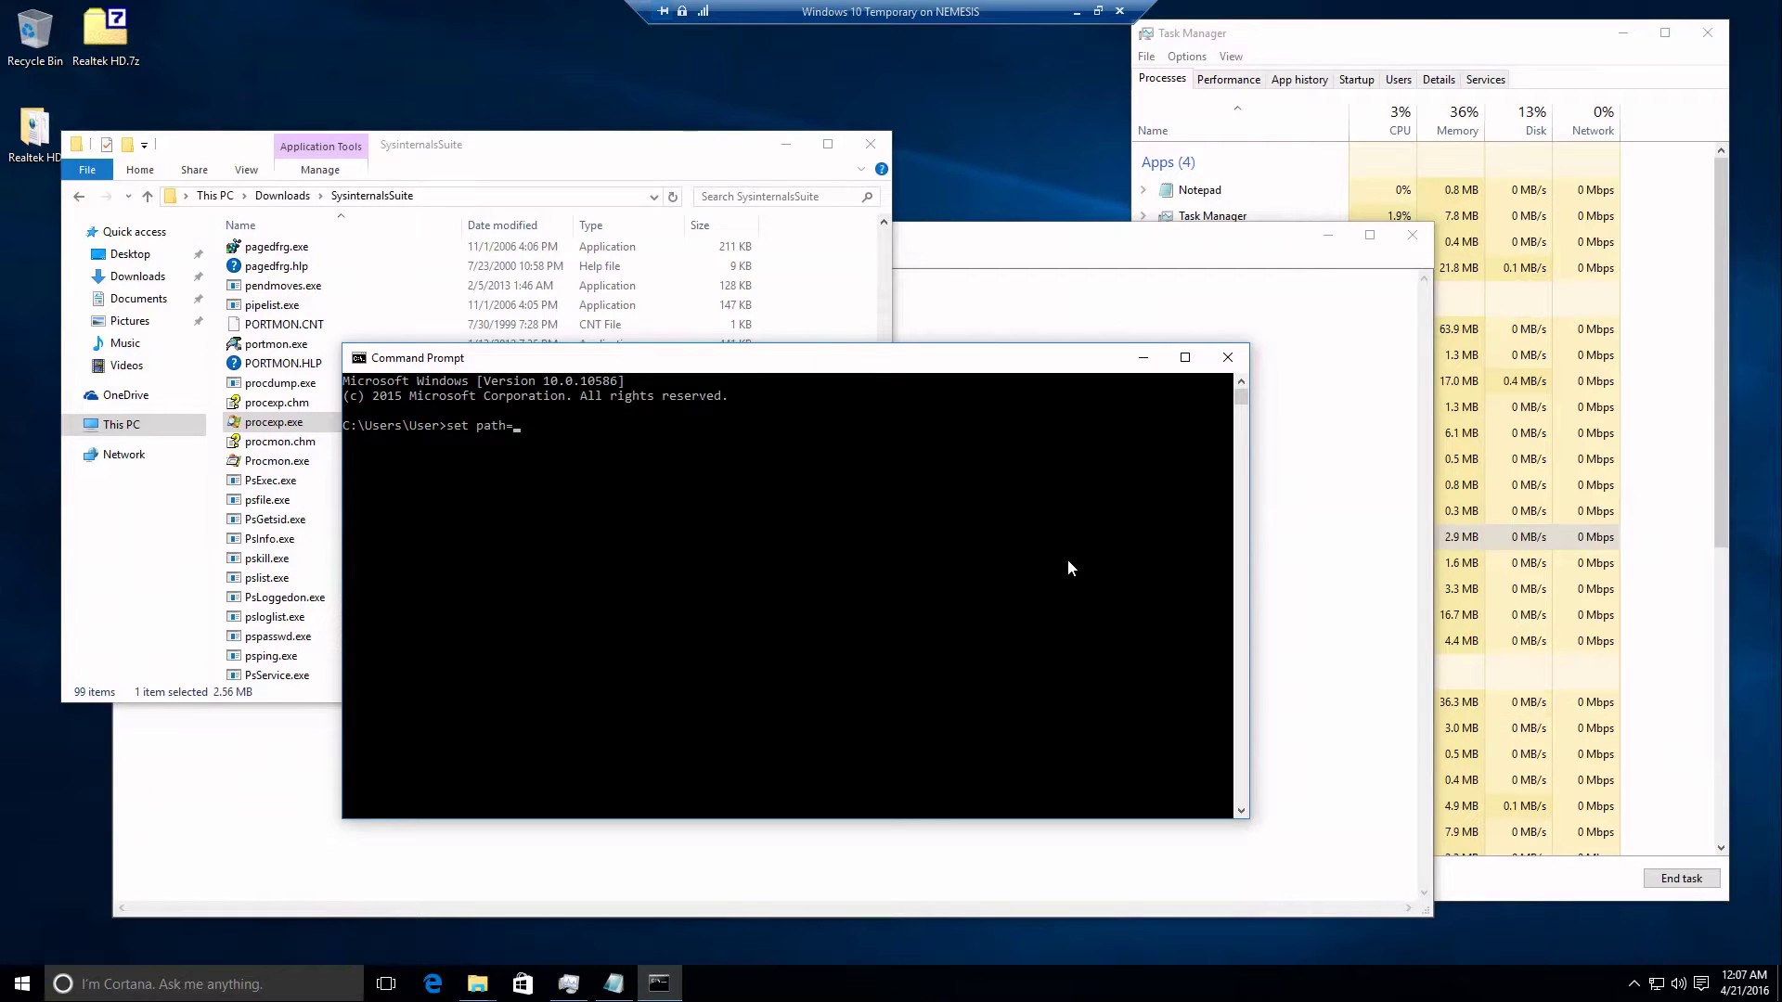
type("%PATH%;")
key("ctrl+v")
key("Return")
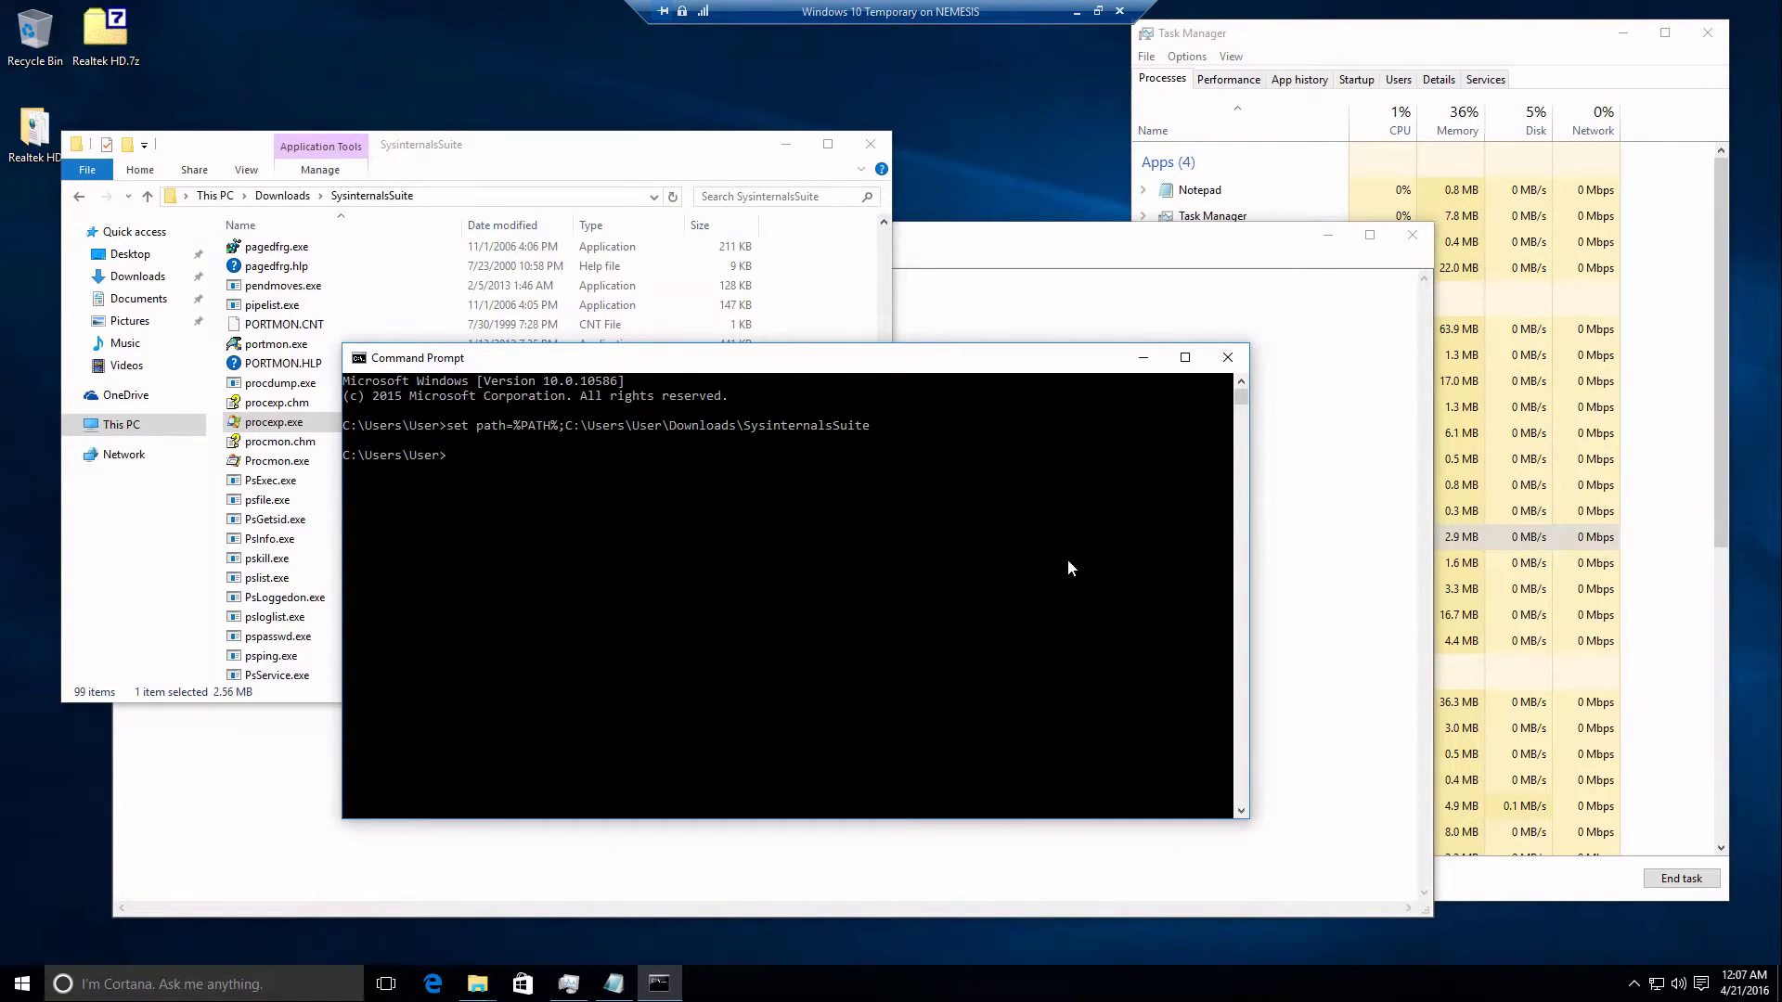
Change the Command Prompt's working directory to Downloads with cd Downloads.
type("c dcd .")
key("BackSpace")
key("BackSpace")
type("cd Downloads")
key("Return")
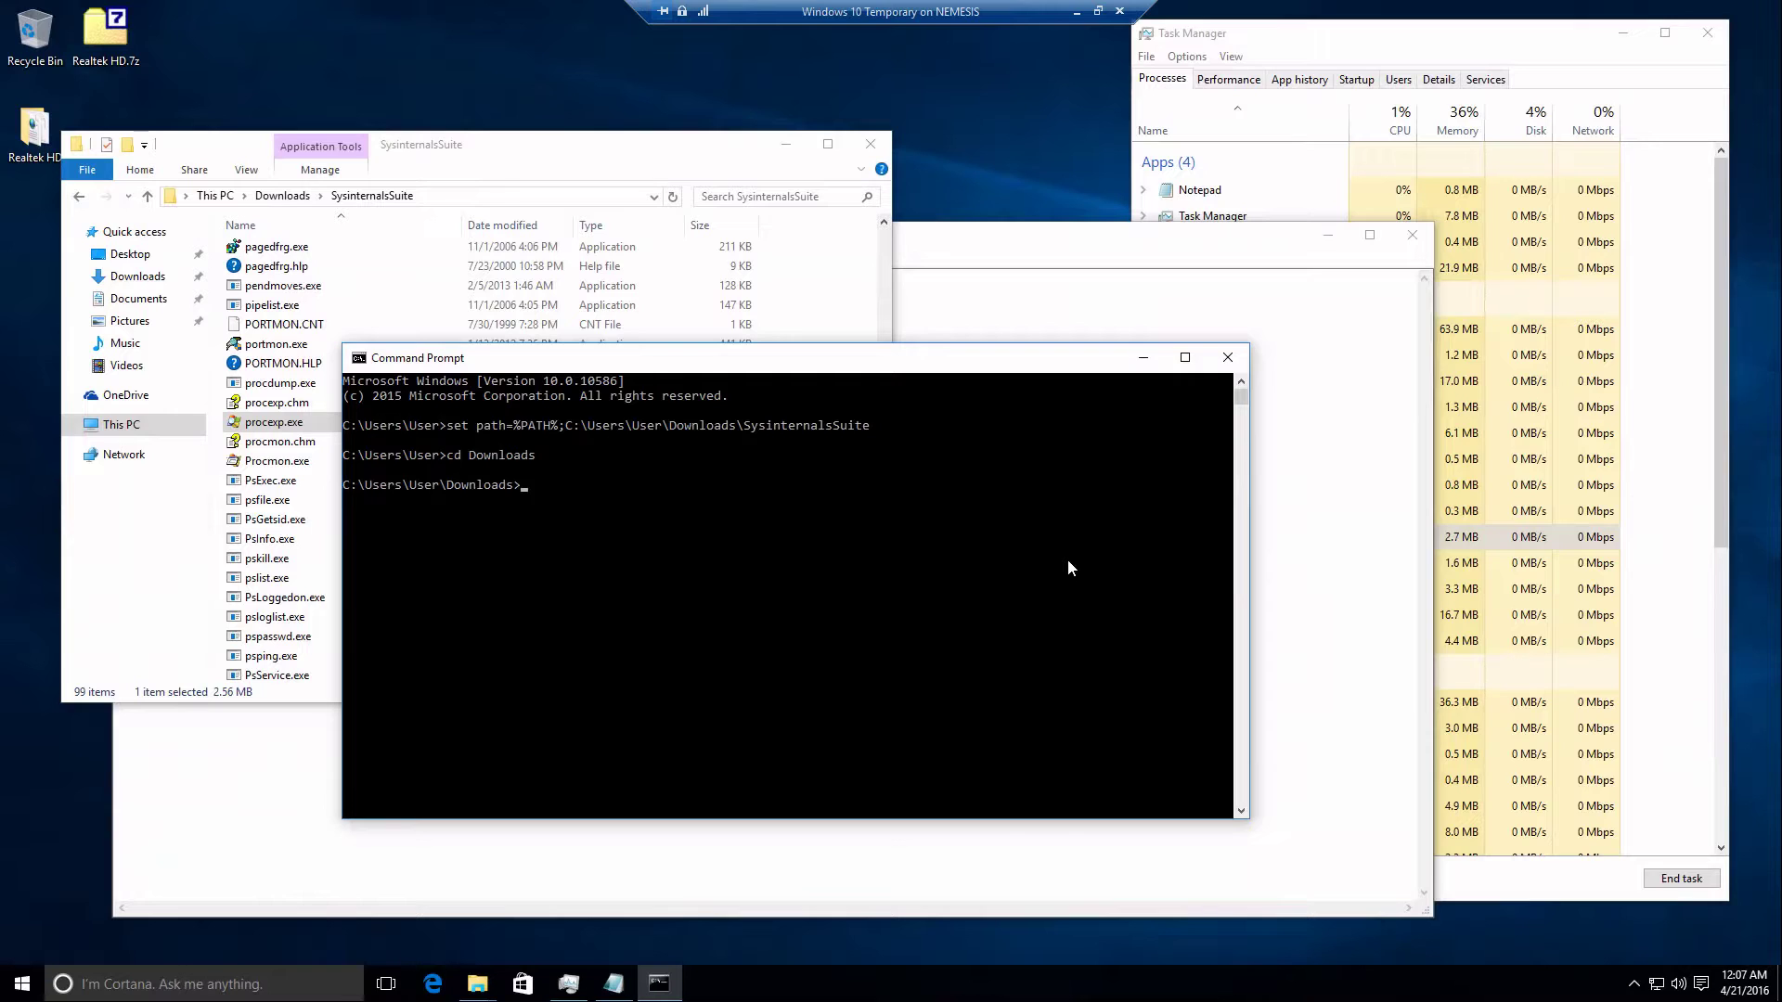
Locate strings.exe in the SysinternalsSuite folder, then return to the Command Prompt and move its window clear of the file.
left_click(283, 461)
scroll(287, 490, "down", 10)
left_click(293, 379)
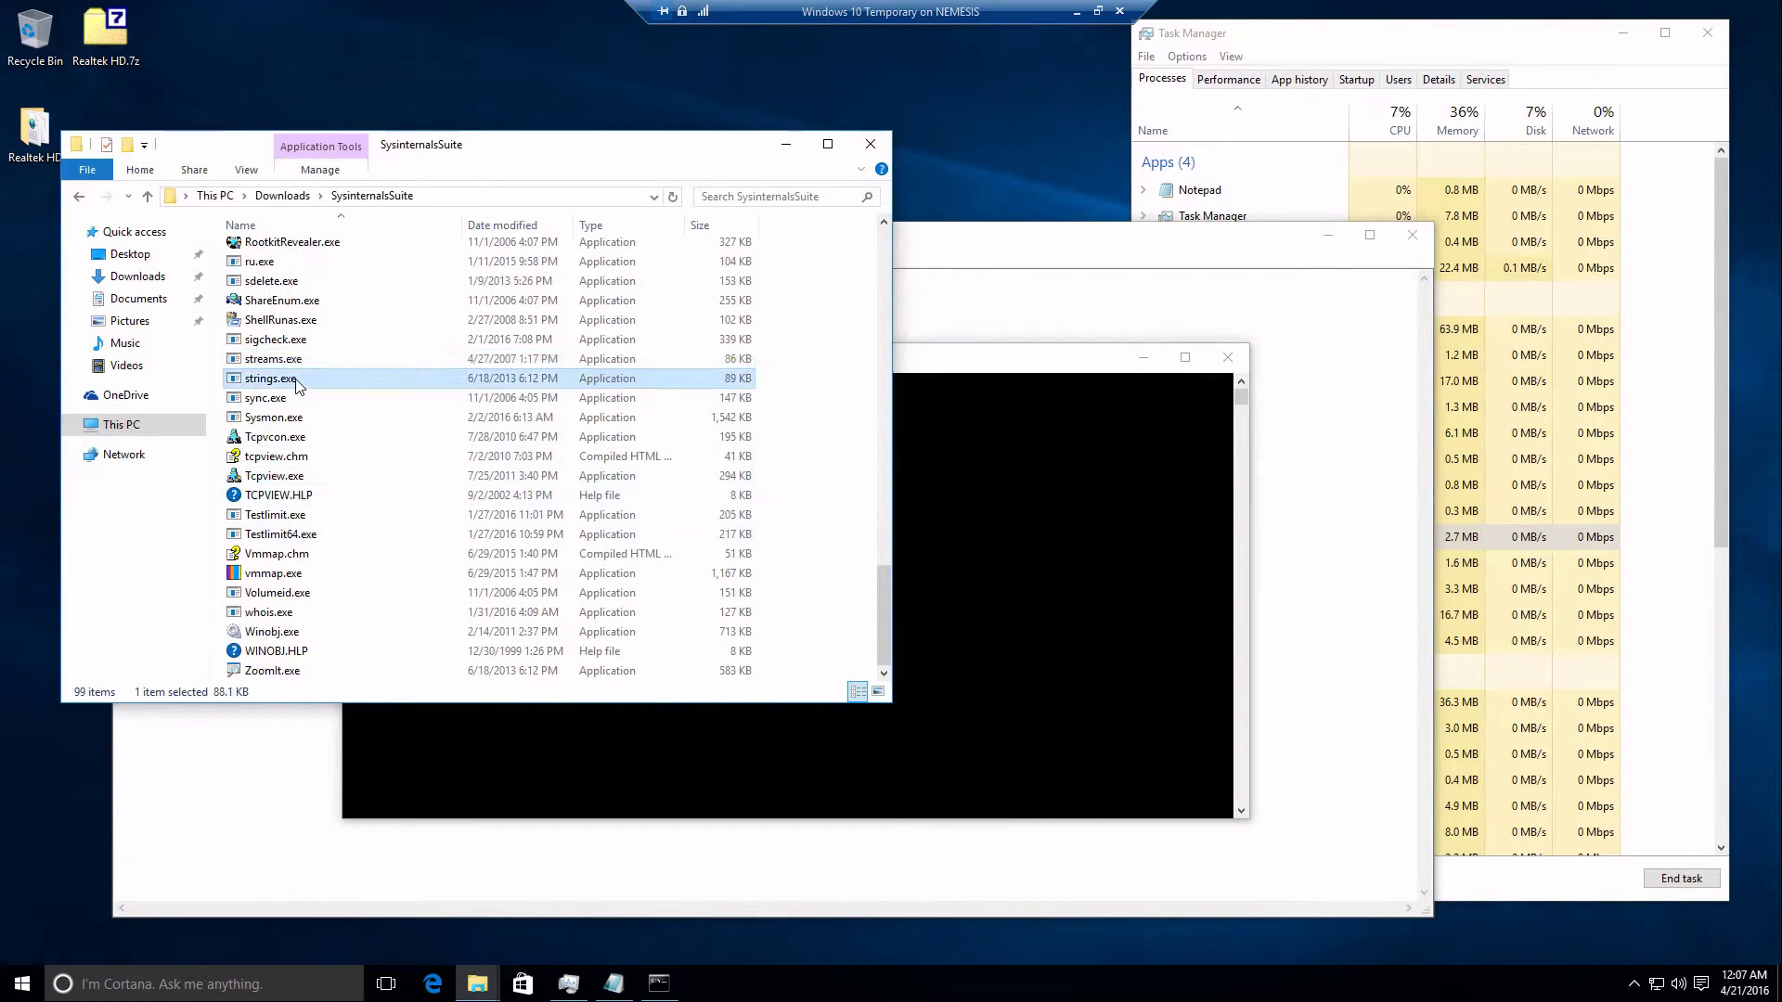
left_click(939, 496)
left_click_drag(976, 358, 1052, 405)
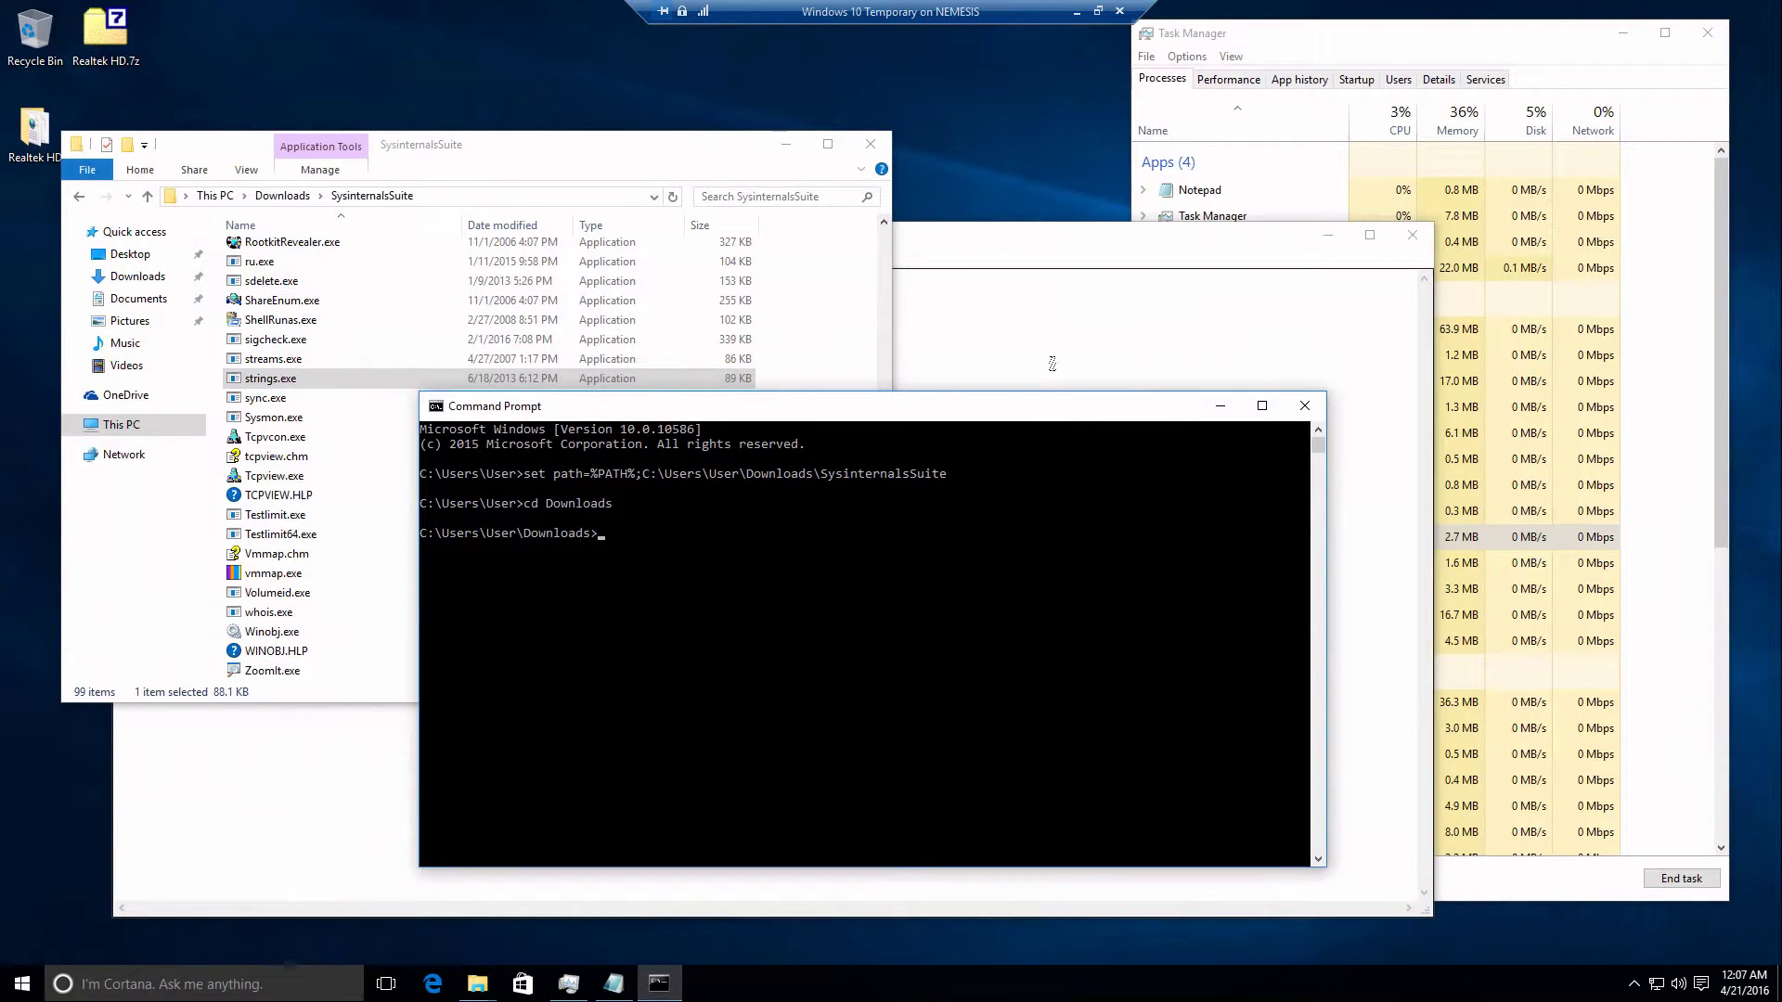
Show the Desktop folder in File Explorer and change the Command Prompt's working directory to it with cd .. and cd desktop.
type("strings")
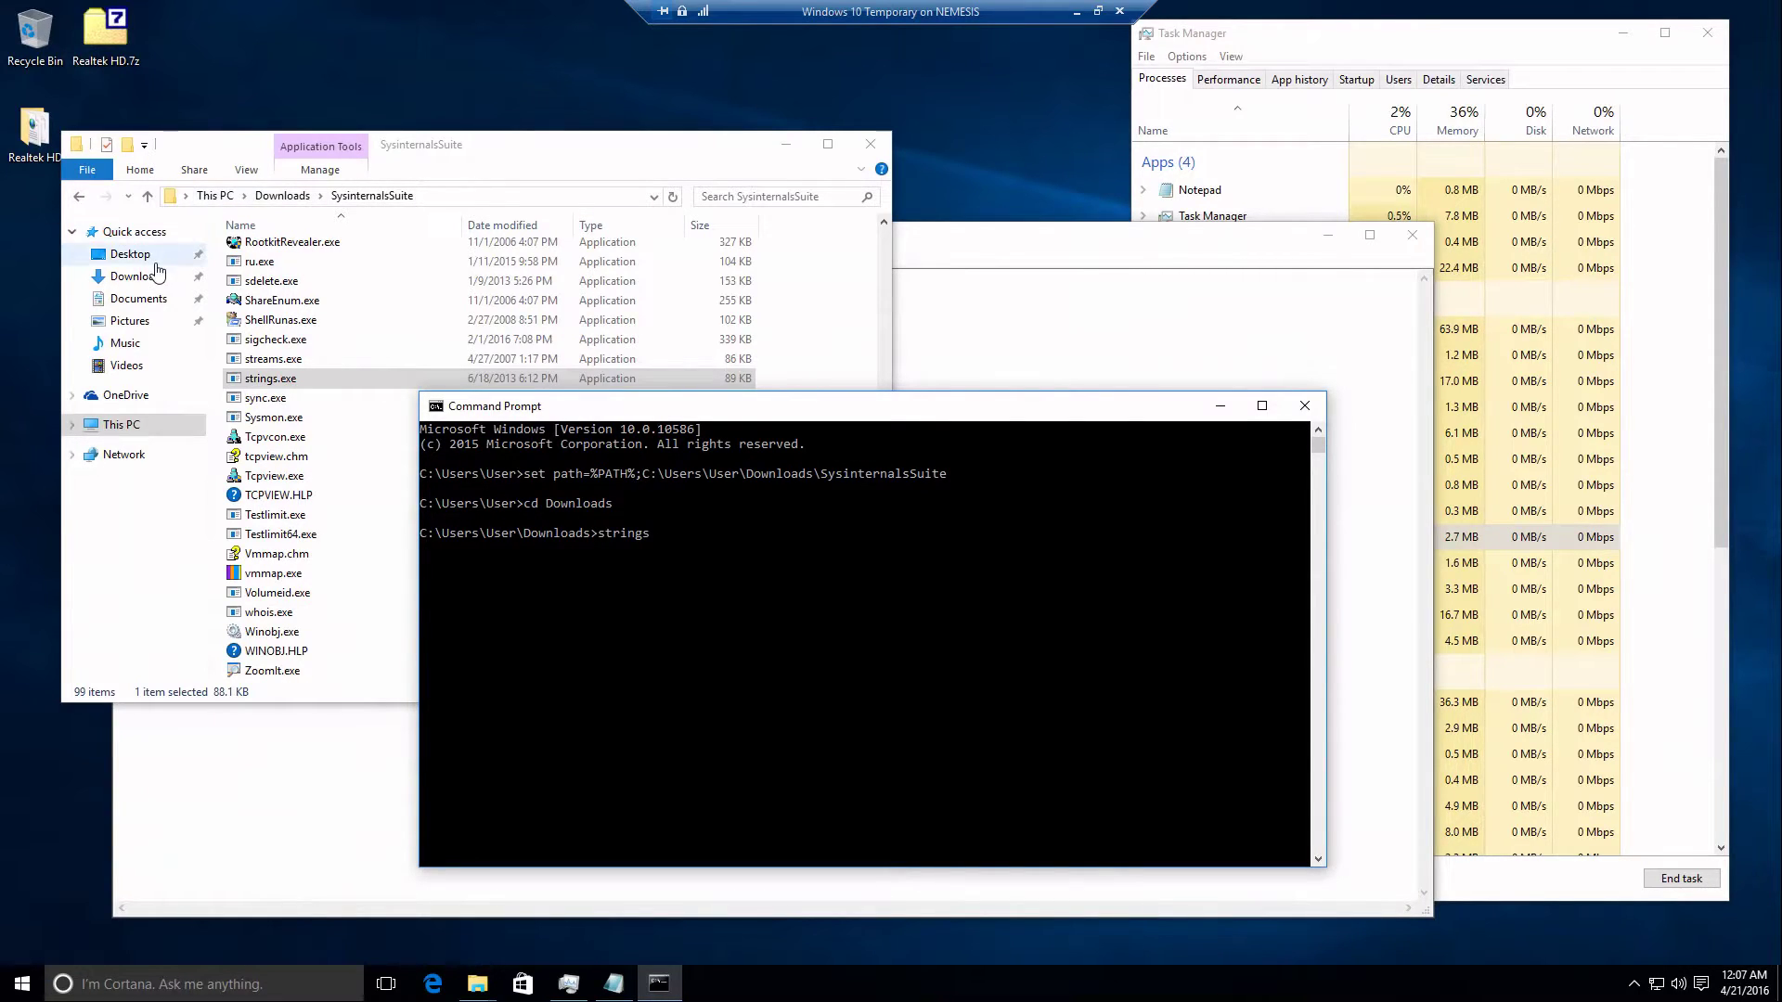
left_click(129, 254)
left_click(1010, 589)
key("BackSpace")
key("BackSpace")
key("BackSpace")
key("BackSpace")
key("BackSpace")
key("BackSpace")
key("BackSpace")
type("cd ..")
key("Return")
type("cd desktop")
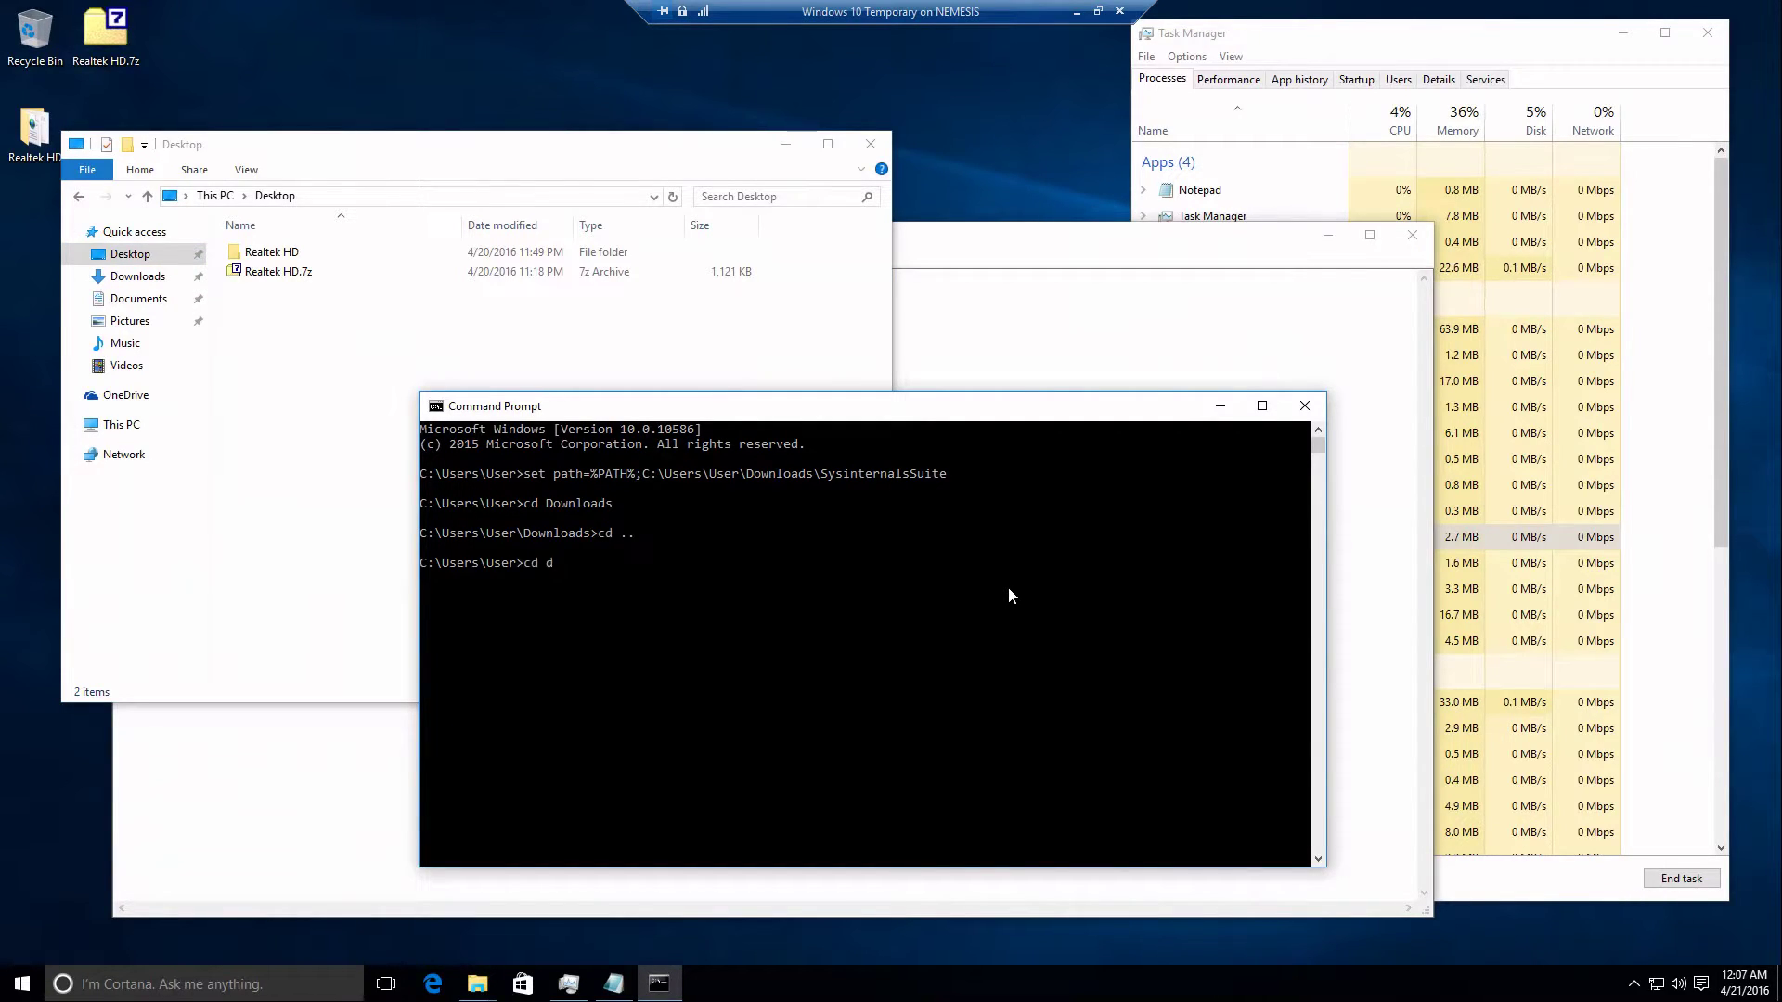
key("Return")
Locate rthdcpl.exe in the desktop's Realtek HD folder, then enter that folder in Command Prompt with cd "Realtek HD".
double_click(308, 253)
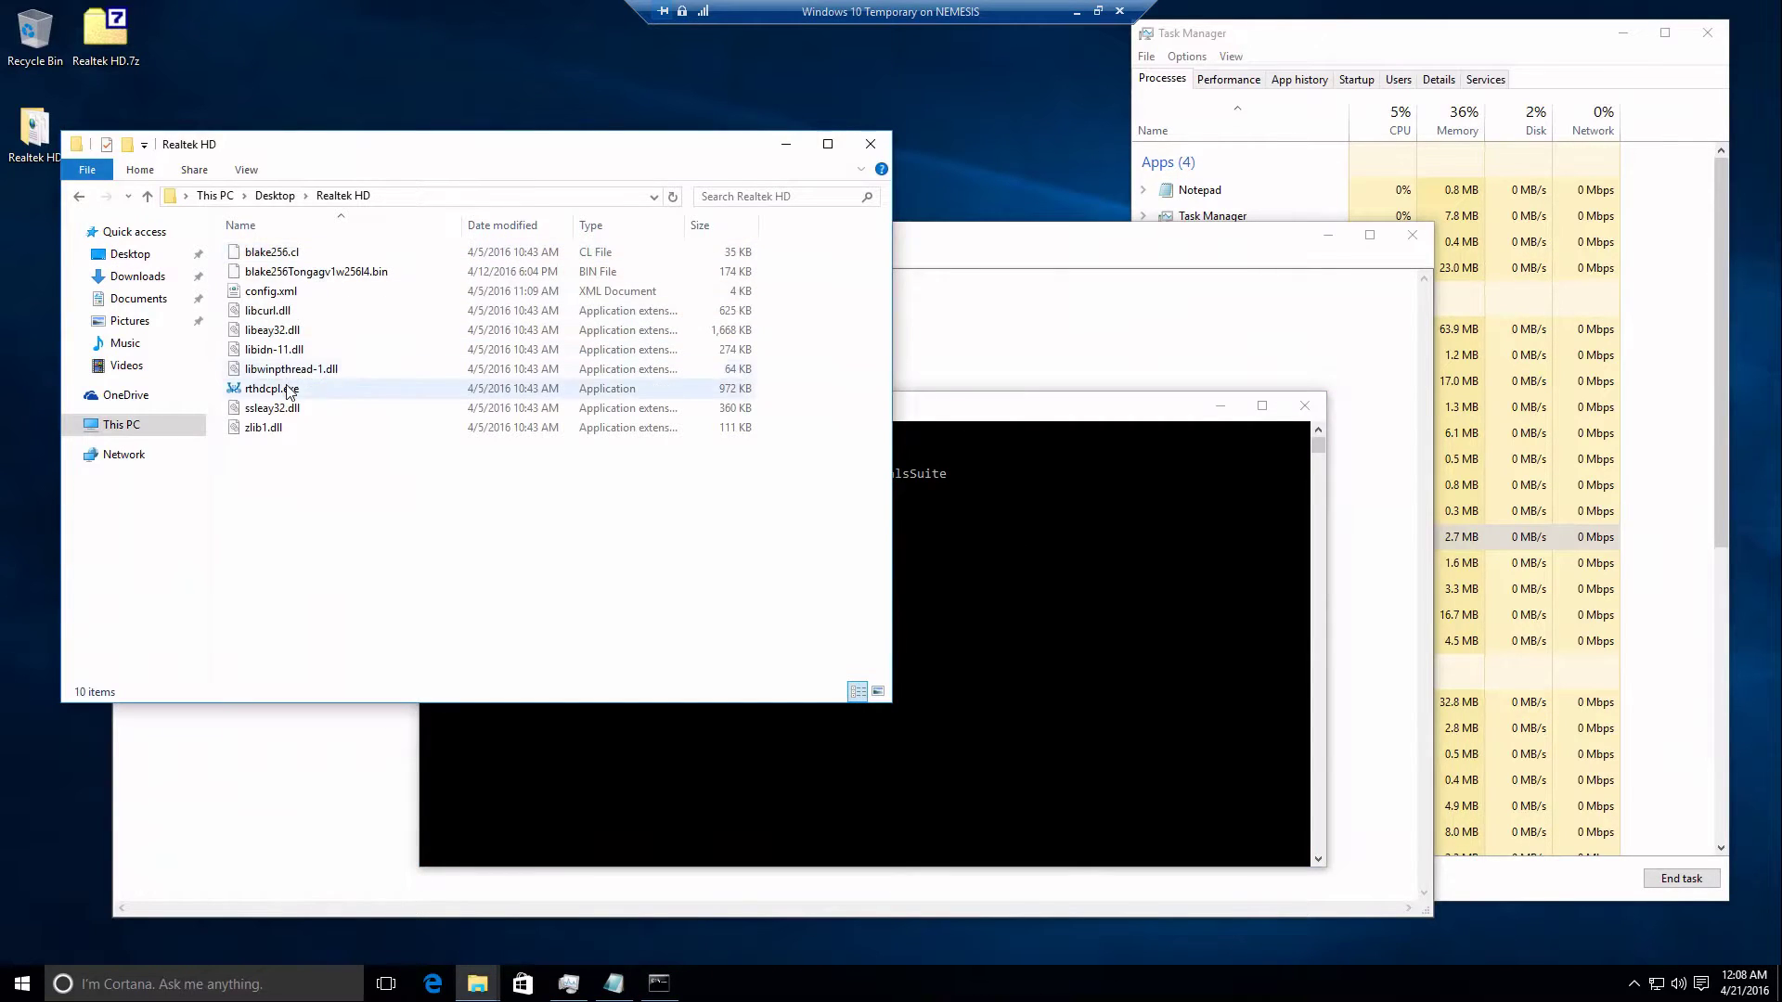
left_click(288, 389)
left_click(1020, 525)
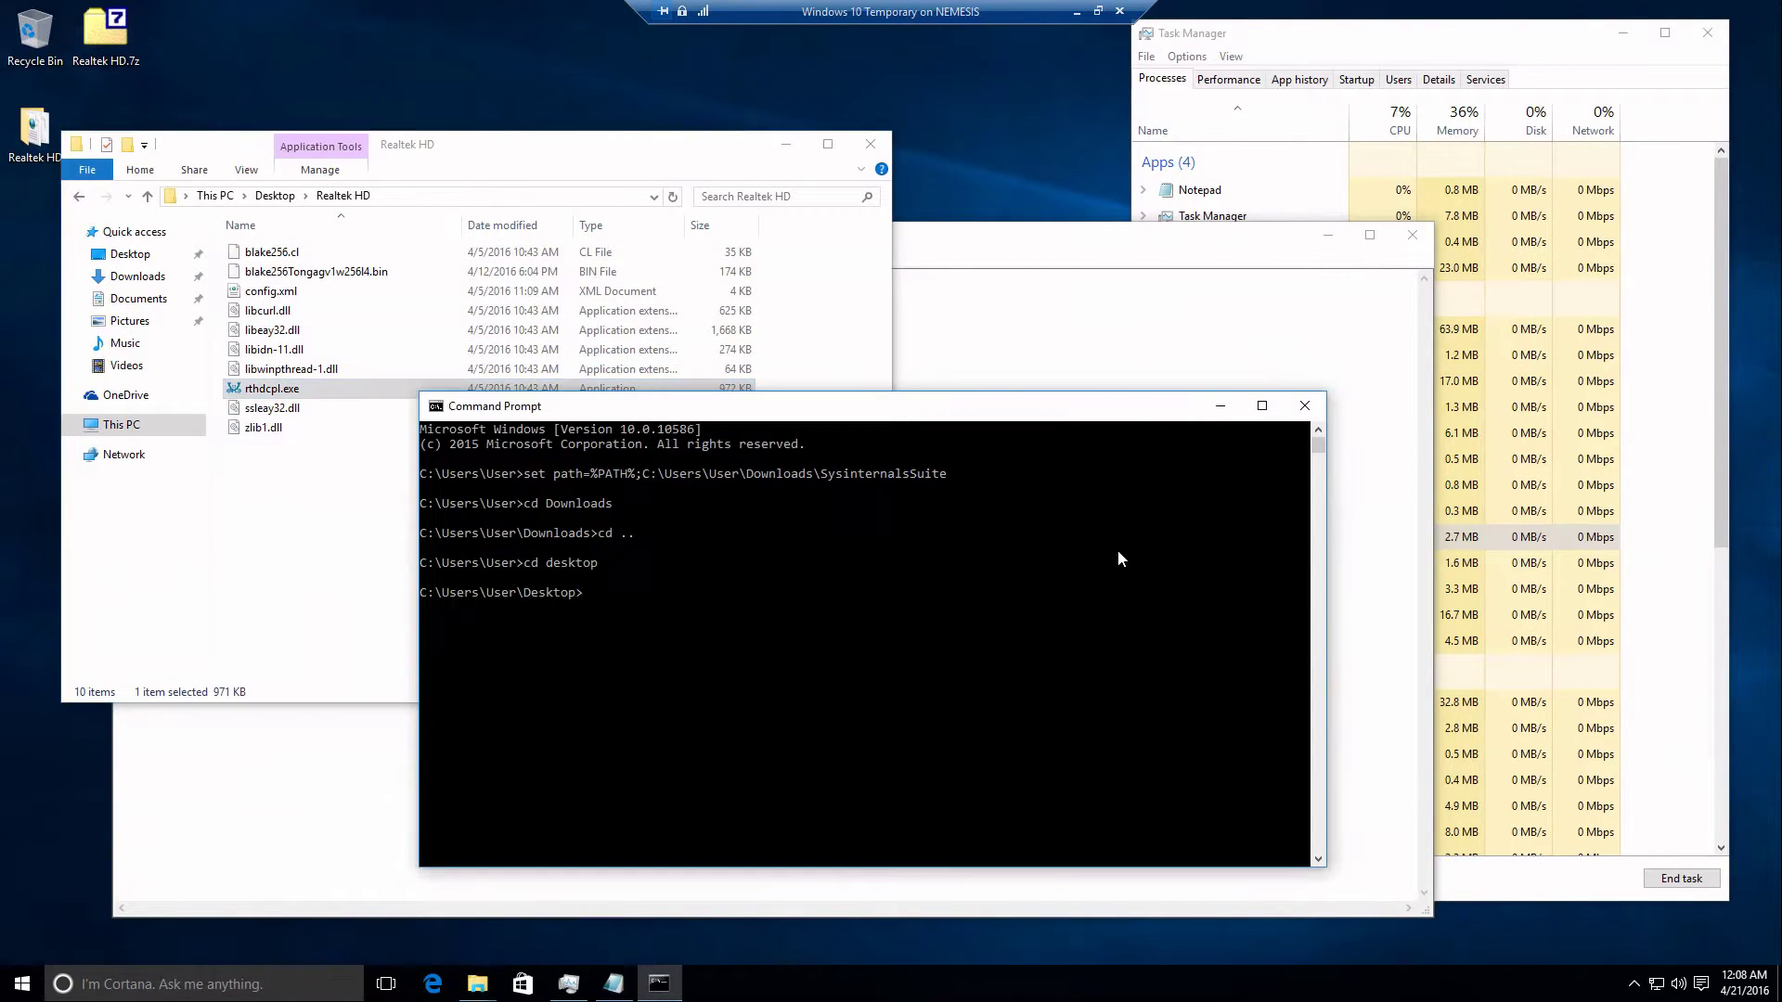
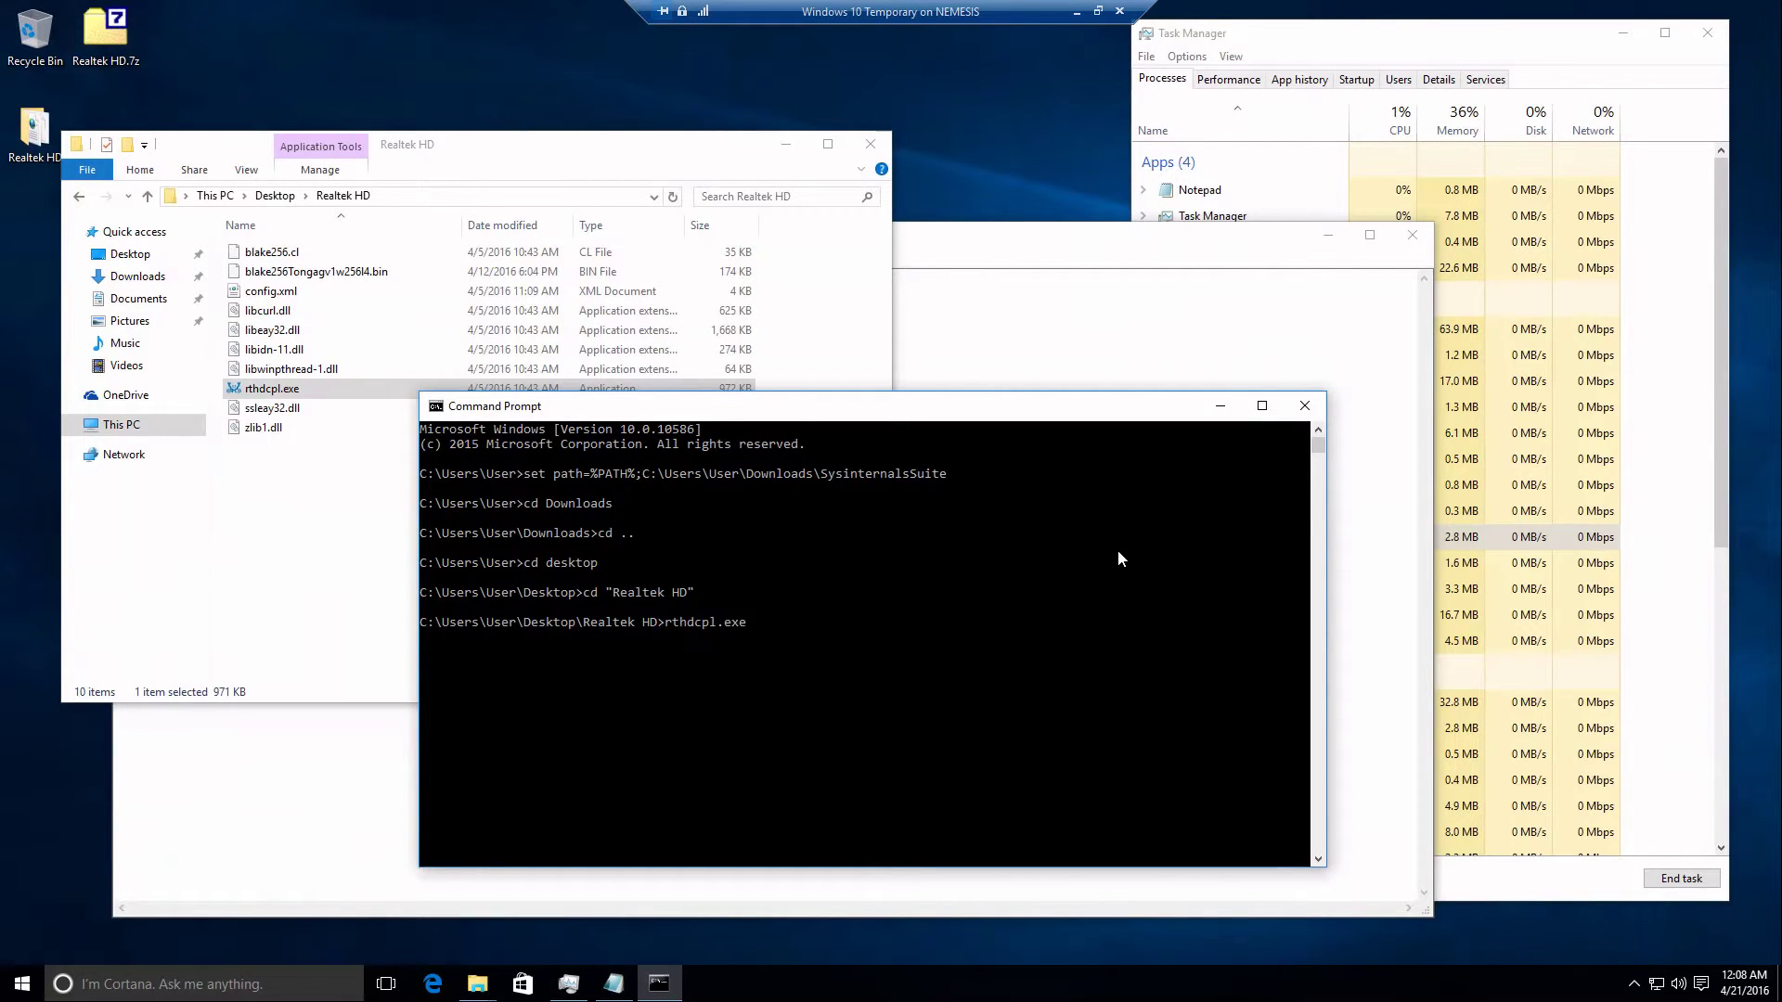
Run strings rthdcpl.exe, accept the Strings license agreement, and let the output run to its end.
key("Home")
type("strings")
key("Return")
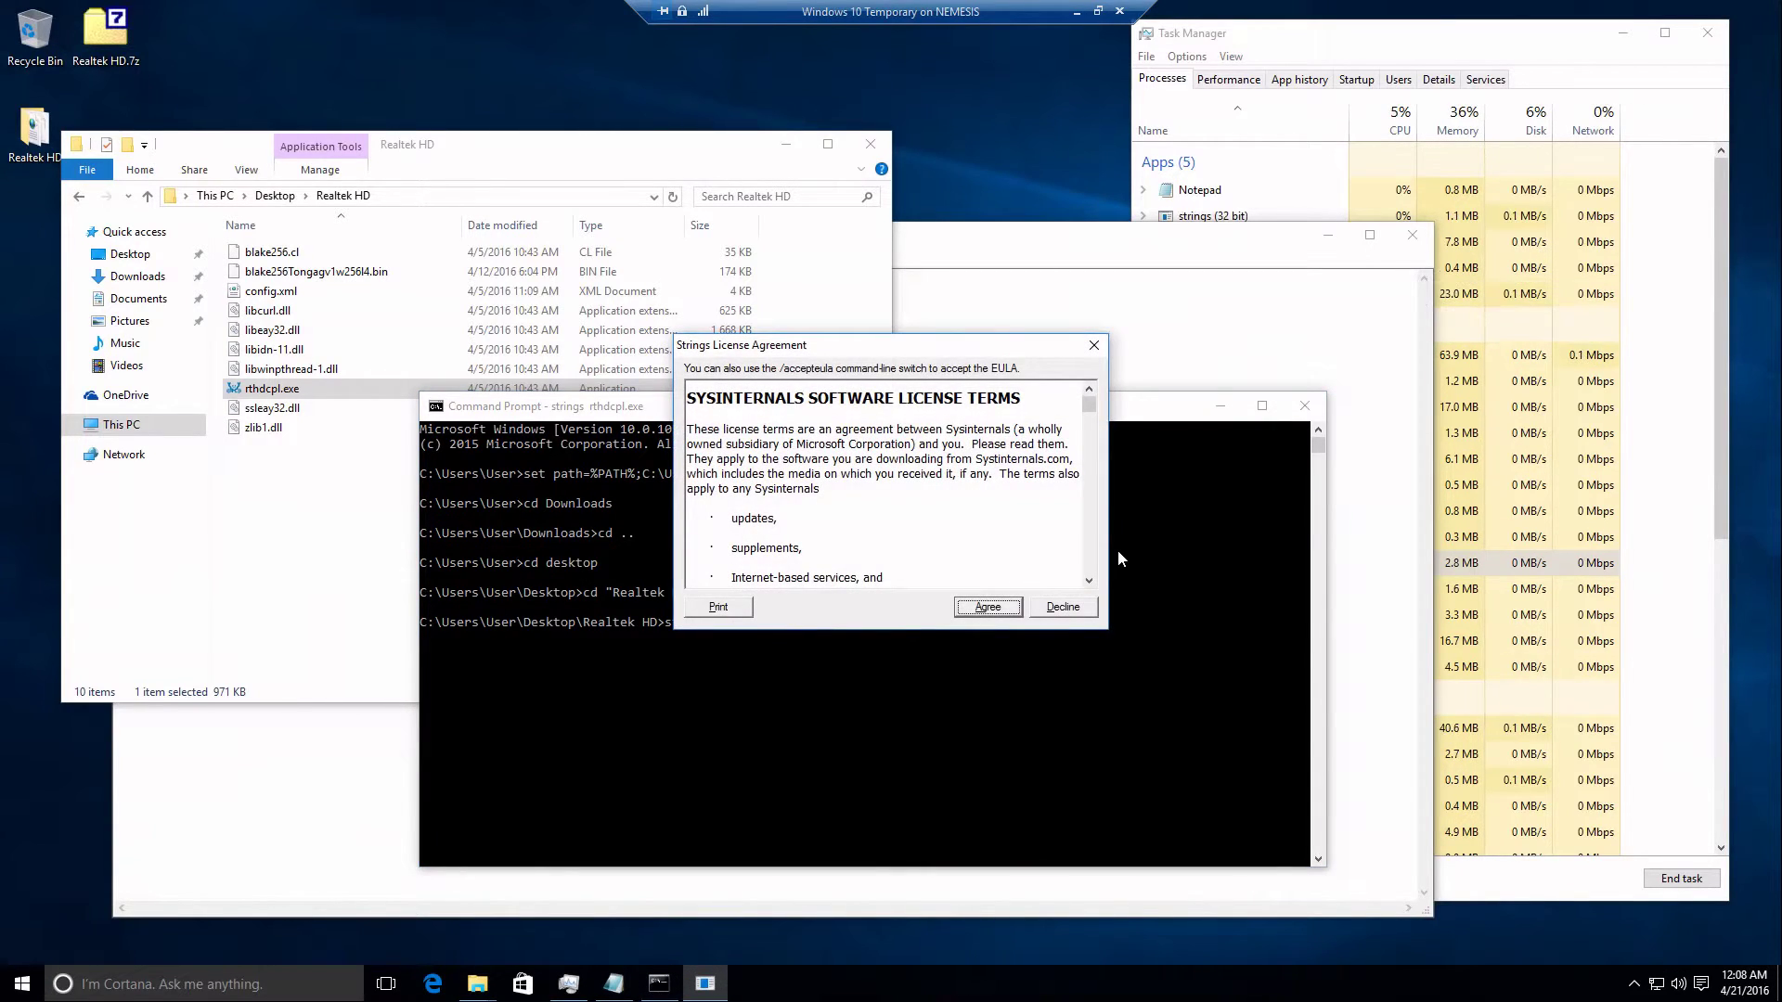
left_click(987, 612)
left_click(988, 608)
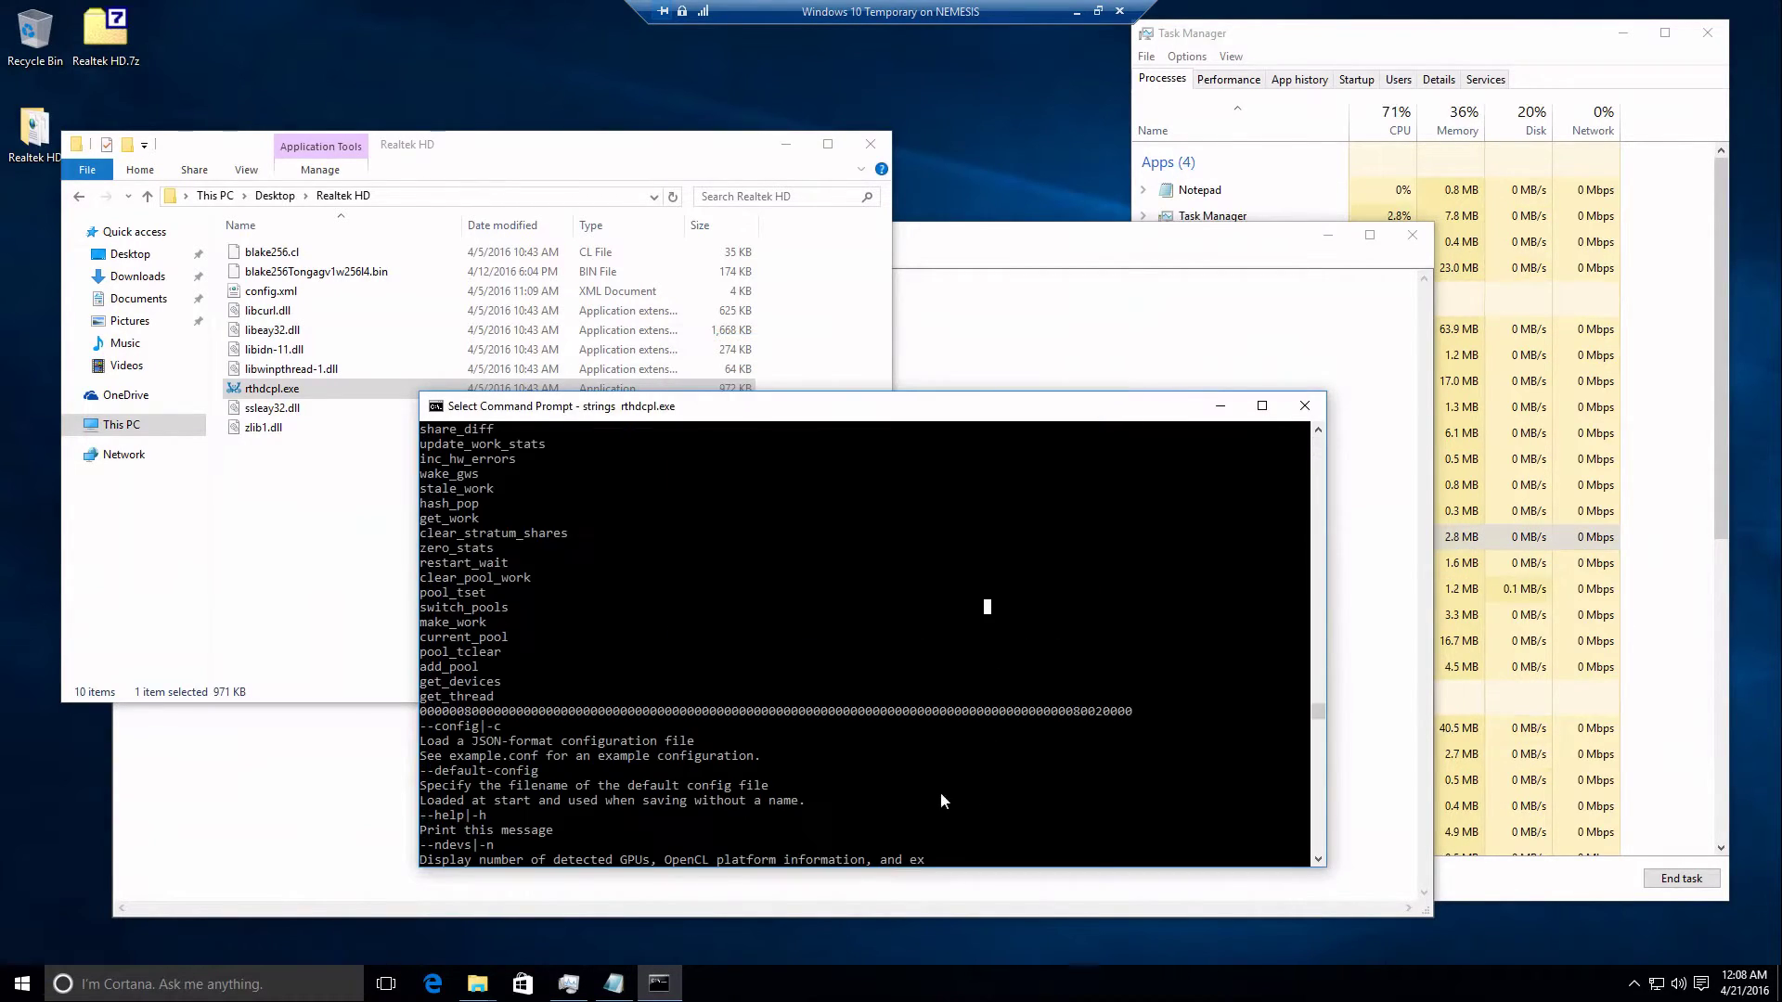
right_click(883, 766)
left_click(1106, 649)
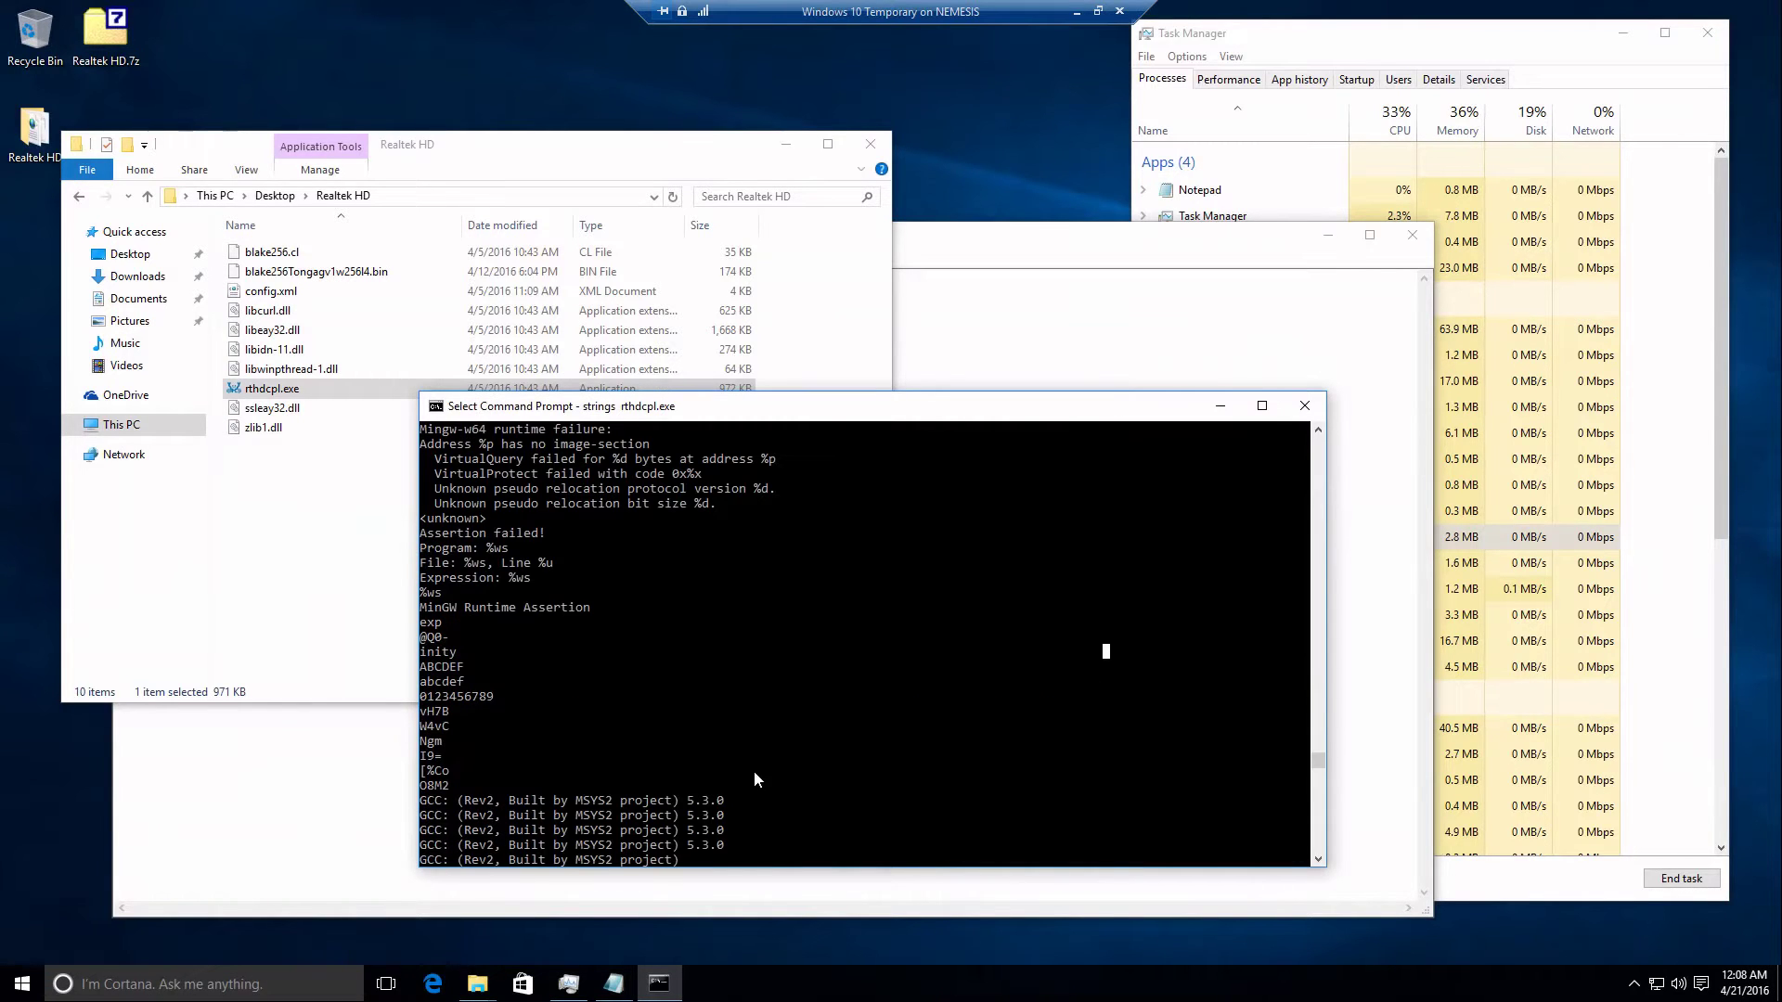
right_click(1152, 678)
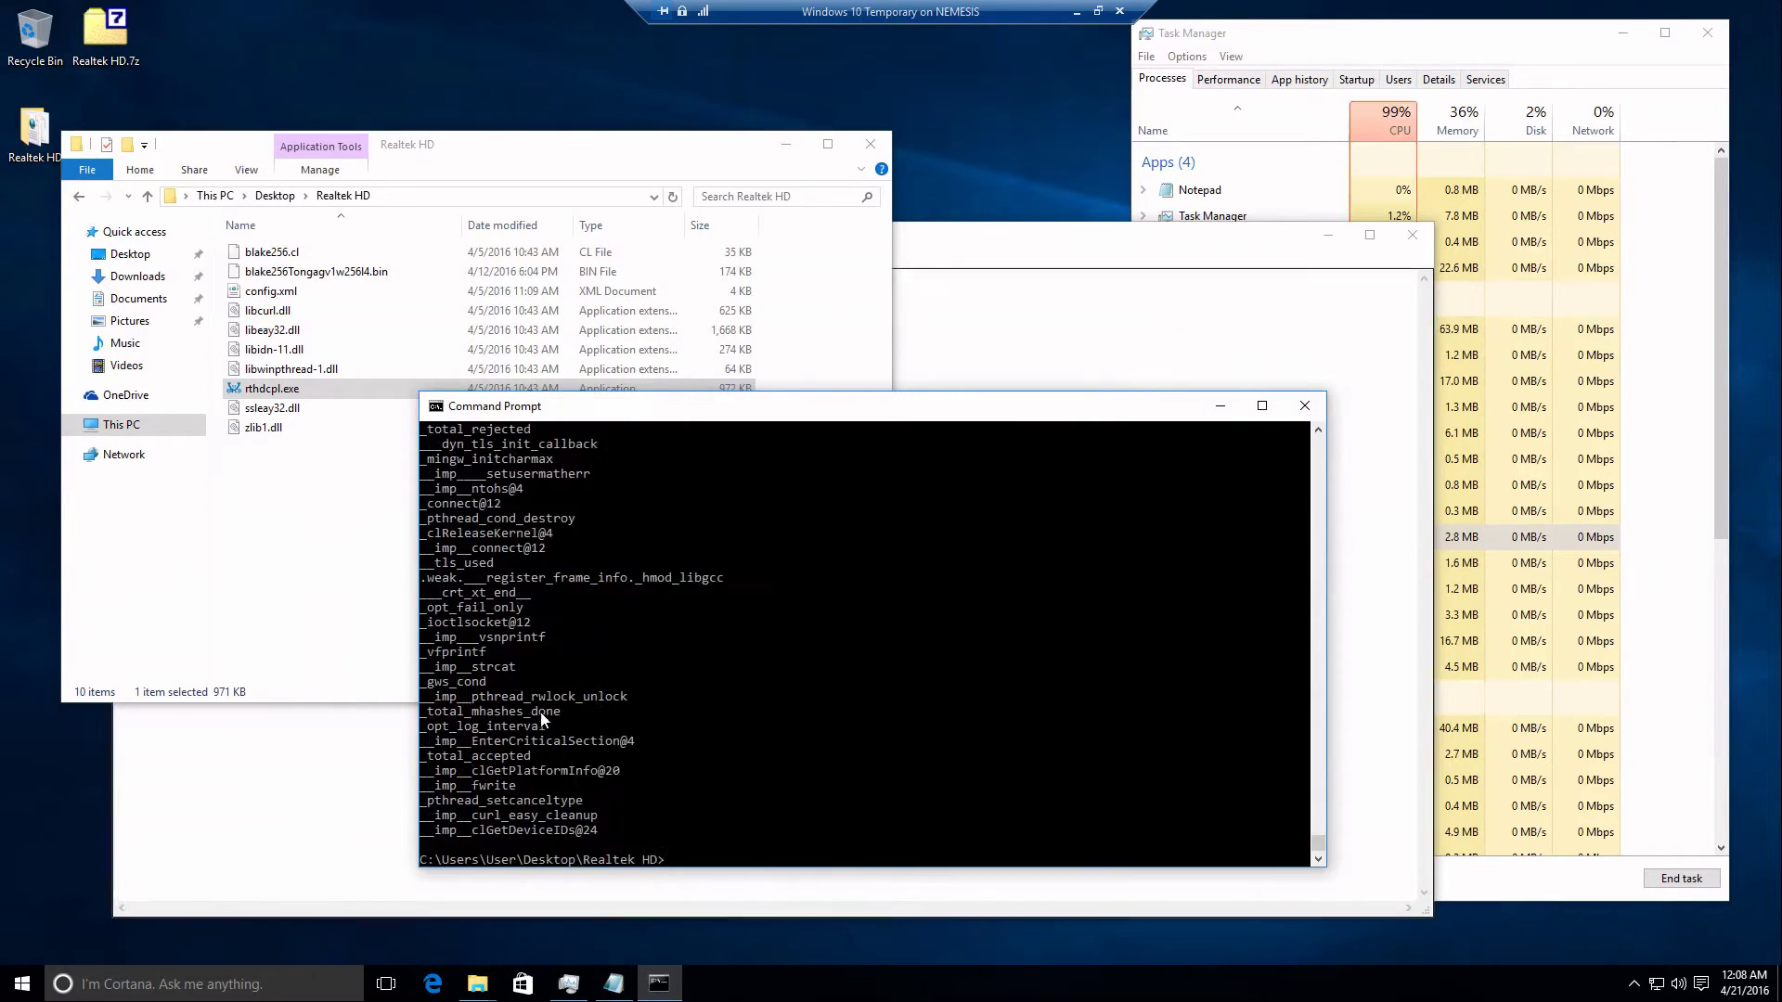
left_click_drag(1320, 843, 1304, 895)
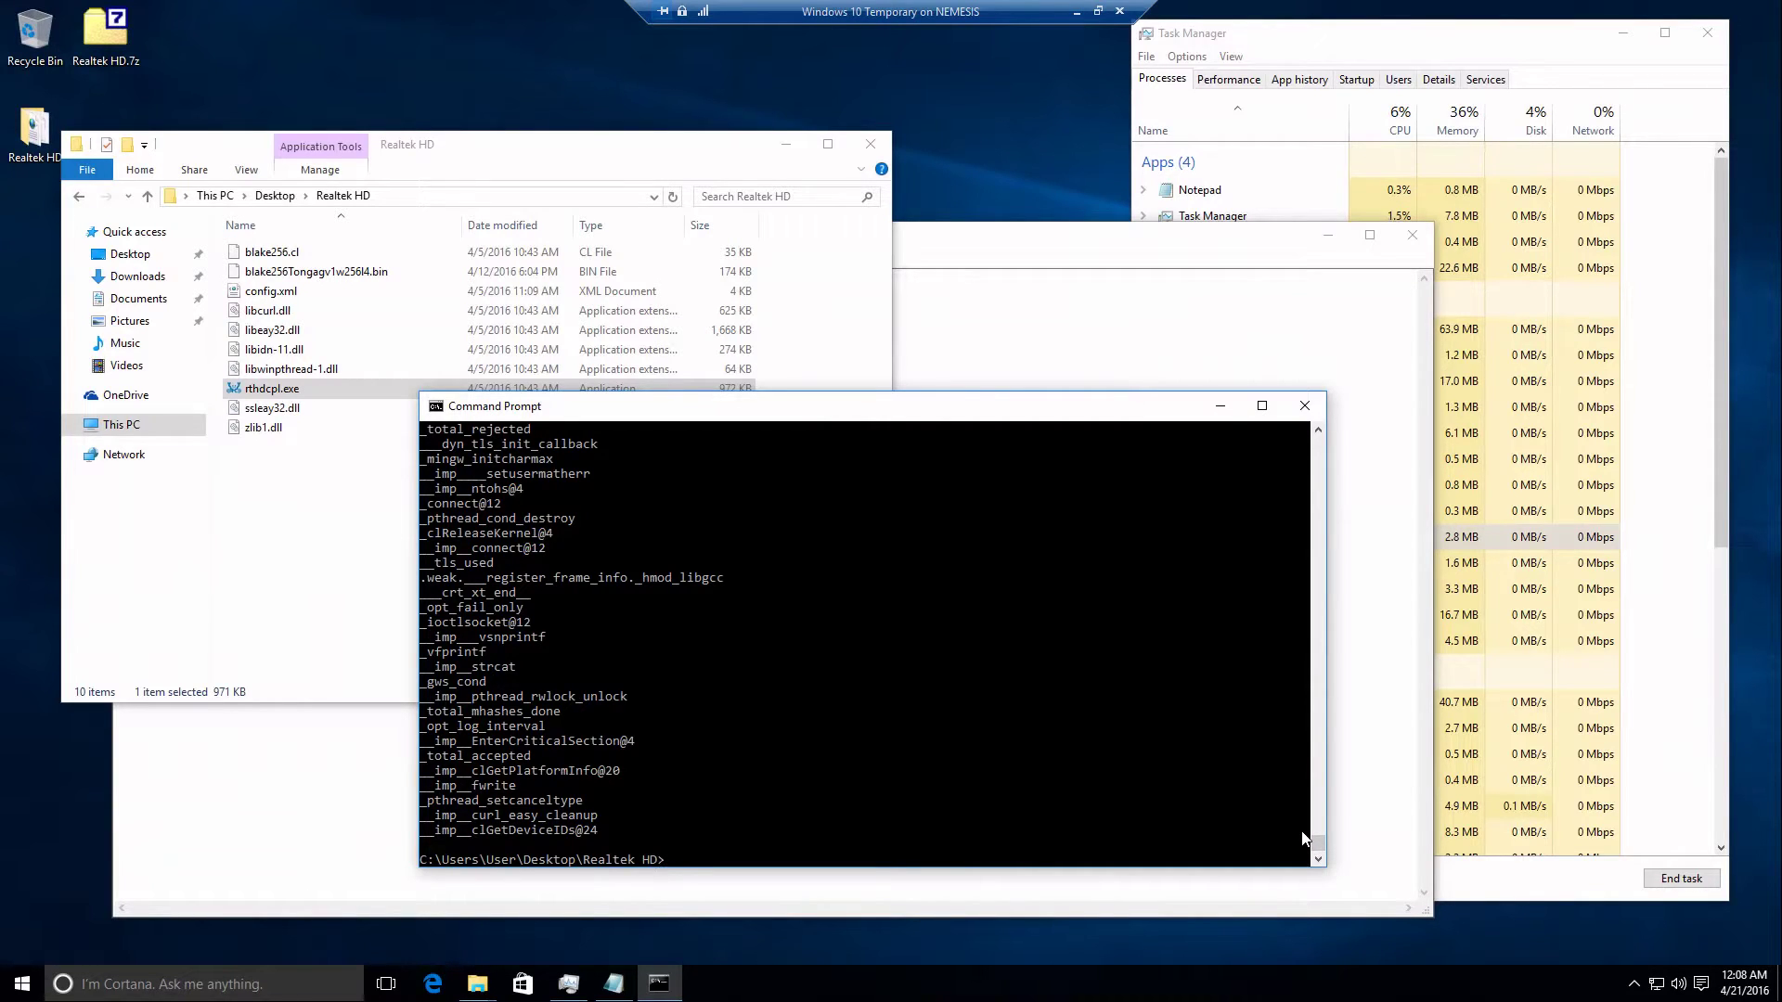
Send the strings output to the clipboard with strings rthdcpl.exe | clip.
key("Up")
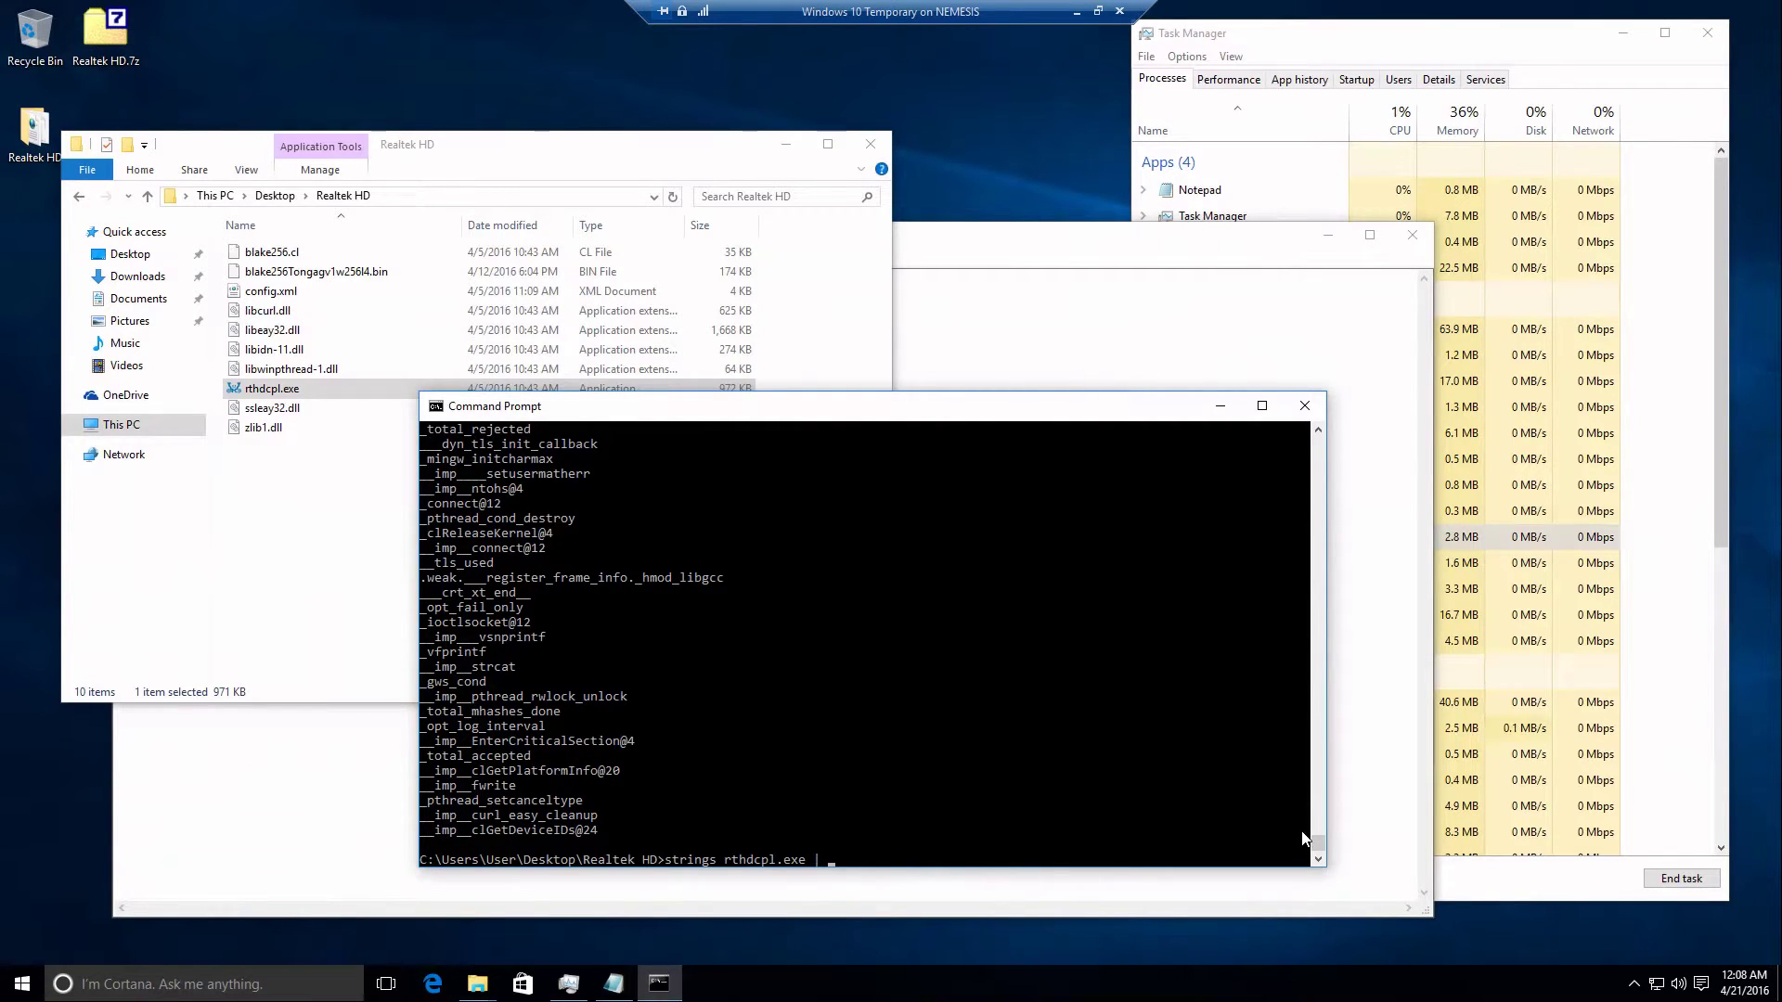
type("lip")
key("Return")
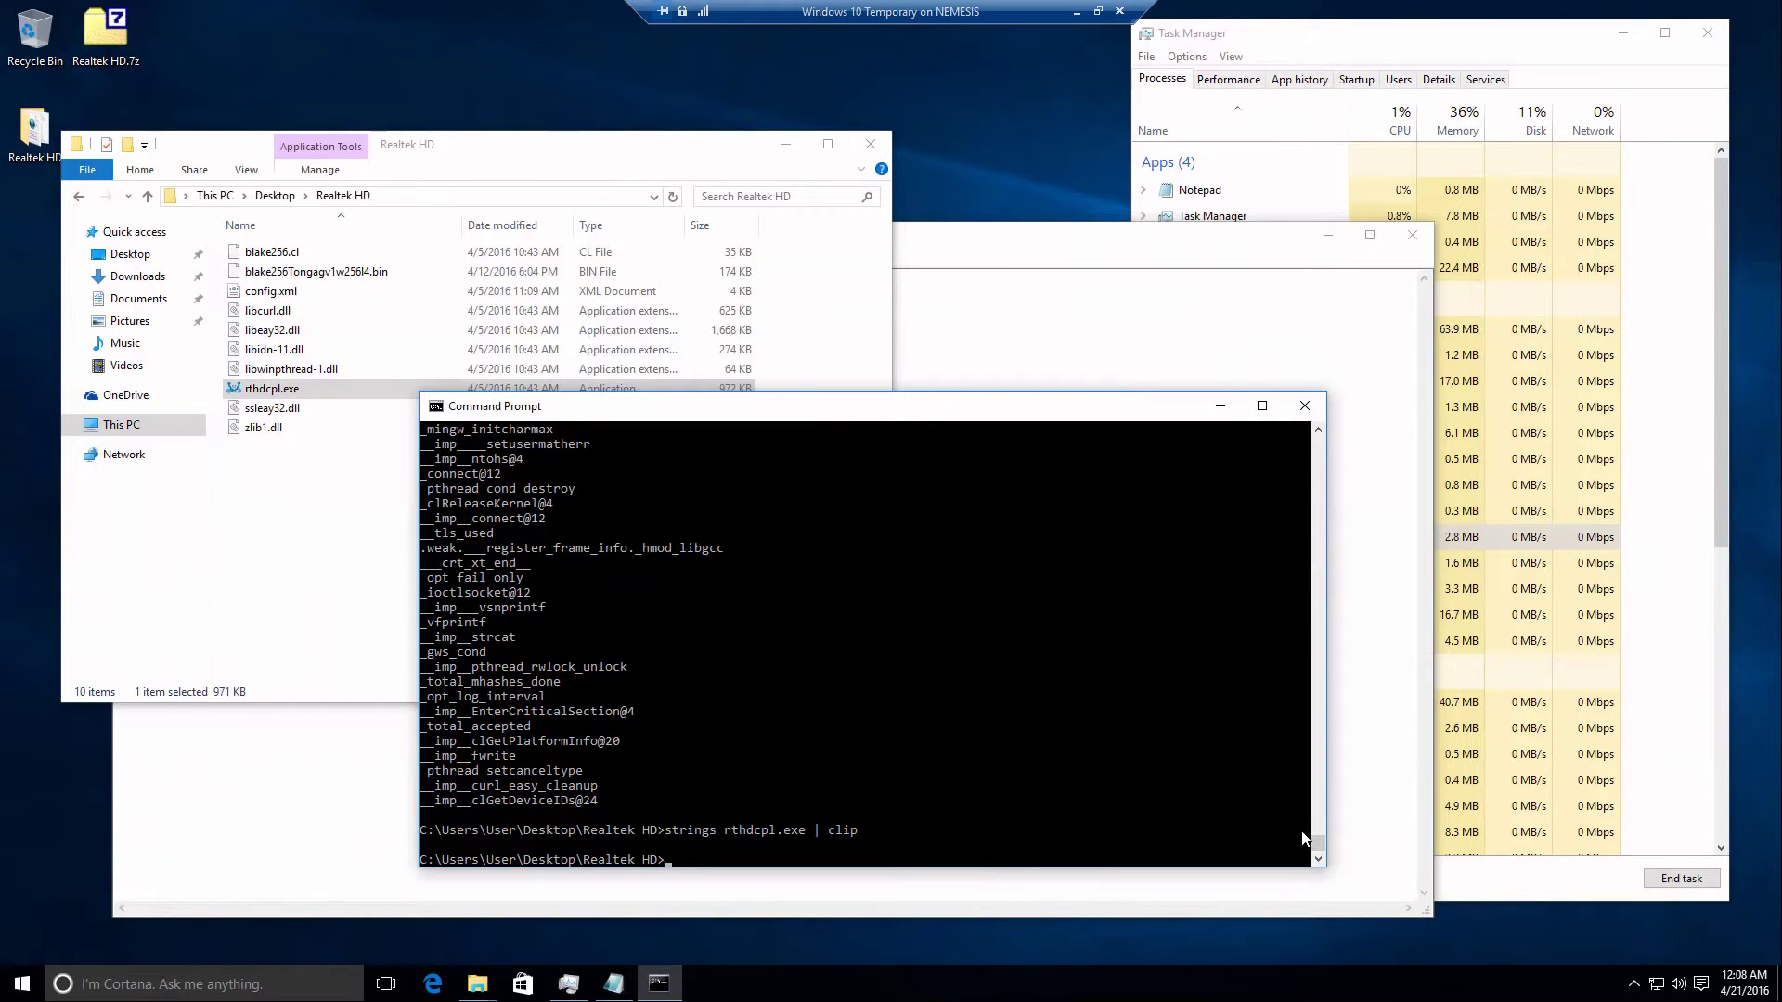
Switch to the untitled Notepad document and replace its text with the copied strings output.
left_click(371, 800)
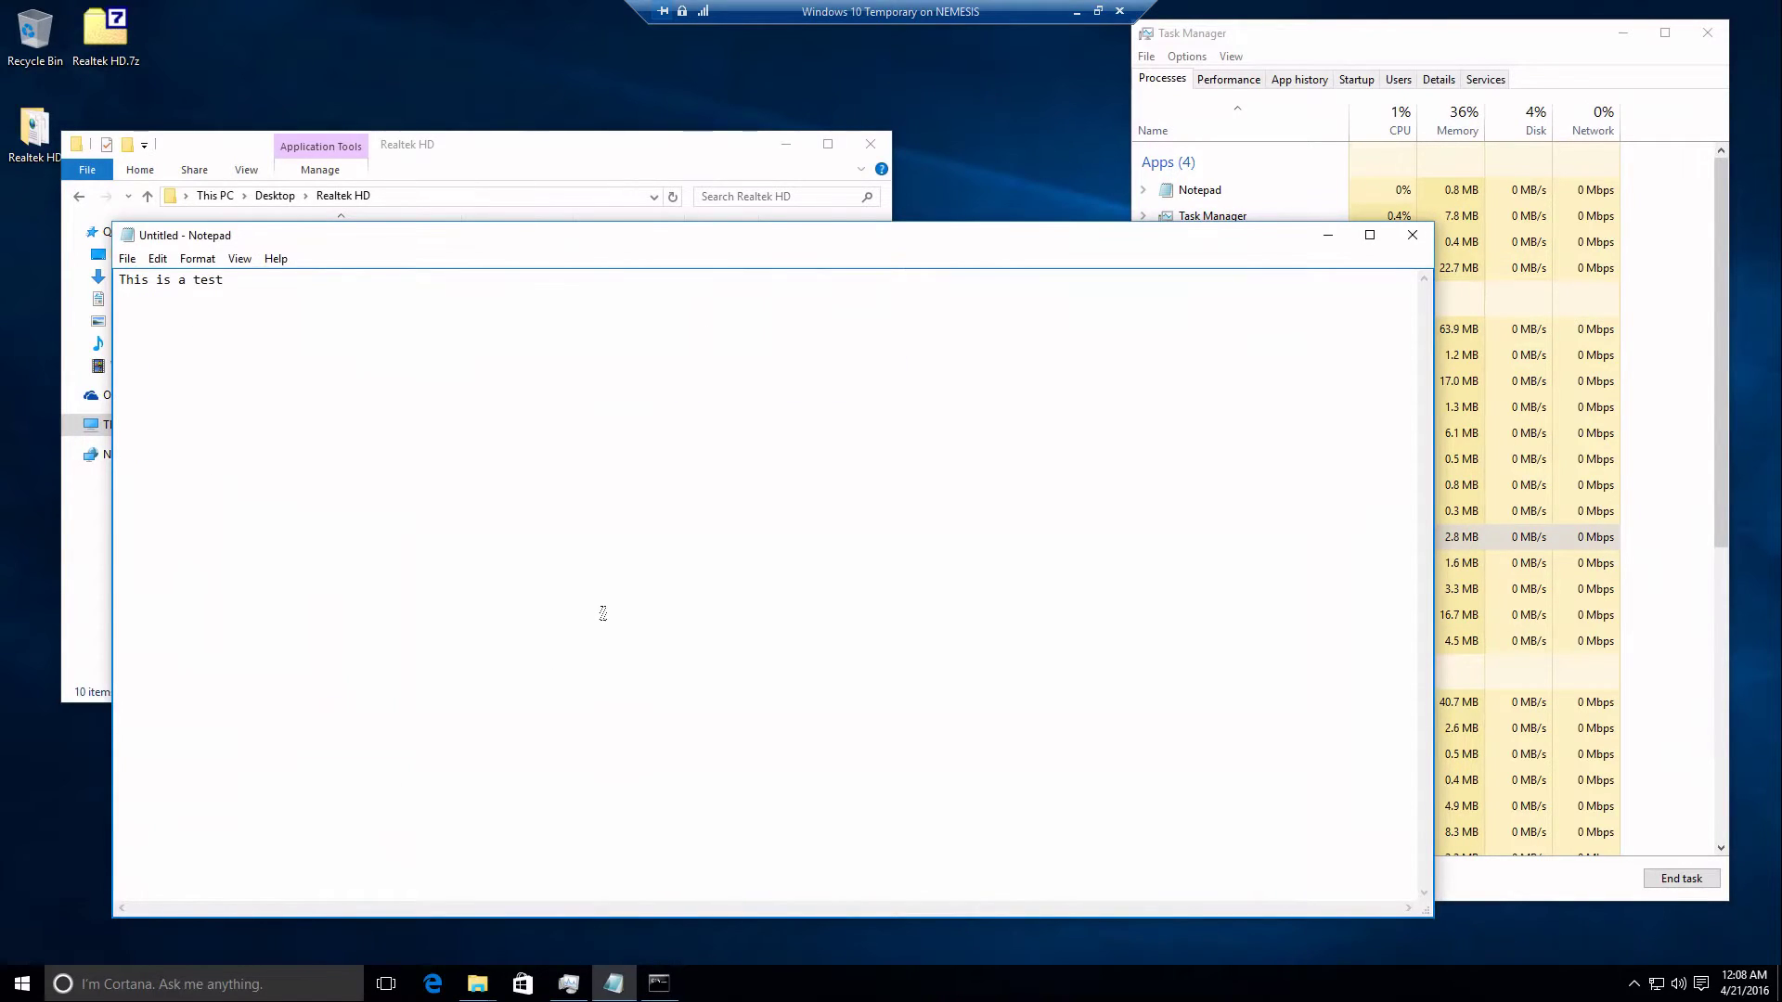
key("ctrl+a")
key("BackSpace")
key("ctrl+v")
Examine the pasted strings output from its Strings v2.51 header lines down through the short character fragments.
key("ctrl+Home")
key("Down")
key("Up")
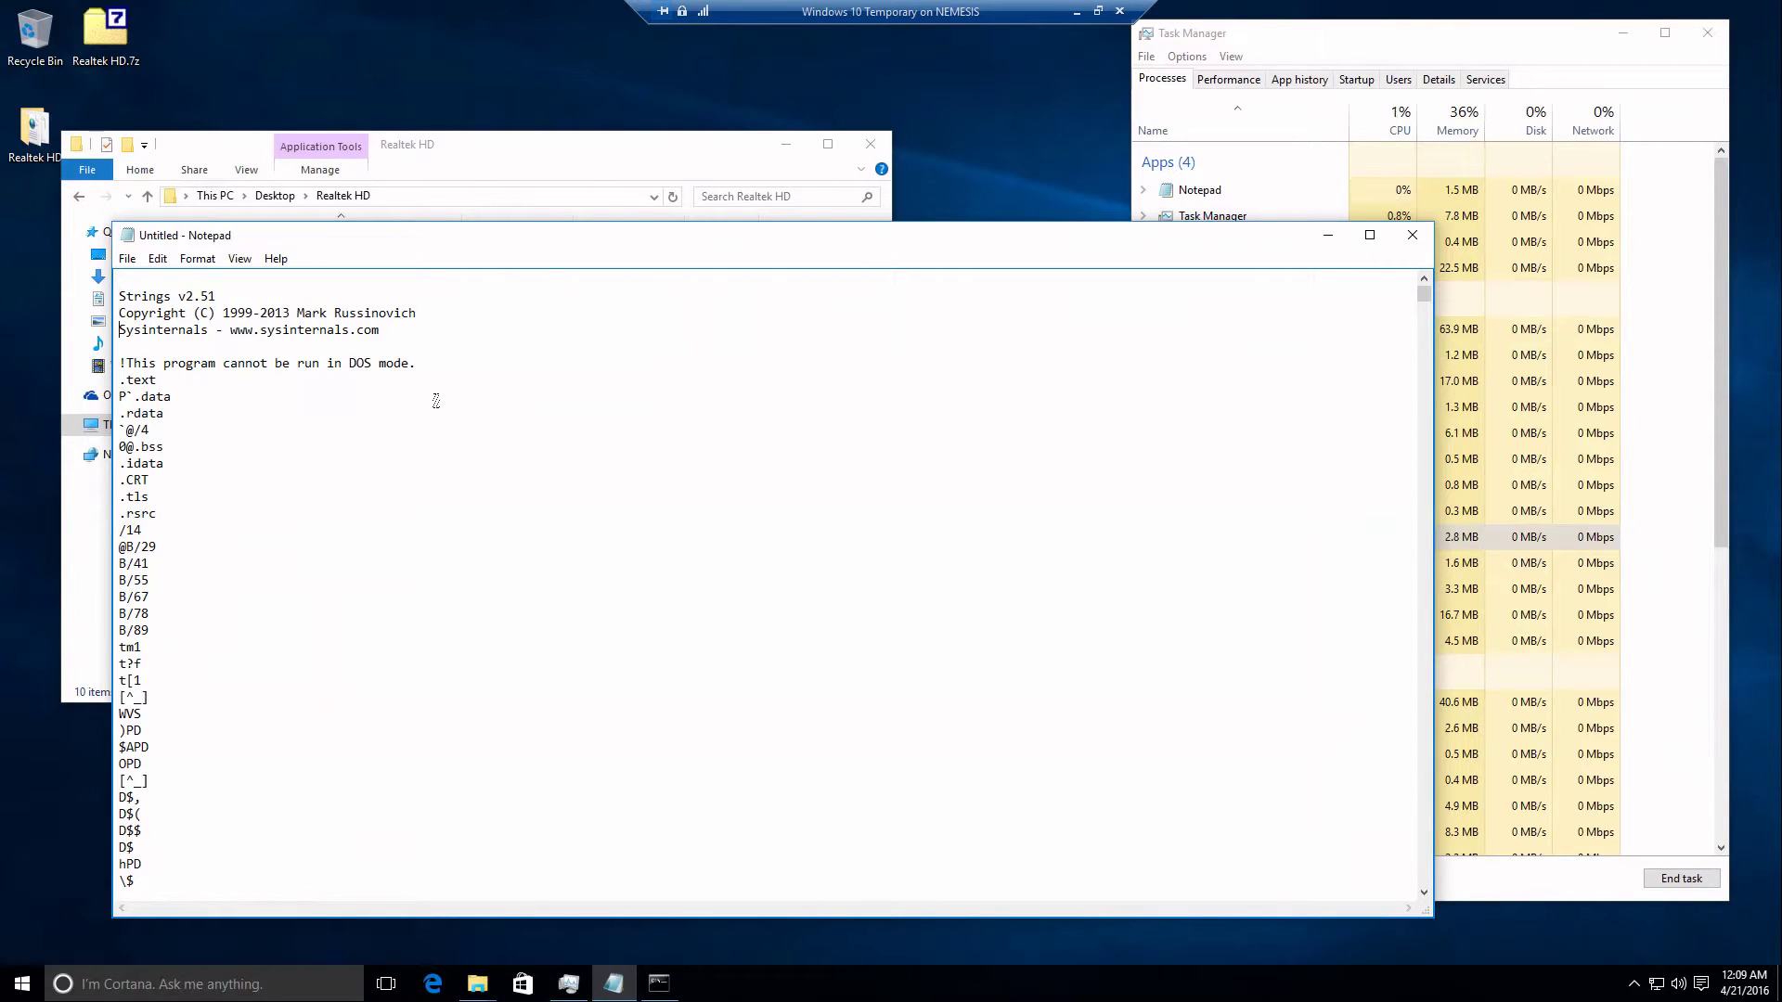
key("shift+Up")
key("shift+Up")
key("shift+Up")
key("shift+Up")
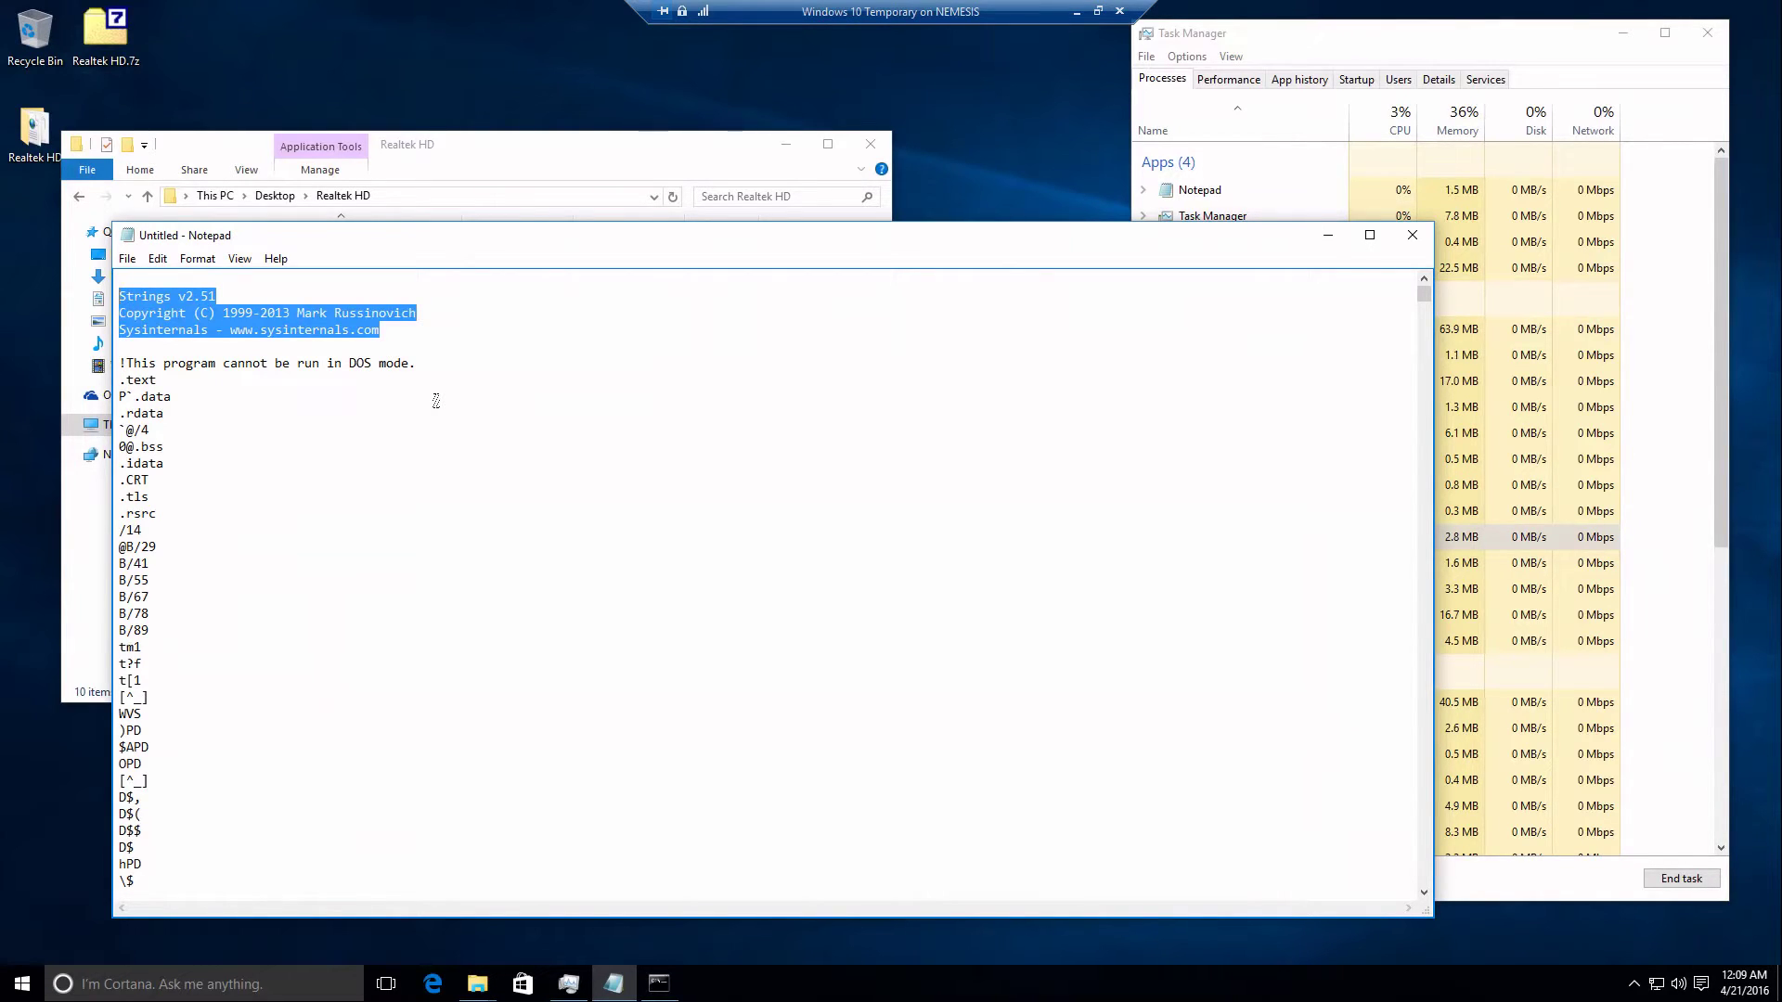
key("Down")
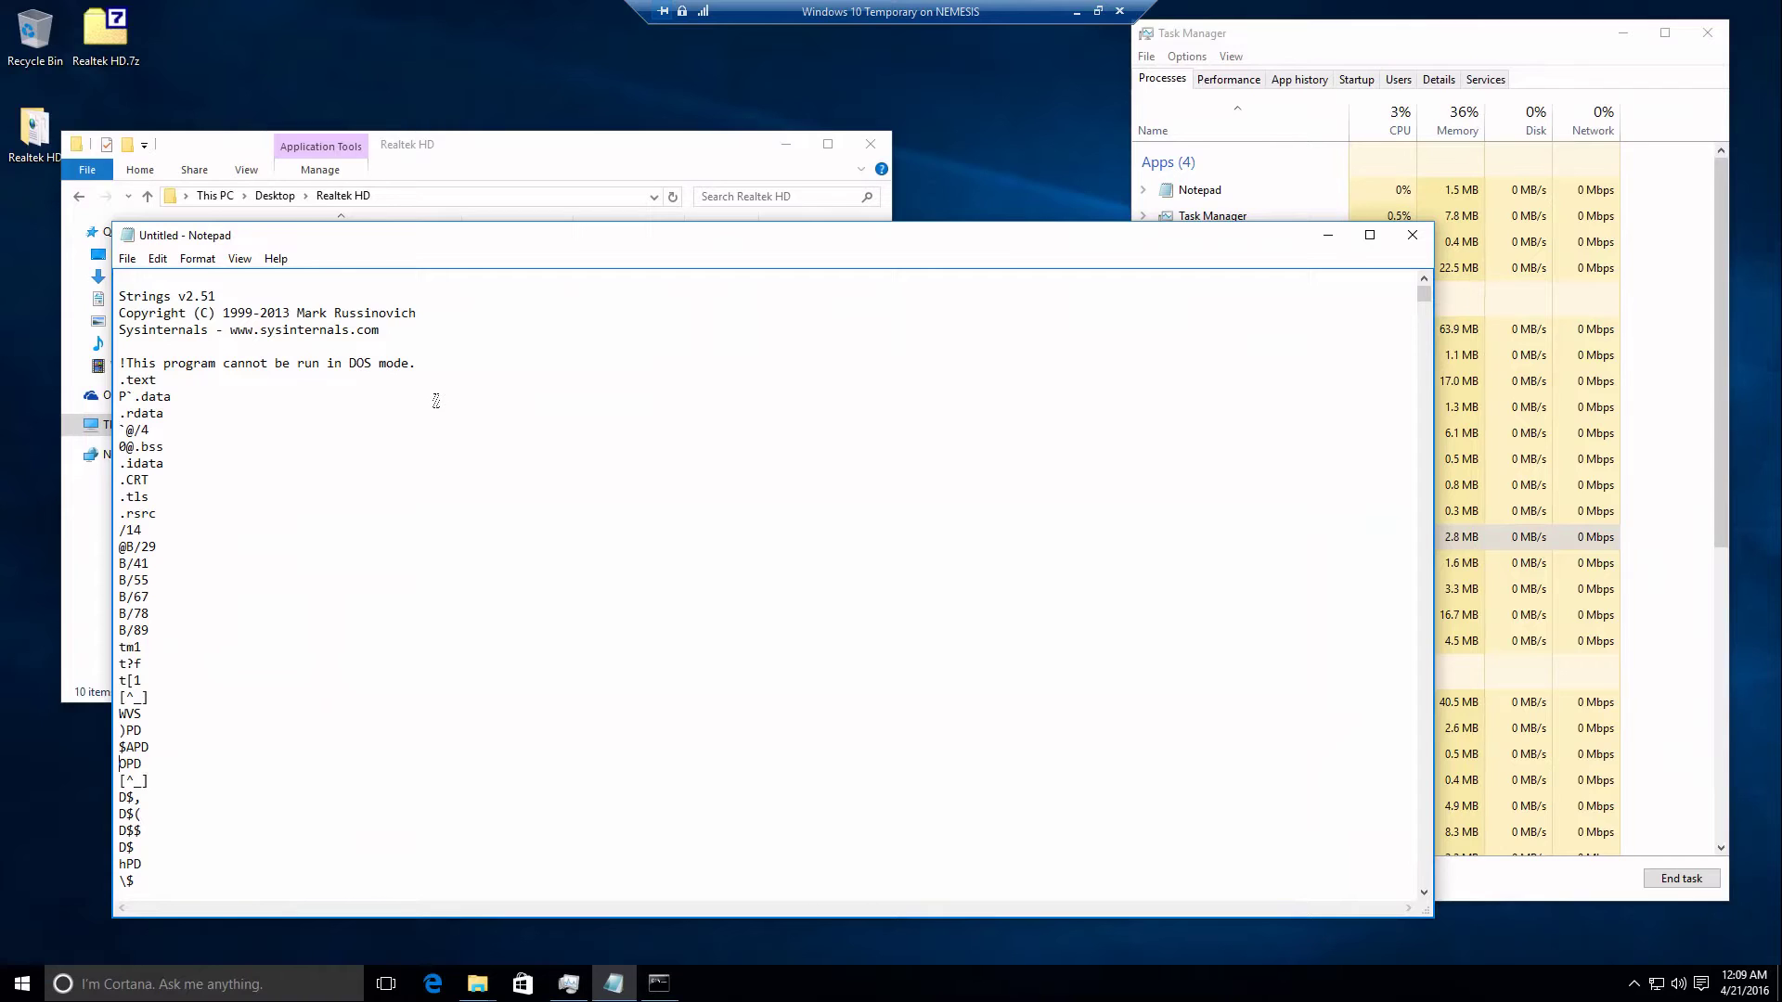
key("Down")
key("Down")
key("Down")
key("Down")
key("Down")
key("Down")
key("Down")
key("Down")
key("Down")
key("Down")
key("Down")
key("Down")
key("Down")
key("Down")
key("Down")
key("Down")
key("Down")
key("Down")
key("Down")
key("Down")
key("Down")
key("Down")
key("Down")
key("Down")
key("Down")
key("Down")
key("Down")
key("Down")
key("Down")
key("Down")
key("Down")
key("Down")
key("Down")
key("Down")
key("Down")
key("Down")
key("Down")
key("Down")
key("Down")
key("Down")
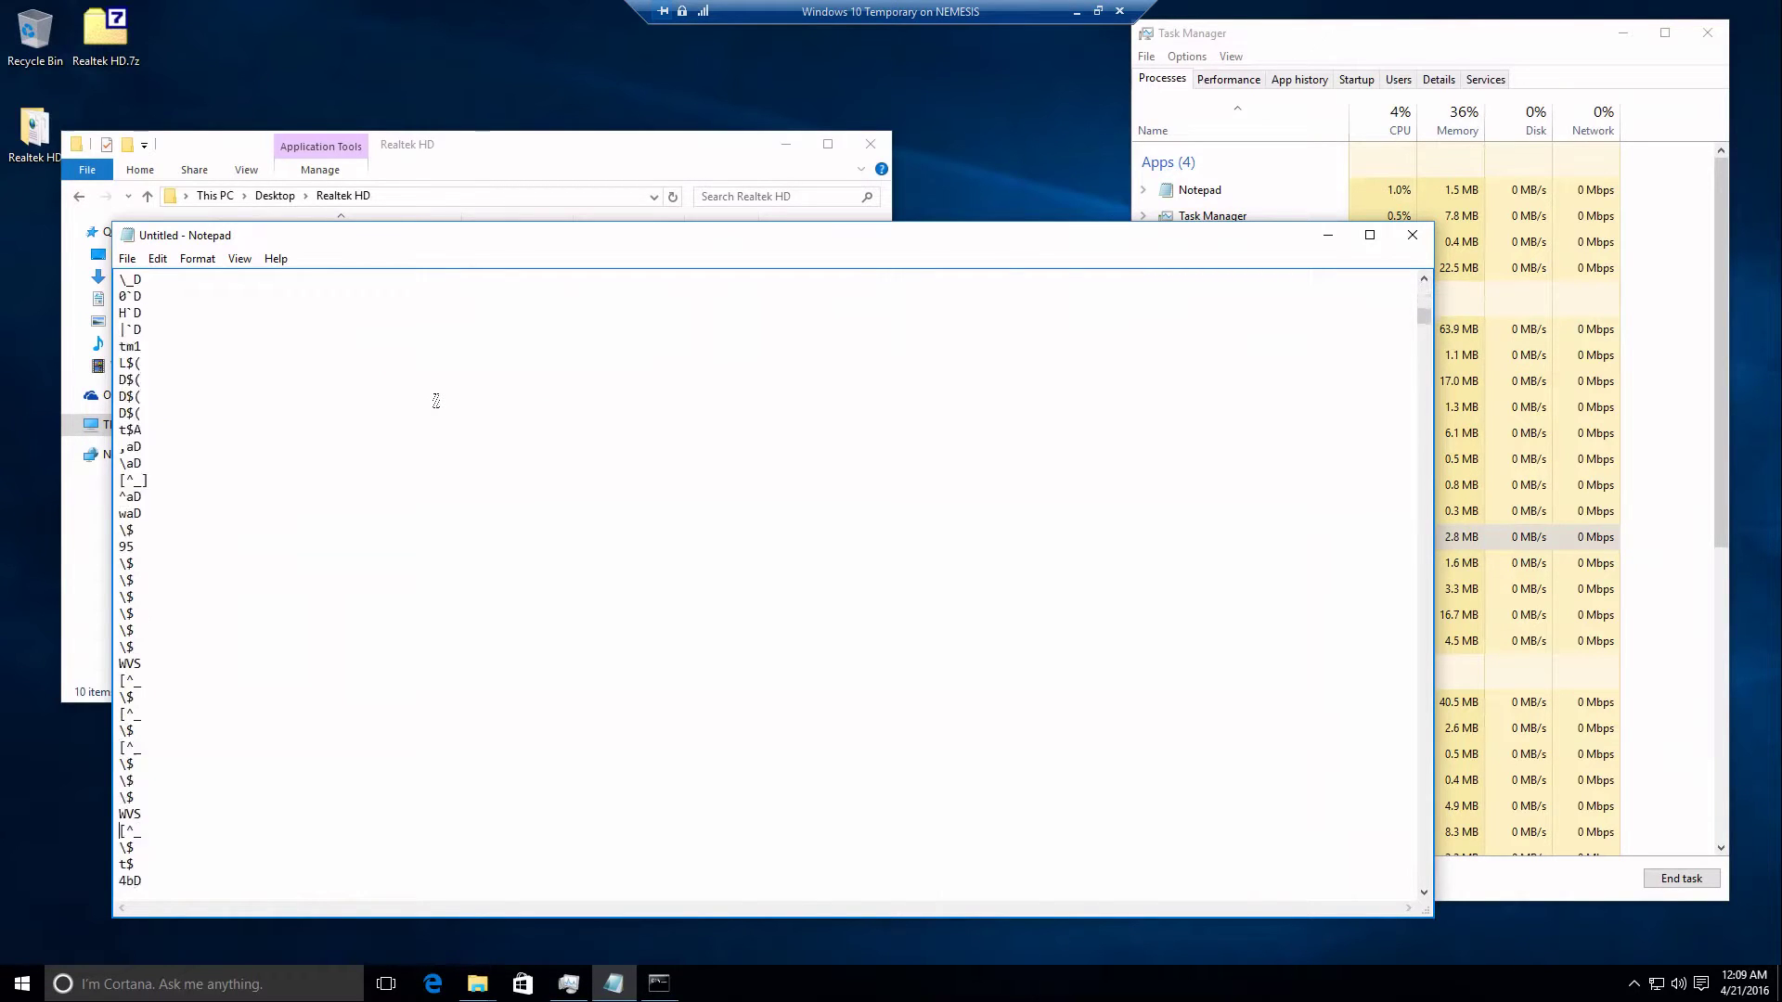
key("Down")
key("Down")
key("Down")
key("Down")
key("Down")
key("Down")
key("Down")
key("Down")
key("Down")
key("Down")
key("Down")
key("Down")
key("Down")
key("Down")
key("Down")
key("Down")
key("Down")
key("Down")
key("Down")
key("Down")
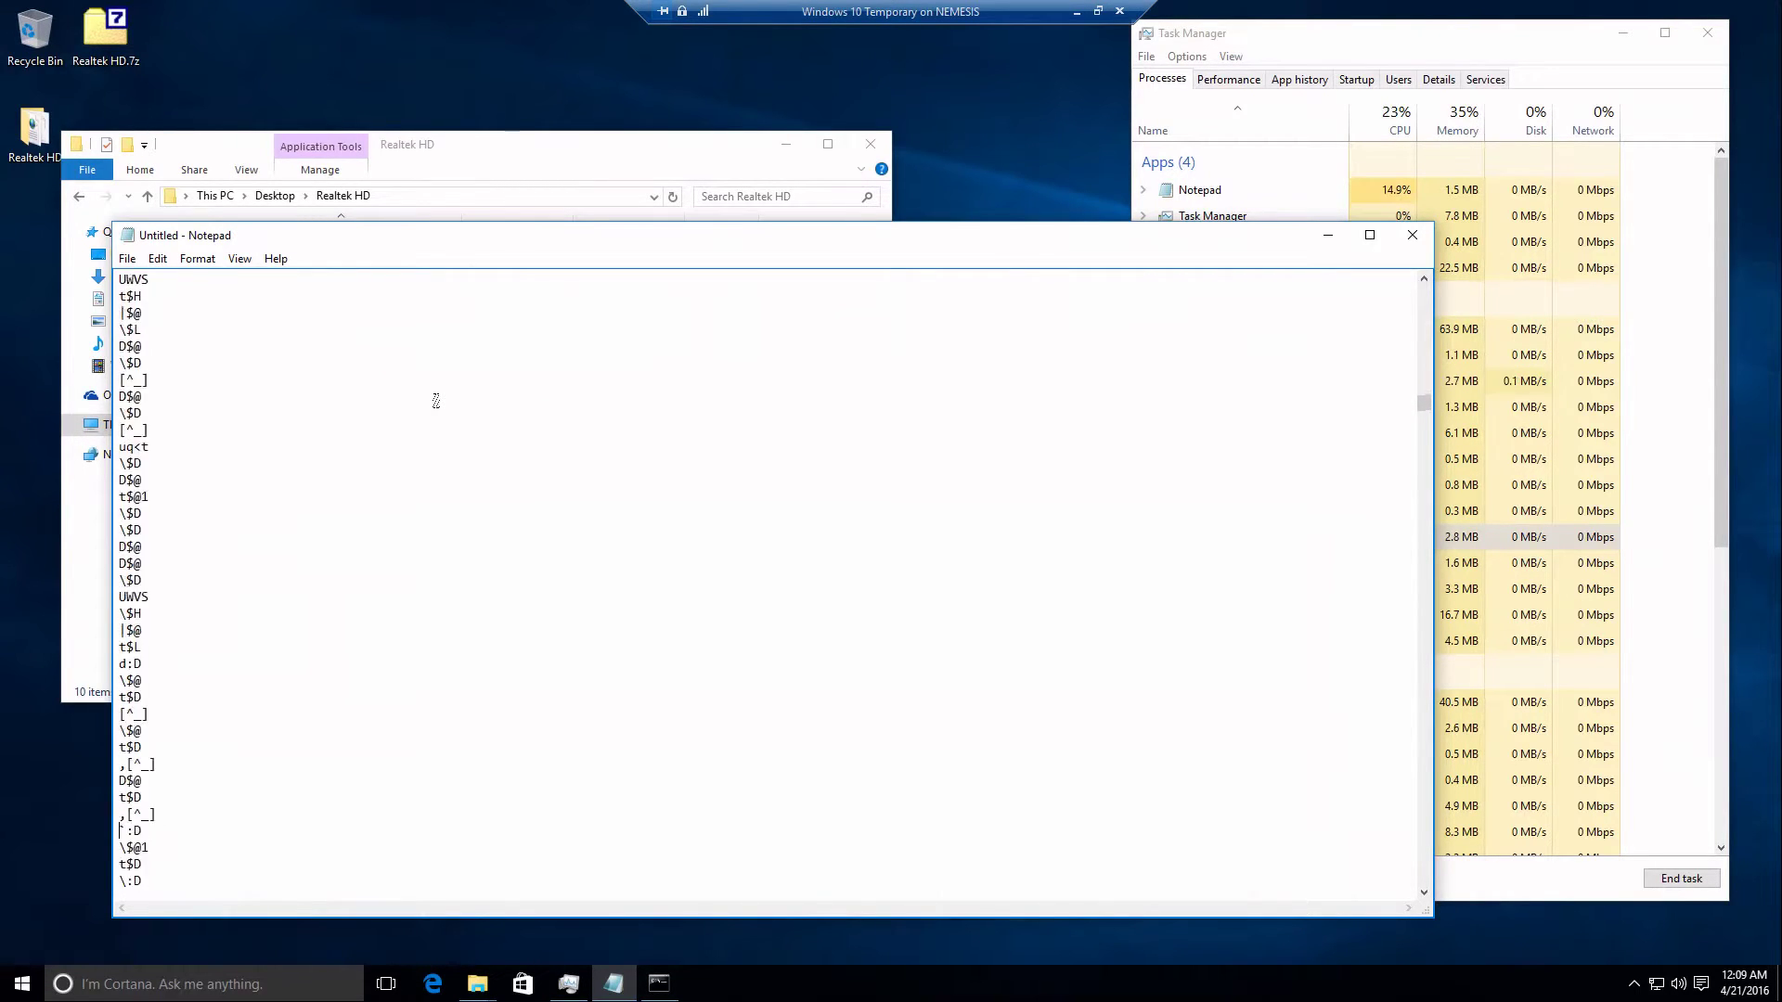
Return to the Command Prompt and save the output to a file with strings rthdcpl.exe > strings.txt.
left_click(659, 982)
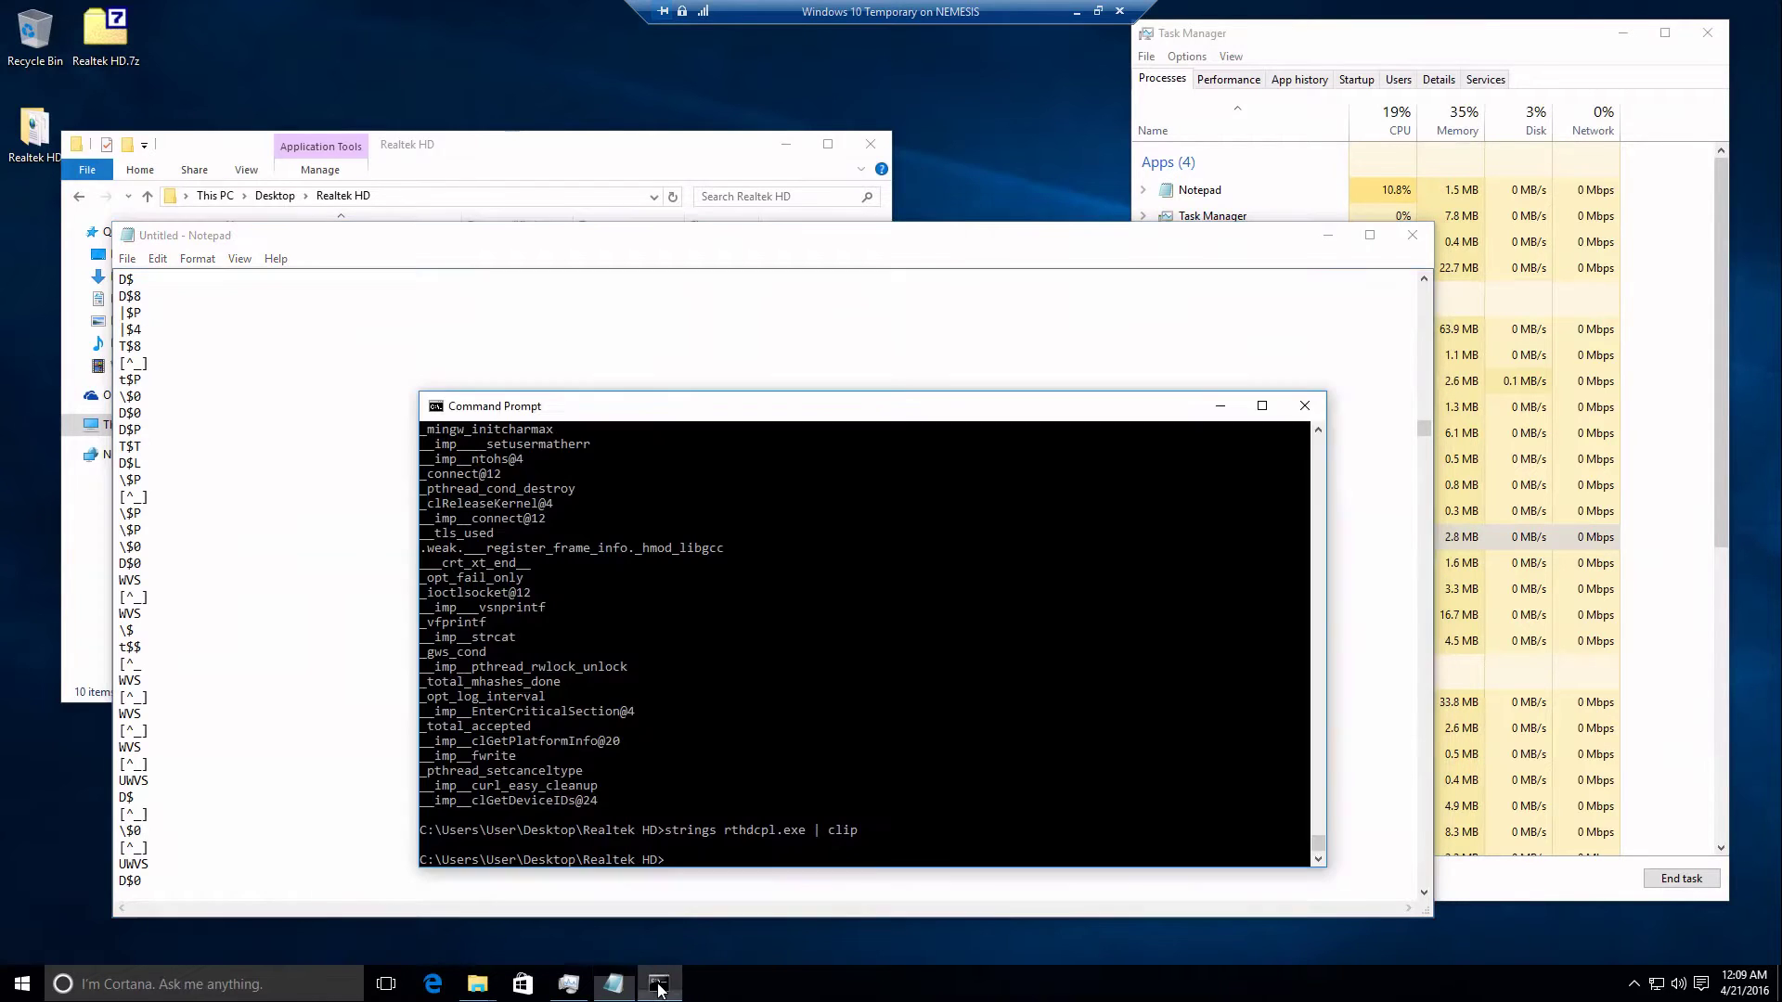
key("Up")
key("BackSpace")
key("BackSpace")
key("BackSpace")
key("BackSpace")
key("BackSpace")
key("BackSpace")
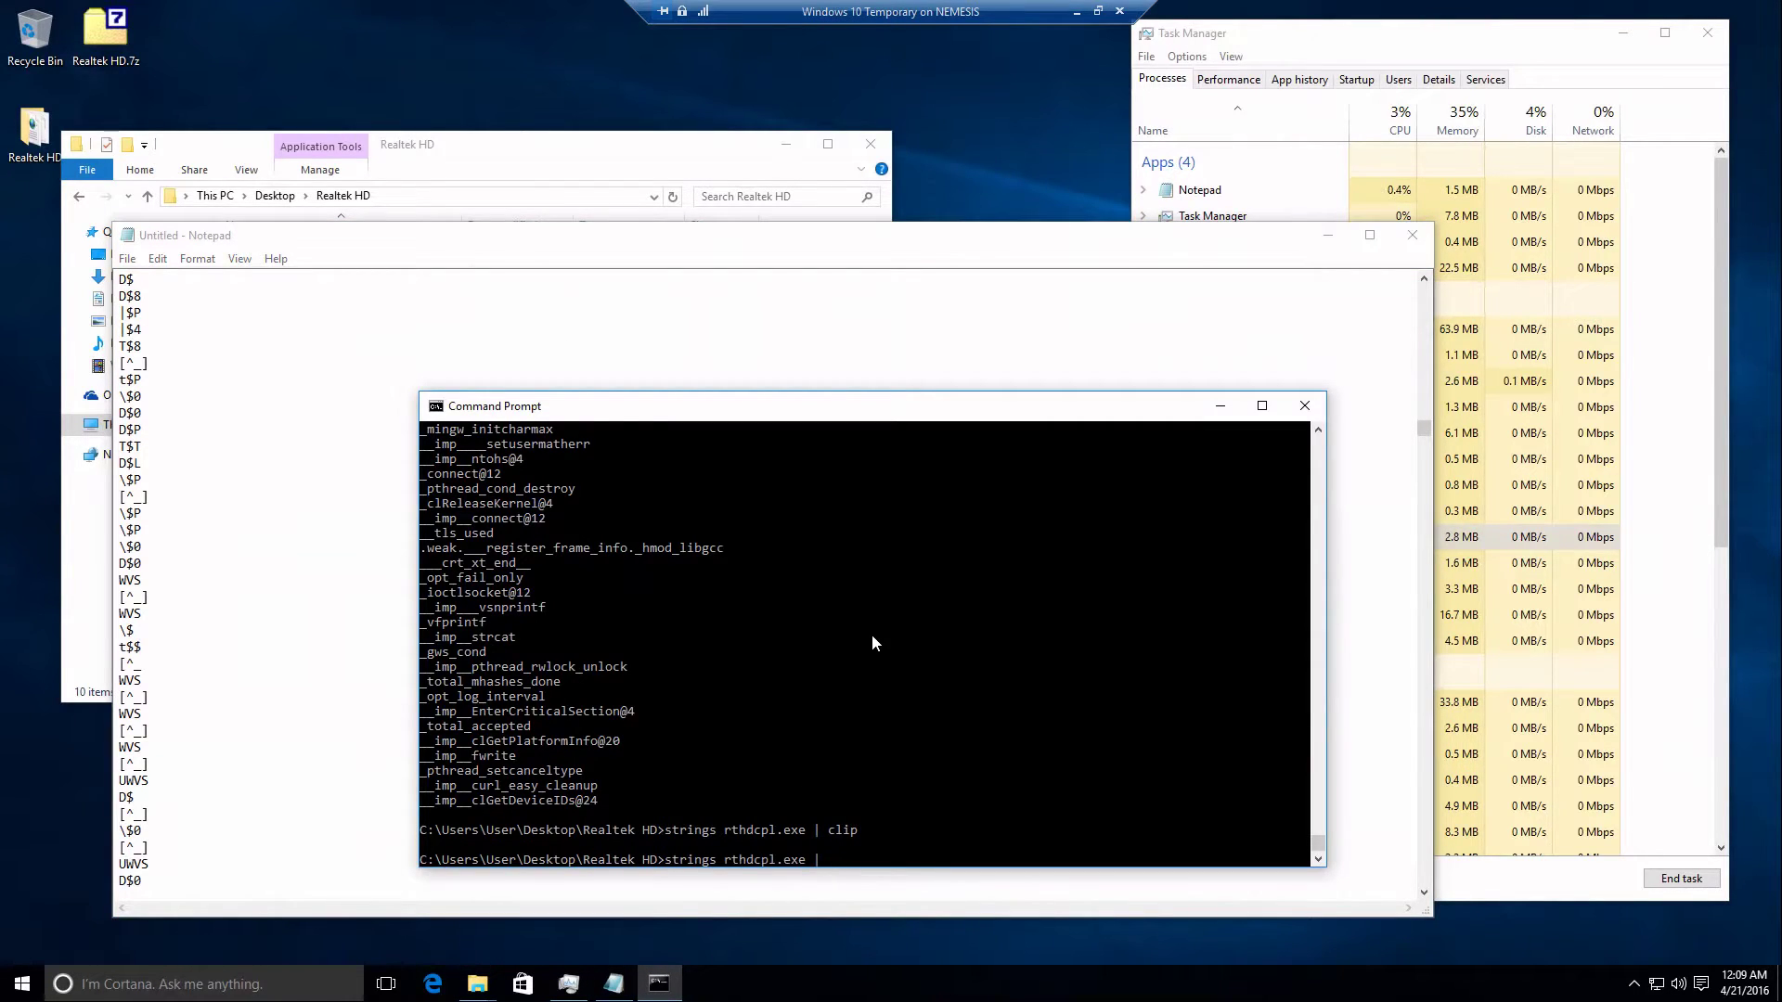
type("> strings.txt")
key("Return")
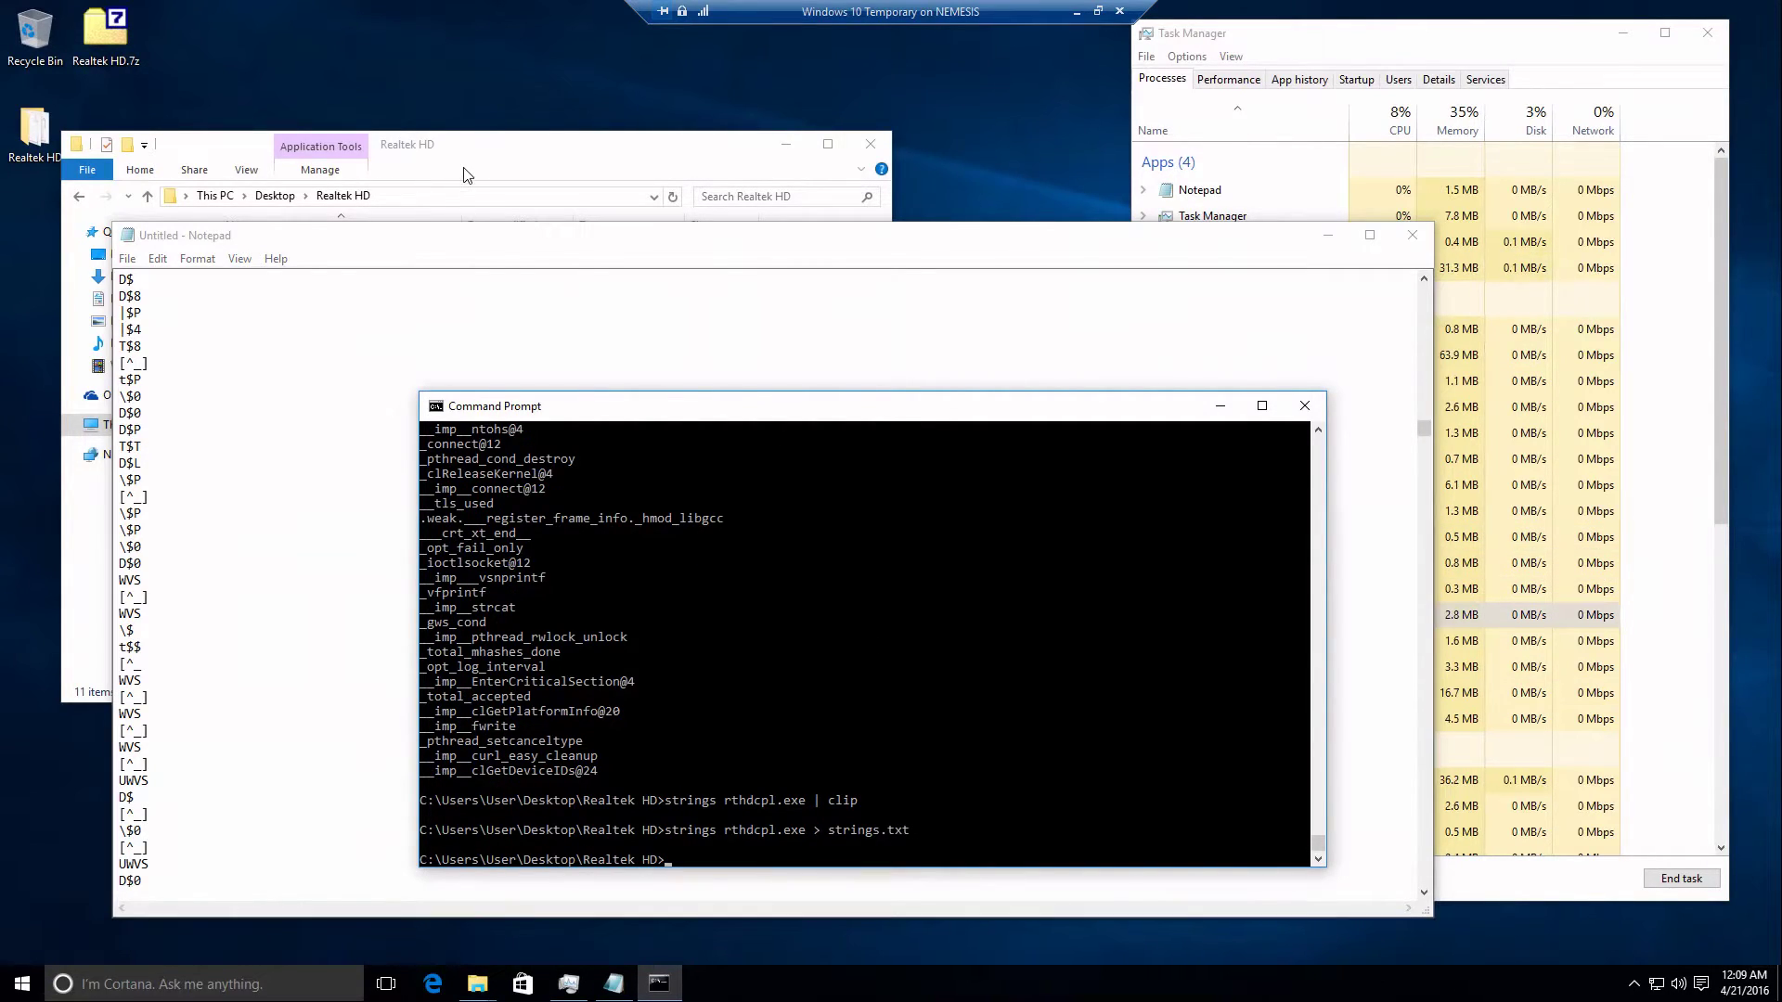
Open strings.txt from the Realtek HD folder to check its contents, then close it.
left_click(417, 183)
left_click(255, 430)
double_click(255, 431)
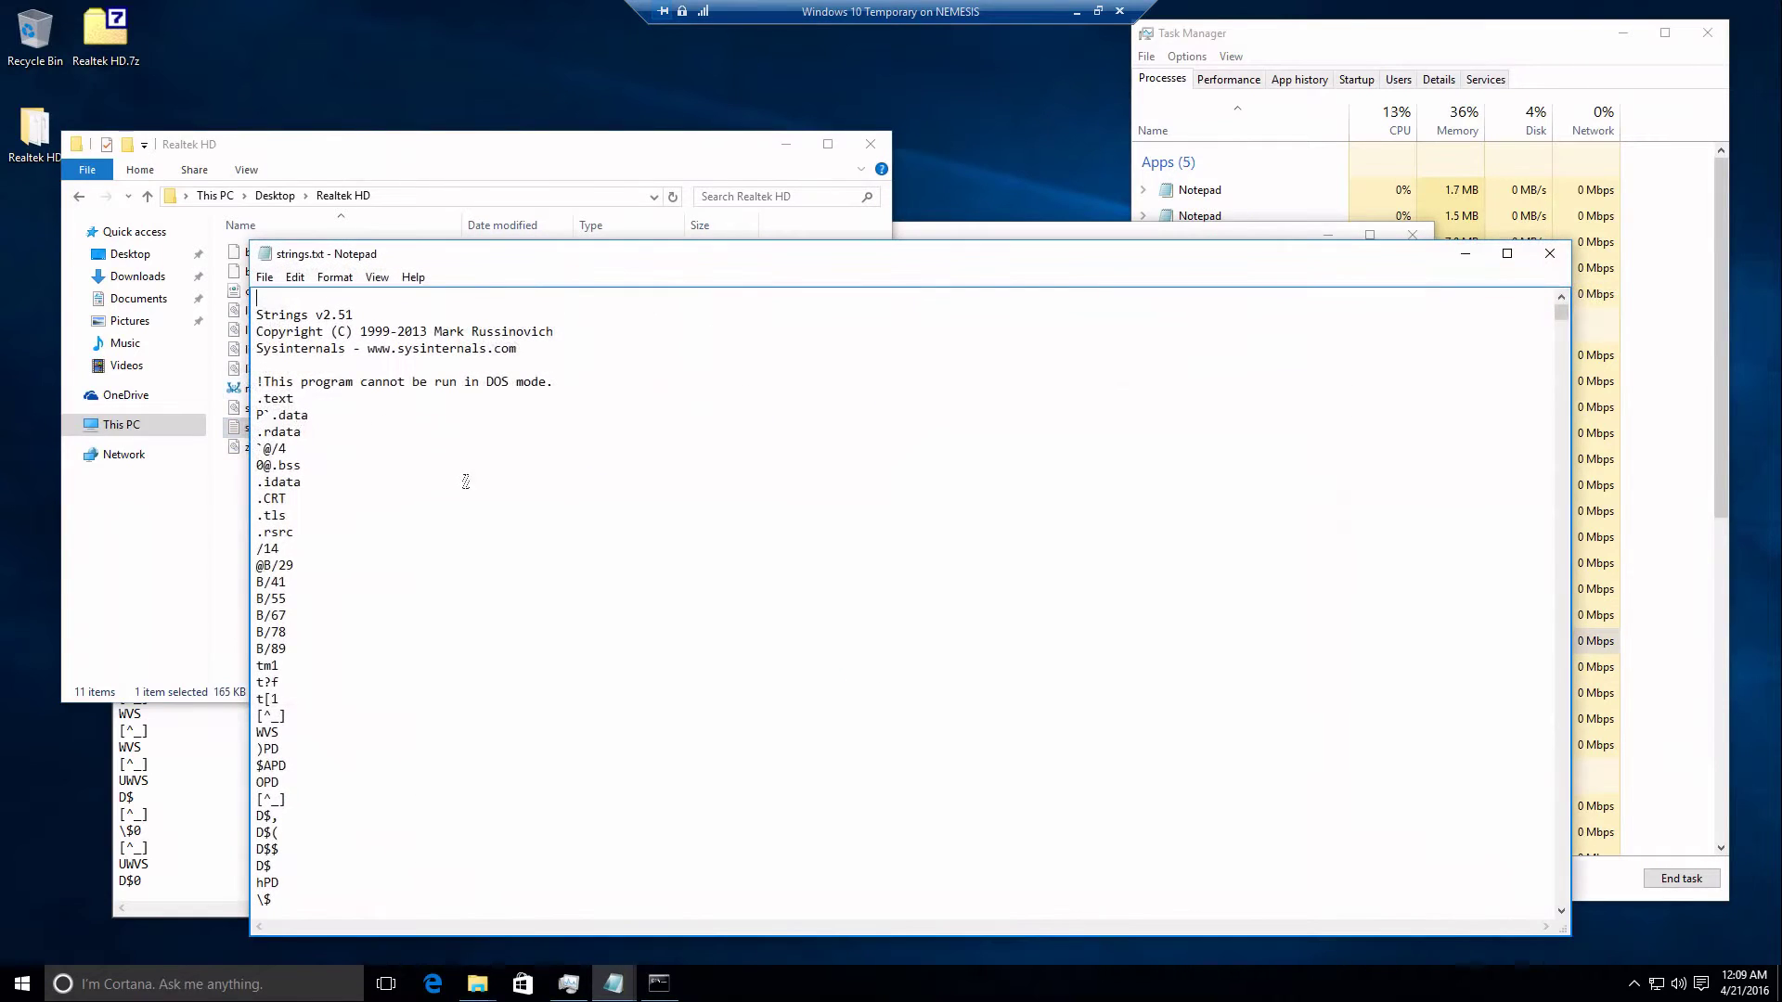
left_click_drag(360, 401, 395, 932)
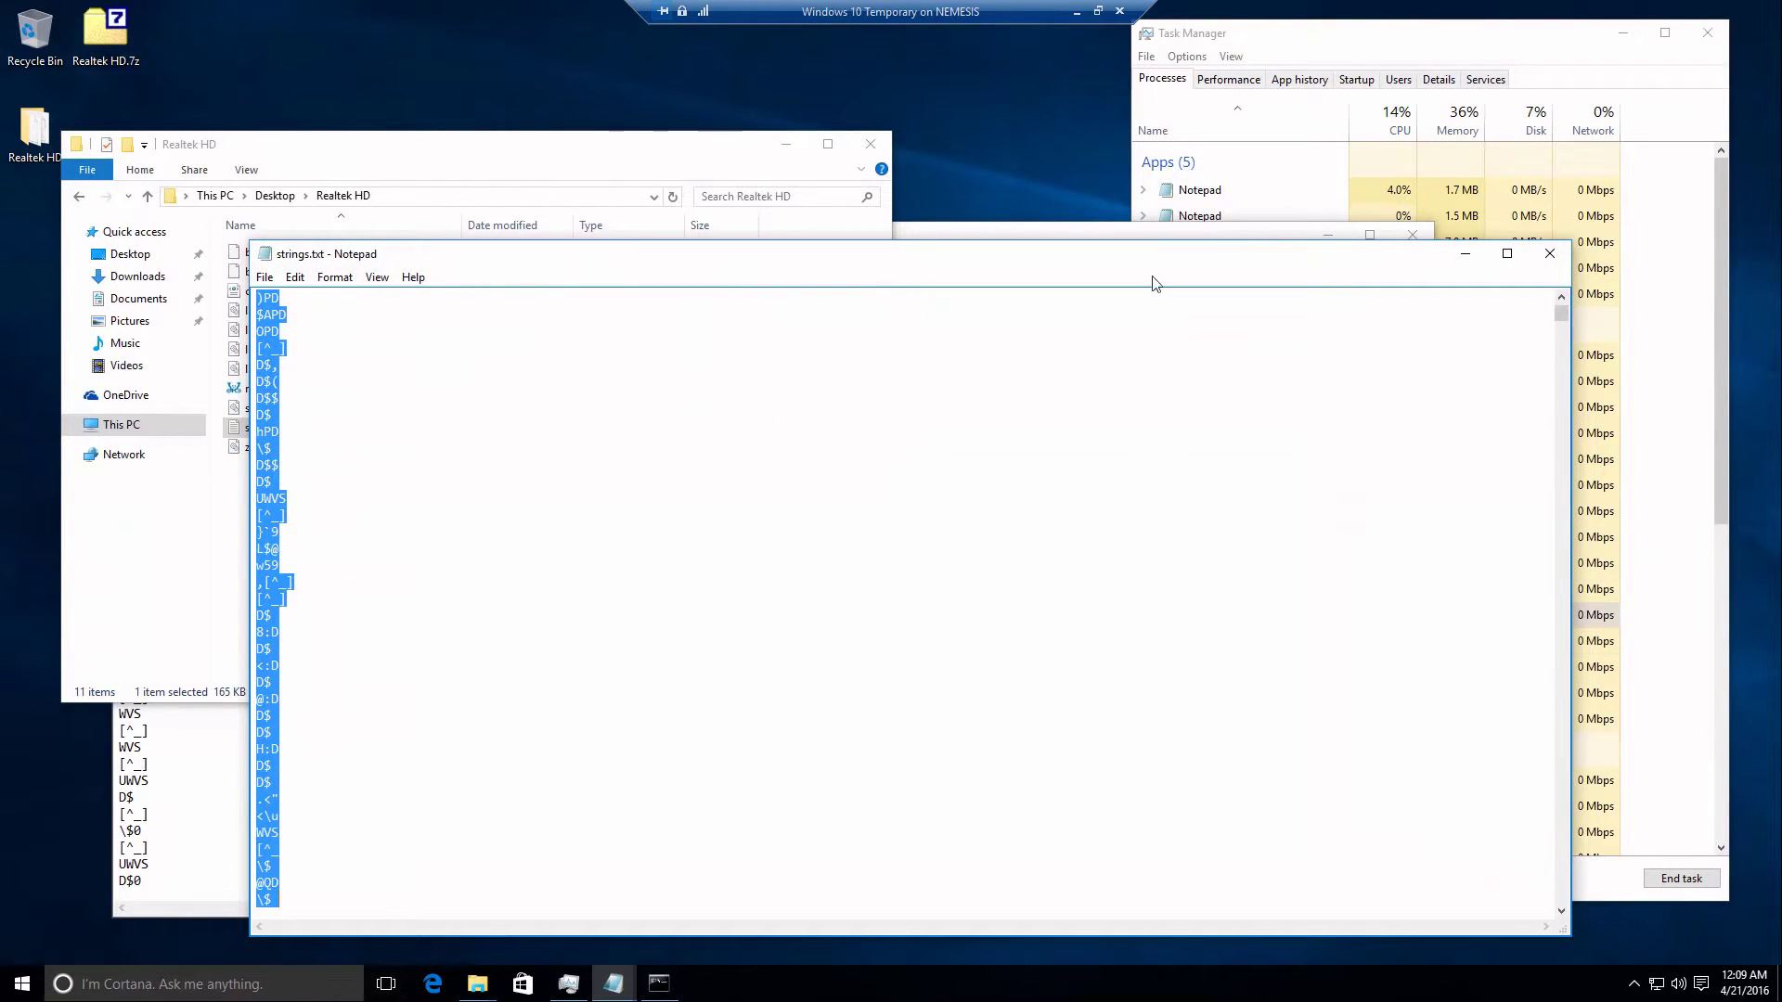
left_click(1548, 253)
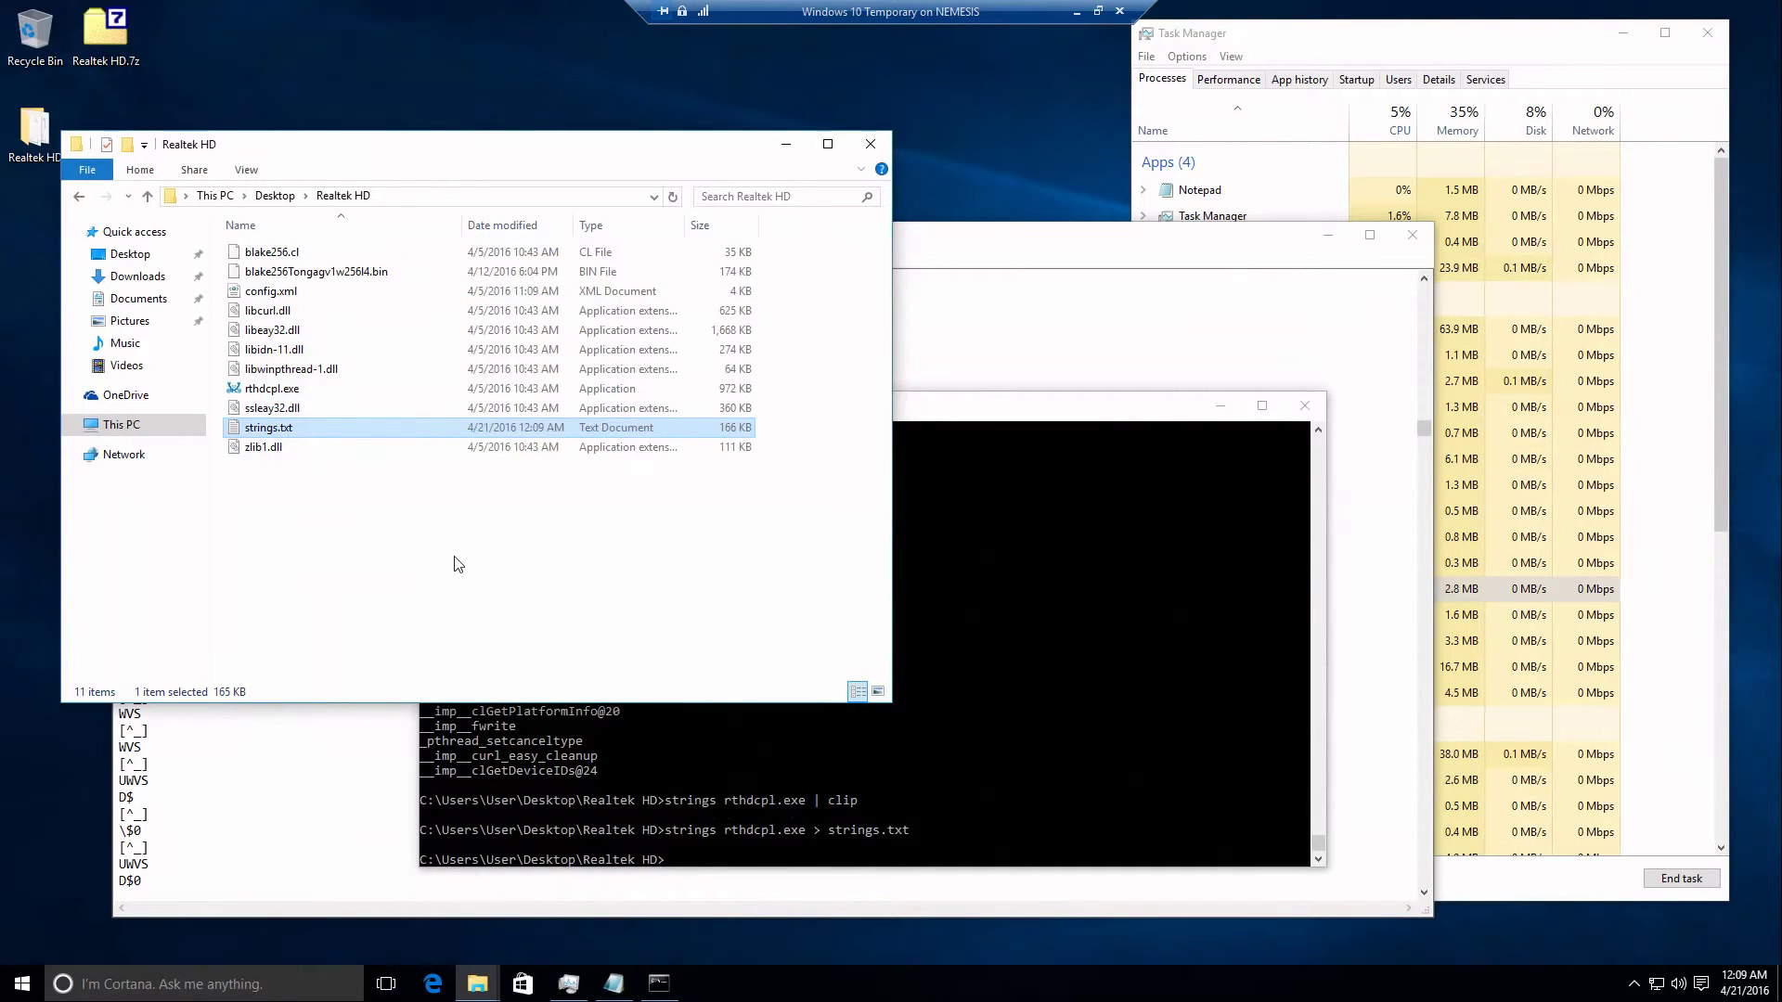
Search the strings pasted into the untitled Notepad document for the start of the readable program messages.
left_click(342, 764)
scroll(398, 681, "down", 3)
scroll(401, 680, "down", 10)
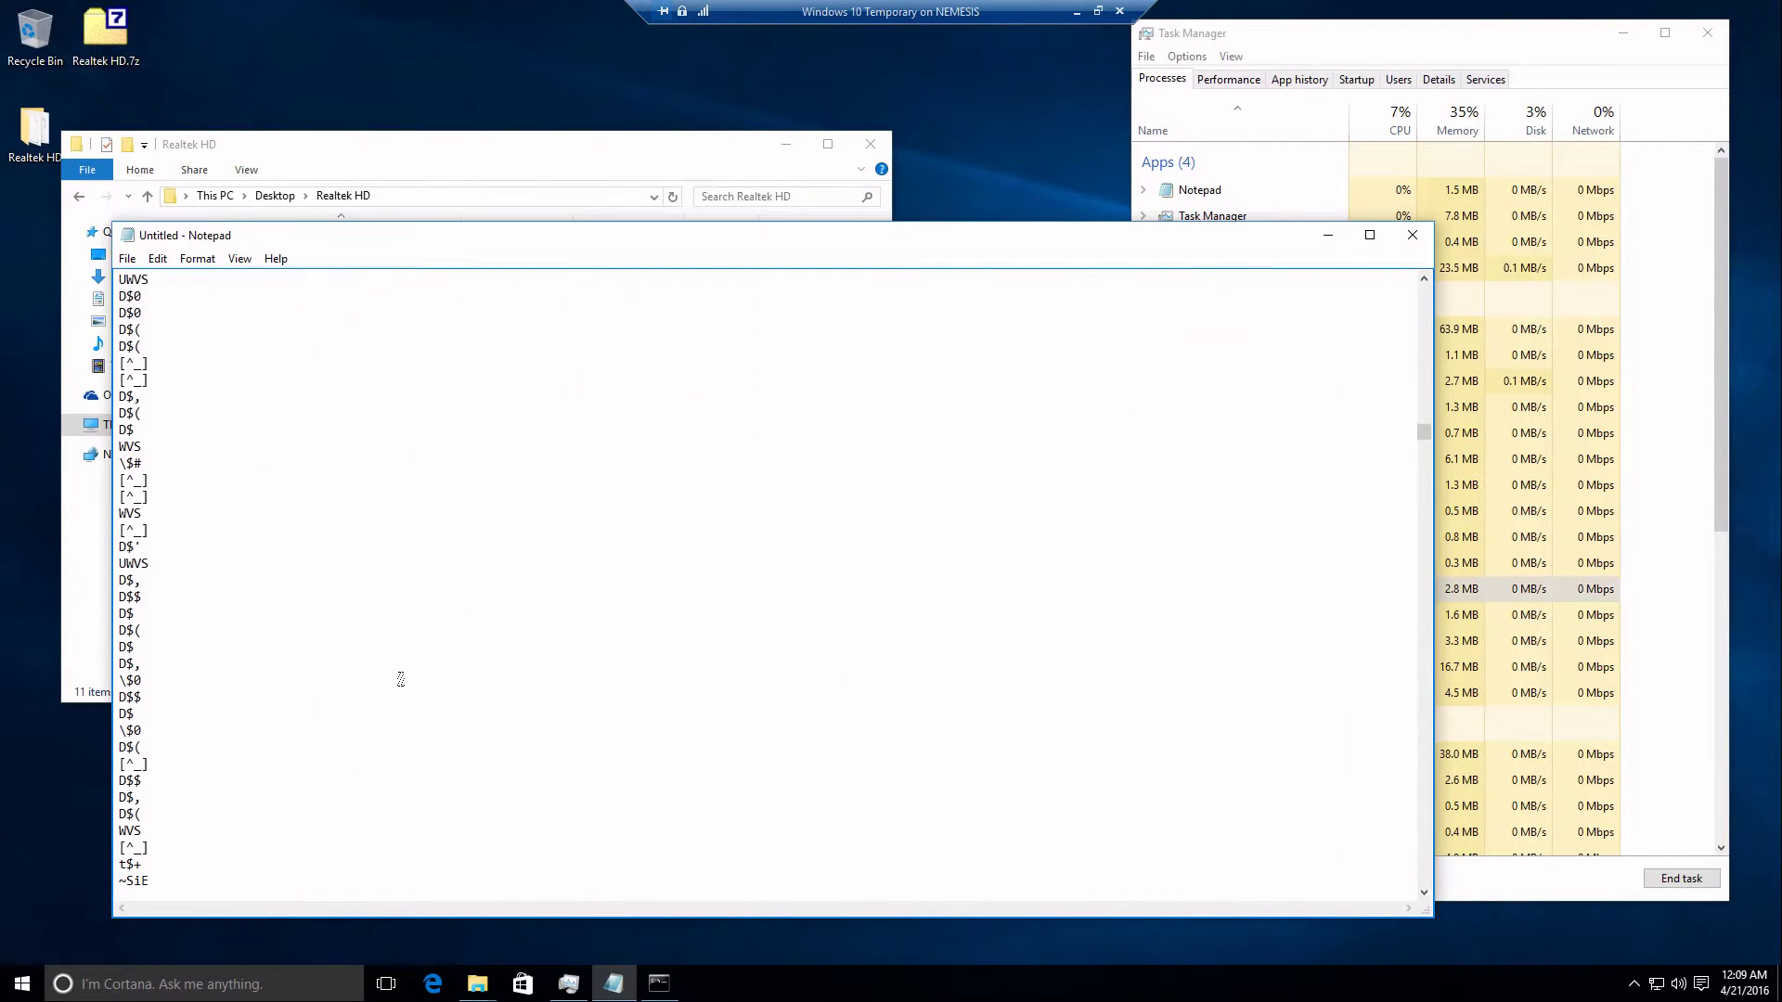
scroll(401, 680, "down", 15)
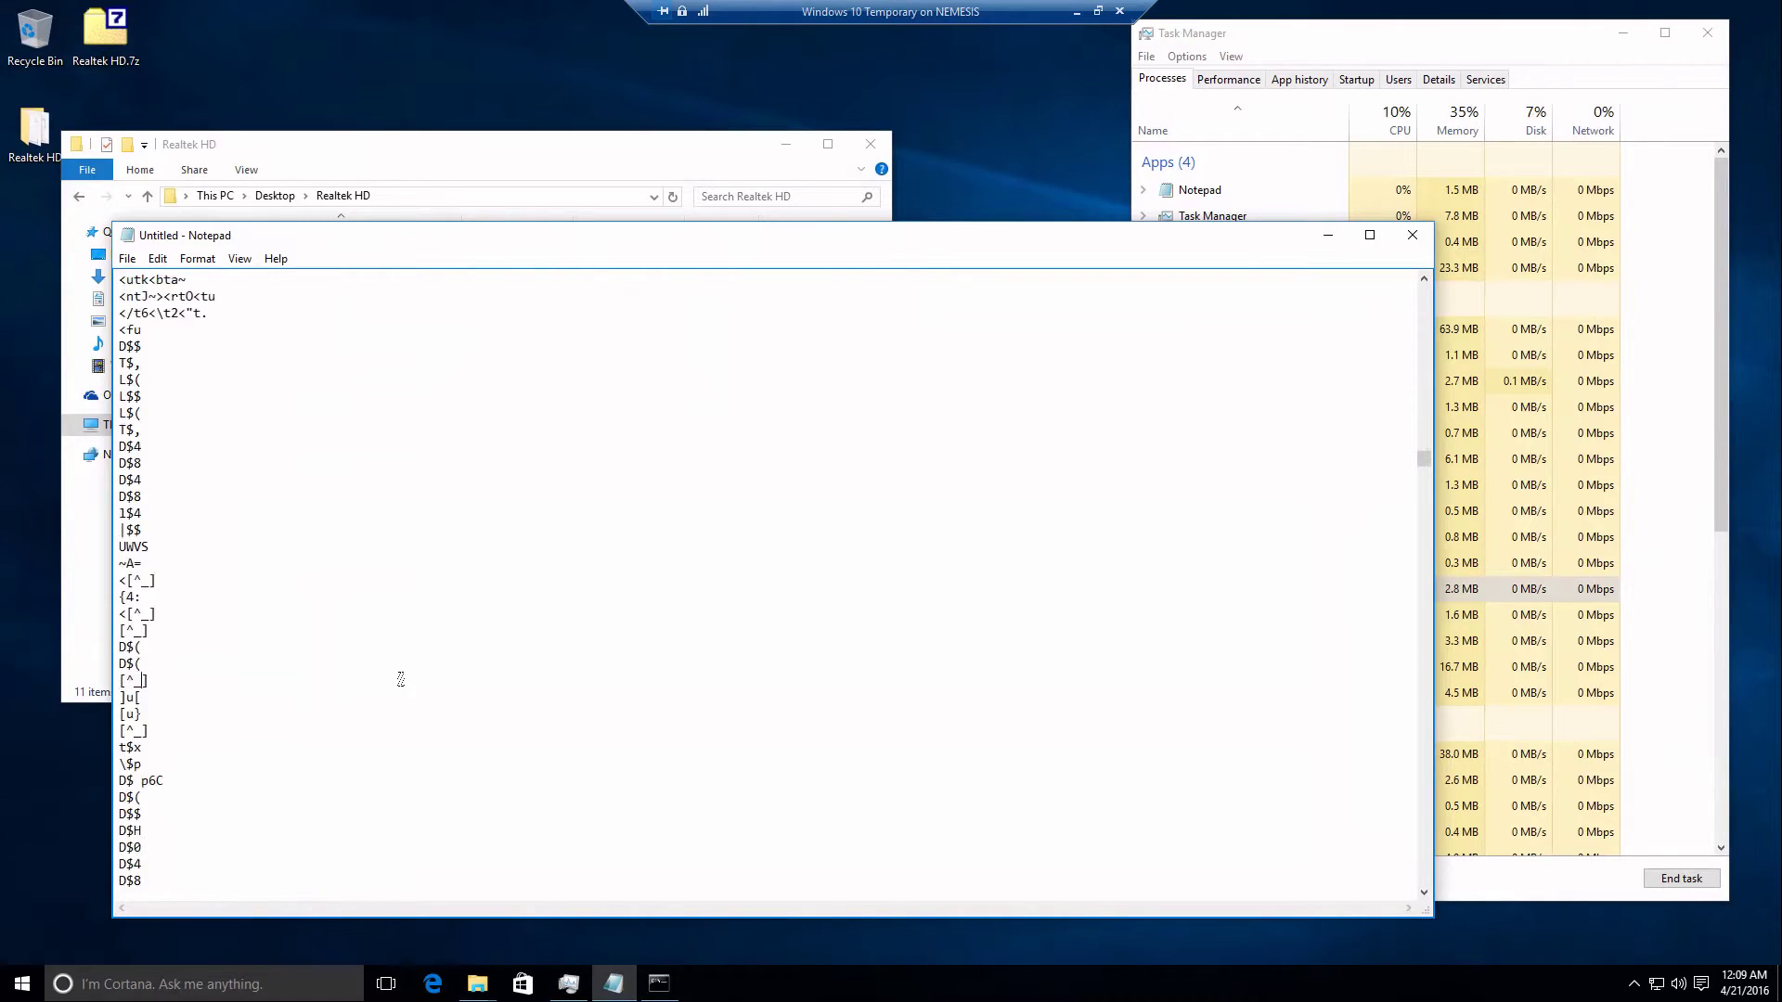
scroll(401, 680, "down", 20)
left_click(401, 680)
key("Page_Up")
key("Page_Up")
key("Page_Up")
key("Page_Up")
key("Page_Up")
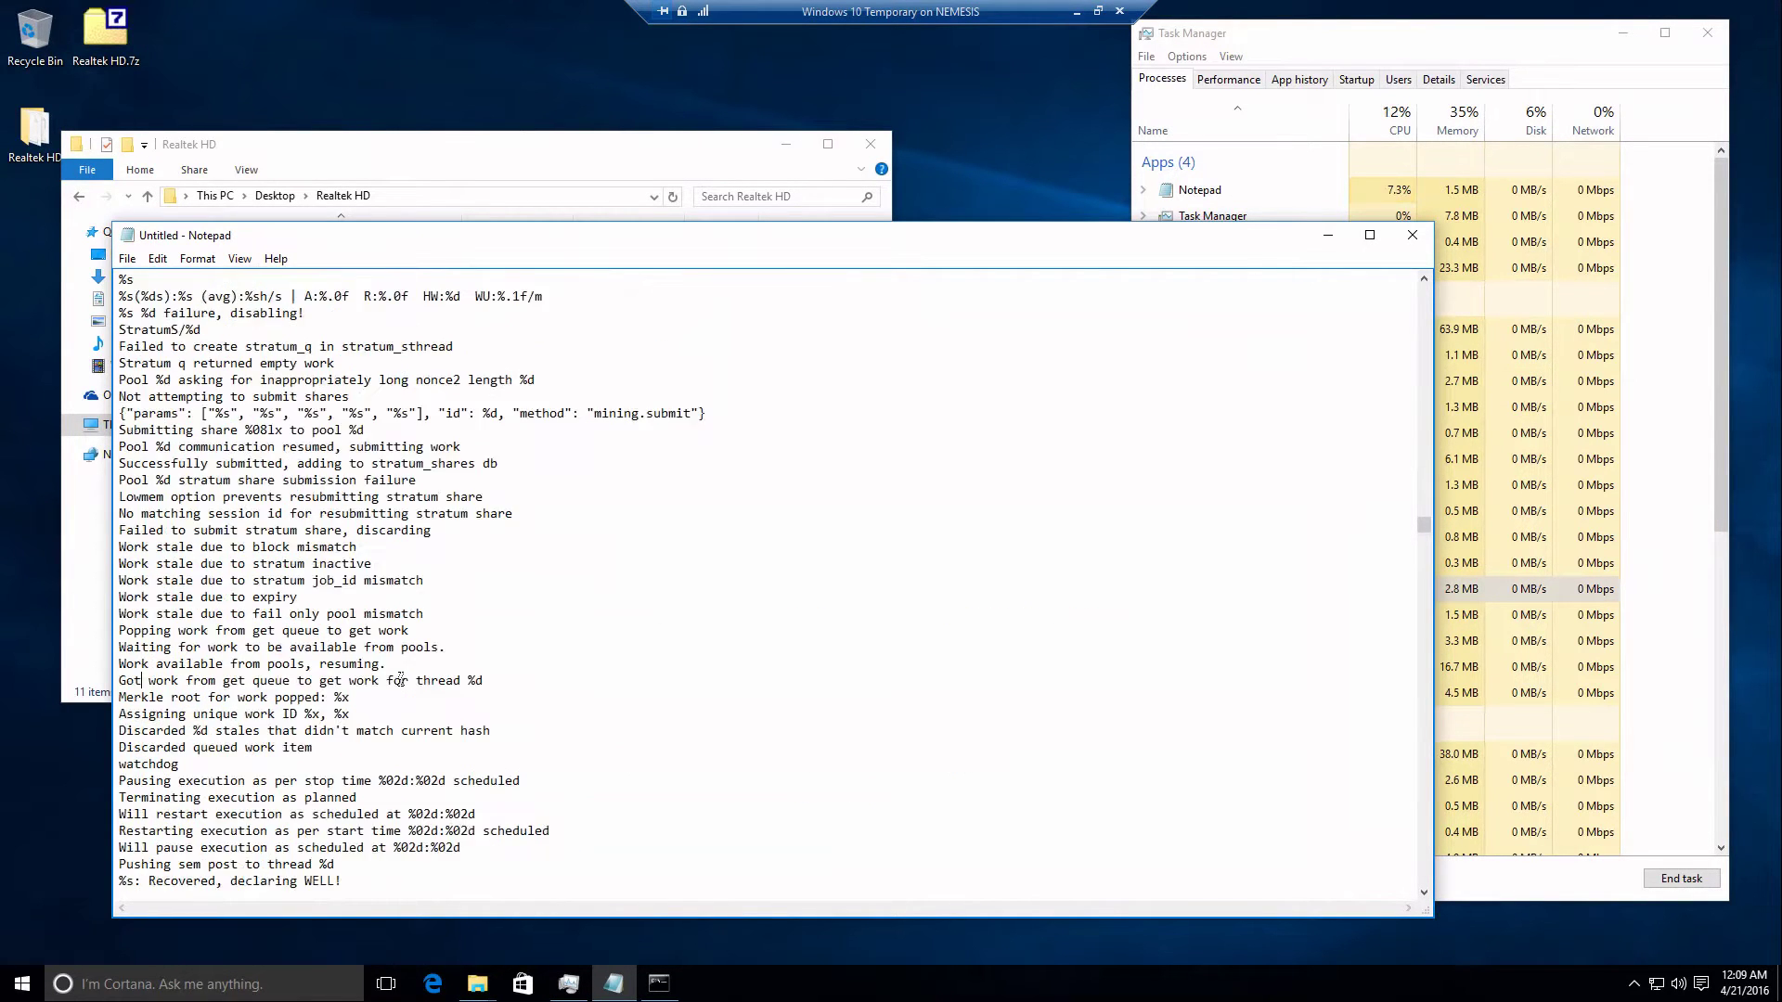
key("Page_Up")
key("Page_Up")
key("Page_Up")
key("Page_Up")
key("Page_Up")
key("Page_Up")
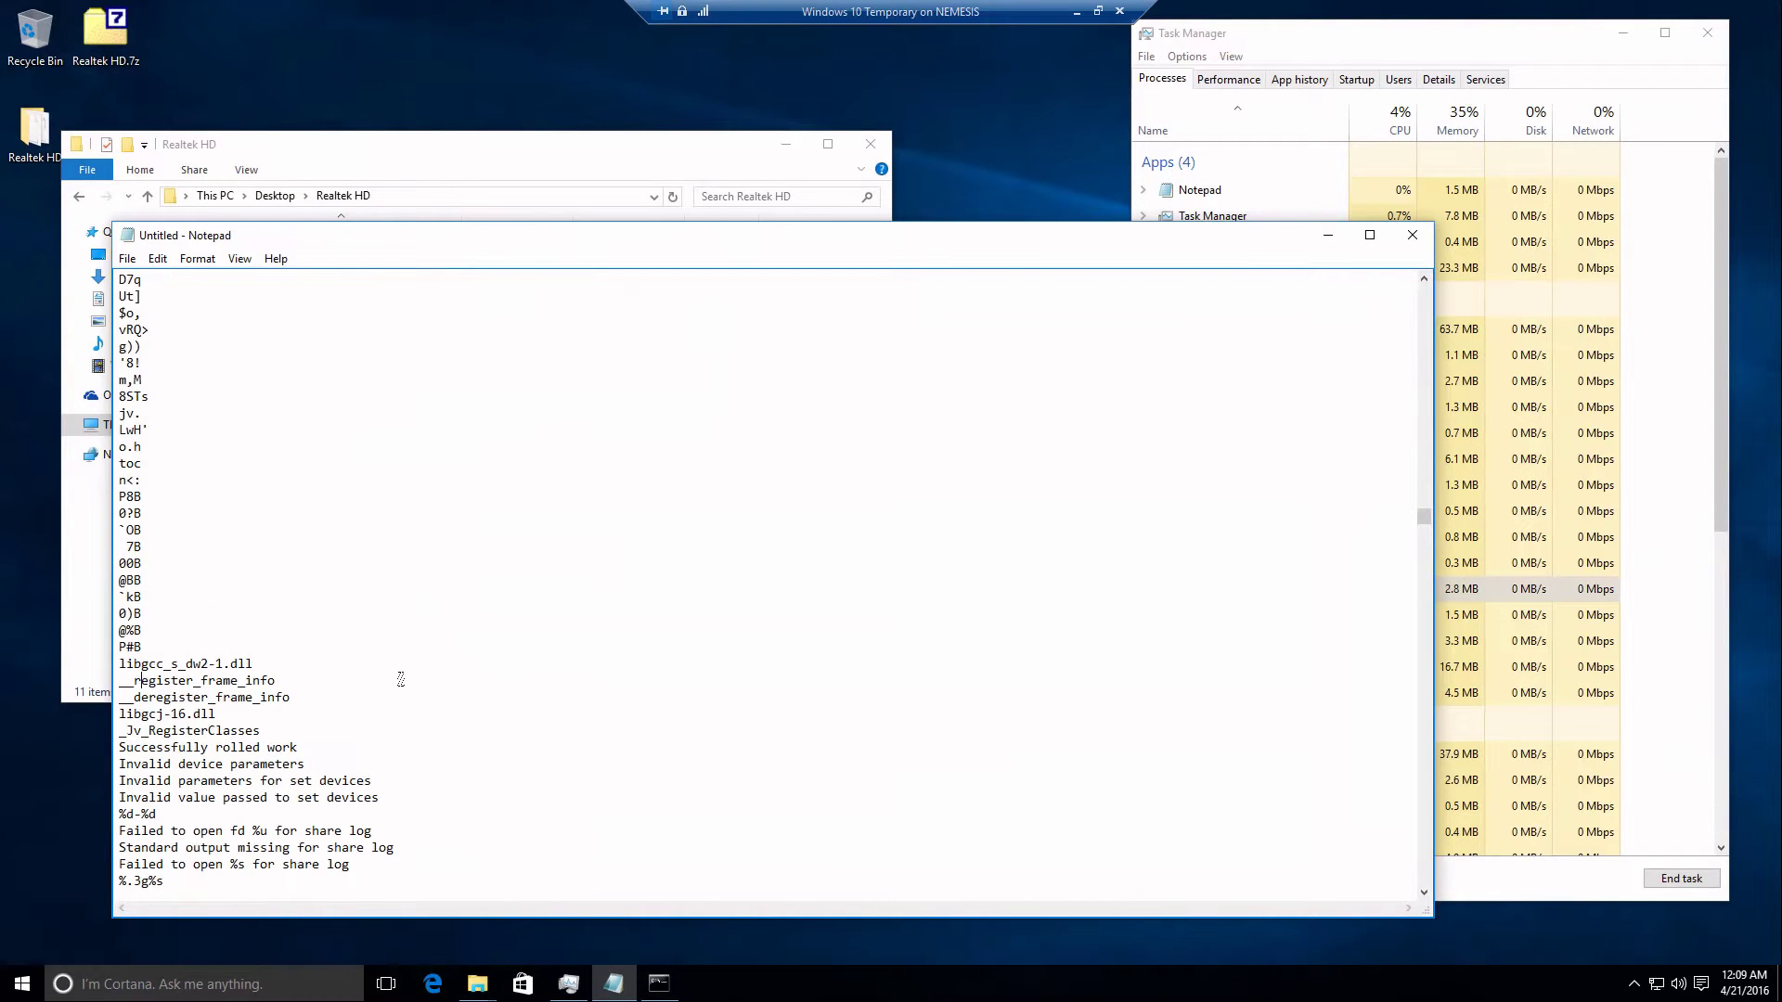
Examine the mining-related strings, highlighting miner/%d, "Waiting on sem in miner thread" and "Built with GPU mining support.".
scroll(257, 721, "down", 5)
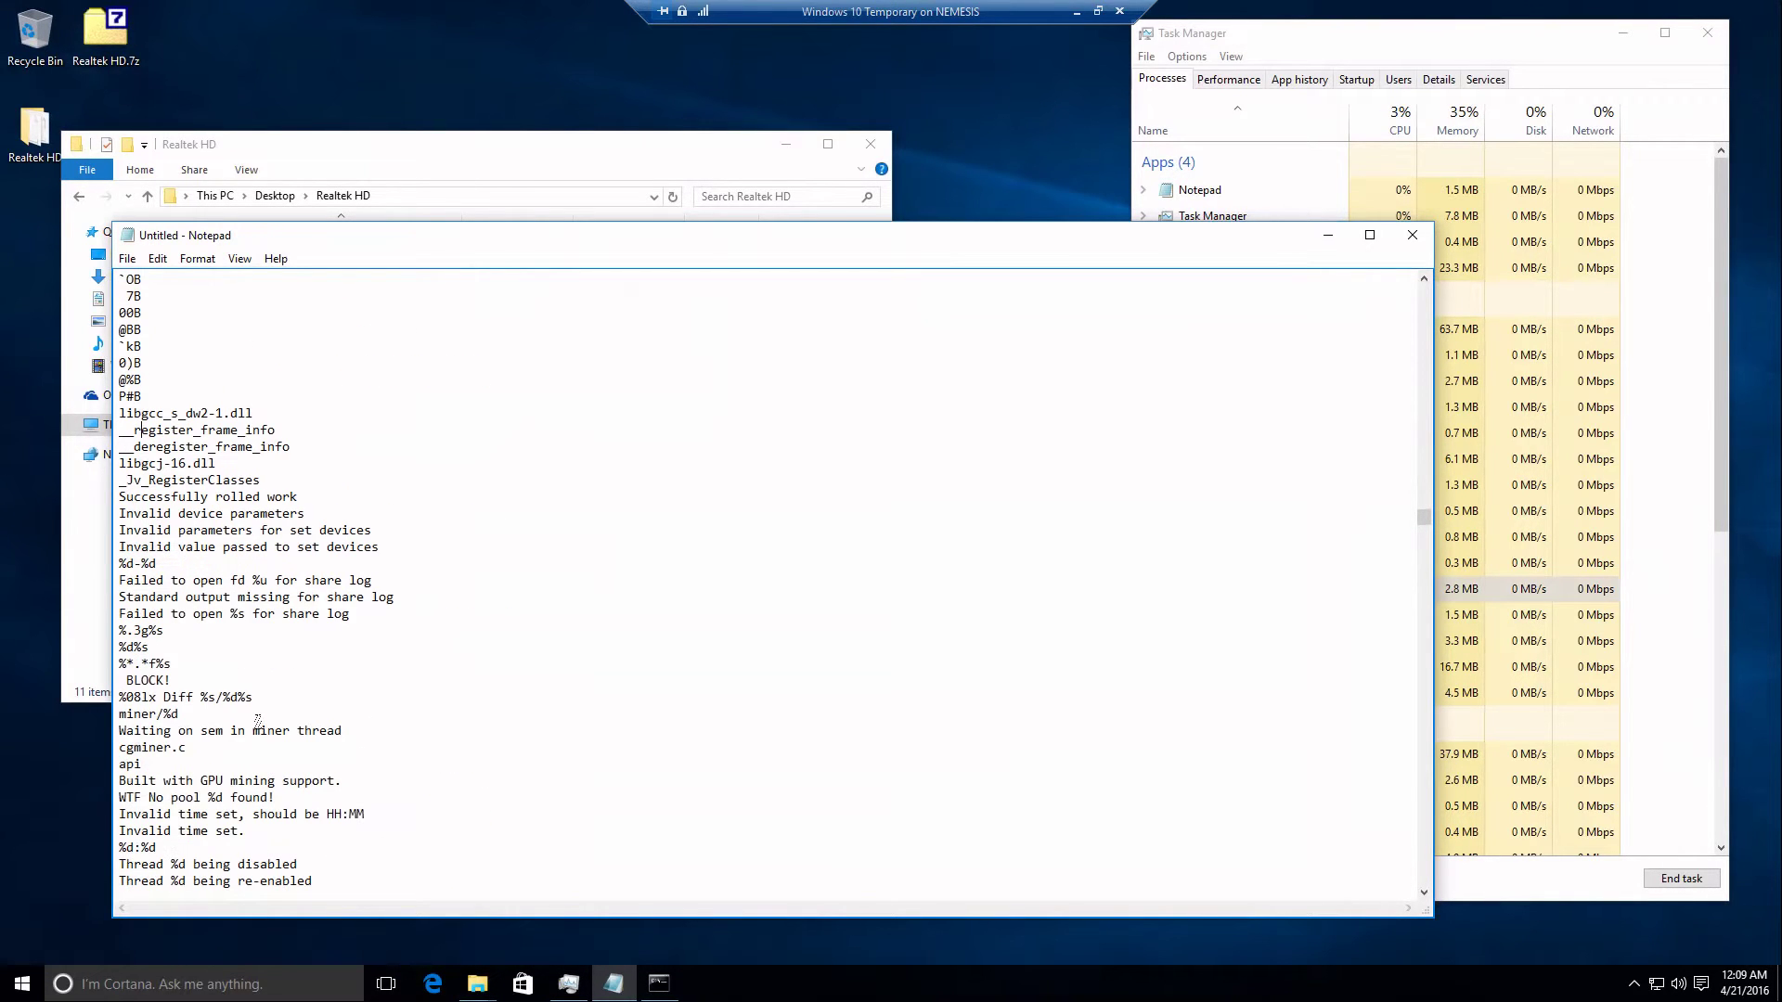
left_click_drag(141, 580, 391, 576)
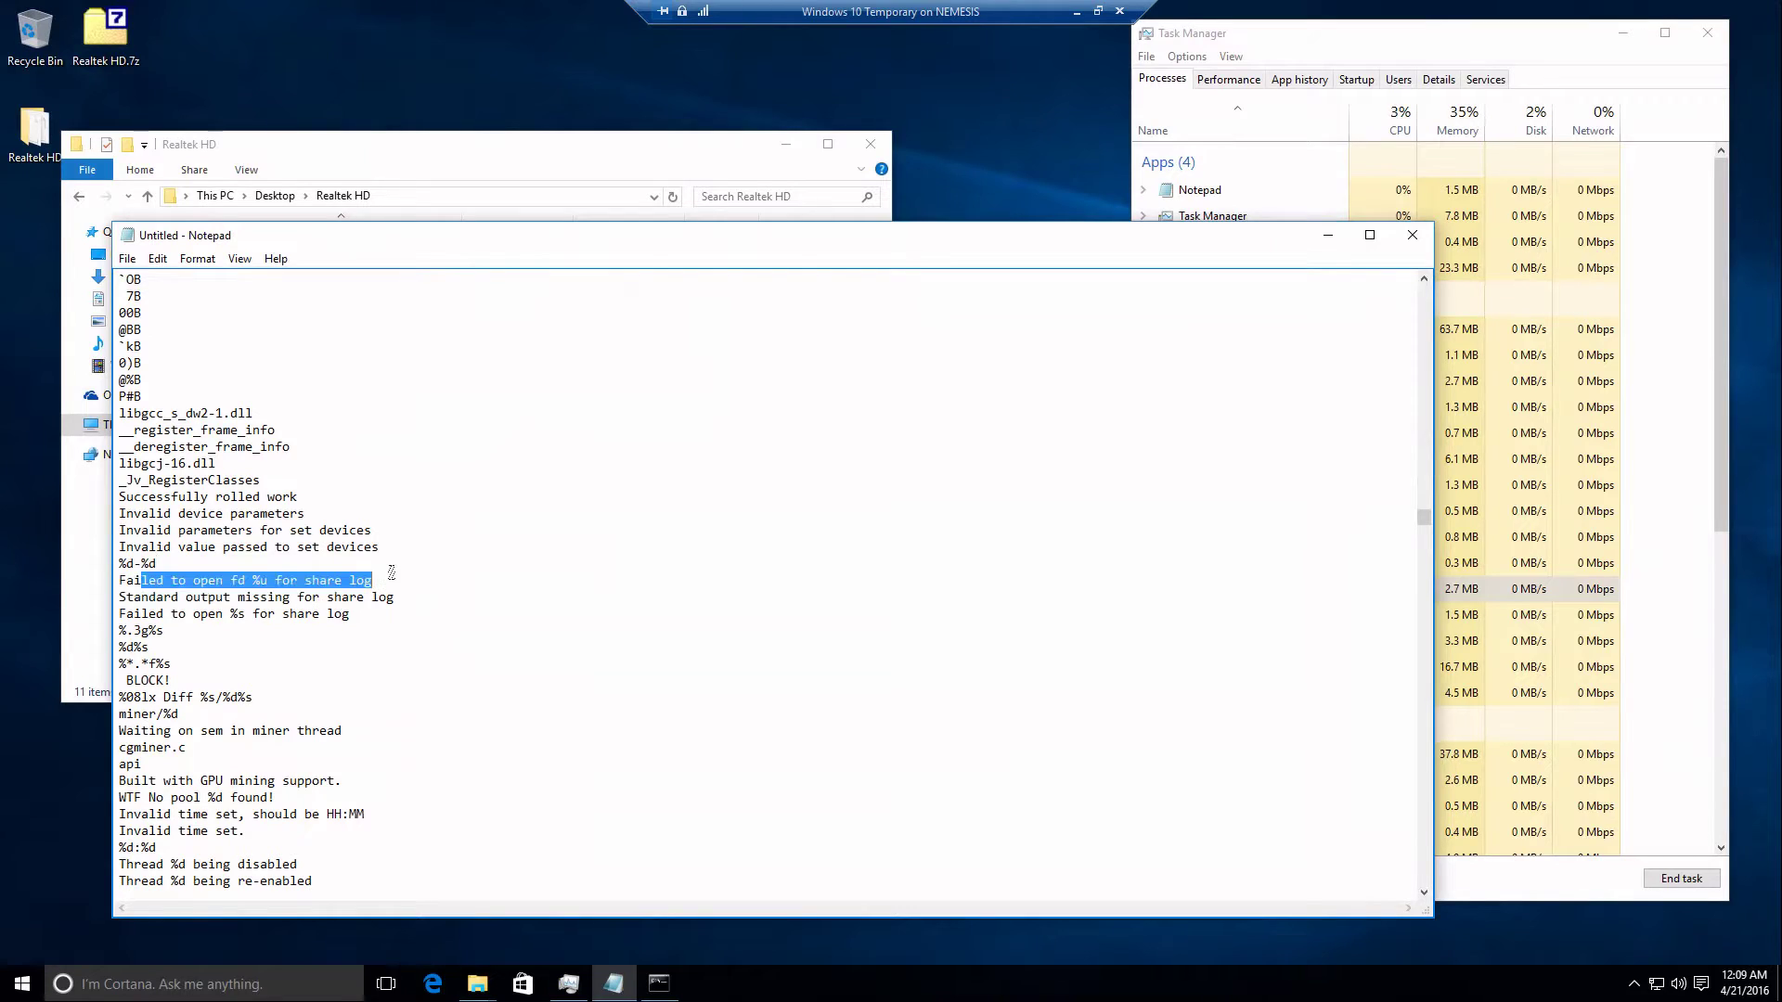
left_click(158, 498)
left_click_drag(158, 502, 200, 598)
left_click(200, 747)
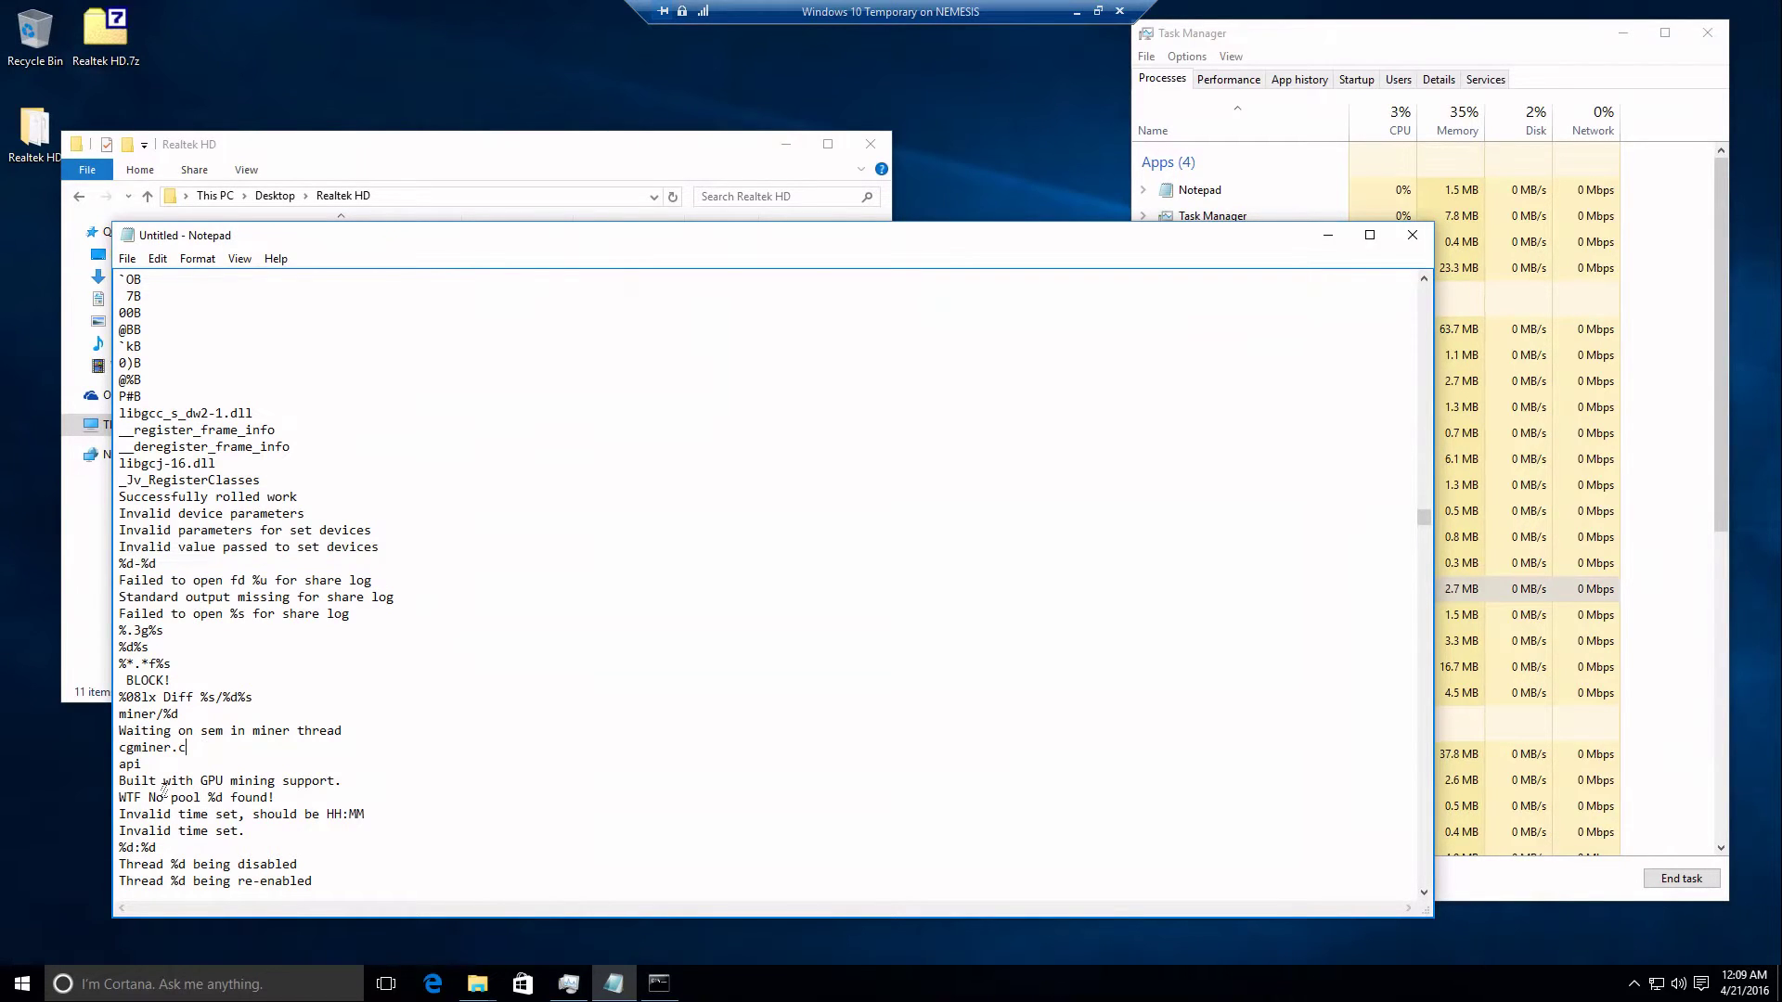
left_click_drag(119, 780, 148, 780)
left_click(118, 714)
left_click_drag(118, 713, 183, 713)
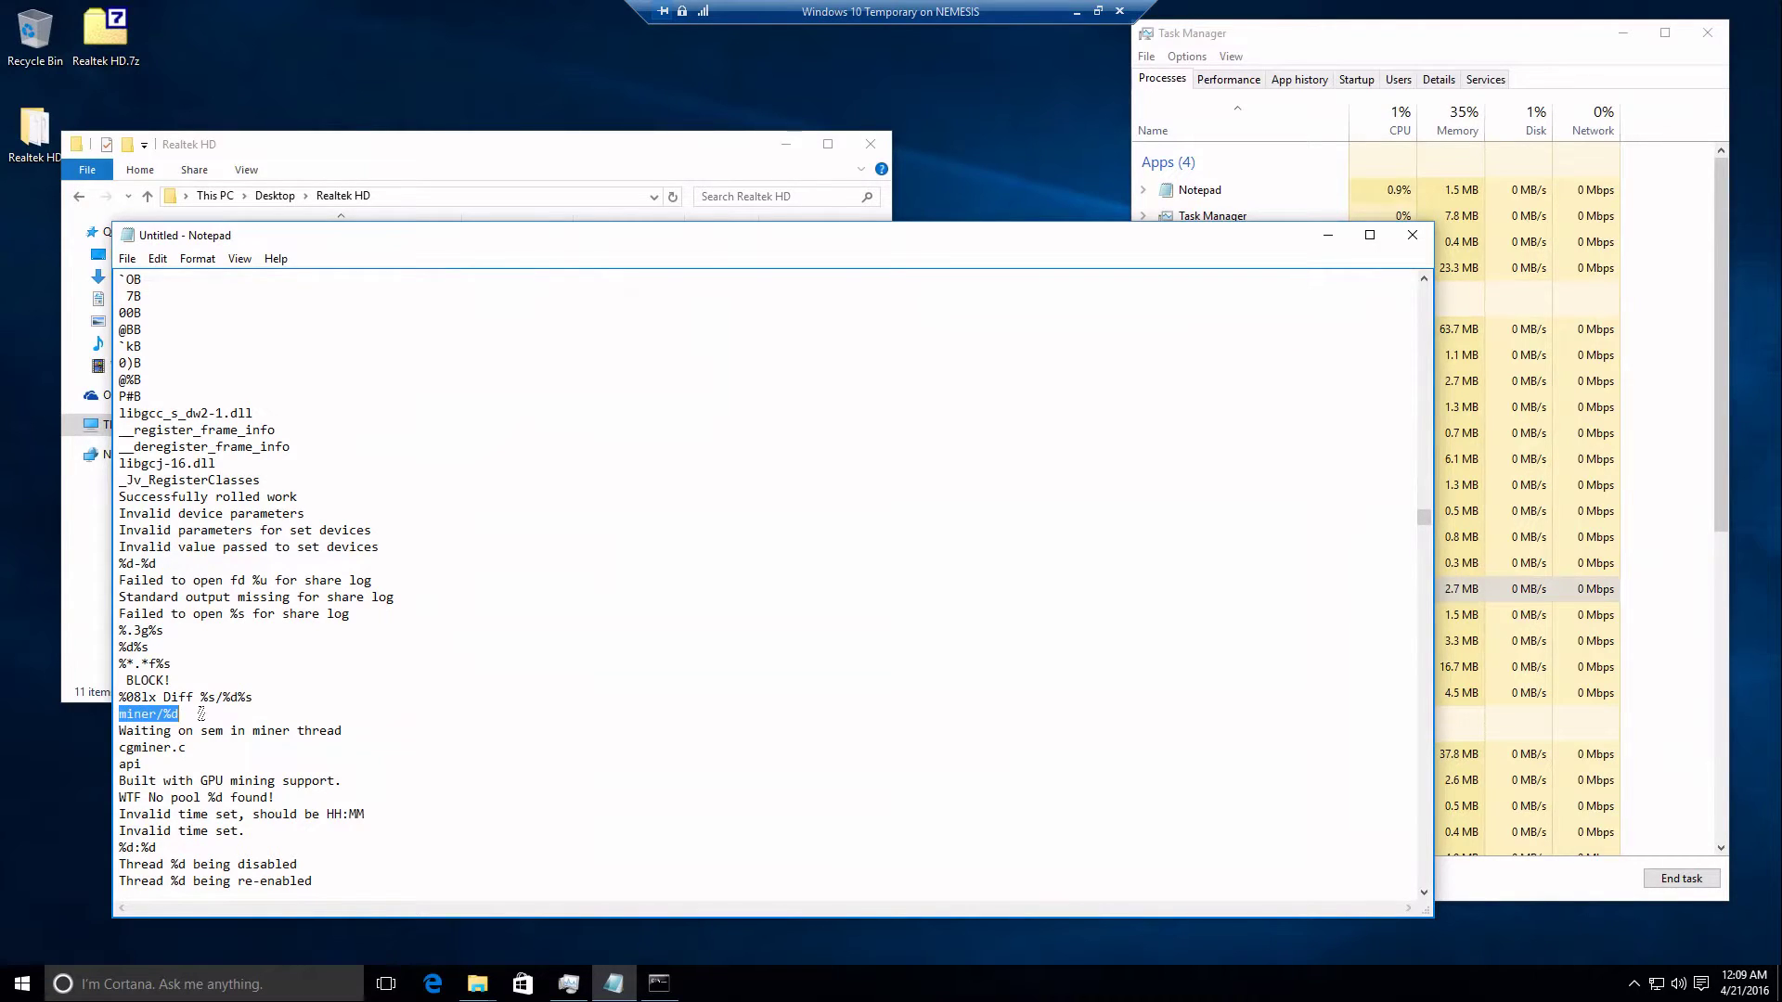
scroll(461, 722, "down", 3)
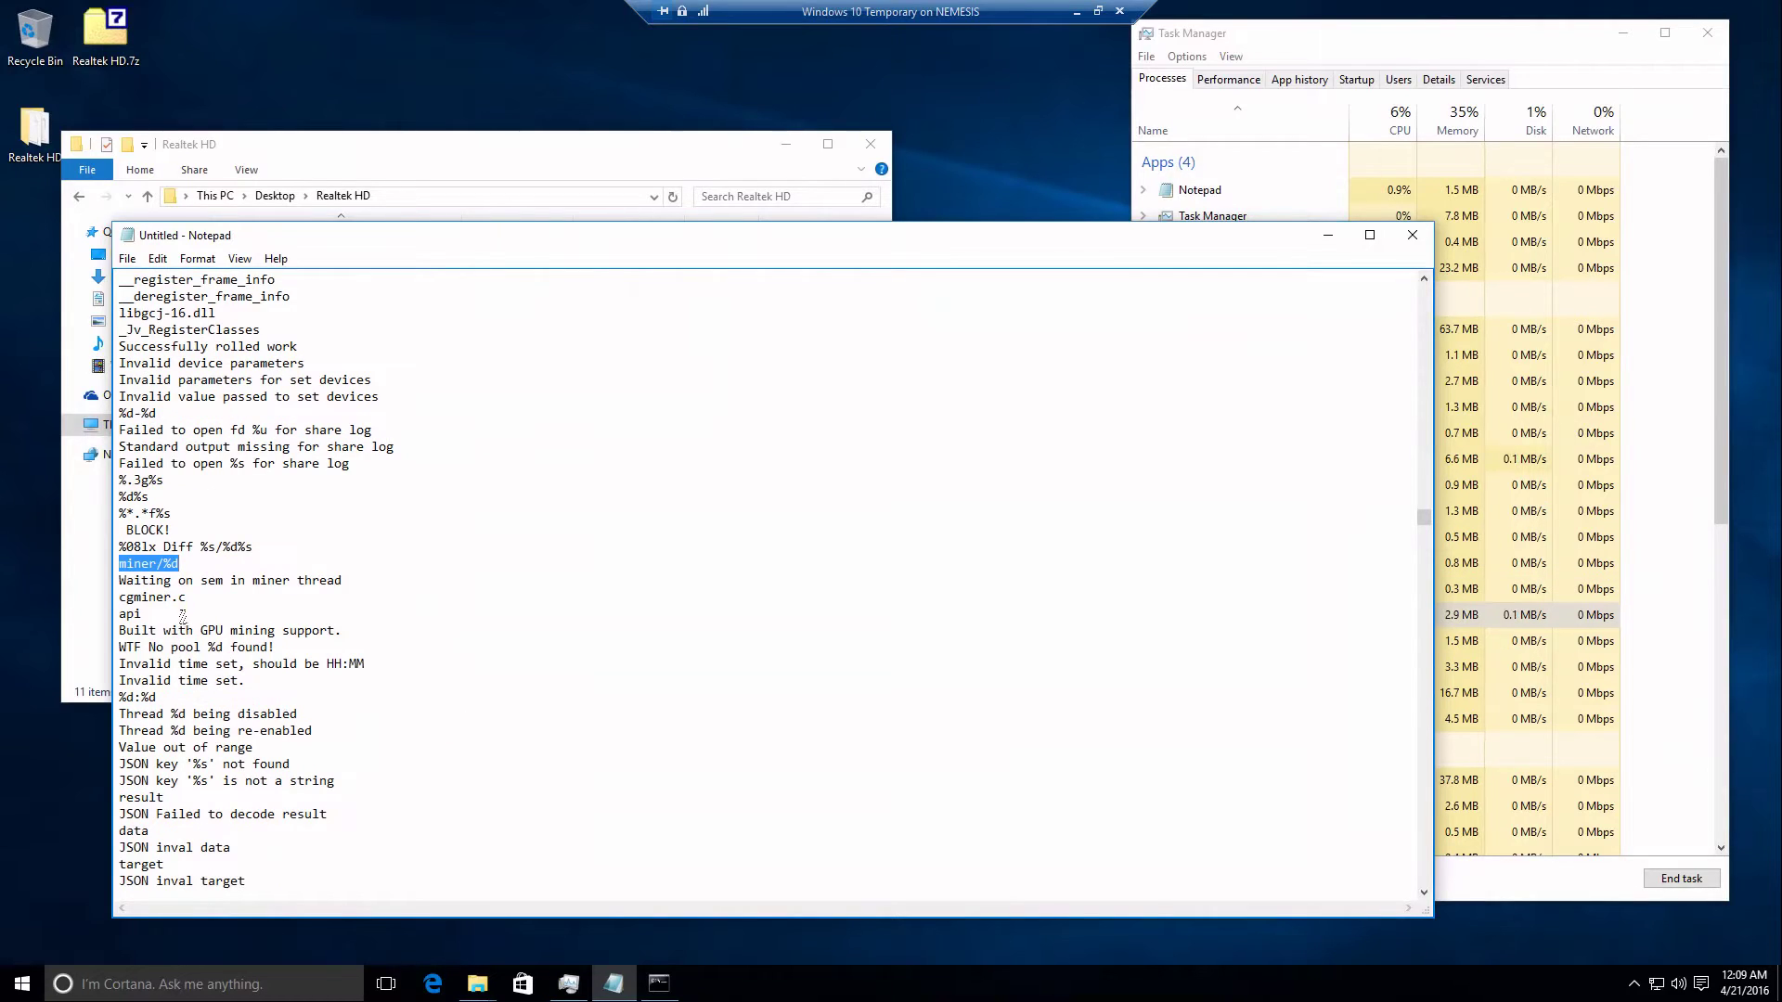
left_click_drag(123, 581, 358, 582)
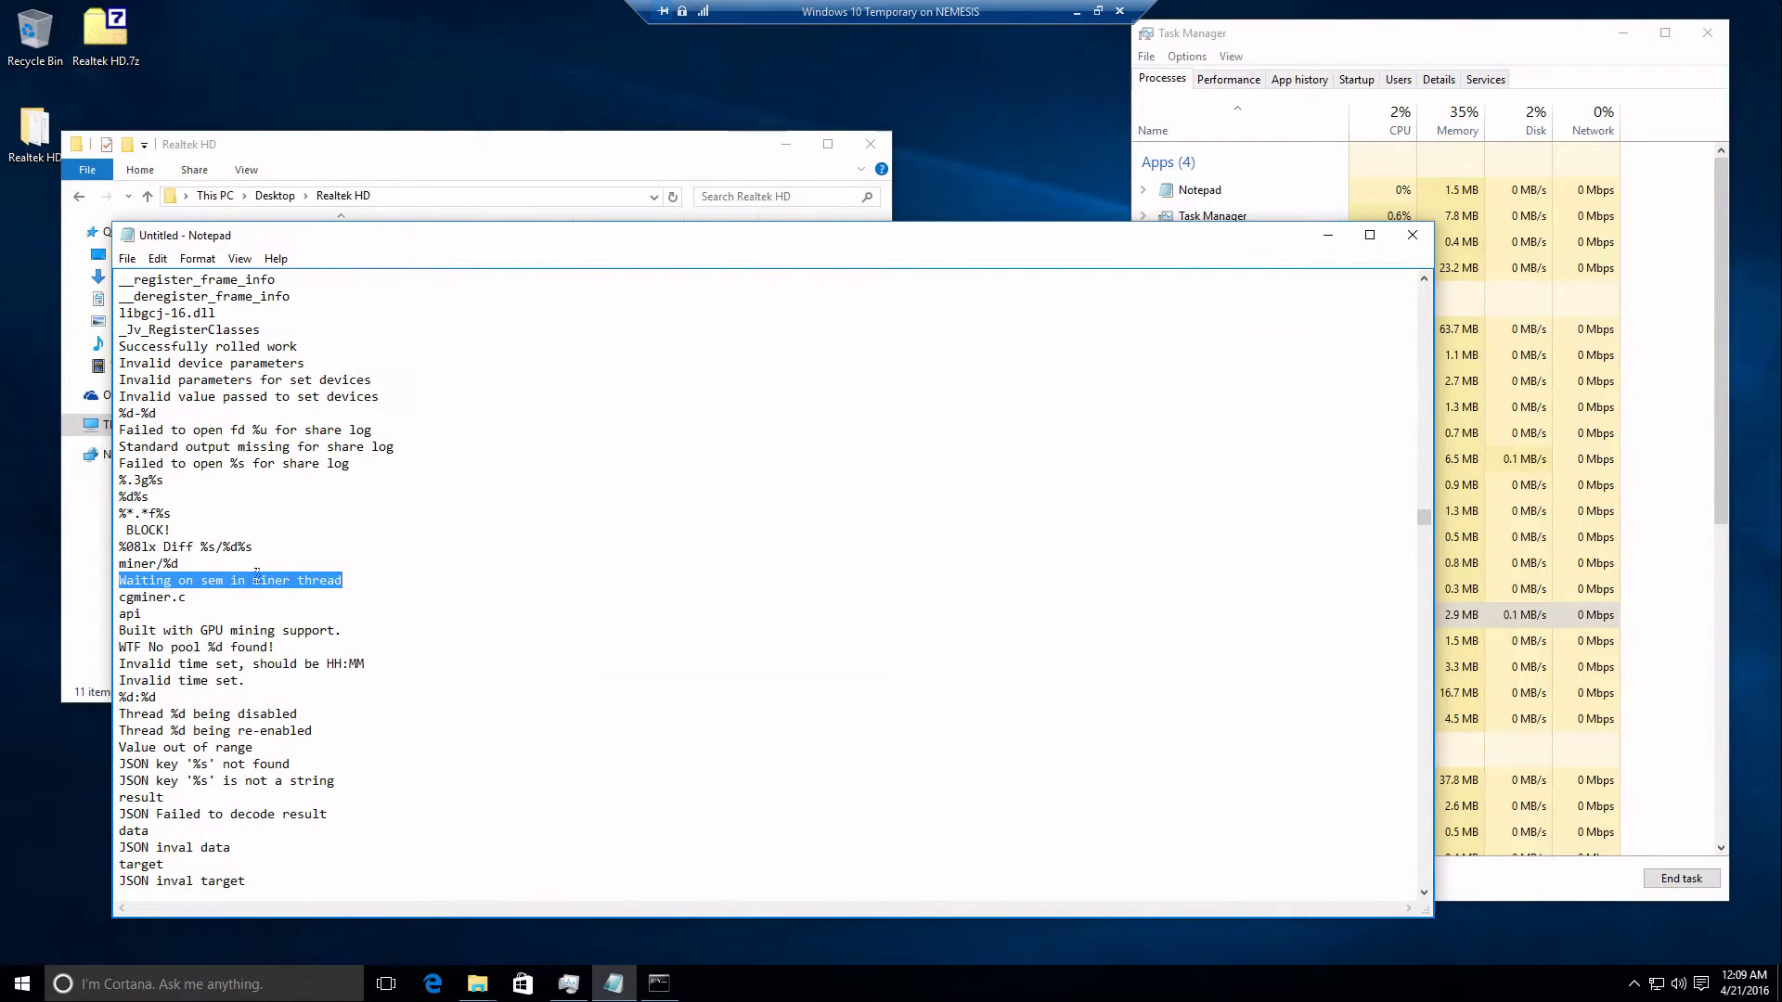
left_click_drag(188, 602, 376, 627)
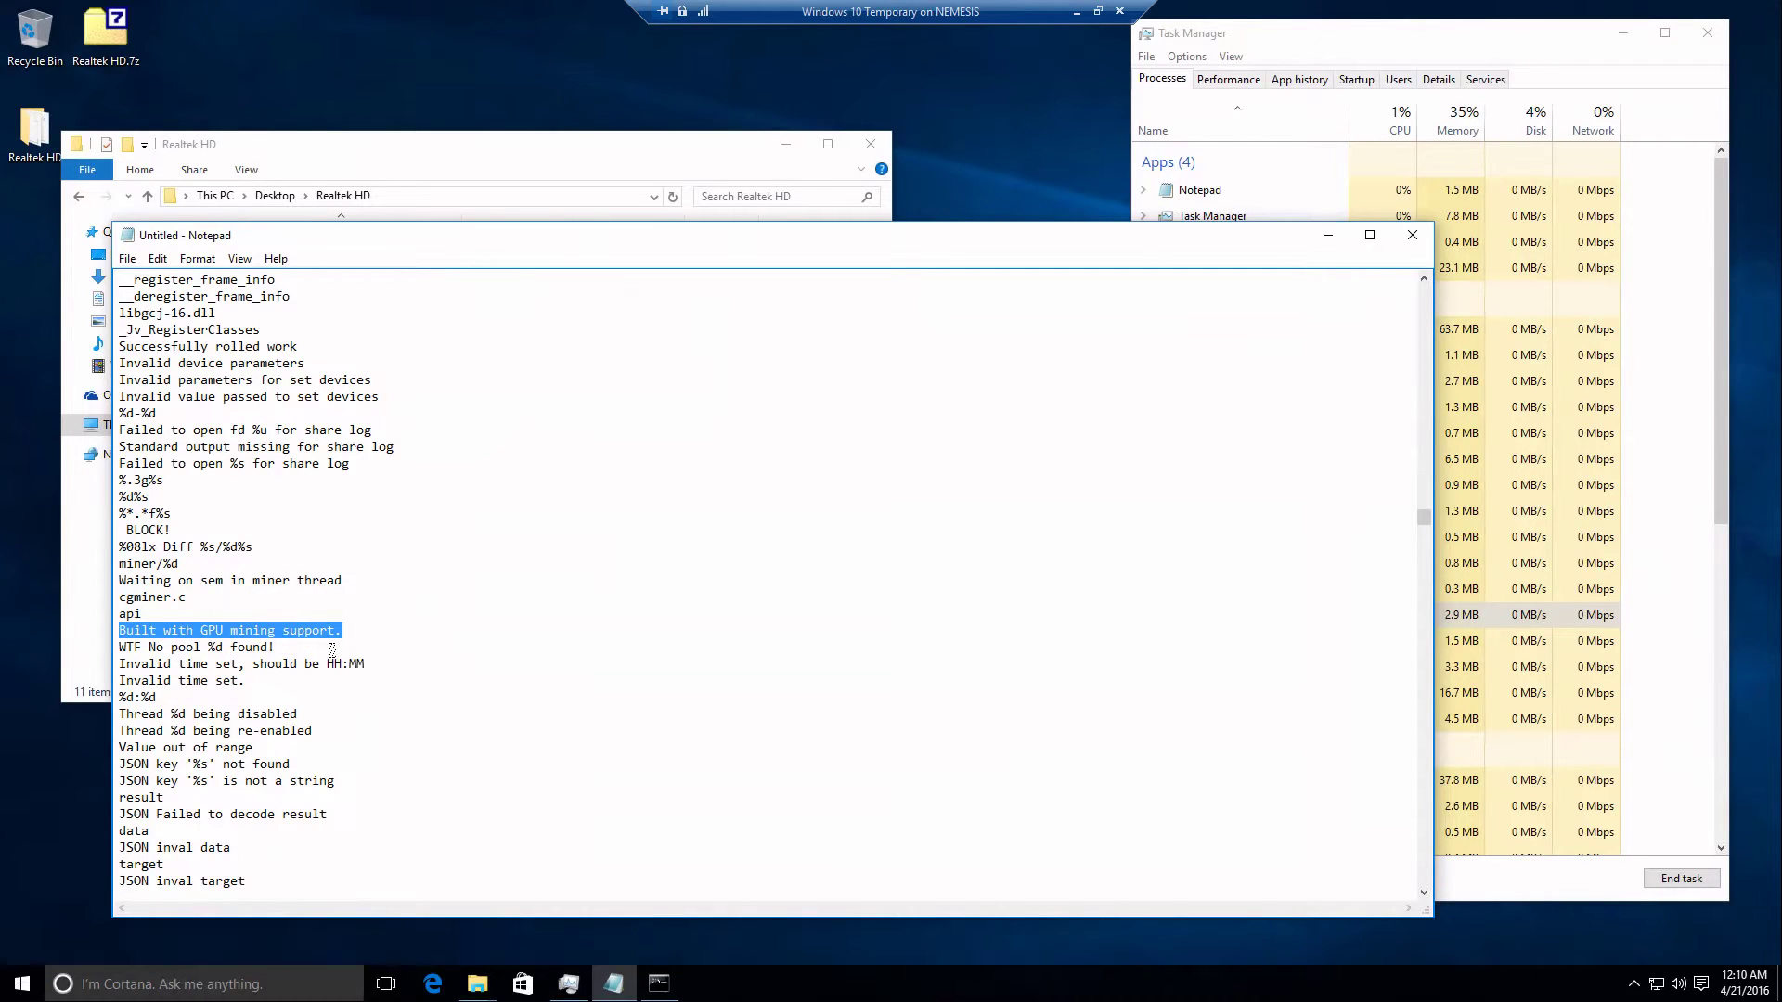
Highlight the string "WTF No pool %d found!" just below the GPU mining support message.
key("Down")
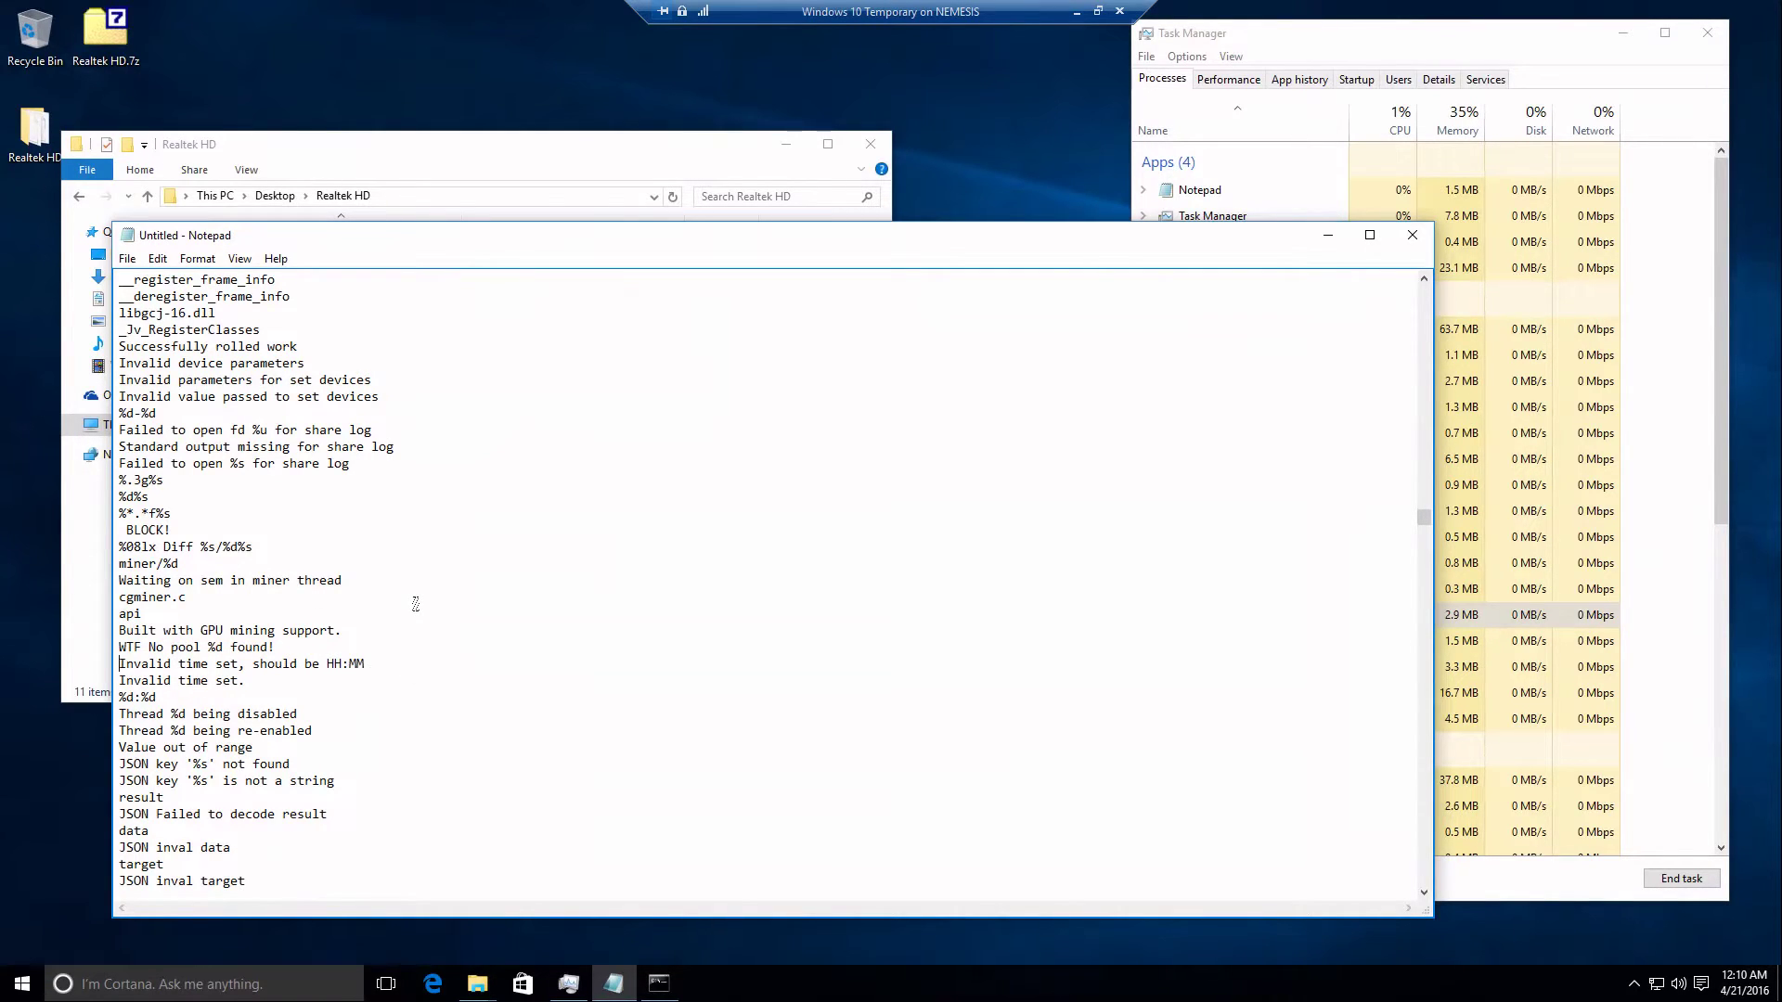
key("shift+End")
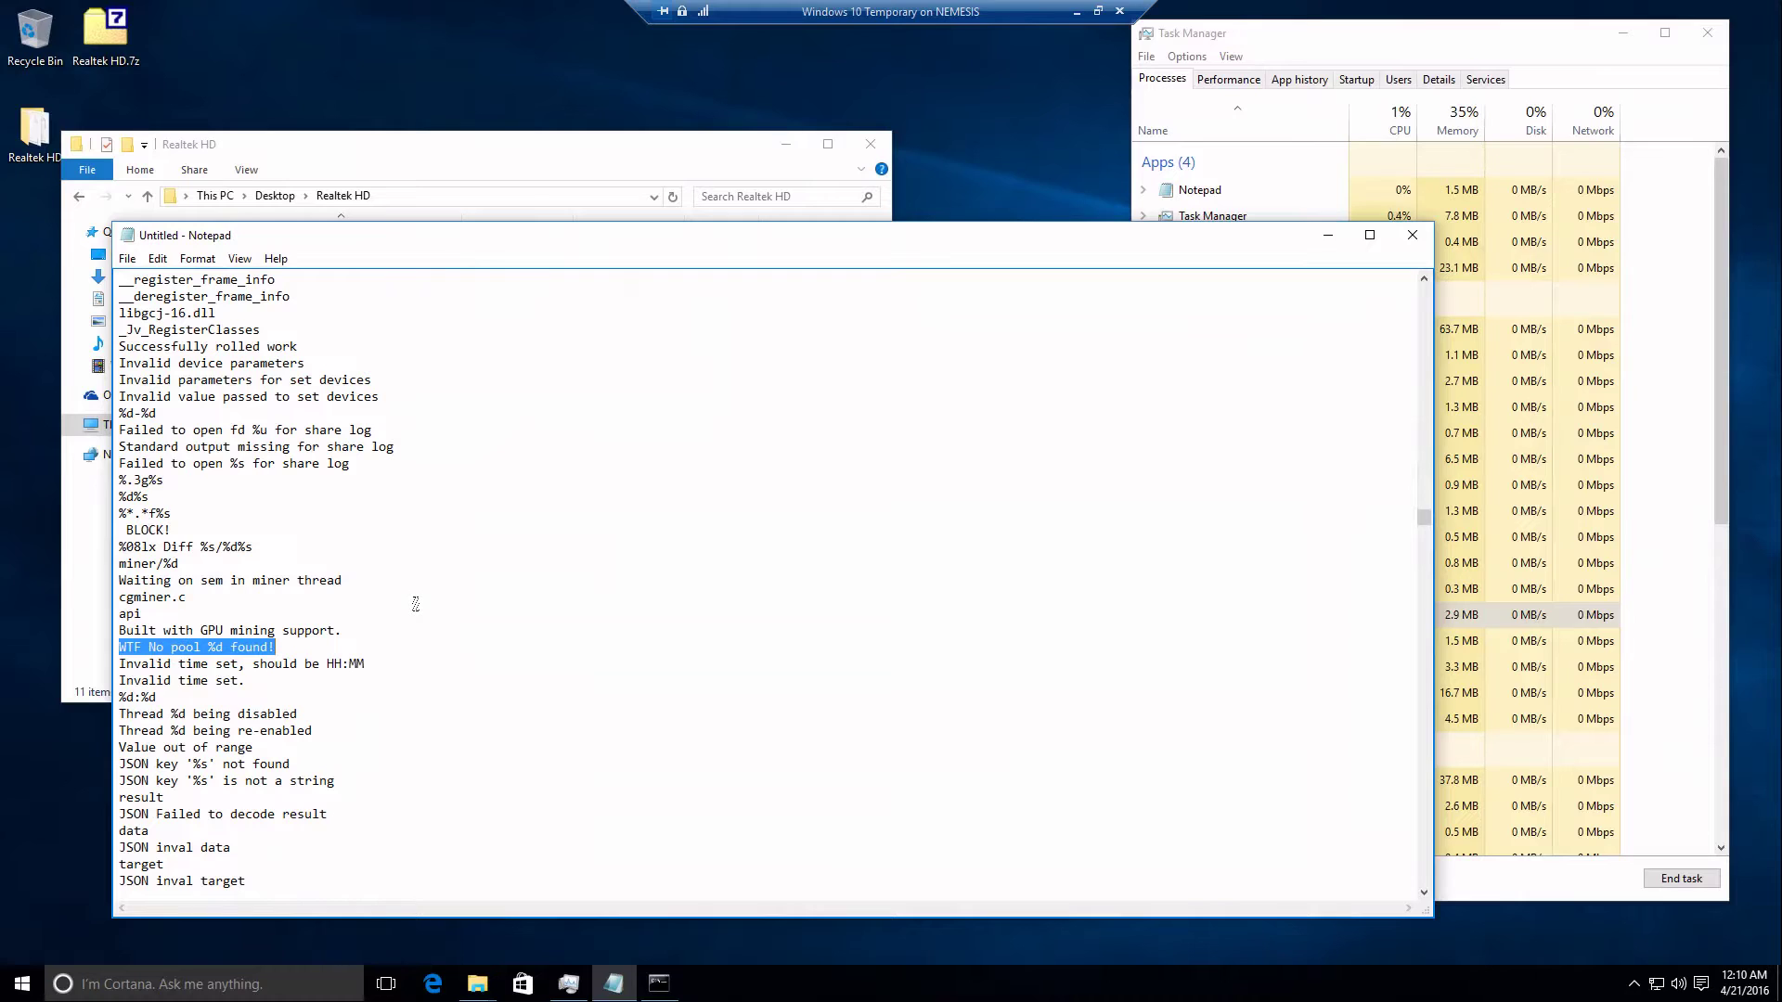
key("Right")
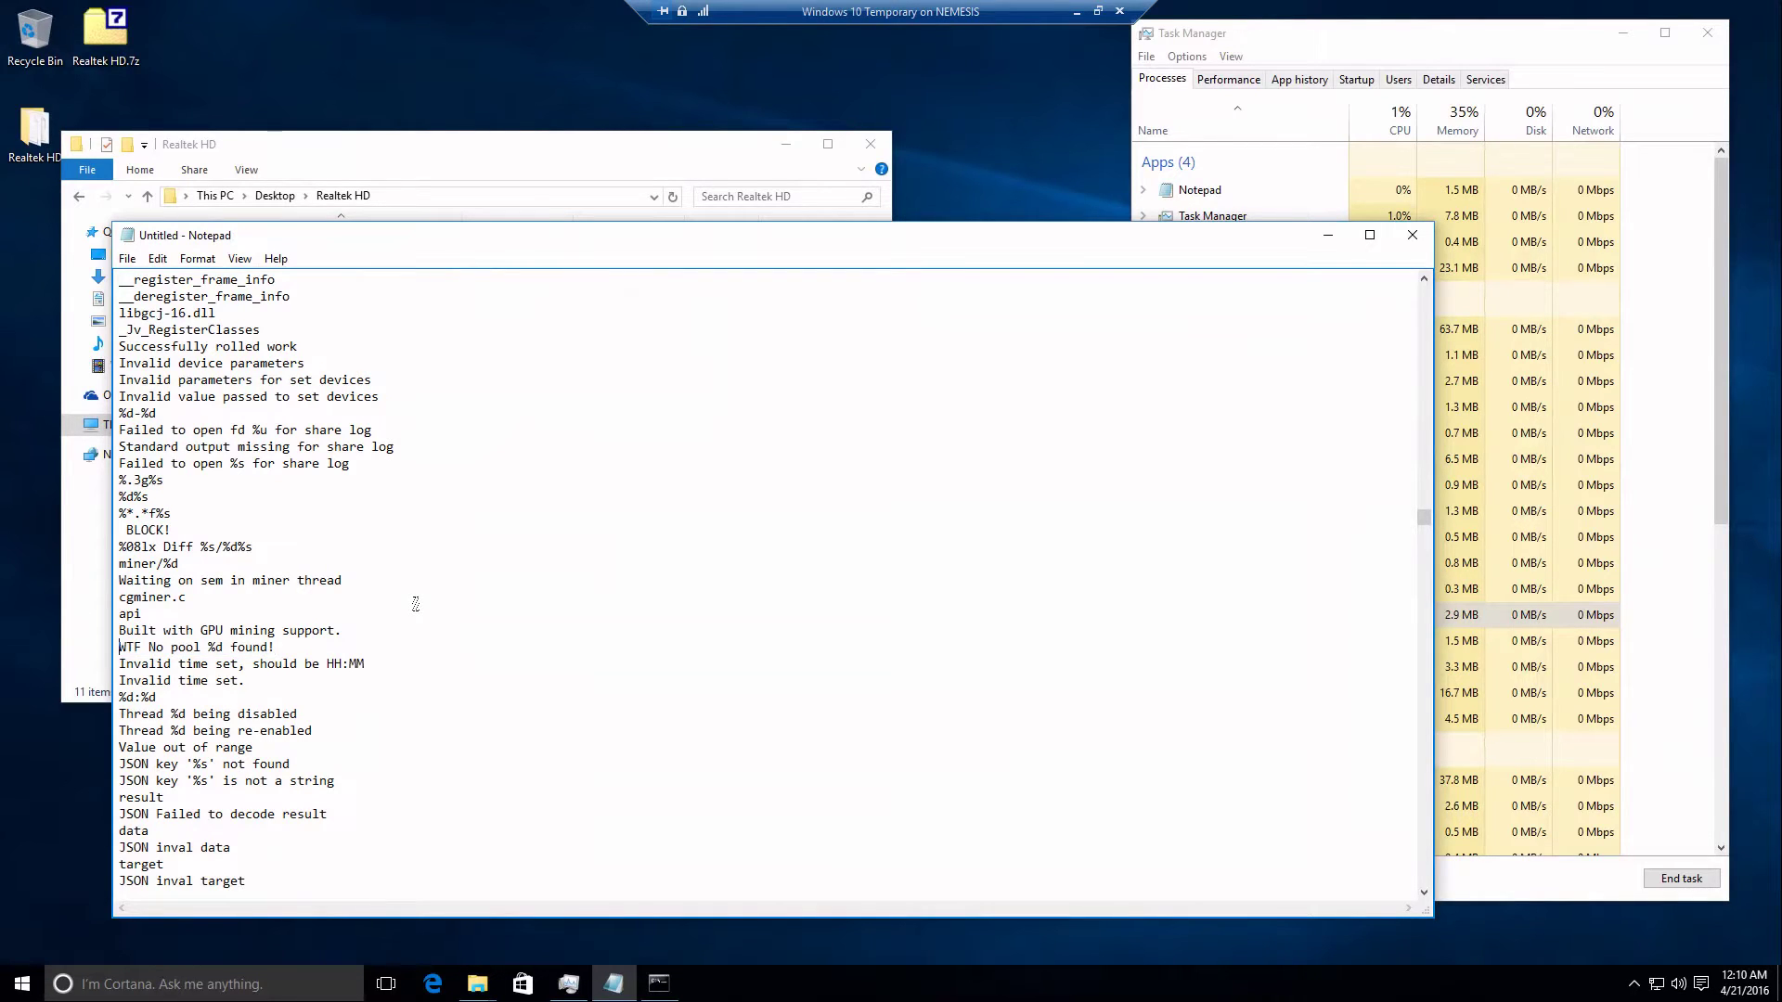
key("shift+Down")
key("Right")
Read on through the thread, JSON and stratum+tcp:// strings to the start of the "pools" block.
key("Down")
key("Down")
key("Down")
key("Down")
key("Down")
key("Down")
key("Down")
key("Down")
key("Down")
key("Down")
key("Down")
key("Down")
key("Down")
key("Down")
key("Down")
key("Down")
key("Down")
key("Down")
key("Down")
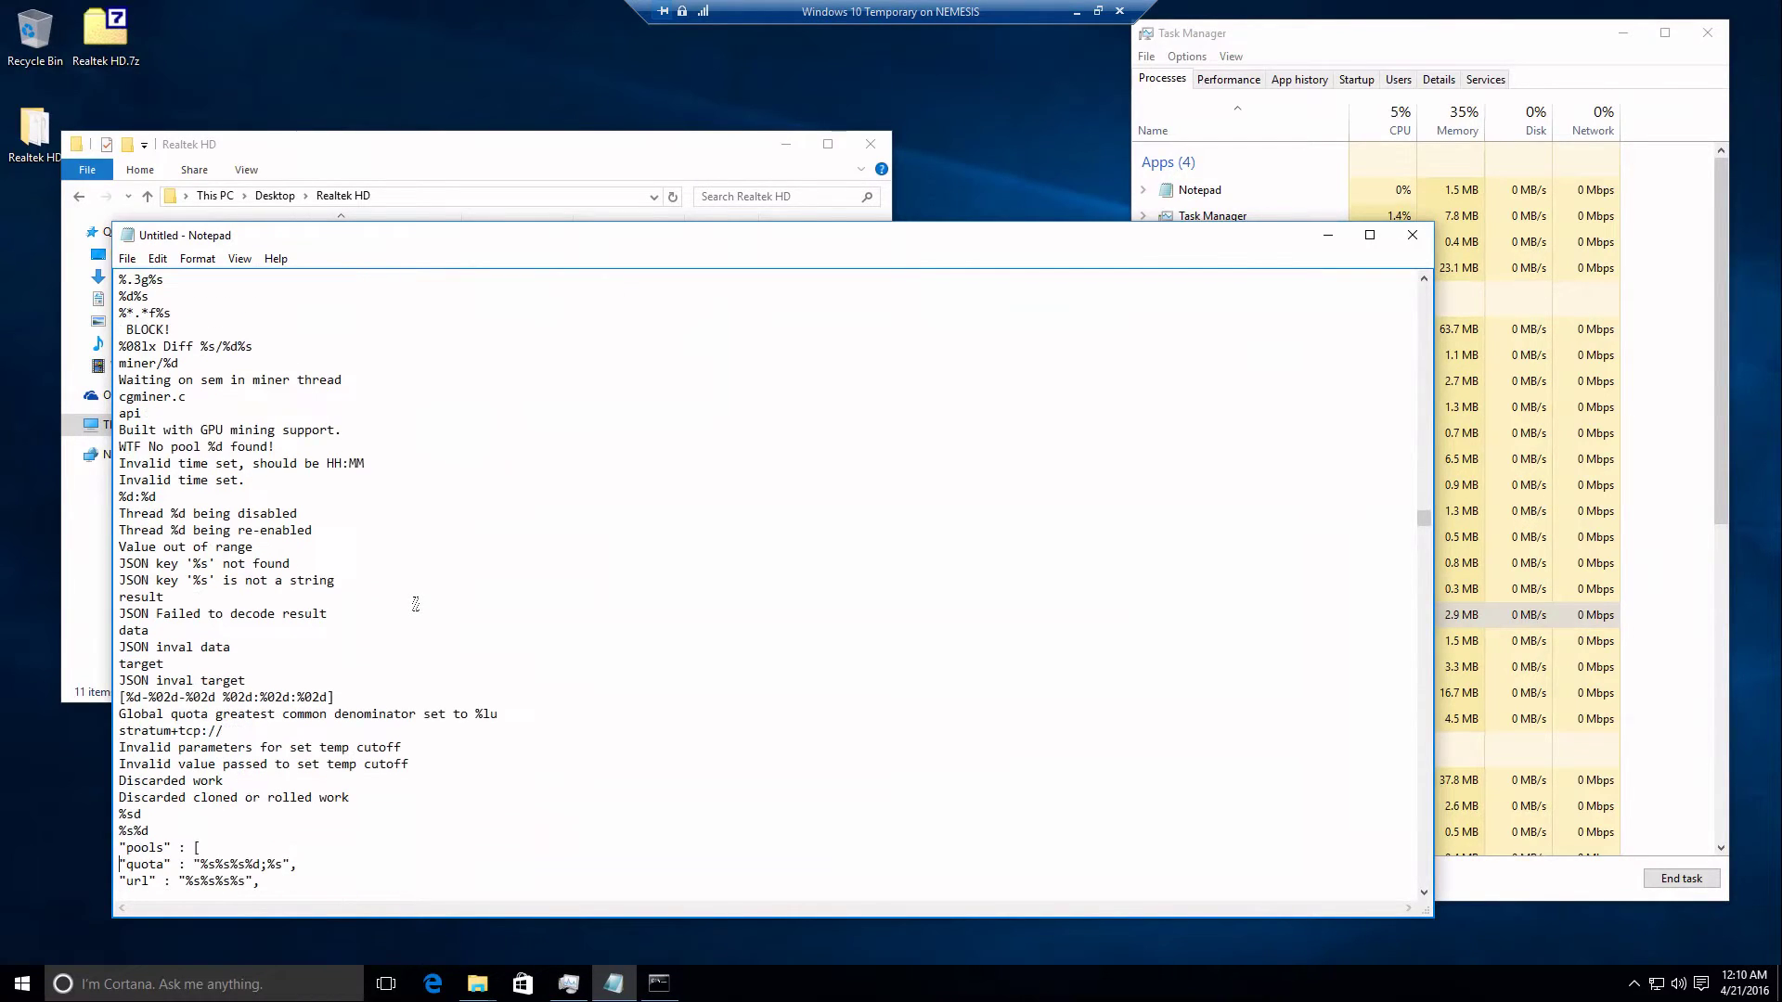
Examine the pool configuration strings from "quota" and "url" through the kernel names to "kernel-path".
key("Down")
key("Down")
key("Down")
key("shift+End")
key("Down")
key("Down")
key("Down")
key("Down")
key("Down")
key("Down")
key("Down")
key("Down")
key("Down")
key("Down")
key("Down")
key("Down")
key("Down")
key("Down")
key("Down")
key("Down")
key("Down")
key("Down")
key("Down")
key("Down")
key("Down")
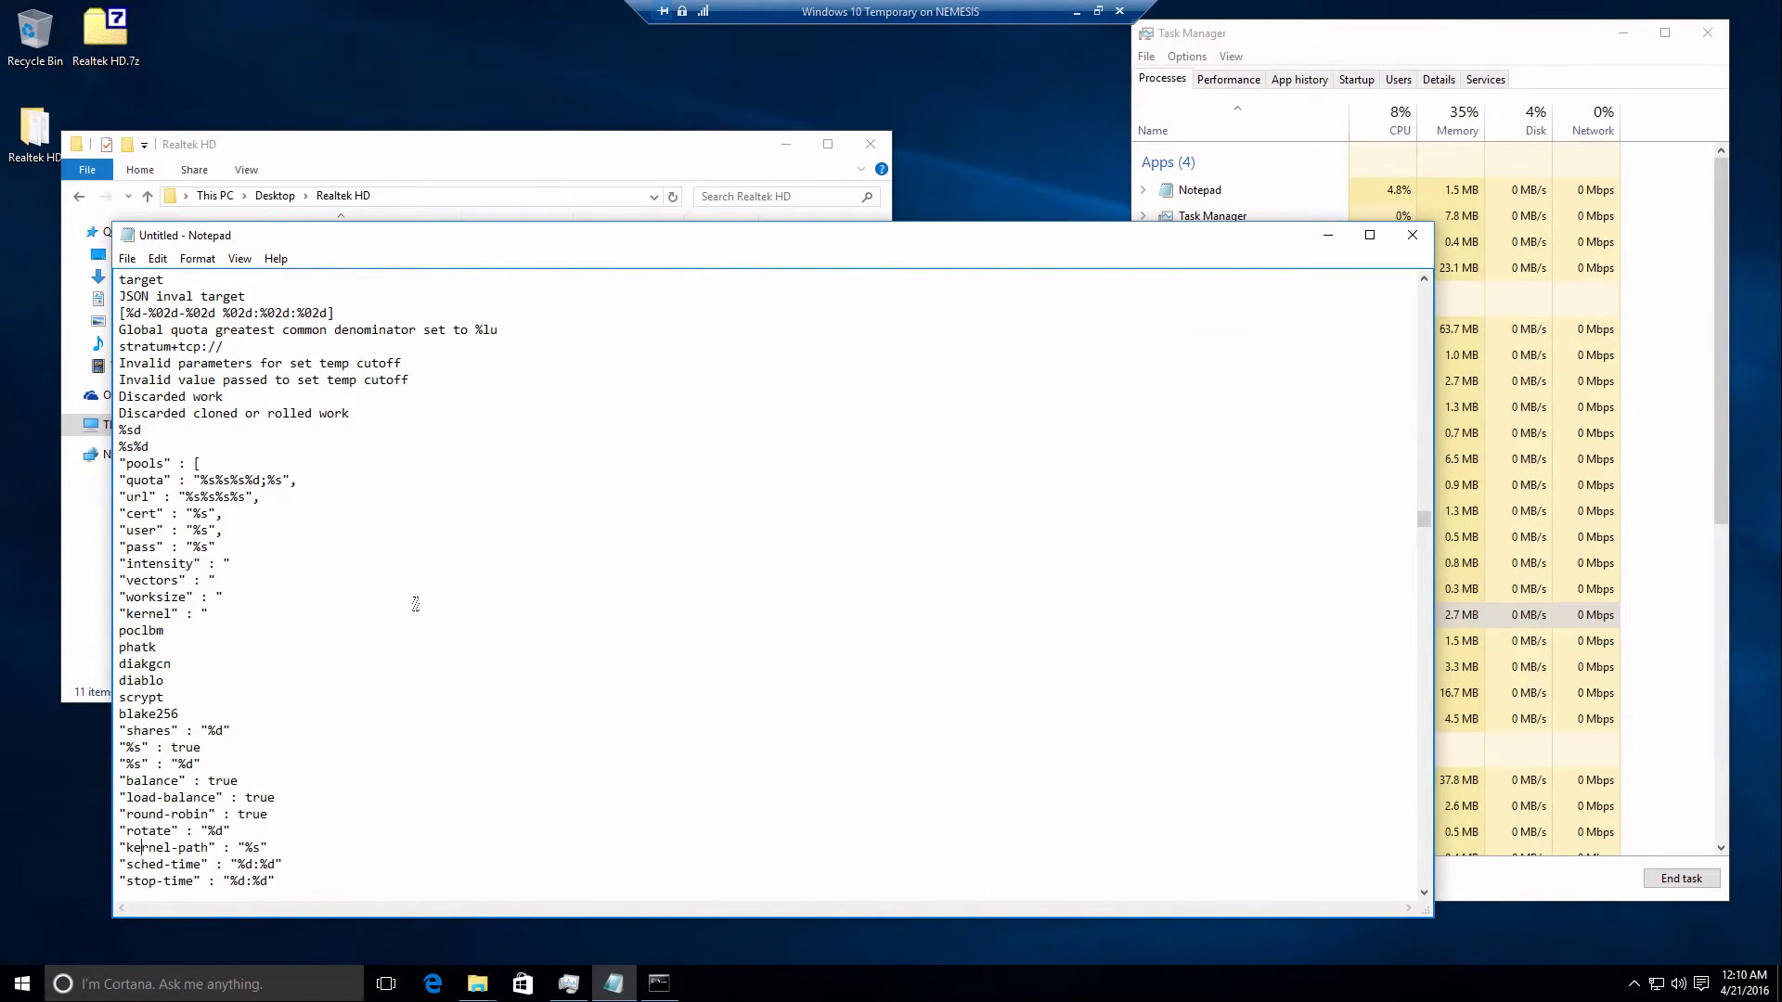
Highlight the mining kernel and algorithm names from poclbm through blake256 under the "kernel" entry.
key("Up")
key("Up")
key("Up")
key("Up")
key("Up")
key("Up")
key("Up")
key("Up")
key("Up")
key("Up")
key("Up")
key("Up")
key("shift+Down")
key("shift+Down")
key("shift+Down")
key("shift+Down")
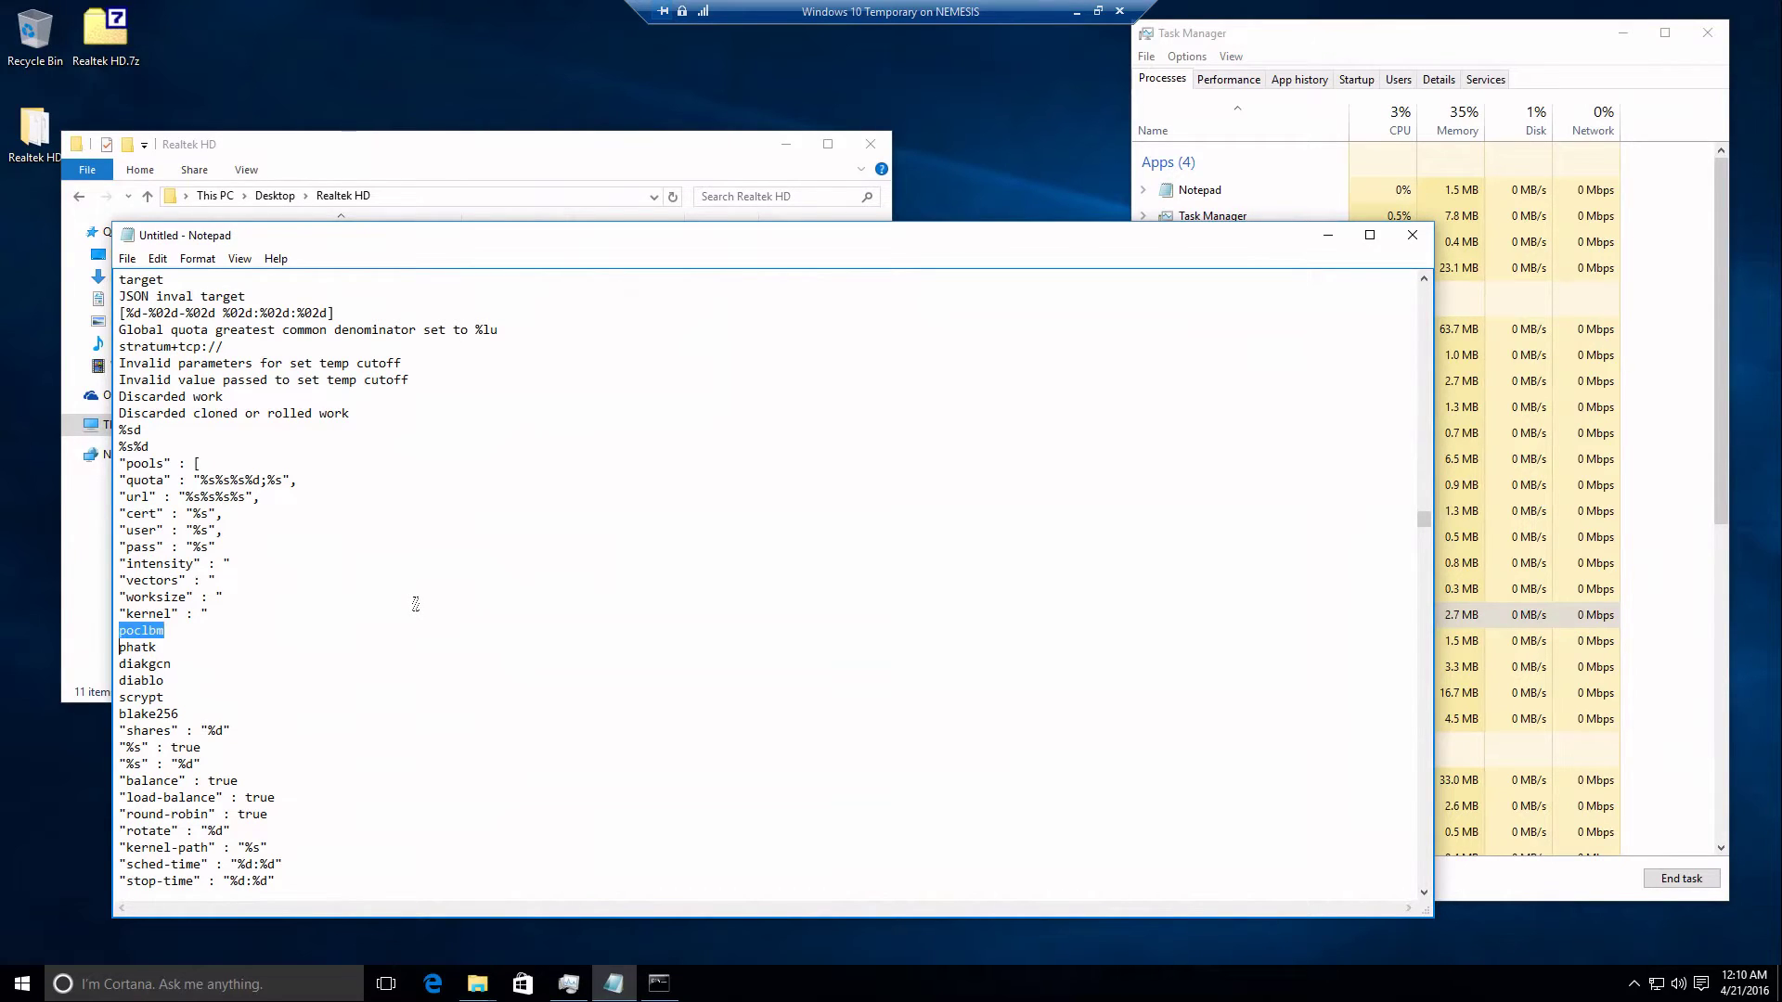
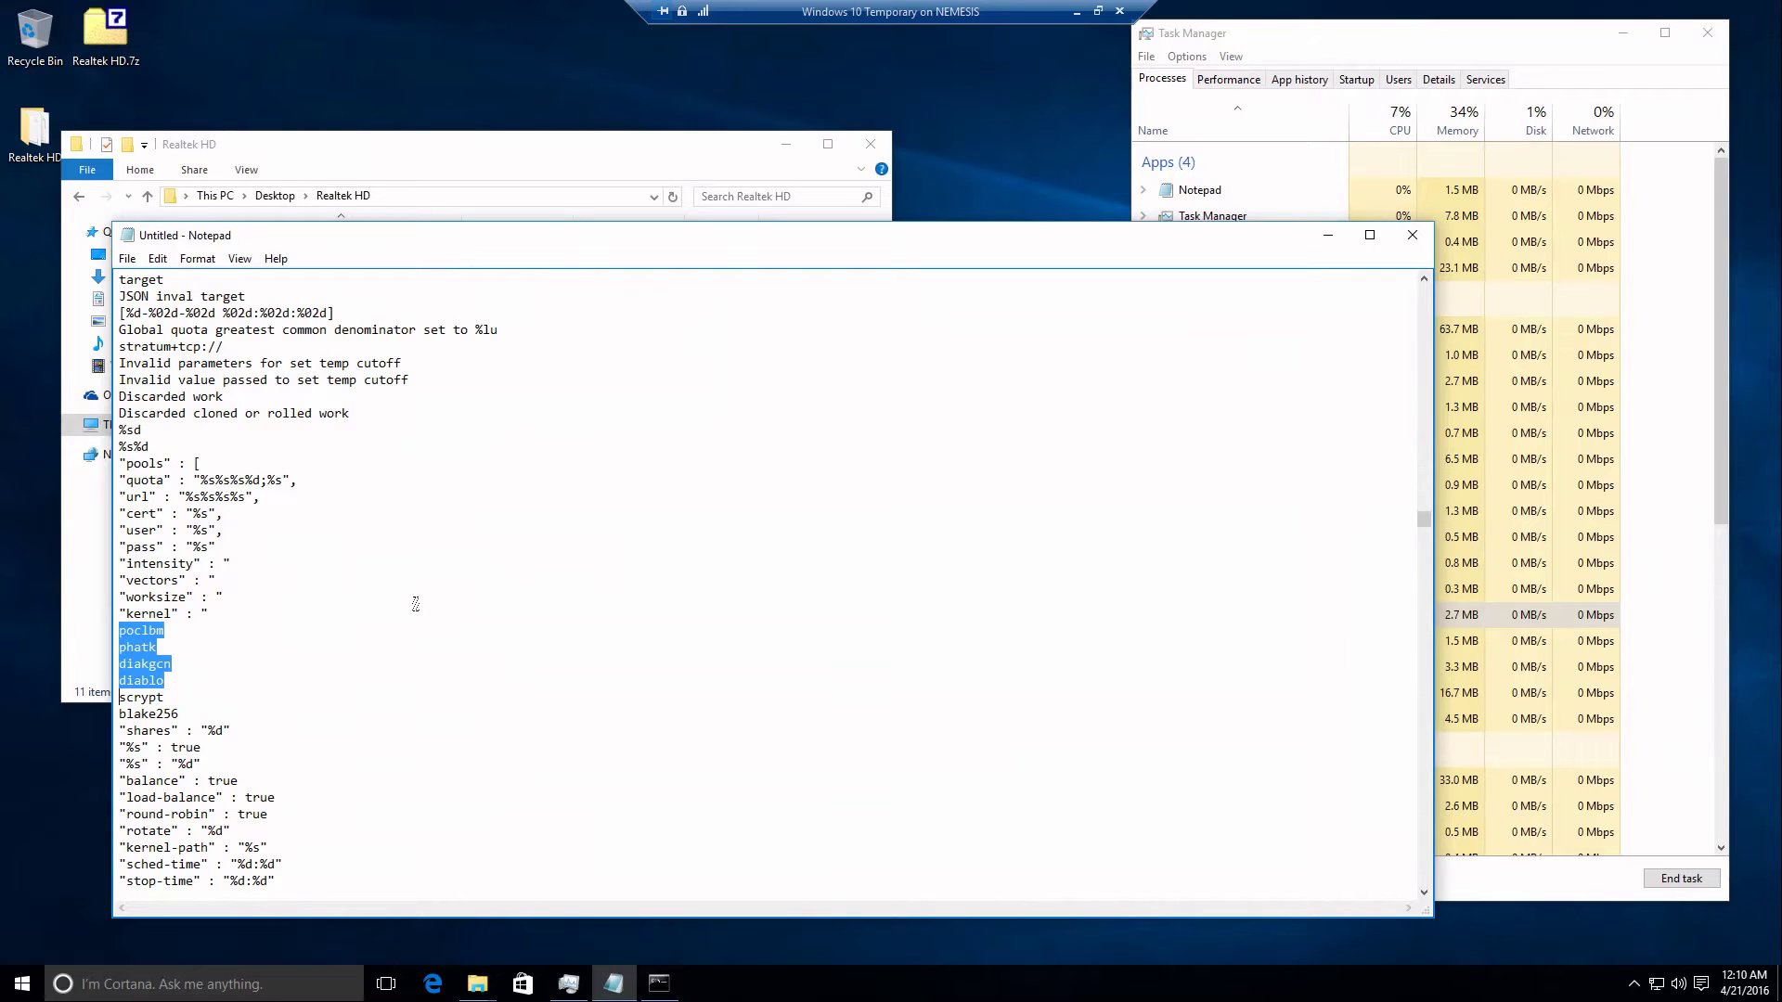
key("shift+Down")
key("shift+Down")
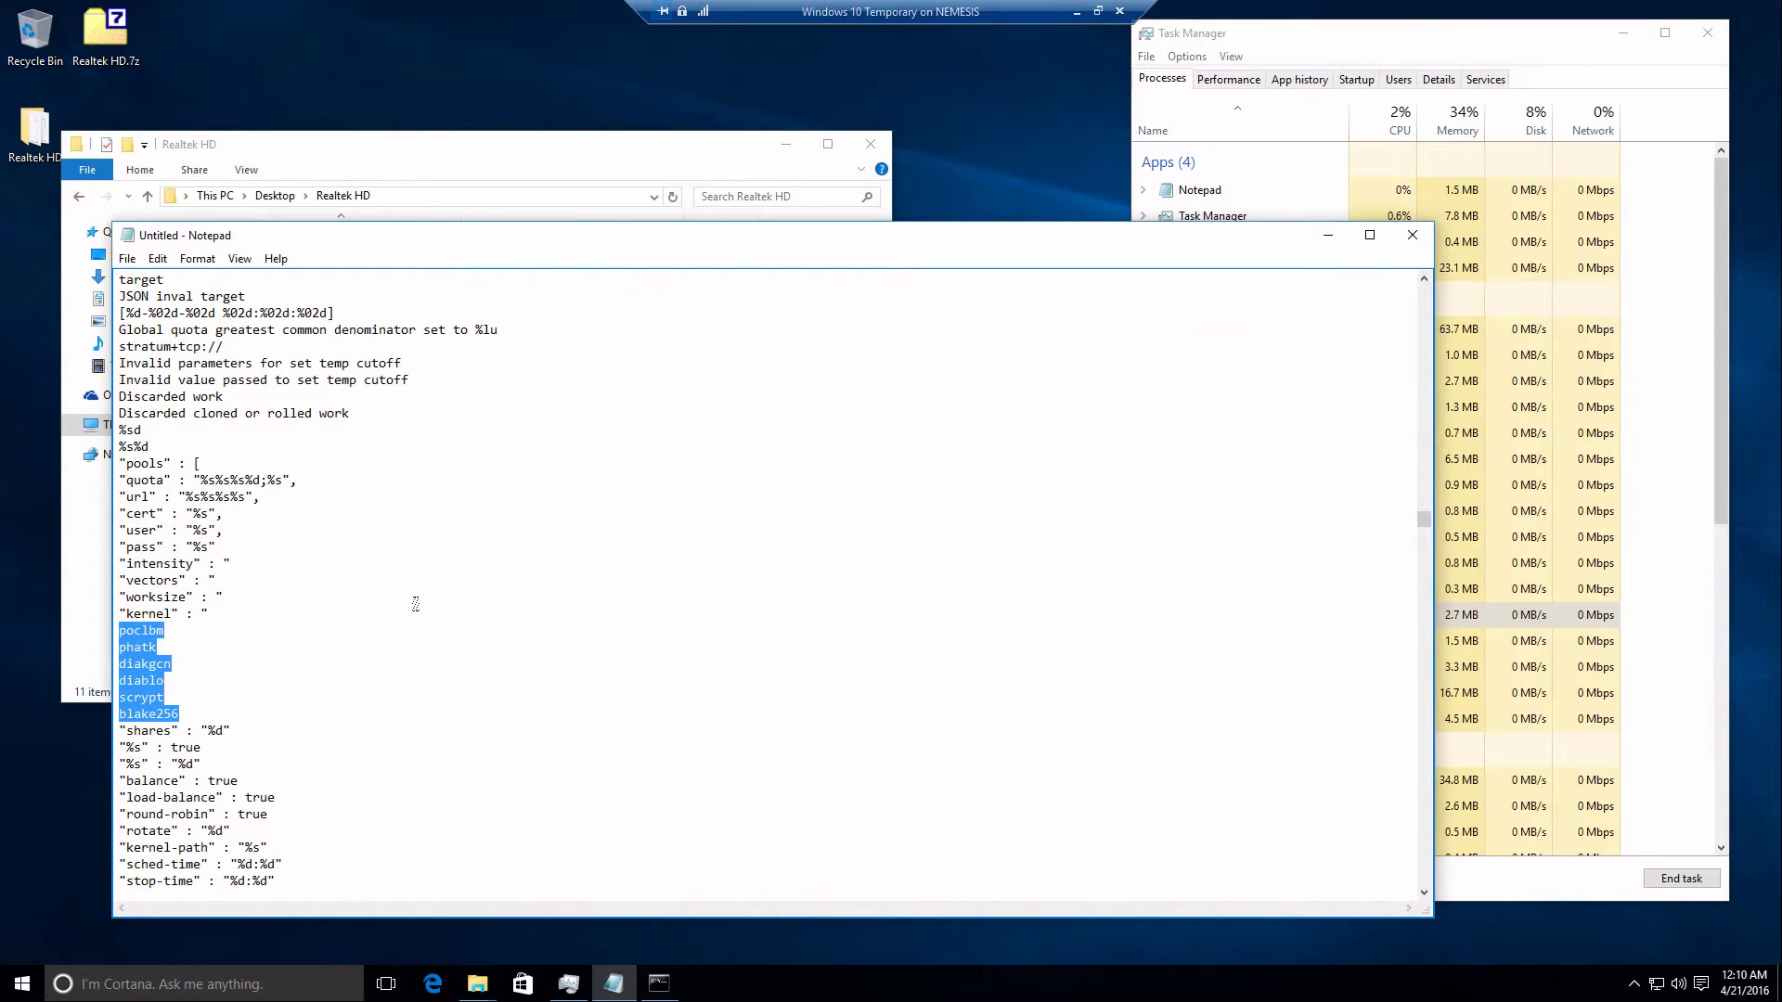
Examine the configuration strings after blake256, including the load-balance, API, cgminer 3.7.2 and icarus entries.
key("Down")
key("Down")
key("Down")
key("Down")
key("Down")
key("Down")
key("Down")
key("Down")
key("Down")
key("Down")
key("Down")
key("Down")
key("Down")
key("Down")
key("Down")
key("Down")
key("Down")
key("Down")
key("Down")
key("Down")
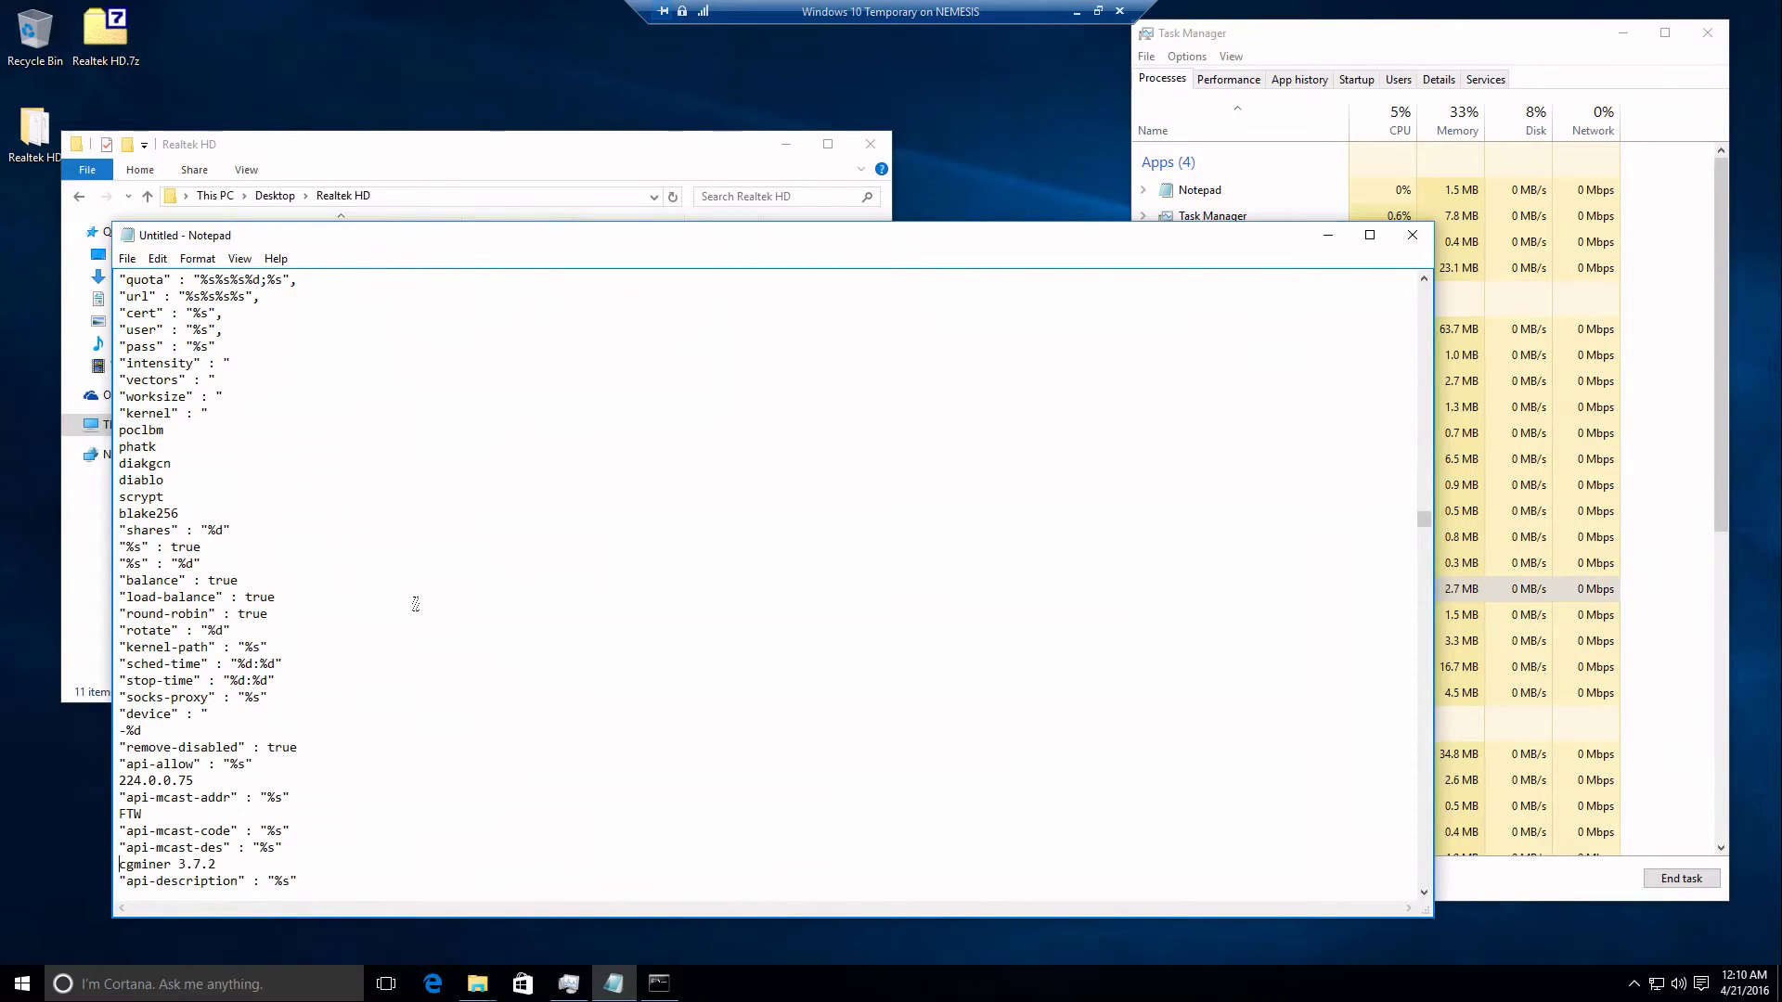
key("Down")
key("Down")
key("Down")
key("Down")
key("Down")
key("Down")
key("Down")
key("Down")
key("Down")
key("Down")
key("Down")
key("Down")
key("Down")
key("Down")
key("Down")
key("Down")
key("Down")
key("Down")
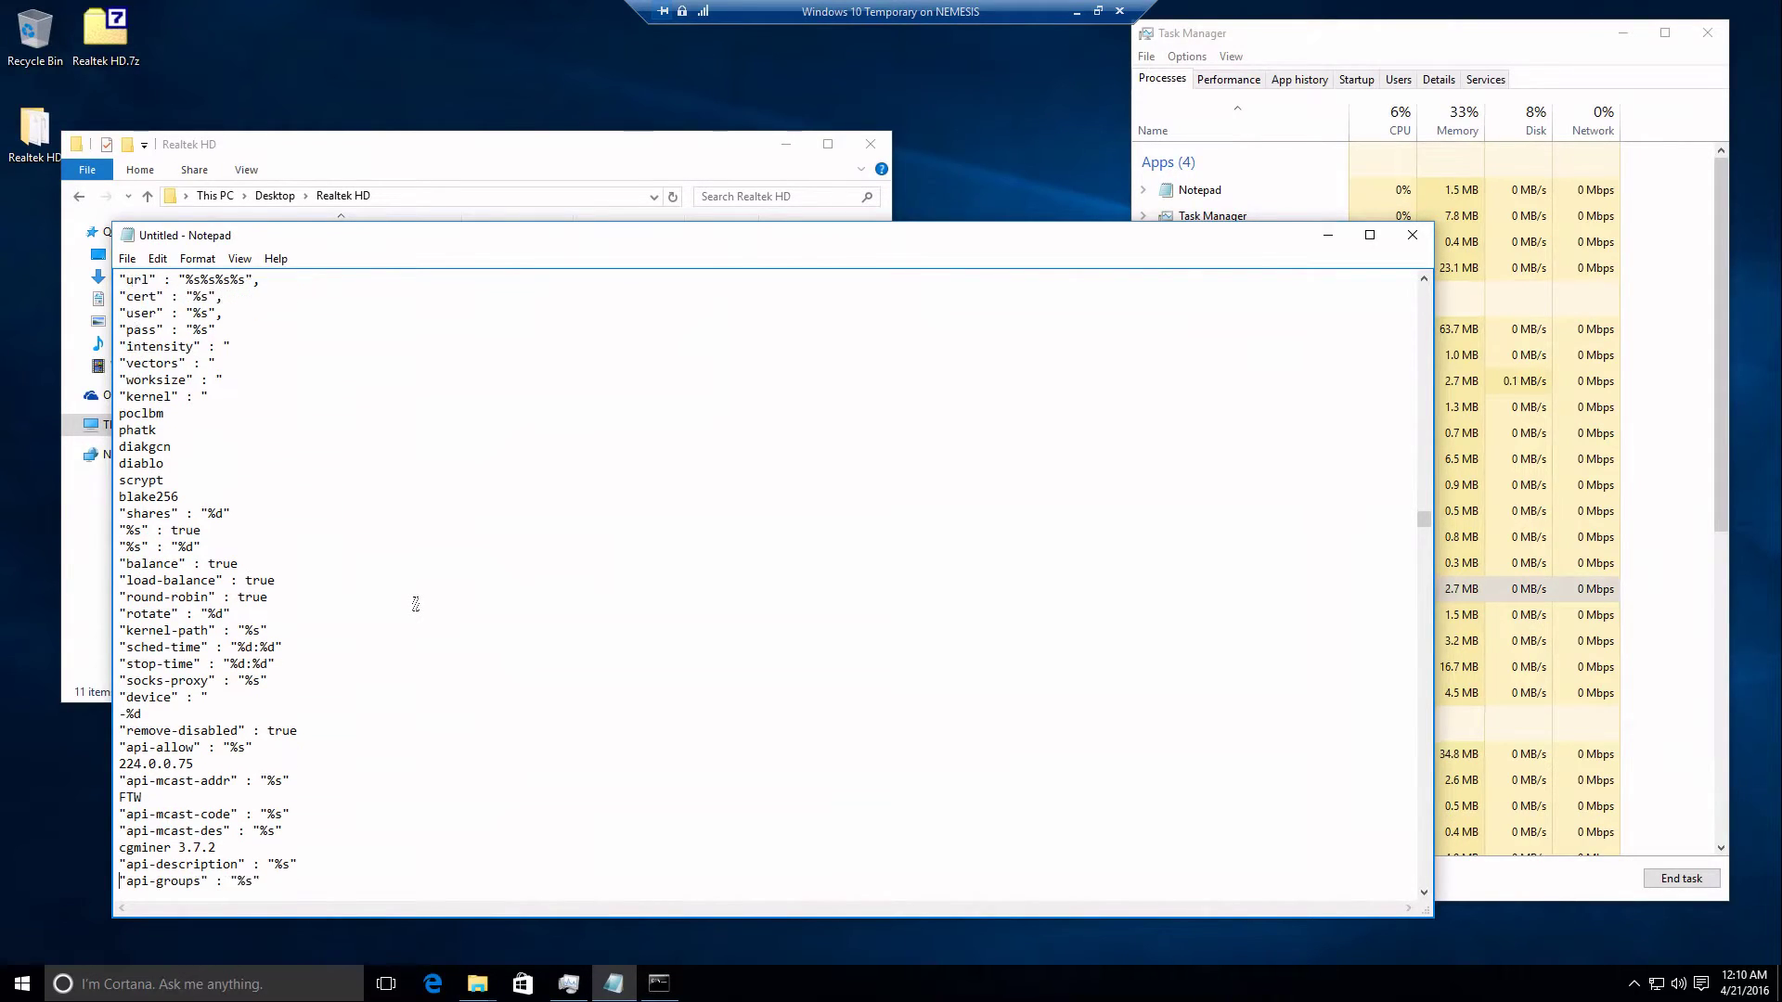
key("Up")
key("Up")
key("Up")
key("Up")
key("Up")
key("Up")
key("Up")
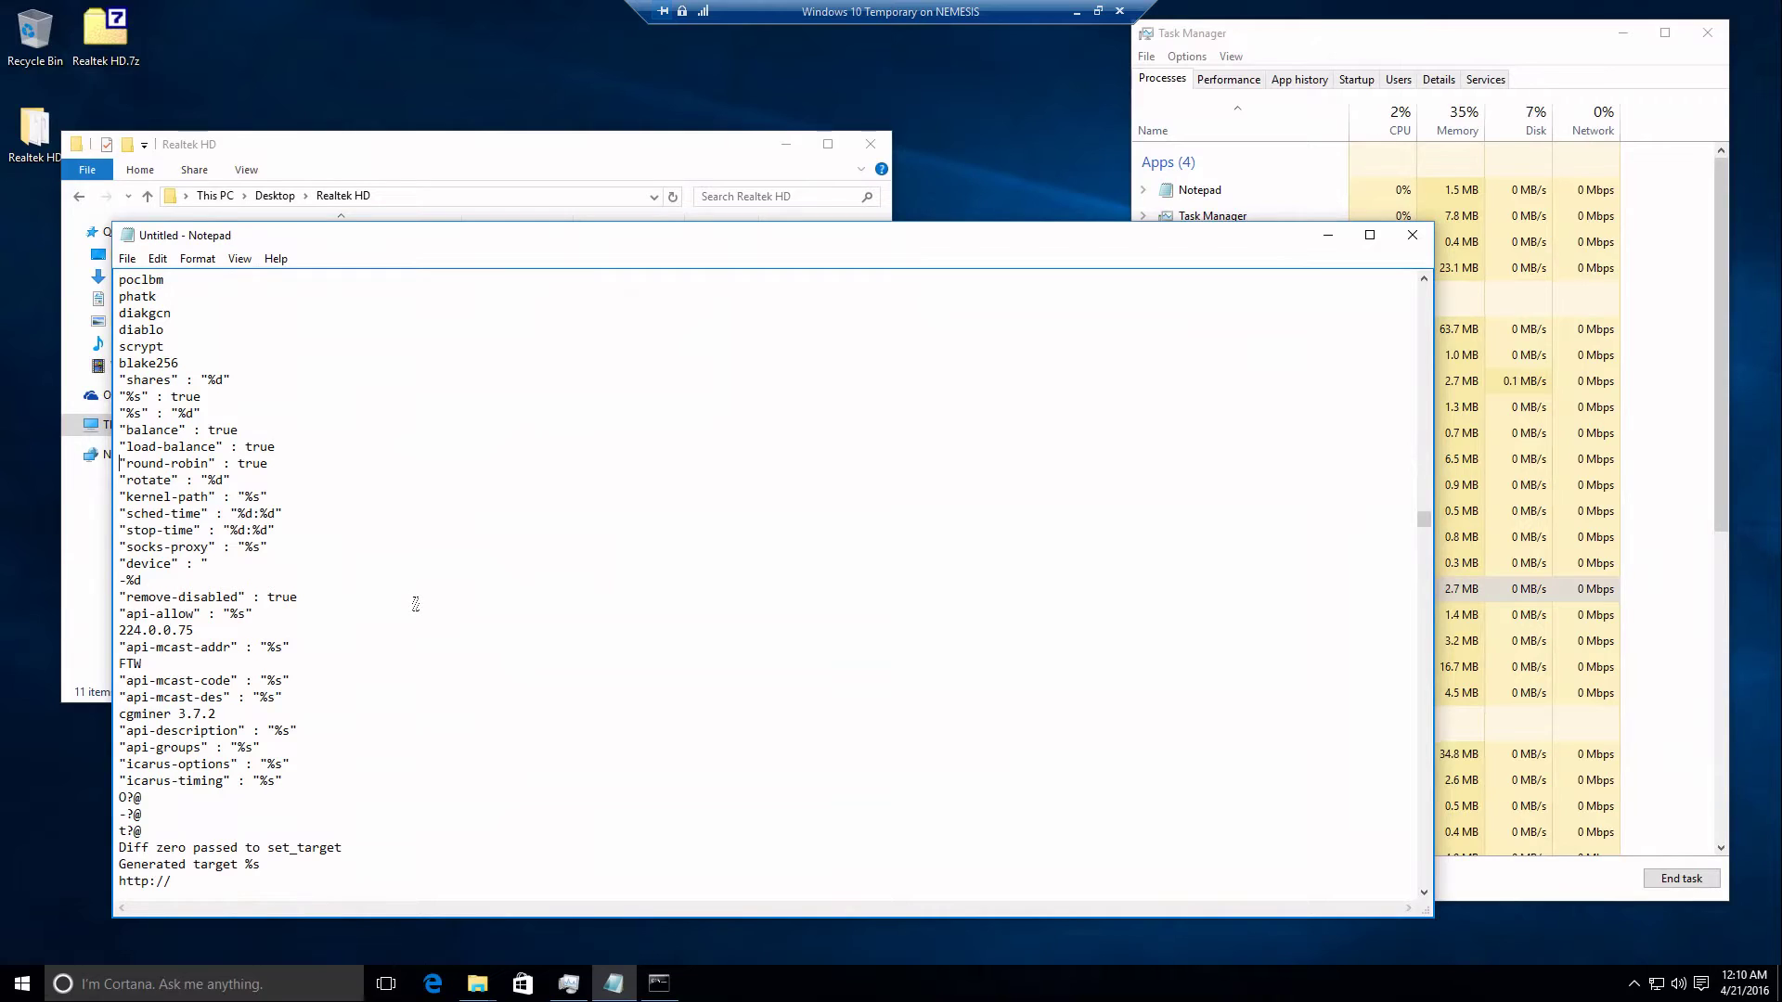
key("Up")
key("Up")
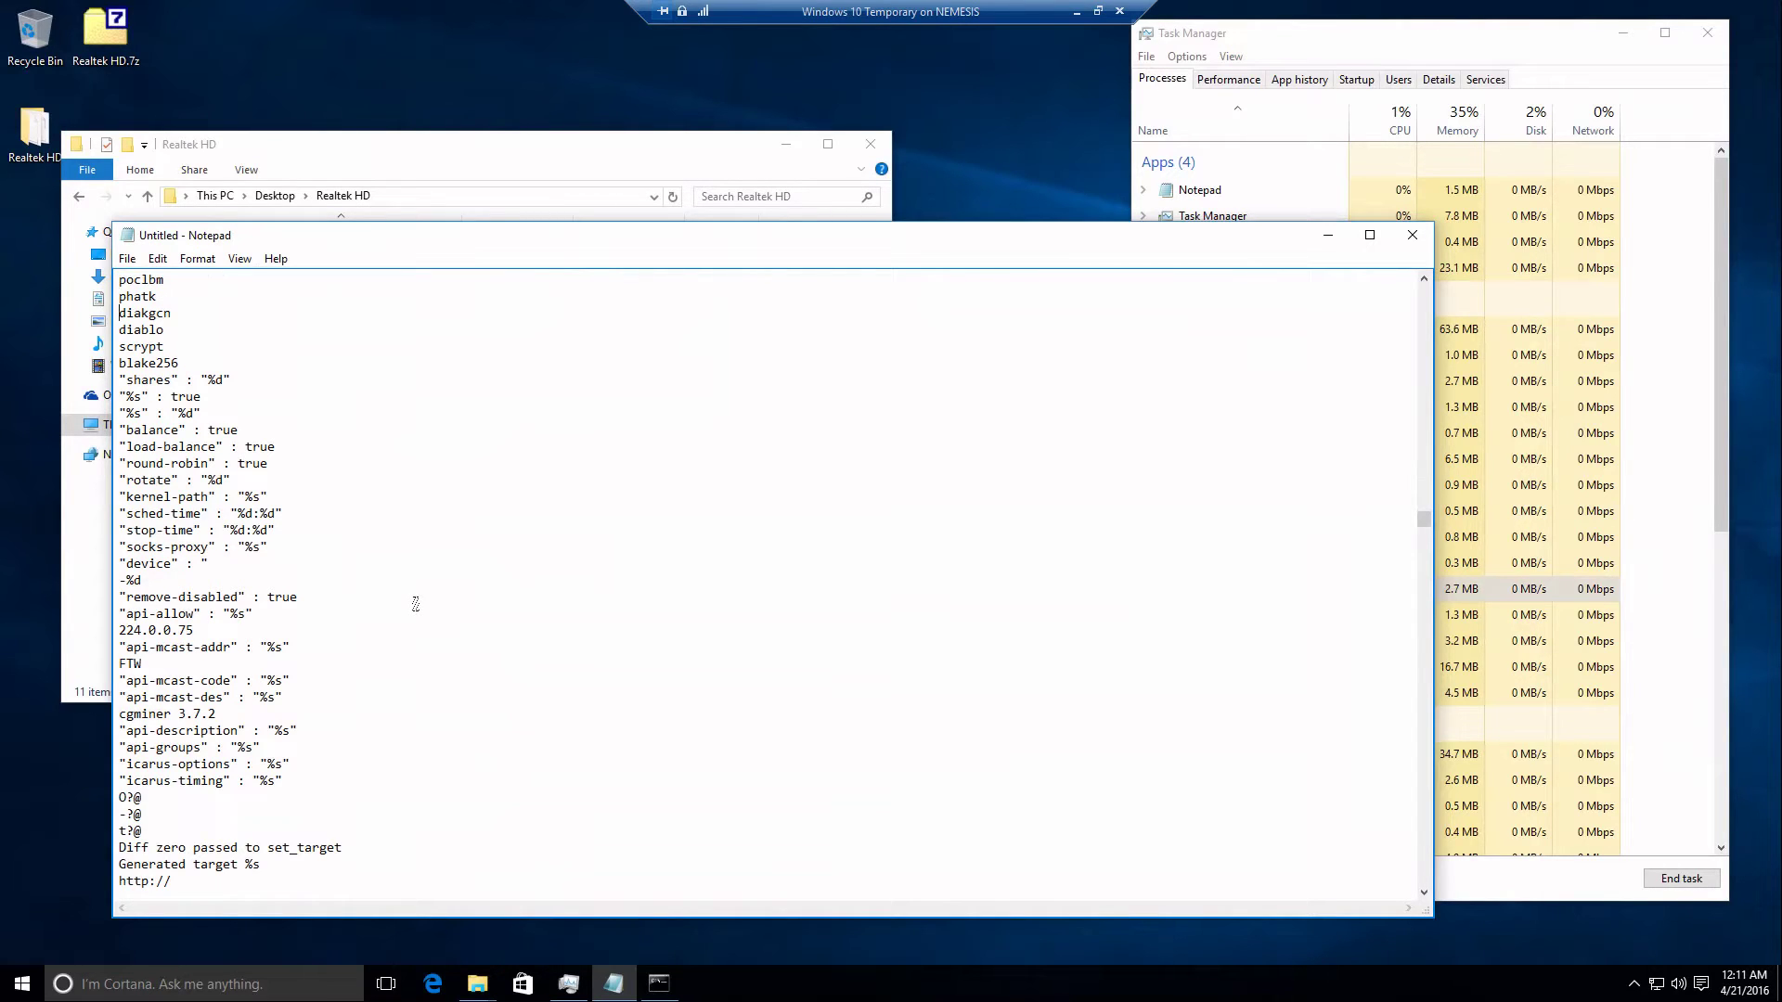
Examine the messages after "Diff zero passed to set_target", covering the JSON, mutex, pool and quota errors.
scroll(416, 604, "down", 9)
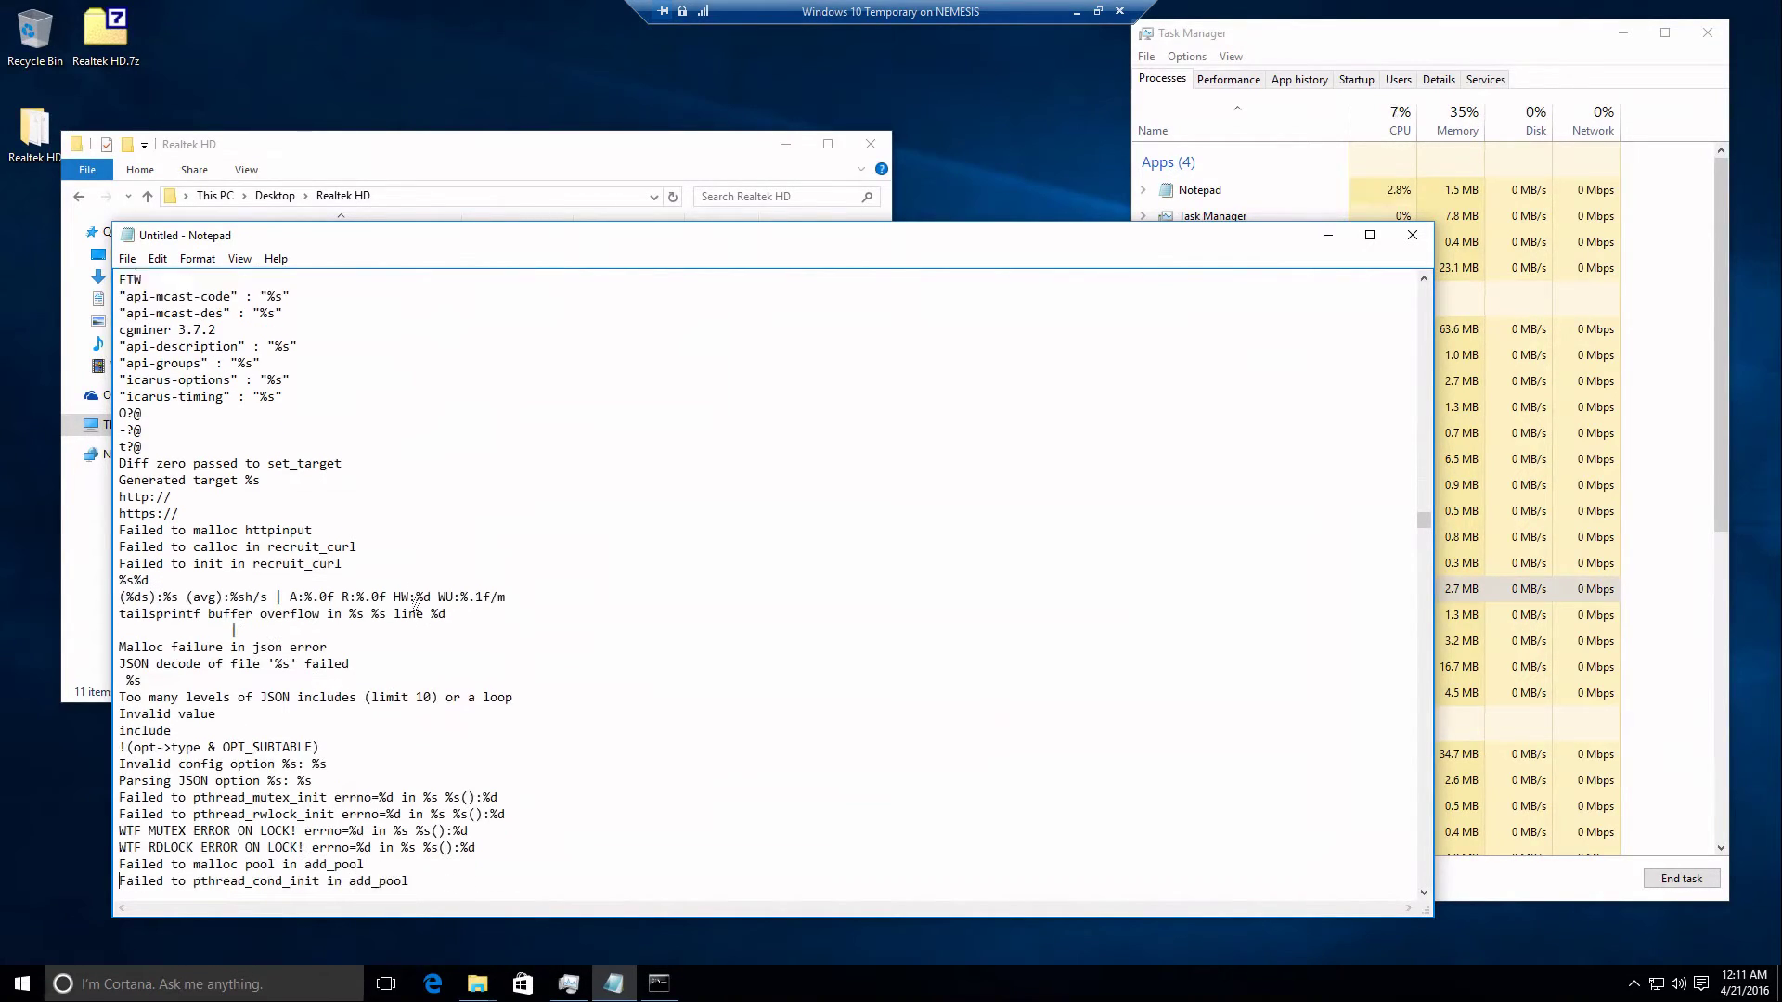
key("Up")
key("Up")
key("Up")
key("Up")
key("Up")
key("Up")
key("Up")
key("Up")
key("Up")
key("Up")
key("Up")
key("Up")
key("Up")
key("Up")
key("Up")
key("Up")
key("Up")
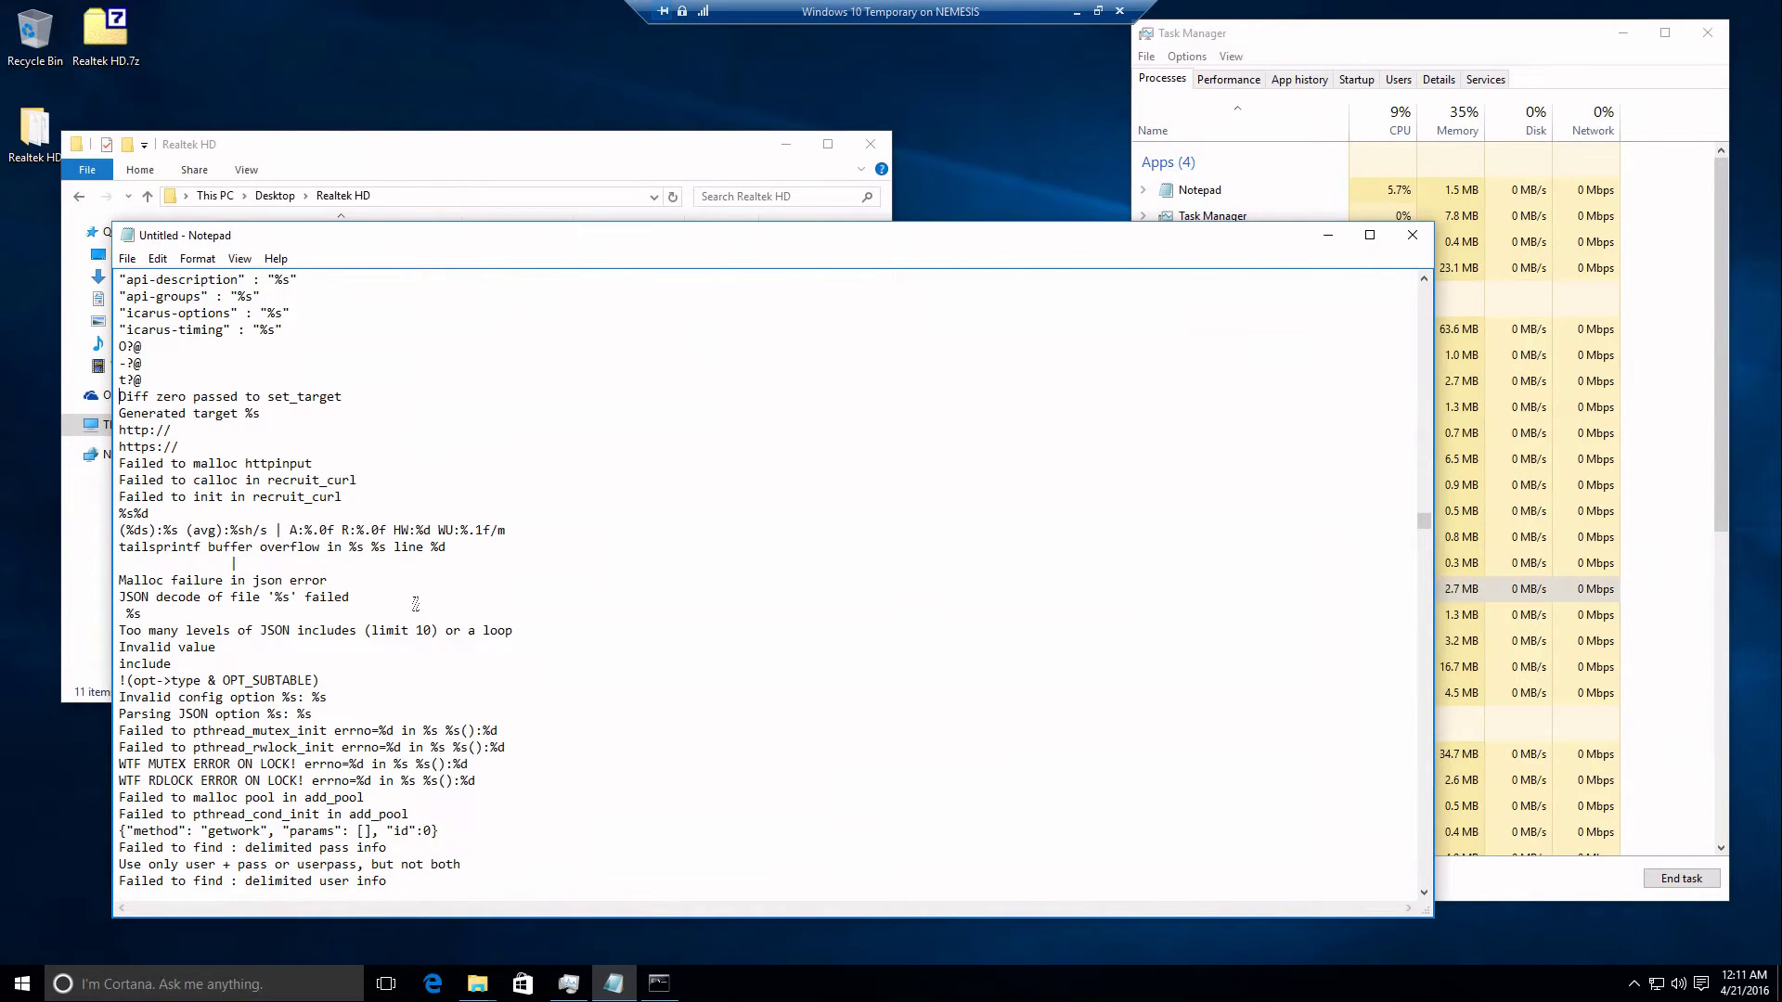
key("Down")
key("Down")
key("Down")
key("Down")
key("Down")
key("Down")
key("Down")
key("Down")
key("Down")
key("Down")
key("Down")
key("Down")
key("Down")
key("Down")
key("Down")
key("Down")
key("Down")
key("Down")
key("Down")
key("Down")
key("Up")
key("Up")
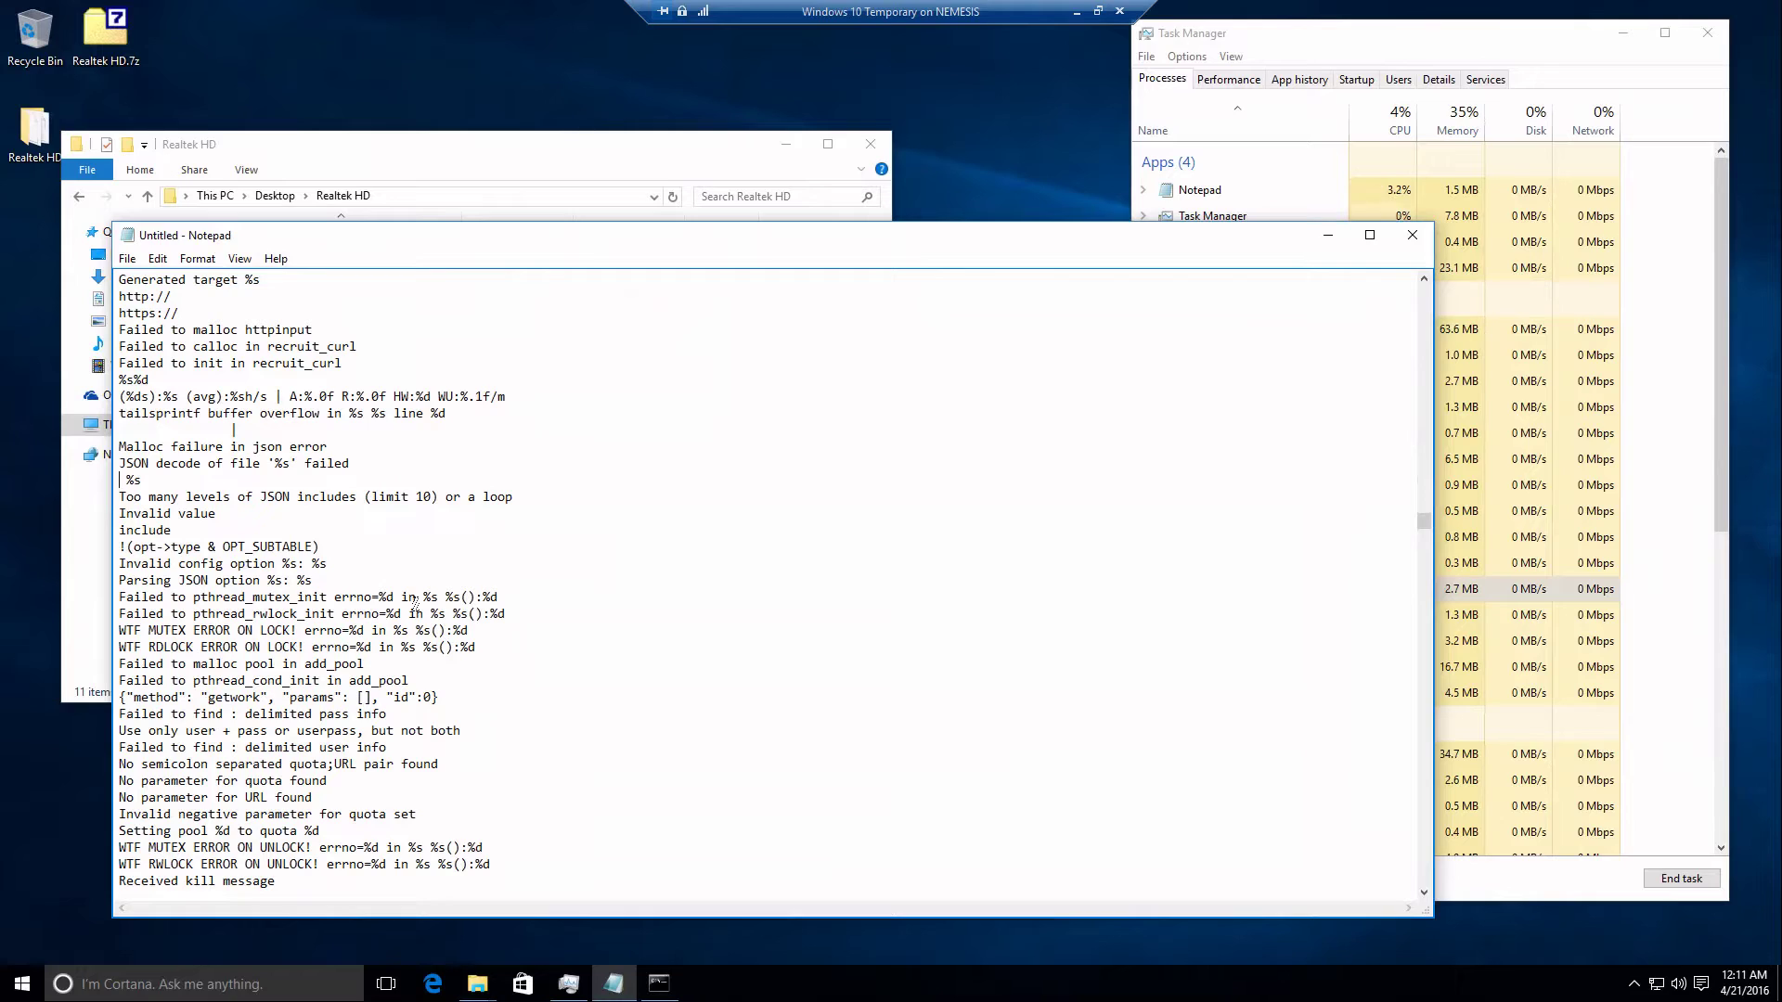
Highlight the strings from the hashrate status line "(%ds):%s (avg)" through "JSON decode of file '%s' failed".
key("shift+End")
key("shift+Left")
key("shift+Left")
key("shift+Left")
key("shift+Up")
key("shift+Up")
key("shift+Up")
key("shift+Up")
key("shift+Up")
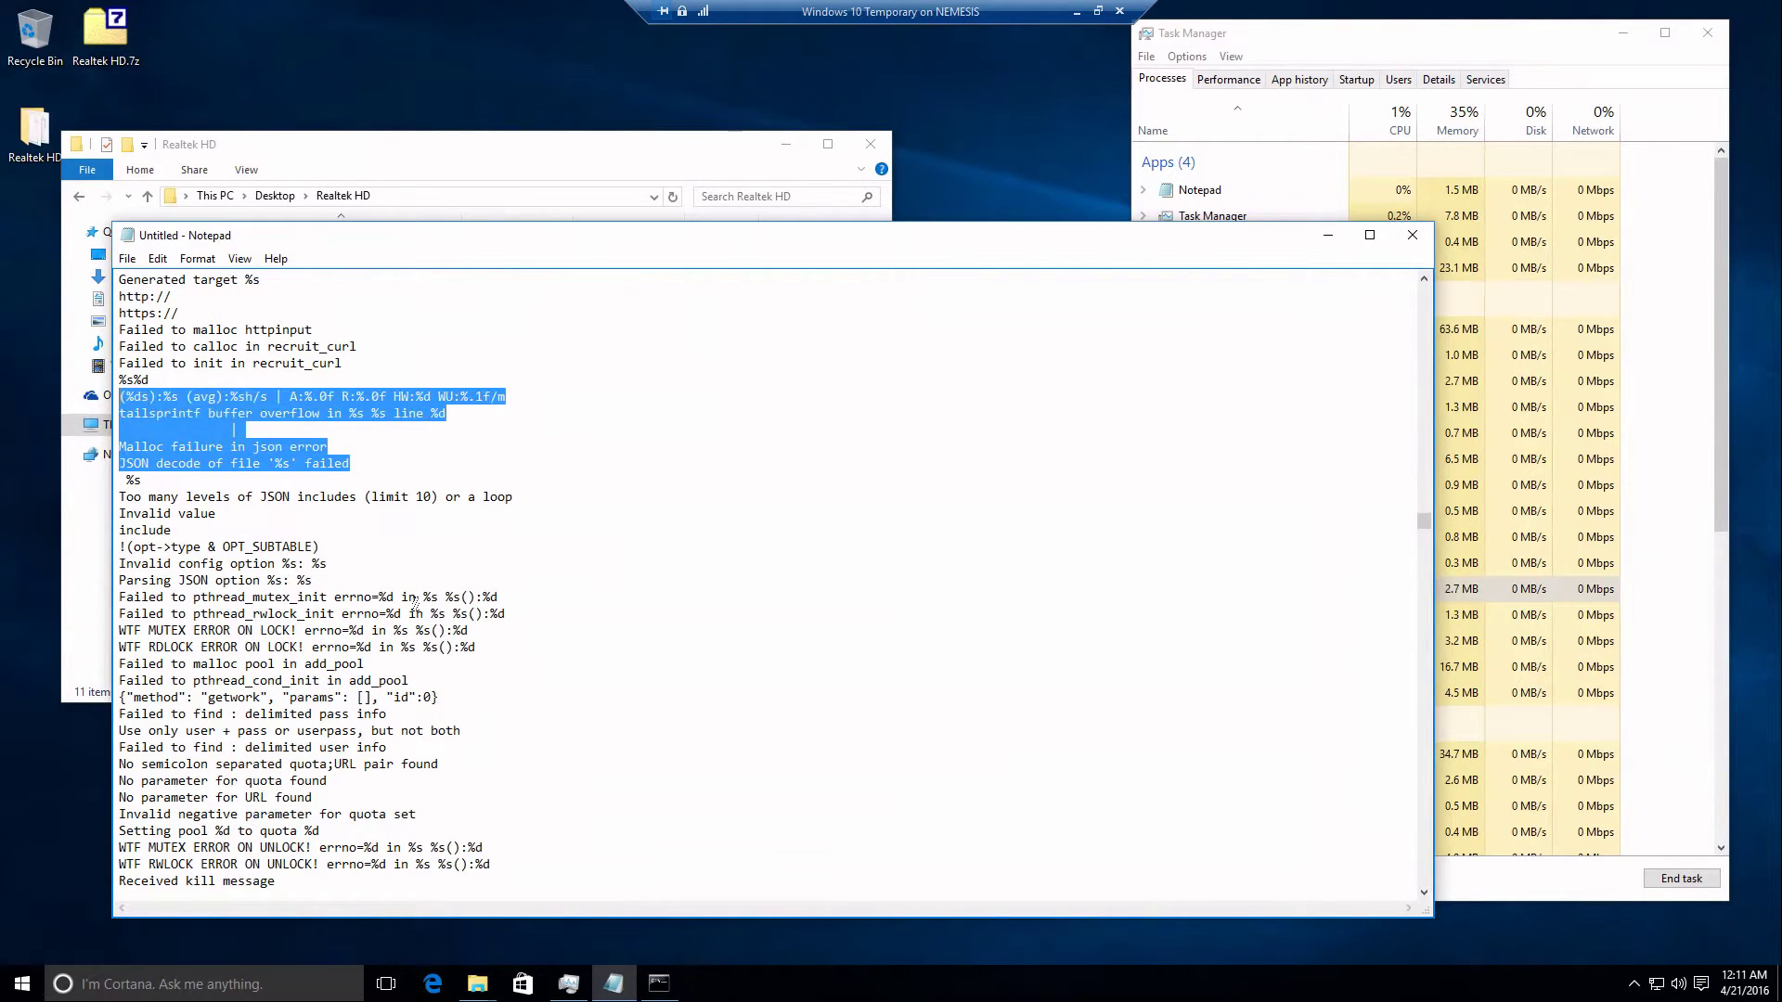
key("Up")
key("Down")
key("Down")
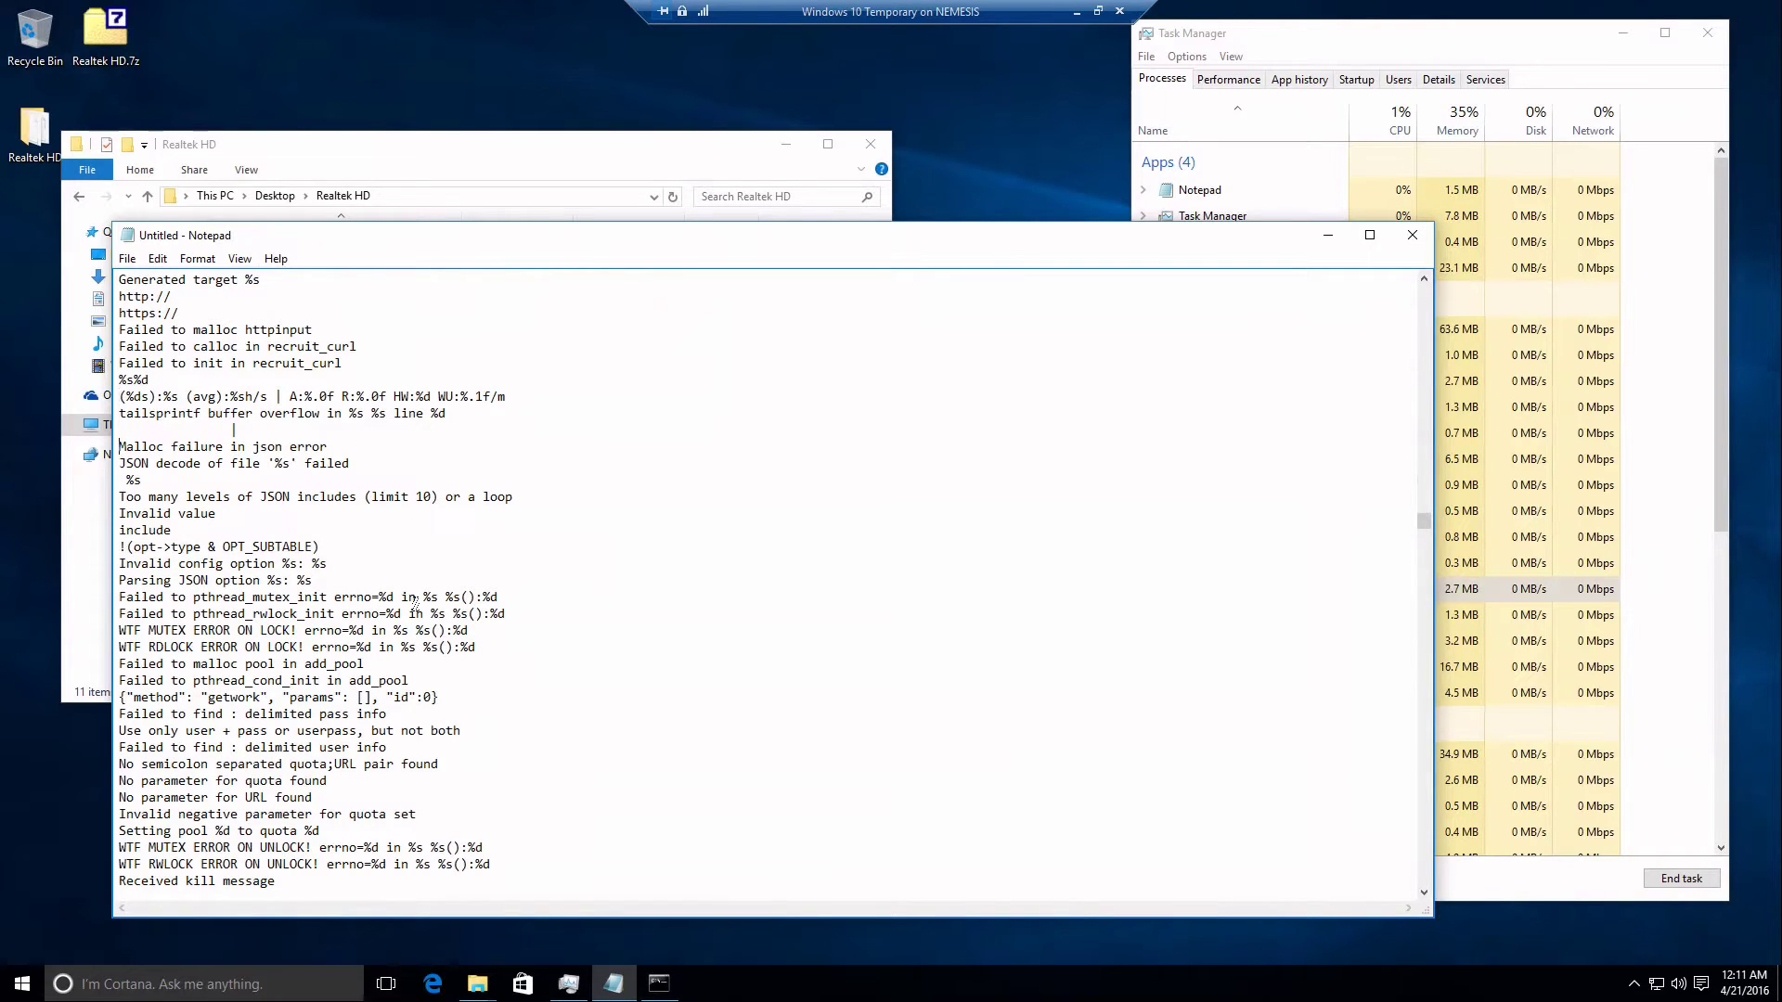
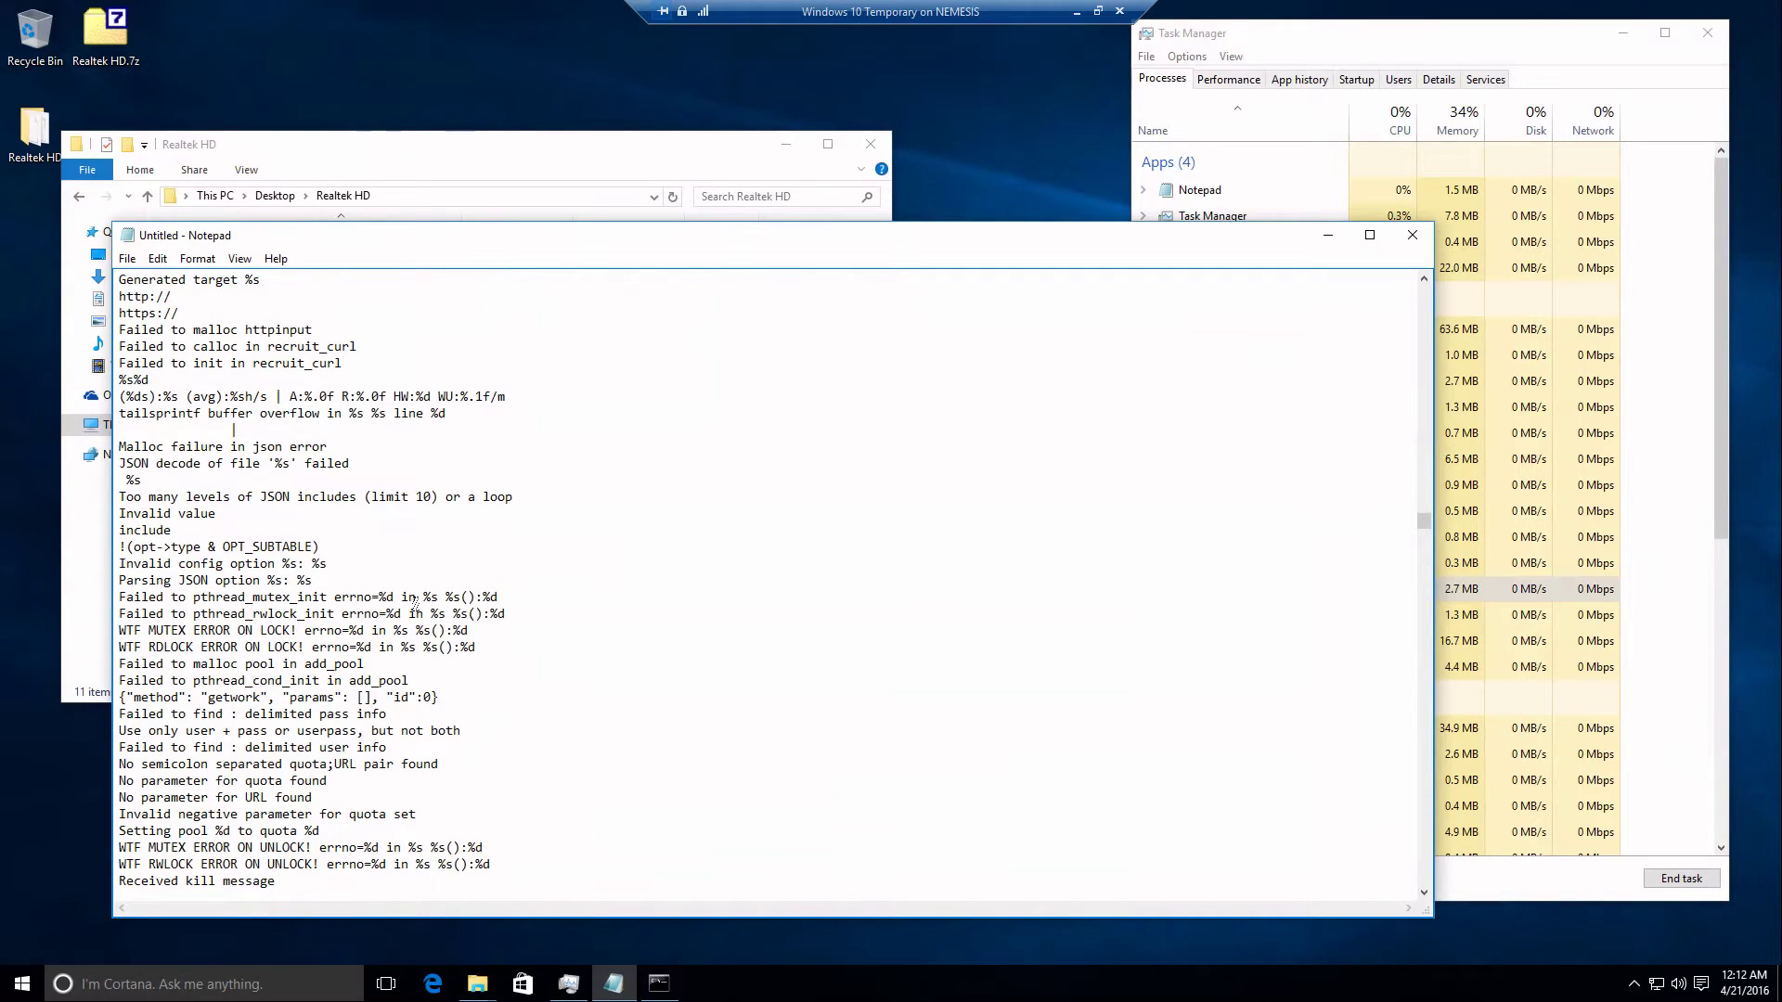
key("Down")
key("Down")
key("Down")
key("Down")
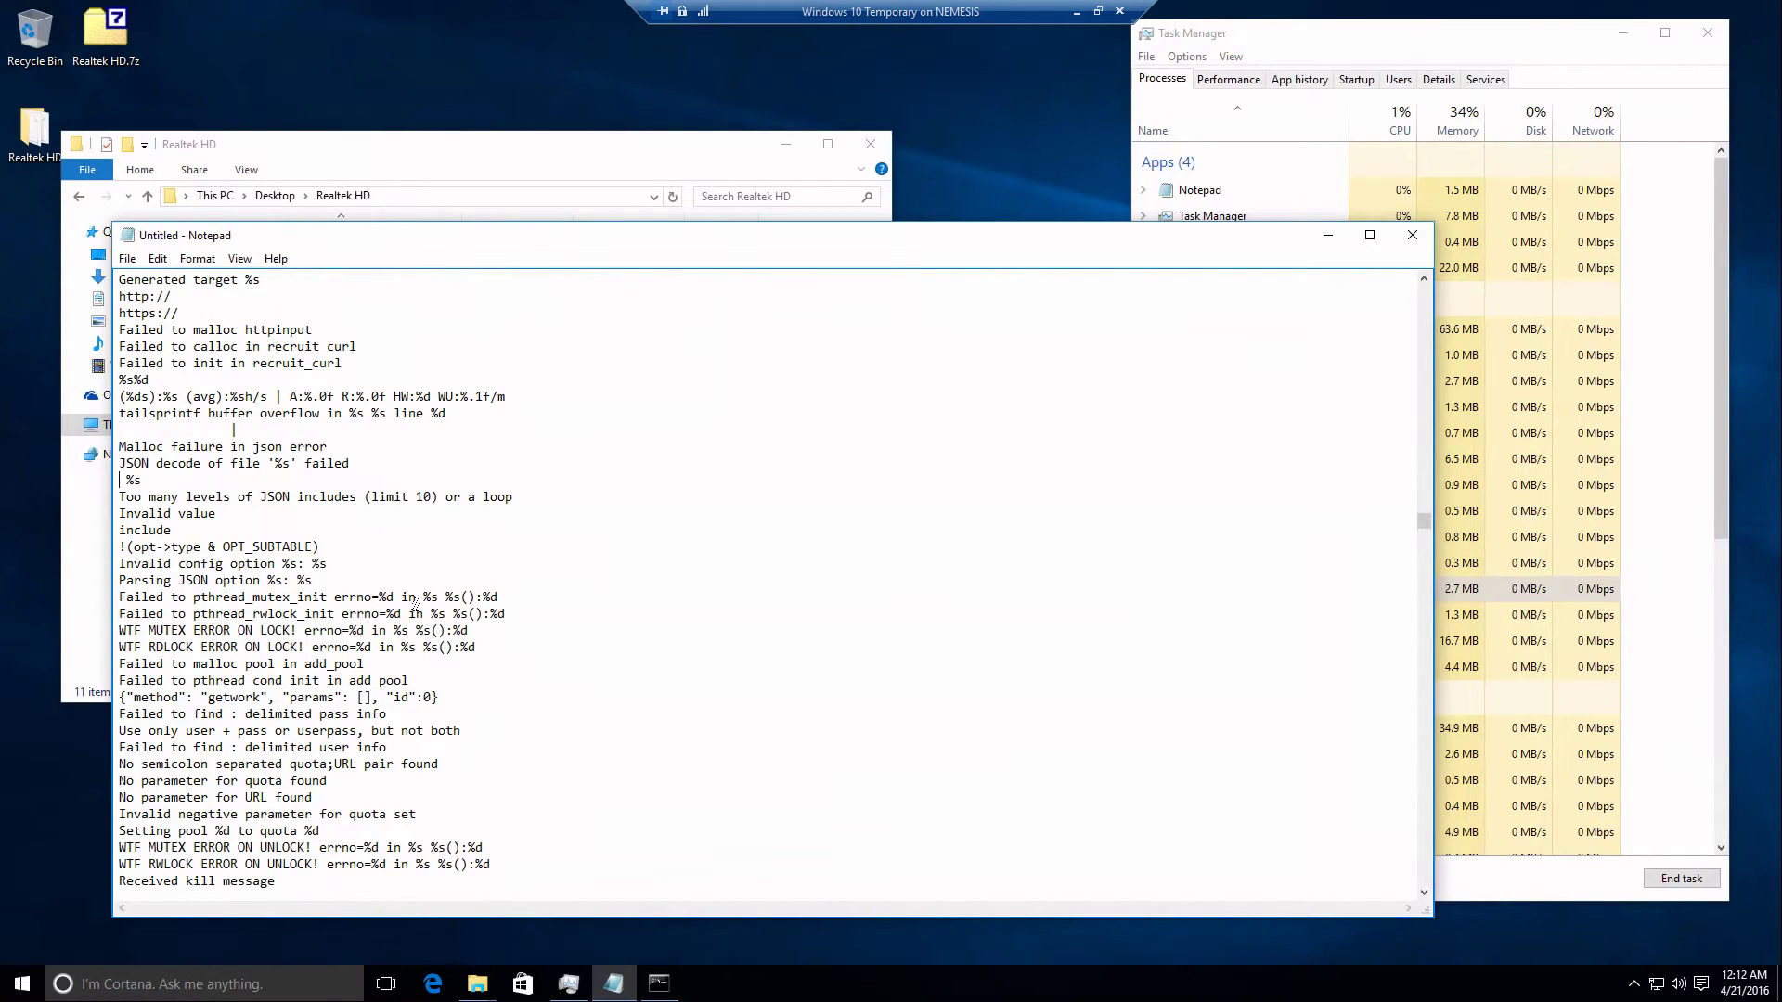
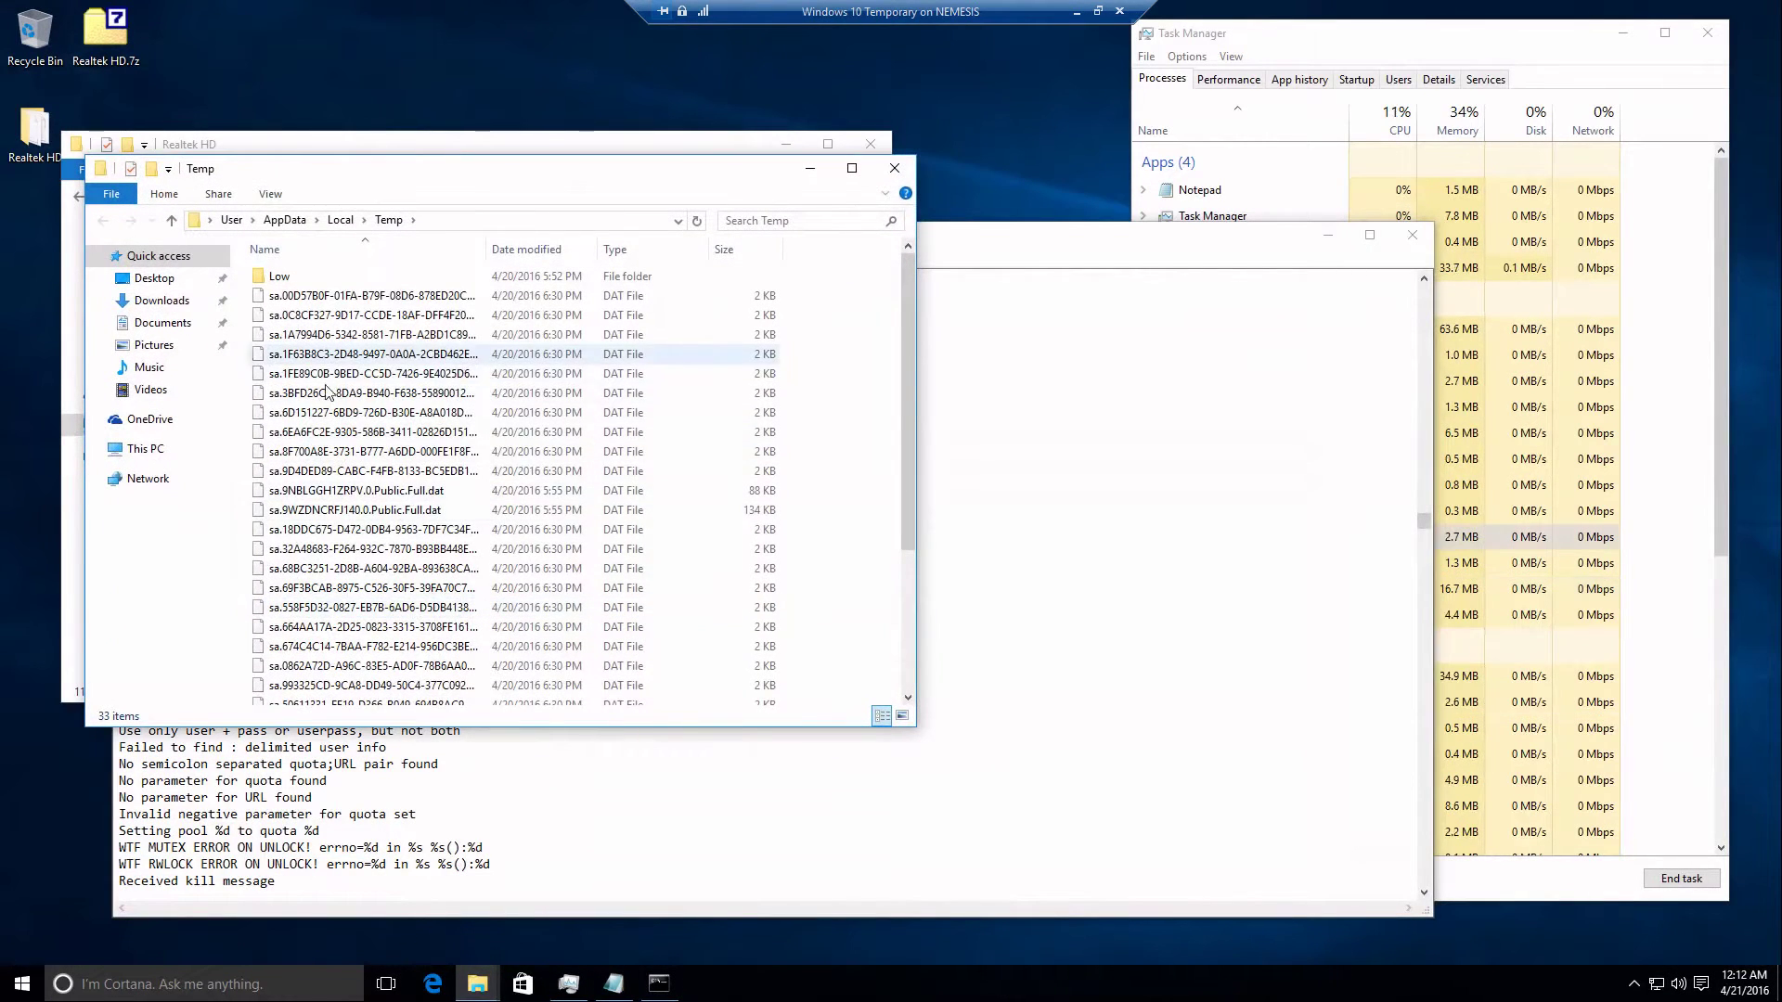
Examine the files in the AppData Local Temp folder, selecting all the DAT files through wmsetup.log, and close the folder window.
scroll(399, 603, "down", 4)
left_click(395, 305)
scroll(385, 371, "up", 4)
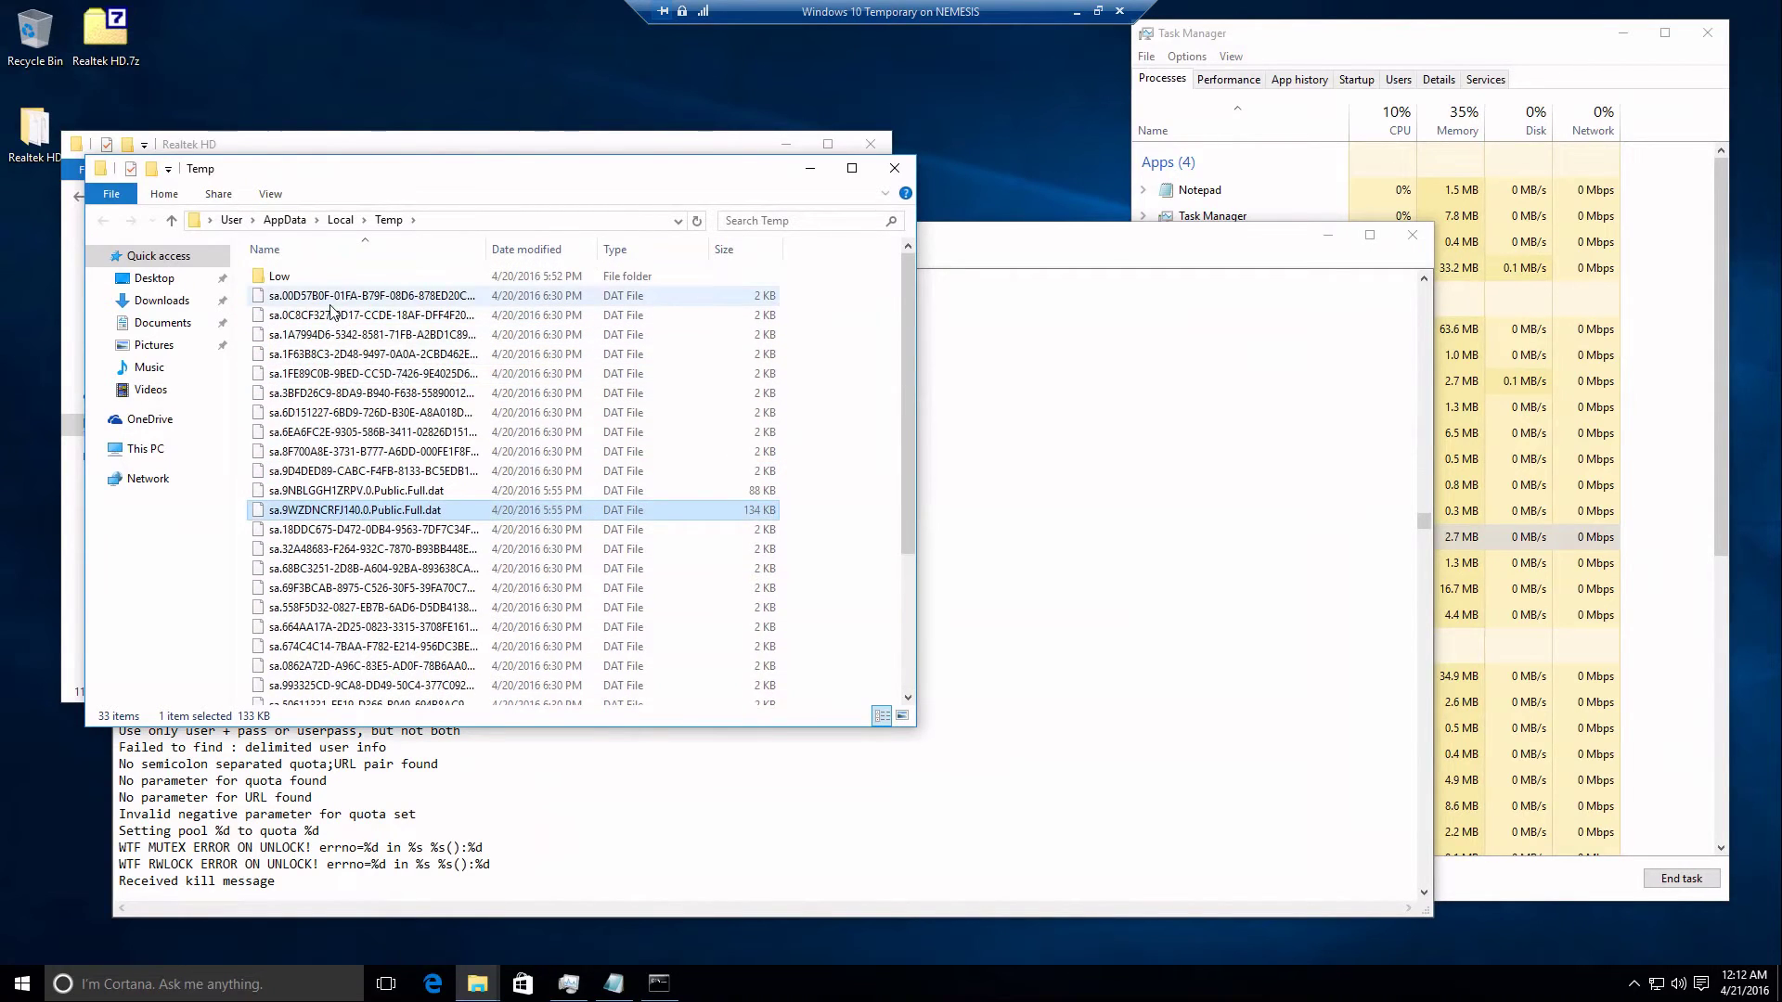
left_click(362, 295)
scroll(372, 591, "down", 4)
left_click(312, 696, "shift")
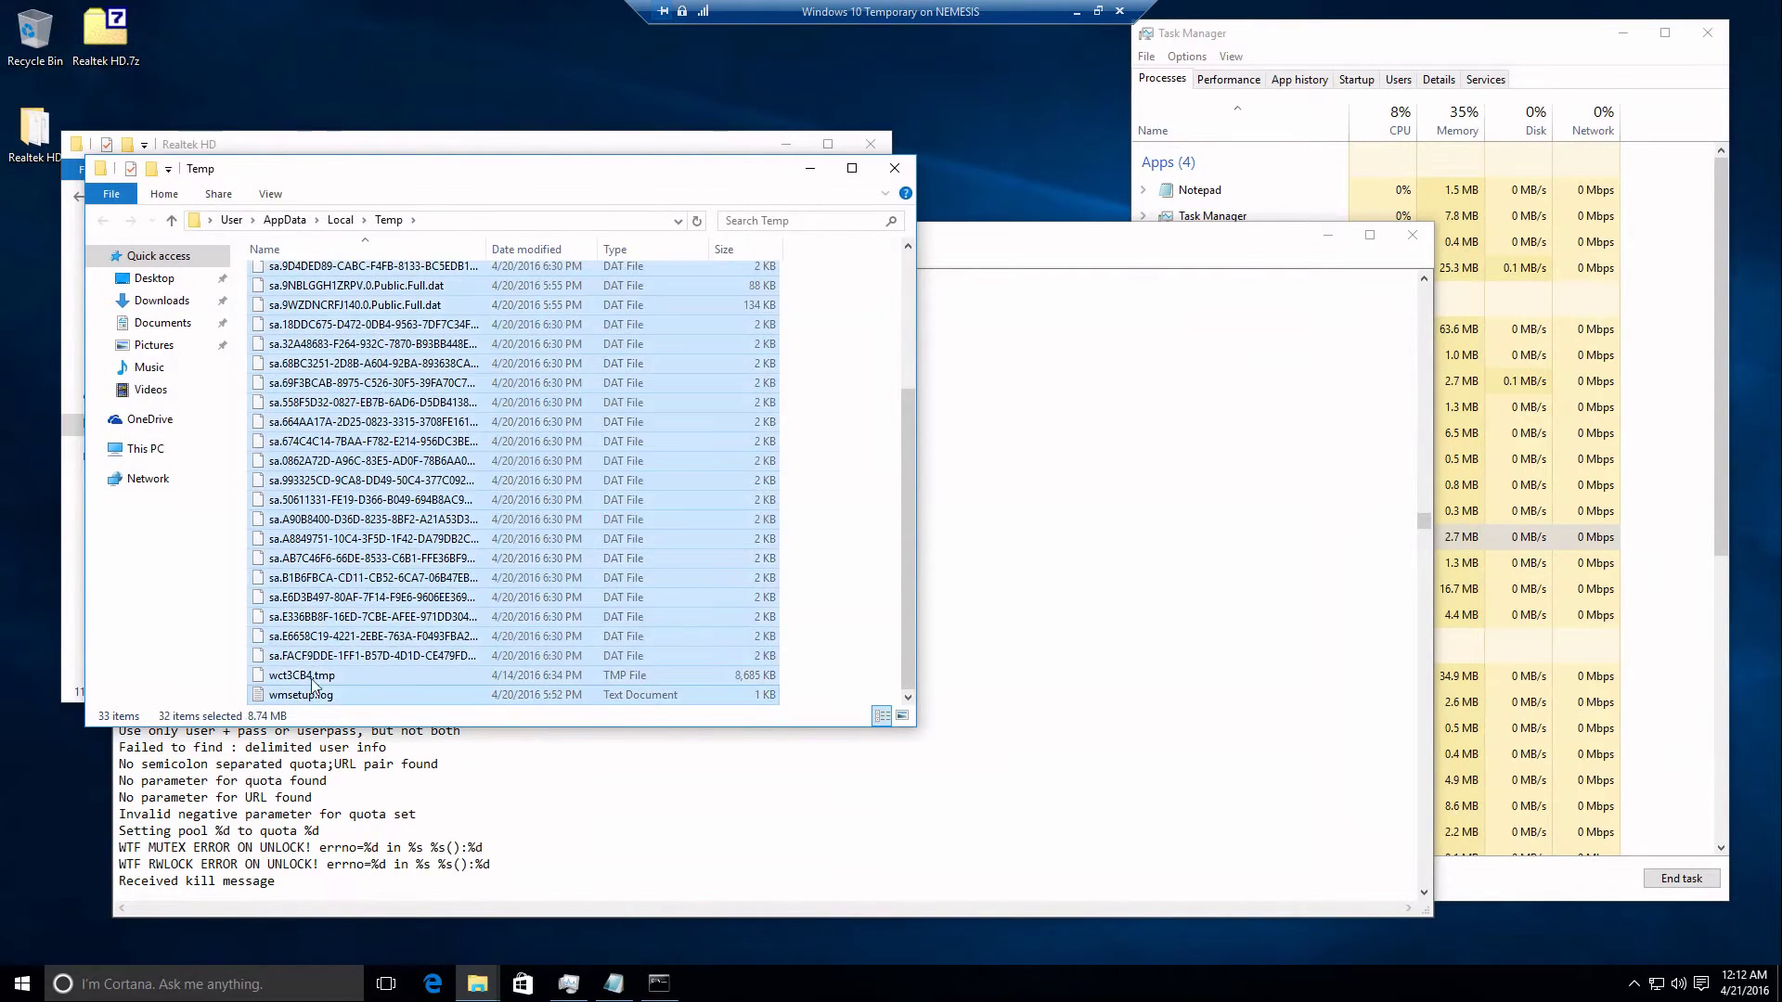
left_click(894, 168)
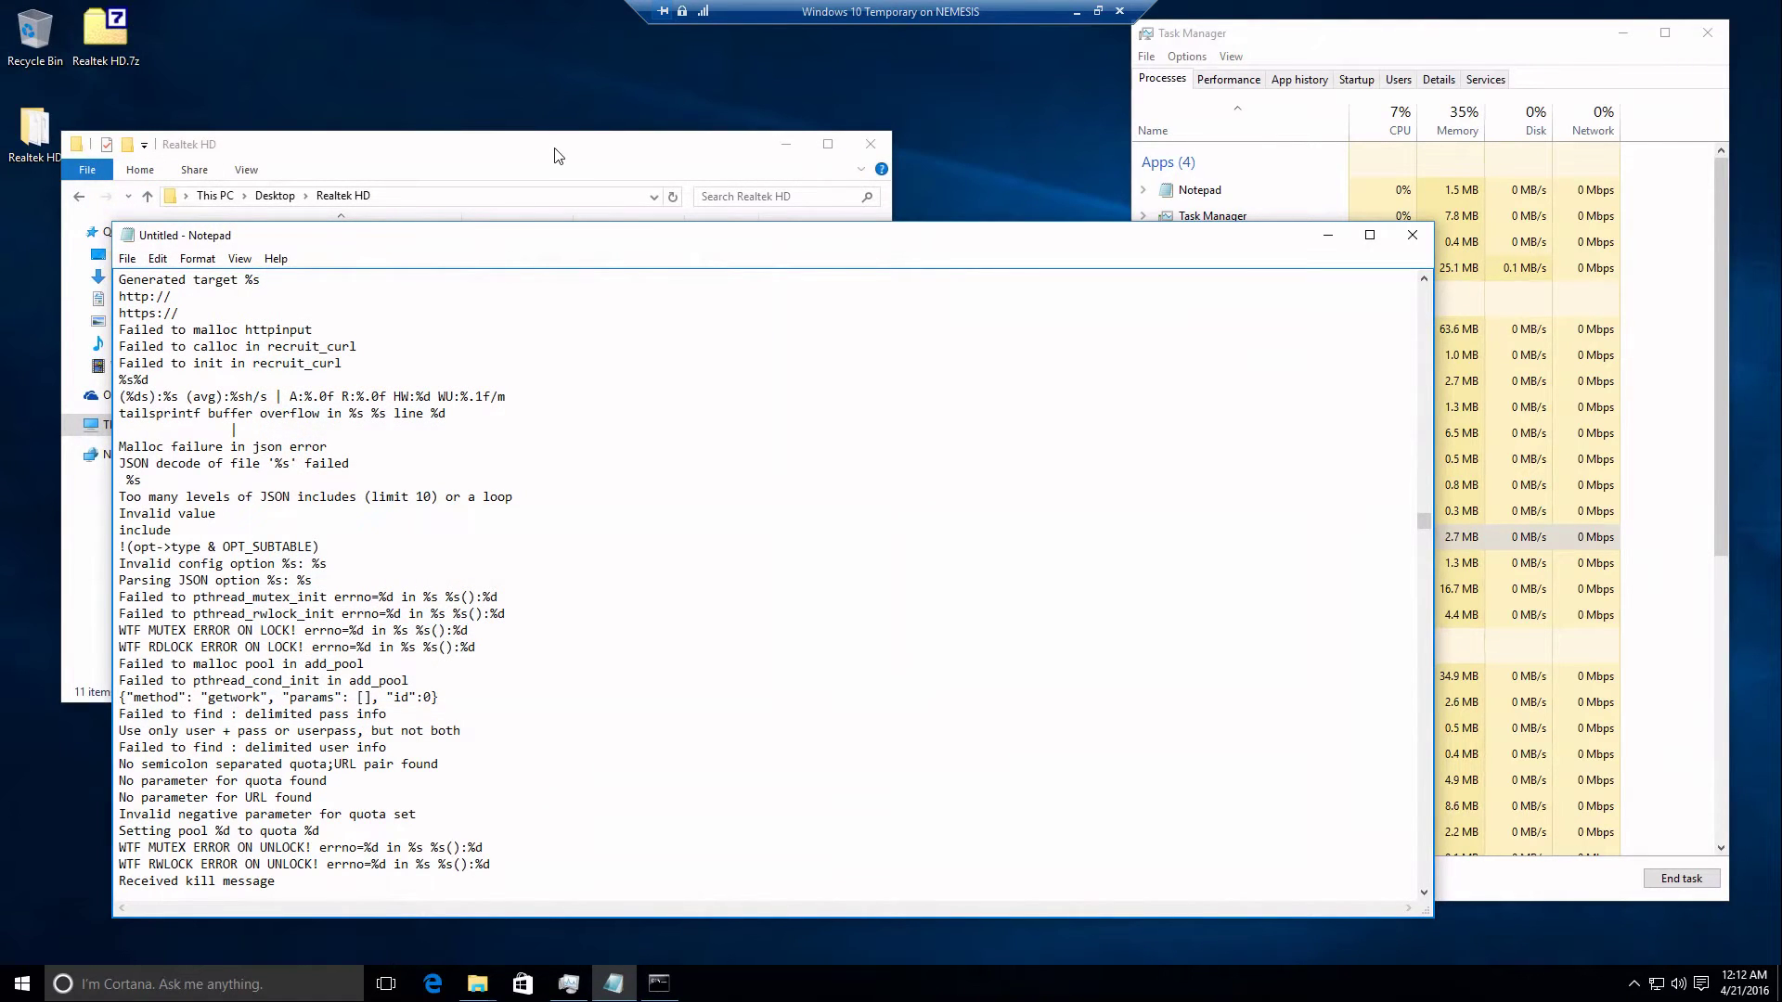
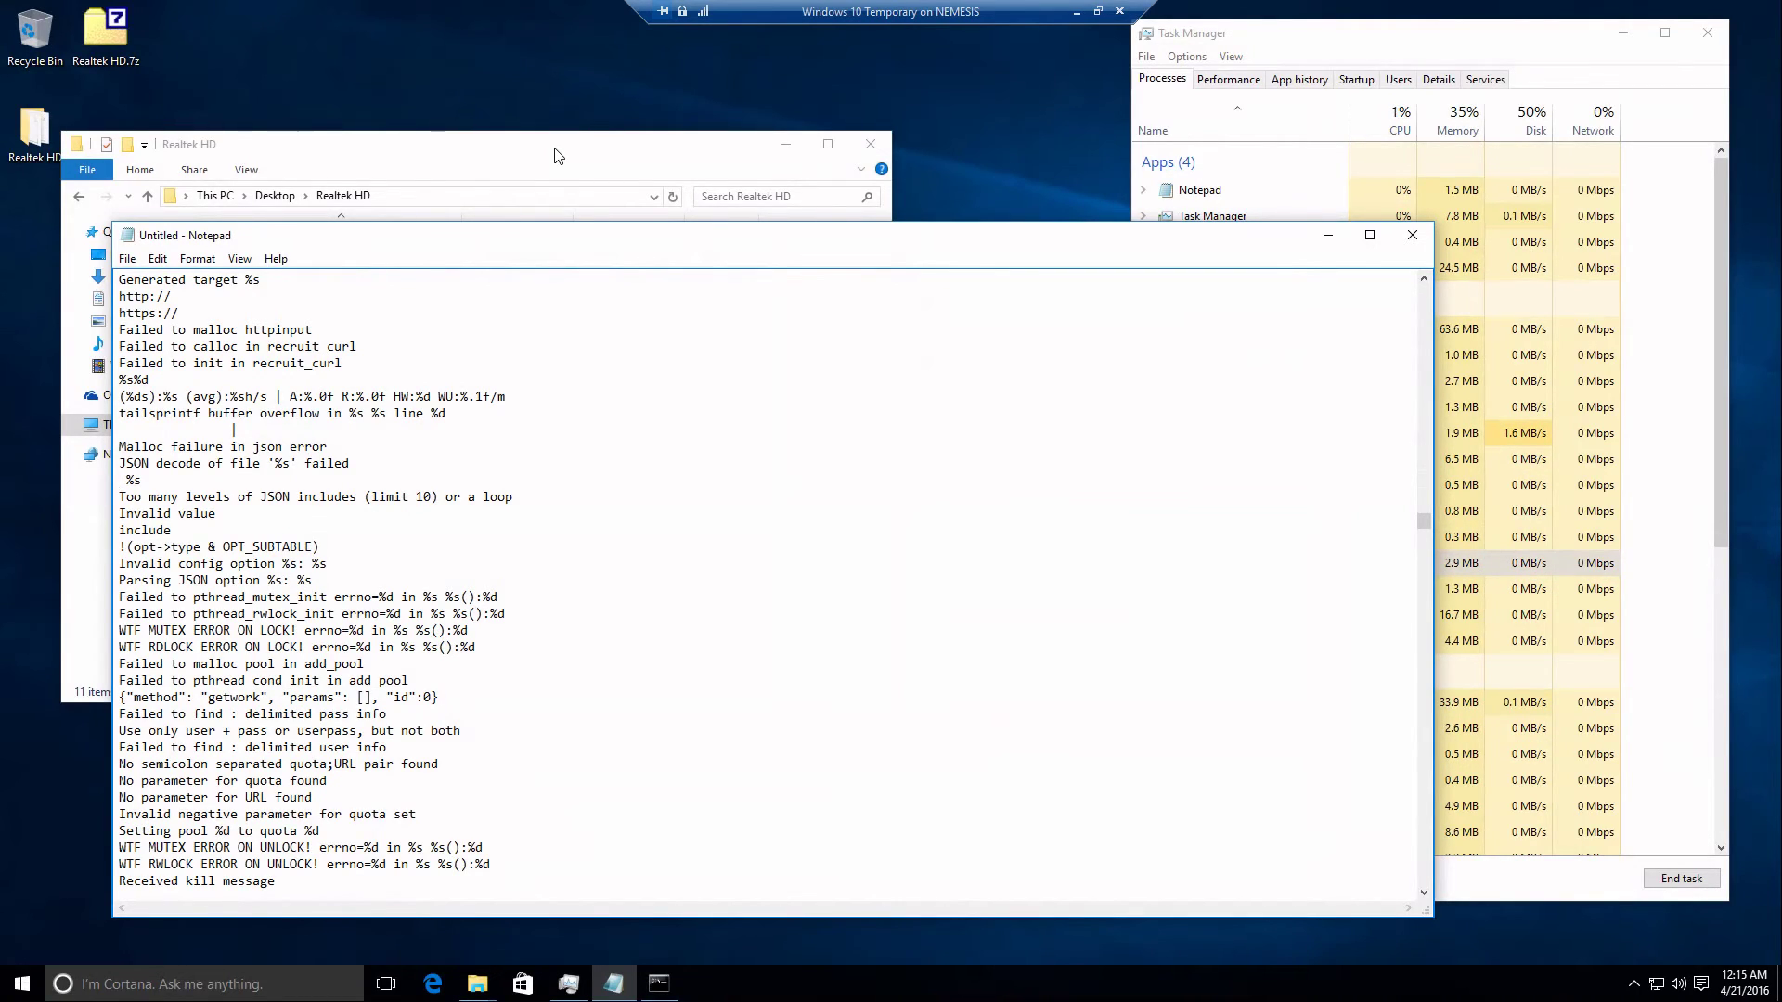
Examine the strings from "Invalid value" through the mining thread shutdown messages to the summary of runtime statistics.
left_click(509, 500)
key("Down")
key("Down")
key("Down")
key("Down")
key("Down")
key("Down")
key("Down")
key("Down")
key("Down")
key("Down")
key("Down")
key("Down")
key("Down")
key("Down")
key("Down")
key("Down")
key("Down")
key("Down")
key("Down")
key("Down")
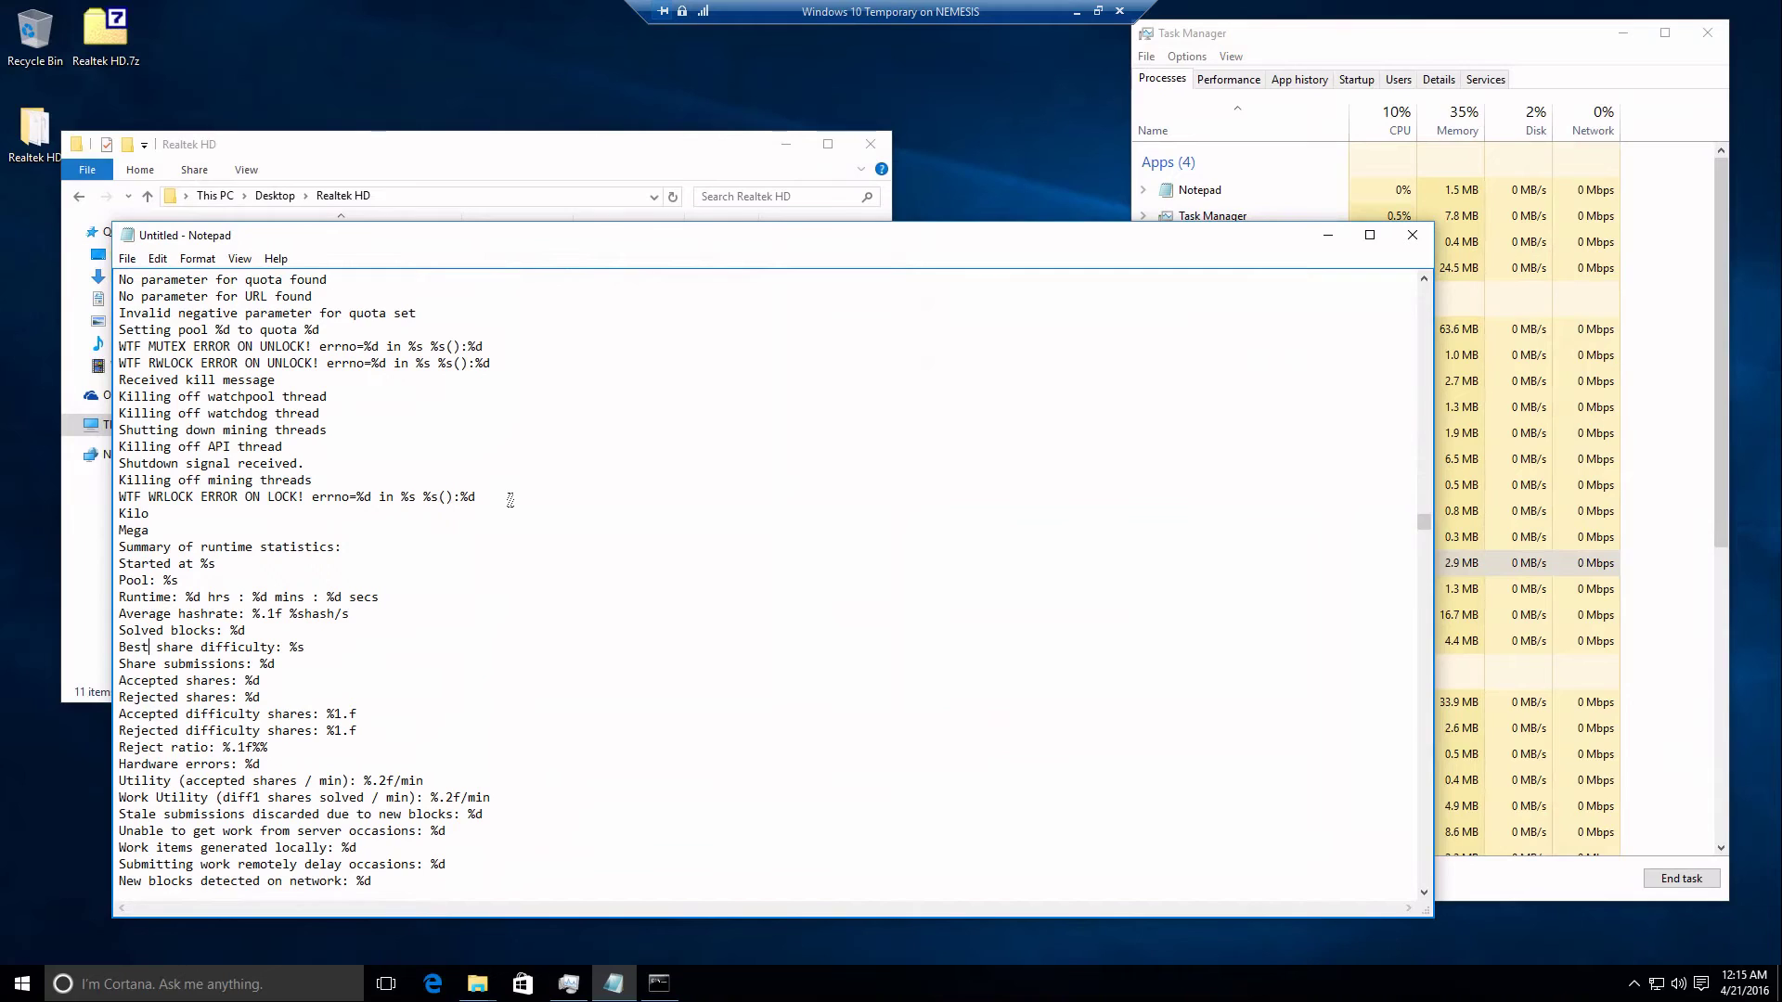
Examine the share and difficulty statistics after "Best share difficulty", including the "SOLVED %d BLOCK%s!" line.
key("Down")
key("Down")
key("Down")
key("Down")
key("Down")
key("Down")
key("Down")
key("Down")
key("Down")
key("Down")
key("Down")
key("Down")
key("Down")
key("Down")
key("Down")
scroll(509, 501, "down", 4)
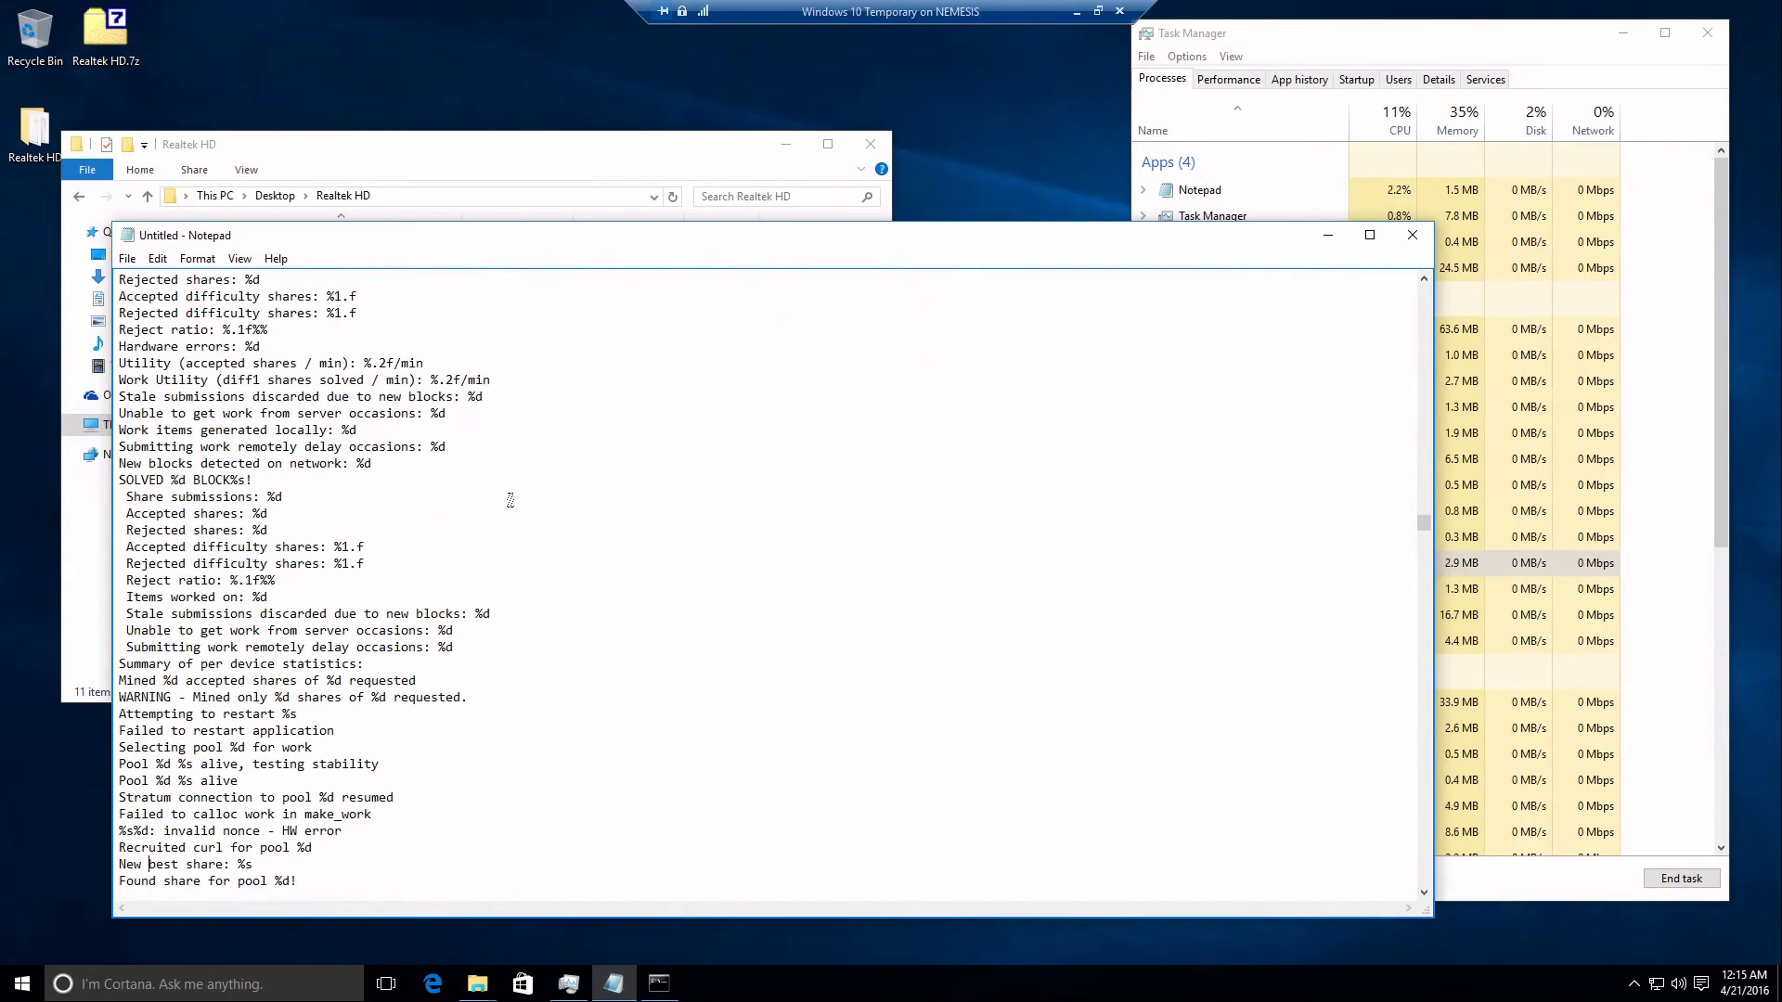
key("Up")
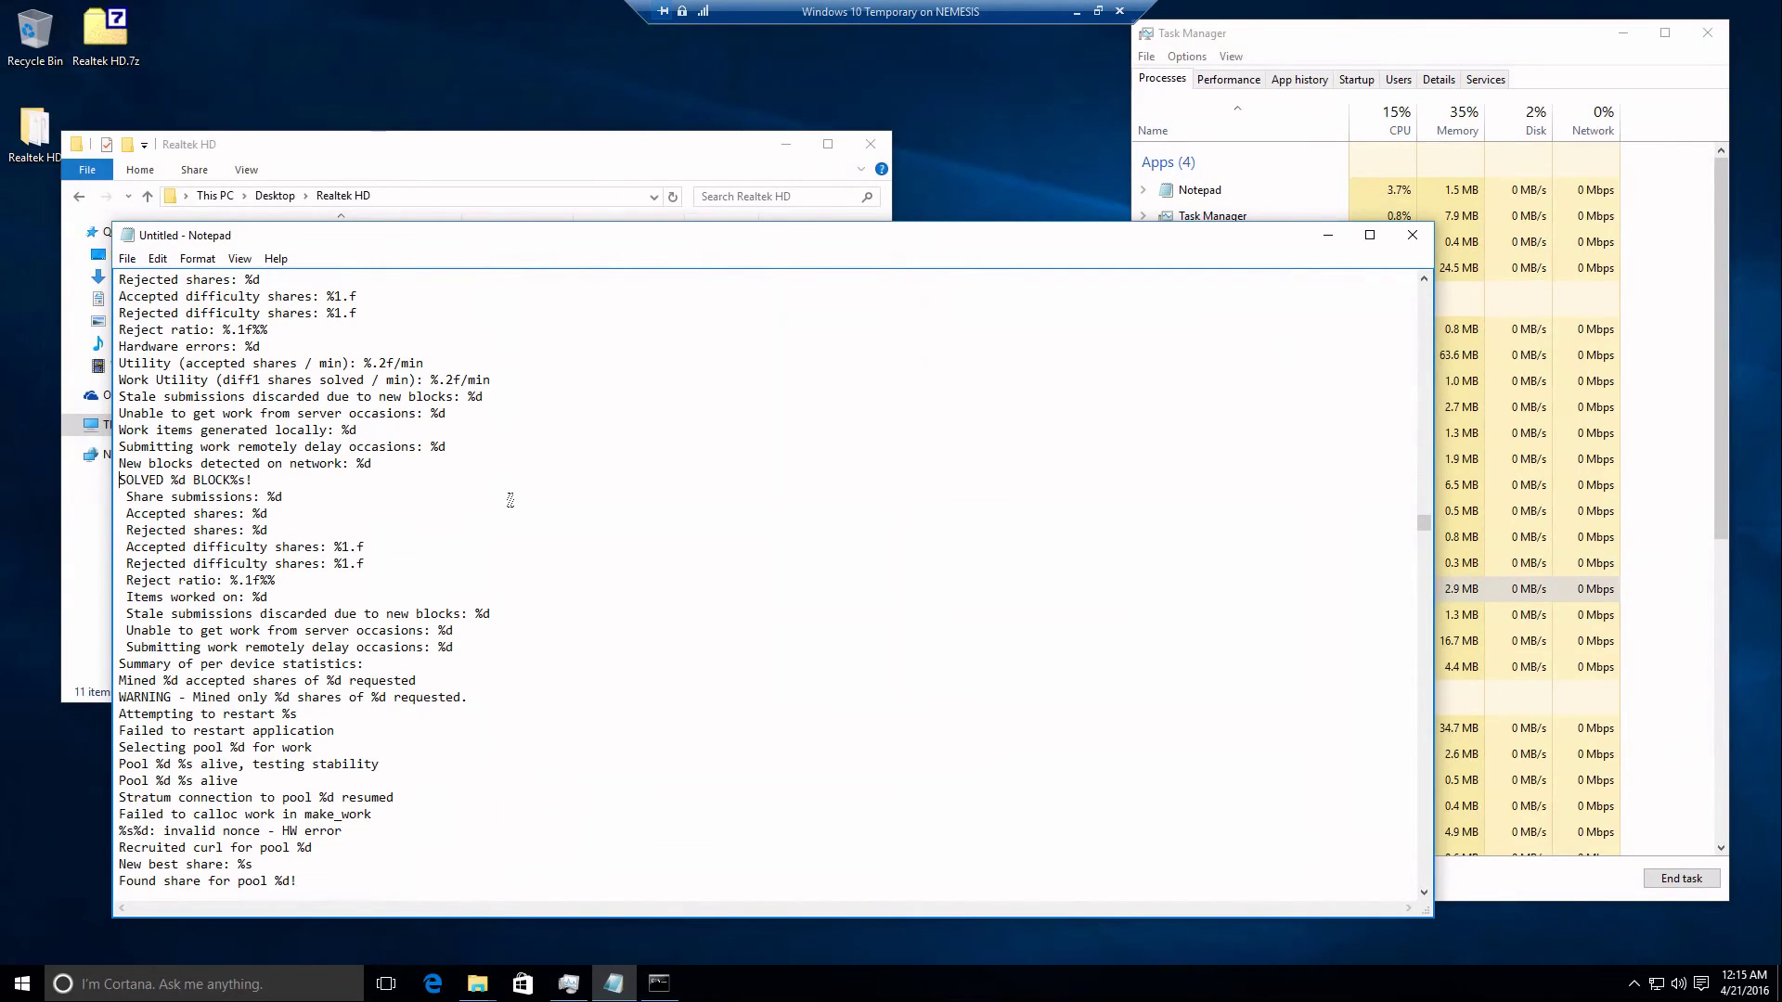
Highlight the block, share and pool messages starting from "SOLVED %d BLOCK%s!" past "Pool %d %s not responding!".
key("shift+Down")
key("shift+Down")
key("shift+Down")
key("shift+Down")
key("shift+Down")
key("shift+Down")
key("shift+Down")
key("shift+Down")
key("shift+Down")
key("shift+Down")
key("shift+Down")
key("shift+Down")
key("shift+Down")
key("shift+Down")
key("shift+Down")
key("shift+Down")
key("shift+Down")
key("shift+Down")
key("shift+Down")
key("shift+Down")
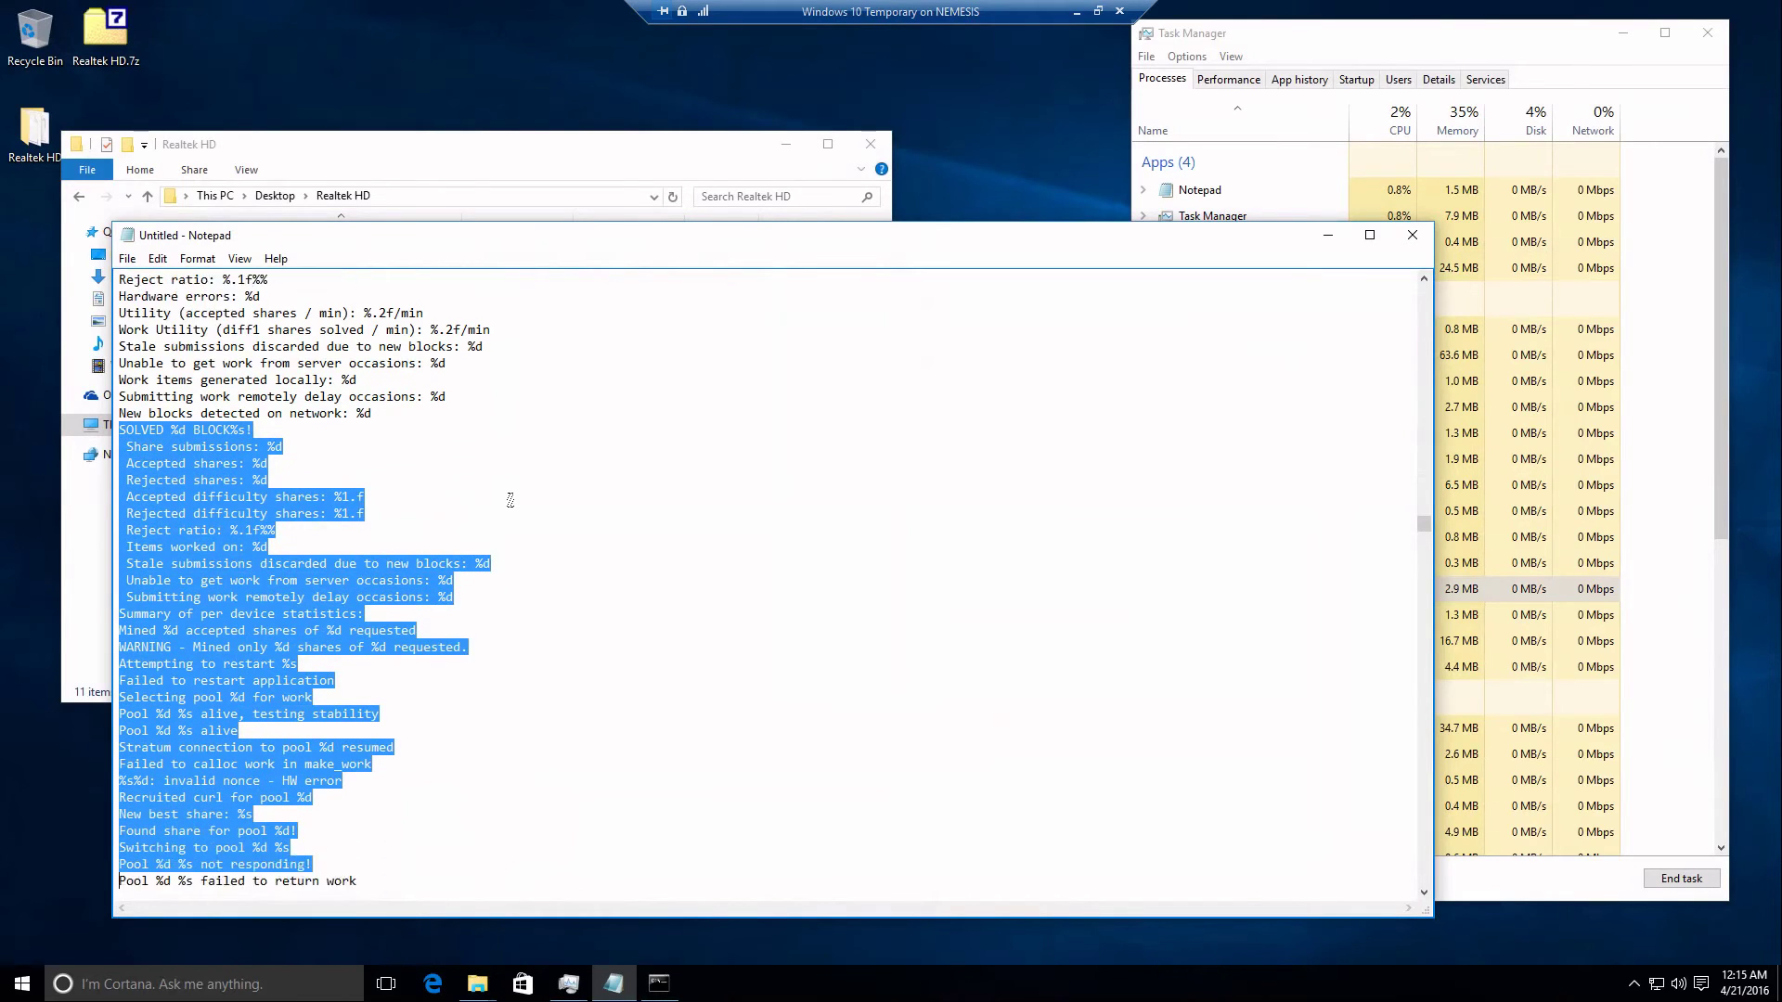
key("shift+Down")
key("shift+Down")
key("shift+Down")
key("shift+Down")
key("shift+Down")
key("shift+Down")
key("shift+Down")
key("shift+Down")
key("shift+Down")
key("shift+Down")
key("shift+Down")
key("shift+Down")
key("shift+Down")
key("shift+Down")
key("shift+Down")
key("shift+Down")
key("shift+Down")
key("shift+Down")
key("shift+Down")
key("shift+Down")
Examine the thread health, new block, stratum and getblocktemplate strings down to "Testing pool %d stratum %s".
key("Down")
key("Down")
key("Down")
key("Down")
key("Down")
key("Down")
key("Down")
key("Down")
key("Down")
key("Down")
key("Down")
key("Down")
key("Down")
key("Down")
key("Down")
key("Down")
key("Down")
key("Down")
key("Down")
key("Down")
key("Down")
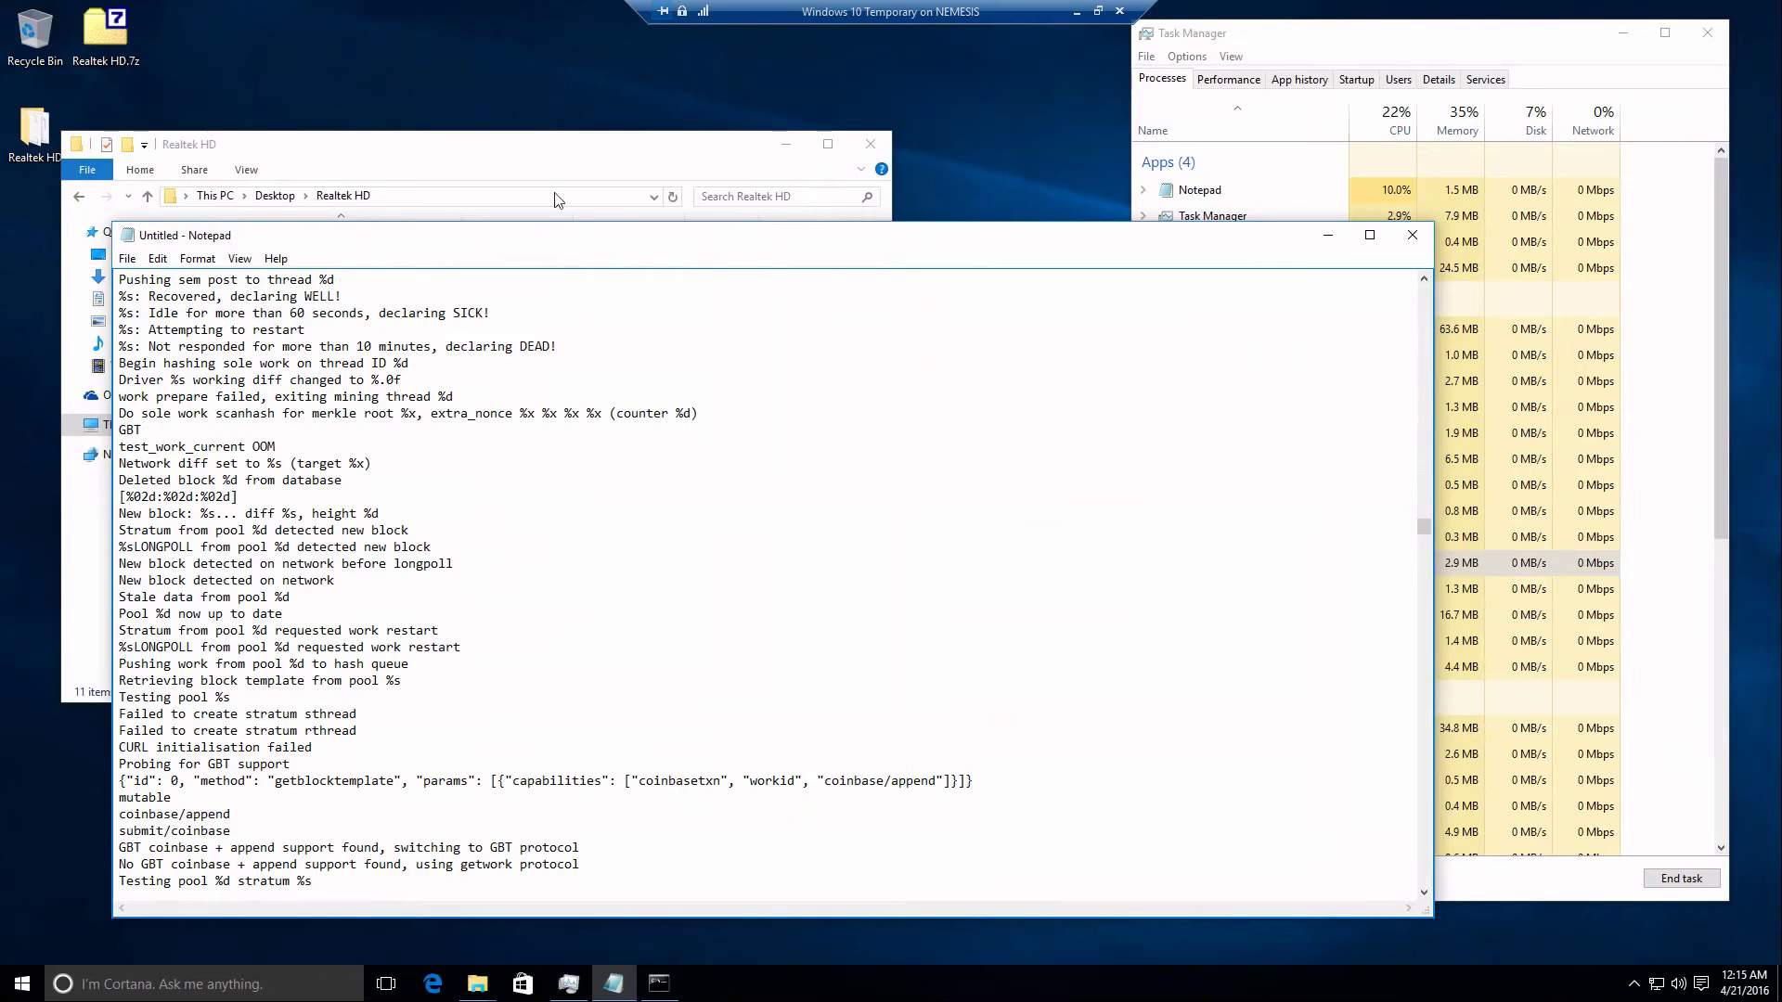
Close the untitled strings document without saving, and open config.xml from the Realtek HD folder in Notepad.
left_click(1411, 235)
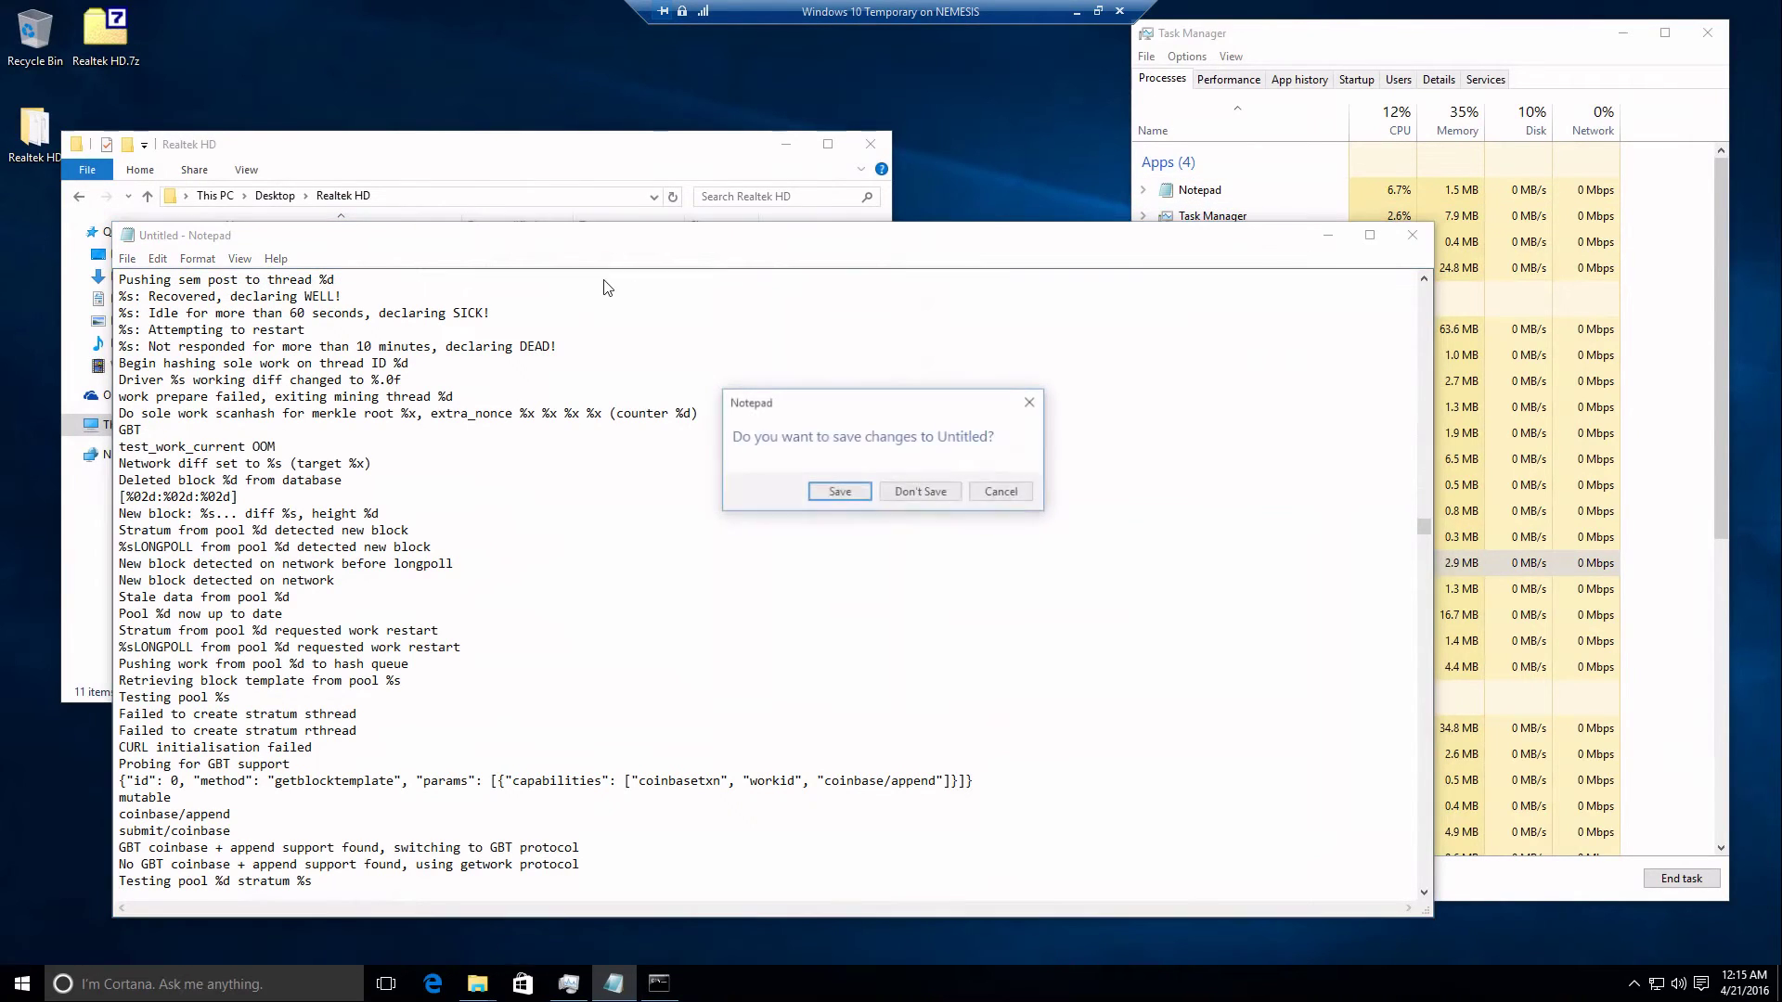
left_click(921, 491)
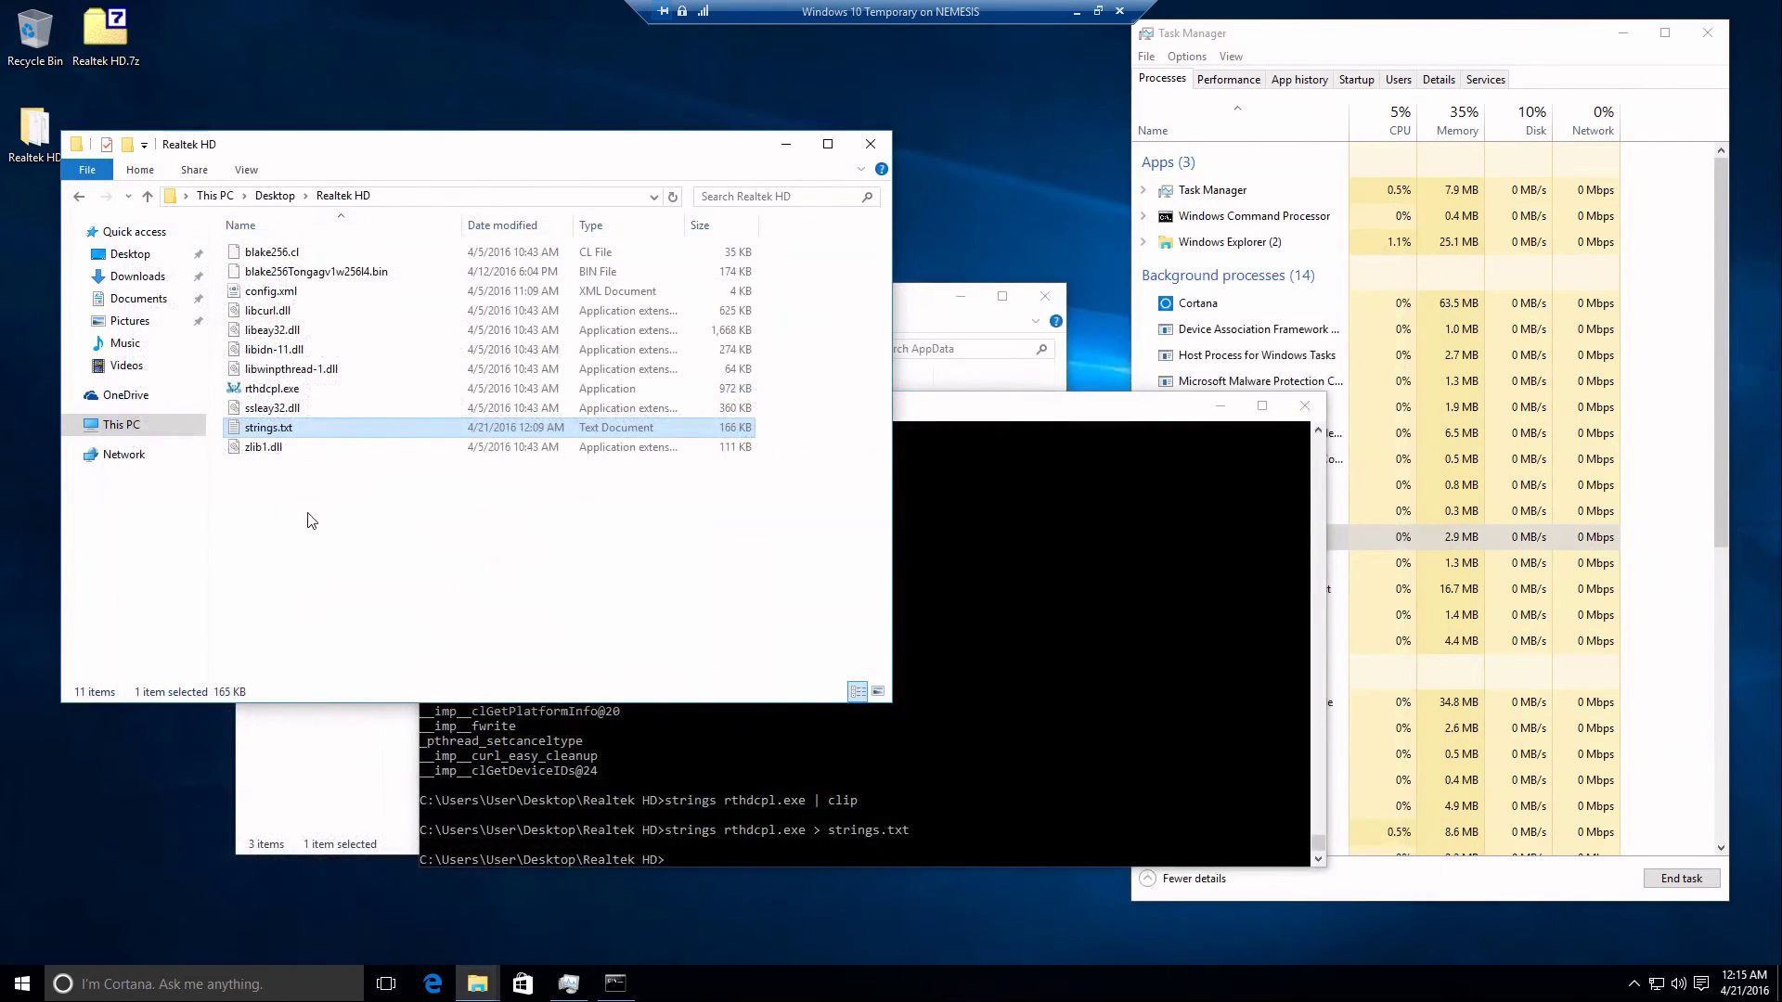
left_click(267, 292)
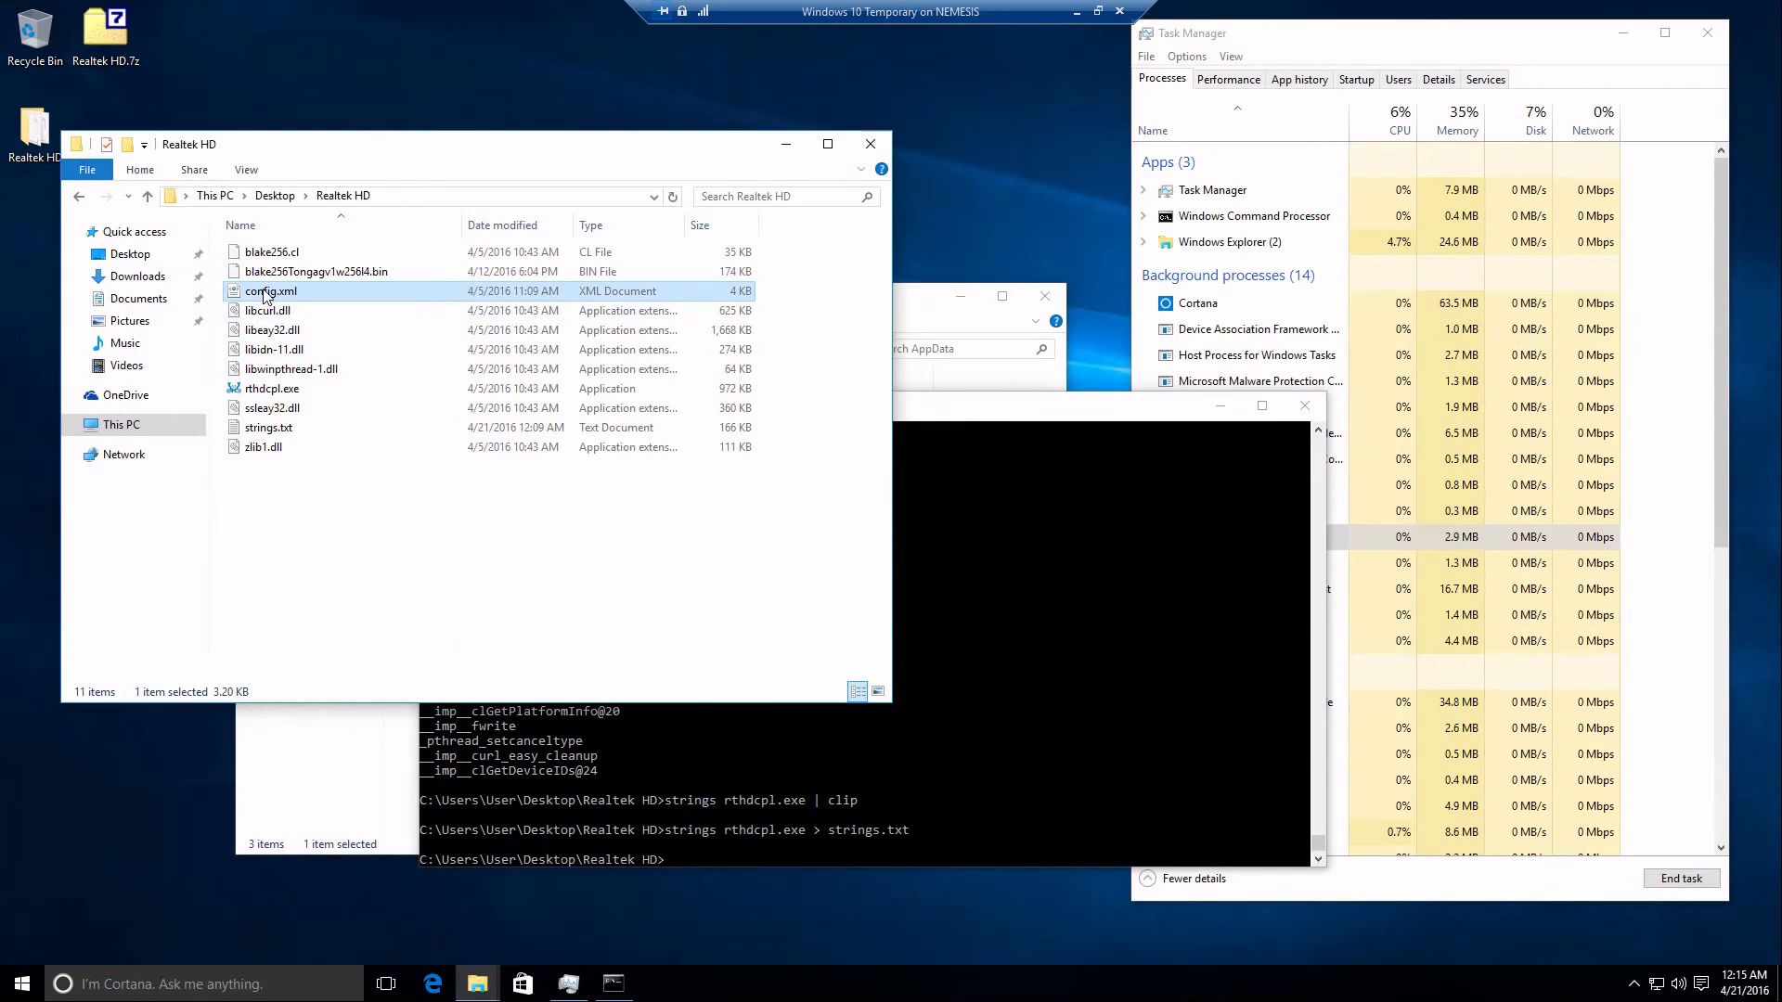
right_click(266, 293)
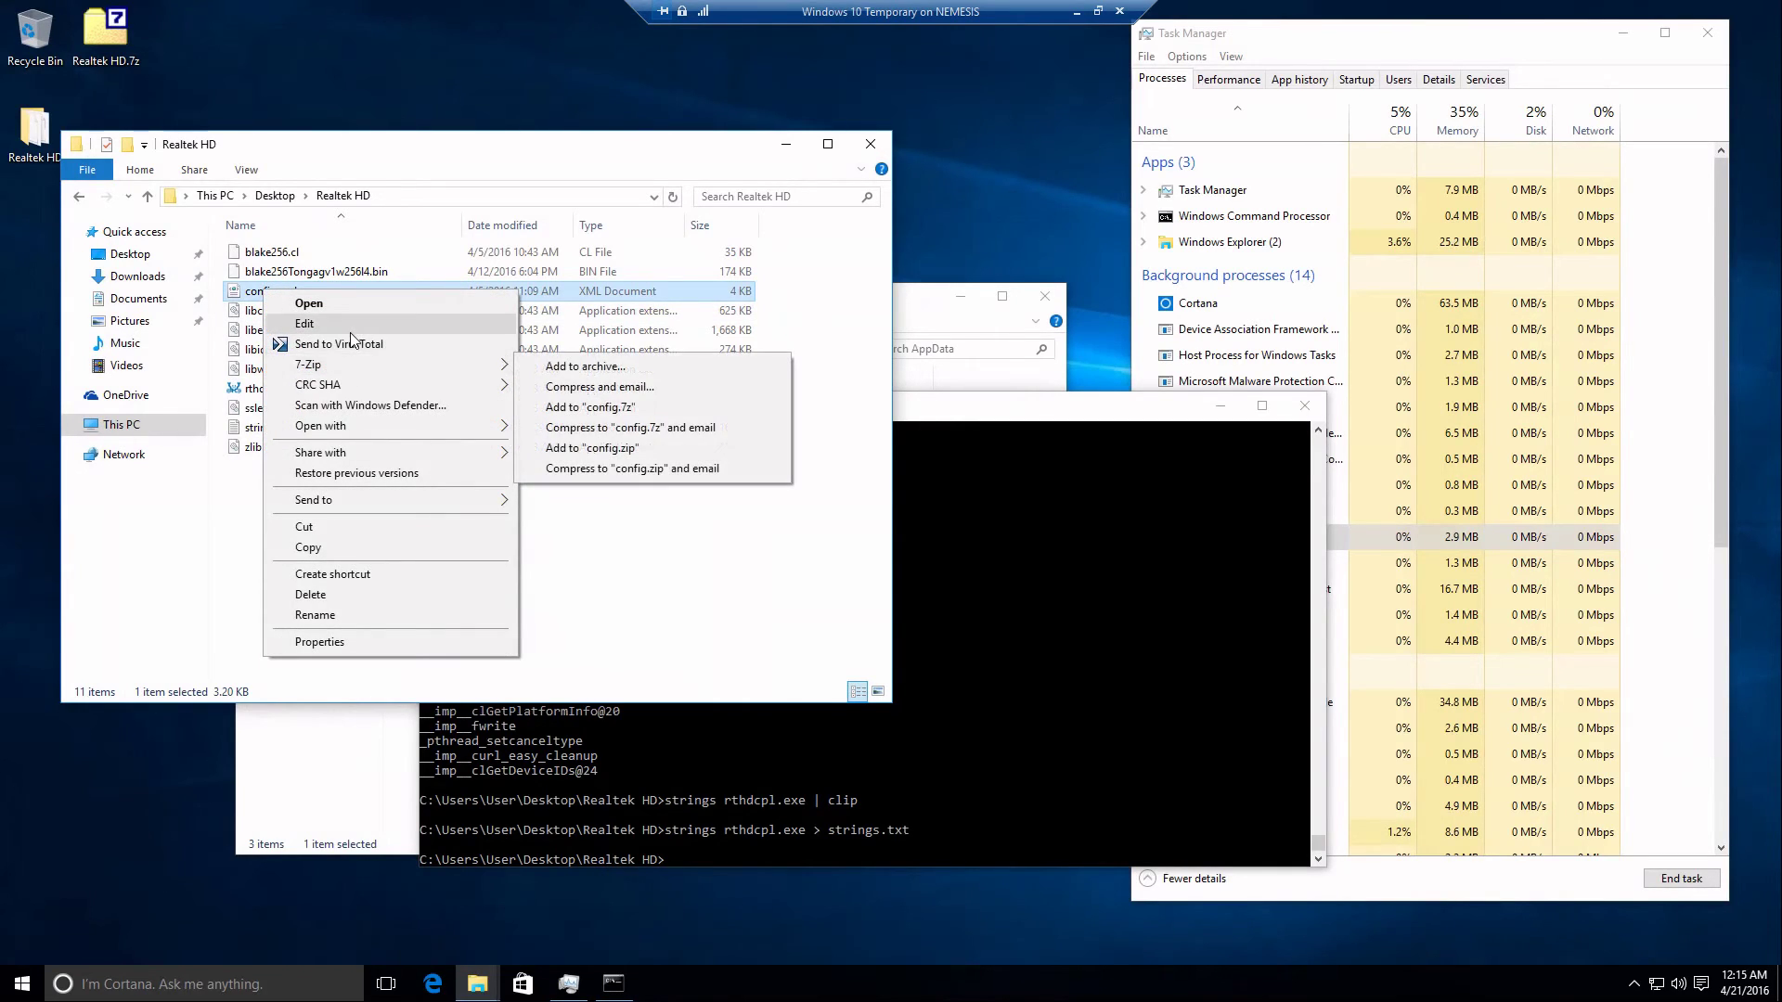
mouse_move(417, 426)
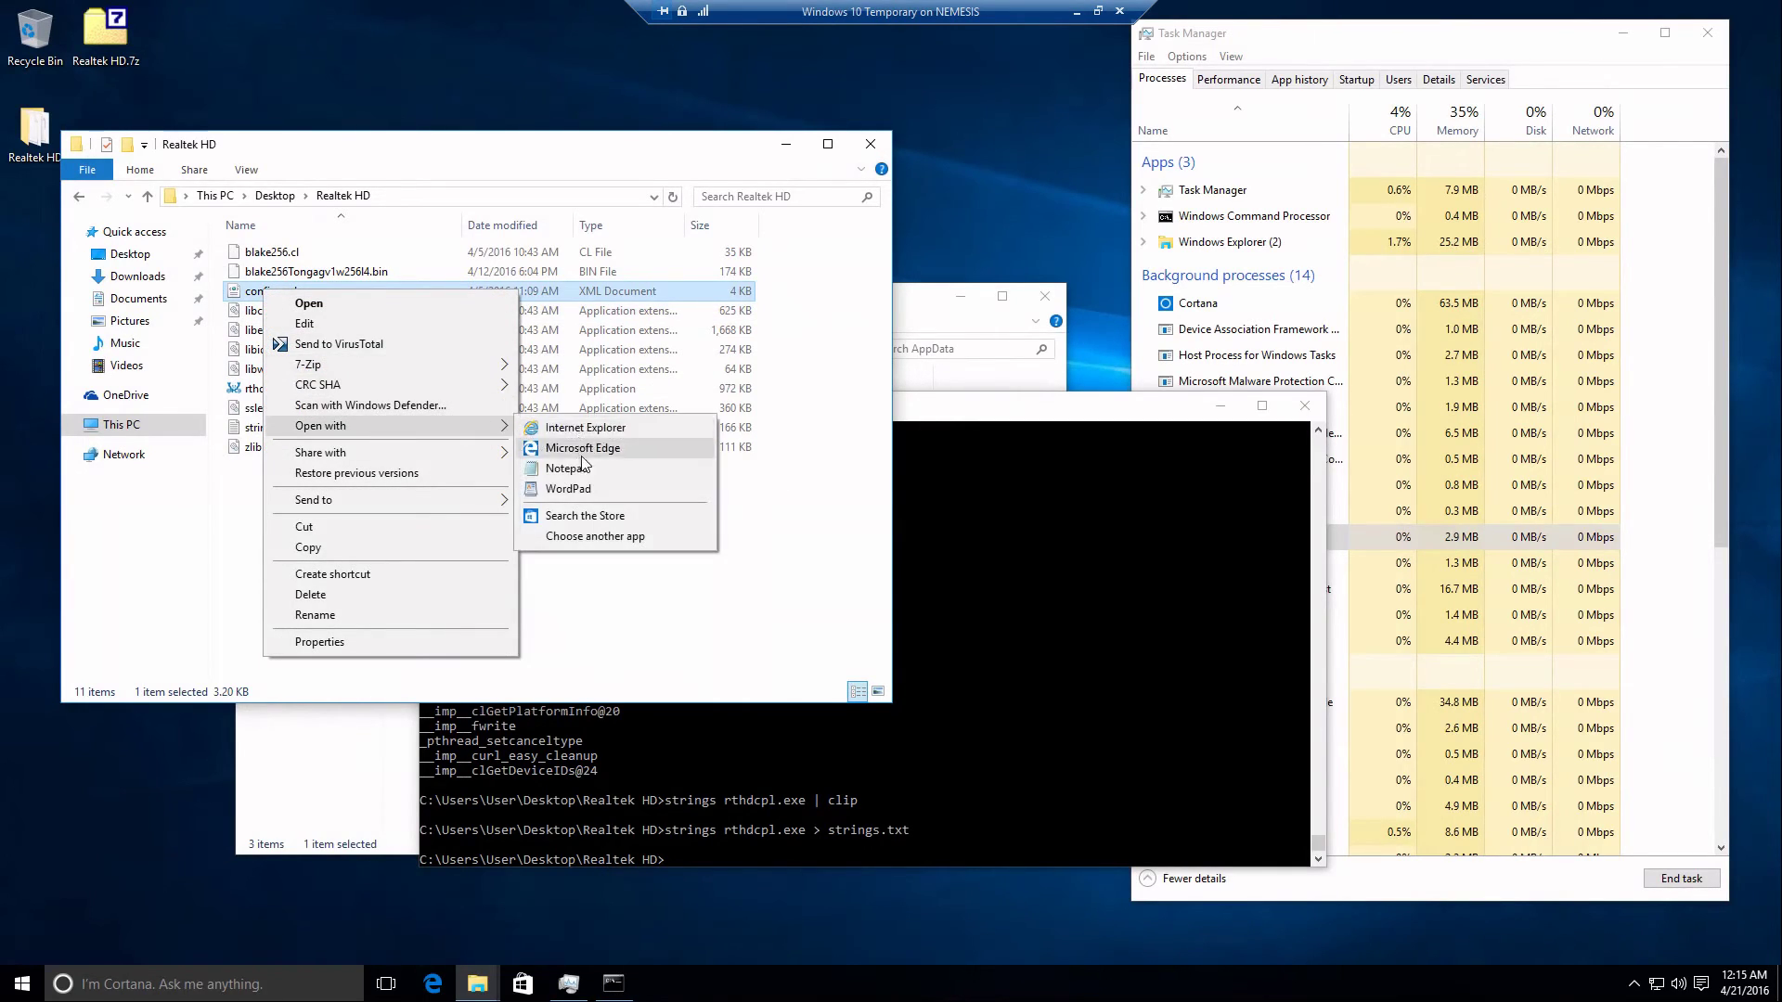
left_click(592, 468)
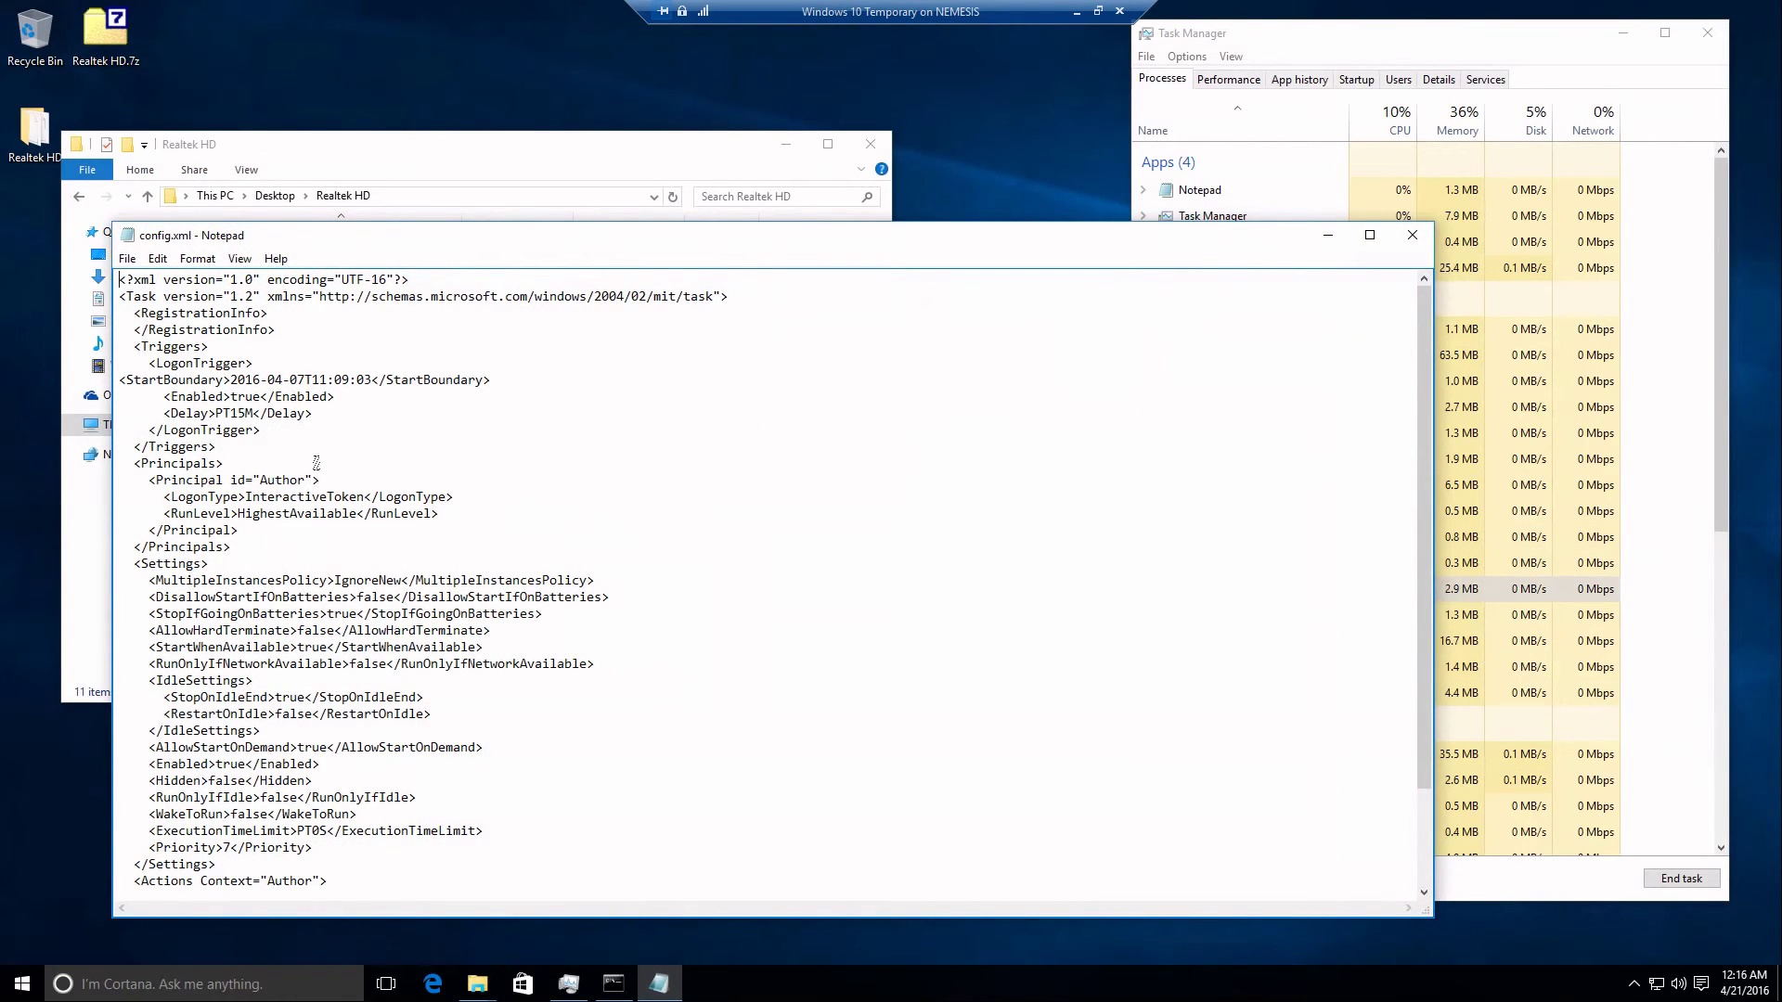
Highlight the Command and WorkingDirectory paths under Exec in config.xml, and show the Realtek HD folder's full path for comparison.
left_click_drag(634, 236, 880, 261)
scroll(793, 518, "down", 3)
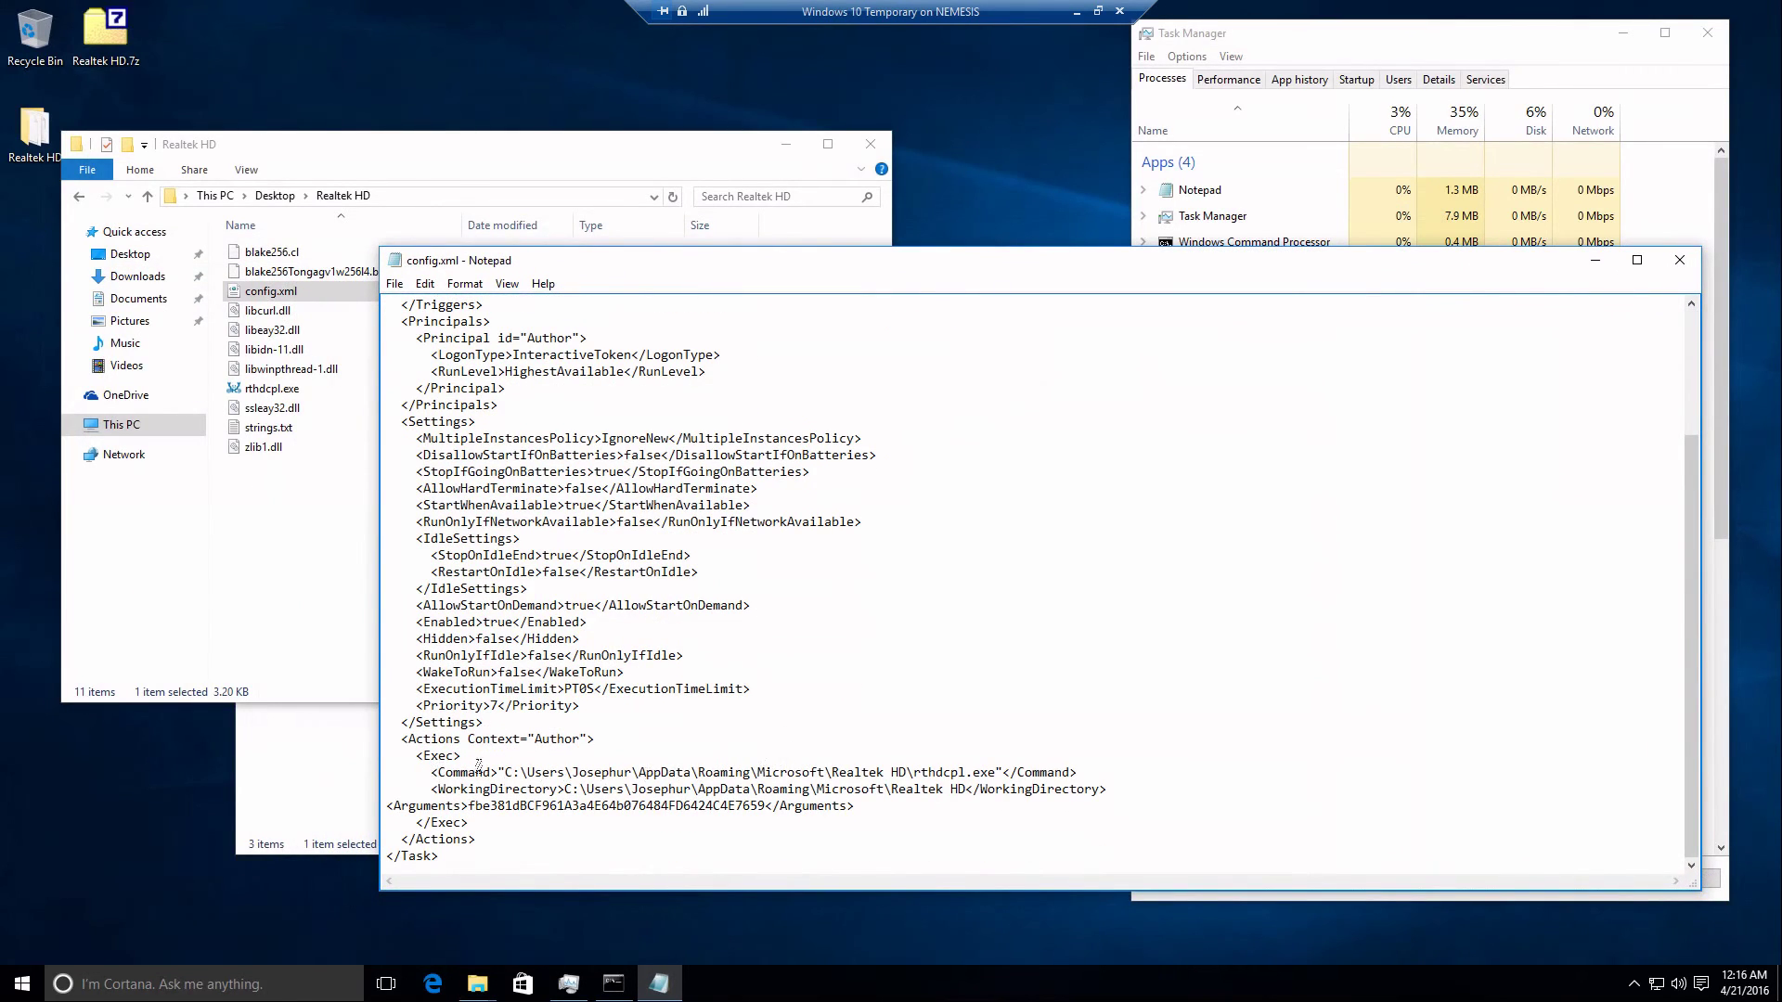
left_click_drag(542, 772, 1025, 790)
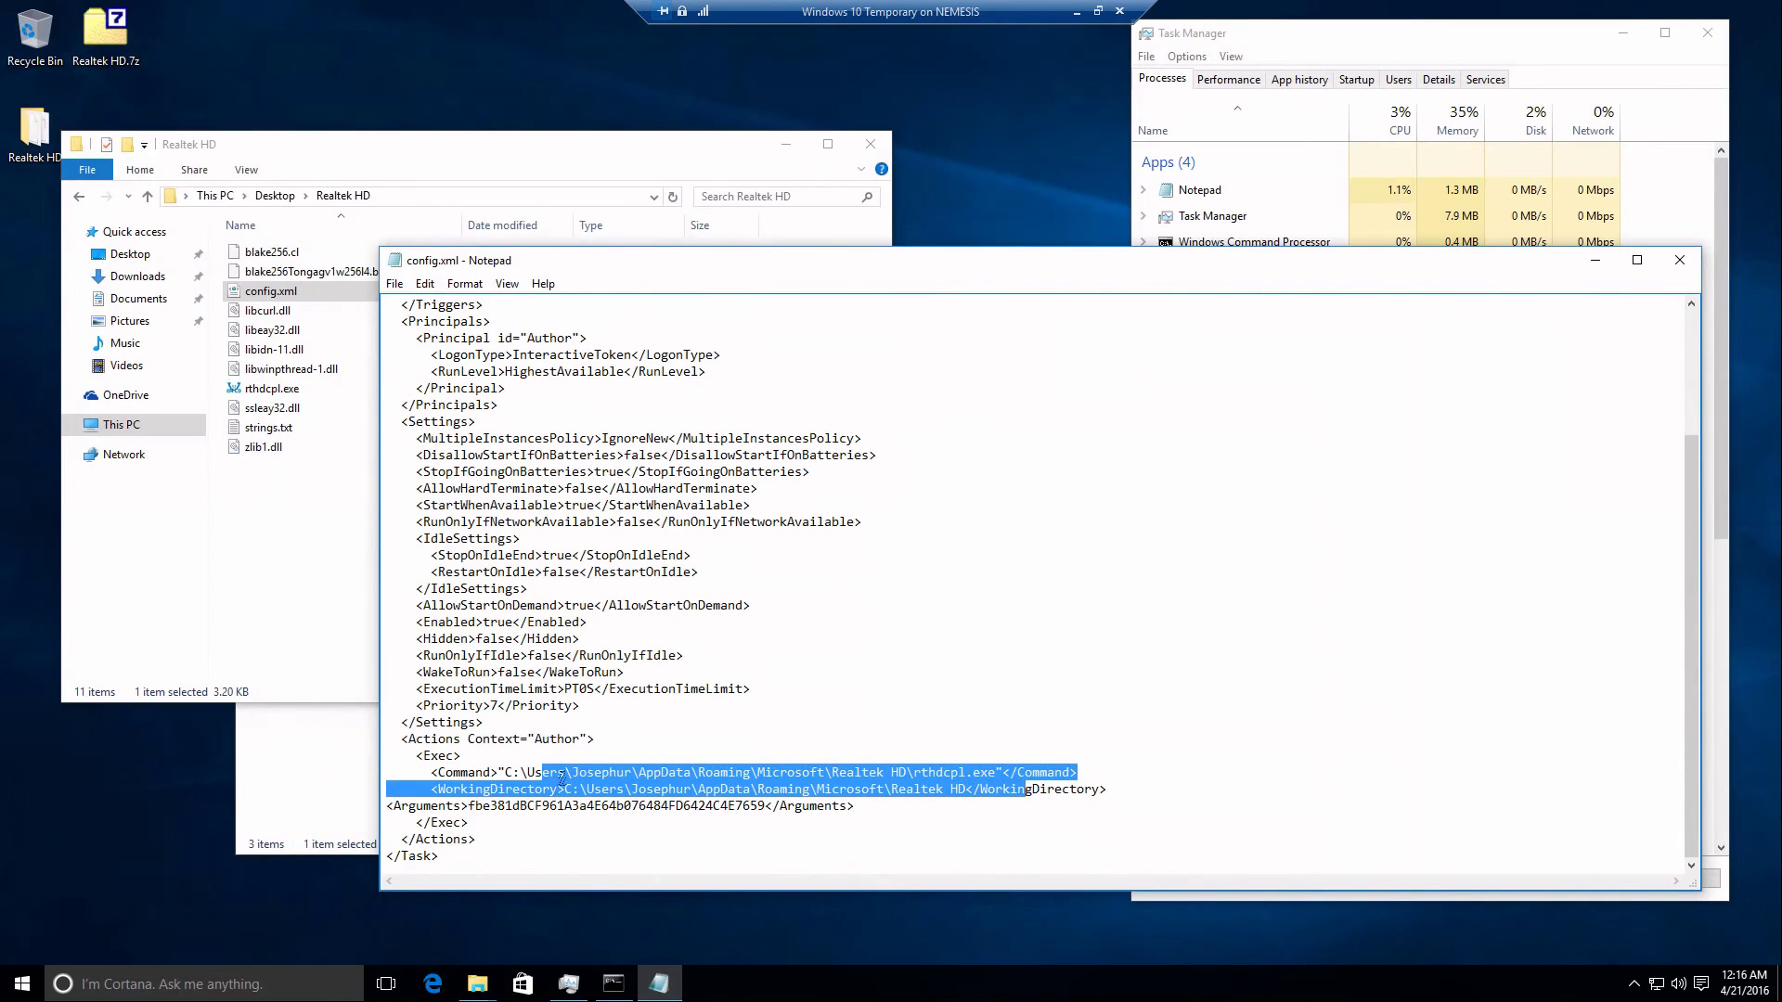
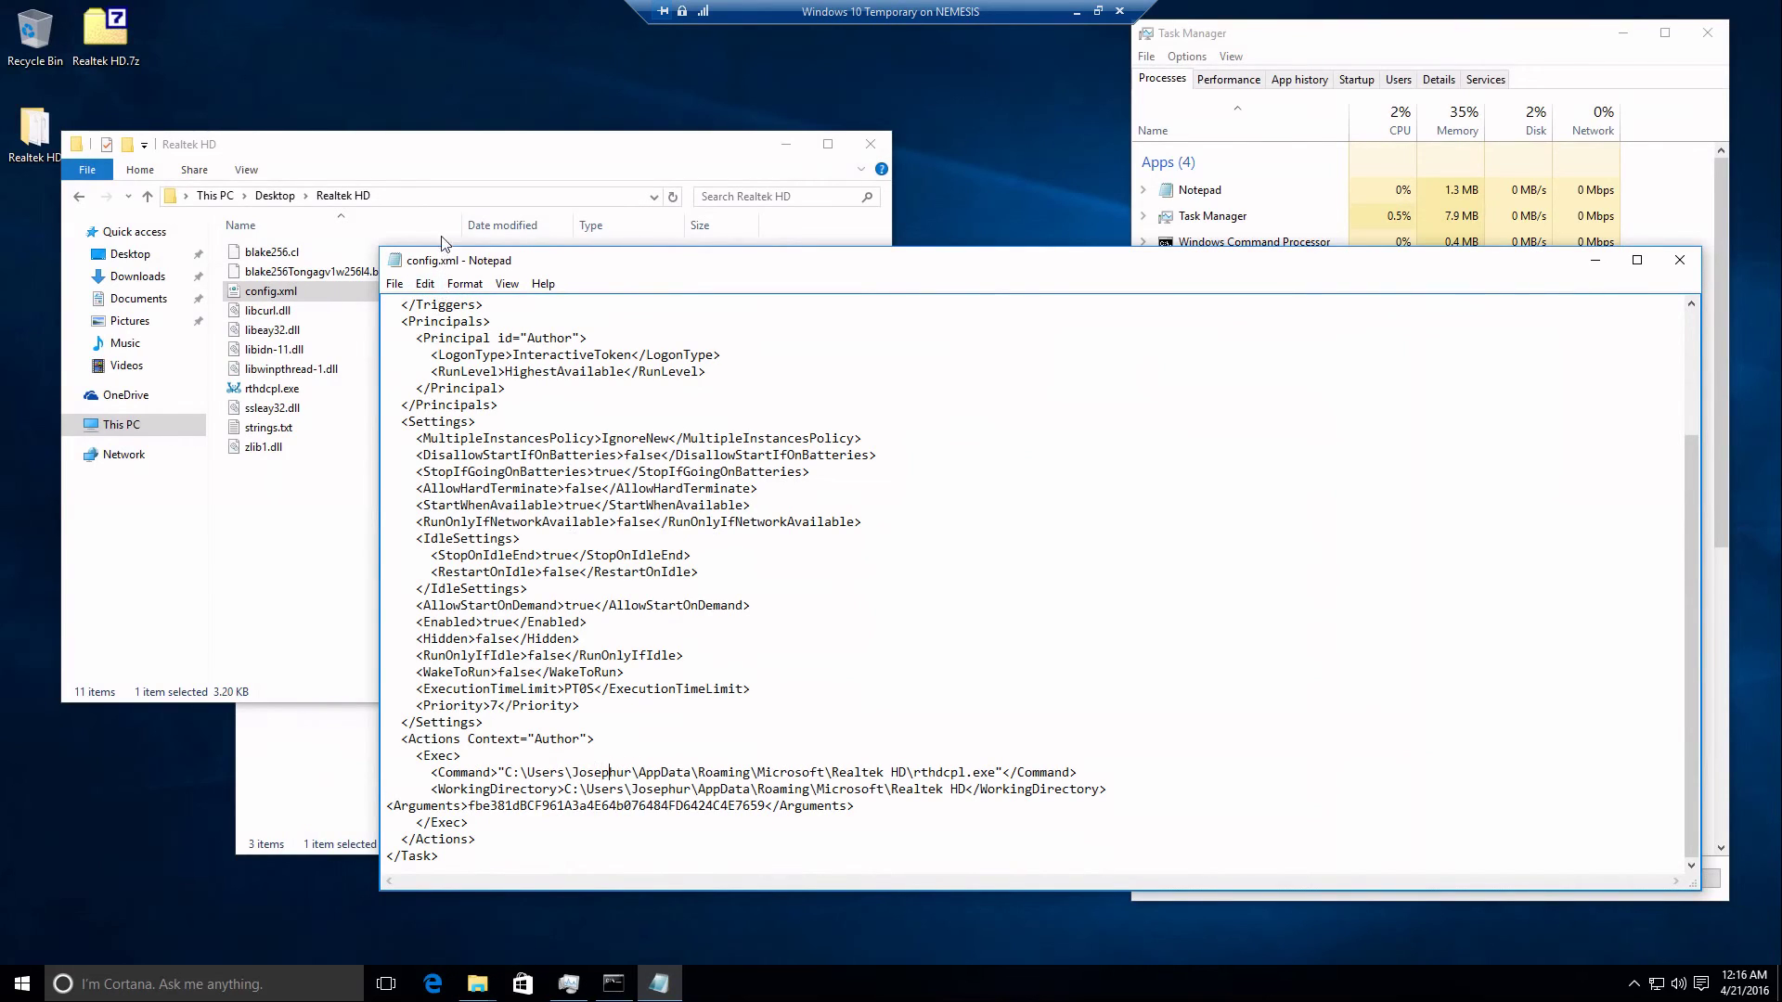
left_click(444, 197)
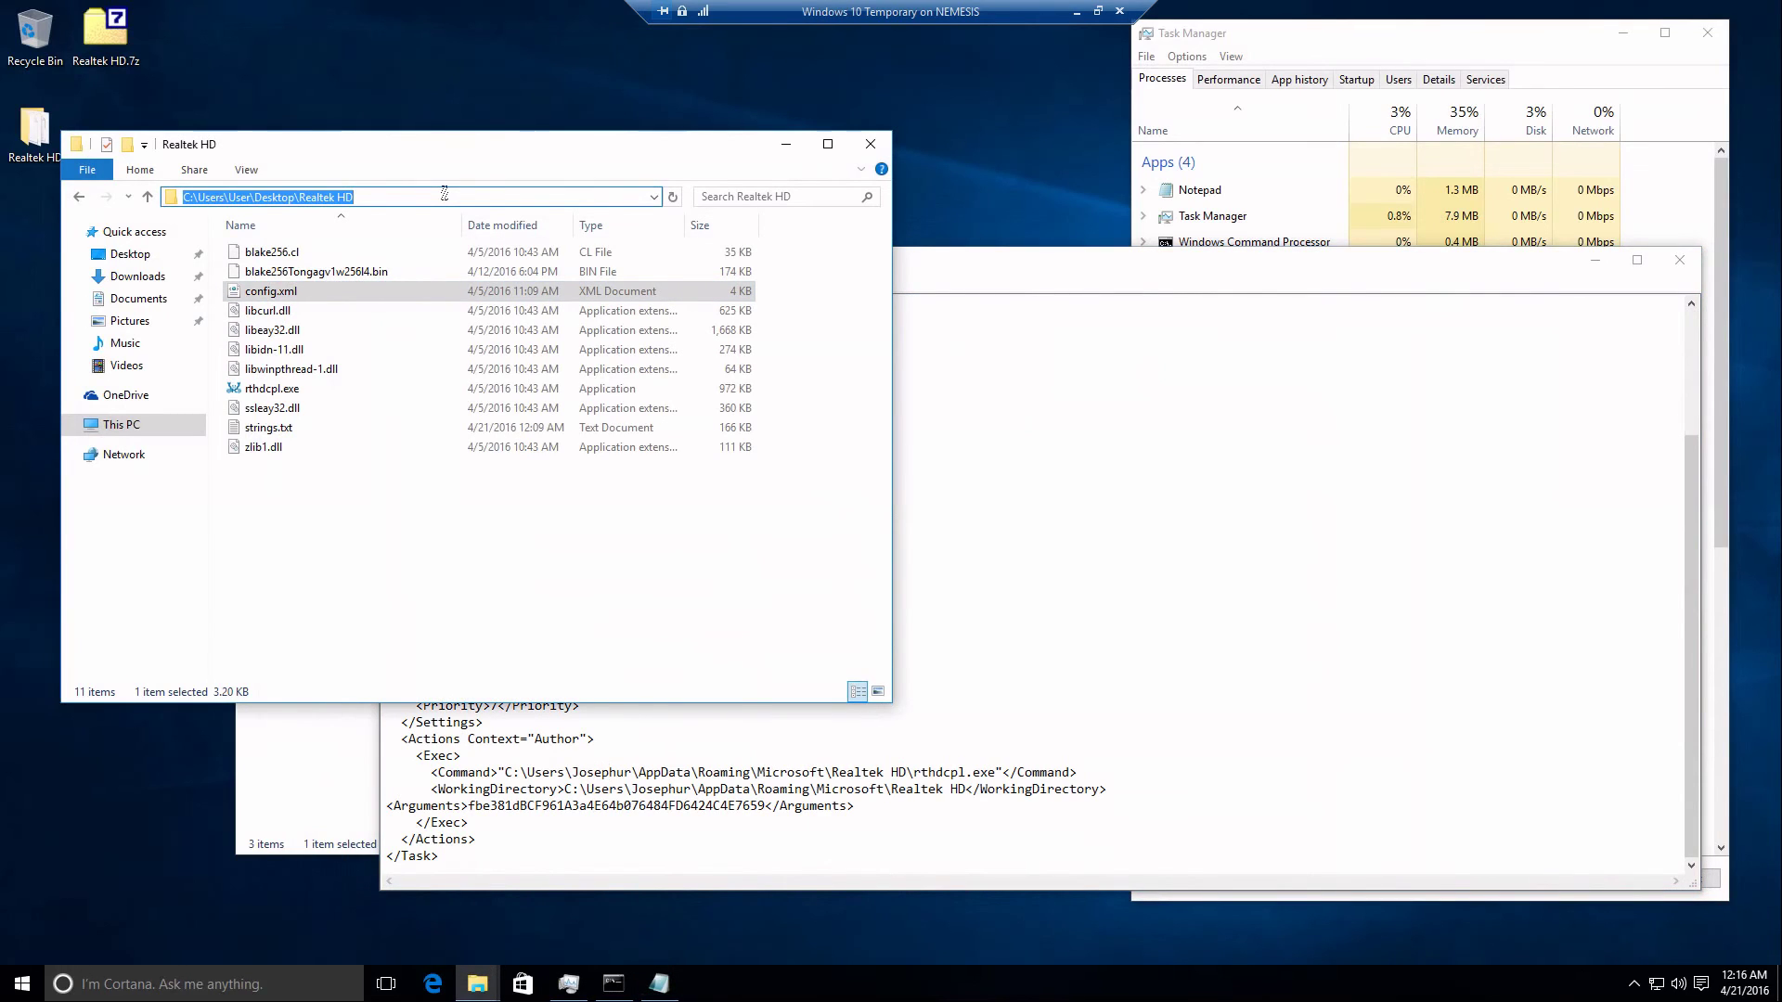
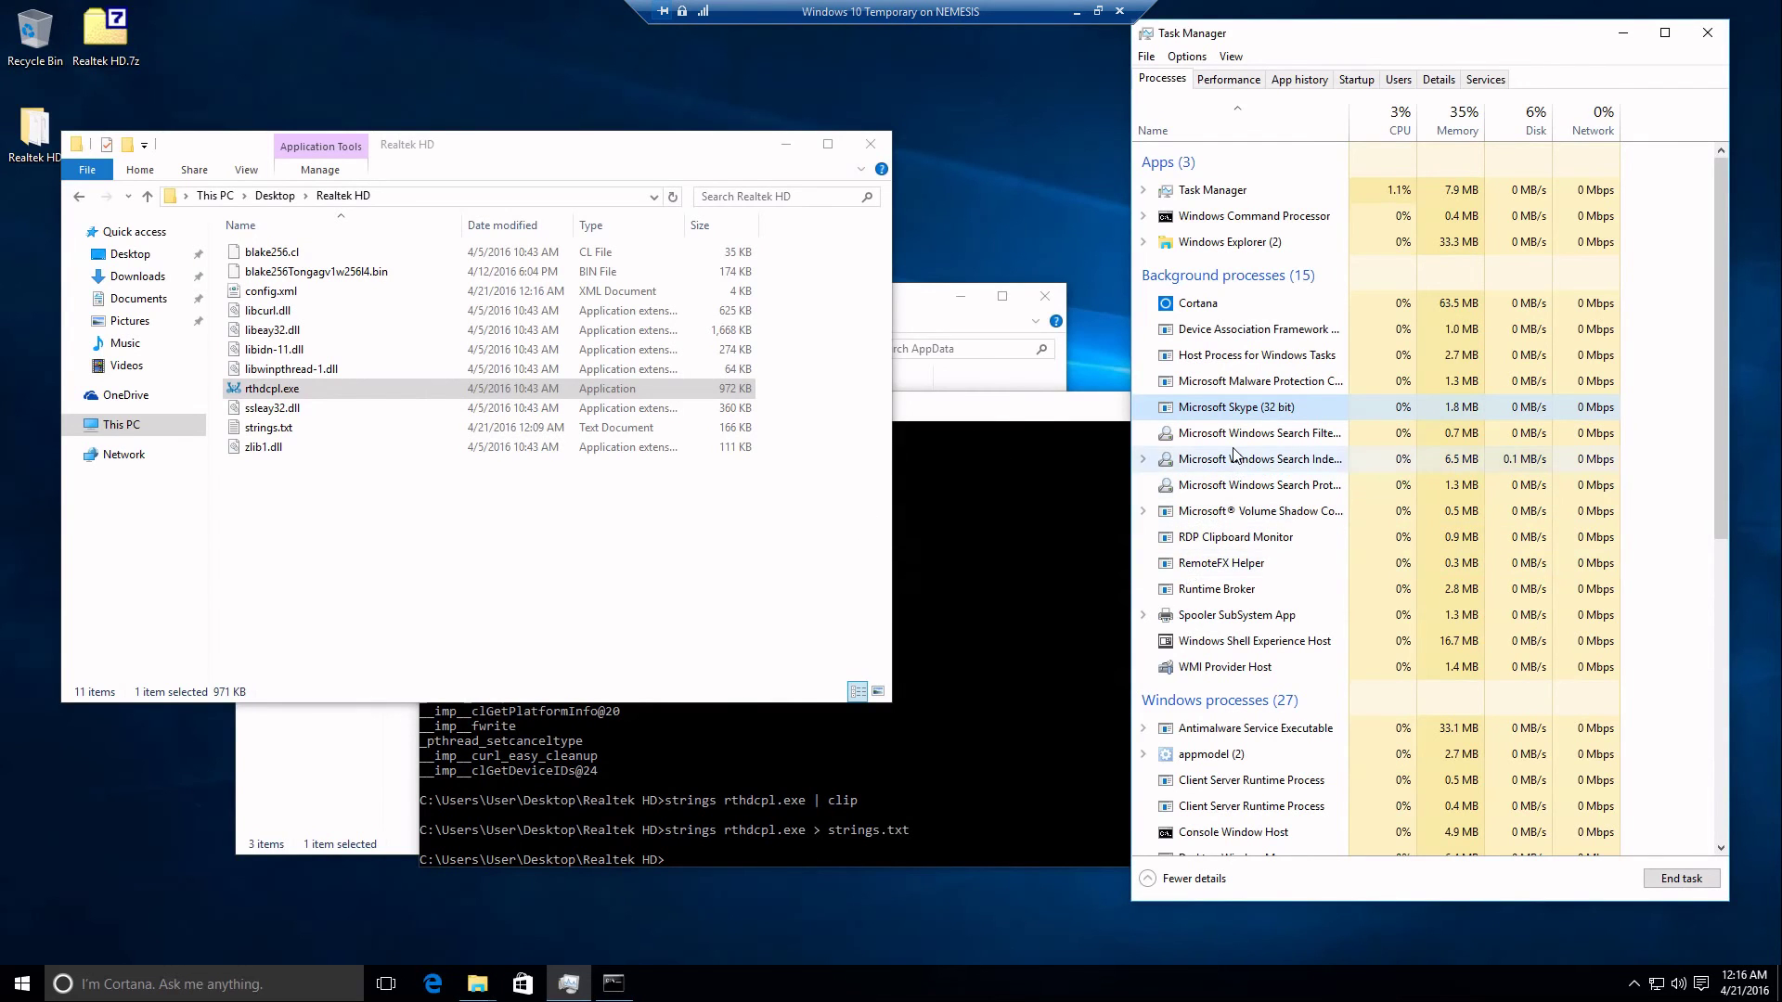
Check the running processes in Task Manager, and allow rthdcpl.exe to run with permission to make changes to the PC.
scroll(1235, 456, "down", 7)
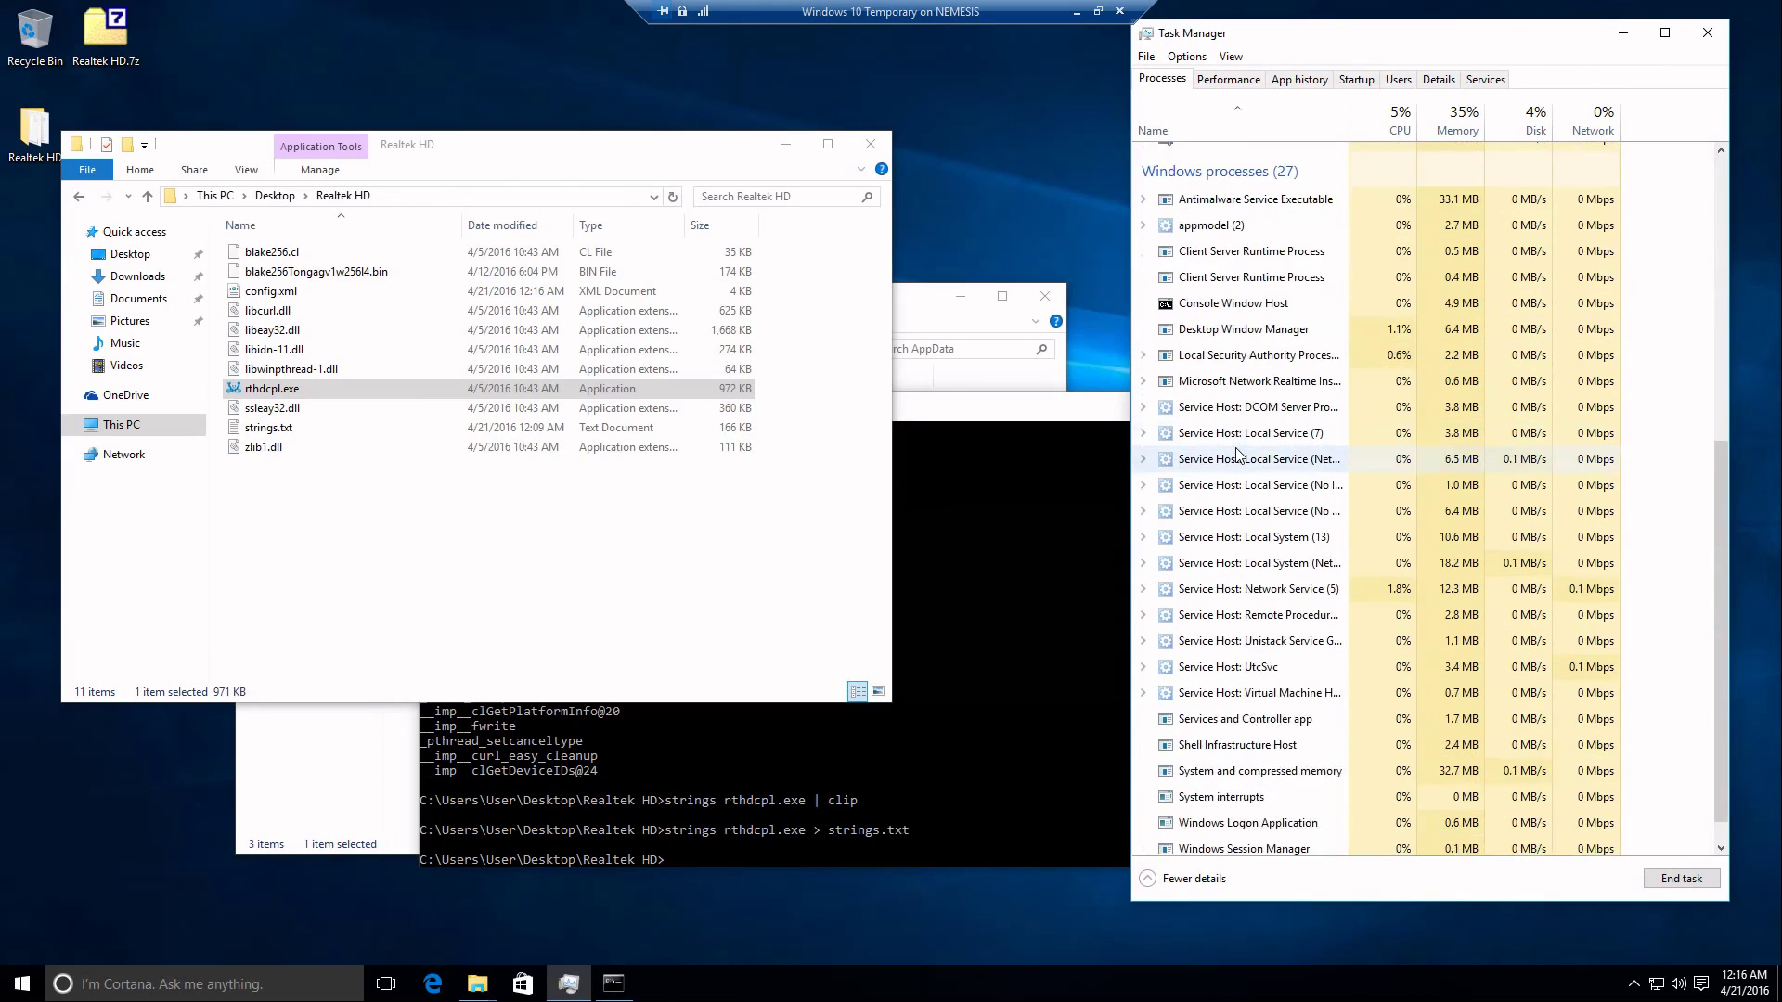
scroll(1240, 436, "up", 5)
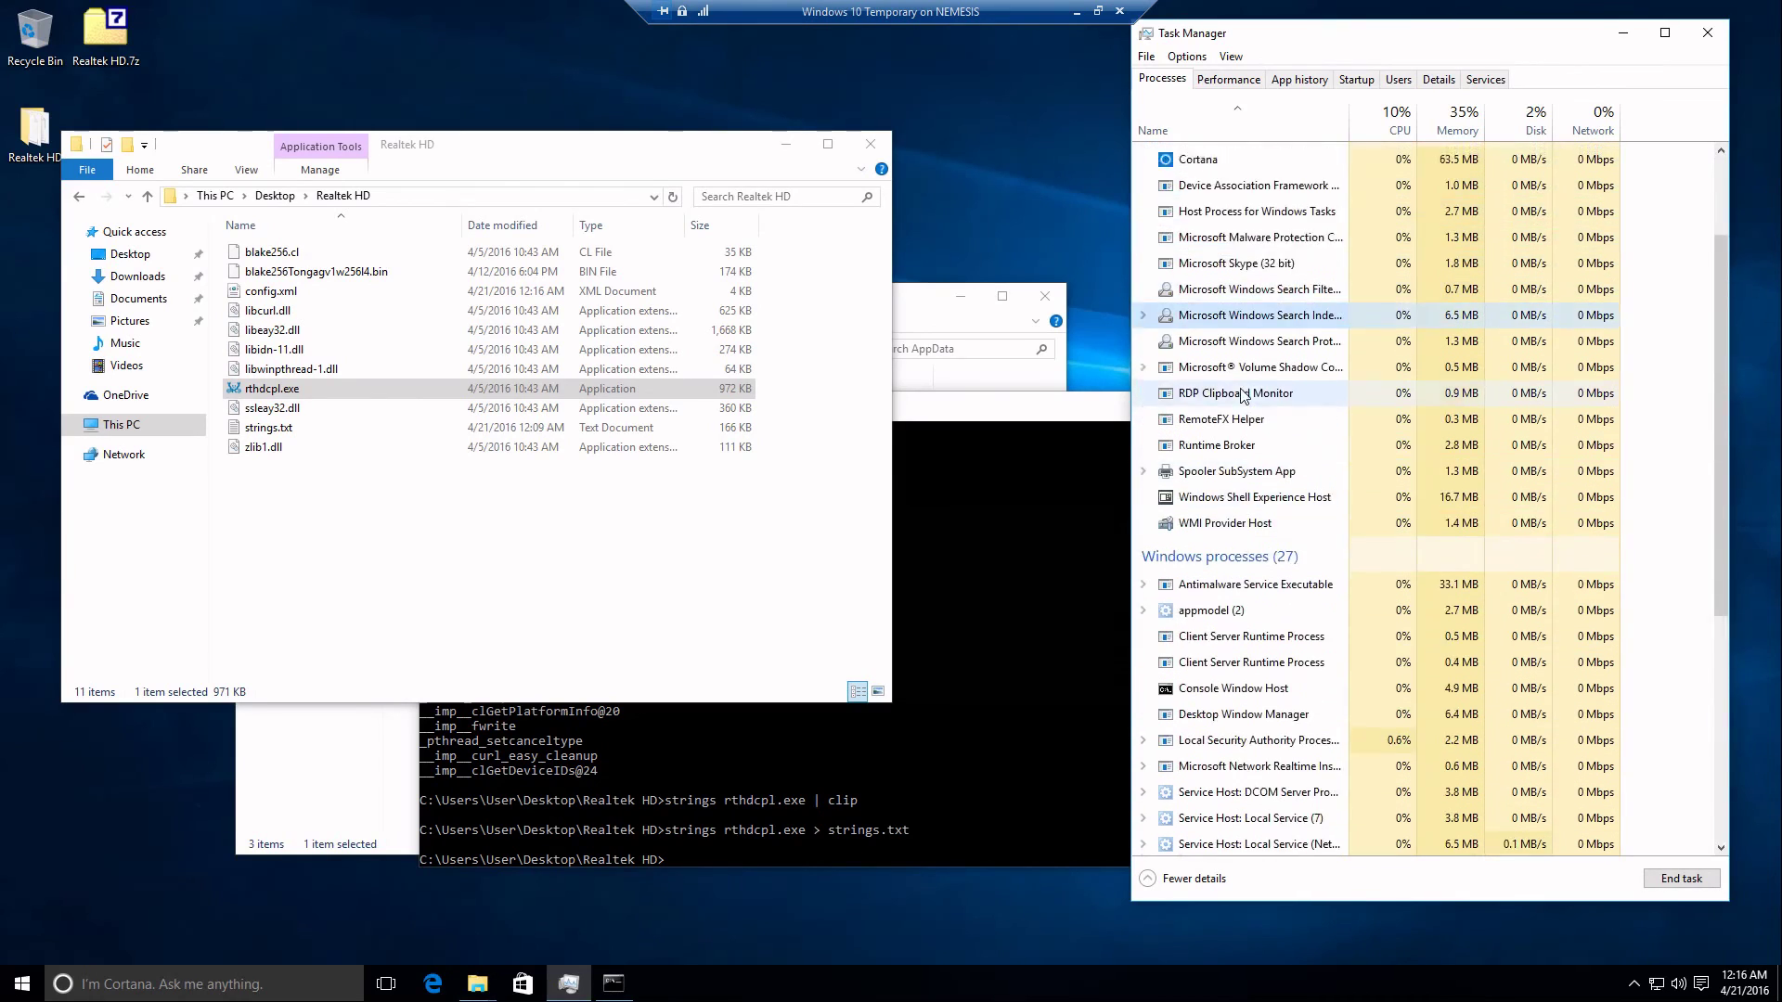
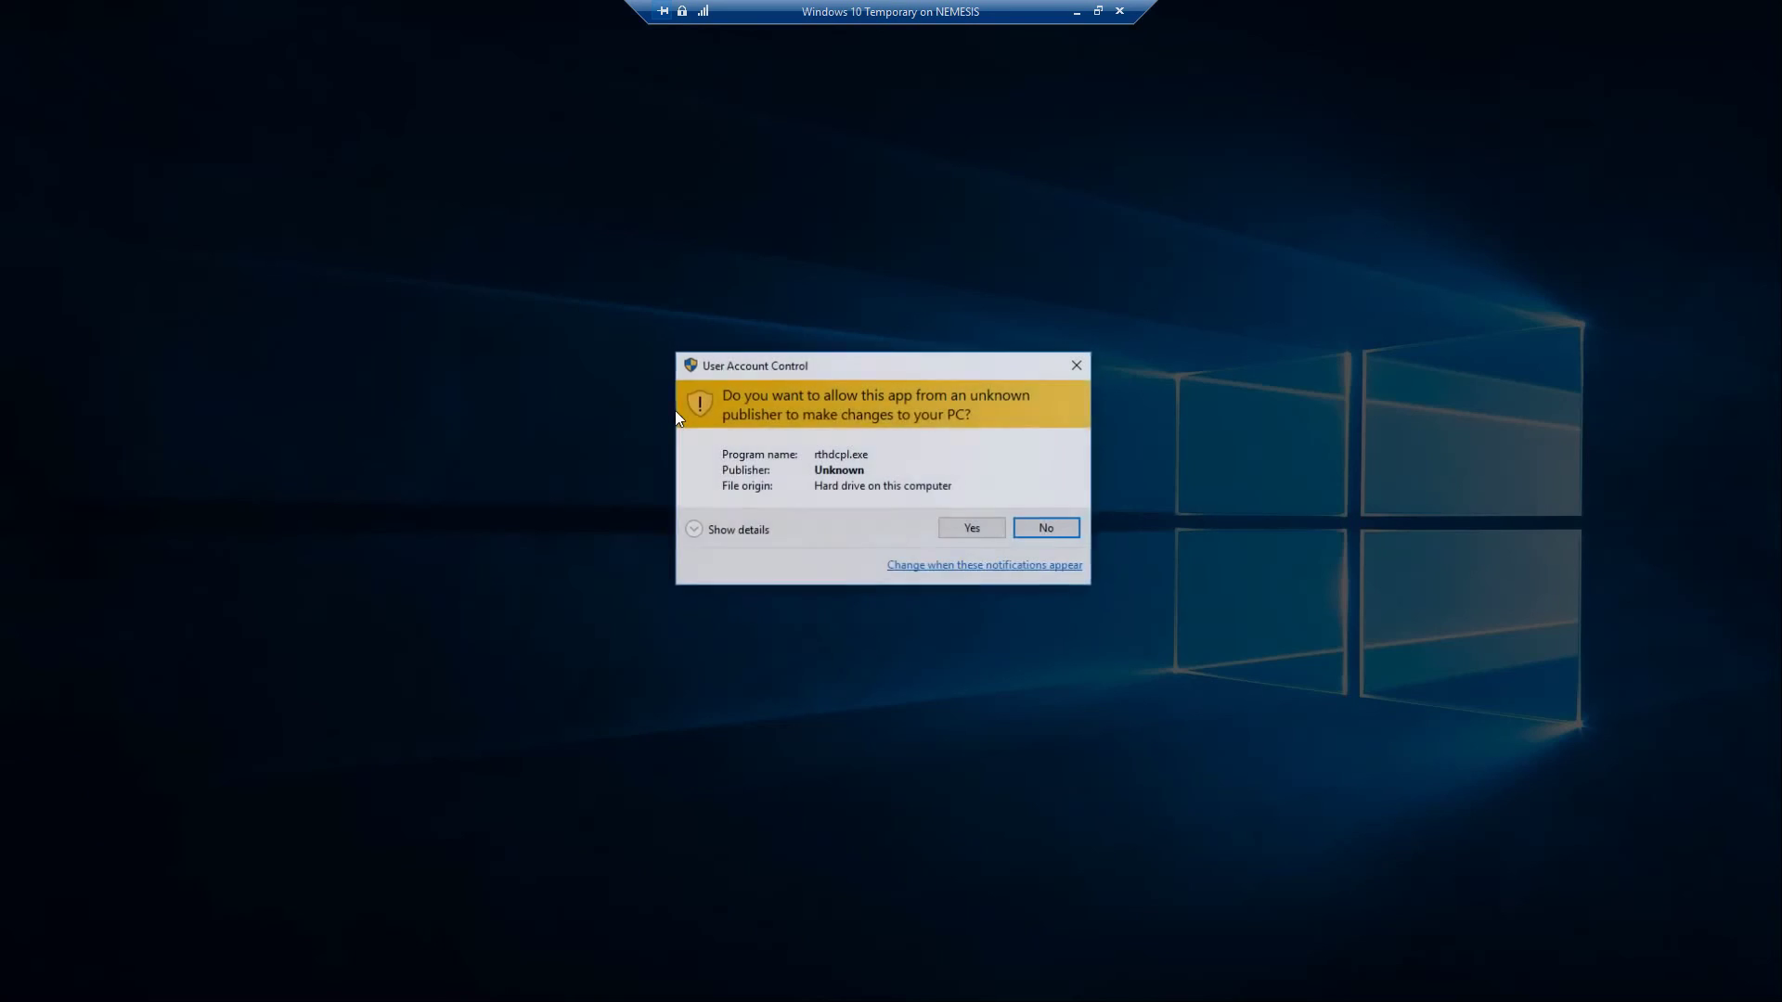
left_click(966, 527)
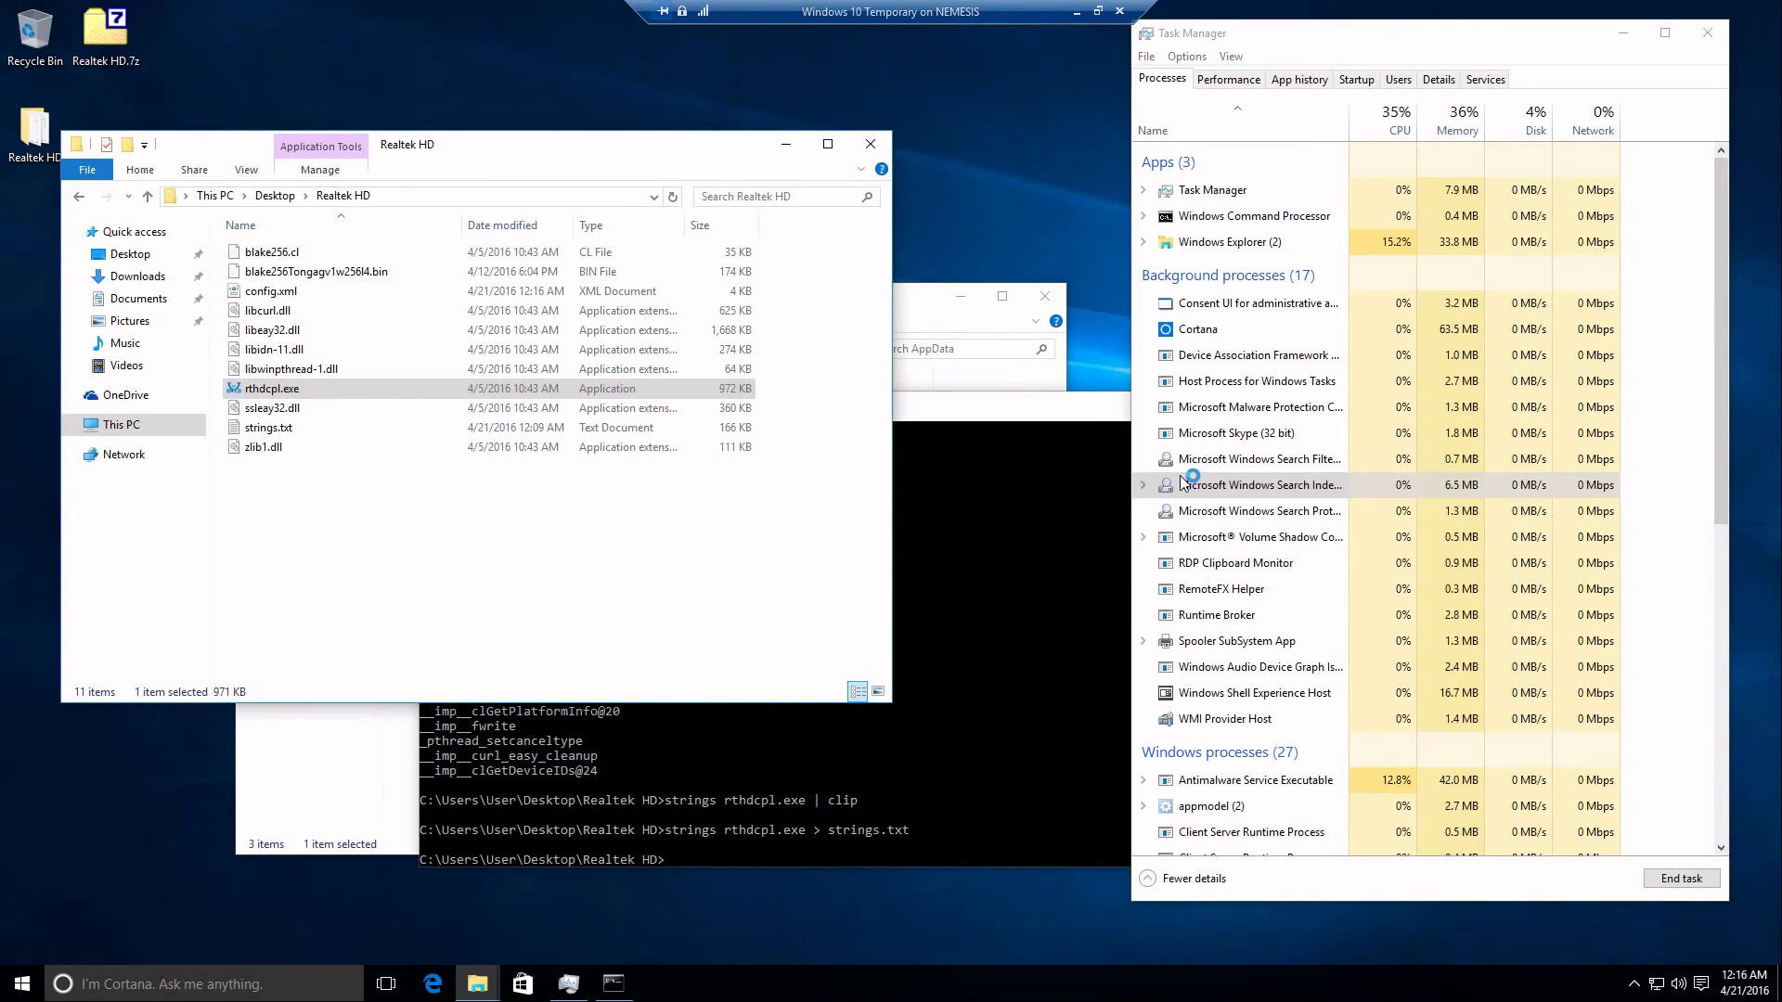